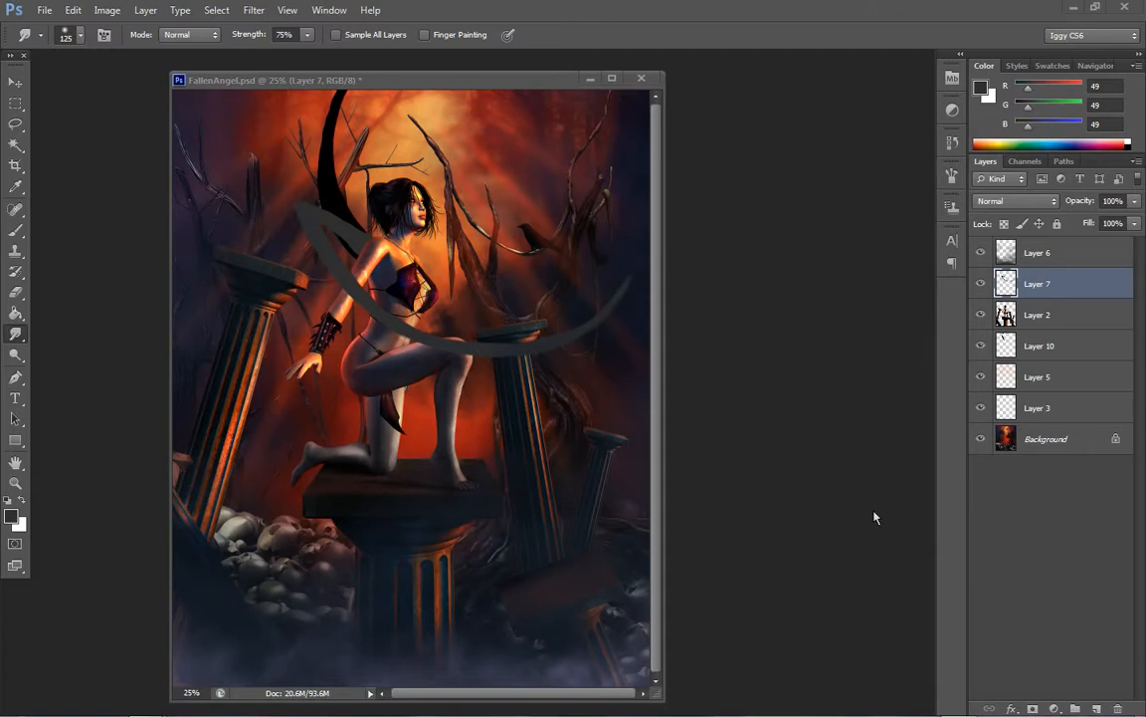
Examine the foreground artwork without the Background layer, and show the layer again
{"action": "left_click", "coordinate": [981, 440]}
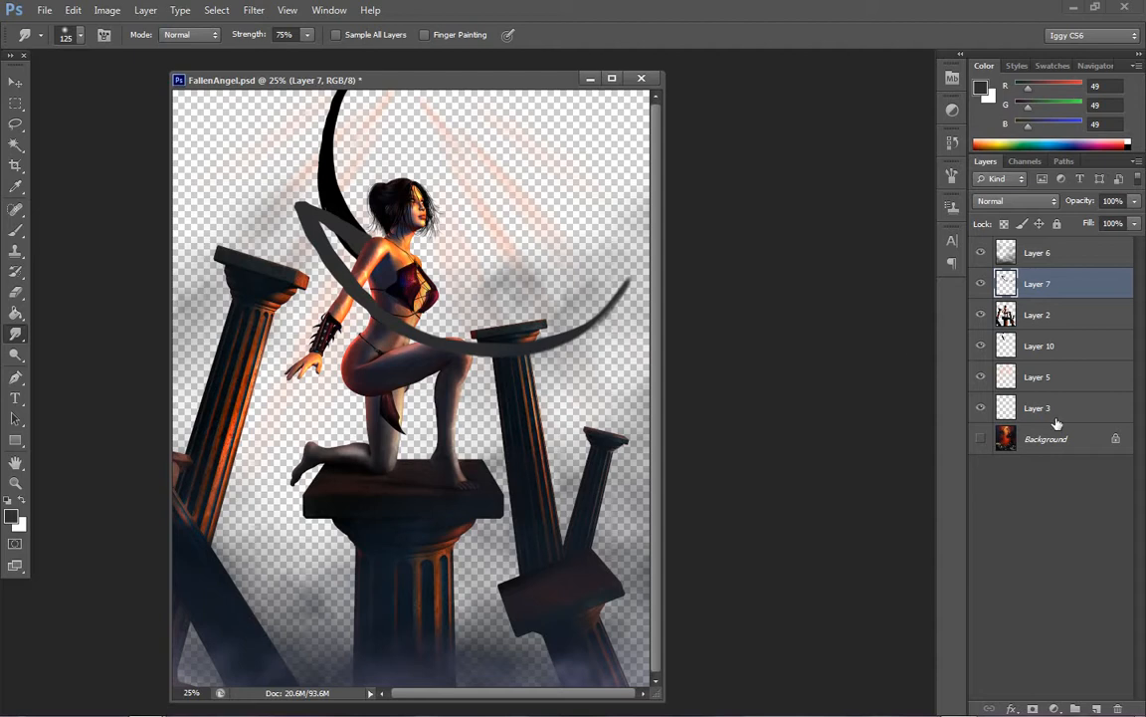
{"action": "left_click", "coordinate": [981, 439]}
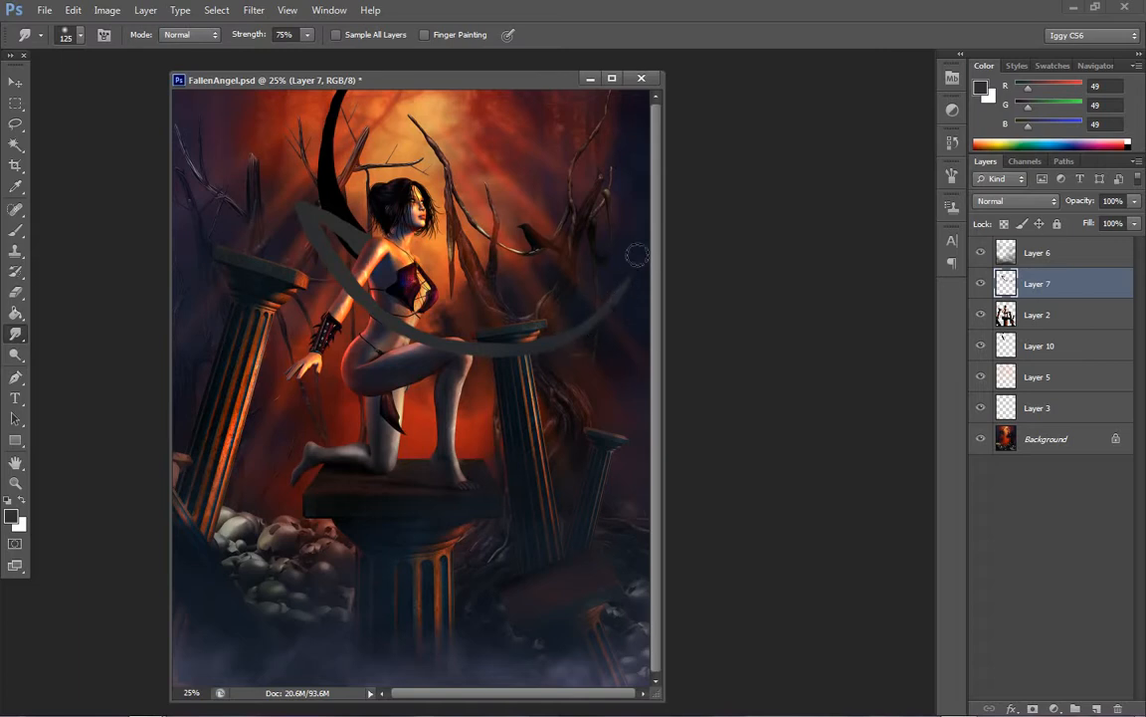
Activate the Brush tool and enlarge its tip to 60 px
{"action": "left_click", "coordinate": [16, 223]}
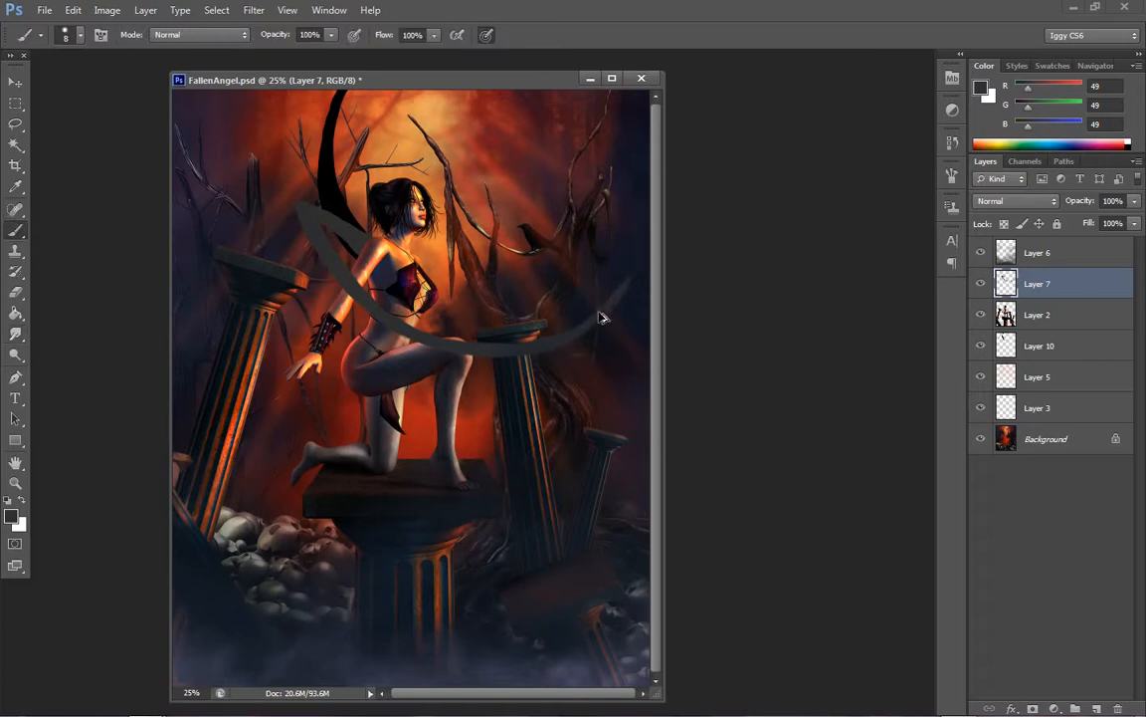
{"action": "key", "text": "bracketright"}
{"action": "key", "text": "bracketright"}
{"action": "key", "text": "bracketright"}
{"action": "key", "text": "bracketright"}
{"action": "key", "text": "bracketright"}
{"action": "key", "text": "bracketright"}
{"action": "key", "text": "bracketright"}
{"action": "key", "text": "bracketright"}
{"action": "key", "text": "bracketright"}
{"action": "key", "text": "bracketright"}
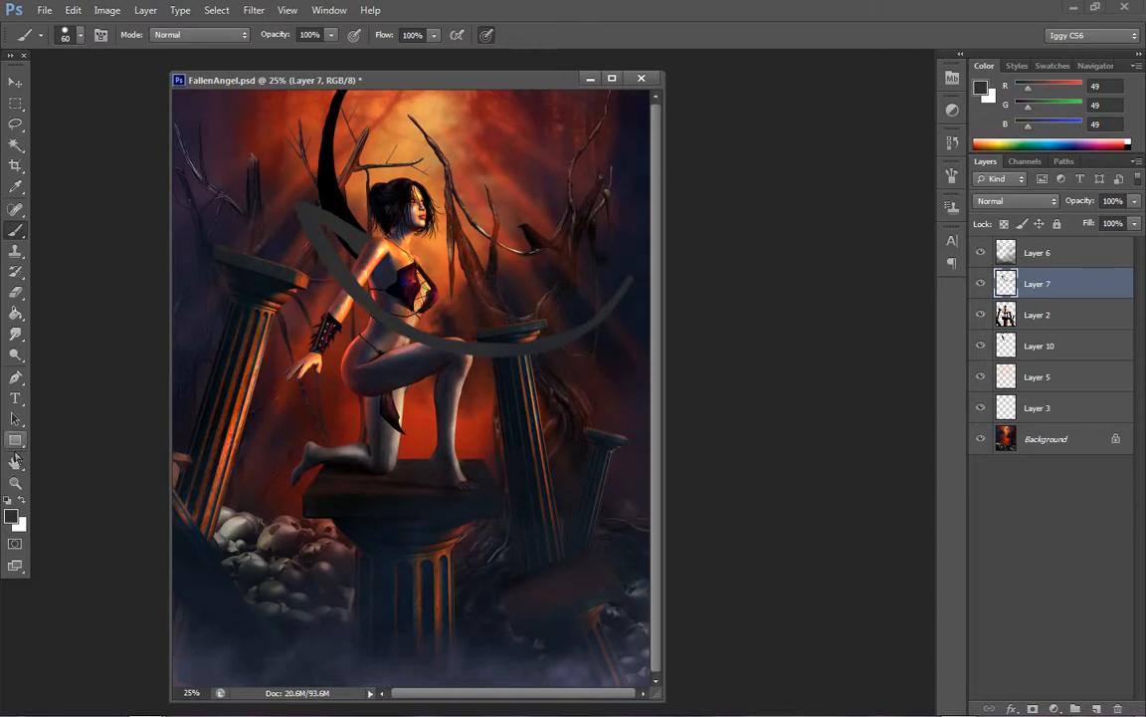
Examine the figure and the grey wing outline up close, comparing the image with Layer 7 hidden and shown
{"action": "left_click", "coordinate": [15, 483]}
{"action": "left_click", "coordinate": [417, 325]}
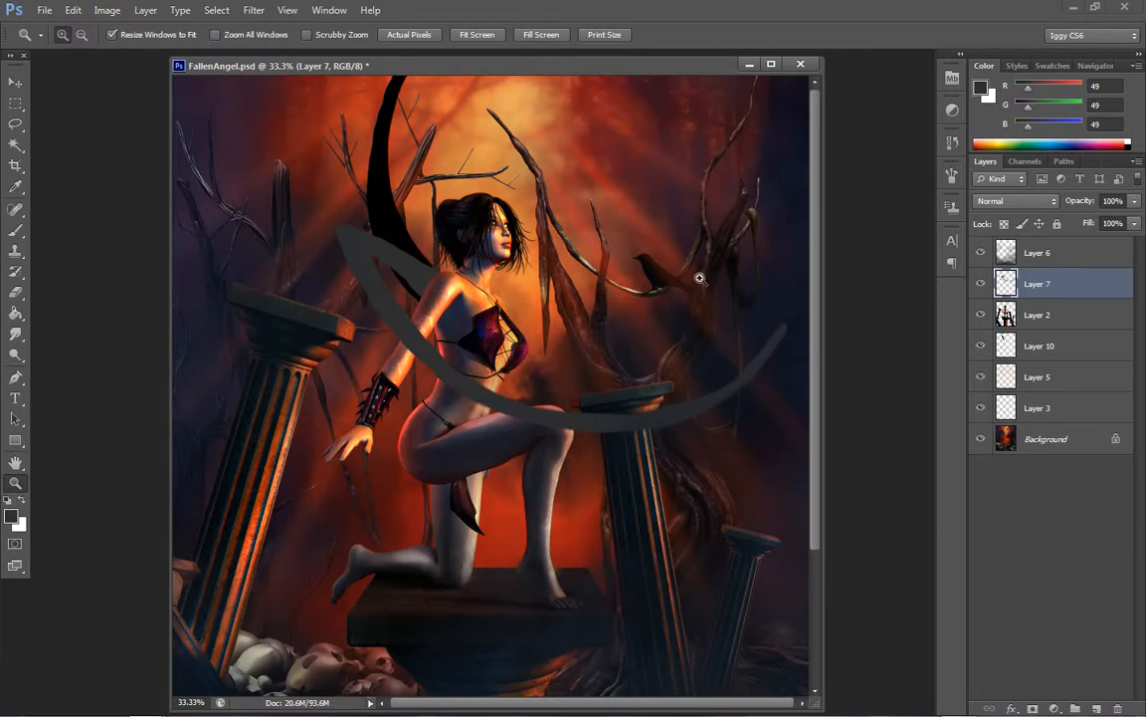
{"action": "right_click", "coordinate": [609, 359]}
{"action": "left_click", "coordinate": [654, 446]}
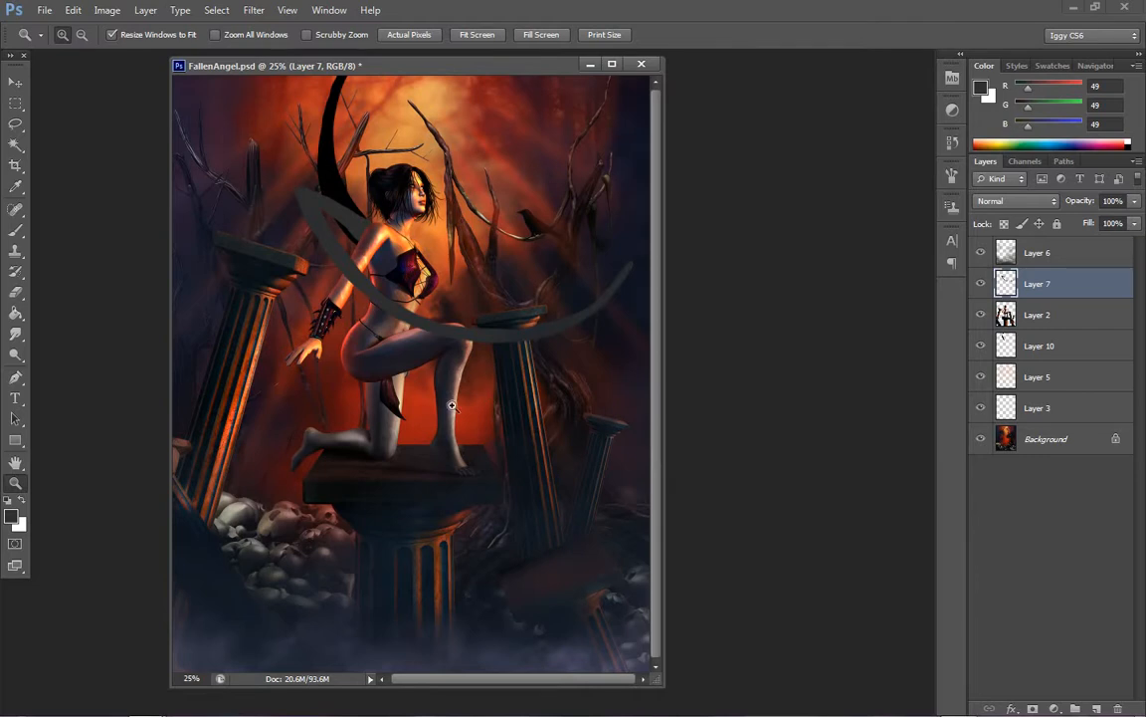
{"action": "left_click", "coordinate": [365, 282]}
{"action": "left_click", "coordinate": [419, 268]}
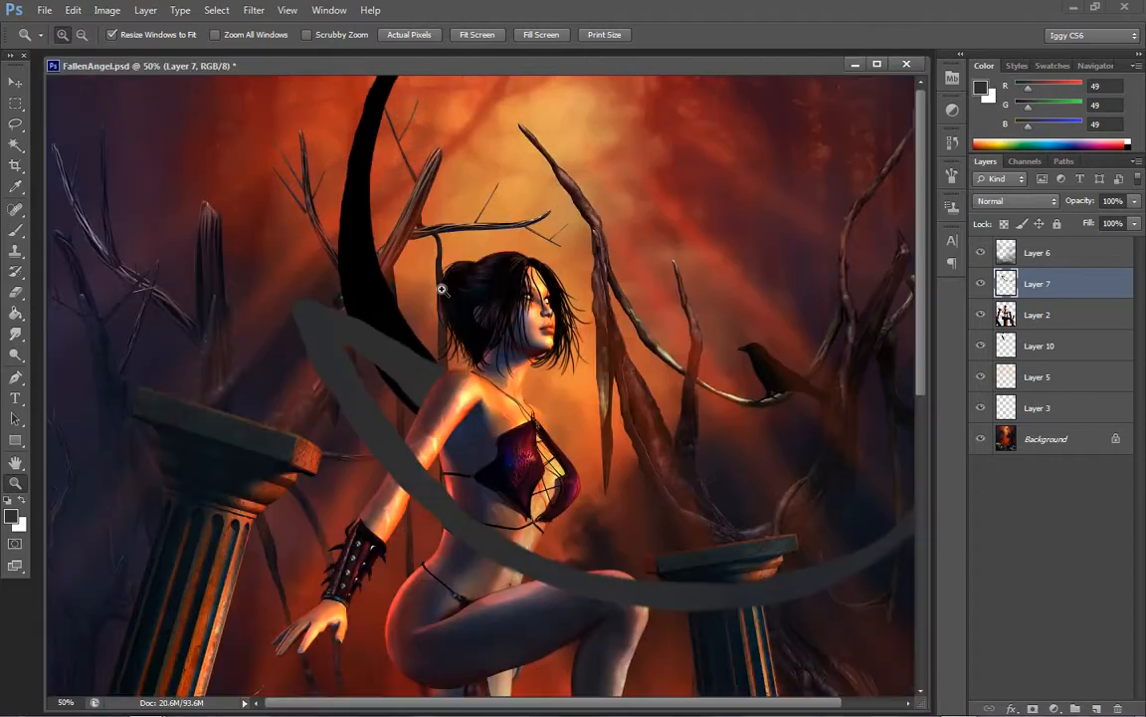
{"action": "left_click", "coordinate": [981, 284]}
{"action": "left_click", "coordinate": [982, 284]}
{"action": "left_click", "coordinate": [982, 284]}
{"action": "left_click", "coordinate": [982, 284]}
Create a new empty layer directly above Layer 2
{"action": "left_click", "coordinate": [1035, 315]}
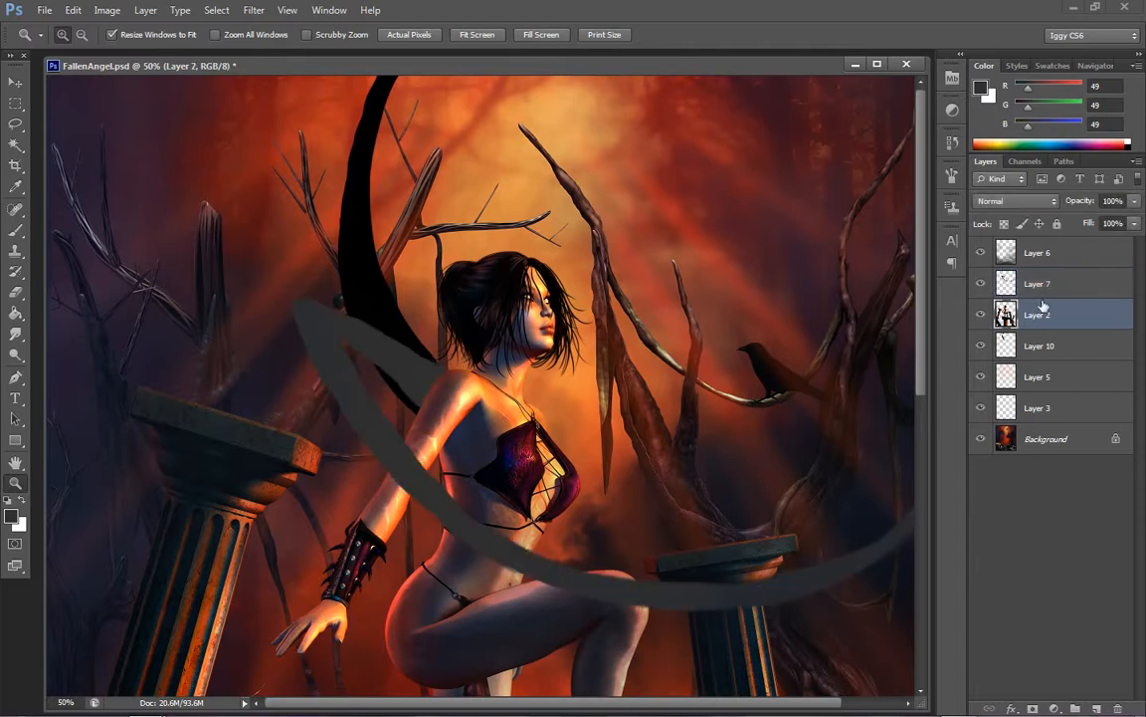
{"action": "left_click", "coordinate": [145, 10]}
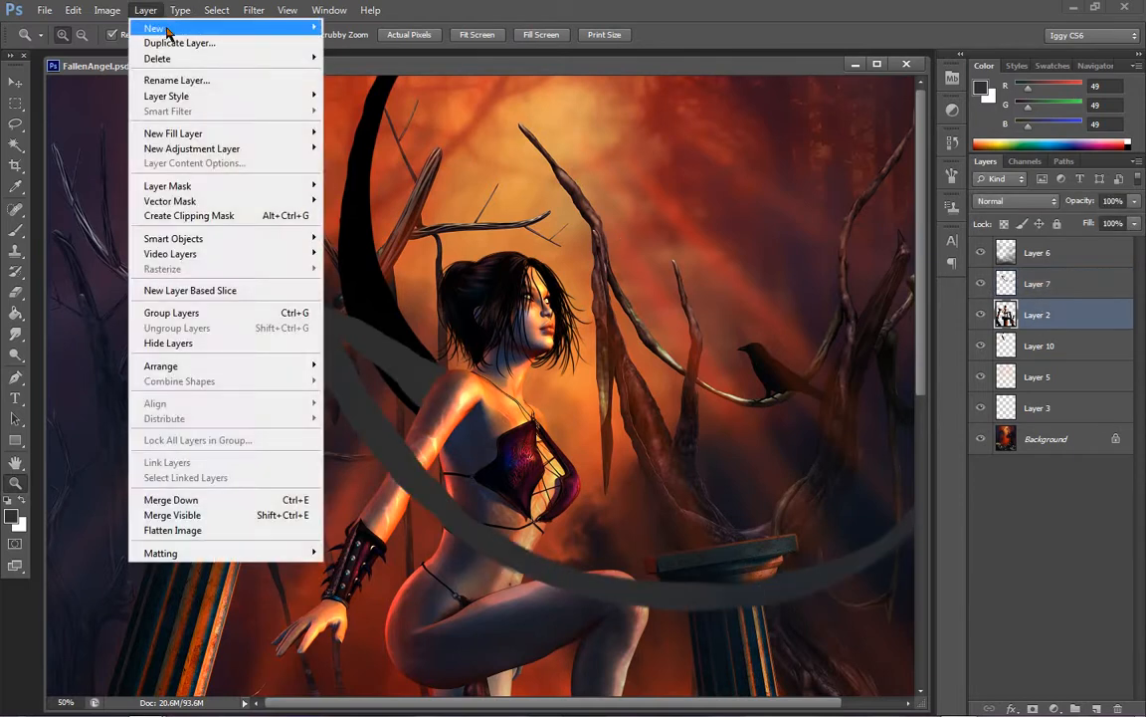
{"action": "mouse_move", "coordinate": [157, 28]}
{"action": "left_click", "coordinate": [342, 26]}
{"action": "left_click", "coordinate": [709, 217]}
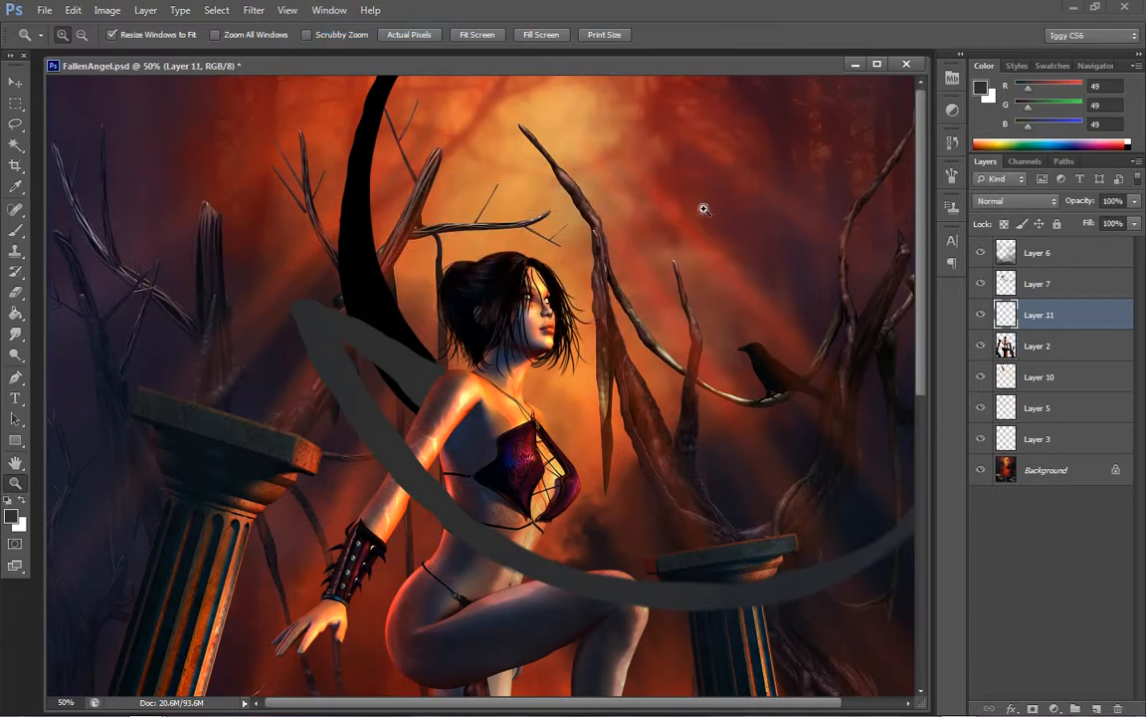
Try a dark grey brush stroke across the figure's shoulder on the new layer and undo it
{"action": "left_click", "coordinate": [16, 231]}
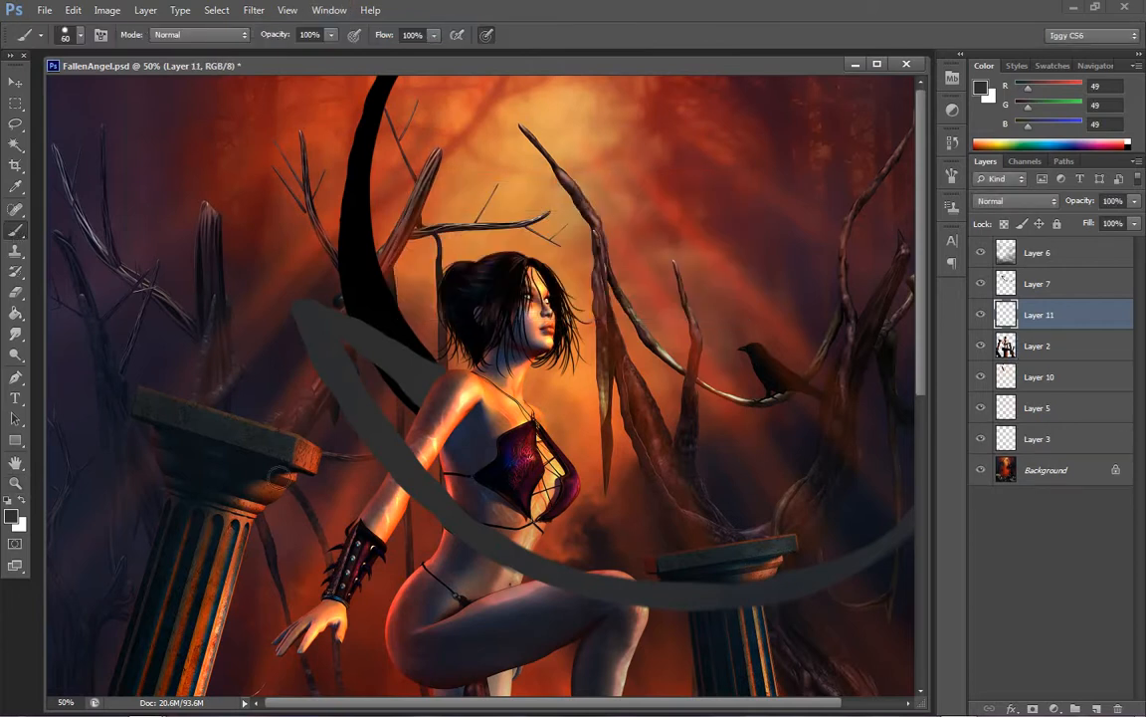
{"action": "mouse_move", "coordinate": [271, 486]}
{"action": "left_mouse_down"}
{"action": "mouse_move", "coordinate": [384, 377]}
{"action": "mouse_move", "coordinate": [589, 350]}
{"action": "left_mouse_up"}
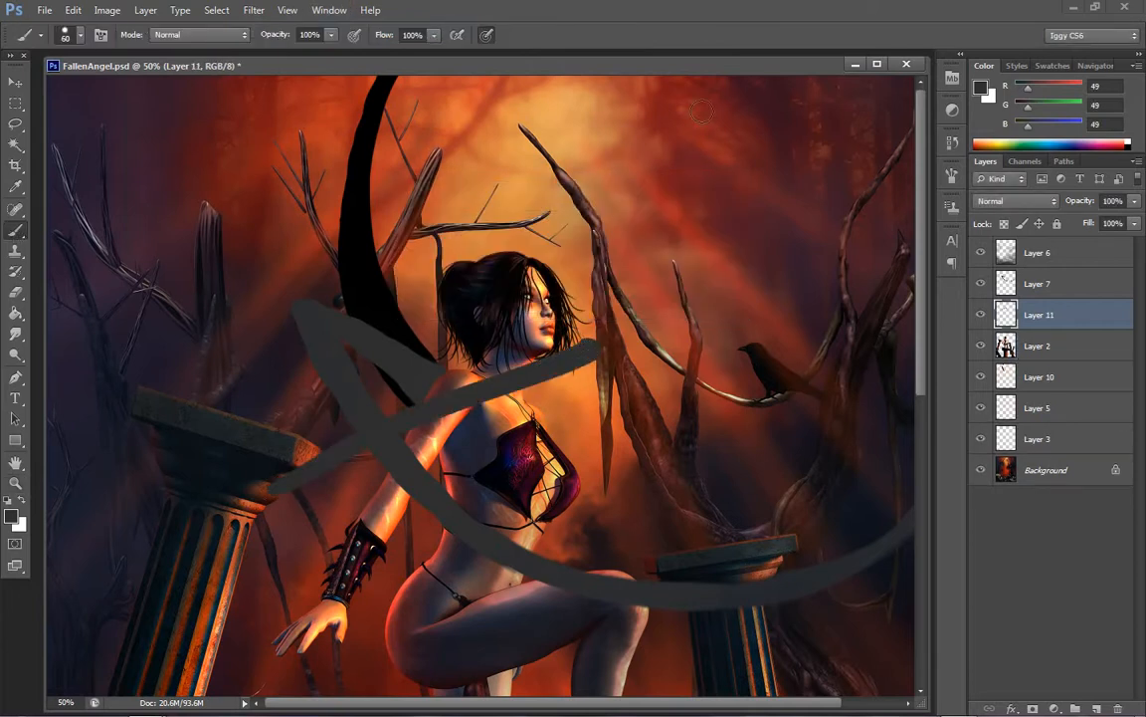
{"action": "key", "text": "ctrl+z"}
Try diagonal test strokes across the figure's torso in dark red #1d0606 and undo them all
{"action": "left_click", "coordinate": [981, 87]}
{"action": "left_click_drag", "start_coordinate": [793, 465], "coordinate": [792, 460]}
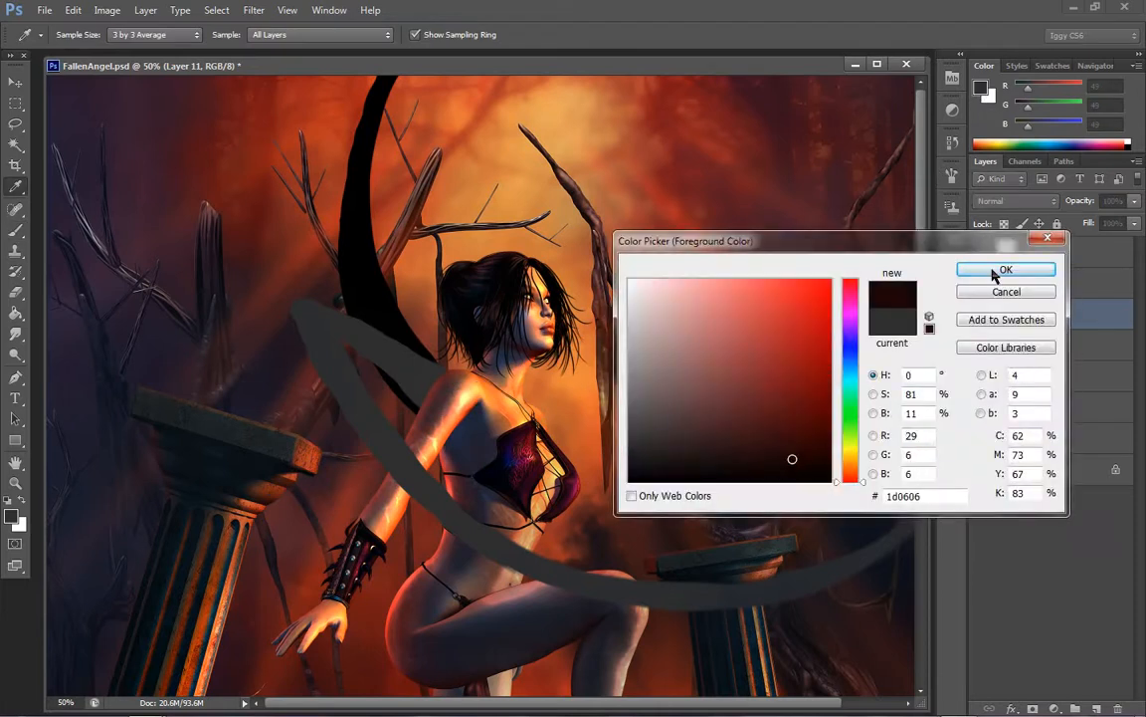
{"action": "left_click", "coordinate": [995, 273]}
{"action": "left_click_drag", "start_coordinate": [345, 542], "coordinate": [585, 380]}
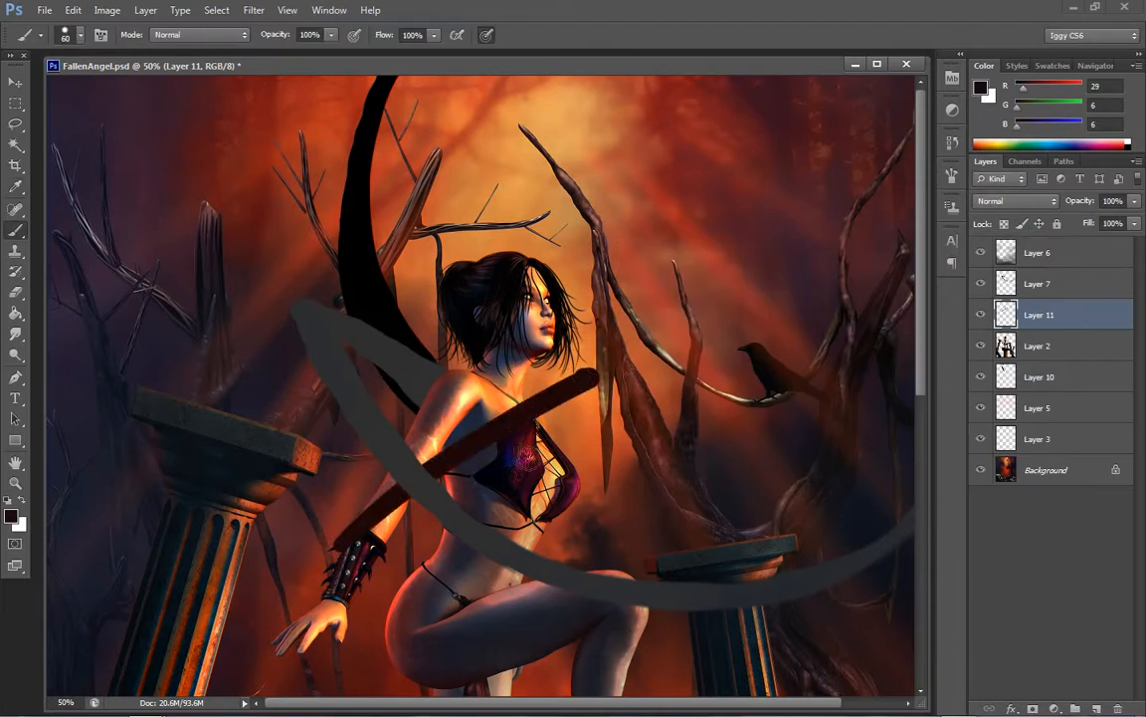
{"action": "left_click_drag", "start_coordinate": [369, 489], "coordinate": [557, 407]}
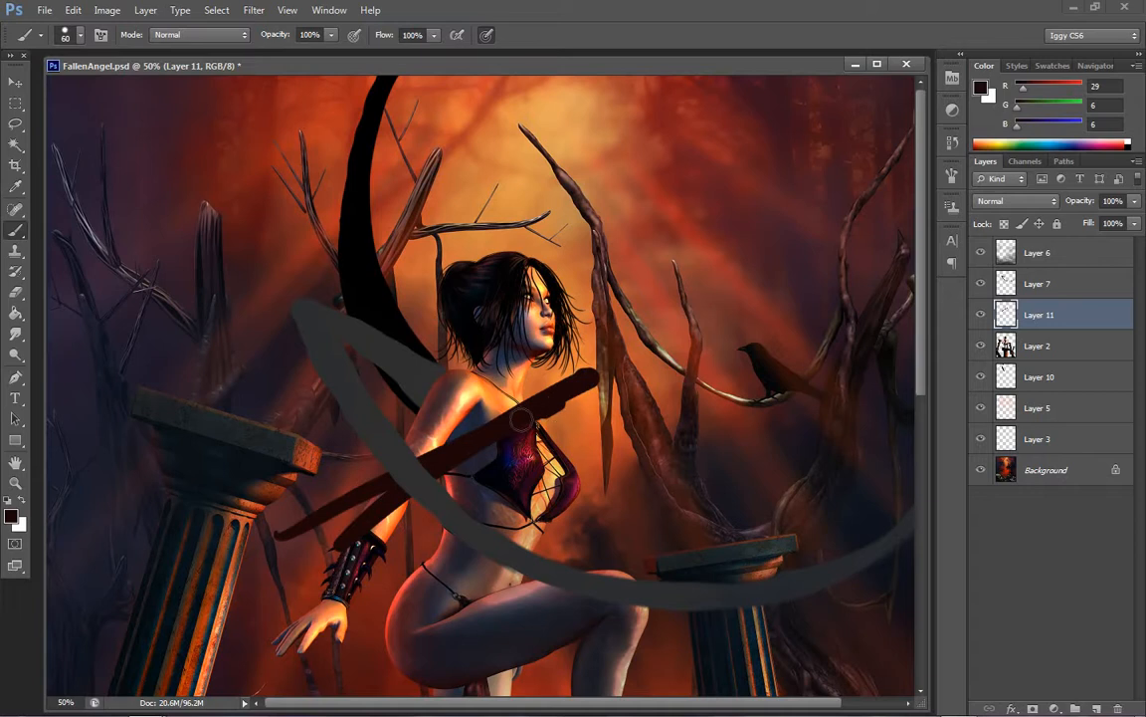
{"action": "left_click_drag", "start_coordinate": [257, 572], "coordinate": [523, 450]}
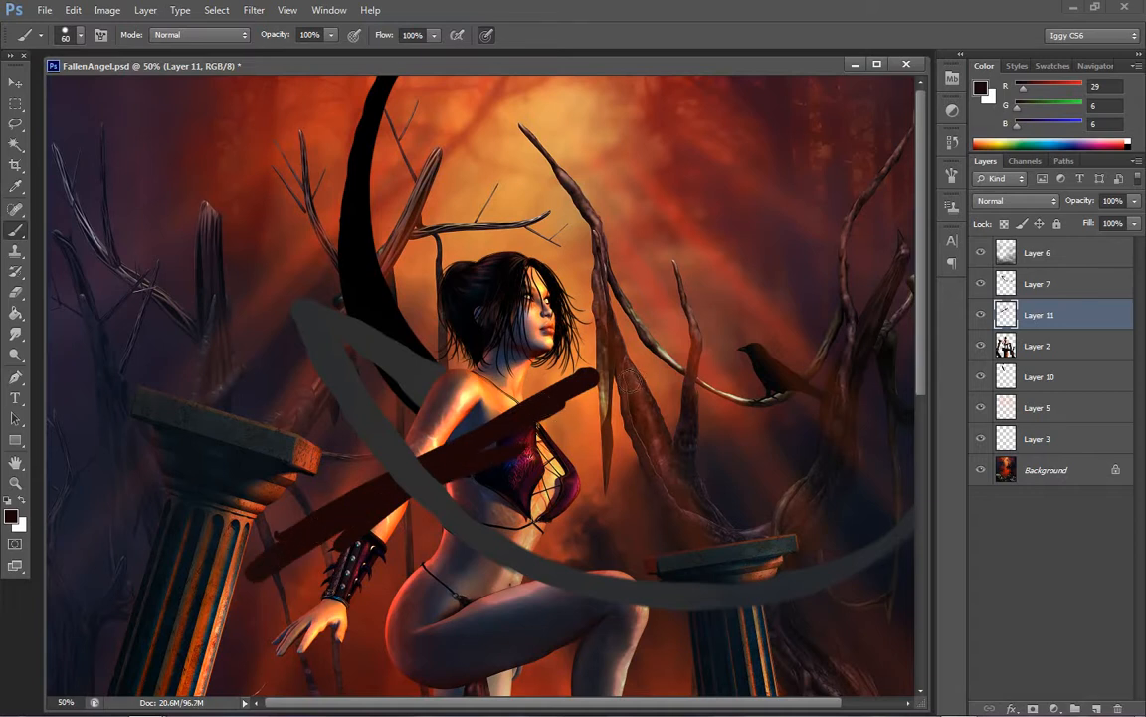
{"action": "key", "text": "ctrl+alt+z"}
{"action": "key", "text": "ctrl+alt+z"}
{"action": "key", "text": "ctrl+alt+z"}
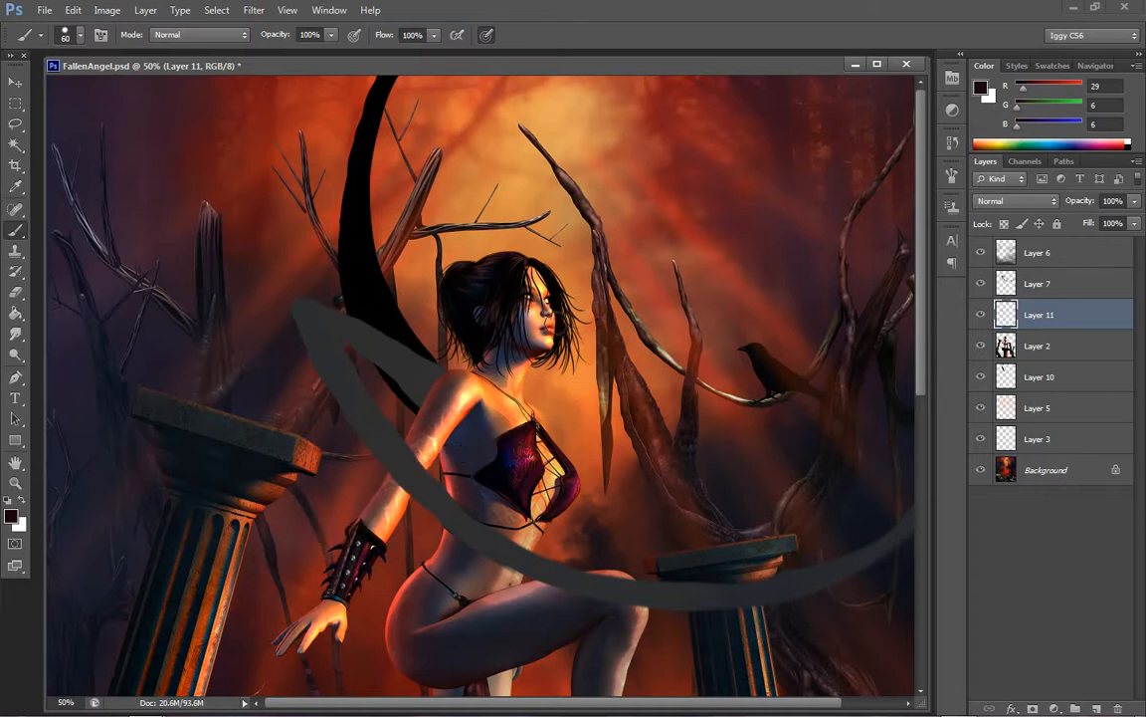
Set the foreground colour to a dark brownish grey with RGB 48, 40, 40 for the Brush tool
{"action": "left_click", "coordinate": [15, 482]}
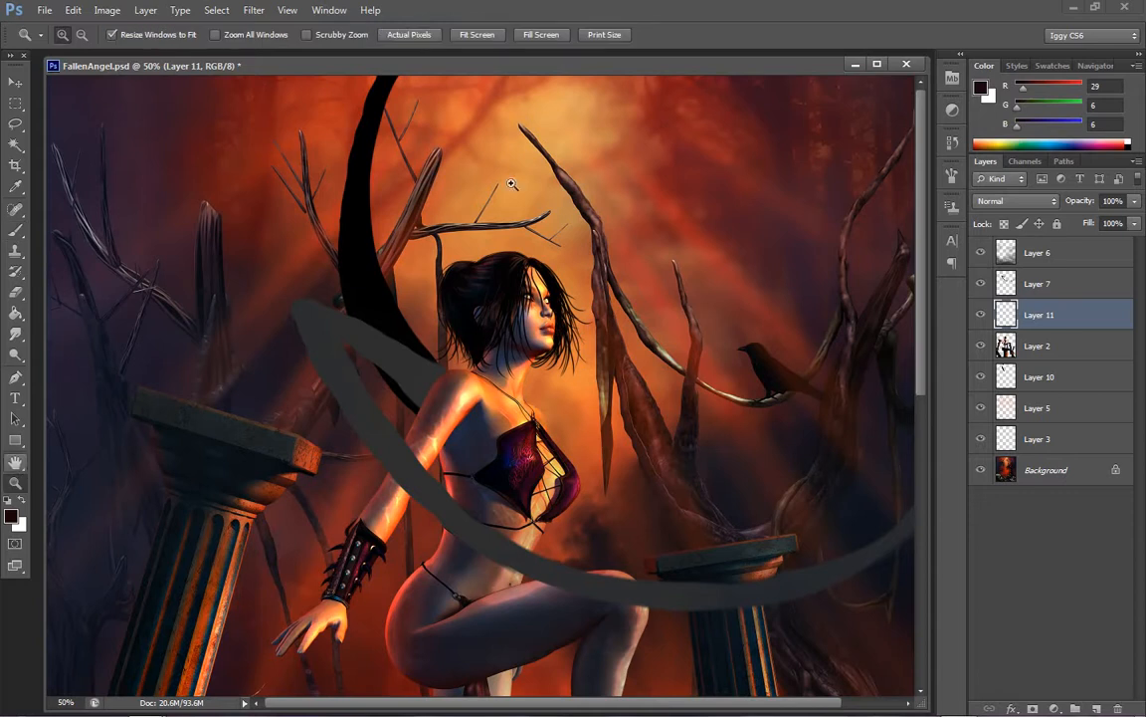
{"action": "right_click", "coordinate": [590, 354]}
{"action": "left_click", "coordinate": [594, 365]}
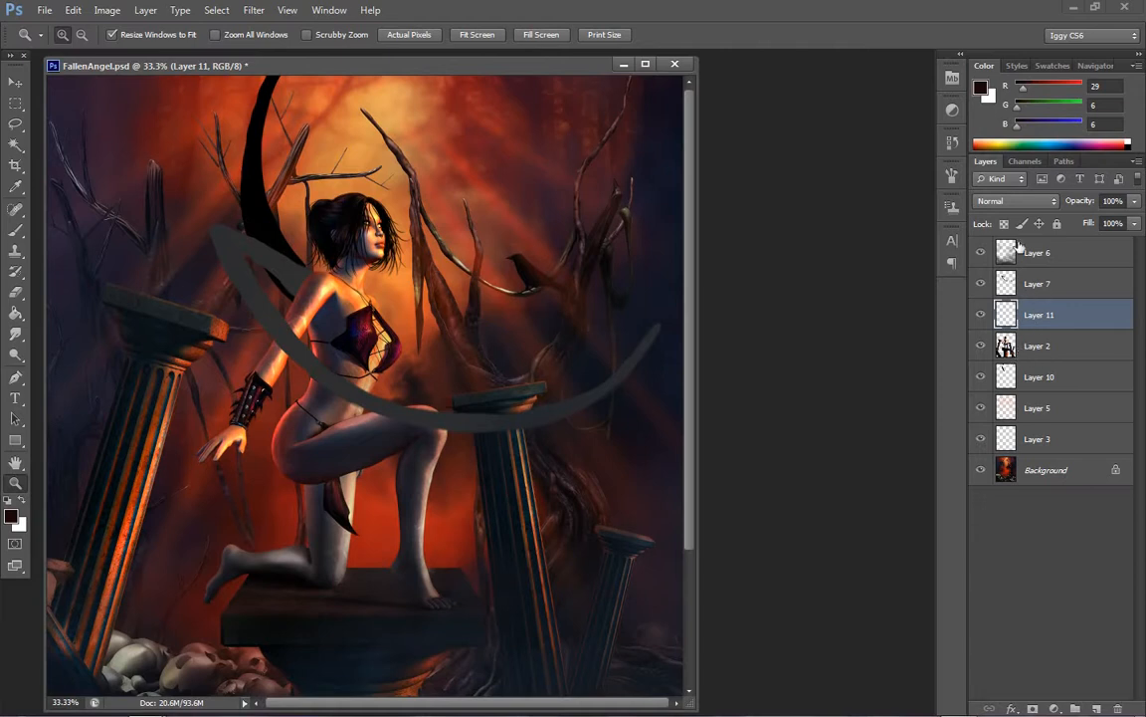
{"action": "left_click", "coordinate": [310, 305]}
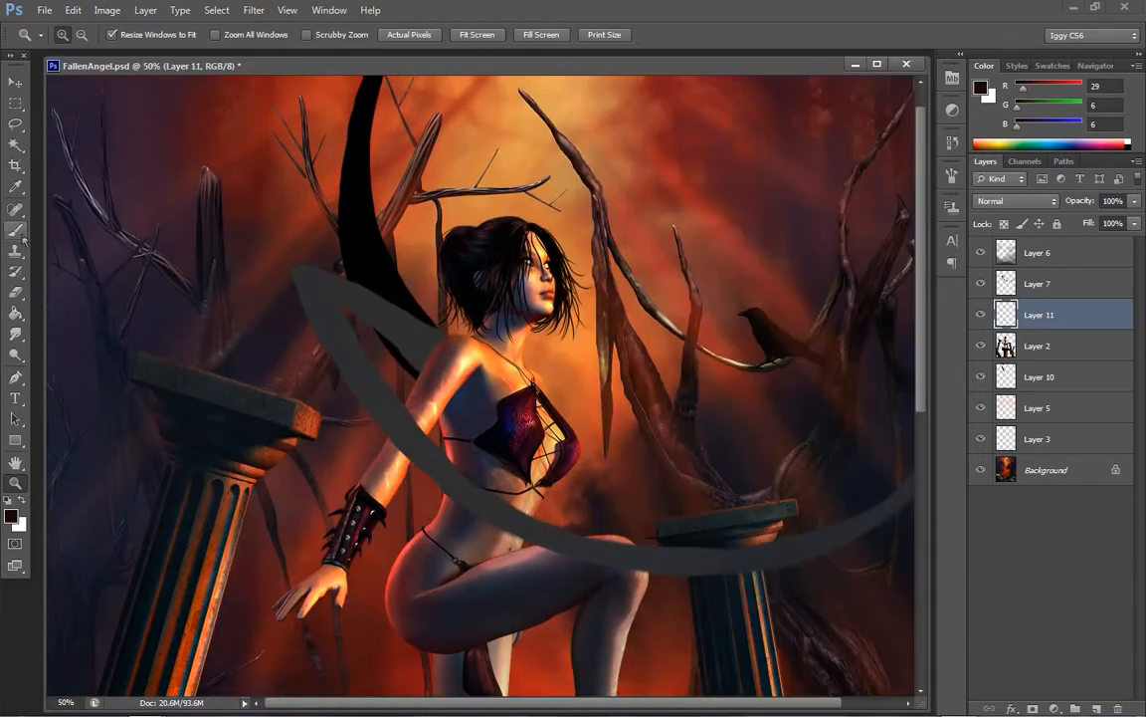
{"action": "left_click", "coordinate": [17, 230]}
{"action": "left_click", "coordinate": [981, 89]}
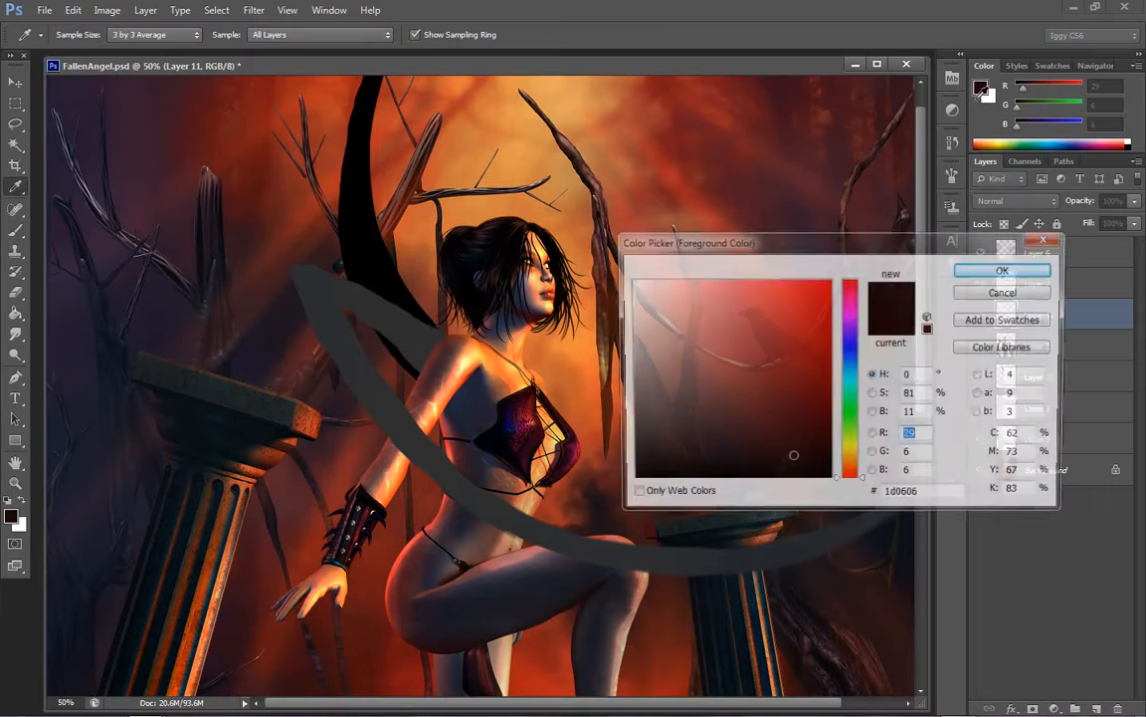
{"action": "left_click_drag", "start_coordinate": [661, 447], "coordinate": [662, 444]}
{"action": "left_click", "coordinate": [979, 271]}
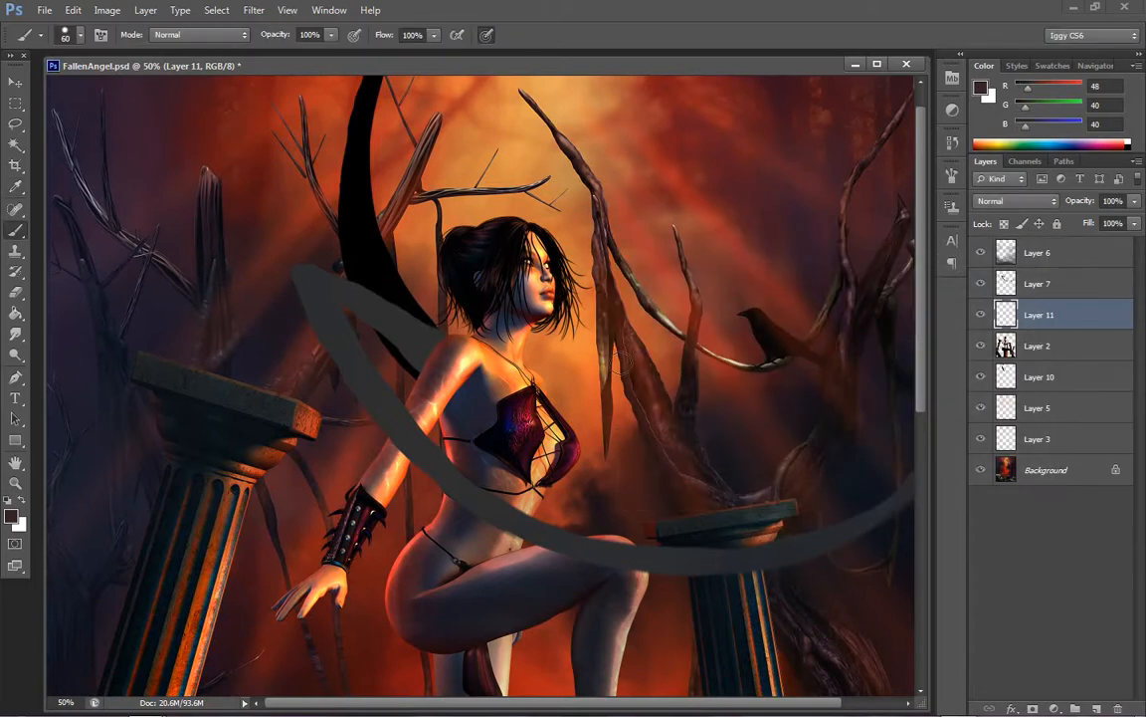
Paint the first long feathers hanging from the wing's upper bend over the left column, filling the area between them
{"action": "key", "text": "z"}
{"action": "right_click", "coordinate": [539, 378]}
{"action": "left_click", "coordinate": [574, 386]}
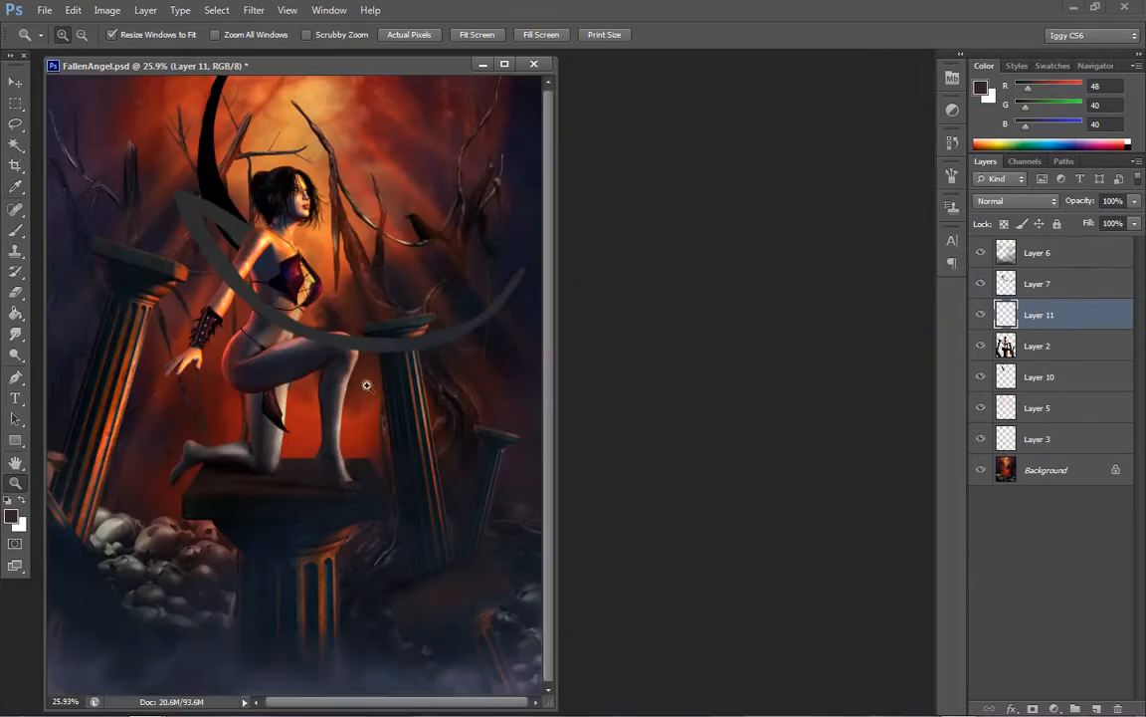
{"action": "left_click", "coordinate": [240, 273]}
{"action": "left_click", "coordinate": [16, 228]}
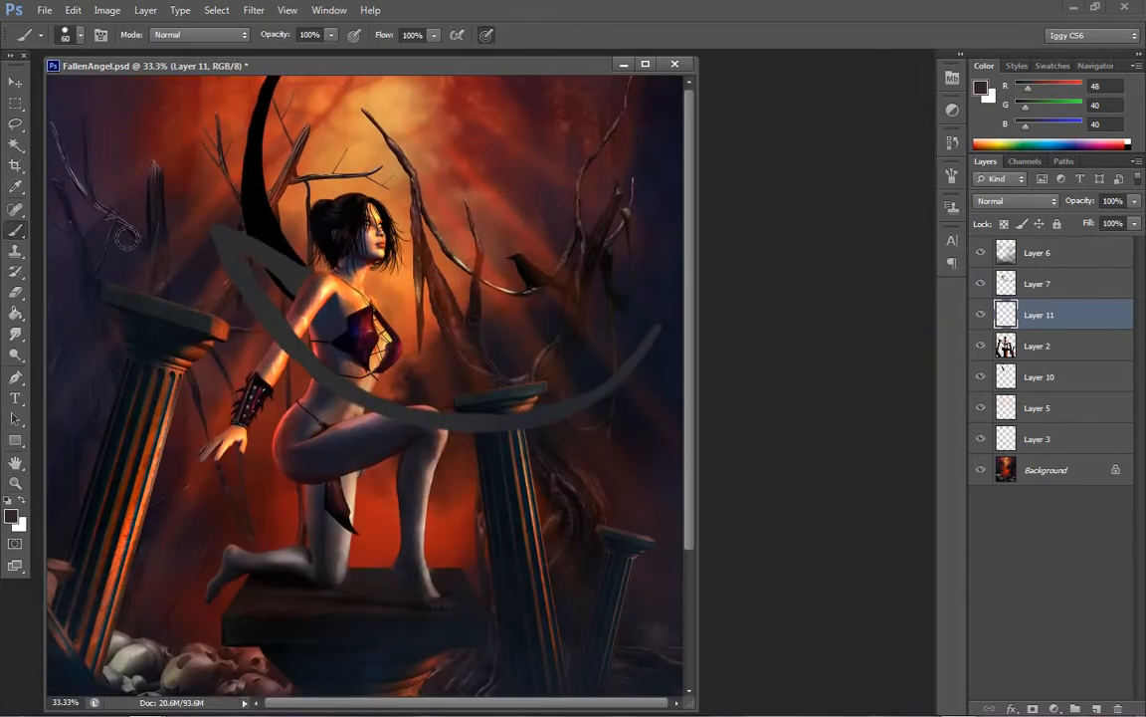
{"action": "mouse_move", "coordinate": [192, 329]}
{"action": "left_mouse_down"}
{"action": "mouse_move", "coordinate": [185, 517]}
{"action": "mouse_move", "coordinate": [194, 655]}
{"action": "mouse_move", "coordinate": [218, 489]}
{"action": "mouse_move", "coordinate": [227, 274]}
{"action": "mouse_move", "coordinate": [249, 222]}
{"action": "mouse_move", "coordinate": [229, 261]}
{"action": "mouse_move", "coordinate": [221, 243]}
{"action": "mouse_move", "coordinate": [218, 316]}
{"action": "mouse_move", "coordinate": [216, 259]}
{"action": "mouse_move", "coordinate": [198, 357]}
{"action": "mouse_move", "coordinate": [214, 303]}
{"action": "mouse_move", "coordinate": [215, 382]}
{"action": "mouse_move", "coordinate": [218, 341]}
{"action": "mouse_move", "coordinate": [196, 468]}
{"action": "mouse_move", "coordinate": [236, 243]}
{"action": "mouse_move", "coordinate": [260, 360]}
{"action": "mouse_move", "coordinate": [212, 312]}
{"action": "mouse_move", "coordinate": [208, 479]}
{"action": "mouse_move", "coordinate": [209, 376]}
{"action": "mouse_move", "coordinate": [195, 393]}
{"action": "mouse_move", "coordinate": [196, 483]}
{"action": "mouse_move", "coordinate": [208, 433]}
{"action": "mouse_move", "coordinate": [195, 598]}
{"action": "mouse_move", "coordinate": [222, 293]}
{"action": "mouse_move", "coordinate": [242, 267]}
{"action": "mouse_move", "coordinate": [202, 248]}
{"action": "mouse_move", "coordinate": [217, 233]}
{"action": "mouse_move", "coordinate": [180, 291]}
{"action": "mouse_move", "coordinate": [129, 587]}
{"action": "mouse_move", "coordinate": [173, 491]}
{"action": "mouse_move", "coordinate": [189, 336]}
{"action": "mouse_move", "coordinate": [156, 535]}
{"action": "mouse_move", "coordinate": [145, 560]}
{"action": "mouse_move", "coordinate": [147, 514]}
{"action": "mouse_move", "coordinate": [137, 565]}
{"action": "mouse_move", "coordinate": [161, 441]}
{"action": "mouse_move", "coordinate": [150, 530]}
{"action": "left_mouse_up"}
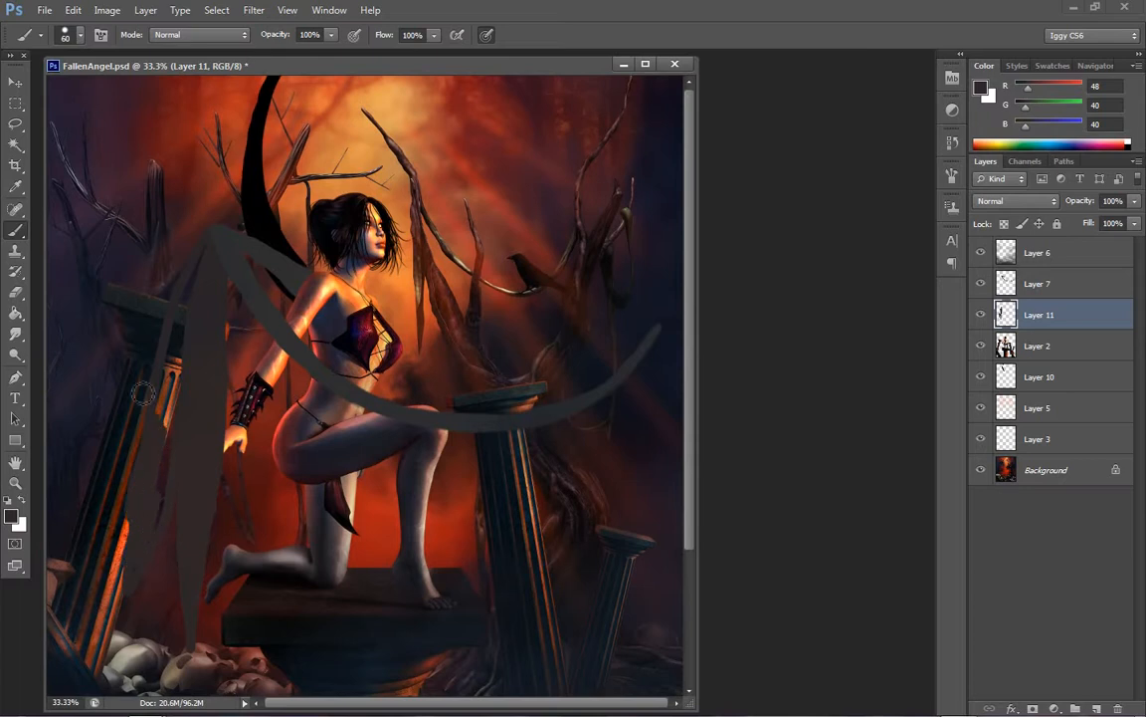
{"action": "key", "text": "ctrl+z"}
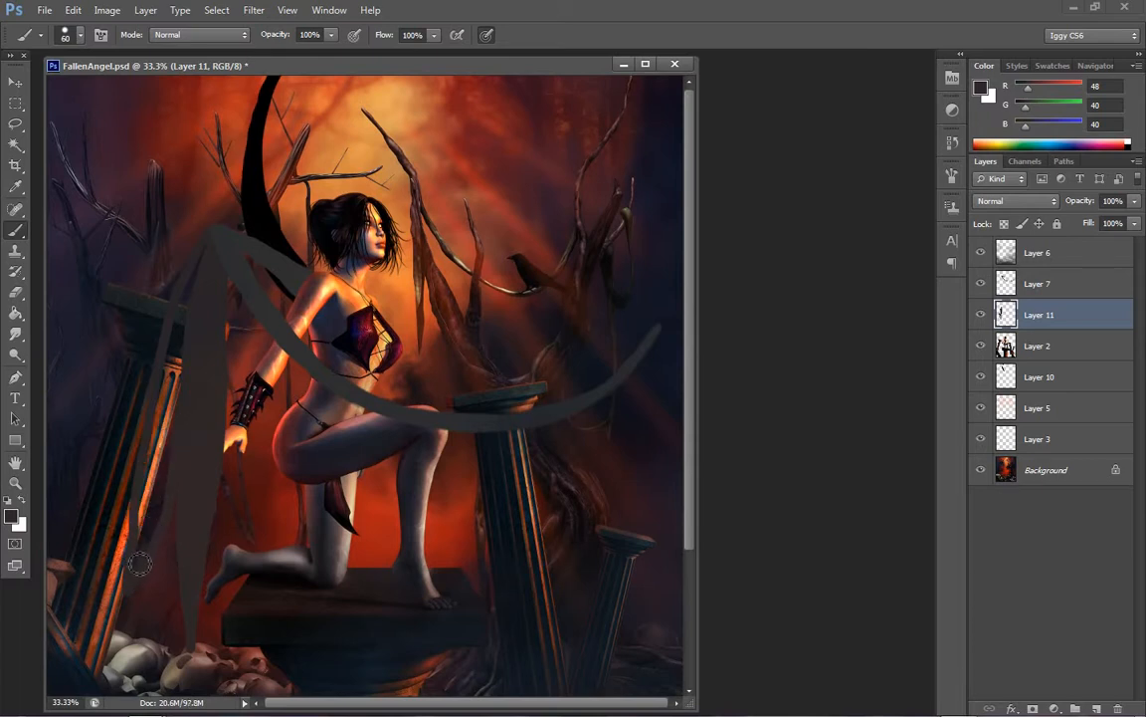
{"action": "mouse_move", "coordinate": [141, 560]}
{"action": "left_mouse_down"}
{"action": "mouse_move", "coordinate": [161, 459]}
{"action": "mouse_move", "coordinate": [146, 528]}
{"action": "mouse_move", "coordinate": [157, 473]}
{"action": "mouse_move", "coordinate": [137, 421]}
{"action": "mouse_move", "coordinate": [165, 355]}
{"action": "mouse_move", "coordinate": [153, 360]}
{"action": "mouse_move", "coordinate": [189, 307]}
{"action": "mouse_move", "coordinate": [168, 284]}
{"action": "mouse_move", "coordinate": [189, 226]}
{"action": "mouse_move", "coordinate": [167, 359]}
{"action": "mouse_move", "coordinate": [180, 432]}
{"action": "mouse_move", "coordinate": [135, 584]}
{"action": "mouse_move", "coordinate": [169, 402]}
{"action": "left_mouse_up"}
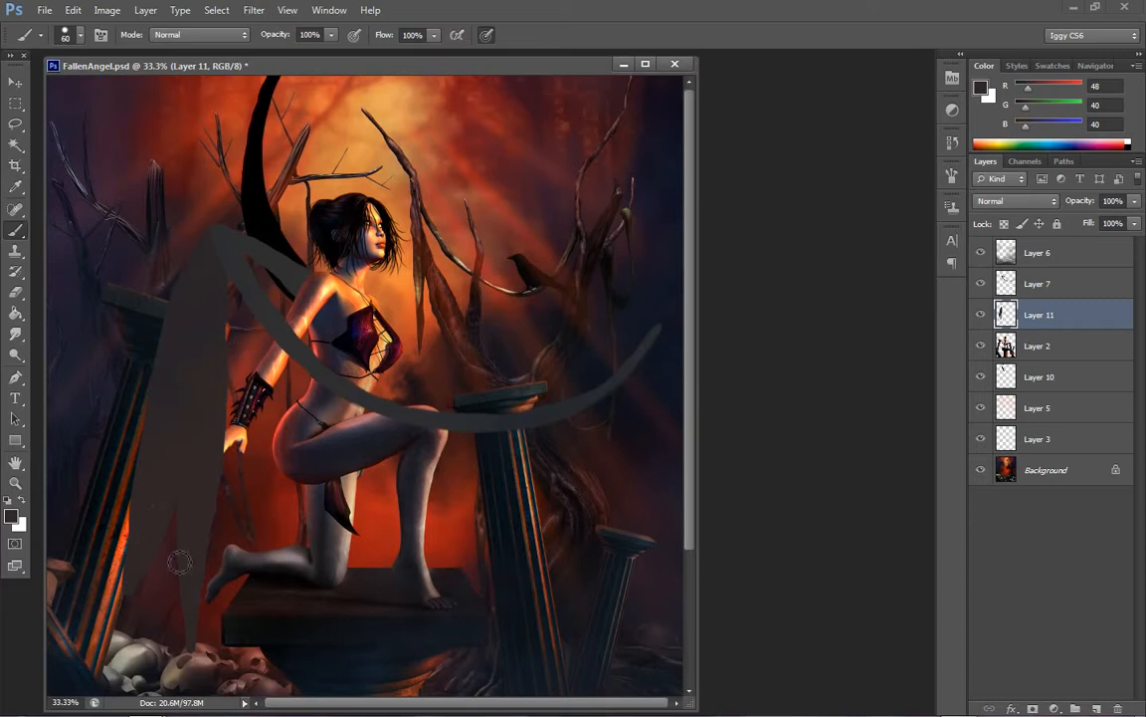
Paint further tapered feathers below the wing outline, covering the figure's forearm, hand and hip
{"action": "mouse_move", "coordinate": [230, 314]}
{"action": "left_mouse_down"}
{"action": "mouse_move", "coordinate": [229, 436]}
{"action": "mouse_move", "coordinate": [258, 622]}
{"action": "mouse_move", "coordinate": [265, 438]}
{"action": "mouse_move", "coordinate": [285, 372]}
{"action": "mouse_move", "coordinate": [270, 307]}
{"action": "mouse_move", "coordinate": [232, 333]}
{"action": "mouse_move", "coordinate": [237, 382]}
{"action": "mouse_move", "coordinate": [236, 285]}
{"action": "mouse_move", "coordinate": [241, 517]}
{"action": "mouse_move", "coordinate": [263, 653]}
{"action": "mouse_move", "coordinate": [243, 527]}
{"action": "mouse_move", "coordinate": [256, 375]}
{"action": "mouse_move", "coordinate": [260, 410]}
{"action": "mouse_move", "coordinate": [253, 459]}
{"action": "mouse_move", "coordinate": [239, 344]}
{"action": "mouse_move", "coordinate": [248, 326]}
{"action": "mouse_move", "coordinate": [270, 352]}
{"action": "mouse_move", "coordinate": [269, 394]}
{"action": "left_mouse_up"}
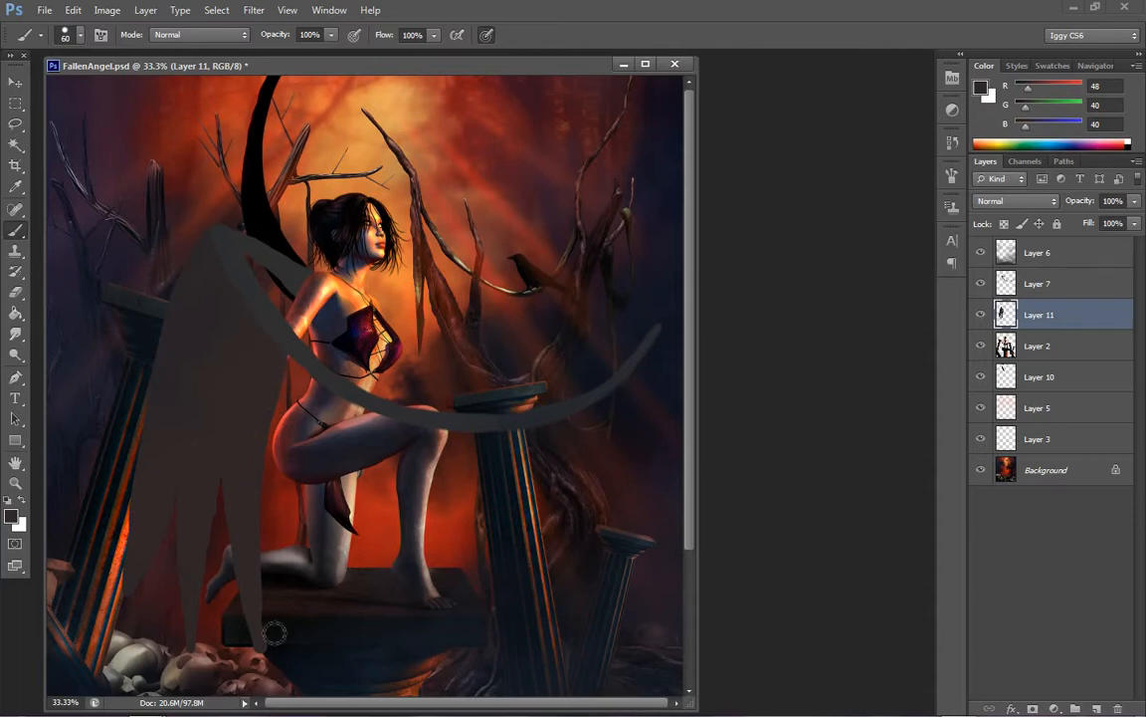
{"action": "left_click_drag", "start_coordinate": [250, 558], "coordinate": [270, 663]}
{"action": "left_click_drag", "start_coordinate": [225, 485], "coordinate": [225, 463]}
{"action": "mouse_move", "coordinate": [211, 559]}
{"action": "left_mouse_down"}
{"action": "mouse_move", "coordinate": [184, 570]}
{"action": "mouse_move", "coordinate": [181, 555]}
{"action": "left_mouse_up"}
{"action": "mouse_move", "coordinate": [299, 355]}
{"action": "left_mouse_down"}
{"action": "mouse_move", "coordinate": [279, 516]}
{"action": "mouse_move", "coordinate": [314, 653]}
{"action": "mouse_move", "coordinate": [335, 661]}
{"action": "mouse_move", "coordinate": [322, 503]}
{"action": "mouse_move", "coordinate": [266, 321]}
{"action": "mouse_move", "coordinate": [254, 343]}
{"action": "mouse_move", "coordinate": [277, 454]}
{"action": "mouse_move", "coordinate": [274, 515]}
{"action": "mouse_move", "coordinate": [264, 414]}
{"action": "mouse_move", "coordinate": [274, 341]}
{"action": "mouse_move", "coordinate": [311, 451]}
{"action": "mouse_move", "coordinate": [289, 429]}
{"action": "mouse_move", "coordinate": [305, 463]}
{"action": "mouse_move", "coordinate": [296, 540]}
{"action": "mouse_move", "coordinate": [325, 645]}
{"action": "mouse_move", "coordinate": [304, 537]}
{"action": "left_mouse_up"}
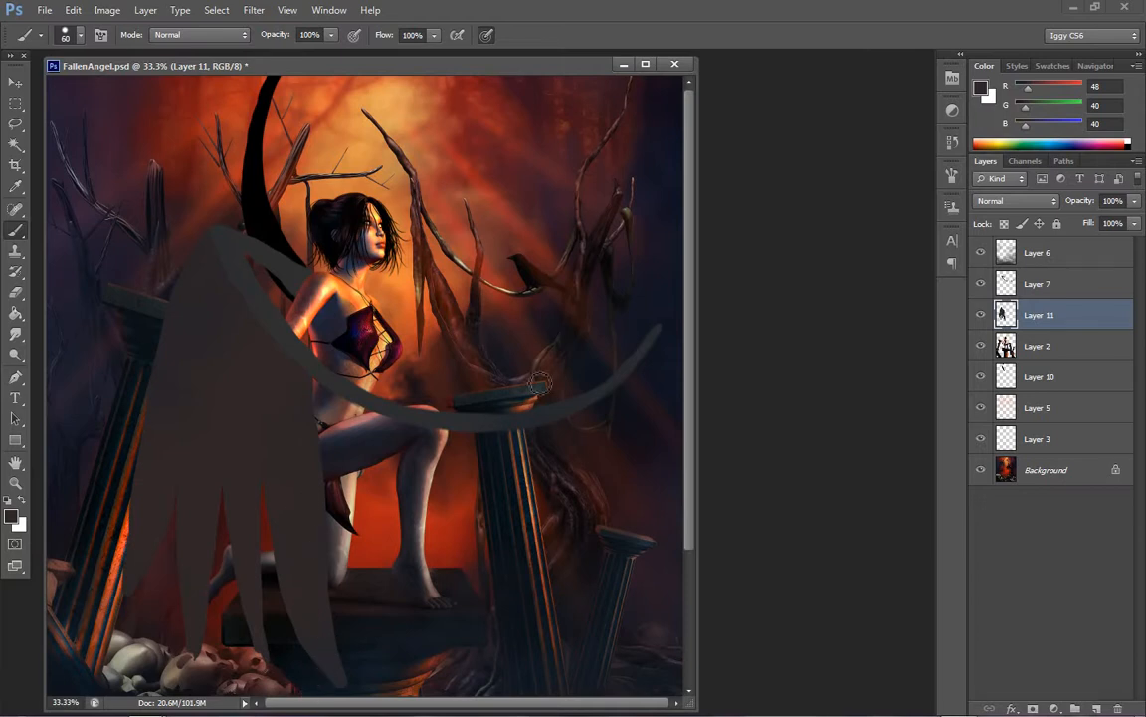
Paint two more filled feathers fanning from the wing outline across the figure's legs, redoing the outermost one's outline
{"action": "scroll", "coordinate": [623, 336], "scroll_direction": "down", "scroll_amount": 5}
{"action": "left_click_drag", "start_coordinate": [692, 451], "coordinate": [697, 382]}
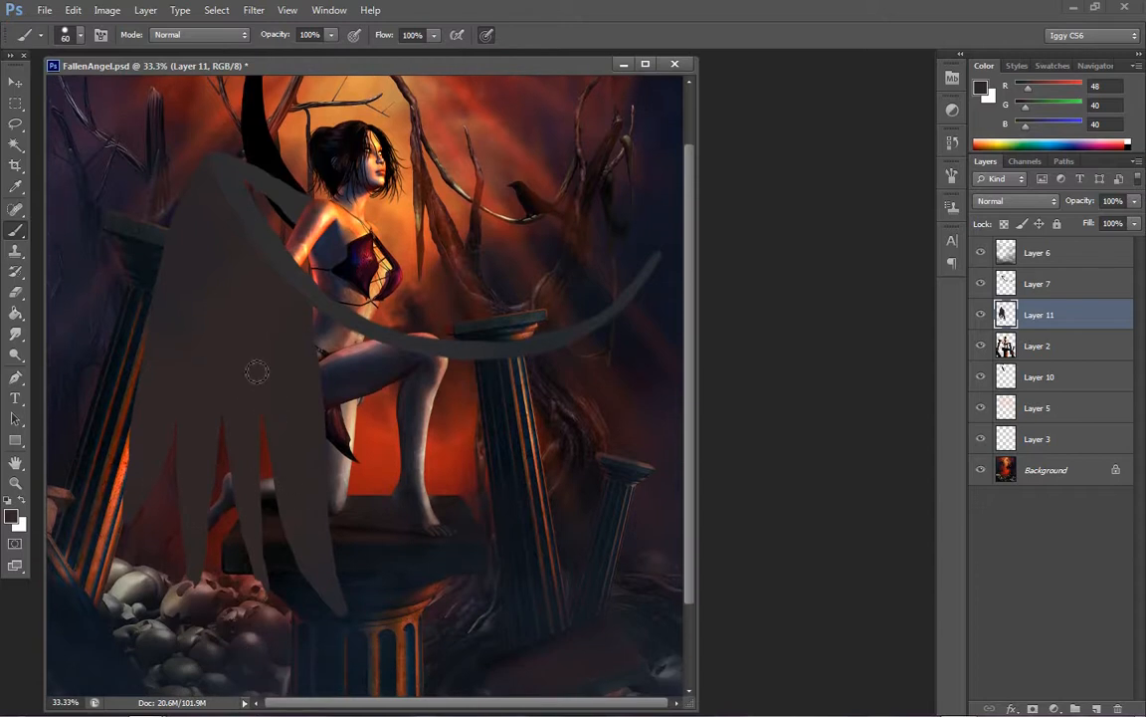
{"action": "mouse_move", "coordinate": [391, 217]}
{"action": "left_mouse_down"}
{"action": "mouse_move", "coordinate": [350, 342]}
{"action": "mouse_move", "coordinate": [317, 306]}
{"action": "mouse_move", "coordinate": [316, 345]}
{"action": "mouse_move", "coordinate": [331, 431]}
{"action": "mouse_move", "coordinate": [384, 546]}
{"action": "mouse_move", "coordinate": [432, 591]}
{"action": "mouse_move", "coordinate": [382, 445]}
{"action": "mouse_move", "coordinate": [369, 334]}
{"action": "mouse_move", "coordinate": [330, 351]}
{"action": "mouse_move", "coordinate": [314, 318]}
{"action": "mouse_move", "coordinate": [339, 356]}
{"action": "left_mouse_up"}
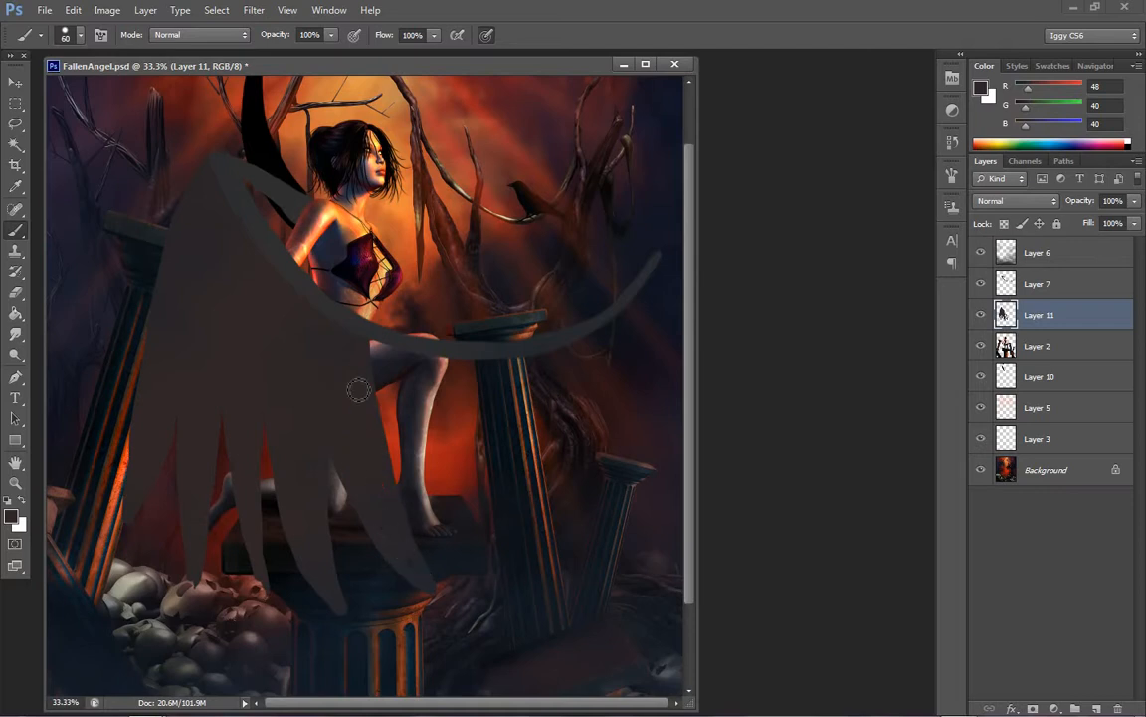
{"action": "left_click_drag", "start_coordinate": [380, 370], "coordinate": [486, 517]}
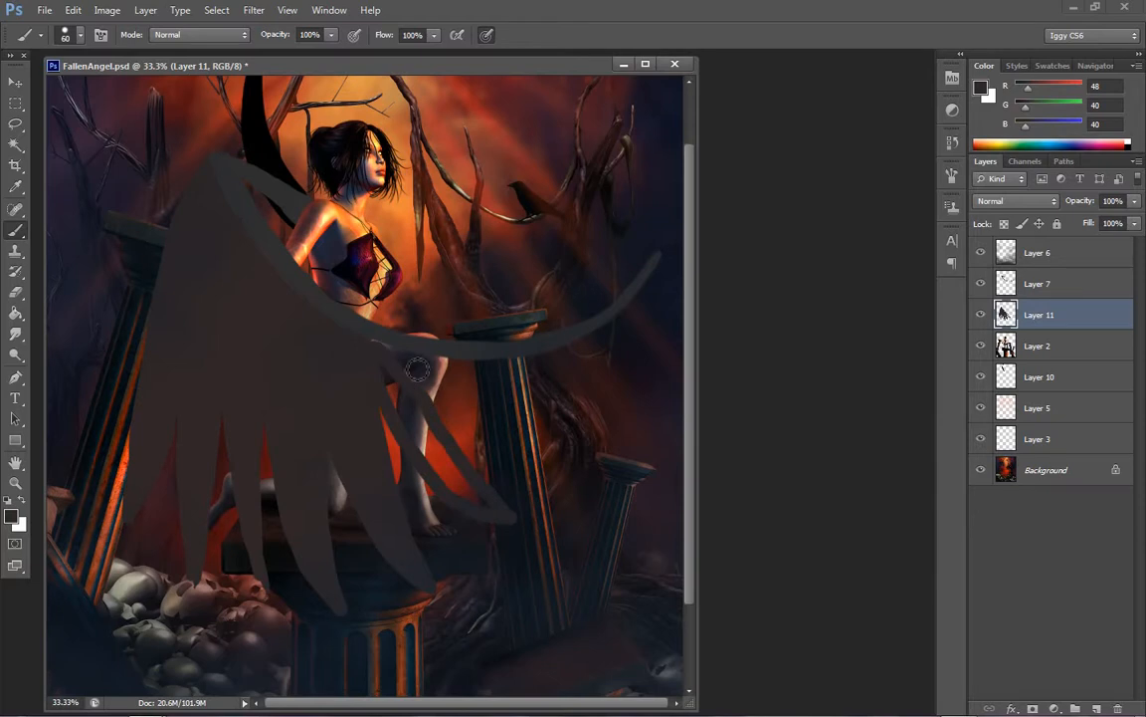
{"action": "key", "text": "ctrl+z"}
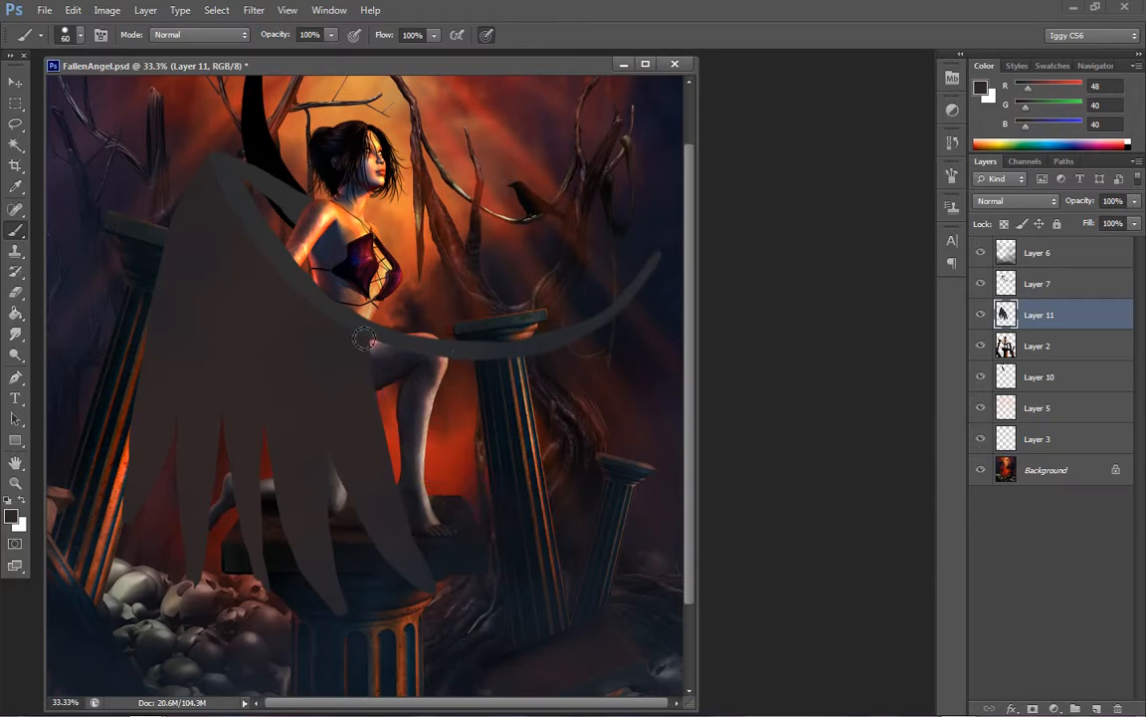
{"action": "mouse_move", "coordinate": [338, 346]}
{"action": "left_mouse_down"}
{"action": "mouse_move", "coordinate": [410, 457]}
{"action": "mouse_move", "coordinate": [455, 502]}
{"action": "mouse_move", "coordinate": [512, 526]}
{"action": "mouse_move", "coordinate": [534, 519]}
{"action": "mouse_move", "coordinate": [377, 356]}
{"action": "mouse_move", "coordinate": [365, 326]}
{"action": "left_mouse_up"}
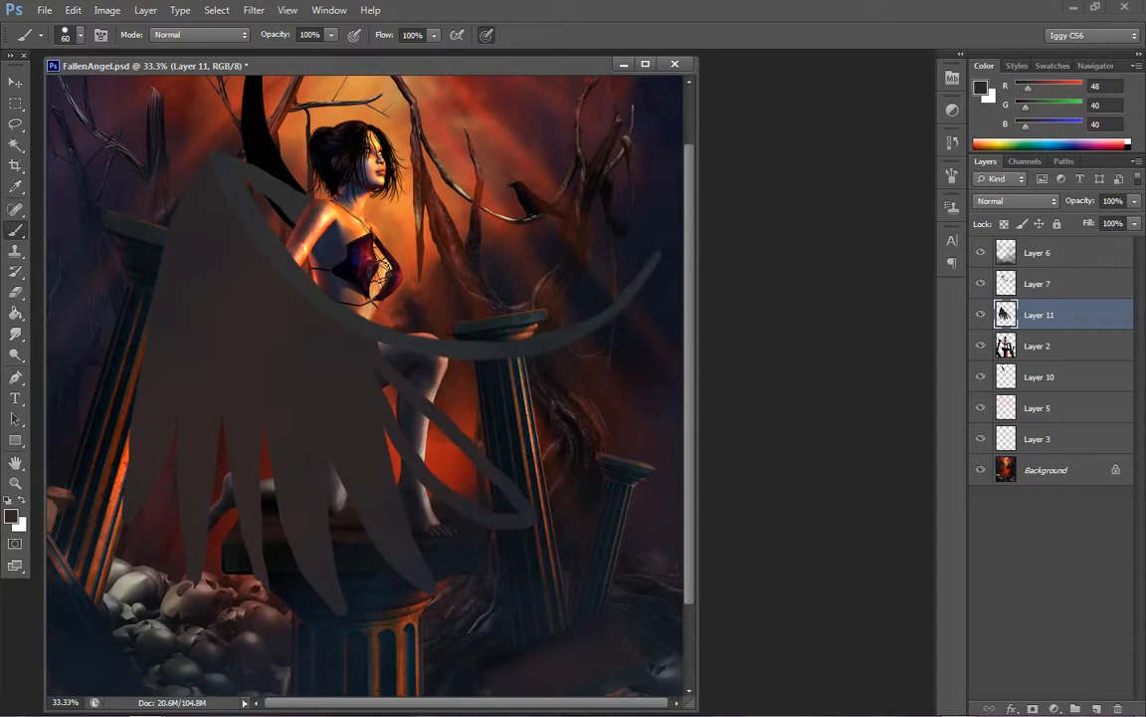
{"action": "mouse_move", "coordinate": [418, 408]}
{"action": "left_mouse_down"}
{"action": "mouse_move", "coordinate": [452, 475]}
{"action": "mouse_move", "coordinate": [394, 413]}
{"action": "mouse_move", "coordinate": [455, 486]}
{"action": "mouse_move", "coordinate": [371, 363]}
{"action": "mouse_move", "coordinate": [470, 486]}
{"action": "mouse_move", "coordinate": [439, 482]}
{"action": "mouse_move", "coordinate": [423, 420]}
{"action": "mouse_move", "coordinate": [494, 498]}
{"action": "mouse_move", "coordinate": [457, 461]}
{"action": "mouse_move", "coordinate": [438, 470]}
{"action": "mouse_move", "coordinate": [513, 513]}
{"action": "mouse_move", "coordinate": [459, 469]}
{"action": "mouse_move", "coordinate": [506, 504]}
{"action": "left_mouse_up"}
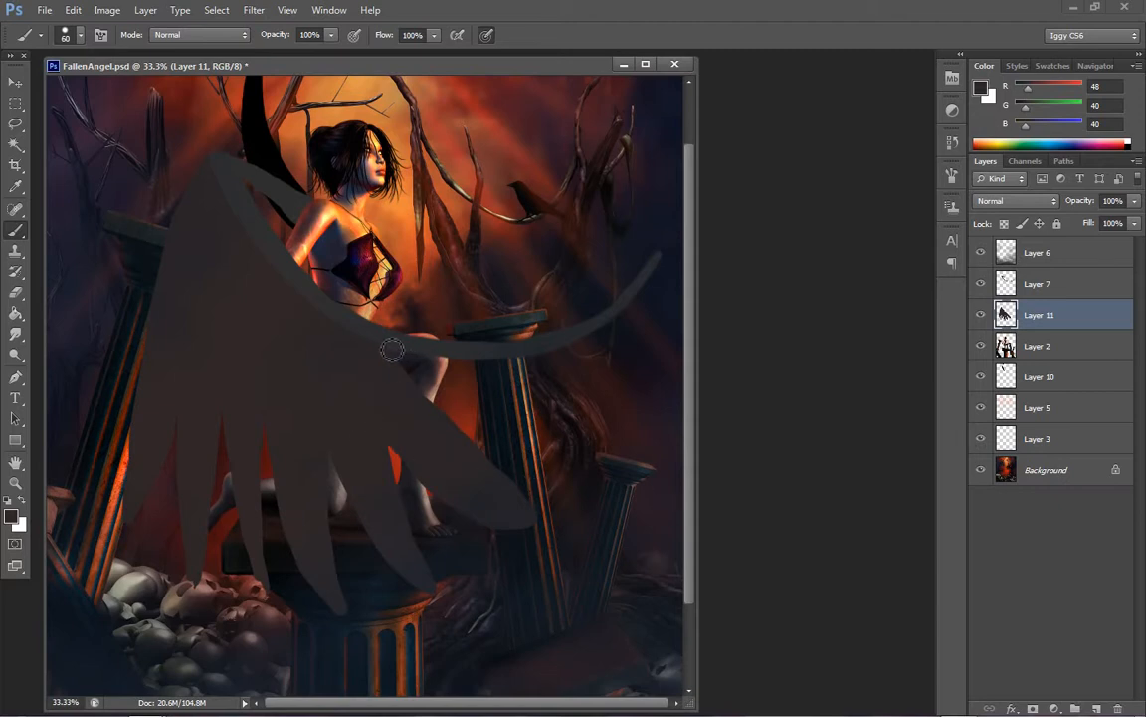
Paint the remaining base feathers fanning over the right-hand columns and fill them up to the wing outline's curved tip
{"action": "mouse_move", "coordinate": [453, 426]}
{"action": "left_mouse_down"}
{"action": "mouse_move", "coordinate": [548, 452]}
{"action": "mouse_move", "coordinate": [621, 449]}
{"action": "mouse_move", "coordinate": [554, 427]}
{"action": "mouse_move", "coordinate": [450, 360]}
{"action": "mouse_move", "coordinate": [397, 356]}
{"action": "mouse_move", "coordinate": [426, 382]}
{"action": "mouse_move", "coordinate": [393, 353]}
{"action": "mouse_move", "coordinate": [463, 384]}
{"action": "mouse_move", "coordinate": [446, 375]}
{"action": "mouse_move", "coordinate": [451, 404]}
{"action": "mouse_move", "coordinate": [469, 413]}
{"action": "mouse_move", "coordinate": [504, 411]}
{"action": "mouse_move", "coordinate": [495, 395]}
{"action": "mouse_move", "coordinate": [495, 415]}
{"action": "mouse_move", "coordinate": [551, 452]}
{"action": "mouse_move", "coordinate": [486, 410]}
{"action": "mouse_move", "coordinate": [525, 432]}
{"action": "mouse_move", "coordinate": [504, 418]}
{"action": "mouse_move", "coordinate": [563, 438]}
{"action": "left_mouse_up"}
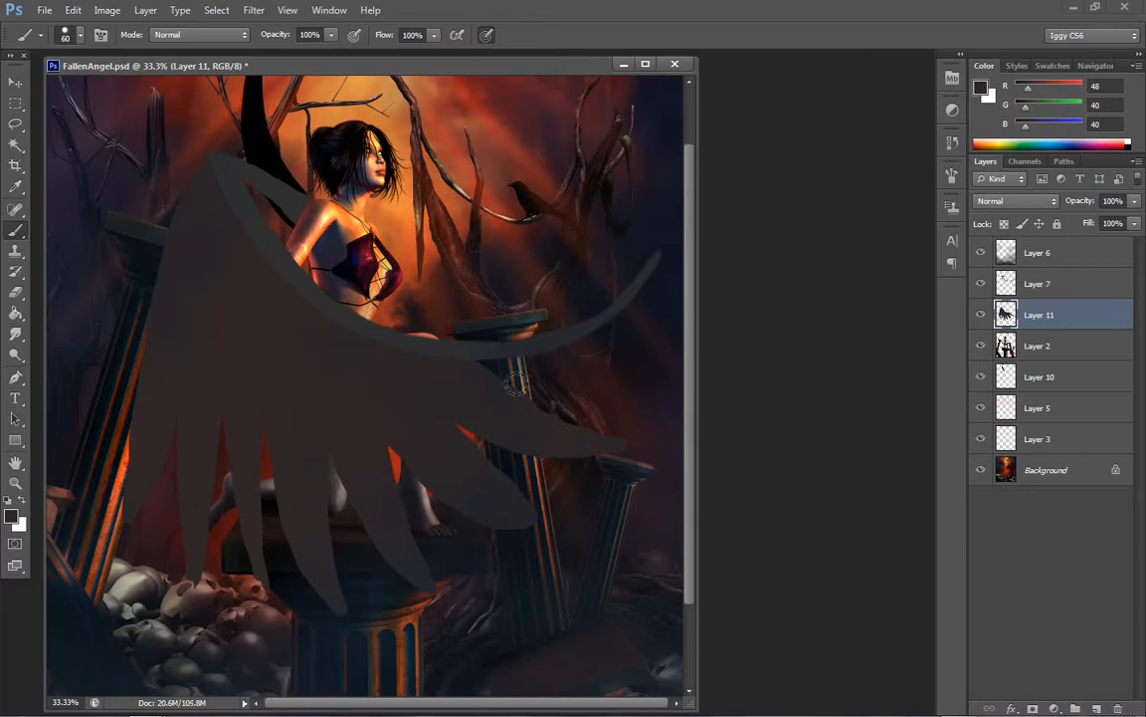
{"action": "mouse_move", "coordinate": [434, 332]}
{"action": "left_mouse_down"}
{"action": "mouse_move", "coordinate": [658, 355]}
{"action": "mouse_move", "coordinate": [629, 396]}
{"action": "mouse_move", "coordinate": [504, 399]}
{"action": "mouse_move", "coordinate": [494, 379]}
{"action": "mouse_move", "coordinate": [547, 386]}
{"action": "mouse_move", "coordinate": [558, 399]}
{"action": "mouse_move", "coordinate": [639, 384]}
{"action": "mouse_move", "coordinate": [666, 352]}
{"action": "left_mouse_up"}
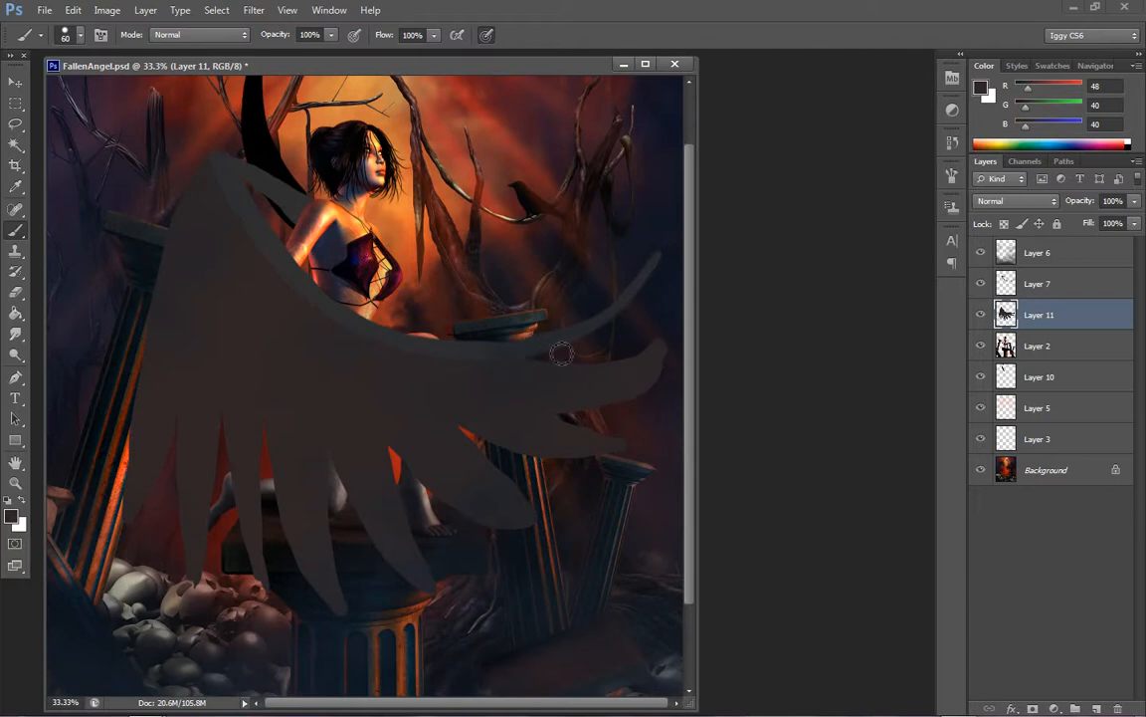
{"action": "mouse_move", "coordinate": [542, 355]}
{"action": "left_mouse_down"}
{"action": "mouse_move", "coordinate": [634, 327]}
{"action": "mouse_move", "coordinate": [671, 299]}
{"action": "mouse_move", "coordinate": [657, 324]}
{"action": "mouse_move", "coordinate": [583, 374]}
{"action": "left_mouse_up"}
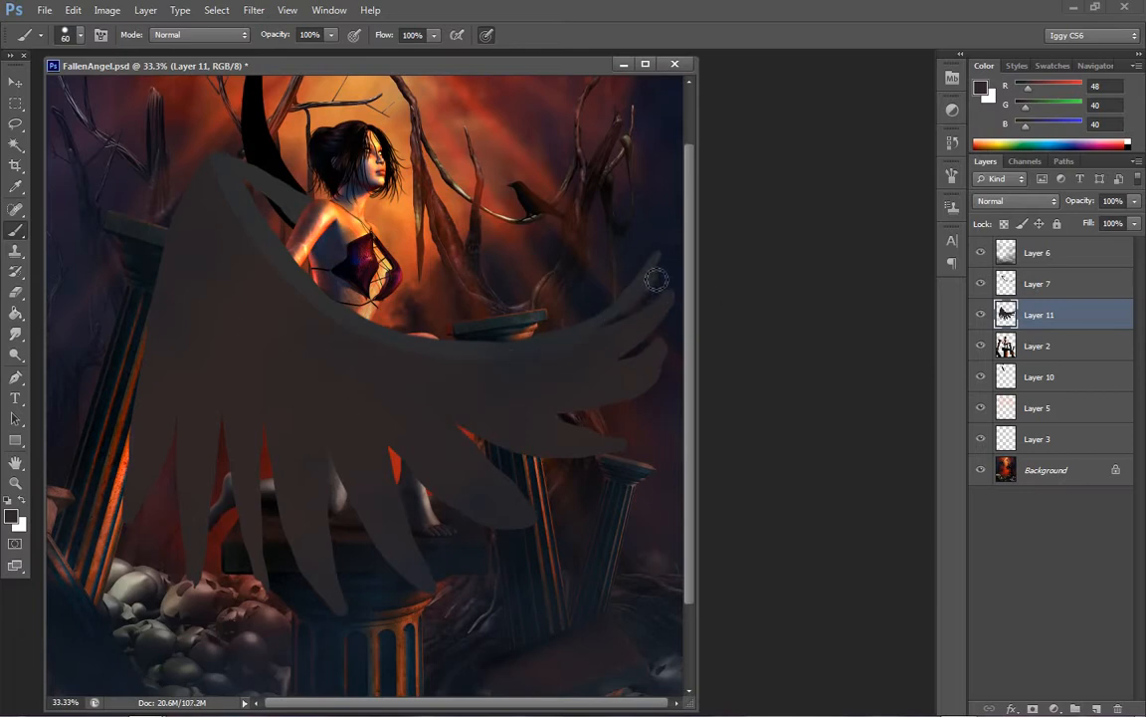
{"action": "mouse_move", "coordinate": [657, 280]}
{"action": "left_mouse_down"}
{"action": "mouse_move", "coordinate": [641, 317]}
{"action": "mouse_move", "coordinate": [609, 332]}
{"action": "left_mouse_up"}
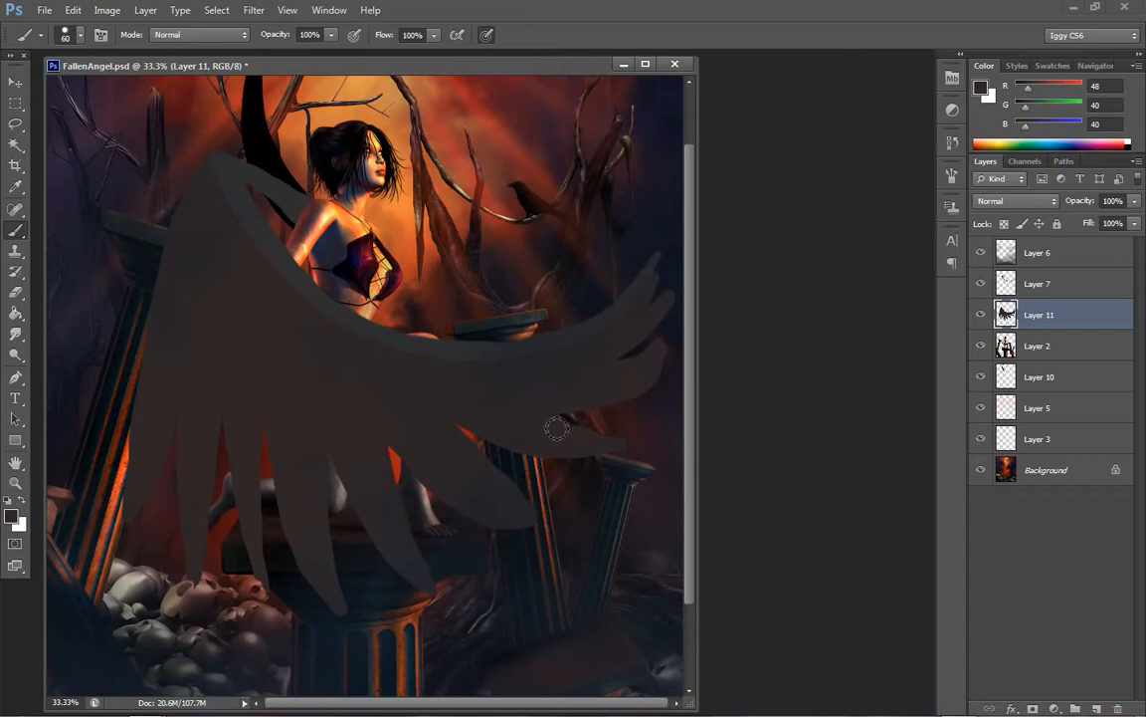
{"action": "left_click_drag", "start_coordinate": [557, 429], "coordinate": [653, 431]}
Smudge the blunt feather end below the wing's curved tip at 75% strength, and repaint it with the Brush tool
{"action": "left_click", "coordinate": [16, 333]}
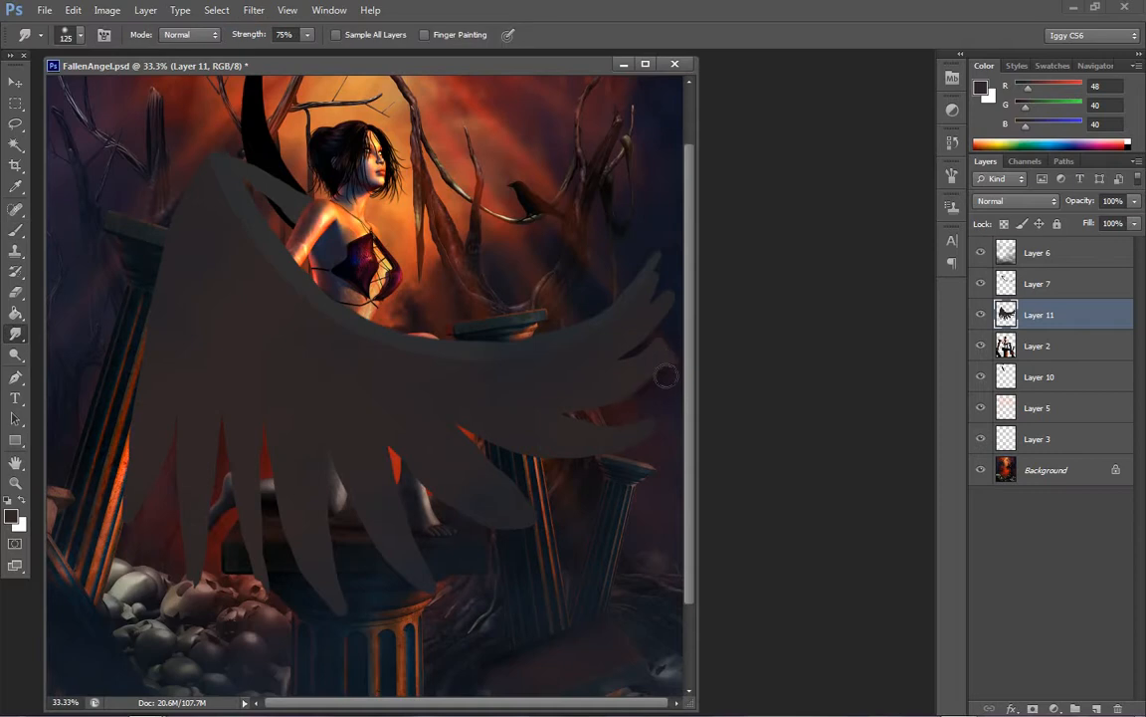
{"action": "scroll", "coordinate": [680, 338], "scroll_direction": "up", "scroll_amount": 1}
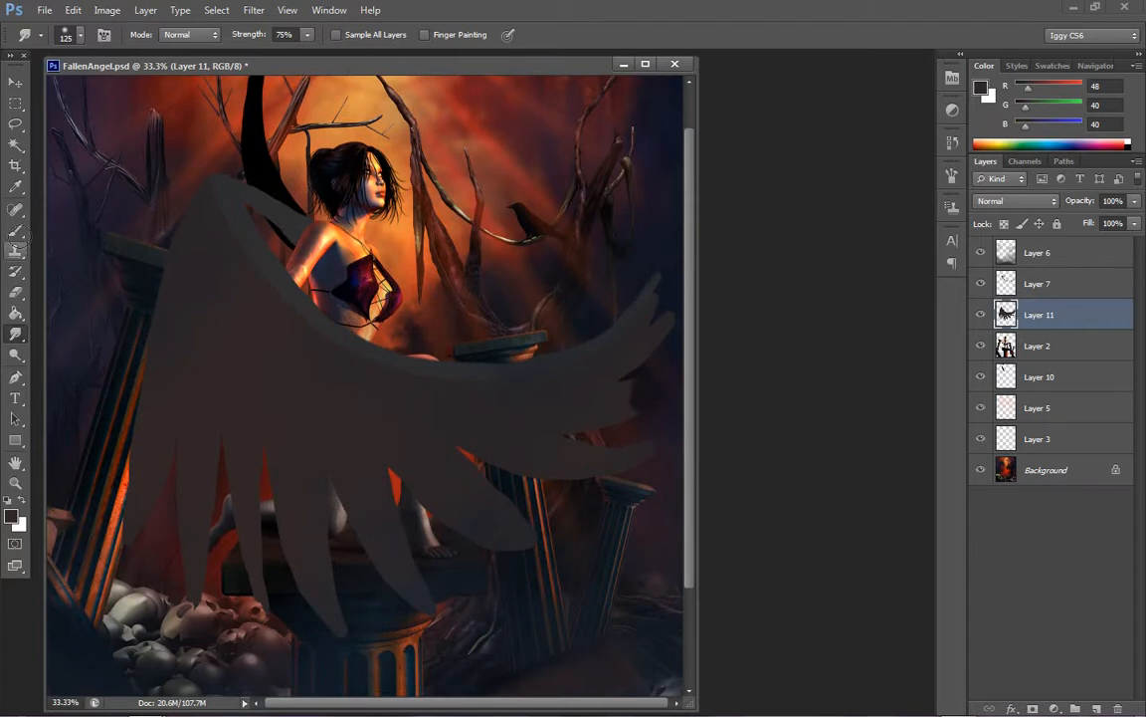
{"action": "left_click", "coordinate": [20, 231]}
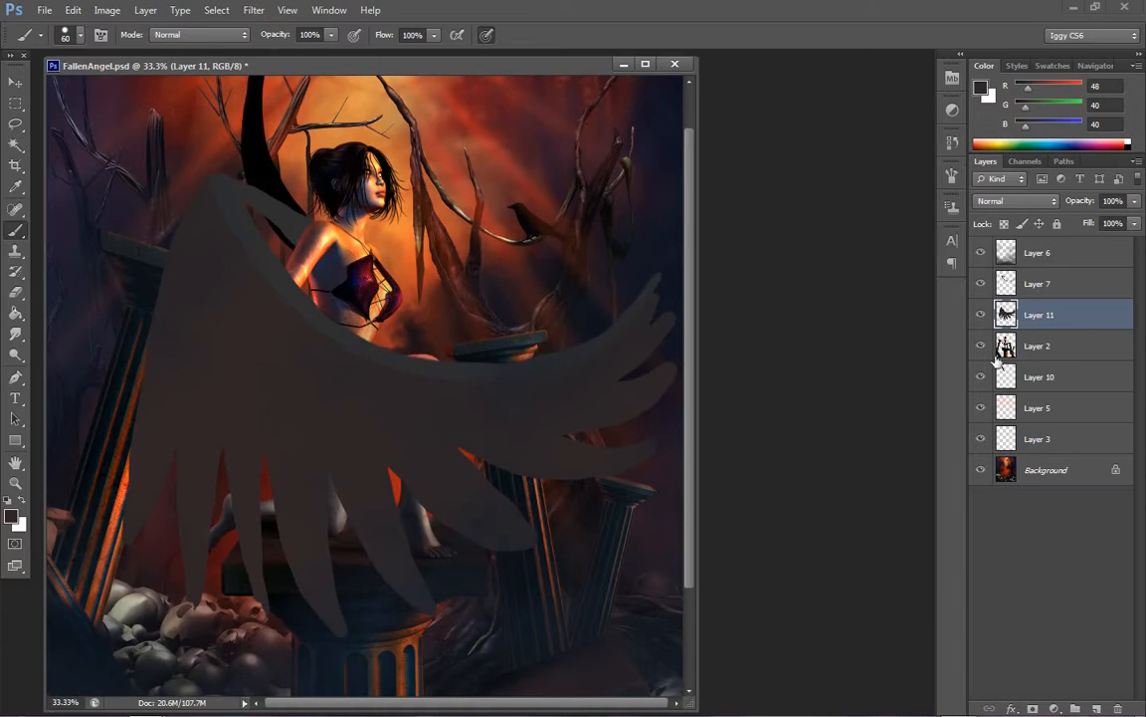
Add a new layer directly above Layer 10, beneath the figure's layer
{"action": "left_click", "coordinate": [1047, 381]}
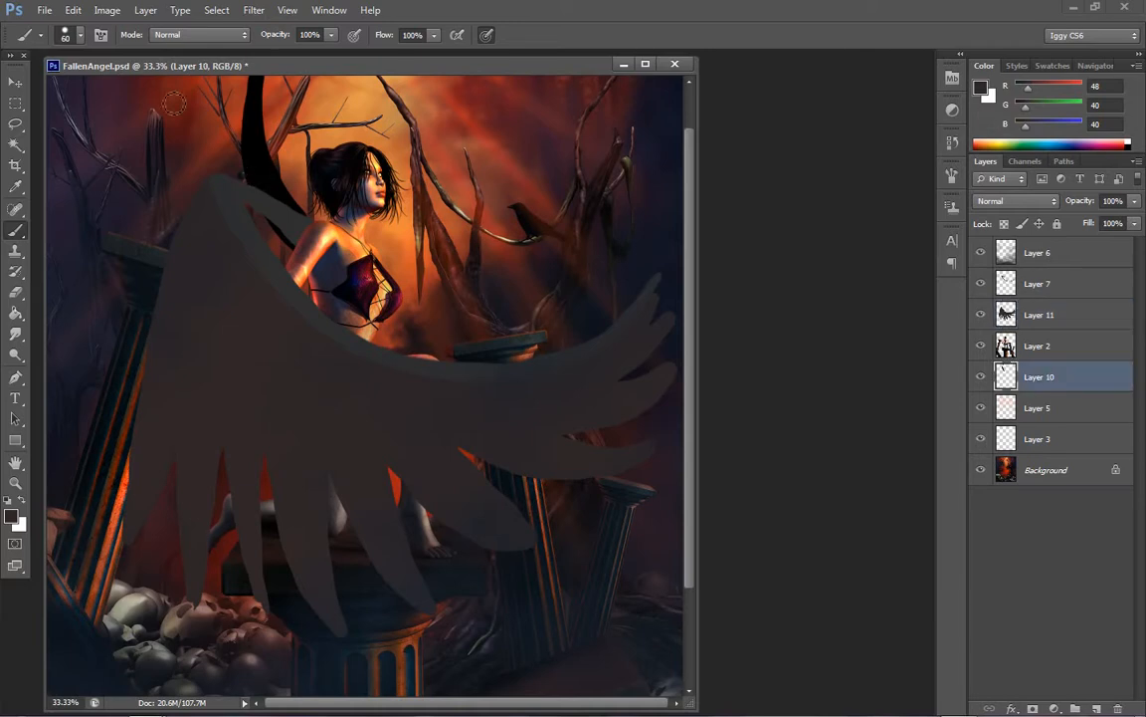
{"action": "left_click", "coordinate": [145, 10]}
{"action": "mouse_move", "coordinate": [294, 28]}
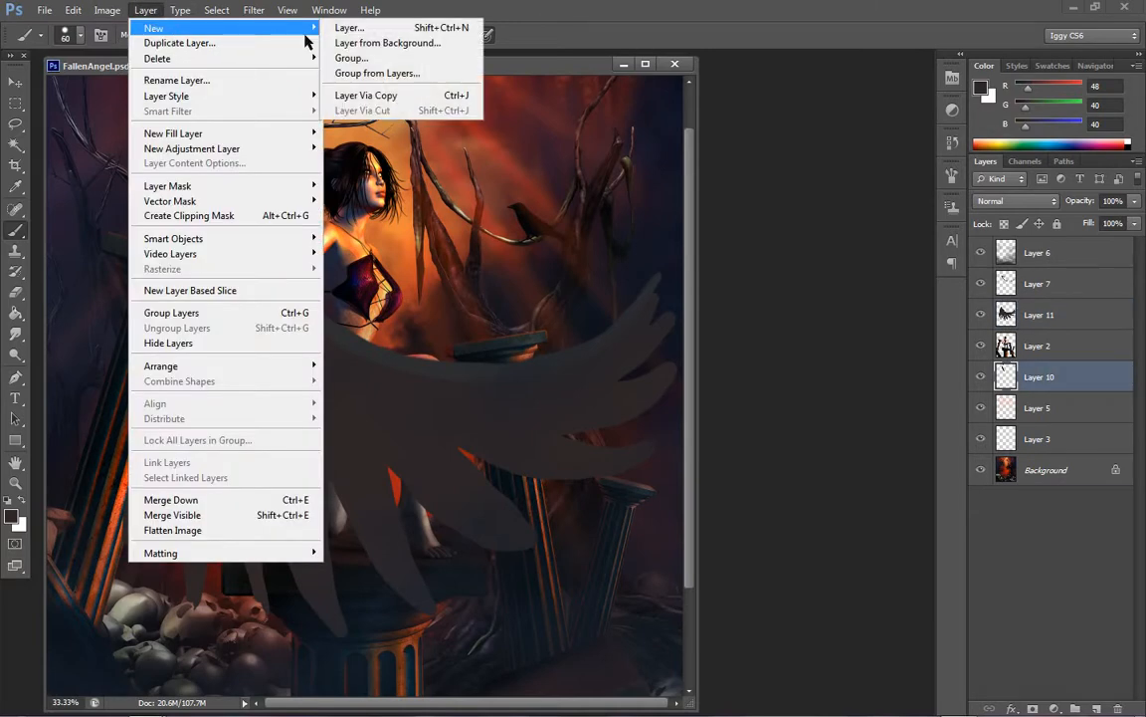
{"action": "left_click", "coordinate": [348, 28]}
{"action": "left_click", "coordinate": [706, 219]}
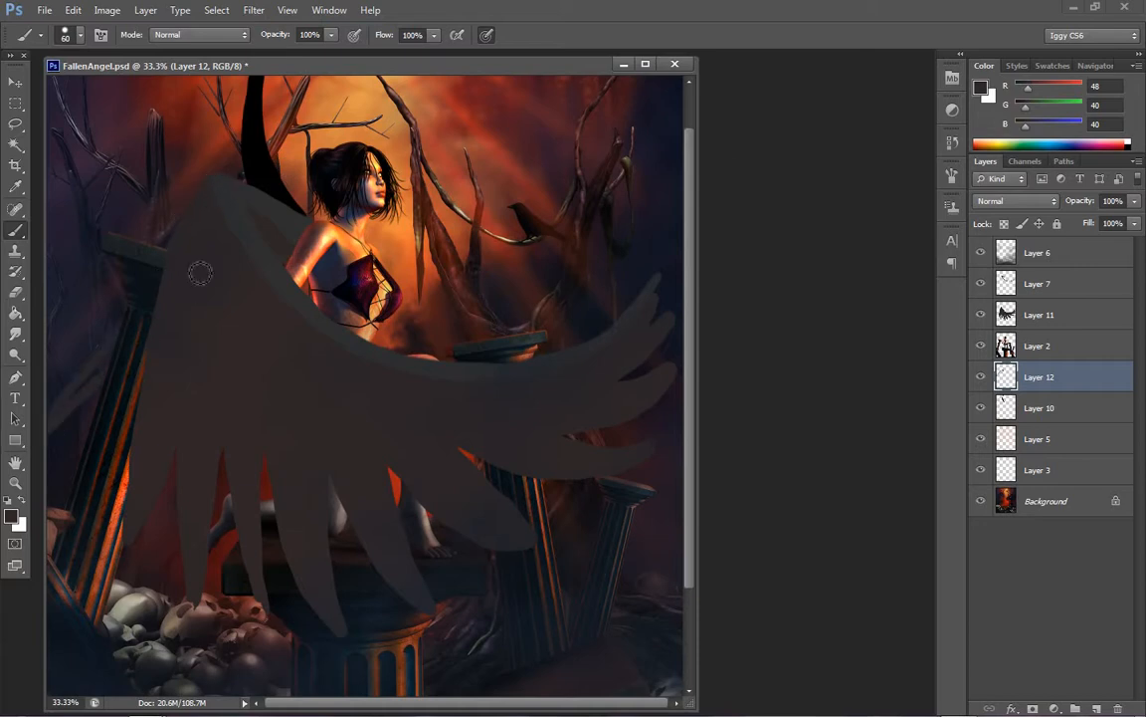
{"action": "left_click", "coordinate": [1041, 311]}
{"action": "mouse_move", "coordinate": [216, 182]}
{"action": "left_mouse_down"}
{"action": "mouse_move", "coordinate": [148, 257]}
{"action": "mouse_move", "coordinate": [48, 432]}
{"action": "mouse_move", "coordinate": [189, 254]}
{"action": "left_mouse_up"}
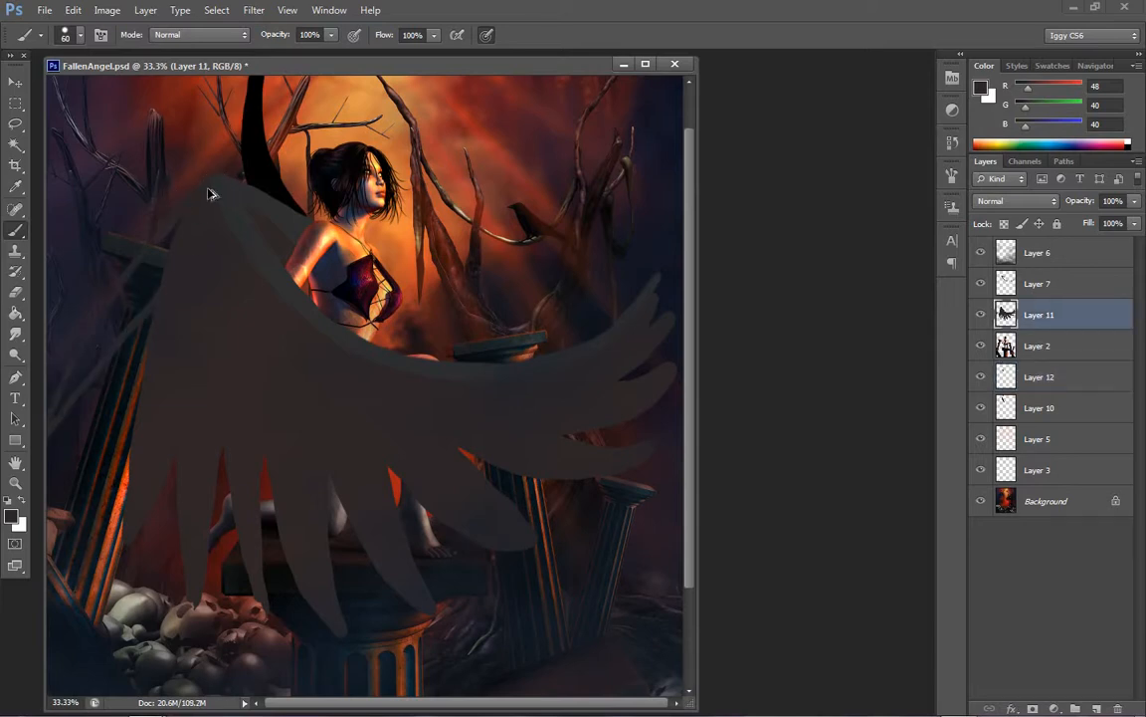
{"action": "key", "text": "ctrl+z"}
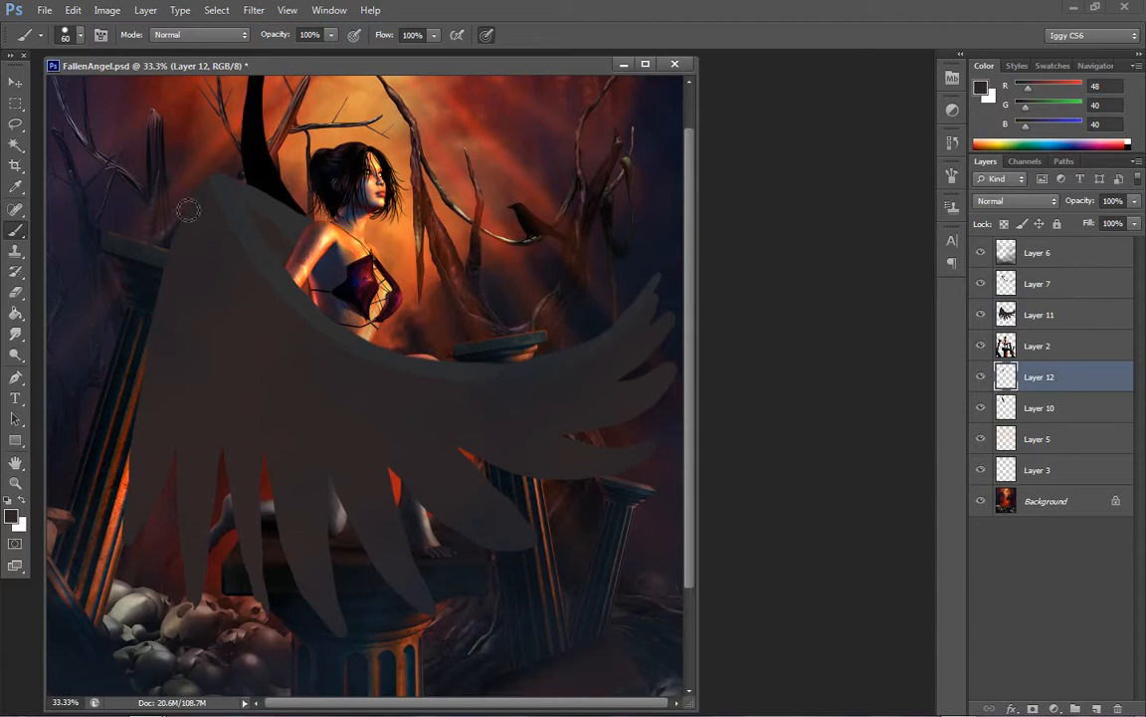
On Layer 11, paint and fill more base feathers spreading outward from the wing's upper bend past the left column
{"action": "left_click", "coordinate": [1042, 316]}
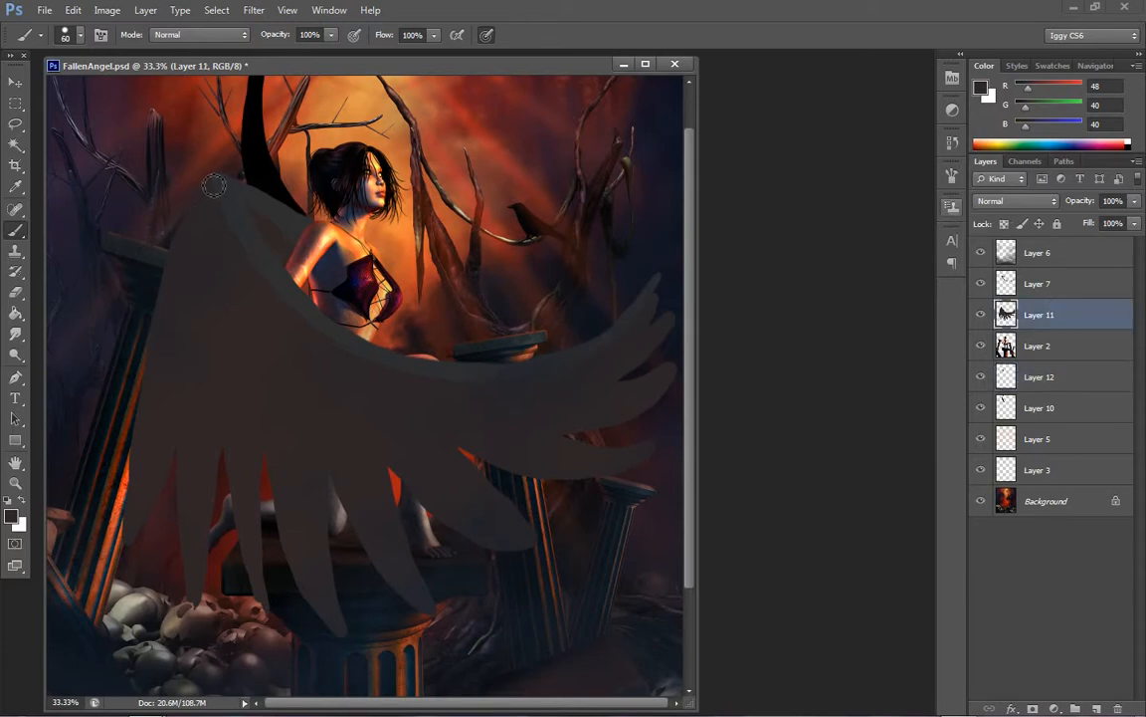
{"action": "mouse_move", "coordinate": [215, 186]}
{"action": "left_mouse_down"}
{"action": "mouse_move", "coordinate": [152, 269]}
{"action": "mouse_move", "coordinate": [57, 485]}
{"action": "mouse_move", "coordinate": [172, 338]}
{"action": "left_mouse_up"}
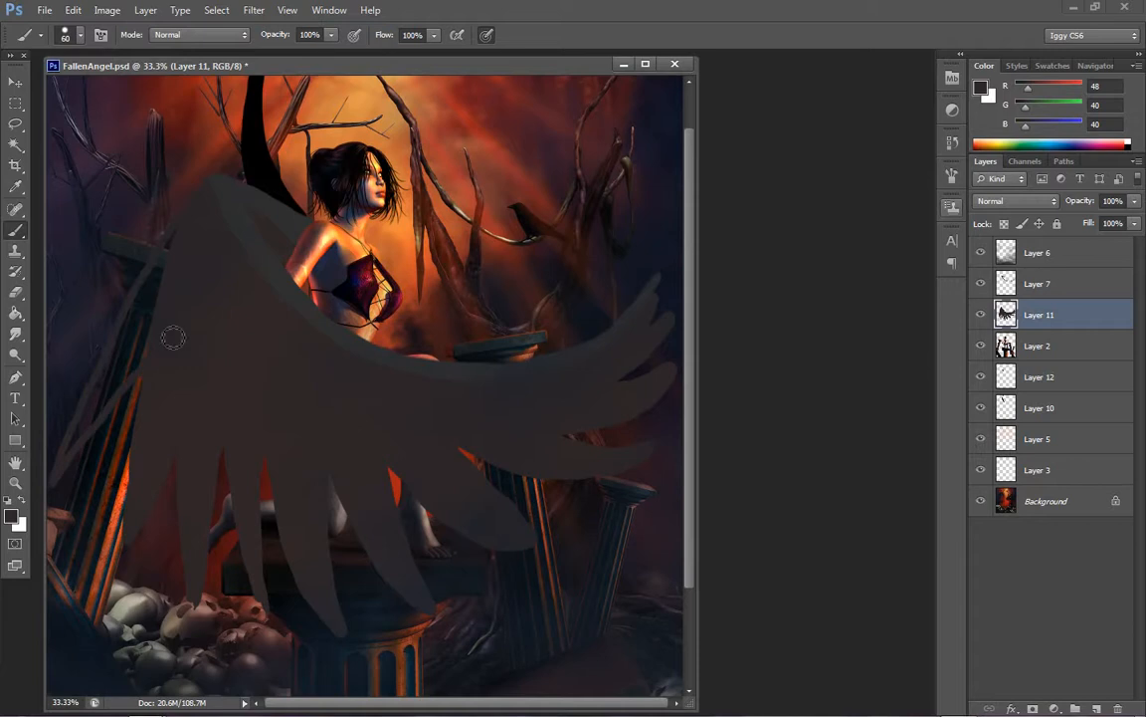
{"action": "mouse_move", "coordinate": [167, 219]}
{"action": "left_mouse_down"}
{"action": "mouse_move", "coordinate": [167, 265]}
{"action": "mouse_move", "coordinate": [112, 297]}
{"action": "mouse_move", "coordinate": [66, 390]}
{"action": "mouse_move", "coordinate": [164, 316]}
{"action": "mouse_move", "coordinate": [159, 297]}
{"action": "mouse_move", "coordinate": [117, 314]}
{"action": "mouse_move", "coordinate": [70, 459]}
{"action": "mouse_move", "coordinate": [124, 288]}
{"action": "mouse_move", "coordinate": [74, 397]}
{"action": "mouse_move", "coordinate": [90, 343]}
{"action": "mouse_move", "coordinate": [159, 283]}
{"action": "mouse_move", "coordinate": [77, 360]}
{"action": "mouse_move", "coordinate": [54, 431]}
{"action": "mouse_move", "coordinate": [135, 348]}
{"action": "mouse_move", "coordinate": [56, 434]}
{"action": "mouse_move", "coordinate": [149, 322]}
{"action": "mouse_move", "coordinate": [59, 481]}
{"action": "mouse_move", "coordinate": [189, 329]}
{"action": "left_mouse_up"}
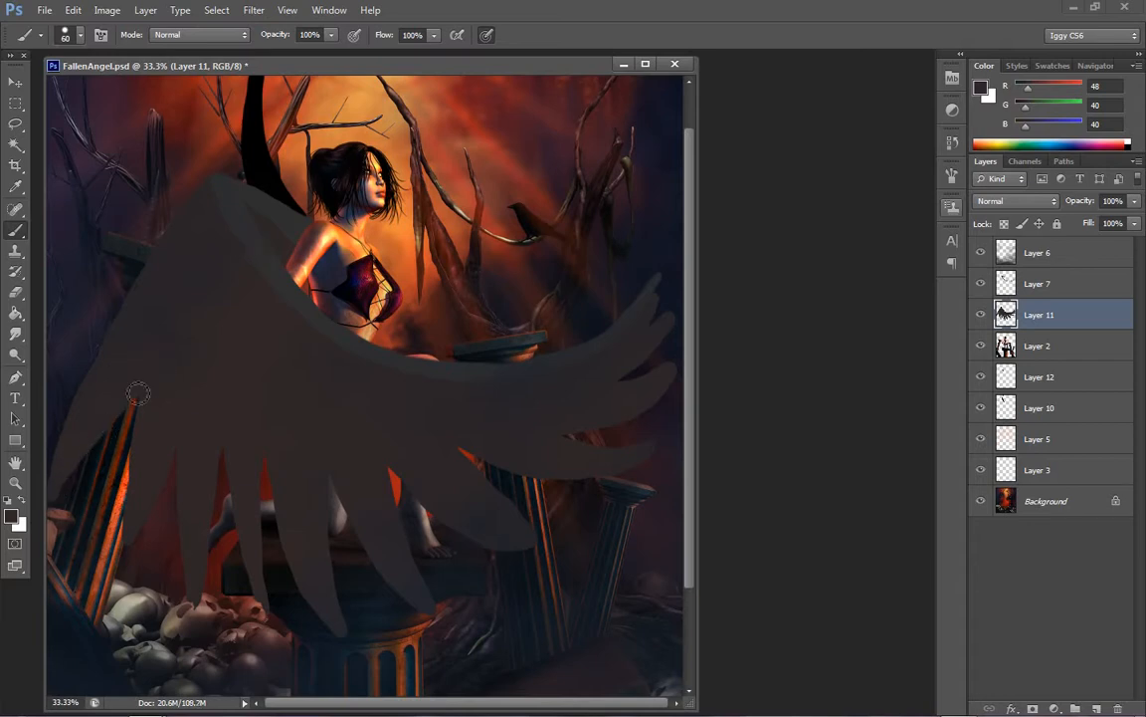
{"action": "mouse_move", "coordinate": [138, 394]}
{"action": "left_mouse_down"}
{"action": "mouse_move", "coordinate": [58, 442]}
{"action": "mouse_move", "coordinate": [99, 368]}
{"action": "mouse_move", "coordinate": [52, 460]}
{"action": "mouse_move", "coordinate": [68, 459]}
{"action": "mouse_move", "coordinate": [54, 552]}
{"action": "left_mouse_up"}
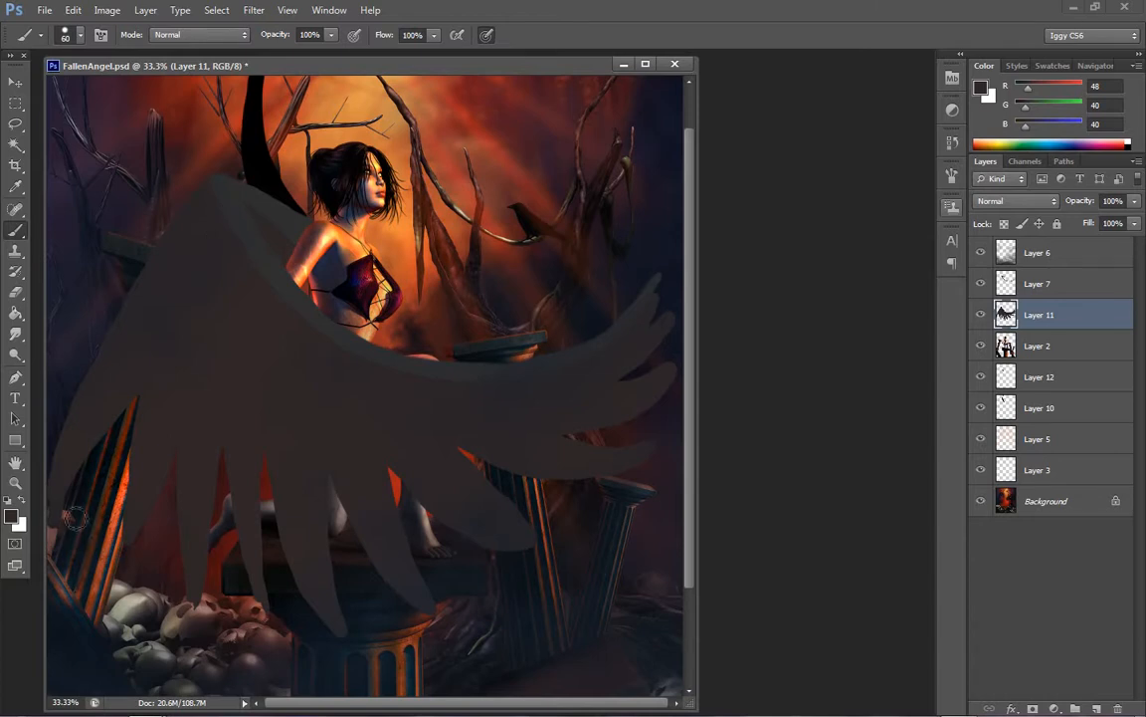
{"action": "mouse_move", "coordinate": [61, 526]}
{"action": "left_mouse_down"}
{"action": "mouse_move", "coordinate": [160, 387]}
{"action": "mouse_move", "coordinate": [78, 479]}
{"action": "mouse_move", "coordinate": [154, 391]}
{"action": "mouse_move", "coordinate": [82, 479]}
{"action": "mouse_move", "coordinate": [95, 444]}
{"action": "left_mouse_up"}
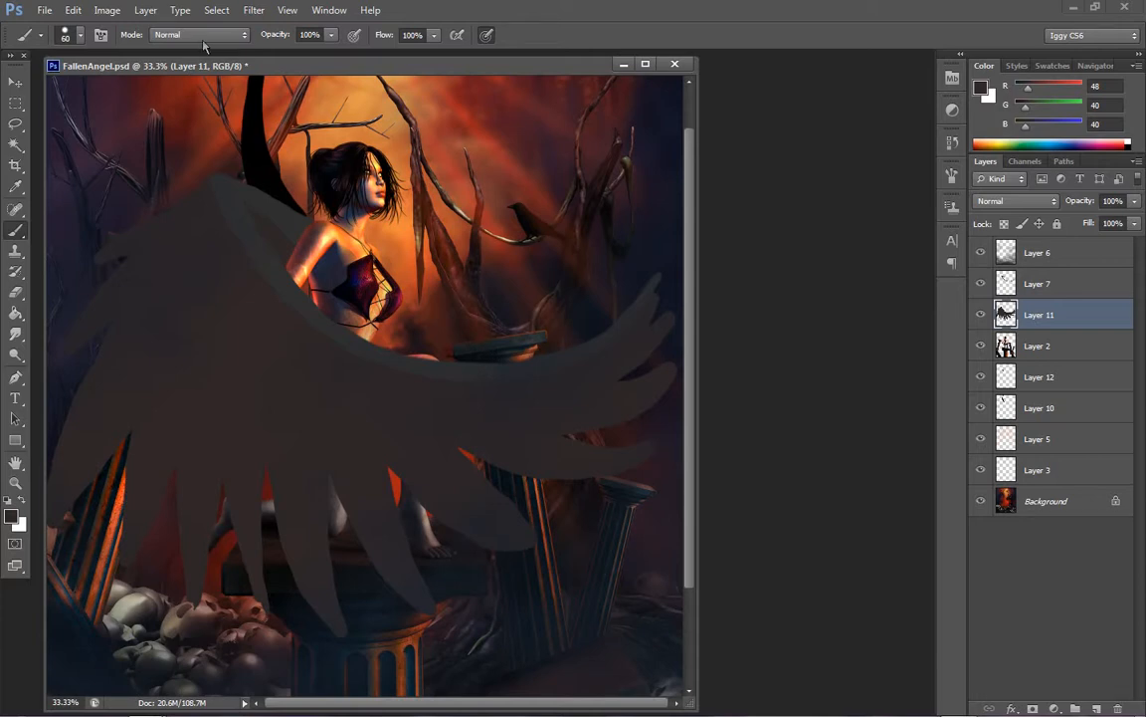
Add a new layer directly above the base feather layer, Layer 11
{"action": "left_click", "coordinate": [145, 10]}
{"action": "mouse_move", "coordinate": [171, 26]}
{"action": "left_click", "coordinate": [339, 28]}
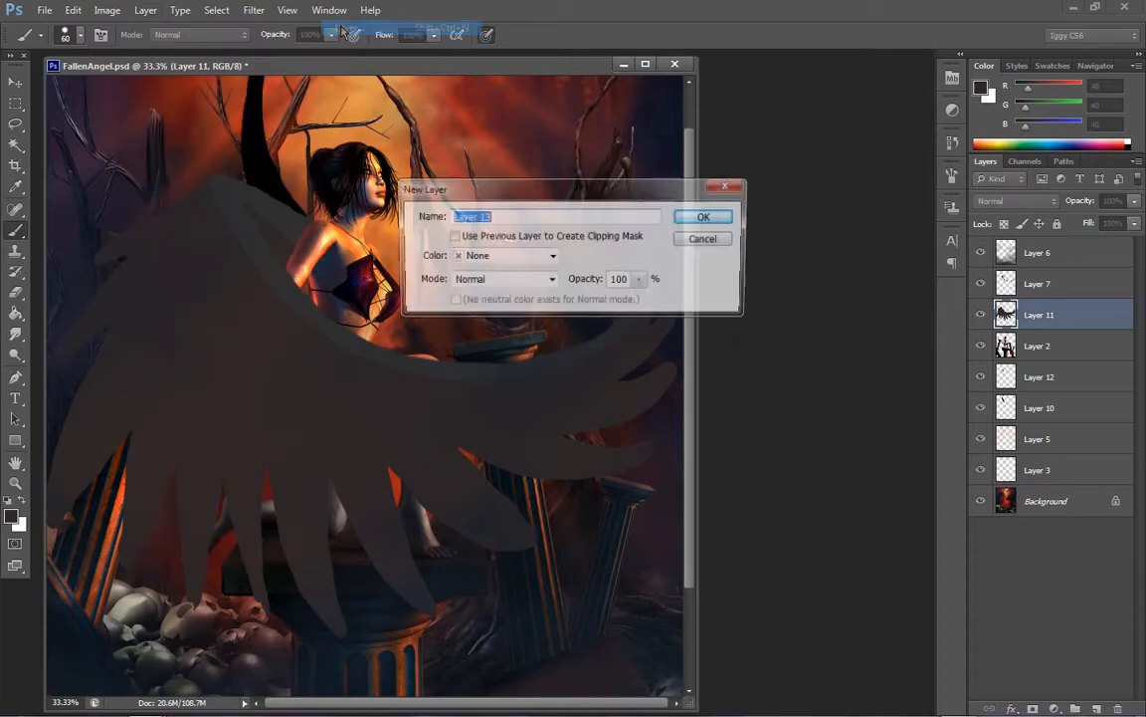
{"action": "left_click", "coordinate": [698, 218]}
Set the foreground colour to a lighter brownish grey with RGB 65, 55, 55
{"action": "left_click", "coordinate": [981, 88]}
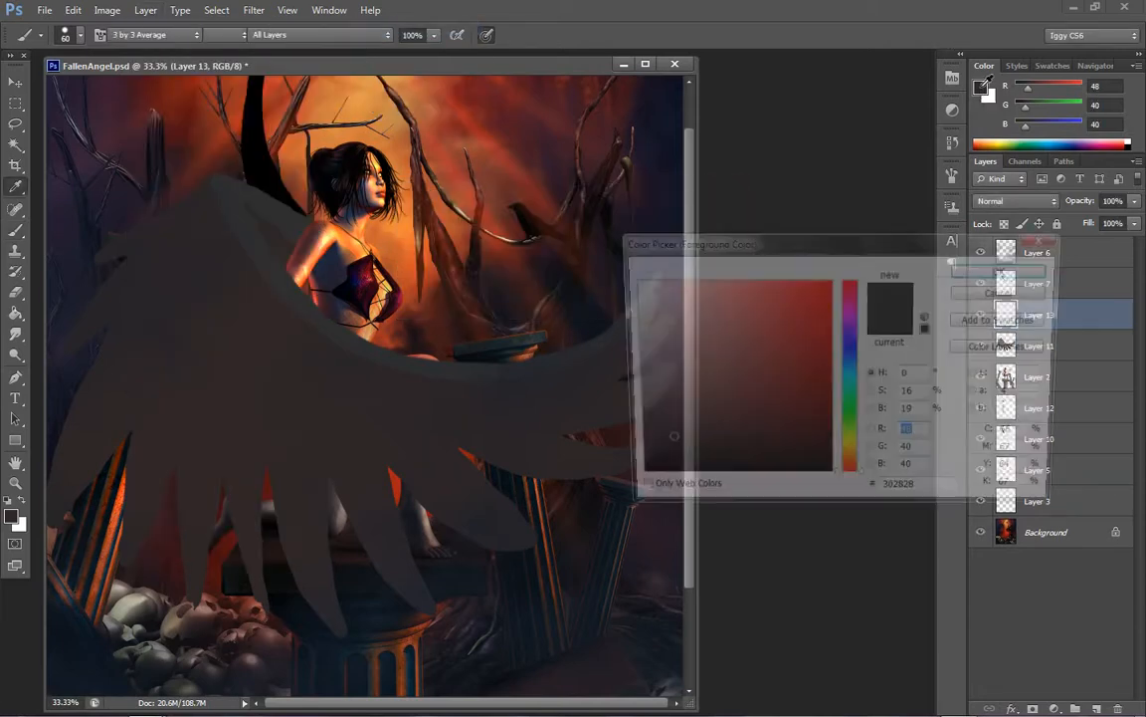
{"action": "left_click", "coordinate": [659, 429]}
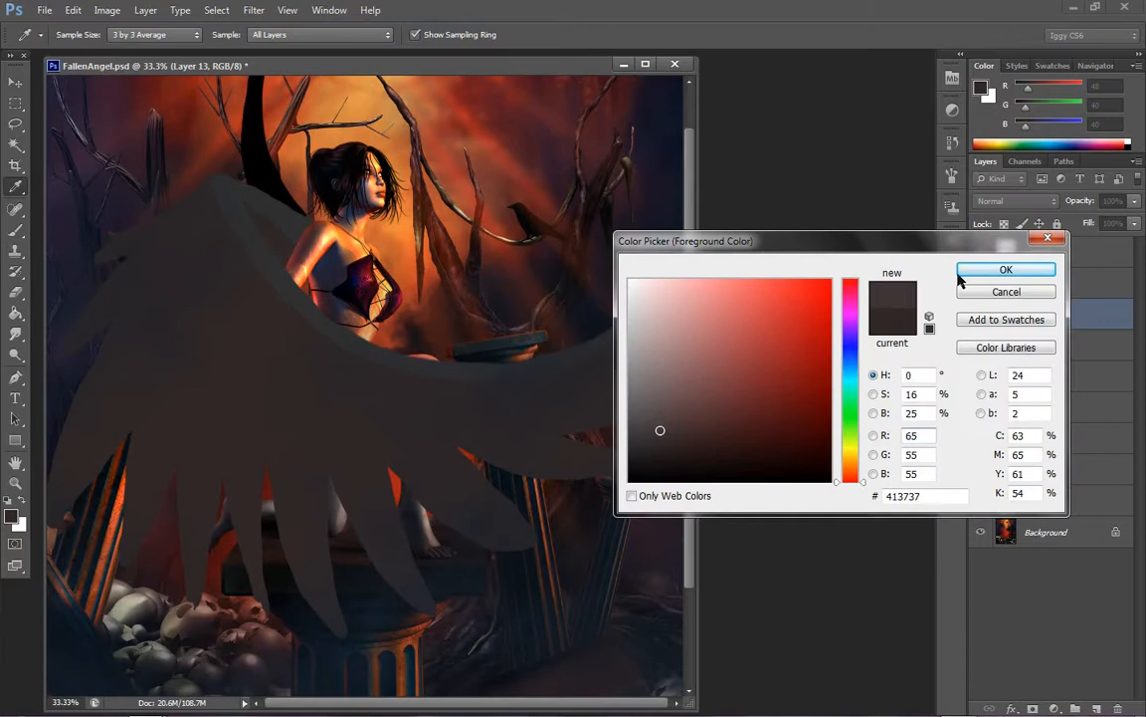
{"action": "left_click", "coordinate": [967, 272]}
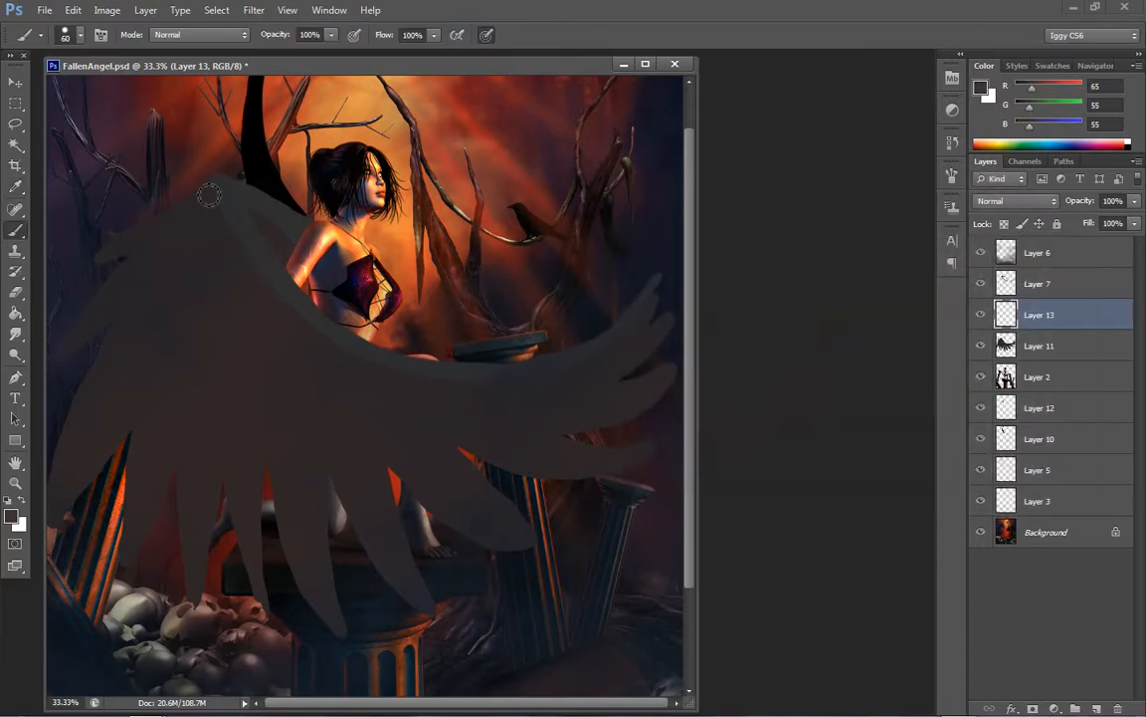
{"action": "mouse_move", "coordinate": [209, 195]}
{"action": "left_mouse_down"}
{"action": "mouse_move", "coordinate": [114, 277]}
{"action": "mouse_move", "coordinate": [225, 231]}
{"action": "left_mouse_up"}
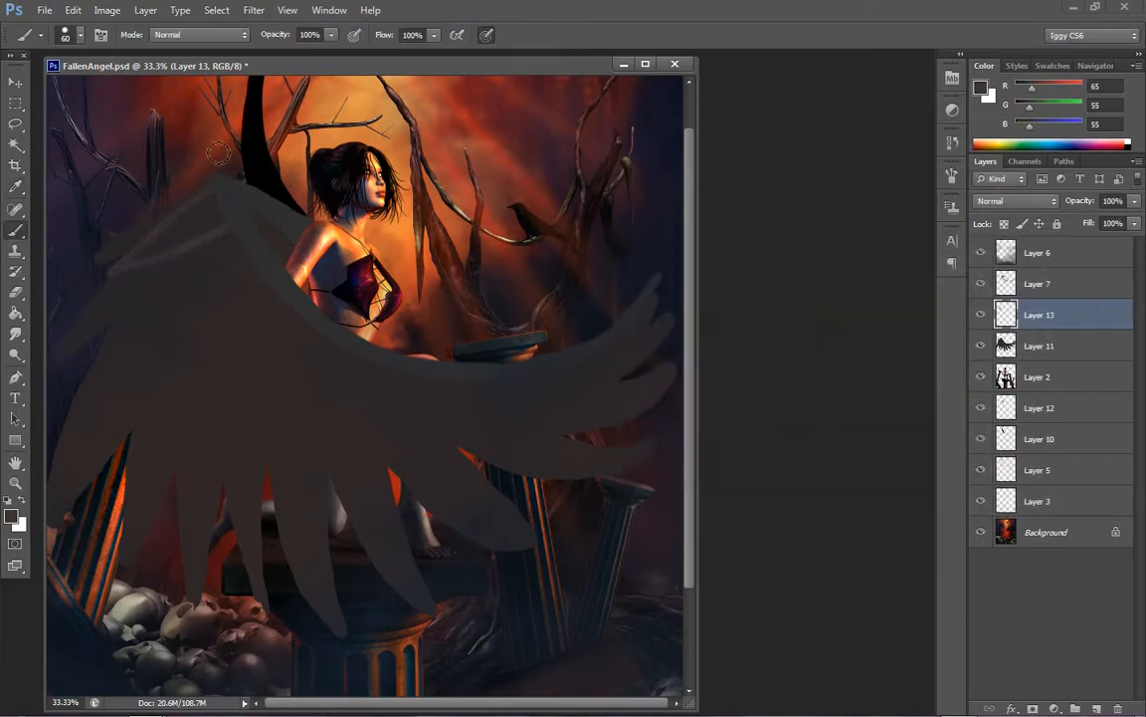
{"action": "key", "text": "ctrl+z"}
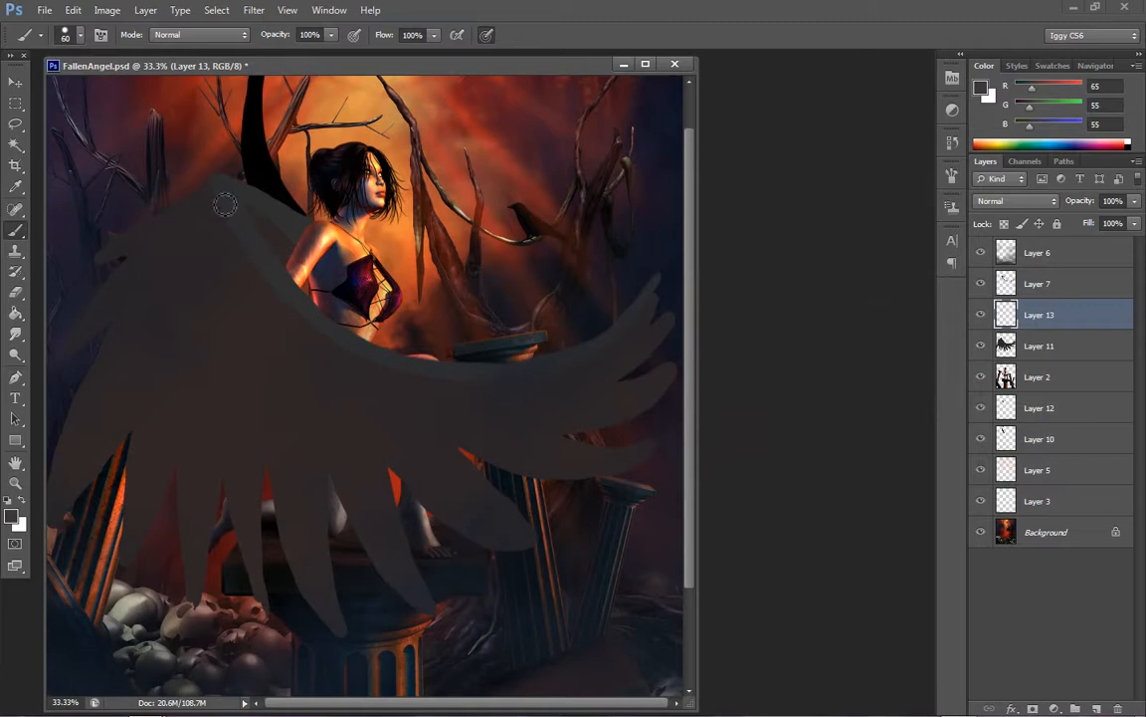
{"action": "mouse_move", "coordinate": [229, 189]}
{"action": "left_mouse_down"}
{"action": "mouse_move", "coordinate": [154, 289]}
{"action": "mouse_move", "coordinate": [97, 398]}
{"action": "mouse_move", "coordinate": [181, 292]}
{"action": "mouse_move", "coordinate": [277, 215]}
{"action": "mouse_move", "coordinate": [210, 226]}
{"action": "mouse_move", "coordinate": [246, 237]}
{"action": "mouse_move", "coordinate": [167, 360]}
{"action": "mouse_move", "coordinate": [115, 508]}
{"action": "mouse_move", "coordinate": [151, 438]}
{"action": "mouse_move", "coordinate": [279, 287]}
{"action": "left_mouse_up"}
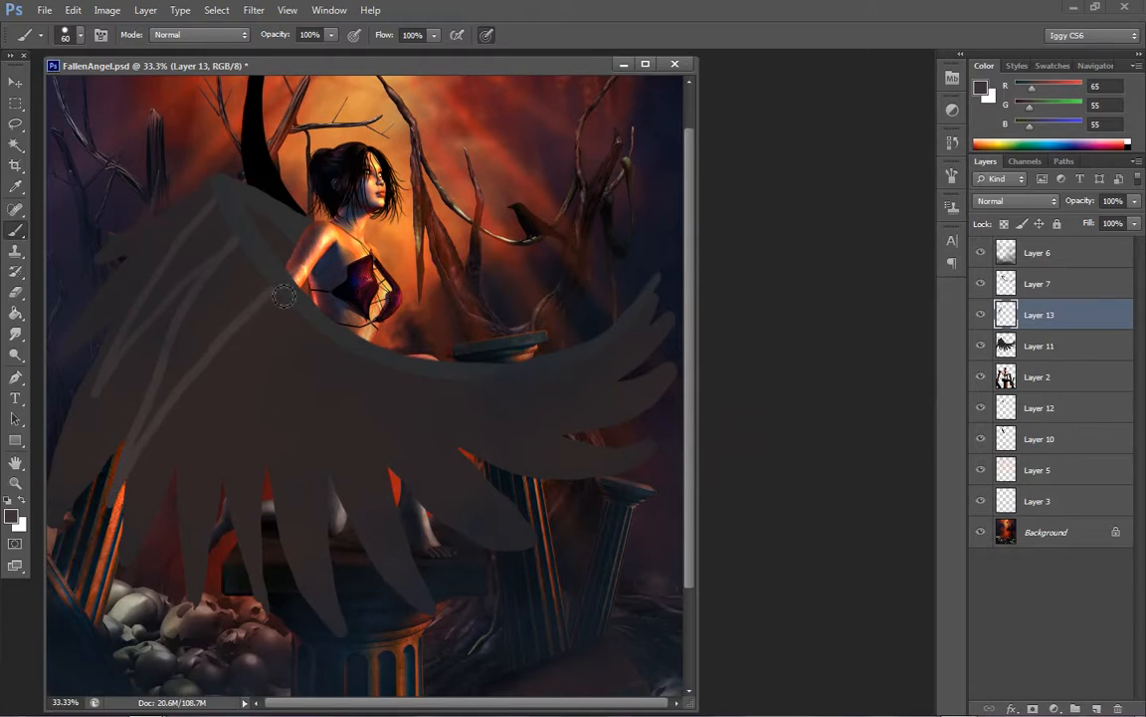
{"action": "key", "text": "ctrl+alt+z"}
{"action": "key", "text": "ctrl+alt+z"}
{"action": "key", "text": "ctrl+alt+z"}
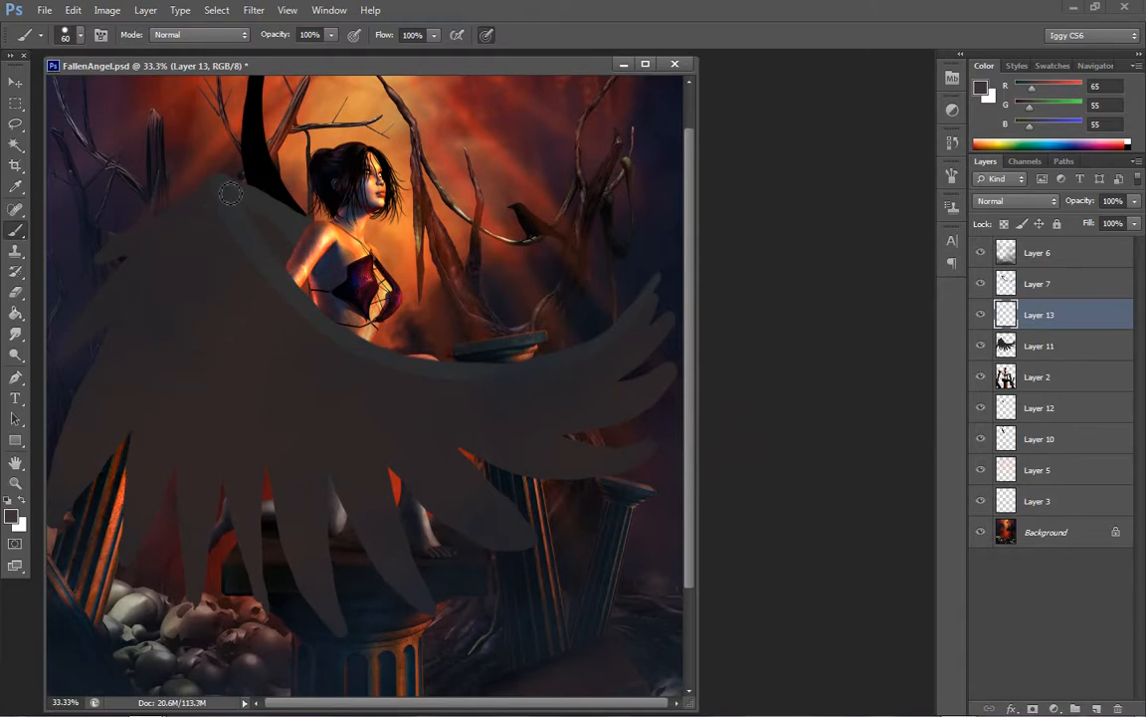
Outline a second row of shorter feathers along the wing's inner edge, from the upper bend to the curved tip
{"action": "mouse_move", "coordinate": [221, 190]}
{"action": "left_mouse_down"}
{"action": "mouse_move", "coordinate": [112, 268]}
{"action": "mouse_move", "coordinate": [186, 249]}
{"action": "mouse_move", "coordinate": [235, 207]}
{"action": "mouse_move", "coordinate": [242, 288]}
{"action": "mouse_move", "coordinate": [232, 228]}
{"action": "mouse_move", "coordinate": [101, 341]}
{"action": "mouse_move", "coordinate": [270, 246]}
{"action": "mouse_move", "coordinate": [157, 357]}
{"action": "mouse_move", "coordinate": [116, 464]}
{"action": "mouse_move", "coordinate": [224, 330]}
{"action": "mouse_move", "coordinate": [287, 279]}
{"action": "mouse_move", "coordinate": [195, 406]}
{"action": "mouse_move", "coordinate": [177, 461]}
{"action": "mouse_move", "coordinate": [173, 507]}
{"action": "mouse_move", "coordinate": [233, 393]}
{"action": "mouse_move", "coordinate": [305, 307]}
{"action": "mouse_move", "coordinate": [319, 319]}
{"action": "mouse_move", "coordinate": [281, 337]}
{"action": "mouse_move", "coordinate": [241, 422]}
{"action": "mouse_move", "coordinate": [233, 501]}
{"action": "mouse_move", "coordinate": [264, 426]}
{"action": "mouse_move", "coordinate": [326, 333]}
{"action": "left_mouse_up"}
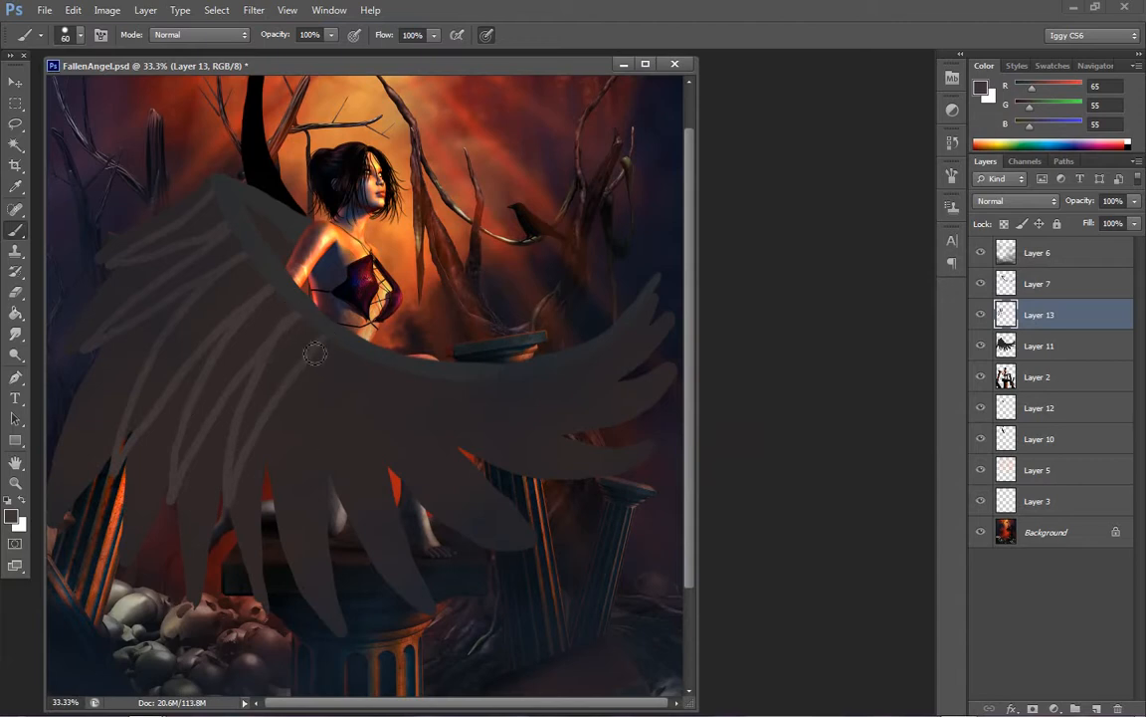
{"action": "mouse_move", "coordinate": [265, 339]}
{"action": "left_mouse_down"}
{"action": "mouse_move", "coordinate": [274, 475]}
{"action": "mouse_move", "coordinate": [303, 363]}
{"action": "mouse_move", "coordinate": [354, 304]}
{"action": "left_mouse_up"}
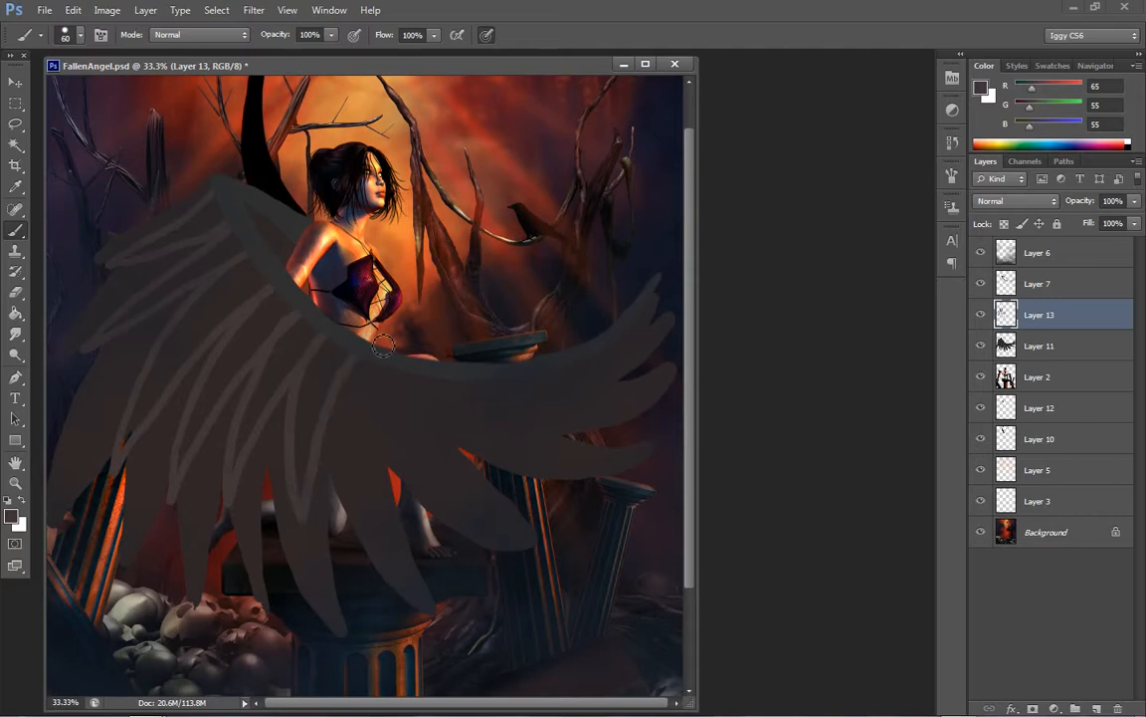
{"action": "mouse_move", "coordinate": [345, 387]}
{"action": "left_mouse_down"}
{"action": "mouse_move", "coordinate": [372, 499]}
{"action": "mouse_move", "coordinate": [383, 393]}
{"action": "mouse_move", "coordinate": [413, 350]}
{"action": "mouse_move", "coordinate": [448, 360]}
{"action": "mouse_move", "coordinate": [371, 238]}
{"action": "mouse_move", "coordinate": [413, 369]}
{"action": "mouse_move", "coordinate": [395, 368]}
{"action": "mouse_move", "coordinate": [380, 388]}
{"action": "mouse_move", "coordinate": [389, 446]}
{"action": "mouse_move", "coordinate": [427, 503]}
{"action": "mouse_move", "coordinate": [413, 403]}
{"action": "mouse_move", "coordinate": [425, 361]}
{"action": "mouse_move", "coordinate": [503, 383]}
{"action": "mouse_move", "coordinate": [416, 384]}
{"action": "mouse_move", "coordinate": [442, 442]}
{"action": "mouse_move", "coordinate": [485, 461]}
{"action": "mouse_move", "coordinate": [448, 418]}
{"action": "mouse_move", "coordinate": [451, 355]}
{"action": "mouse_move", "coordinate": [415, 262]}
{"action": "mouse_move", "coordinate": [405, 309]}
{"action": "mouse_move", "coordinate": [449, 402]}
{"action": "mouse_move", "coordinate": [442, 381]}
{"action": "mouse_move", "coordinate": [492, 432]}
{"action": "mouse_move", "coordinate": [555, 440]}
{"action": "mouse_move", "coordinate": [517, 410]}
{"action": "mouse_move", "coordinate": [502, 371]}
{"action": "mouse_move", "coordinate": [525, 396]}
{"action": "mouse_move", "coordinate": [513, 380]}
{"action": "mouse_move", "coordinate": [575, 400]}
{"action": "mouse_move", "coordinate": [598, 373]}
{"action": "left_mouse_up"}
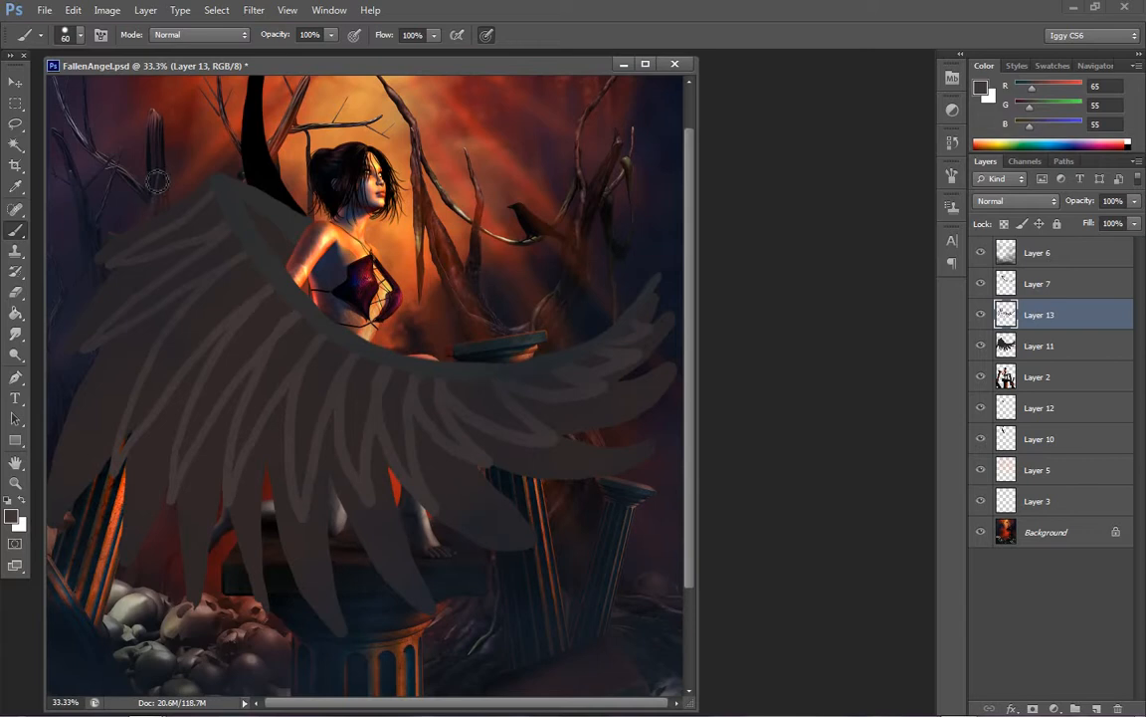
Redo the uppermost feather at the wing's bend, and fill the second row of feathers with the lighter grey
{"action": "left_click_drag", "start_coordinate": [212, 184], "coordinate": [134, 182]}
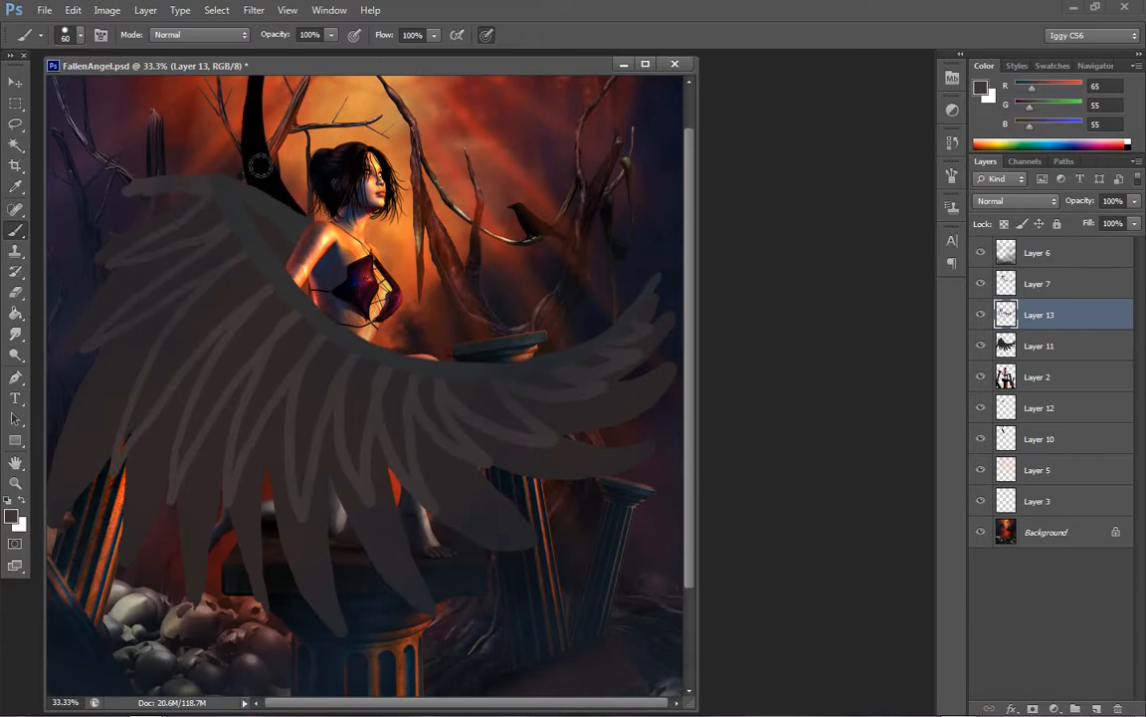
{"action": "key", "text": "ctrl+z"}
{"action": "mouse_move", "coordinate": [223, 186]}
{"action": "left_mouse_down"}
{"action": "mouse_move", "coordinate": [127, 216]}
{"action": "mouse_move", "coordinate": [206, 201]}
{"action": "left_mouse_up"}
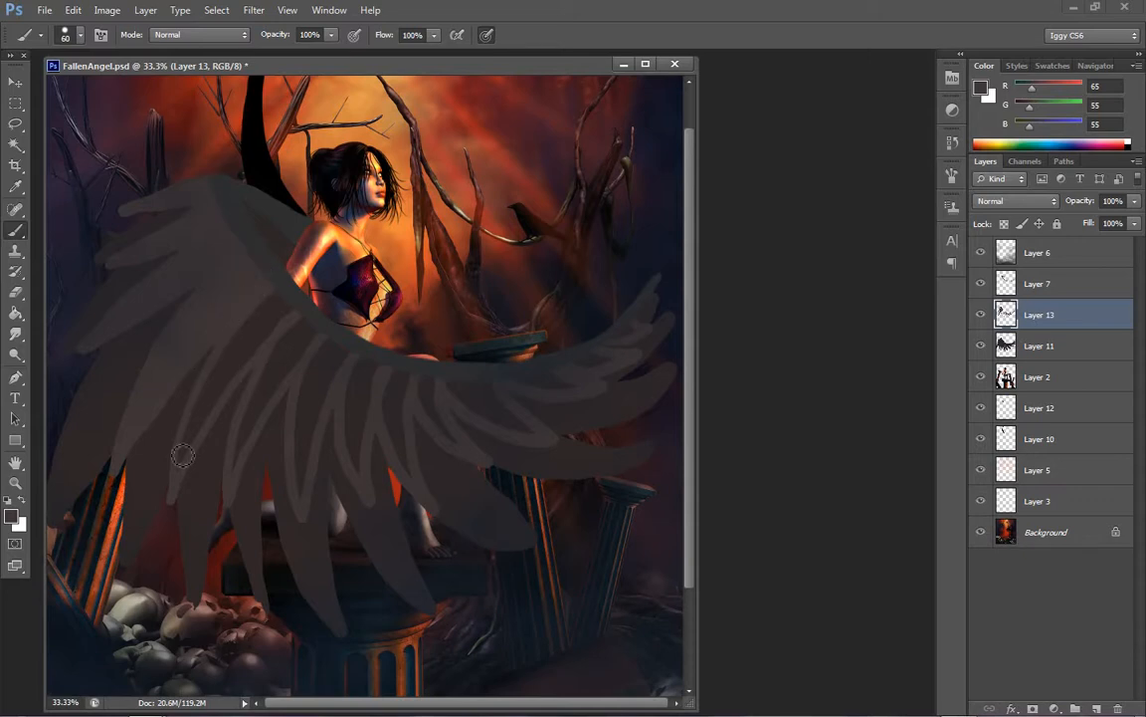
{"action": "mouse_move", "coordinate": [179, 462]}
{"action": "left_mouse_down"}
{"action": "mouse_move", "coordinate": [256, 323]}
{"action": "mouse_move", "coordinate": [206, 406]}
{"action": "mouse_move", "coordinate": [221, 376]}
{"action": "left_mouse_up"}
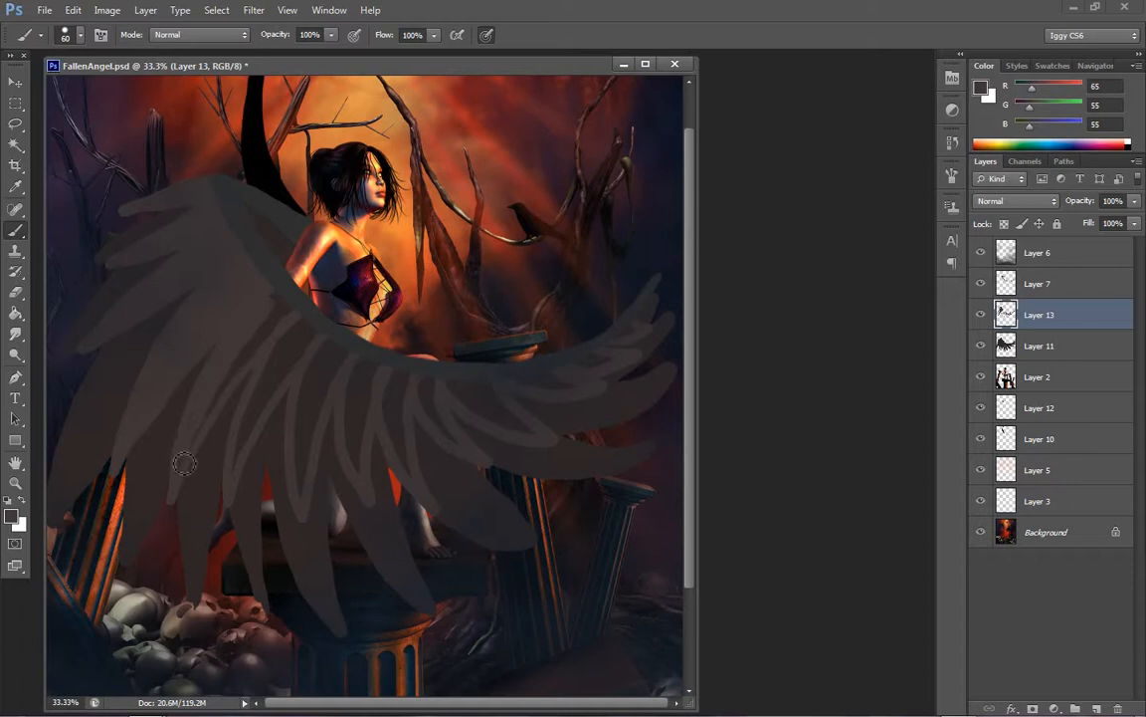
{"action": "mouse_move", "coordinate": [195, 439]}
{"action": "left_mouse_down"}
{"action": "mouse_move", "coordinate": [278, 301]}
{"action": "mouse_move", "coordinate": [302, 340]}
{"action": "mouse_move", "coordinate": [282, 355]}
{"action": "mouse_move", "coordinate": [235, 473]}
{"action": "mouse_move", "coordinate": [256, 407]}
{"action": "mouse_move", "coordinate": [314, 334]}
{"action": "mouse_move", "coordinate": [308, 350]}
{"action": "mouse_move", "coordinate": [311, 327]}
{"action": "mouse_move", "coordinate": [305, 349]}
{"action": "mouse_move", "coordinate": [333, 368]}
{"action": "mouse_move", "coordinate": [337, 358]}
{"action": "mouse_move", "coordinate": [329, 347]}
{"action": "mouse_move", "coordinate": [300, 411]}
{"action": "mouse_move", "coordinate": [304, 496]}
{"action": "mouse_move", "coordinate": [323, 375]}
{"action": "left_mouse_up"}
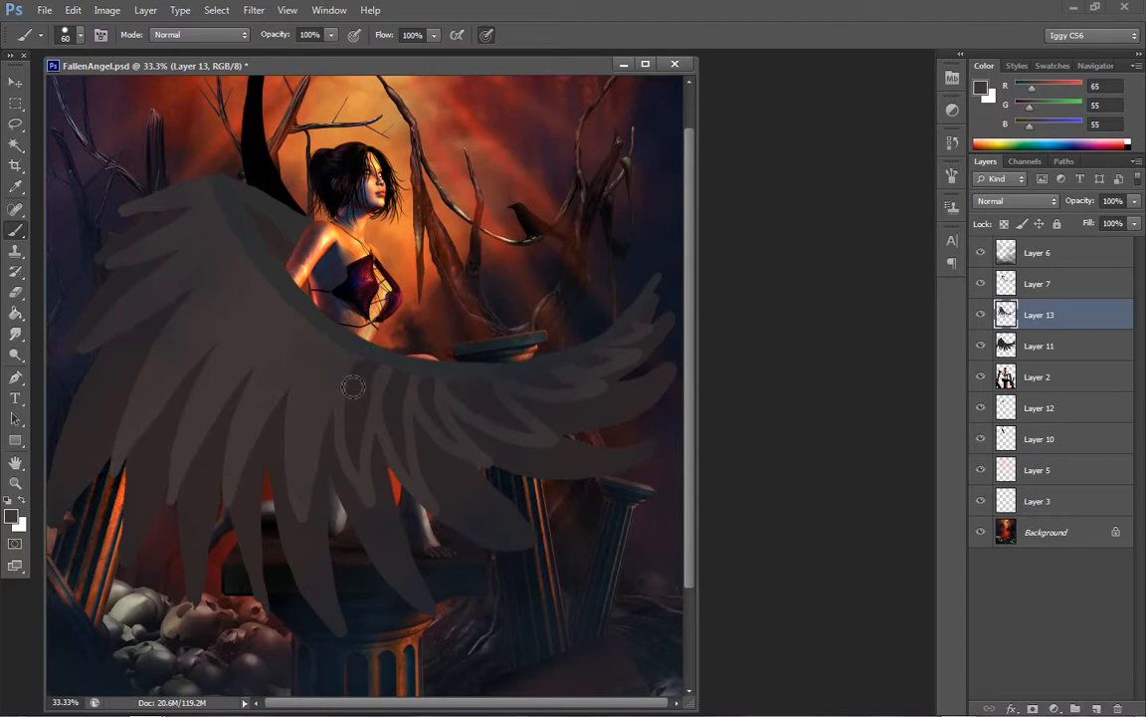
{"action": "mouse_move", "coordinate": [355, 387]}
{"action": "left_mouse_down"}
{"action": "mouse_move", "coordinate": [362, 471]}
{"action": "mouse_move", "coordinate": [378, 380]}
{"action": "mouse_move", "coordinate": [368, 374]}
{"action": "mouse_move", "coordinate": [364, 403]}
{"action": "mouse_move", "coordinate": [402, 374]}
{"action": "mouse_move", "coordinate": [392, 436]}
{"action": "mouse_move", "coordinate": [412, 377]}
{"action": "mouse_move", "coordinate": [397, 403]}
{"action": "mouse_move", "coordinate": [435, 391]}
{"action": "mouse_move", "coordinate": [439, 426]}
{"action": "mouse_move", "coordinate": [427, 391]}
{"action": "mouse_move", "coordinate": [479, 415]}
{"action": "mouse_move", "coordinate": [466, 391]}
{"action": "mouse_move", "coordinate": [488, 418]}
{"action": "mouse_move", "coordinate": [473, 394]}
{"action": "left_mouse_up"}
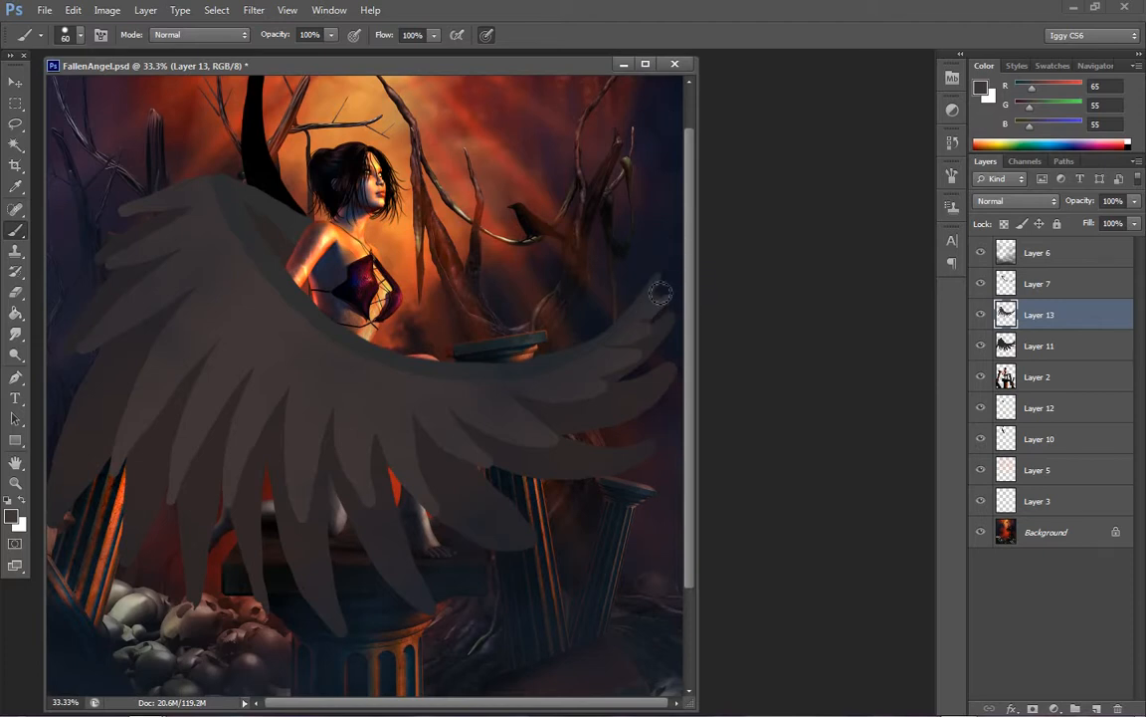
Touch up the feathers at the wing's curved tip and extend the uppermost feathers beside the bend
{"action": "mouse_move", "coordinate": [659, 286]}
{"action": "left_mouse_down"}
{"action": "mouse_move", "coordinate": [677, 273]}
{"action": "mouse_move", "coordinate": [656, 294]}
{"action": "left_mouse_up"}
{"action": "left_click_drag", "start_coordinate": [689, 368], "coordinate": [702, 308]}
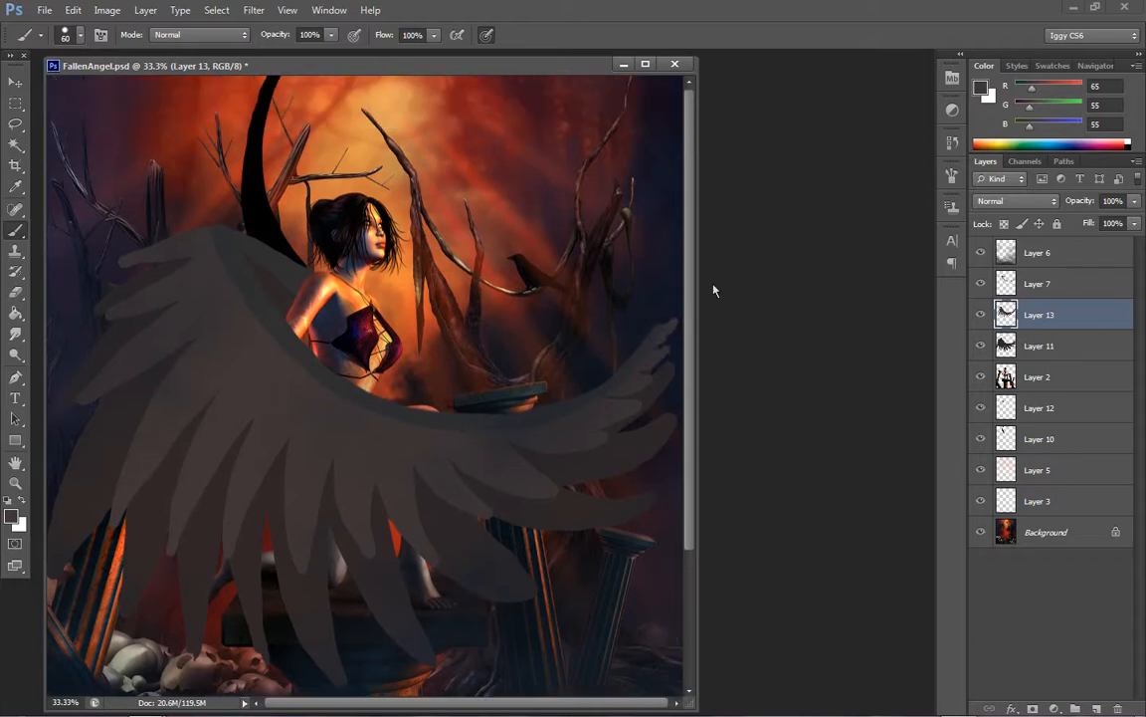
{"action": "mouse_move", "coordinate": [131, 266]}
{"action": "left_mouse_down"}
{"action": "mouse_move", "coordinate": [166, 230]}
{"action": "mouse_move", "coordinate": [113, 247]}
{"action": "mouse_move", "coordinate": [191, 261]}
{"action": "mouse_move", "coordinate": [117, 271]}
{"action": "mouse_move", "coordinate": [174, 249]}
{"action": "left_mouse_up"}
{"action": "mouse_move", "coordinate": [131, 314]}
{"action": "left_mouse_down"}
{"action": "mouse_move", "coordinate": [181, 264]}
{"action": "mouse_move", "coordinate": [112, 316]}
{"action": "mouse_move", "coordinate": [196, 265]}
{"action": "mouse_move", "coordinate": [214, 268]}
{"action": "mouse_move", "coordinate": [170, 275]}
{"action": "mouse_move", "coordinate": [159, 290]}
{"action": "mouse_move", "coordinate": [167, 242]}
{"action": "left_mouse_up"}
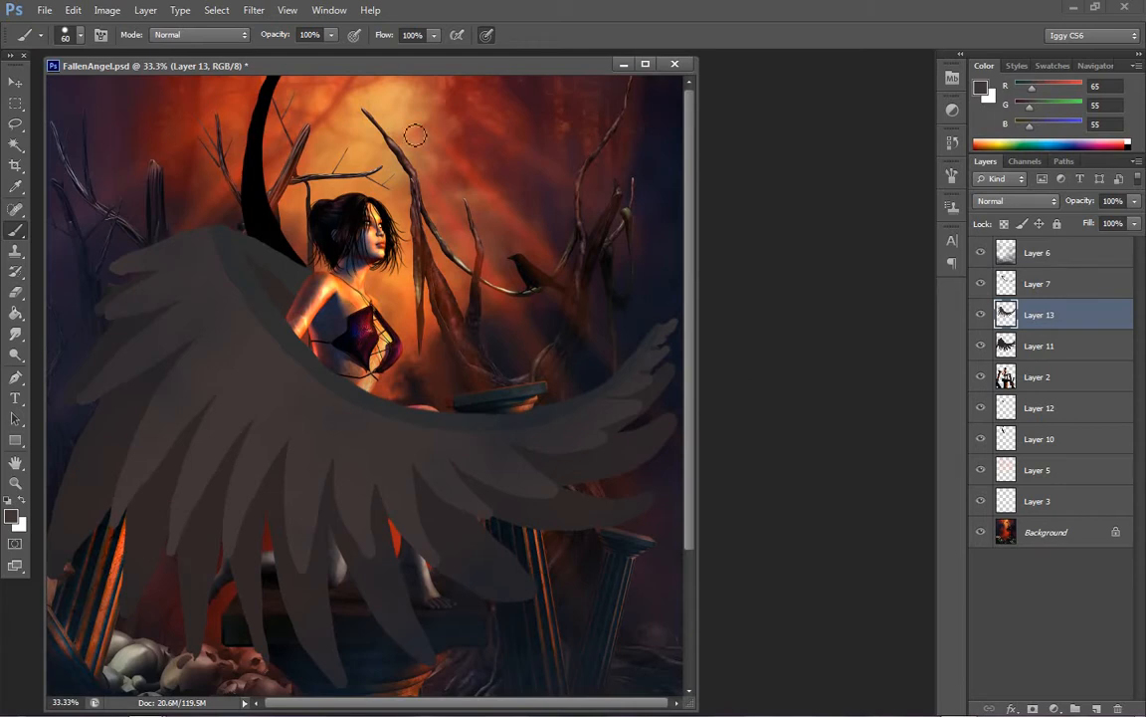
Add a new normal layer directly above Layer 13 and save the document
{"action": "left_click", "coordinate": [145, 10]}
{"action": "mouse_move", "coordinate": [256, 30]}
{"action": "left_click", "coordinate": [334, 30]}
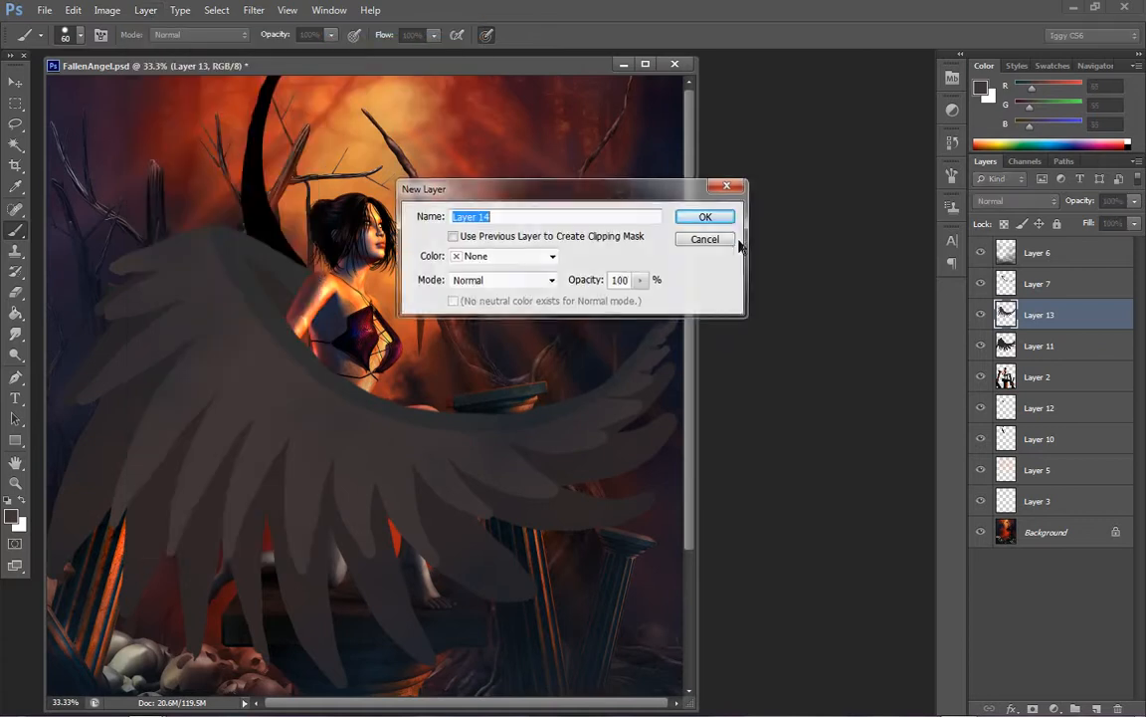
{"action": "left_click", "coordinate": [705, 217]}
{"action": "left_click", "coordinate": [45, 10]}
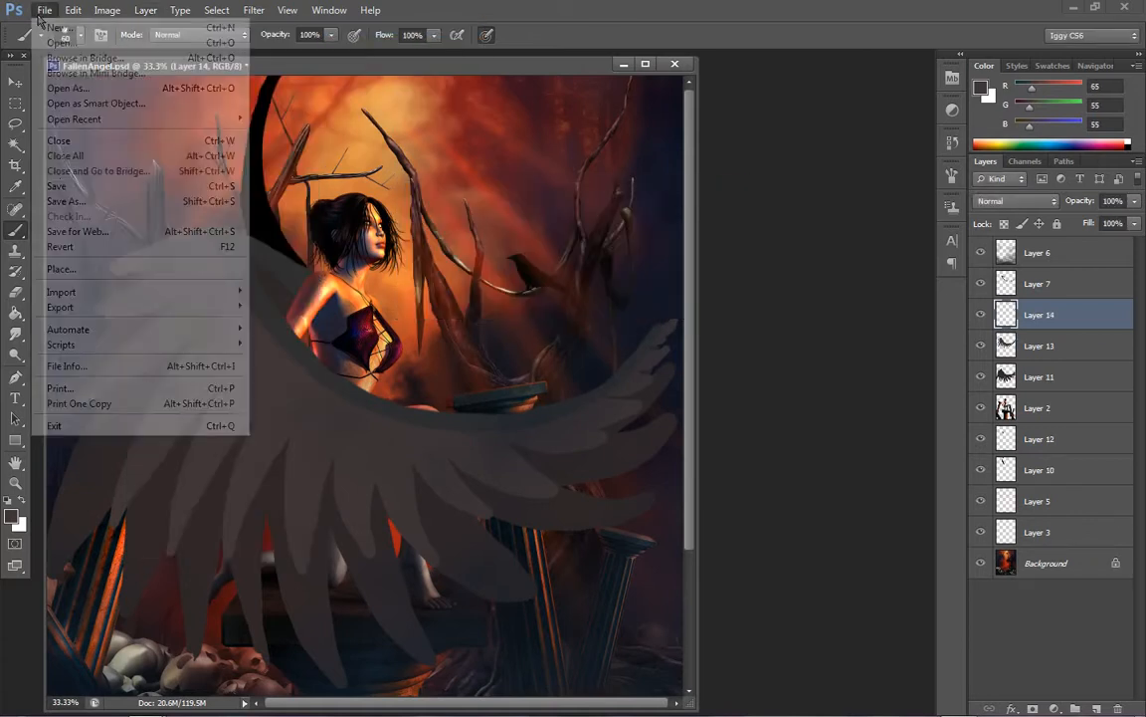
{"action": "left_click", "coordinate": [56, 170]}
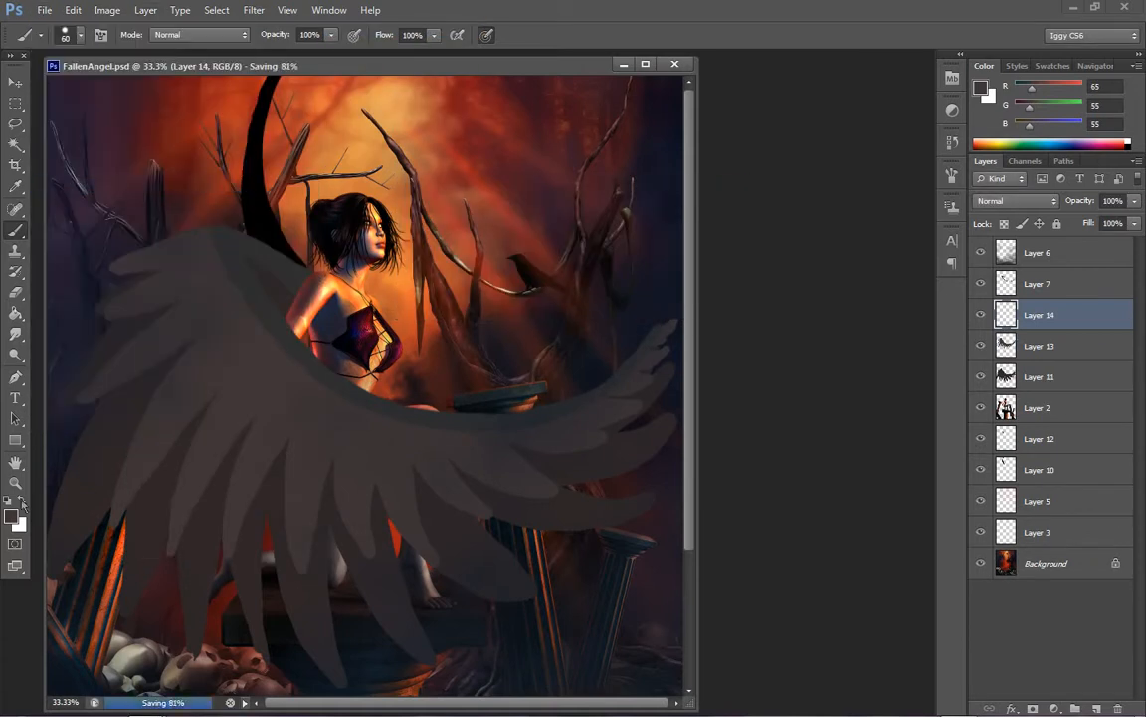
Set the foreground colour of the brush to a lighter brownish grey with RGB 78, 67, 67
{"action": "key", "text": "z"}
{"action": "right_click", "coordinate": [487, 353]}
{"action": "left_click", "coordinate": [534, 364]}
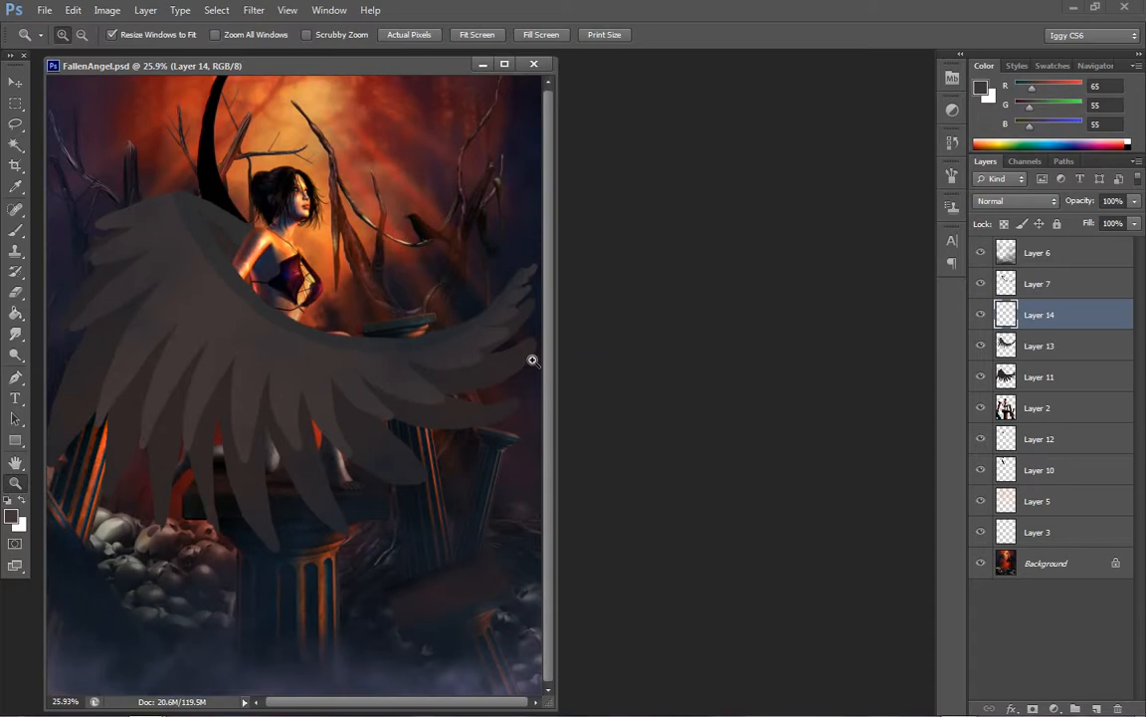
{"action": "left_click", "coordinate": [316, 311]}
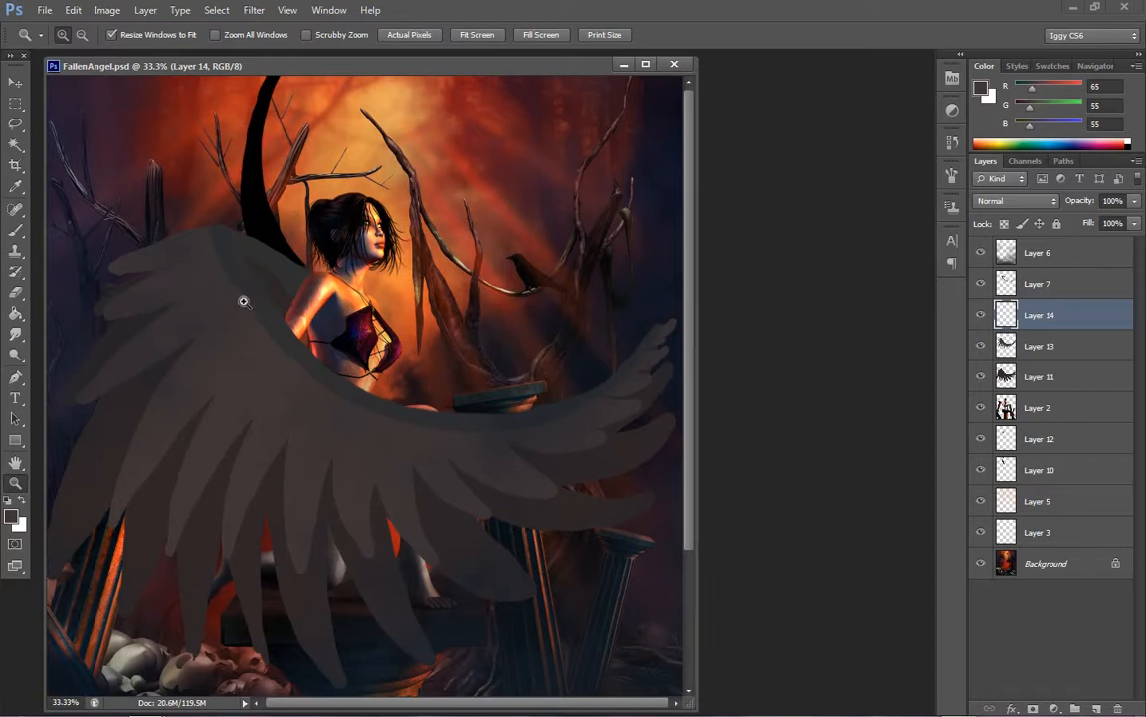
{"action": "left_click", "coordinate": [219, 271]}
{"action": "left_click", "coordinate": [15, 230]}
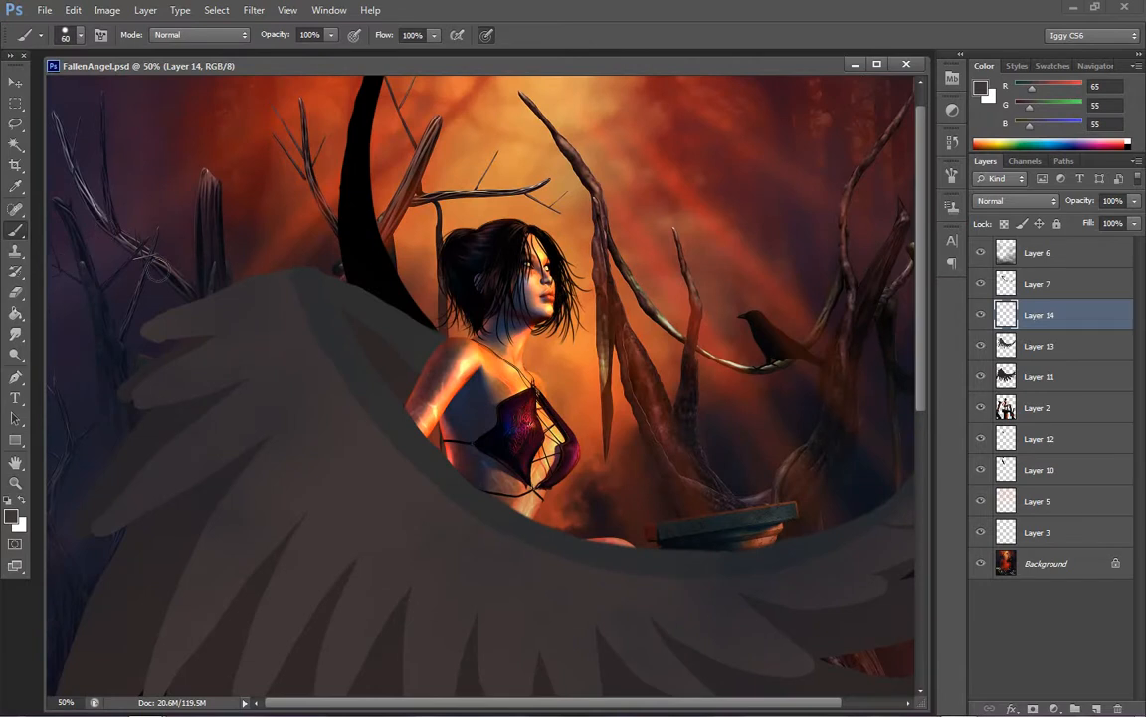
{"action": "left_click", "coordinate": [981, 88]}
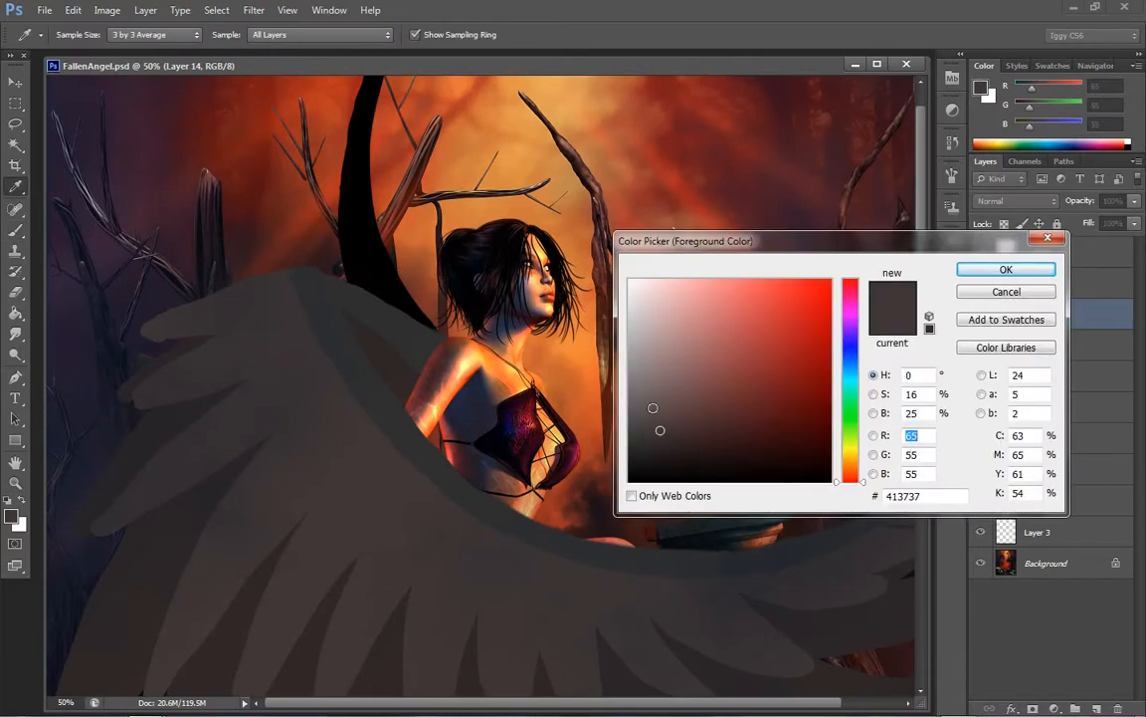
{"action": "left_click", "coordinate": [658, 420]}
{"action": "left_click", "coordinate": [986, 271]}
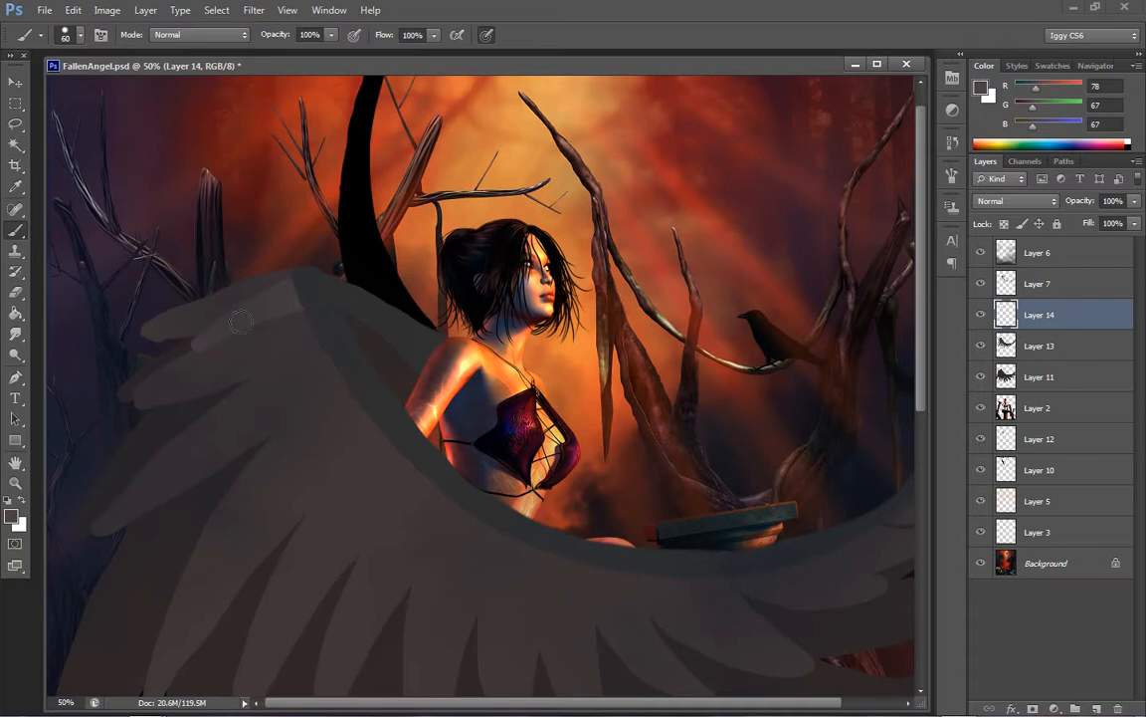
Paint a third row of short lighter feathers on Layer 14, from the wing's upper bend down beside the woman's arm
{"action": "left_click_drag", "start_coordinate": [300, 304], "coordinate": [231, 378]}
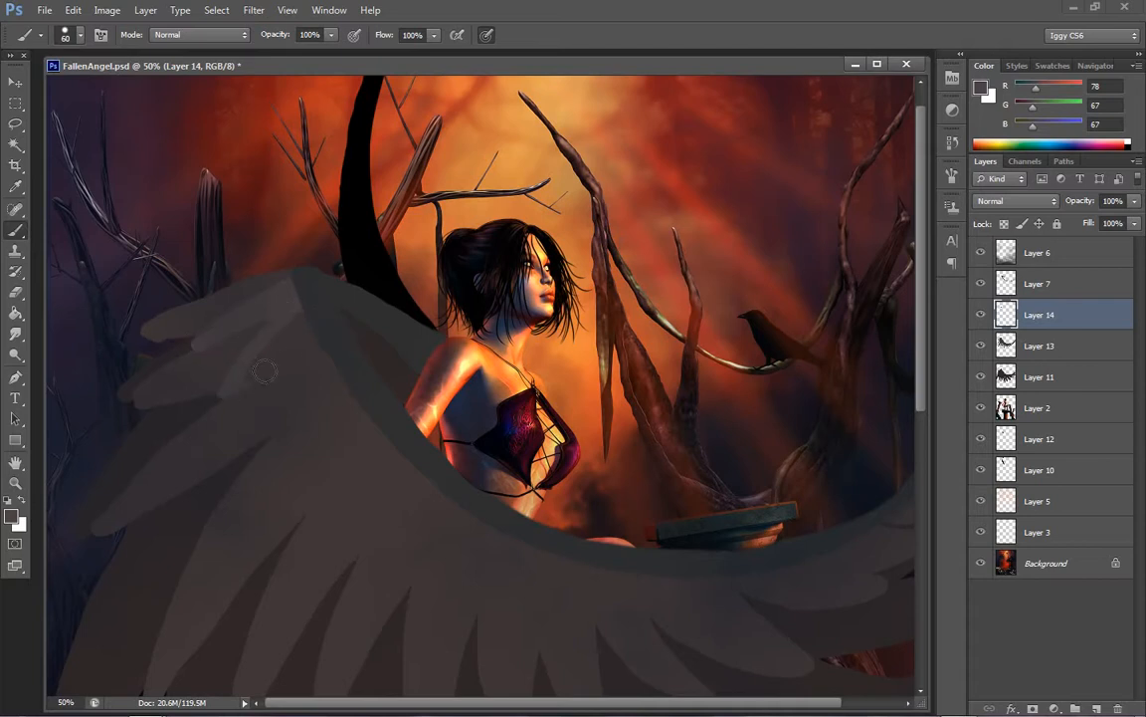
{"action": "left_click_drag", "start_coordinate": [328, 334], "coordinate": [291, 334]}
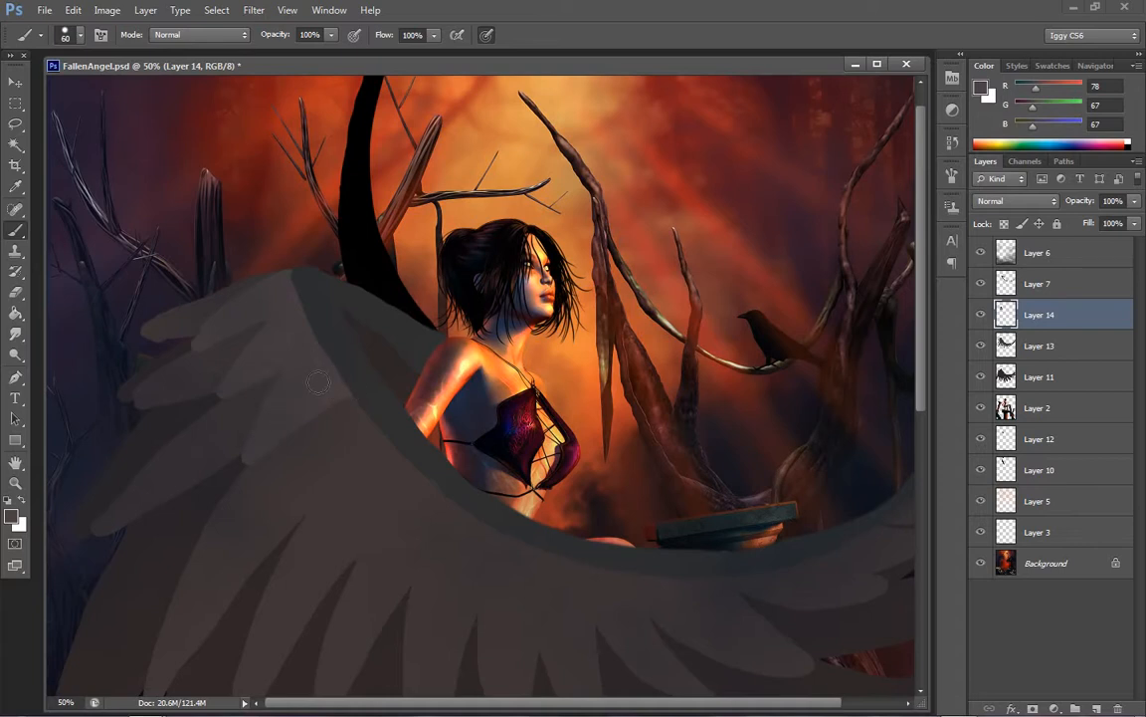
{"action": "mouse_move", "coordinate": [345, 391]}
{"action": "left_mouse_down"}
{"action": "mouse_move", "coordinate": [299, 474]}
{"action": "mouse_move", "coordinate": [327, 483]}
{"action": "mouse_move", "coordinate": [390, 448]}
{"action": "mouse_move", "coordinate": [328, 457]}
{"action": "left_mouse_up"}
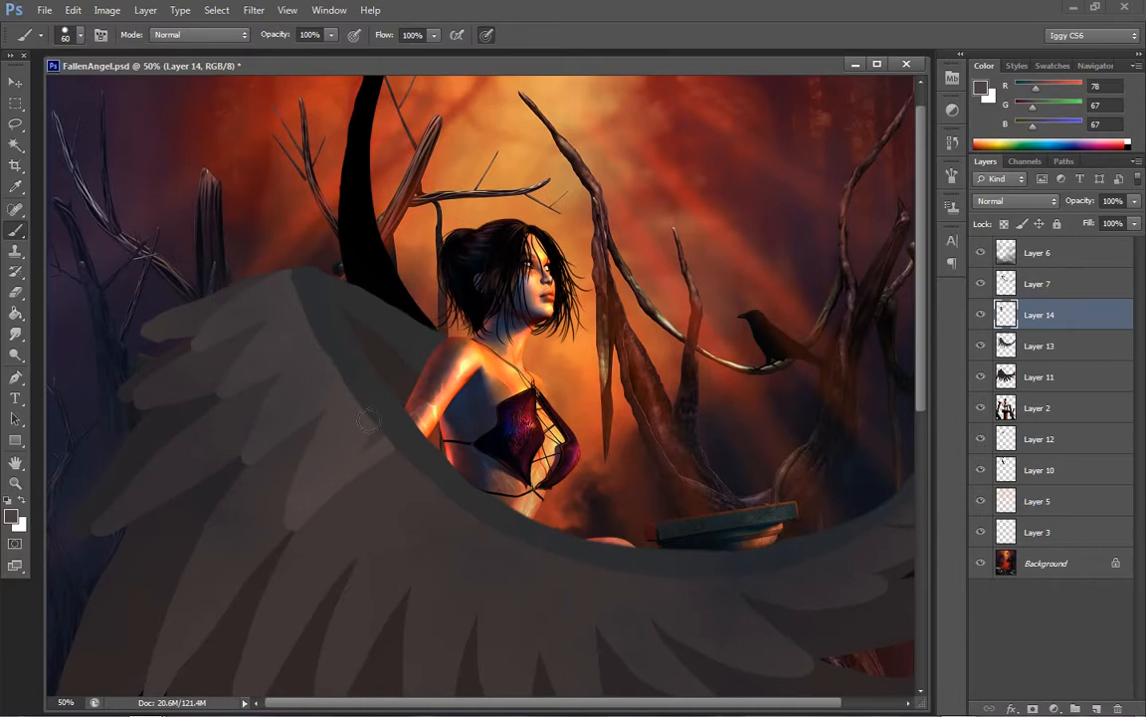
{"action": "scroll", "coordinate": [277, 212], "scroll_direction": "down", "scroll_amount": 3}
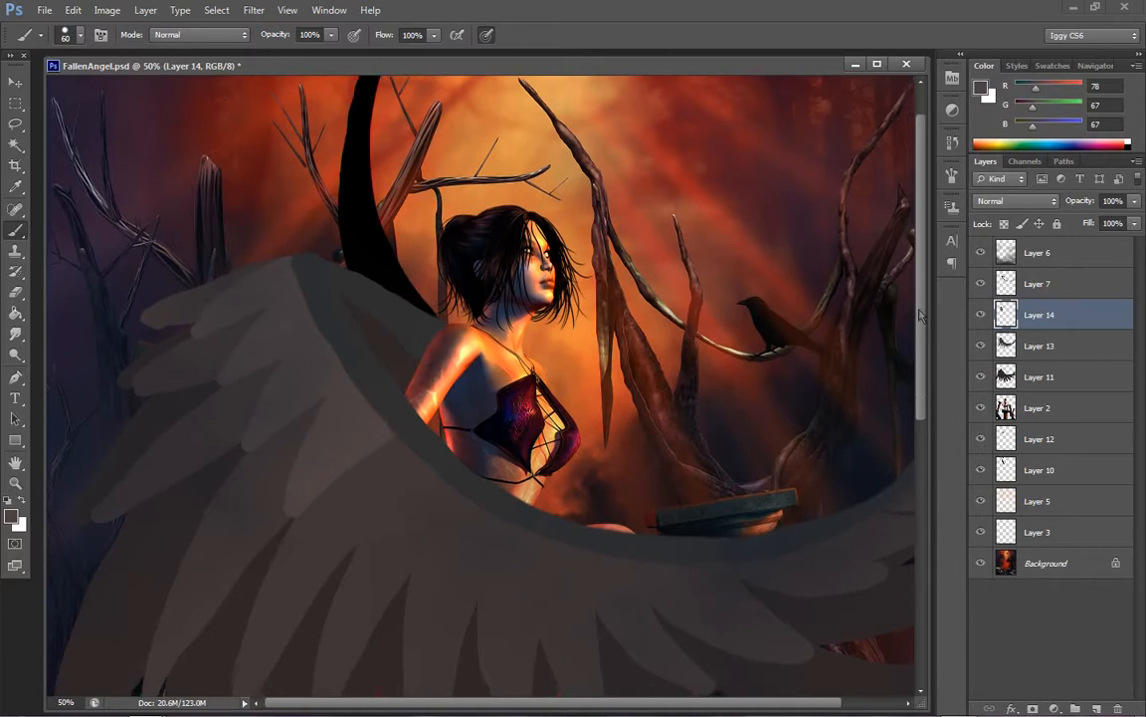
{"action": "mouse_move", "coordinate": [239, 223]}
{"action": "left_mouse_down"}
{"action": "mouse_move", "coordinate": [223, 248]}
{"action": "mouse_move", "coordinate": [277, 246]}
{"action": "left_mouse_up"}
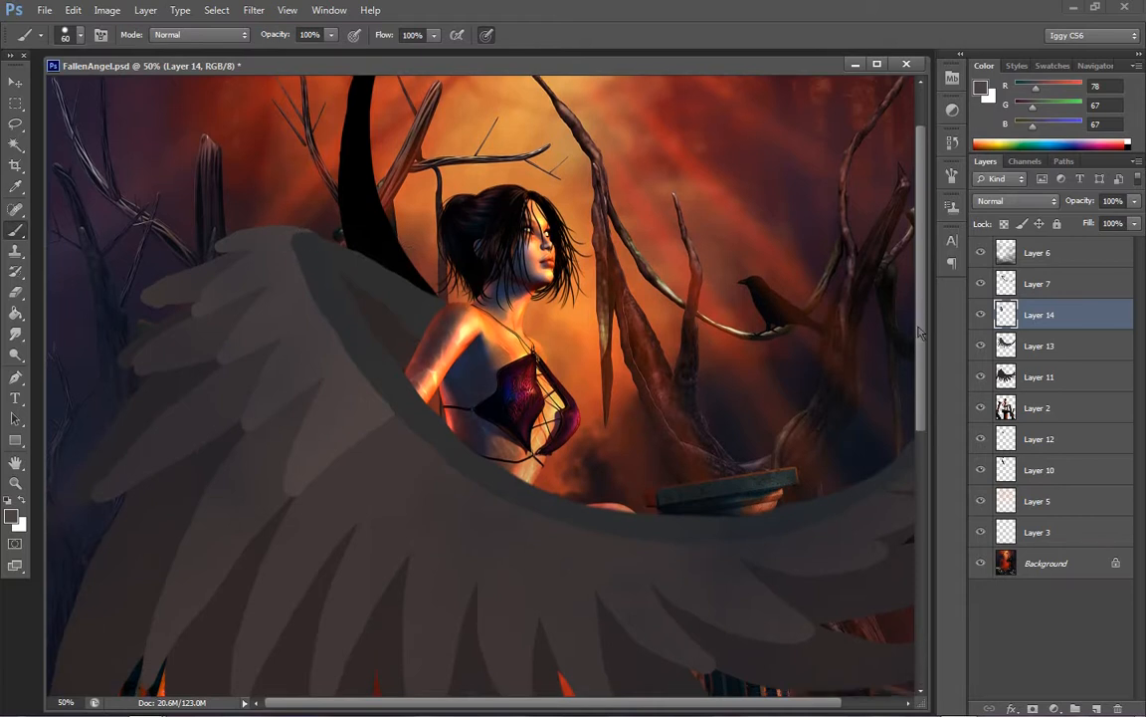
{"action": "scroll", "coordinate": [367, 356], "scroll_direction": "down", "scroll_amount": 5}
{"action": "mouse_move", "coordinate": [391, 382]}
{"action": "left_mouse_down"}
{"action": "mouse_move", "coordinate": [360, 496]}
{"action": "mouse_move", "coordinate": [444, 400]}
{"action": "mouse_move", "coordinate": [418, 404]}
{"action": "mouse_move", "coordinate": [385, 448]}
{"action": "left_mouse_up"}
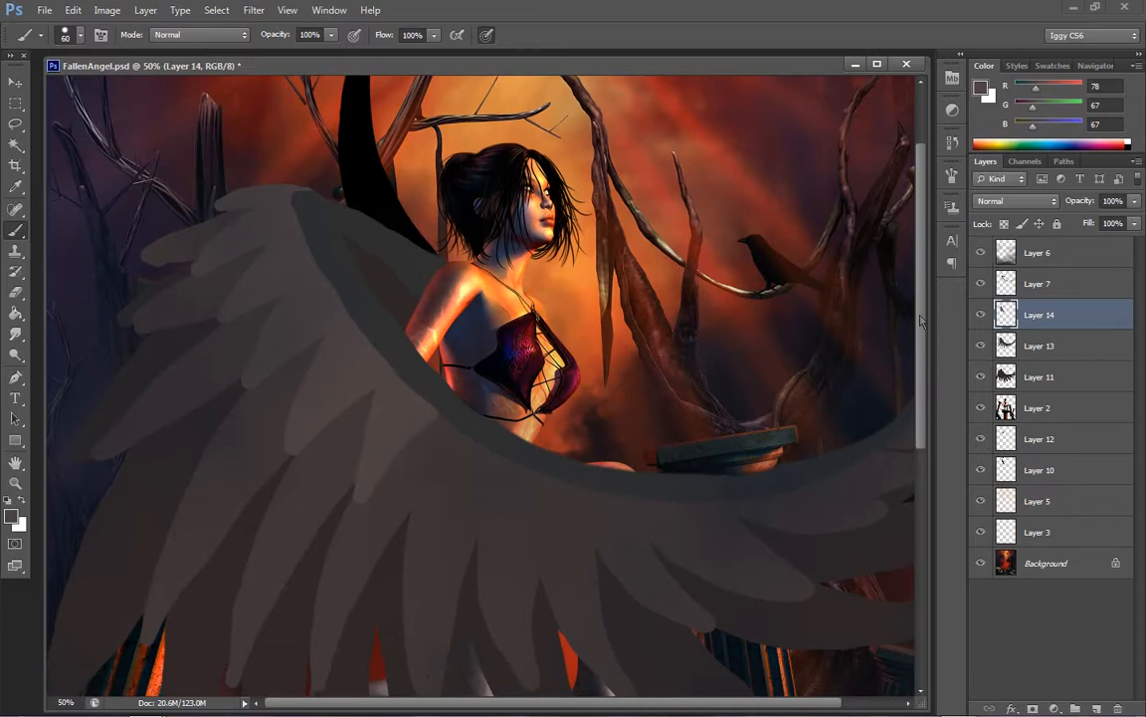
Continue the third feather row along the wing's lower inner edge, past the waist towards the curved tip
{"action": "scroll", "coordinate": [900, 368], "scroll_direction": "down", "scroll_amount": 8}
{"action": "mouse_move", "coordinate": [398, 289]}
{"action": "left_mouse_down"}
{"action": "mouse_move", "coordinate": [353, 417]}
{"action": "mouse_move", "coordinate": [426, 320]}
{"action": "mouse_move", "coordinate": [407, 442]}
{"action": "mouse_move", "coordinate": [471, 341]}
{"action": "mouse_move", "coordinate": [418, 400]}
{"action": "mouse_move", "coordinate": [442, 340]}
{"action": "mouse_move", "coordinate": [476, 470]}
{"action": "mouse_move", "coordinate": [501, 367]}
{"action": "mouse_move", "coordinate": [469, 403]}
{"action": "mouse_move", "coordinate": [544, 483]}
{"action": "mouse_move", "coordinate": [547, 379]}
{"action": "mouse_move", "coordinate": [517, 389]}
{"action": "left_mouse_up"}
{"action": "key", "text": "ctrl+z"}
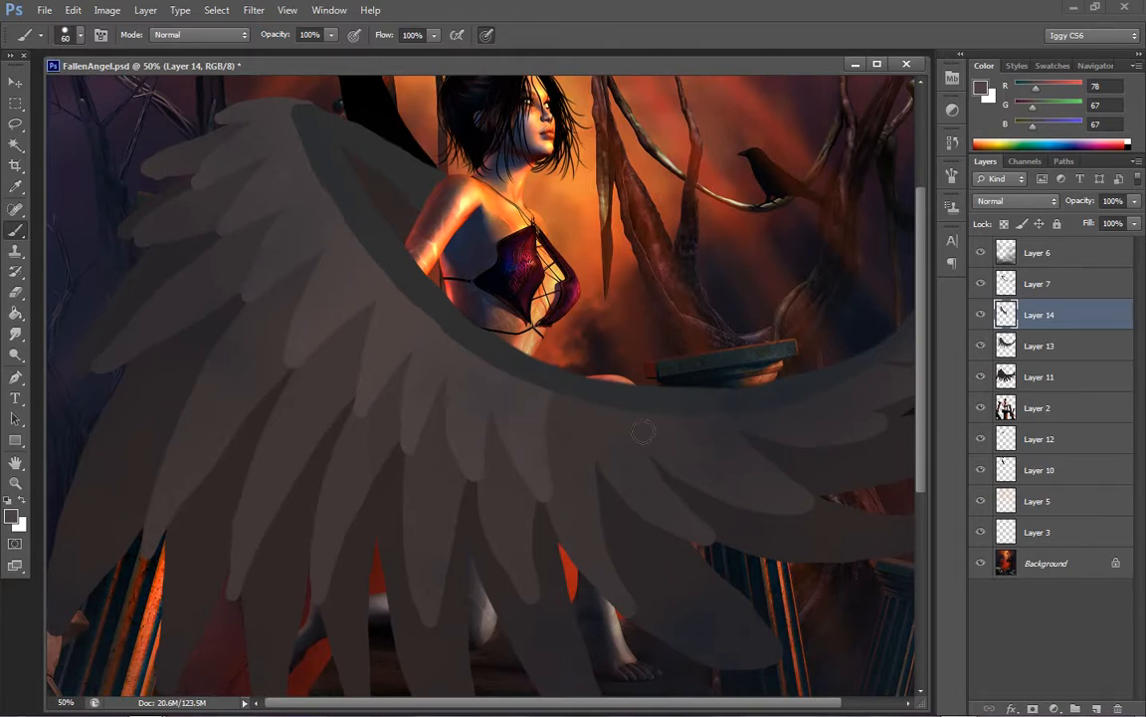
{"action": "mouse_move", "coordinate": [557, 398]}
{"action": "left_mouse_down"}
{"action": "mouse_move", "coordinate": [594, 481]}
{"action": "mouse_move", "coordinate": [601, 398]}
{"action": "mouse_move", "coordinate": [567, 414]}
{"action": "left_mouse_up"}
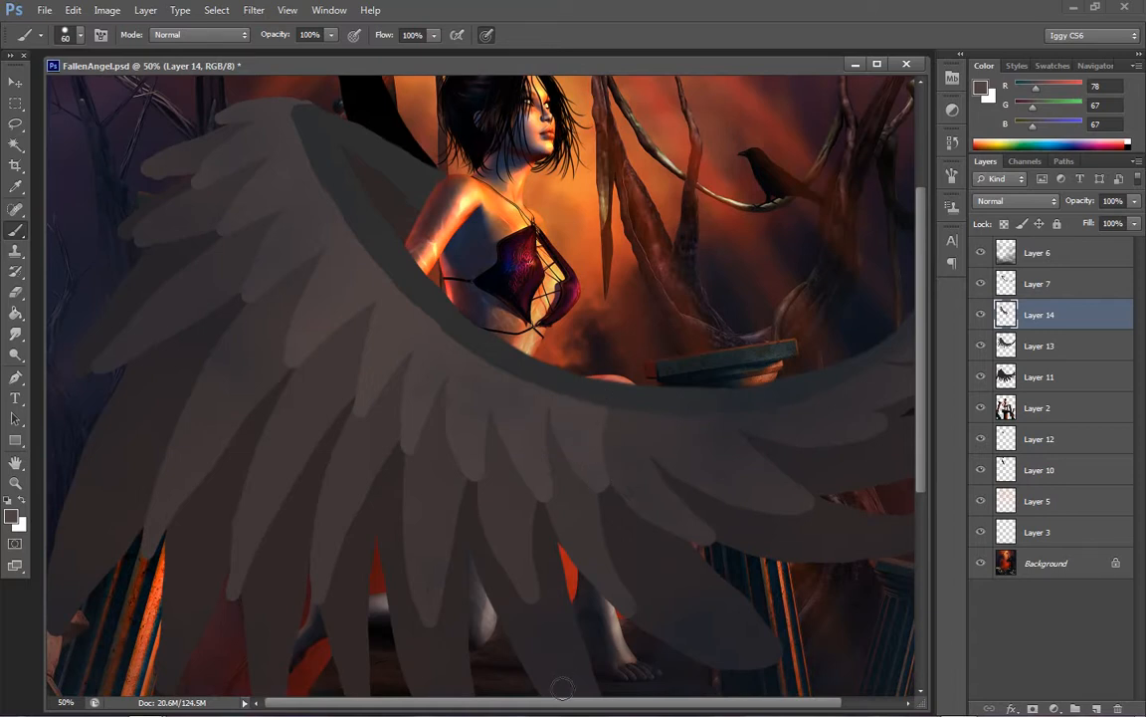
{"action": "left_click_drag", "start_coordinate": [554, 707], "coordinate": [636, 707]}
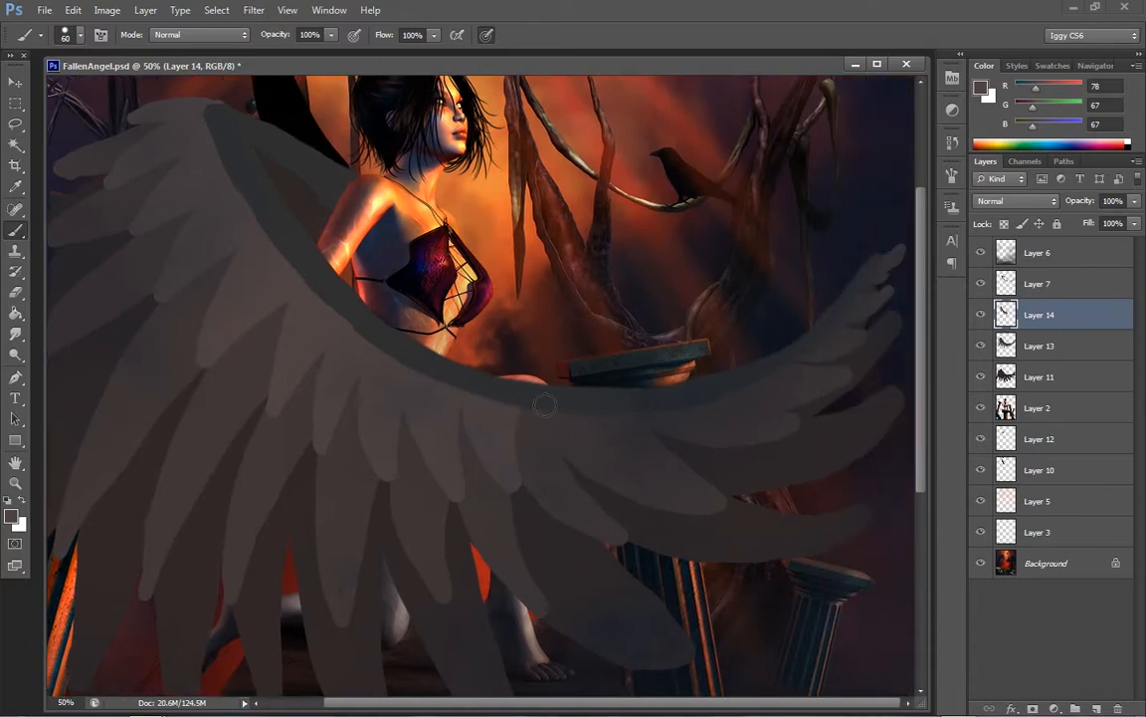
{"action": "mouse_move", "coordinate": [523, 404]}
{"action": "left_mouse_down"}
{"action": "mouse_move", "coordinate": [574, 472]}
{"action": "mouse_move", "coordinate": [558, 396]}
{"action": "left_mouse_up"}
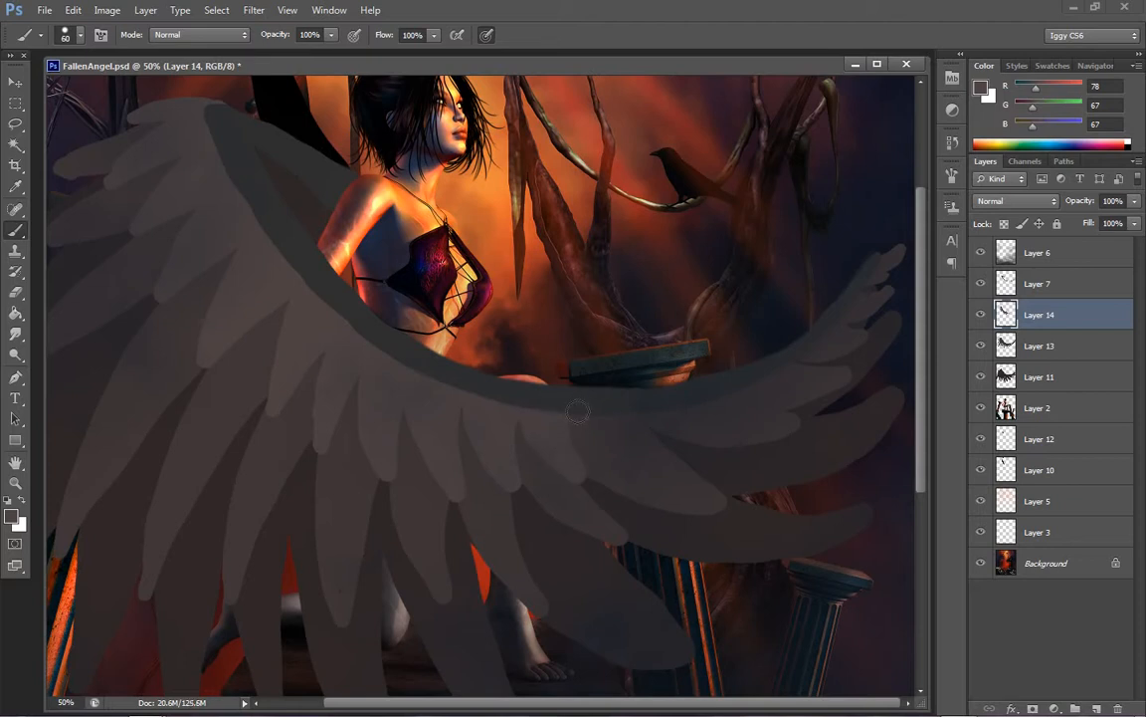
{"action": "left_click_drag", "start_coordinate": [579, 411], "coordinate": [635, 461]}
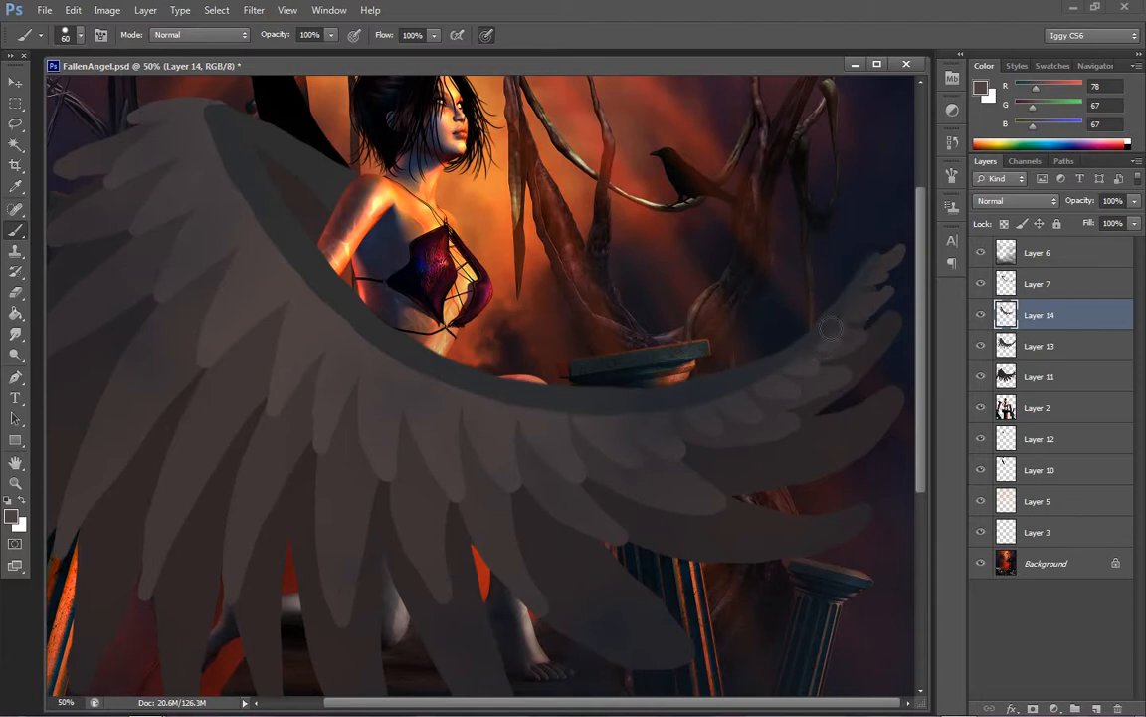
Finish the third row with small feathers at the wing's curved tip, reducing the brush size to 30
{"action": "mouse_move", "coordinate": [865, 322]}
{"action": "left_mouse_down"}
{"action": "mouse_move", "coordinate": [875, 309]}
{"action": "mouse_move", "coordinate": [867, 341]}
{"action": "left_mouse_up"}
{"action": "key", "text": "bracketleft"}
{"action": "key", "text": "bracketleft"}
{"action": "key", "text": "bracketleft"}
Fit the whole painting in view and save the document
{"action": "left_click", "coordinate": [15, 482]}
{"action": "right_click", "coordinate": [544, 375]}
{"action": "left_click", "coordinate": [580, 384]}
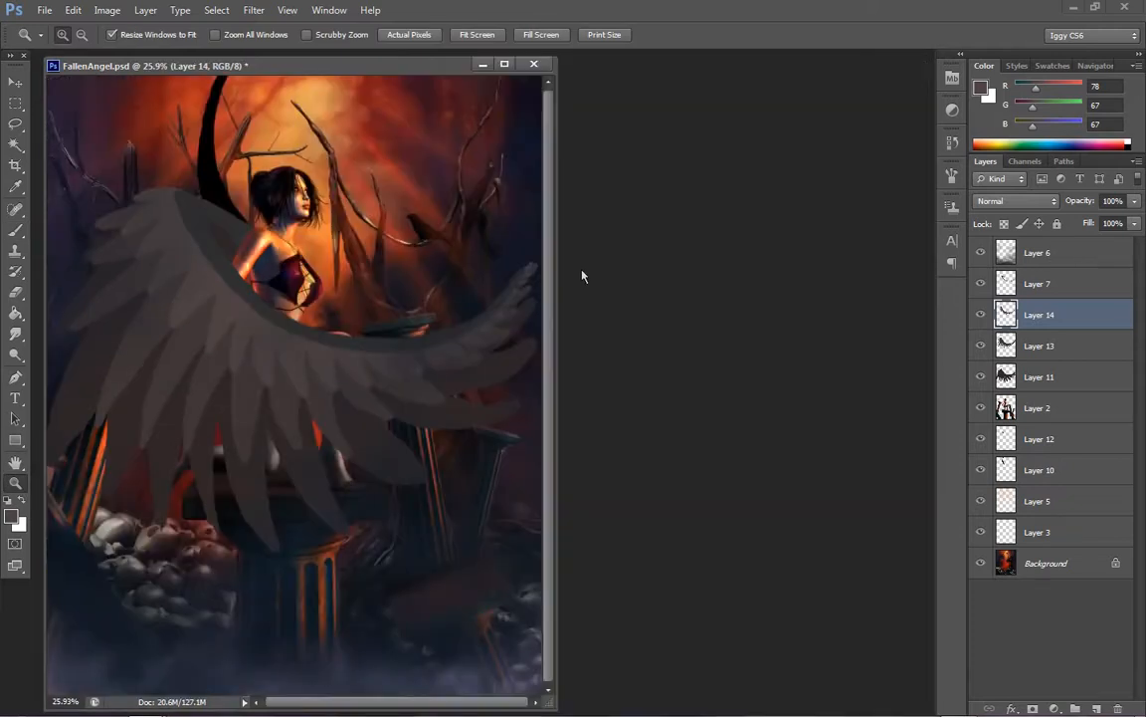
{"action": "left_click", "coordinate": [44, 10]}
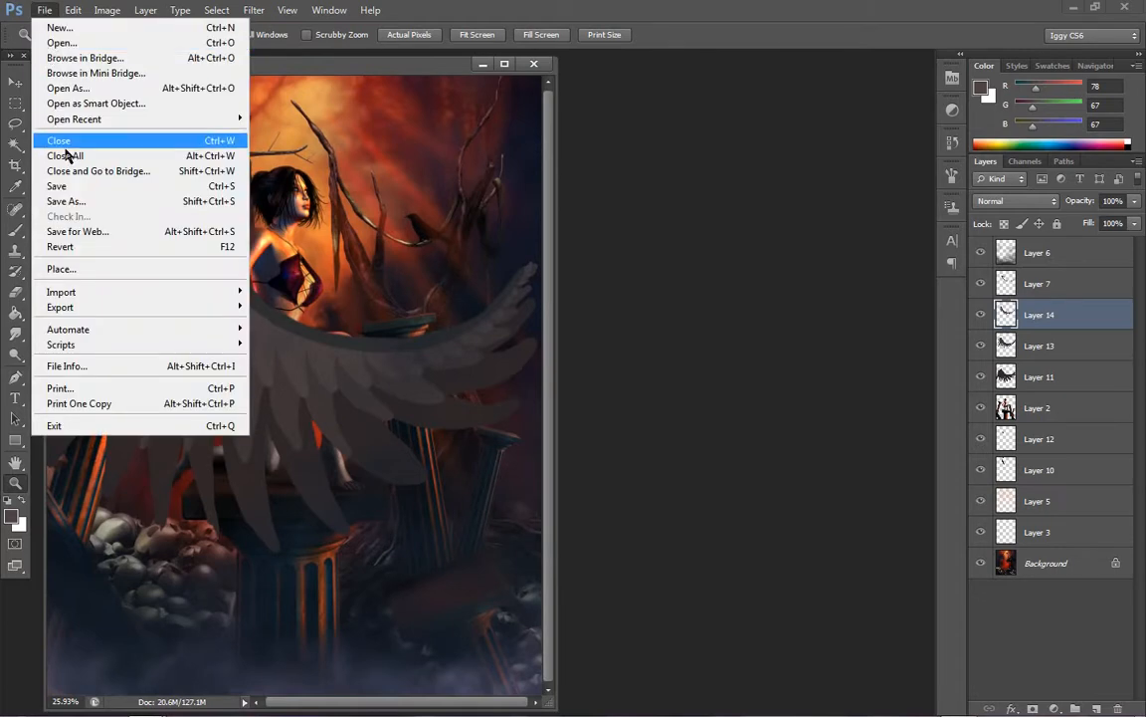
{"action": "left_click", "coordinate": [60, 181]}
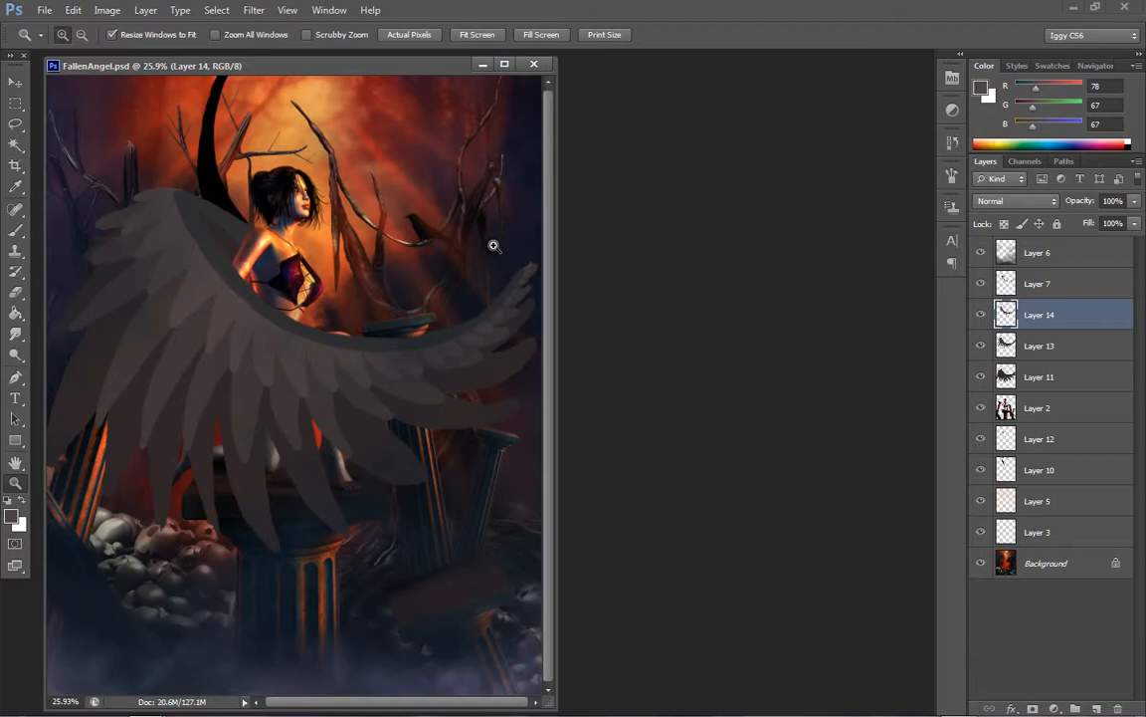
Make Layer 12 active and set the foreground colour to a dark grey with RGB 47, 40, 40
{"action": "left_click", "coordinate": [209, 290]}
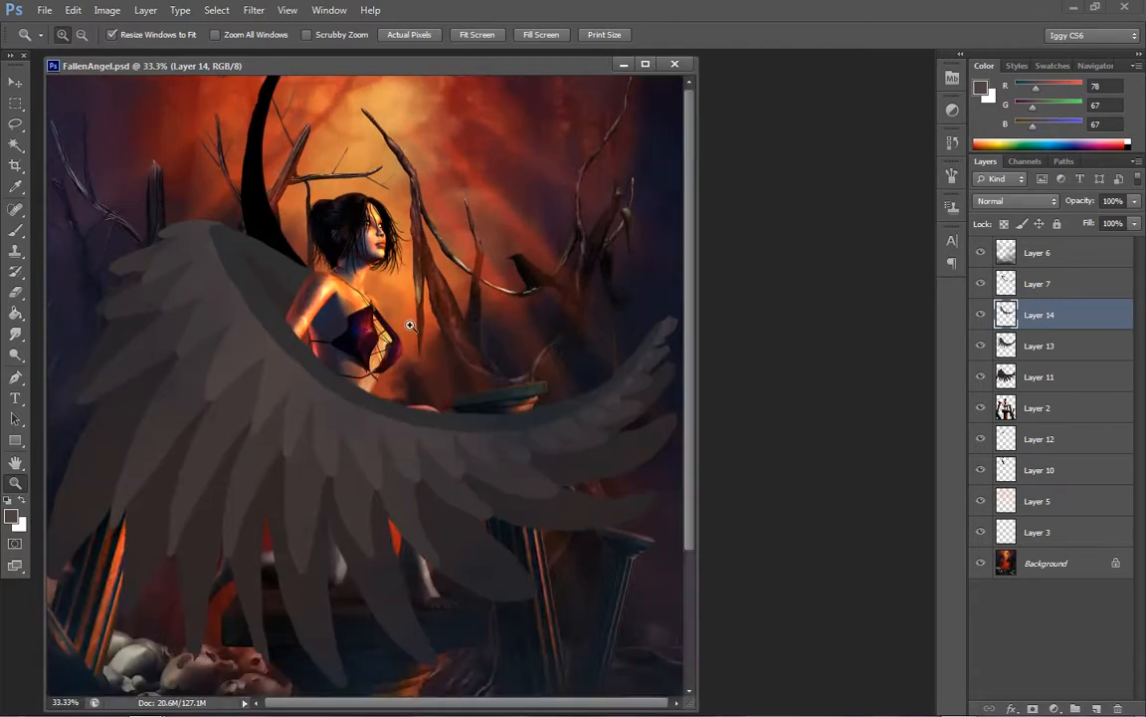
{"action": "left_click", "coordinate": [409, 324]}
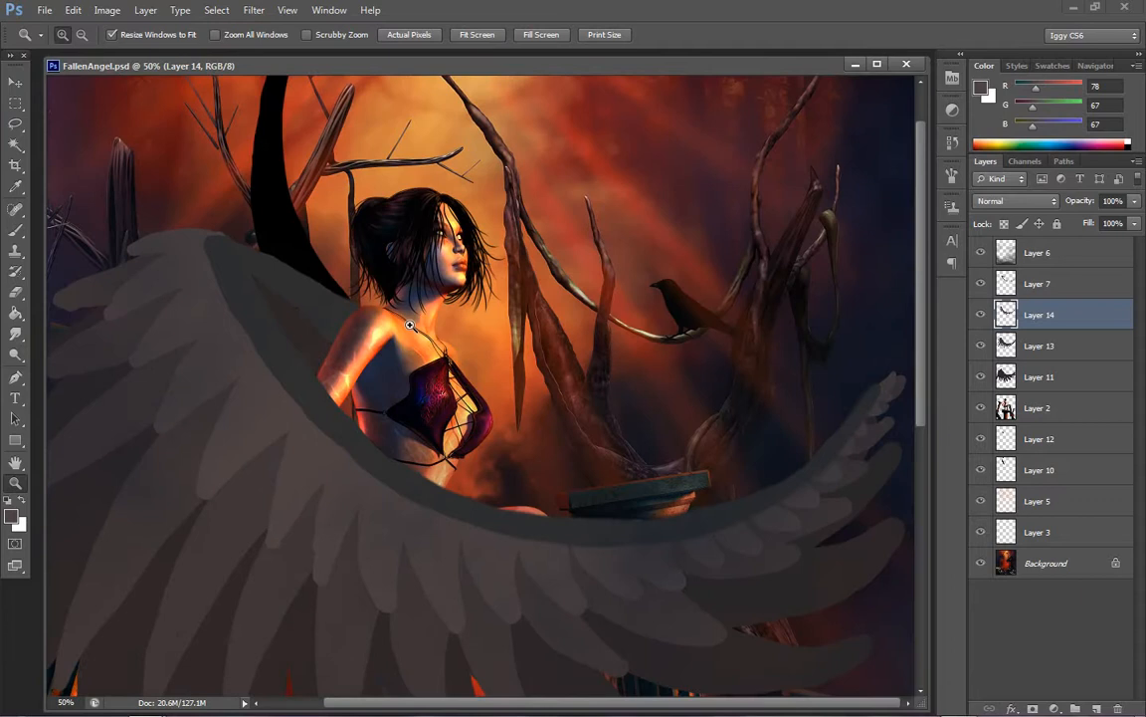
{"action": "left_click", "coordinate": [1036, 450]}
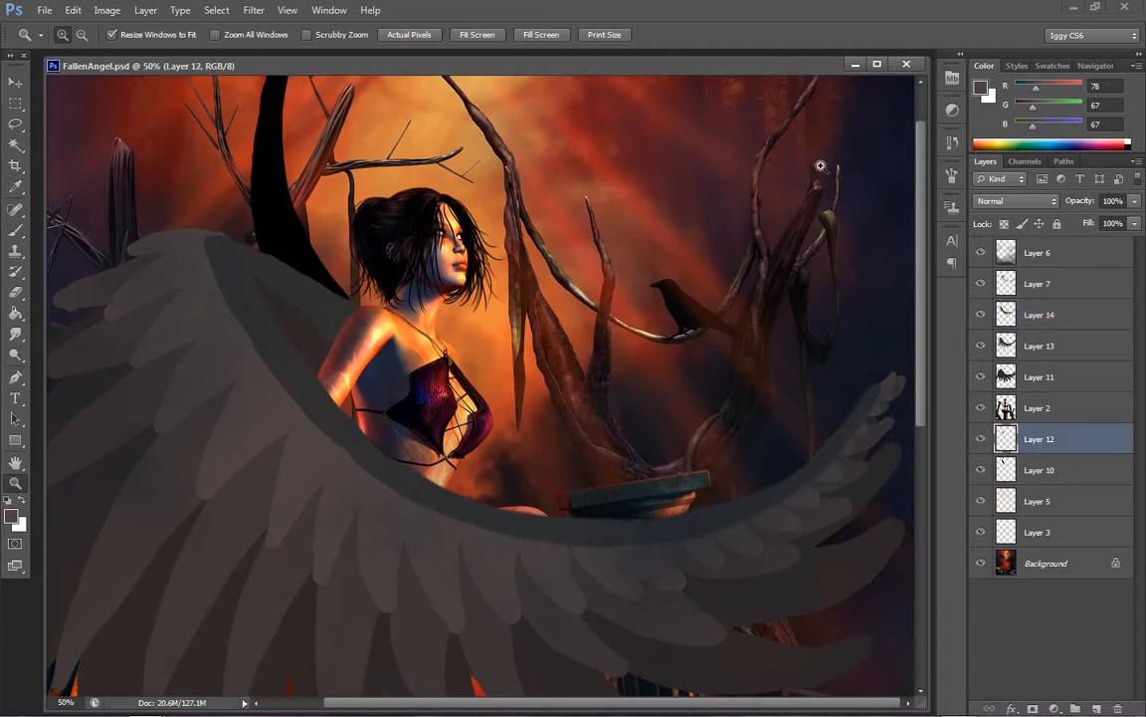
{"action": "left_click_drag", "start_coordinate": [740, 150], "coordinate": [751, 147]}
{"action": "right_click", "coordinate": [661, 258]}
{"action": "left_click", "coordinate": [701, 268]}
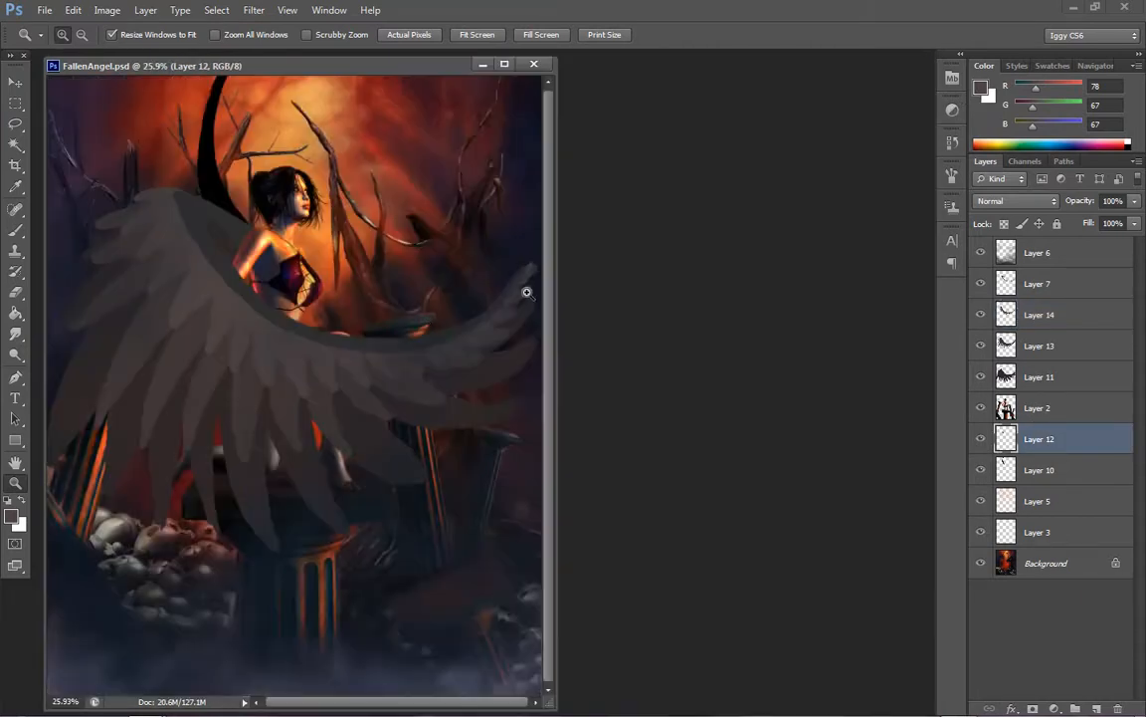
{"action": "left_click", "coordinate": [384, 286]}
{"action": "left_click", "coordinate": [425, 312]}
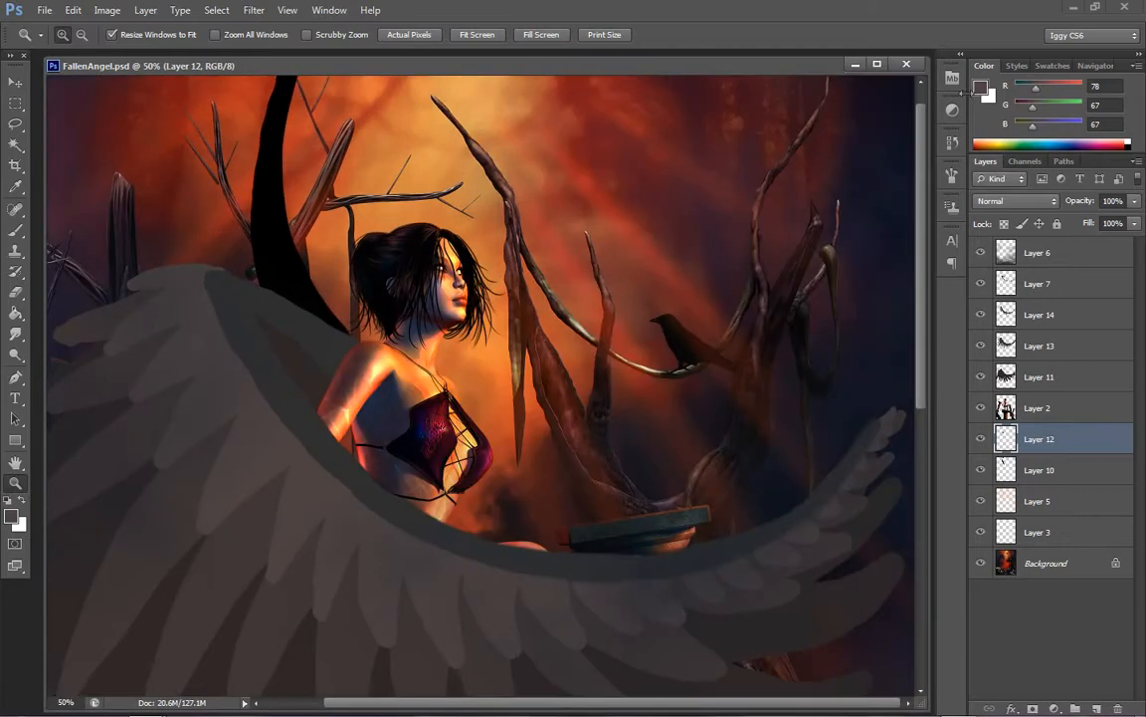
{"action": "left_click", "coordinate": [980, 87]}
{"action": "left_click", "coordinate": [314, 369]}
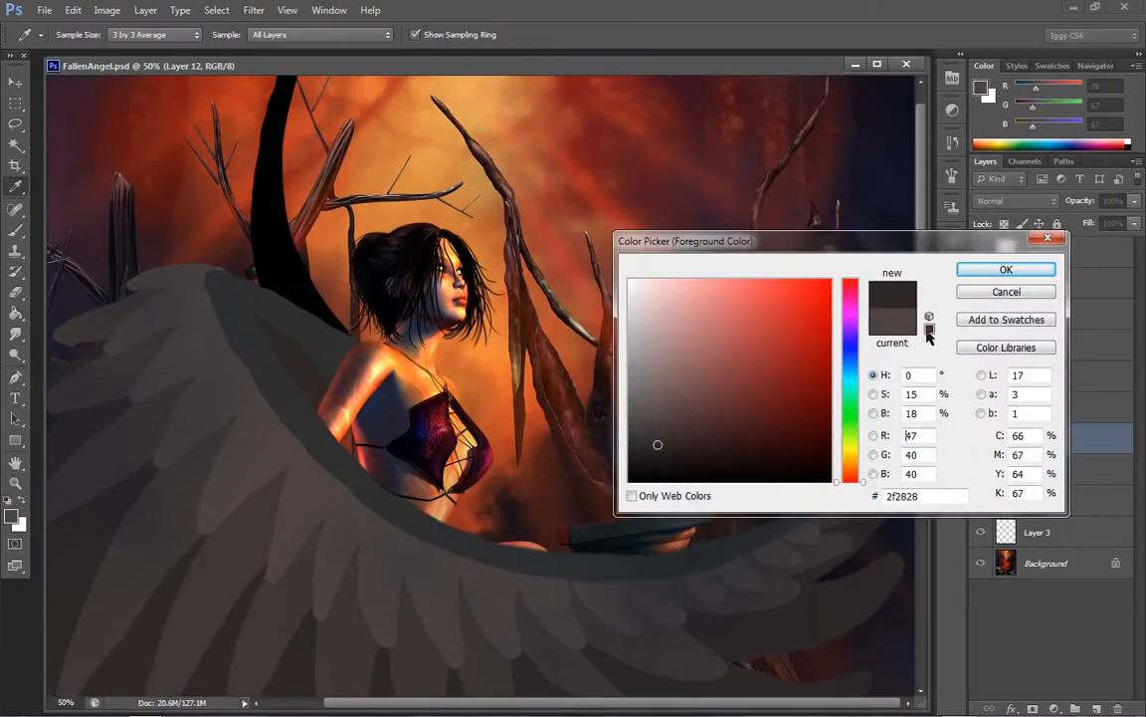
{"action": "left_click", "coordinate": [1007, 268]}
Paint the dark grey on Layer 12 into the gap between the wing's edges behind the woman's shoulder and arm
{"action": "key", "text": "z"}
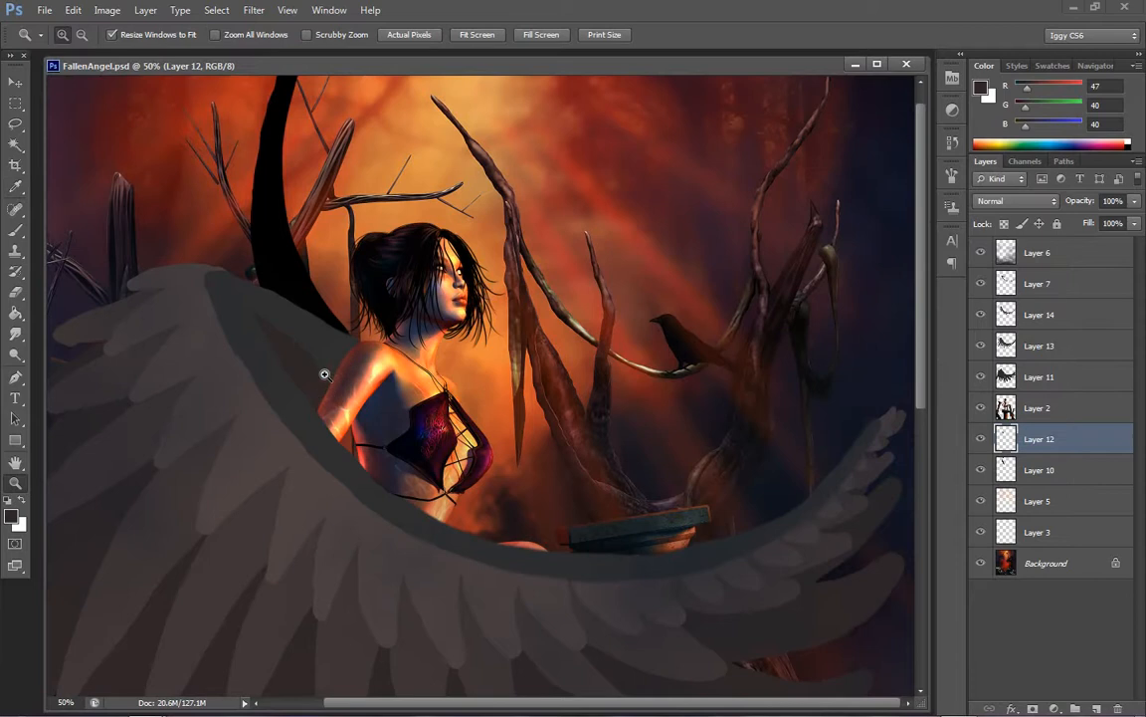
{"action": "left_click", "coordinate": [393, 365]}
{"action": "left_click", "coordinate": [478, 309]}
{"action": "key", "text": "b"}
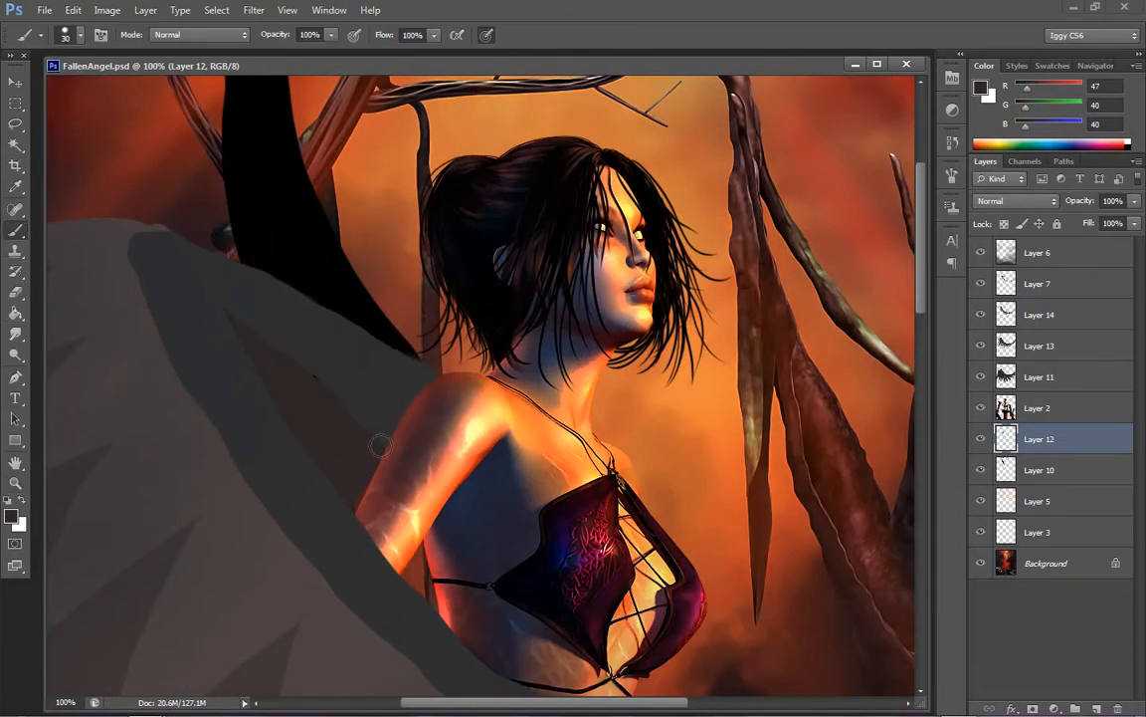
{"action": "mouse_move", "coordinate": [310, 386]}
{"action": "left_mouse_down"}
{"action": "mouse_move", "coordinate": [302, 374]}
{"action": "mouse_move", "coordinate": [313, 392]}
{"action": "left_mouse_up"}
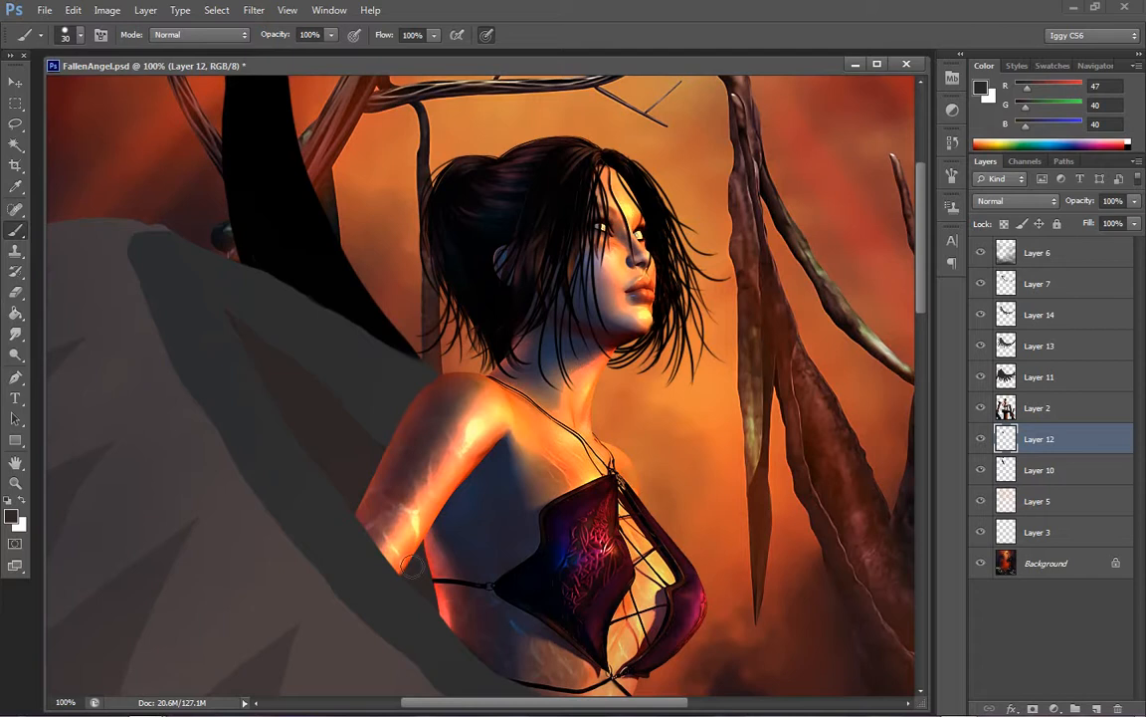
{"action": "key", "text": "z"}
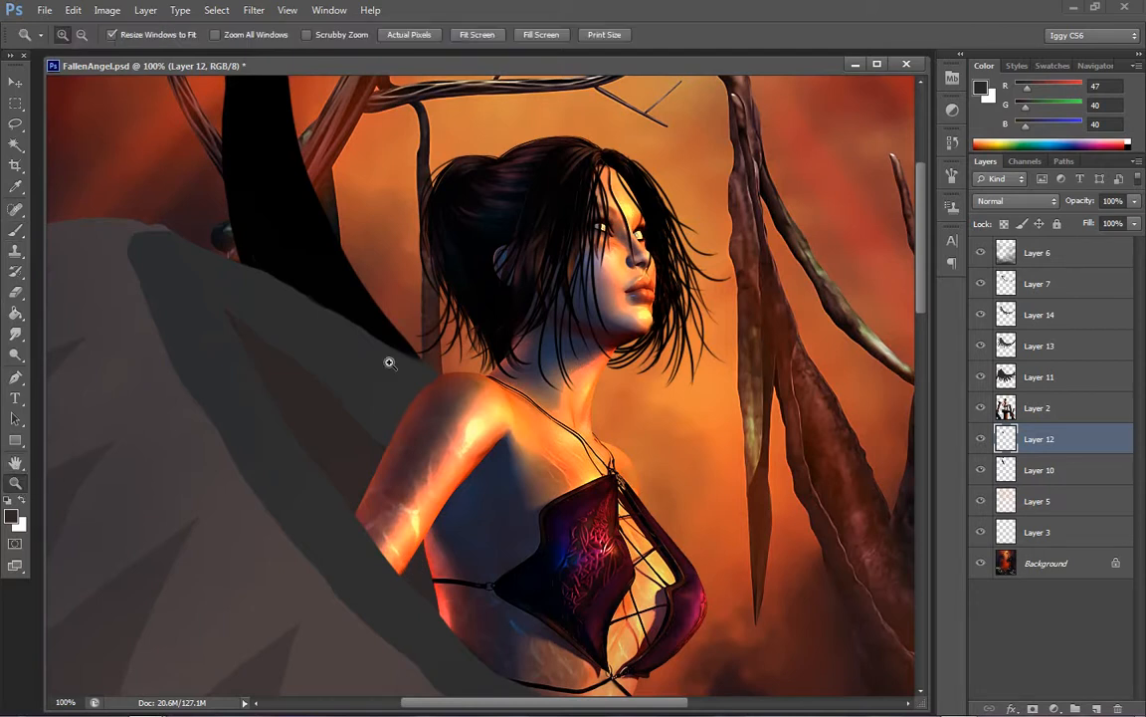
{"action": "right_click", "coordinate": [444, 450]}
{"action": "left_click", "coordinate": [511, 459]}
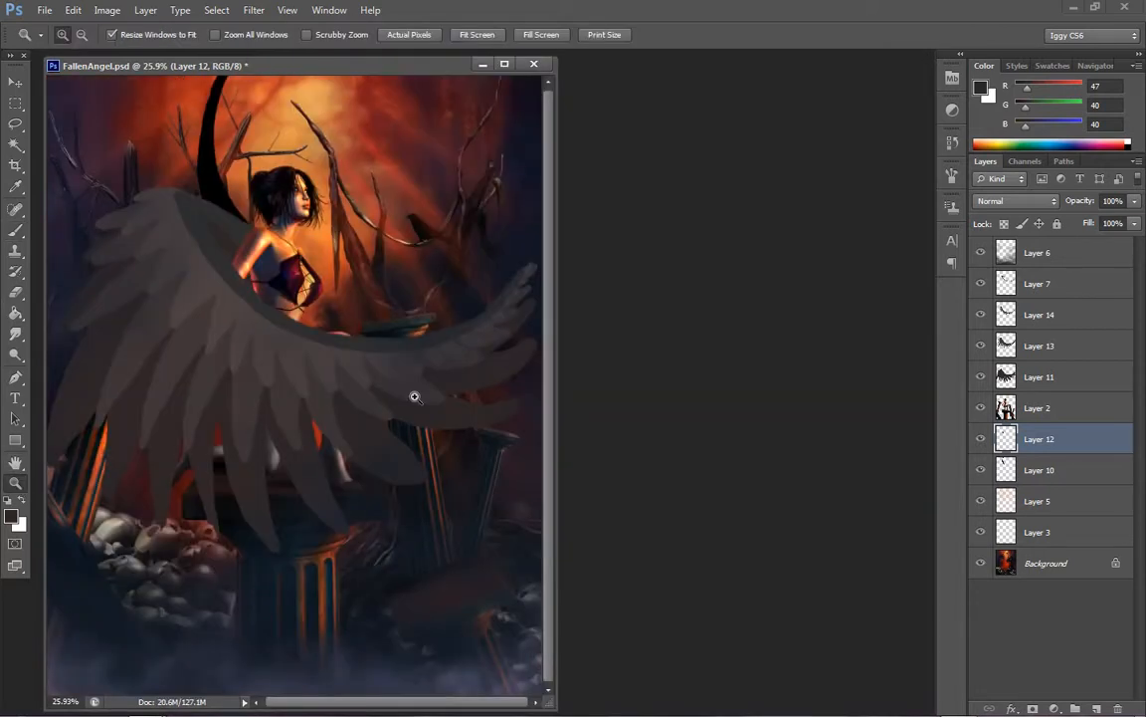
{"action": "left_click", "coordinate": [384, 325]}
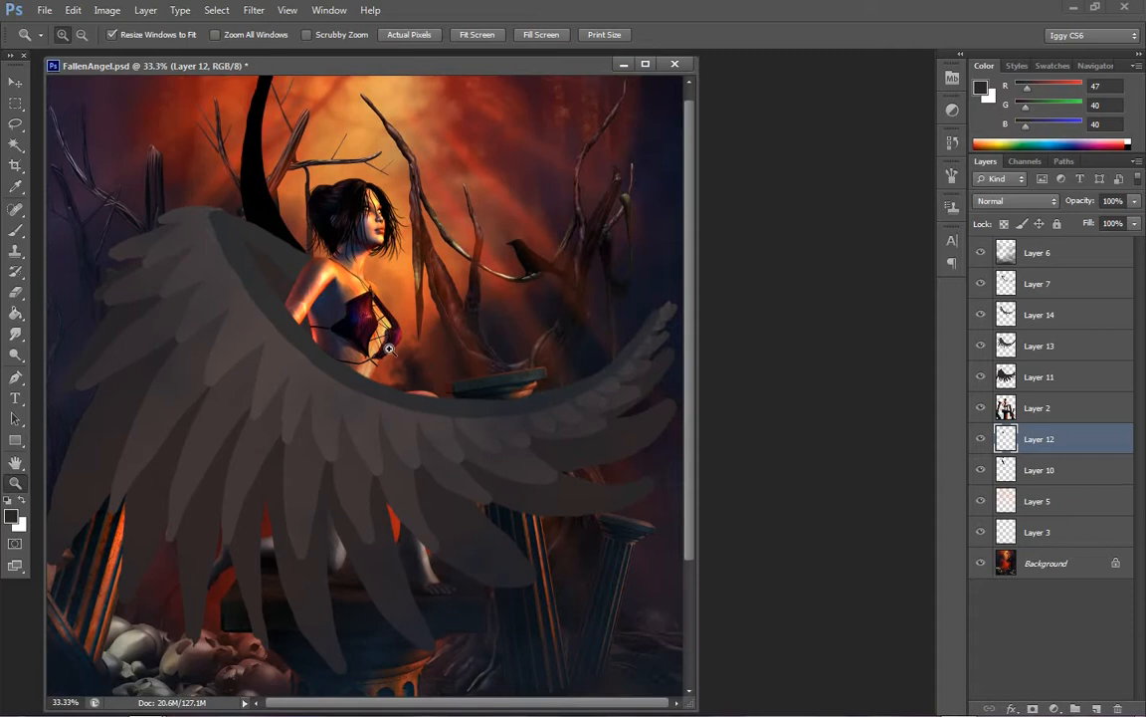
Make Layer 11 active and reshape the tips of the wing's long feathers with the Smudge tool at 75% strength
{"action": "left_click", "coordinate": [327, 302]}
{"action": "right_click", "coordinate": [480, 336]}
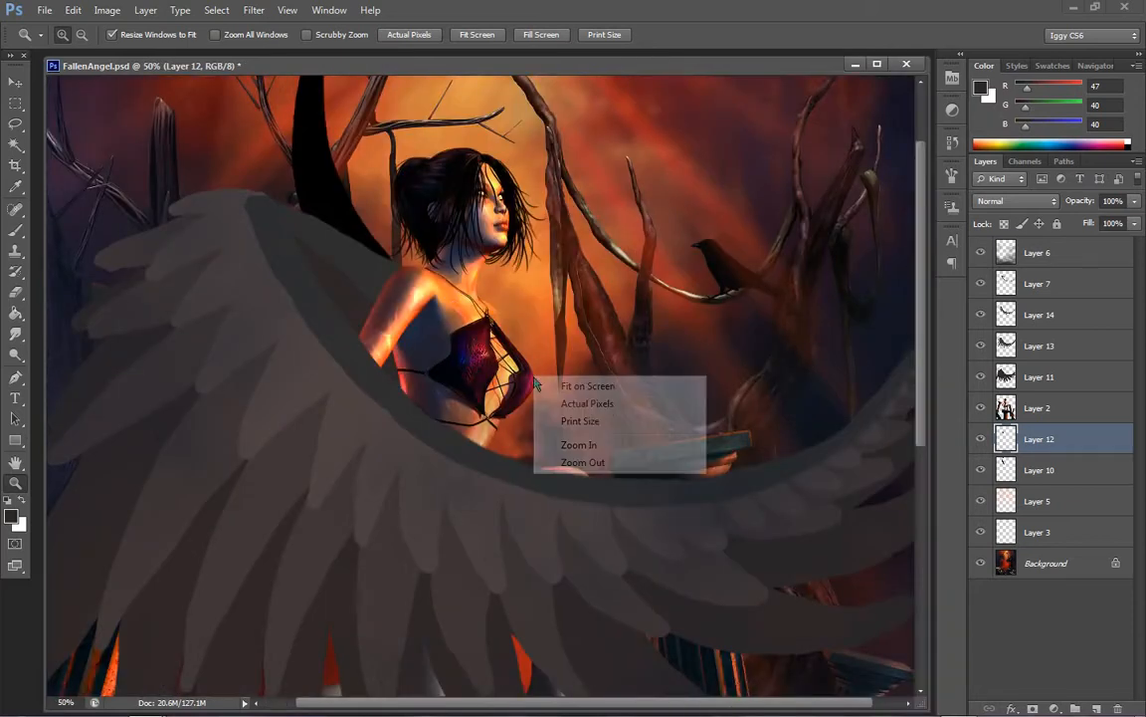
{"action": "left_click", "coordinate": [527, 350]}
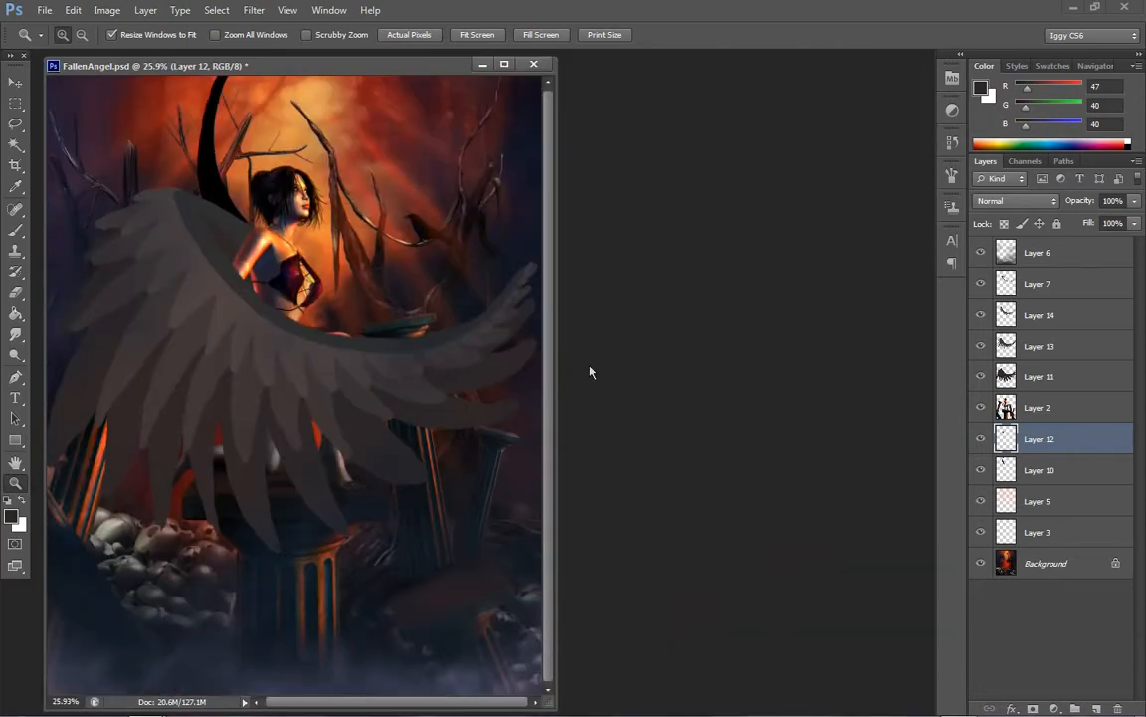
{"action": "left_click", "coordinate": [238, 309]}
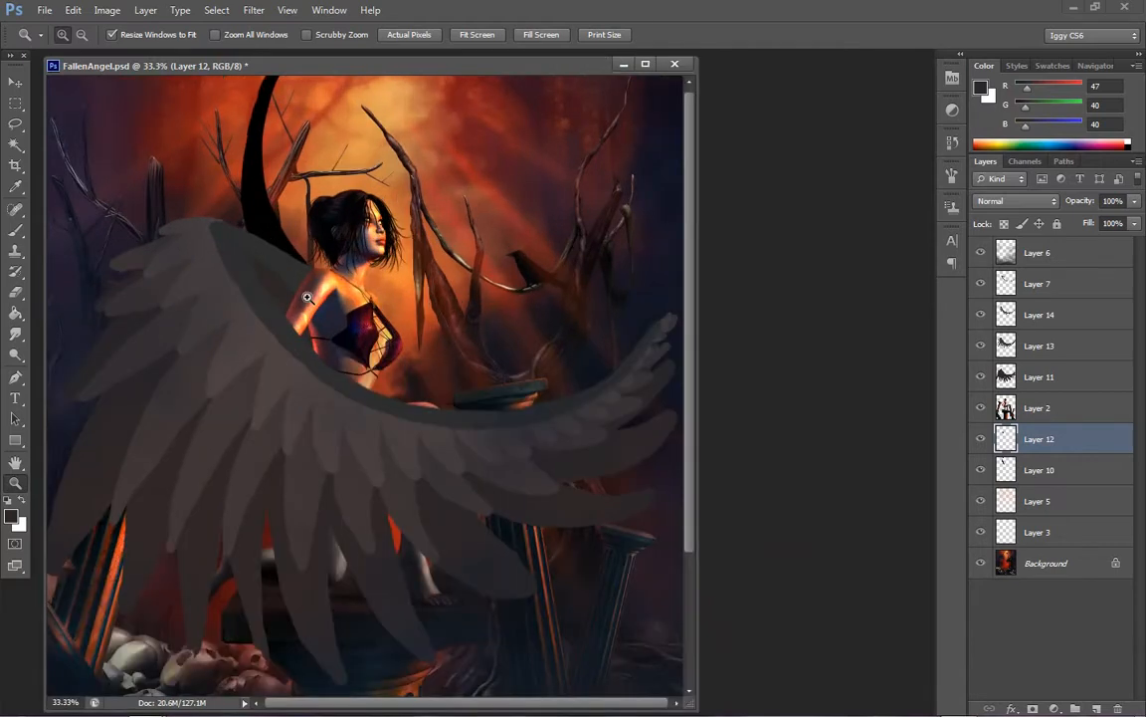
{"action": "left_click", "coordinate": [1059, 382]}
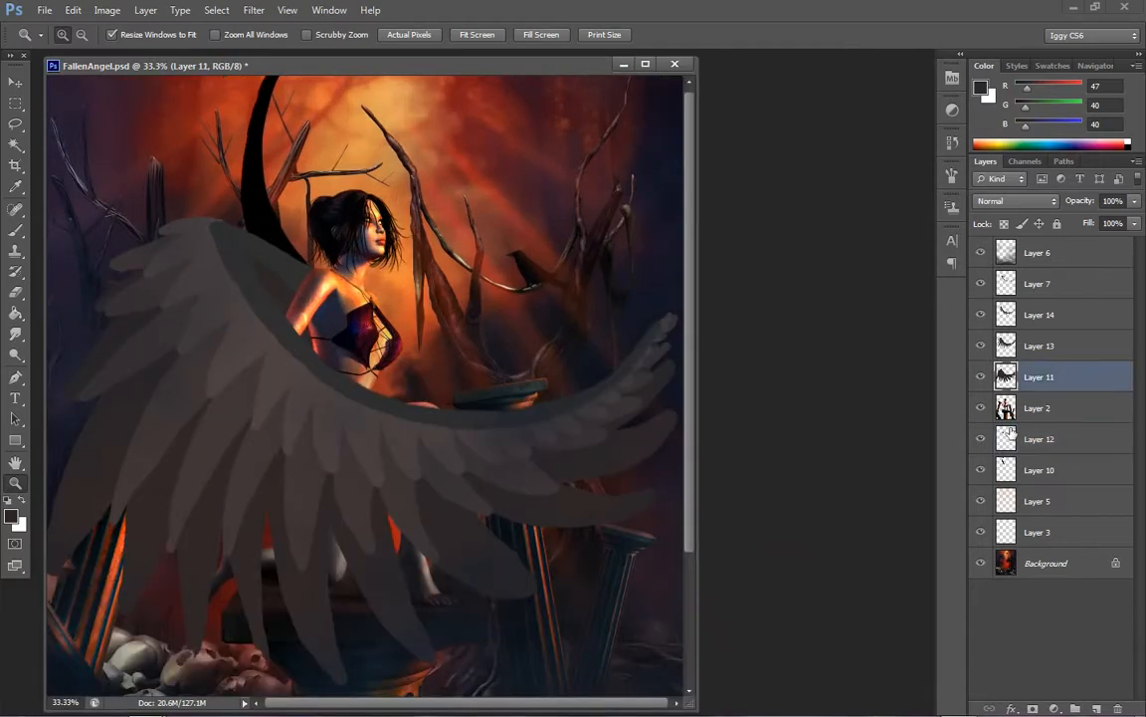
{"action": "left_click", "coordinate": [15, 335]}
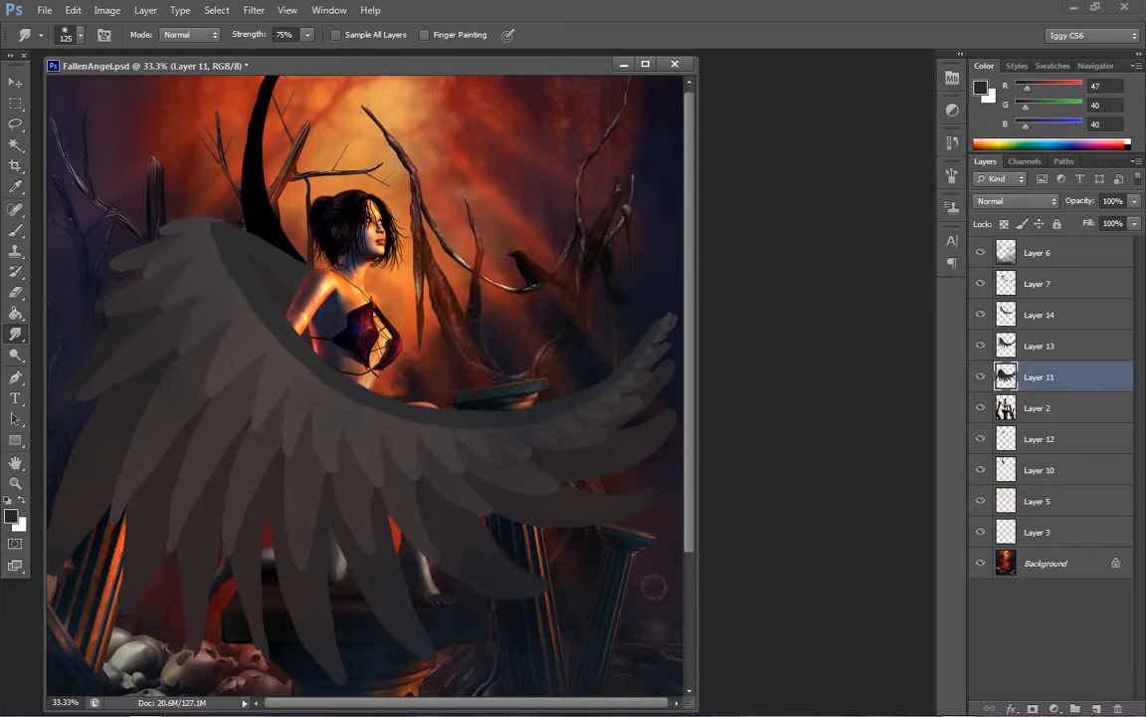
{"action": "left_click_drag", "start_coordinate": [692, 434], "coordinate": [699, 484]}
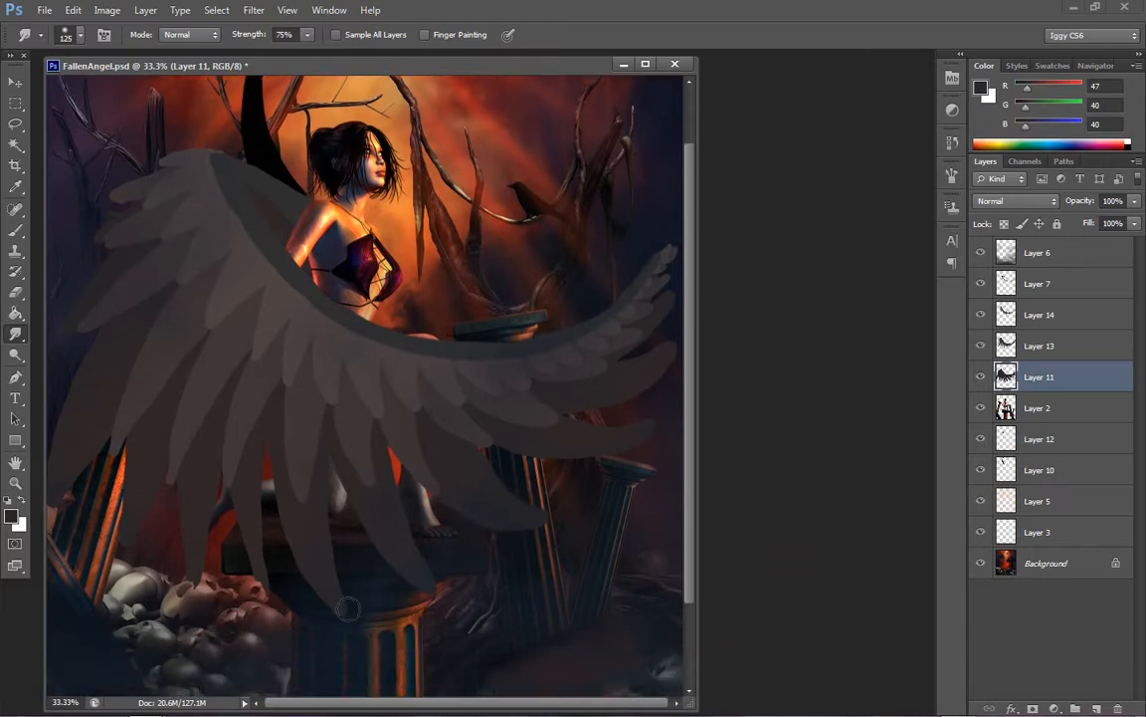
Set the brush size to 50 and sample a dark grey with RGB 48, 40, 40 from the long feathers
{"action": "left_click", "coordinate": [18, 233]}
{"action": "left_click", "coordinate": [986, 89]}
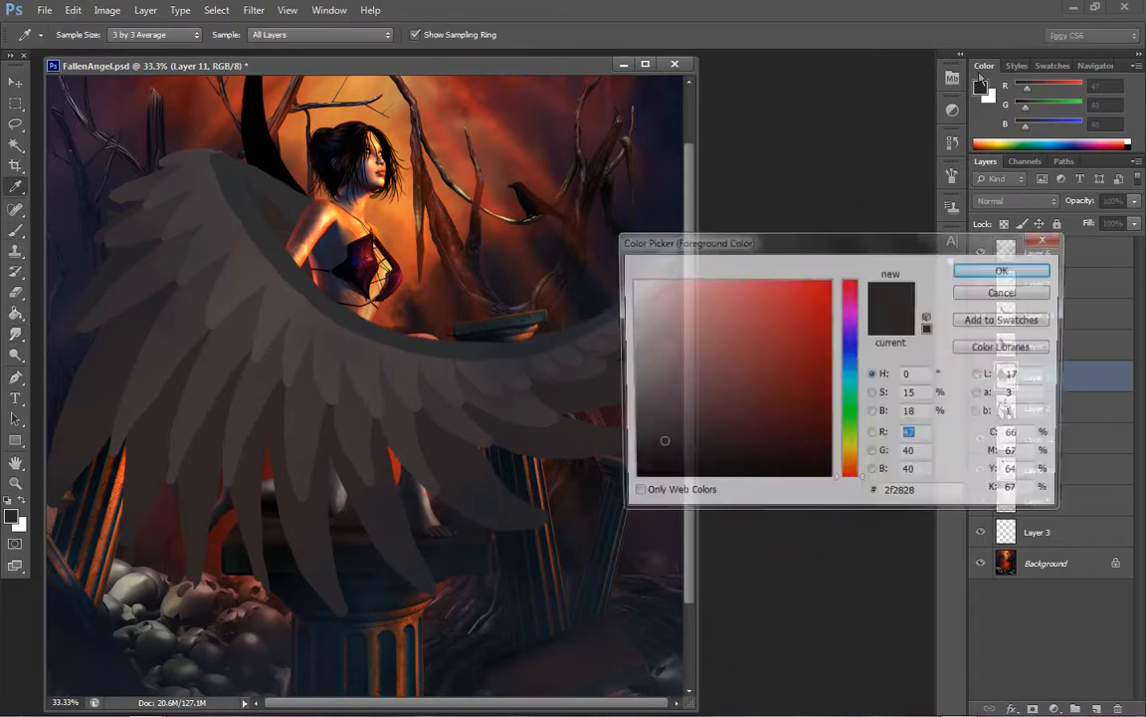
{"action": "left_click", "coordinate": [439, 430]}
{"action": "left_click", "coordinate": [1007, 271]}
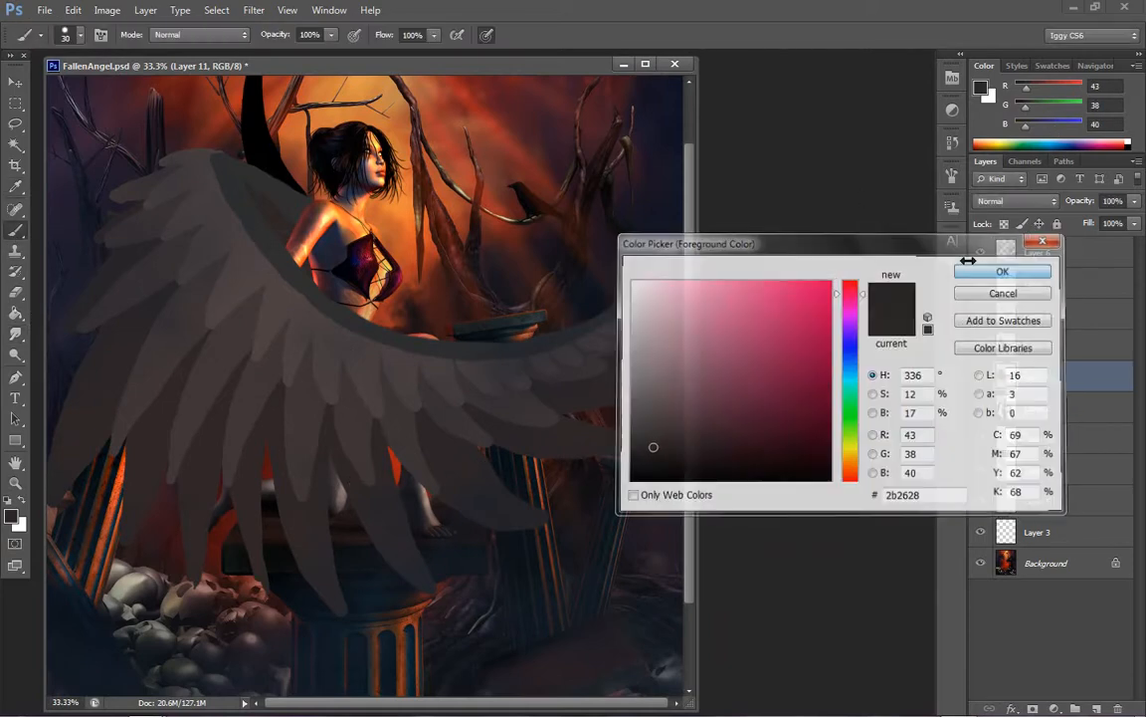
{"action": "key", "text": "bracketright"}
{"action": "key", "text": "bracketright"}
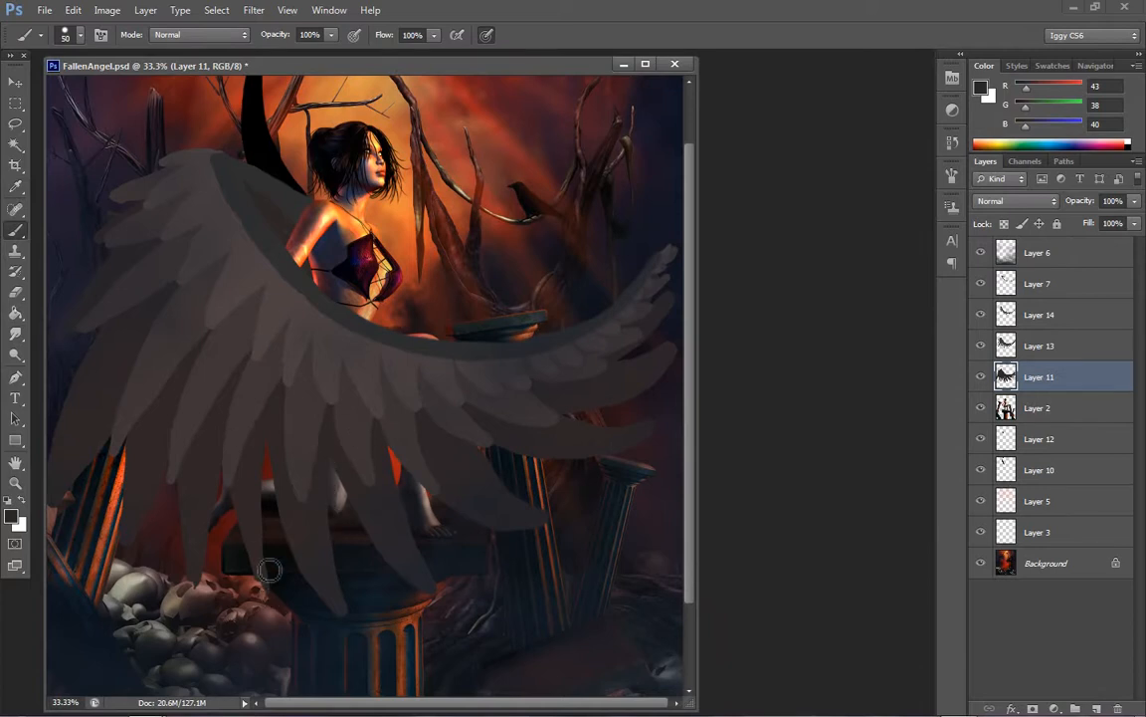
{"action": "mouse_move", "coordinate": [270, 570]}
{"action": "left_mouse_down"}
{"action": "mouse_move", "coordinate": [265, 512]}
{"action": "mouse_move", "coordinate": [289, 409]}
{"action": "mouse_move", "coordinate": [276, 441]}
{"action": "left_mouse_up"}
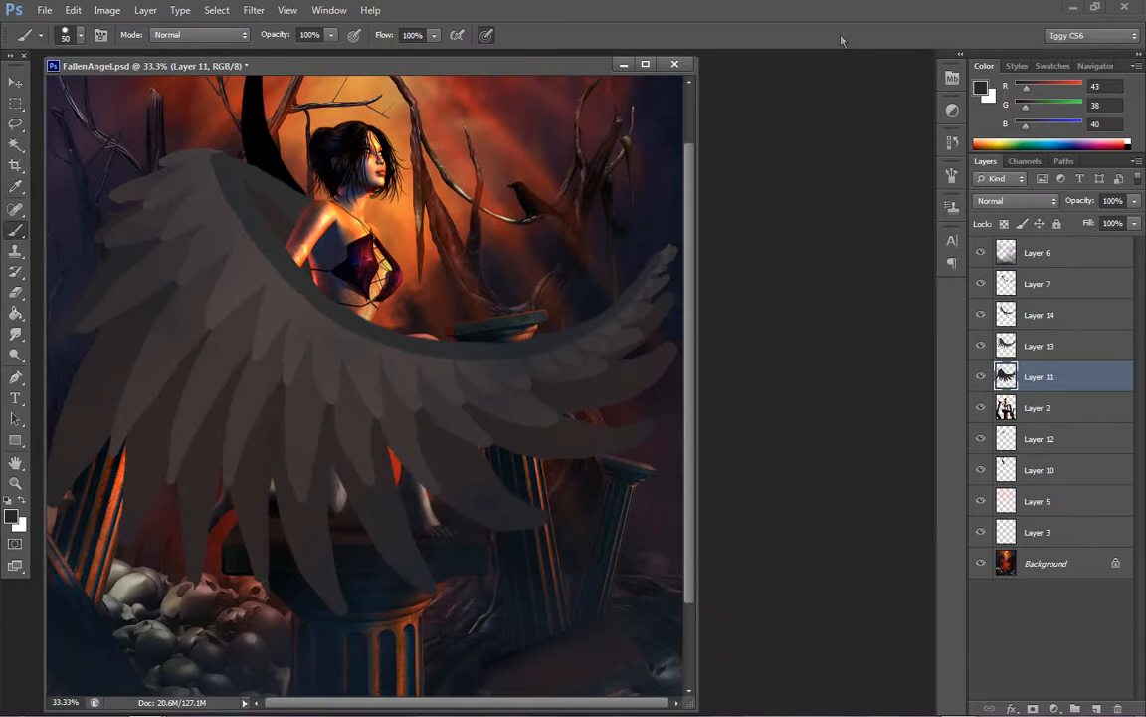
{"action": "left_click", "coordinate": [982, 89]}
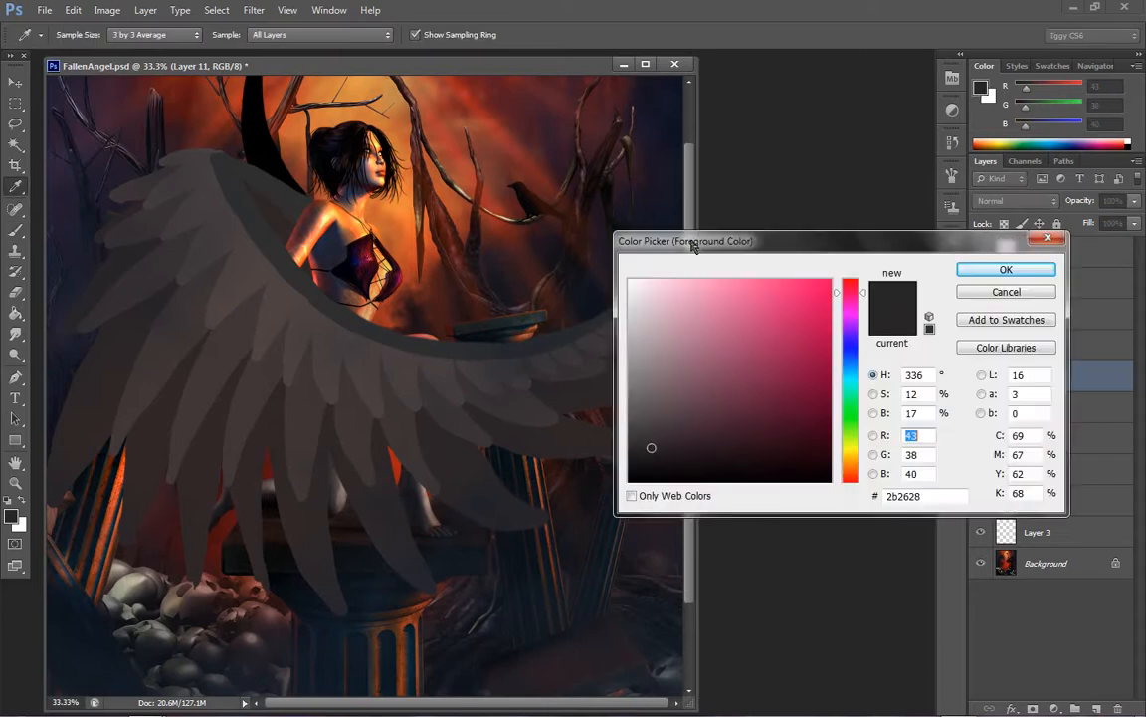
{"action": "left_click", "coordinate": [296, 515]}
{"action": "left_click", "coordinate": [1005, 269]}
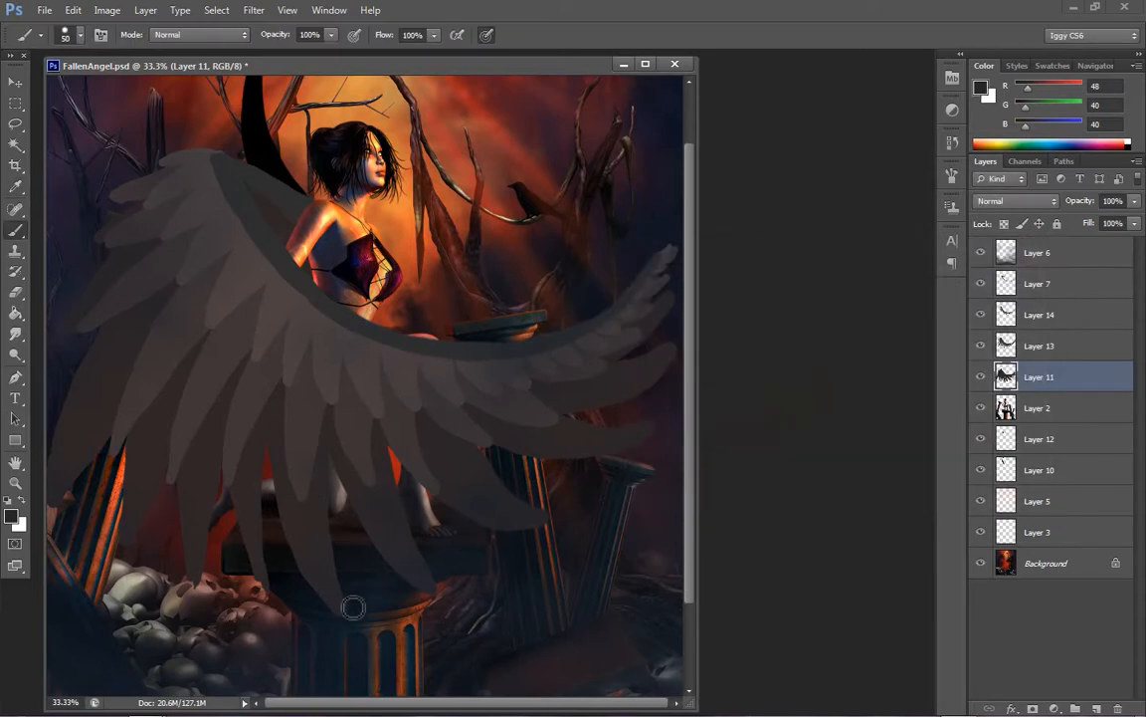
Paint longer tips on the wing's lower feathers on Layer 11, then refine their edges with the Smudge tool
{"action": "mouse_move", "coordinate": [349, 610]}
{"action": "left_mouse_down"}
{"action": "mouse_move", "coordinate": [336, 476]}
{"action": "mouse_move", "coordinate": [351, 403]}
{"action": "left_mouse_up"}
{"action": "left_click_drag", "start_coordinate": [272, 590], "coordinate": [272, 423]}
{"action": "mouse_move", "coordinate": [261, 581]}
{"action": "left_mouse_down"}
{"action": "mouse_move", "coordinate": [259, 499]}
{"action": "mouse_move", "coordinate": [276, 616]}
{"action": "mouse_move", "coordinate": [265, 552]}
{"action": "mouse_move", "coordinate": [275, 611]}
{"action": "left_mouse_up"}
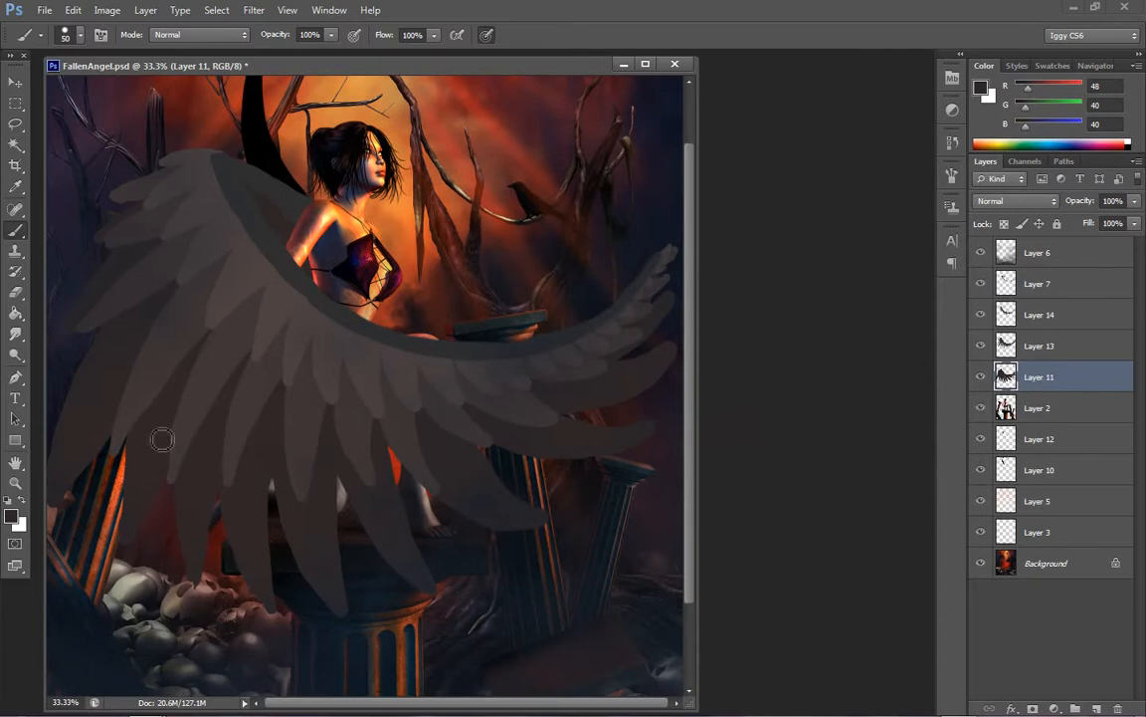
{"action": "left_click_drag", "start_coordinate": [200, 546], "coordinate": [197, 594]}
{"action": "left_click", "coordinate": [15, 331]}
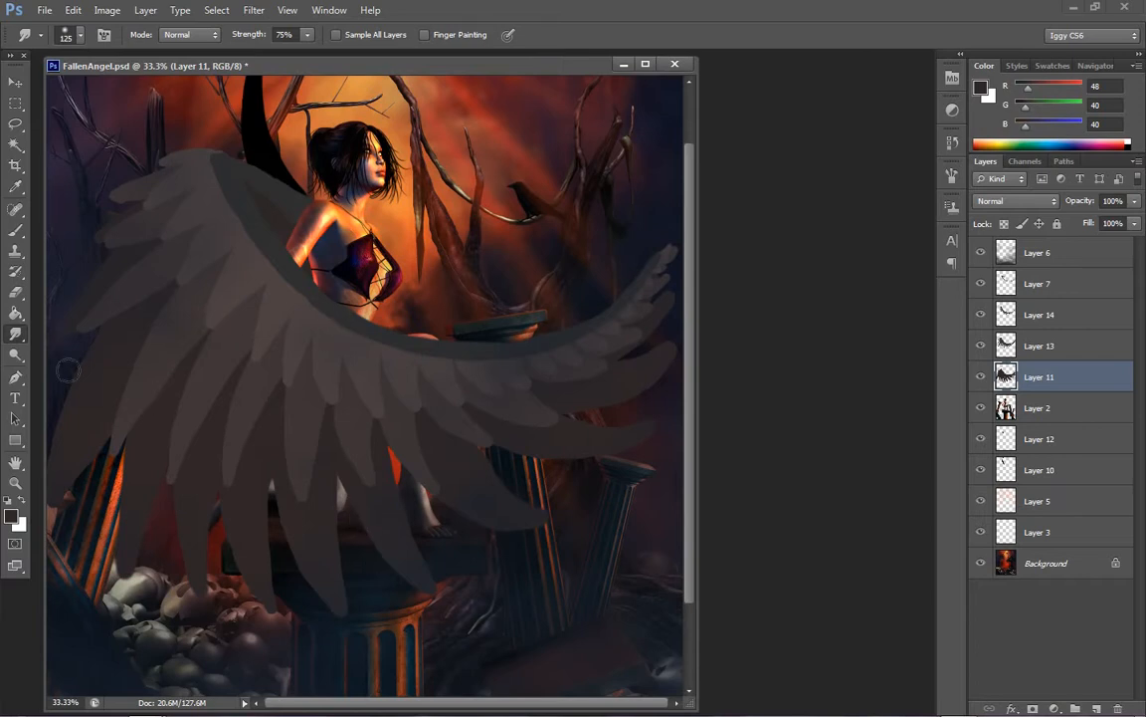
Burn a dark central vein into each long feather on Layer 11, using a size 40 brush on midtones at 51% exposure
{"action": "left_click", "coordinate": [17, 356]}
{"action": "left_click", "coordinate": [87, 366]}
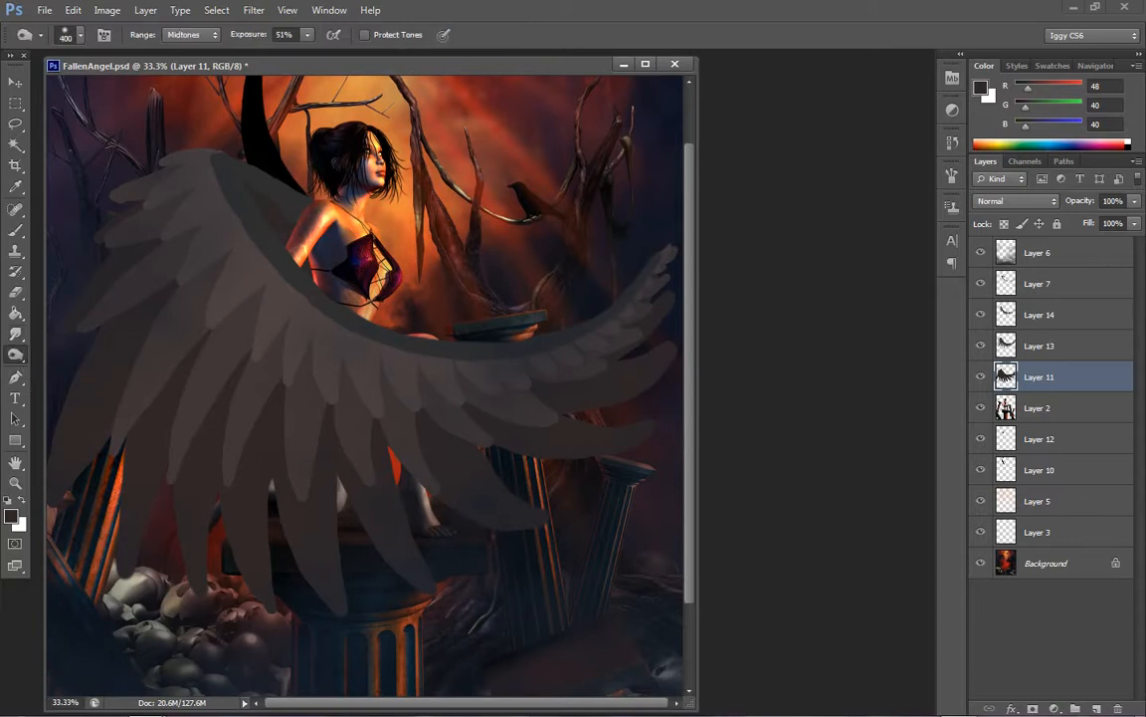
{"action": "key", "text": "bracketleft"}
{"action": "key", "text": "bracketleft"}
{"action": "key", "text": "bracketleft"}
{"action": "key", "text": "bracketright"}
{"action": "key", "text": "bracketright"}
{"action": "key", "text": "bracketright"}
{"action": "key", "text": "bracketright"}
{"action": "key", "text": "bracketright"}
{"action": "key", "text": "bracketright"}
{"action": "key", "text": "bracketright"}
{"action": "key", "text": "bracketright"}
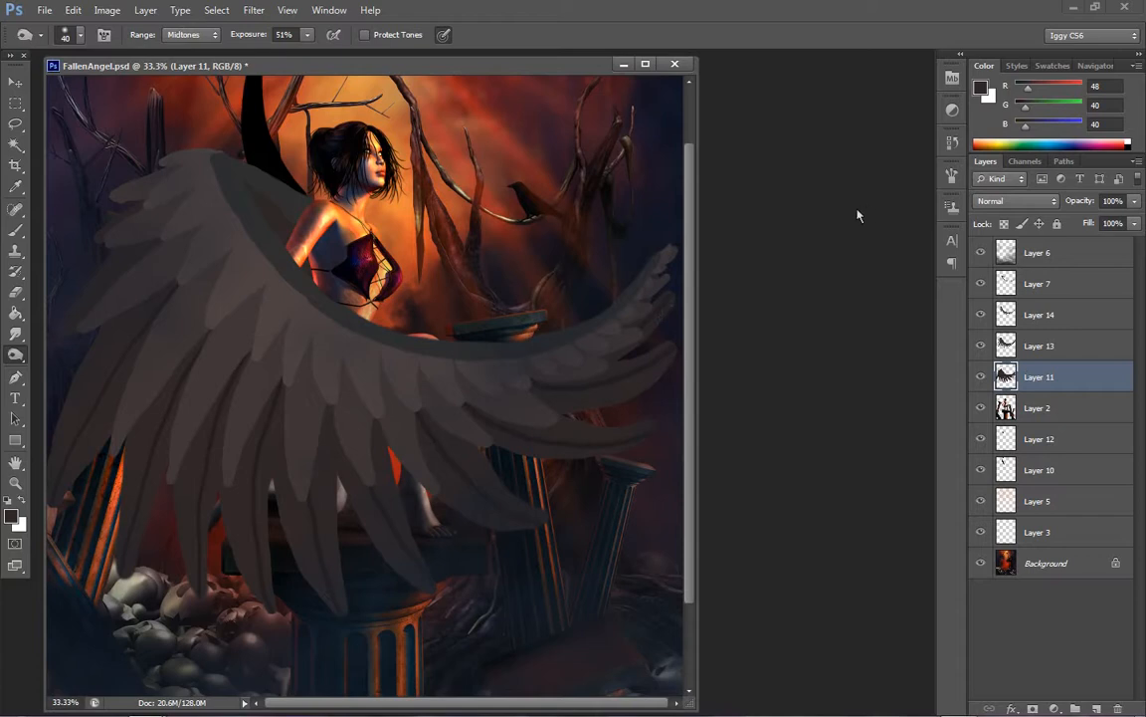
Burn dark veins into the second-row feathers on Layer 13 and the third-row feathers on Layer 14
{"action": "left_click", "coordinate": [1063, 351]}
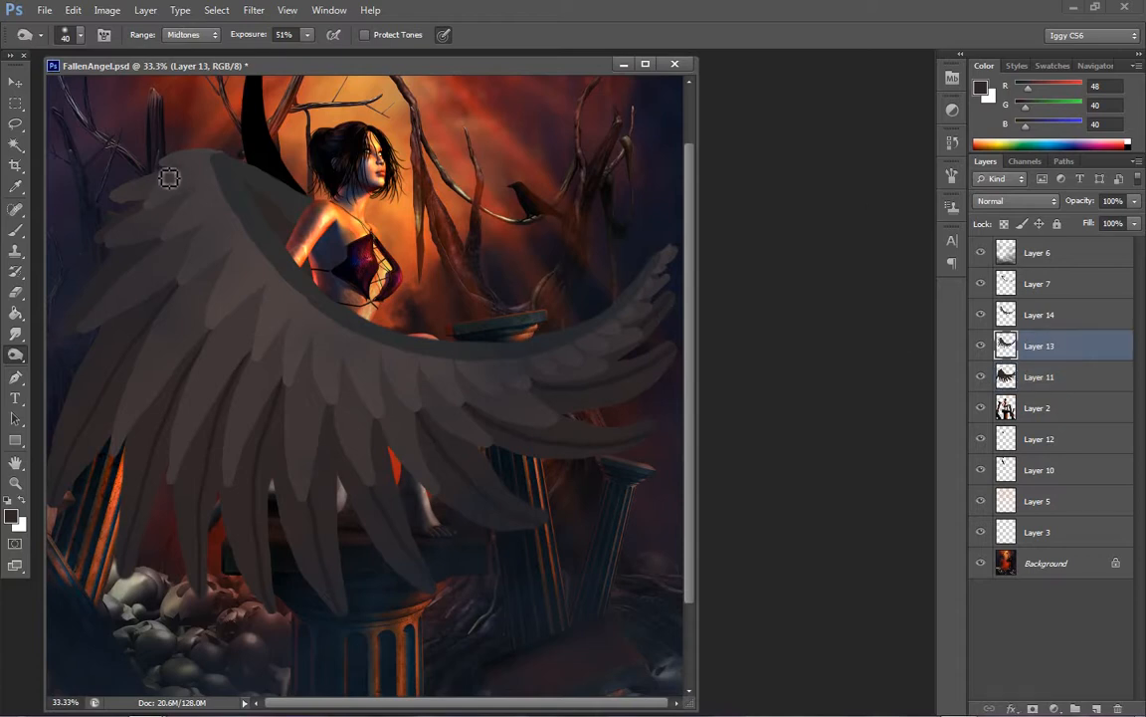
{"action": "left_click", "coordinate": [1025, 378]}
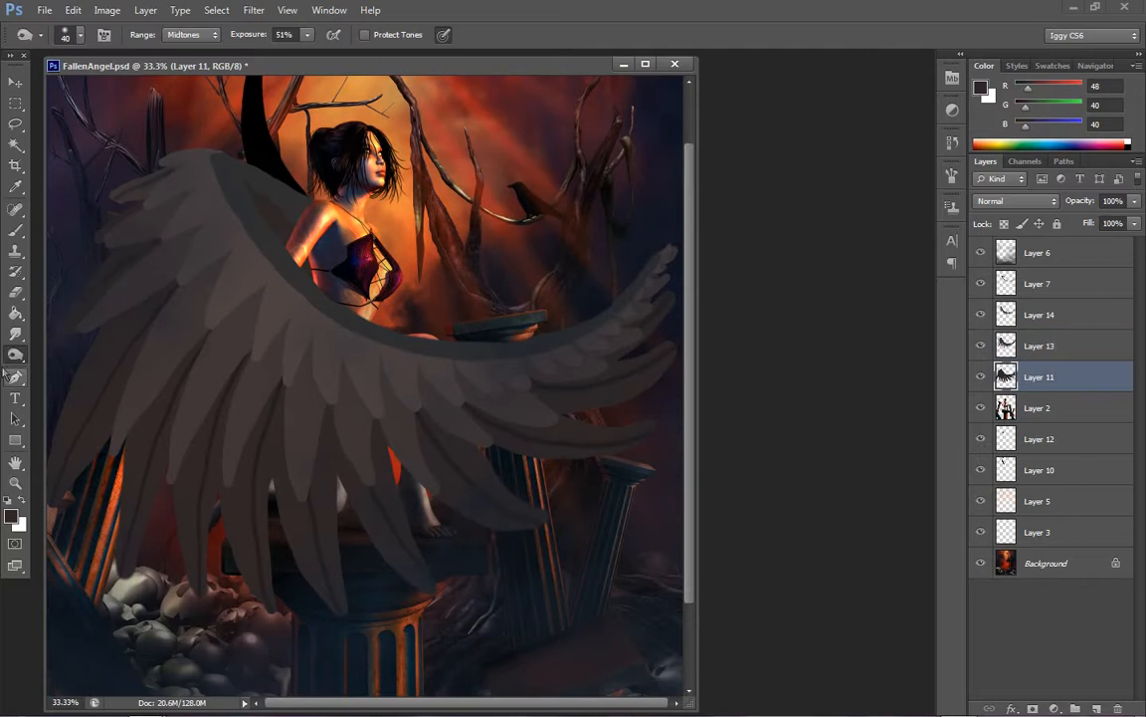
{"action": "key", "text": "alt+bracketright"}
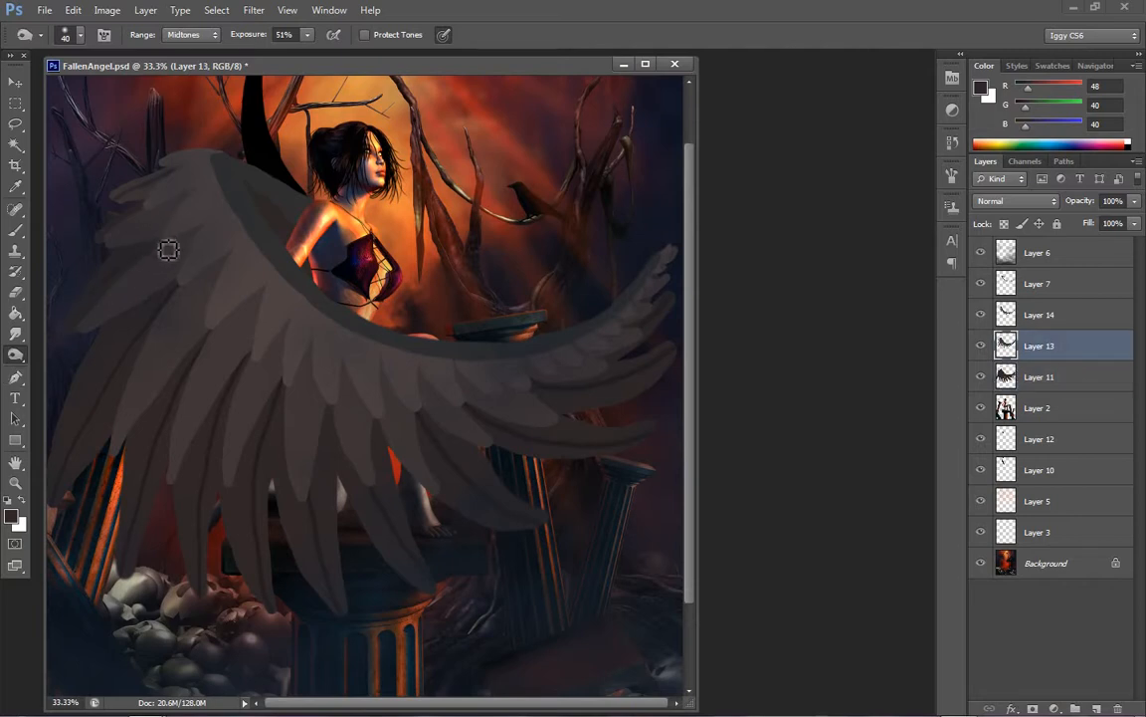
{"action": "left_click", "coordinate": [1028, 376]}
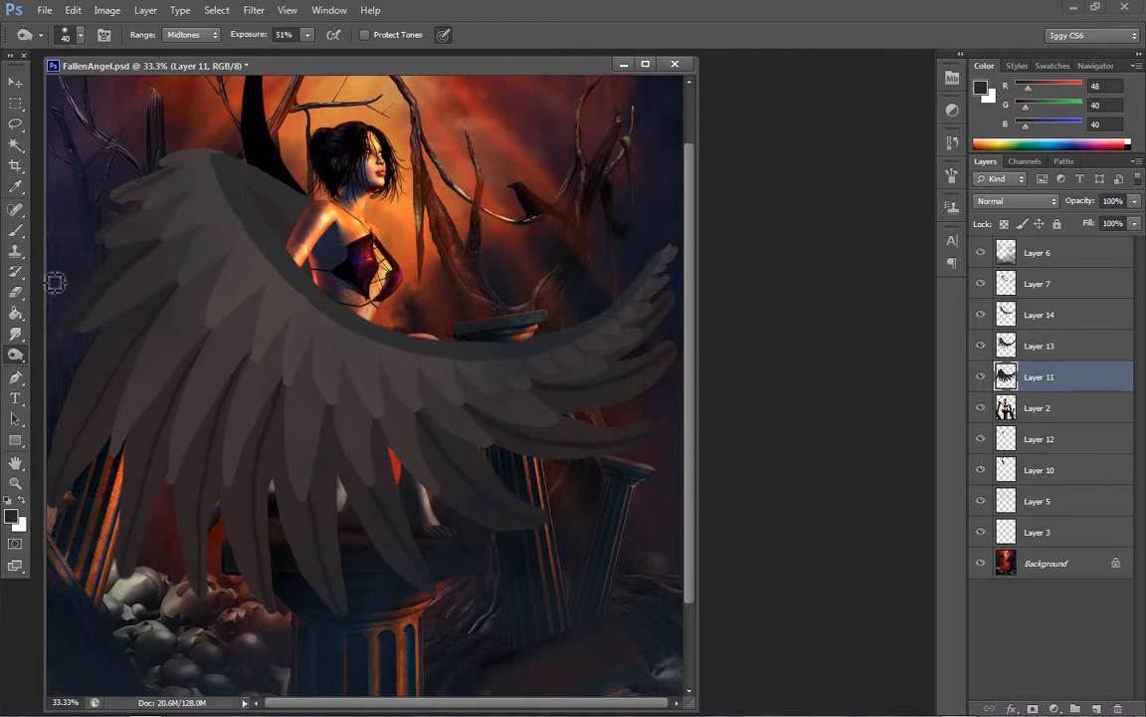
{"action": "left_click", "coordinate": [1050, 346]}
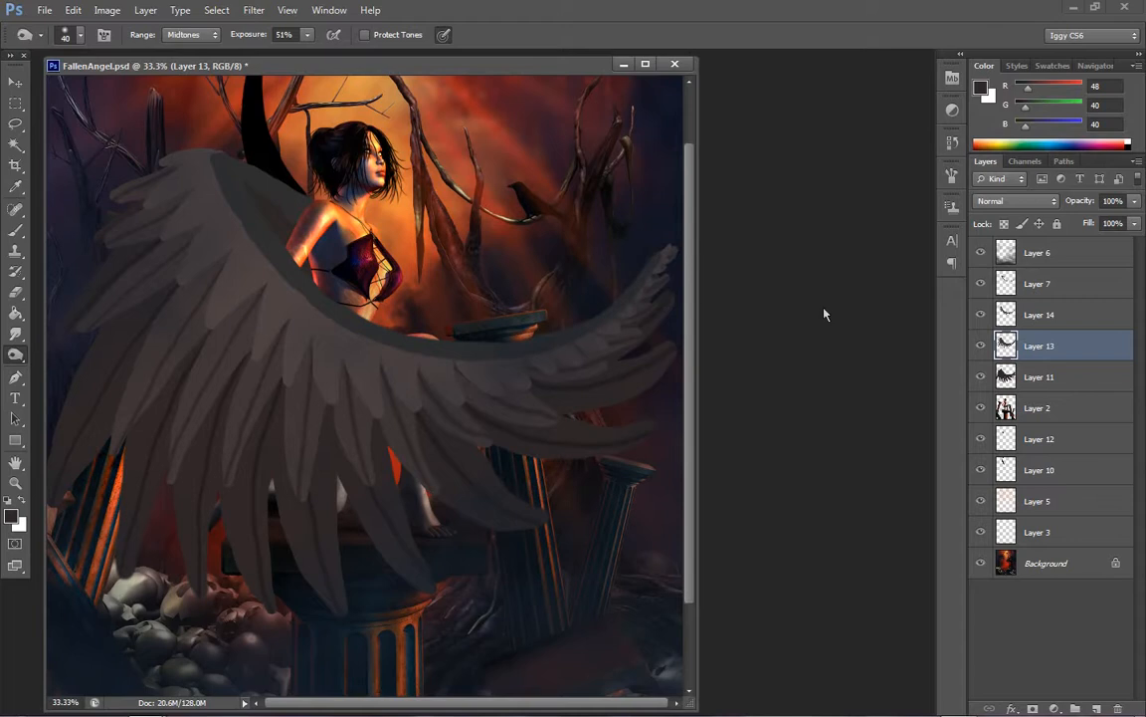
{"action": "left_click", "coordinate": [1036, 324]}
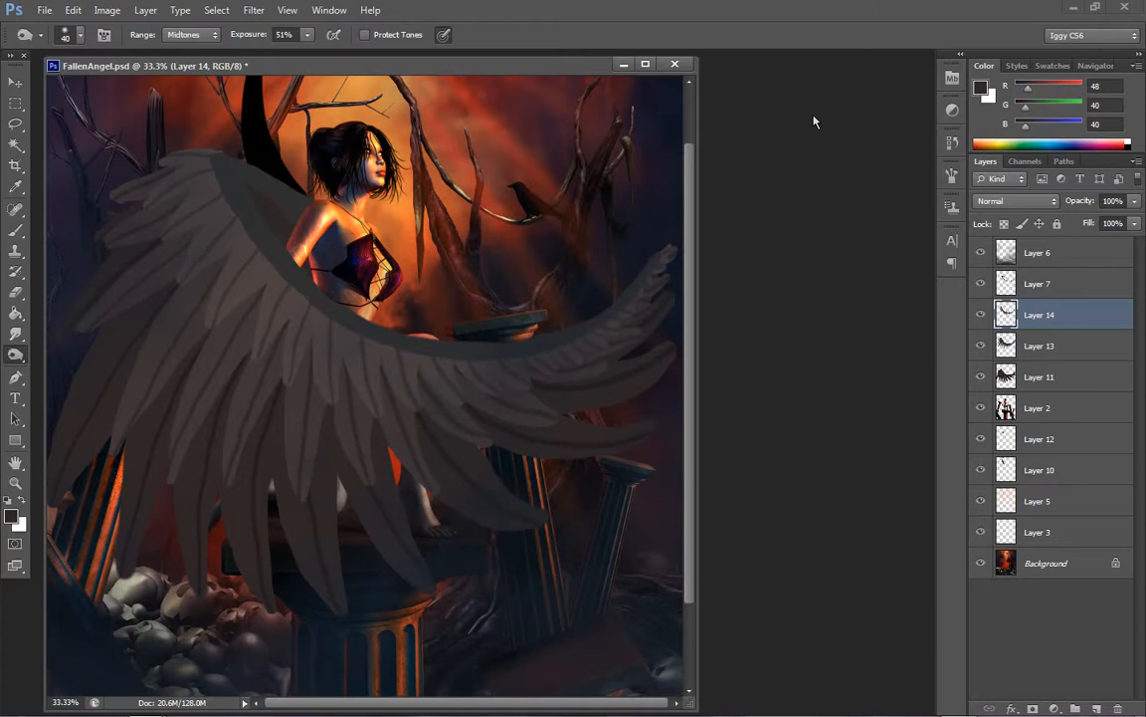
{"action": "left_click", "coordinate": [18, 484]}
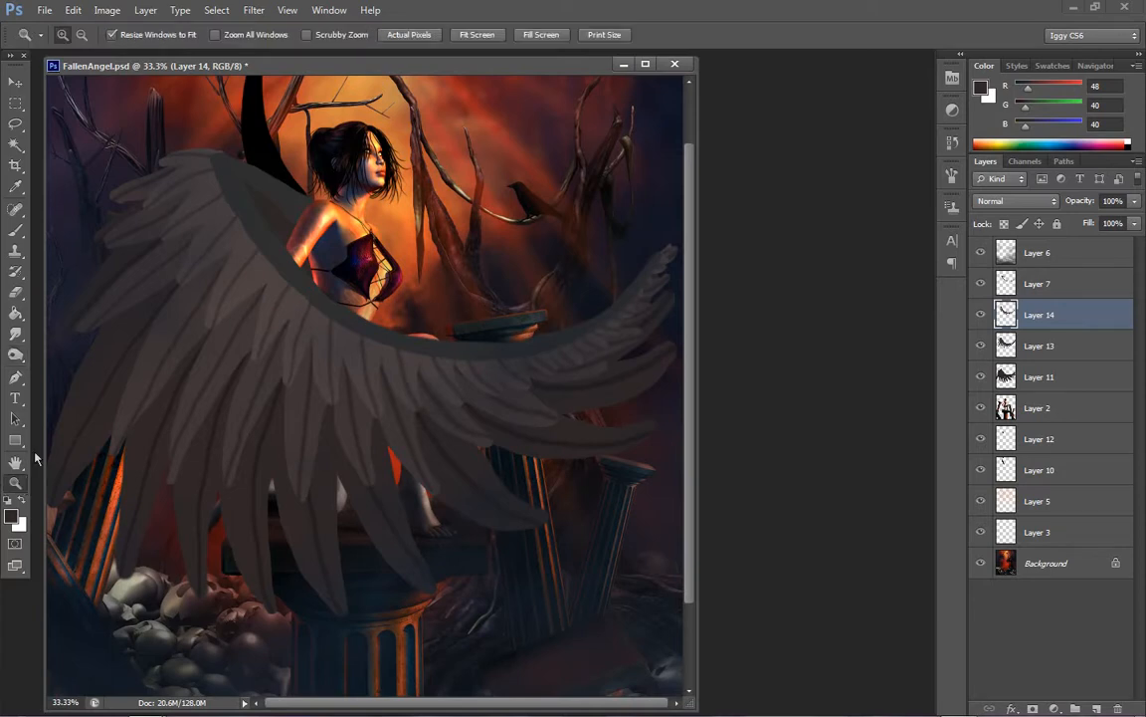
On Layer 11, burn soft shadows where the long feathers emerge from under the second row, enlarging the brush to 300
{"action": "left_click", "coordinate": [1062, 384]}
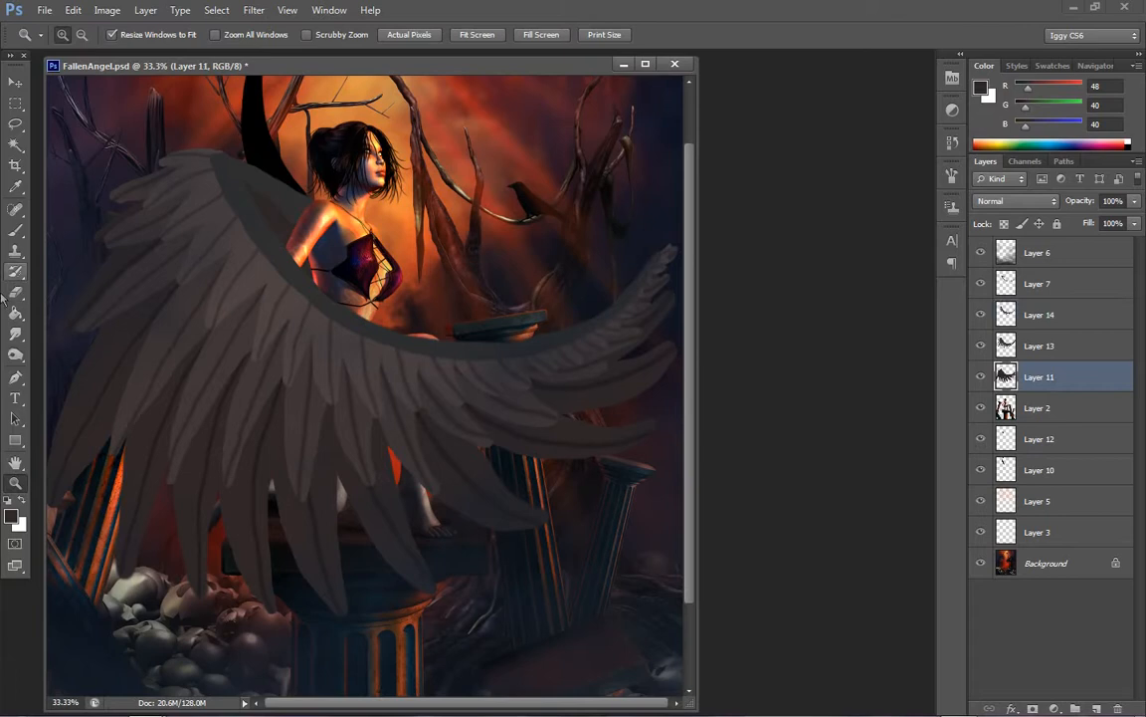
{"action": "left_click", "coordinate": [15, 353]}
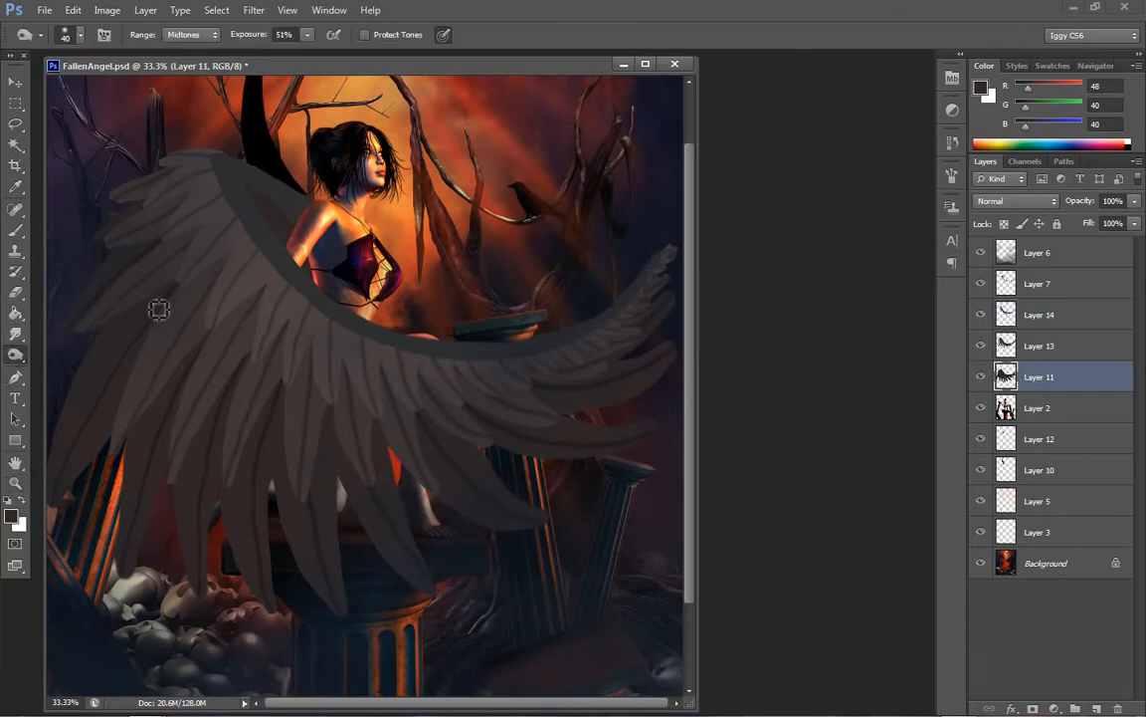
{"action": "key", "text": "bracketright"}
{"action": "key", "text": "bracketright"}
{"action": "key", "text": "bracketright"}
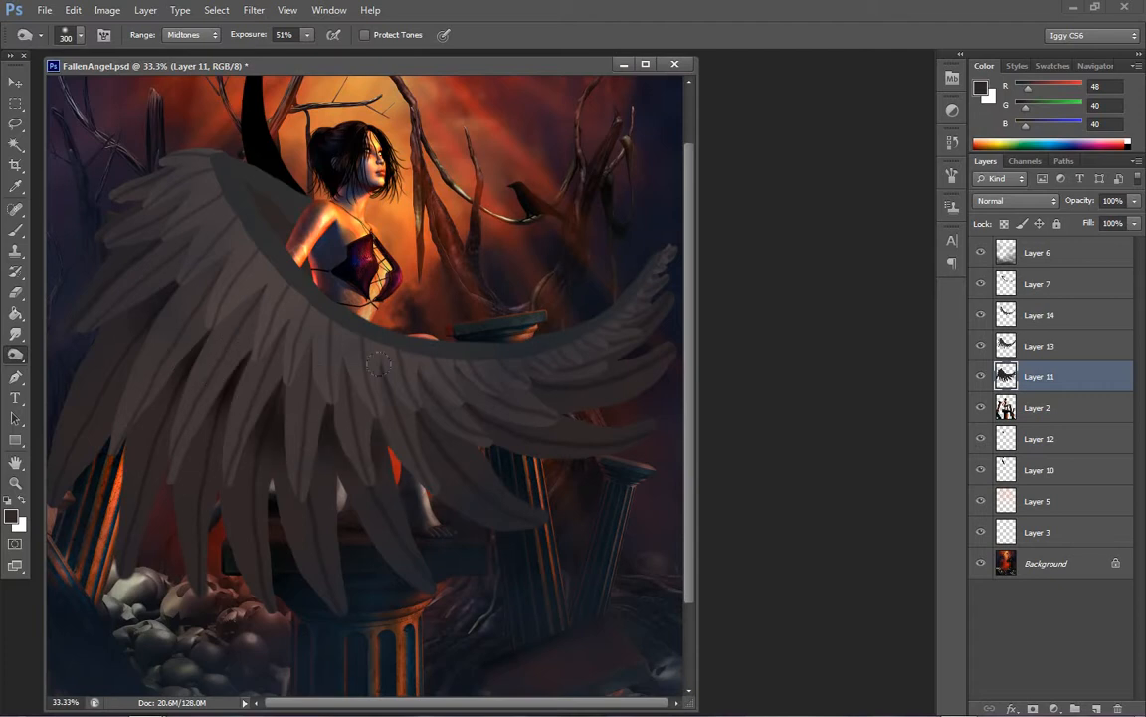
{"action": "left_click_drag", "start_coordinate": [378, 364], "coordinate": [457, 443]}
{"action": "mouse_move", "coordinate": [571, 356]}
{"action": "left_mouse_down"}
{"action": "mouse_move", "coordinate": [602, 353]}
{"action": "mouse_move", "coordinate": [636, 308]}
{"action": "left_mouse_up"}
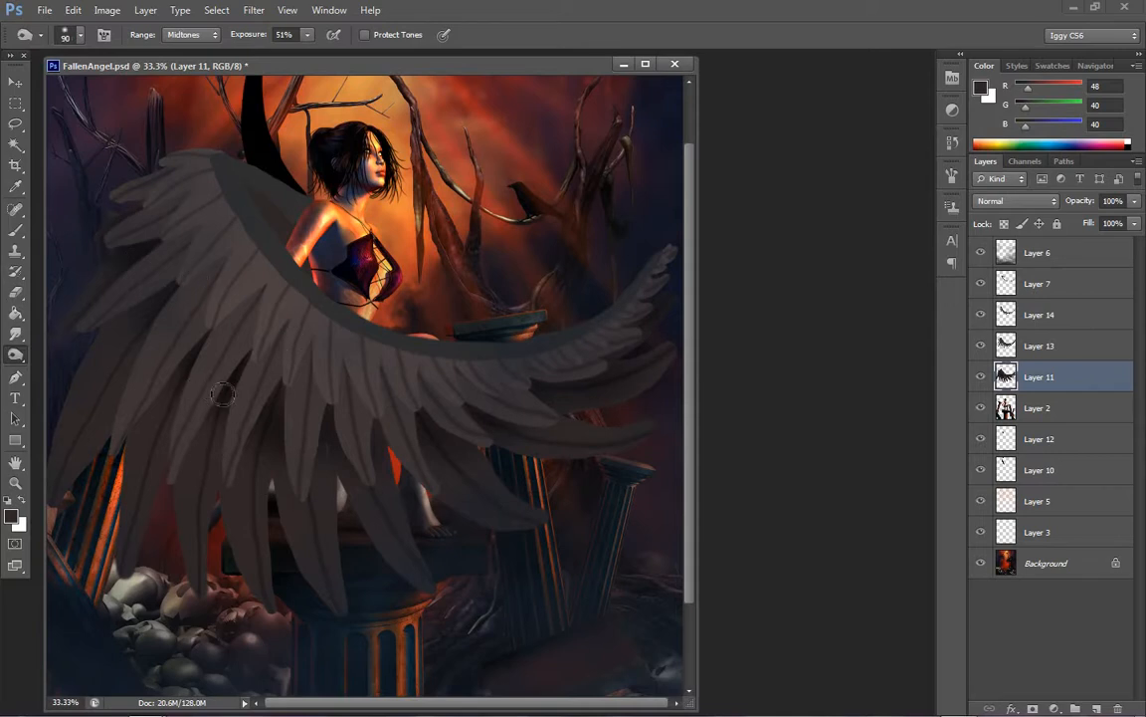
Lower the Burn exposure to 36% and deepen the shading along the long feathers with a size 90 brush
{"action": "left_click", "coordinate": [309, 37]}
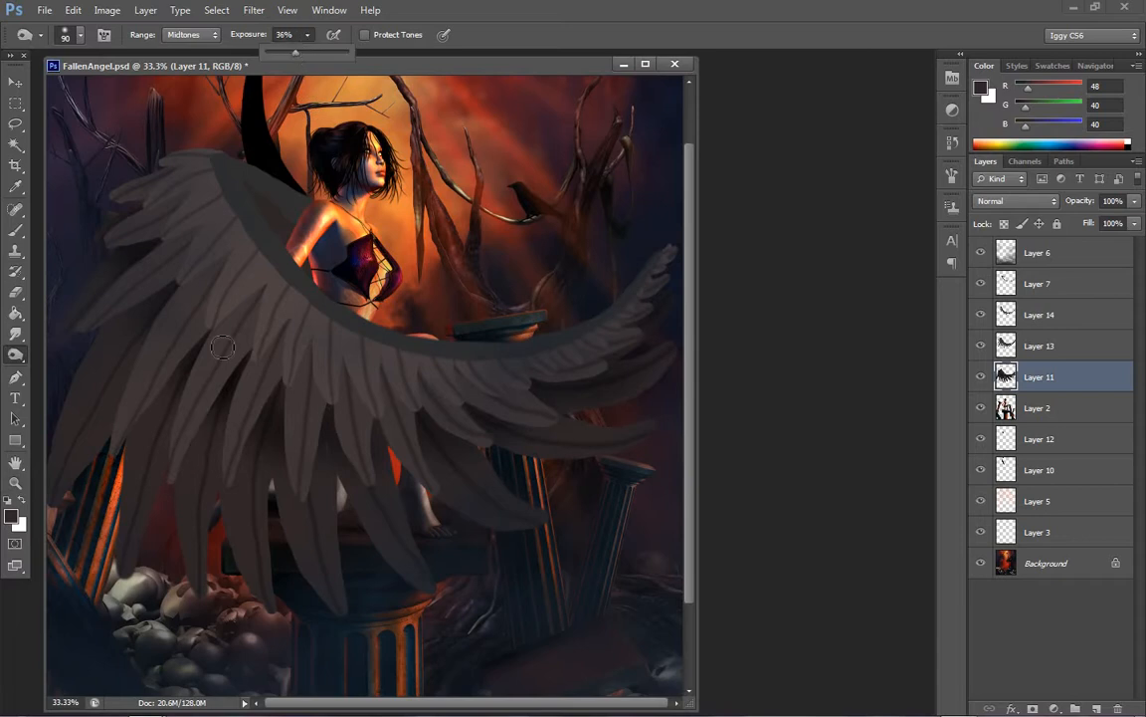
{"action": "mouse_move", "coordinate": [194, 358]}
{"action": "left_mouse_down"}
{"action": "mouse_move", "coordinate": [145, 434]}
{"action": "mouse_move", "coordinate": [108, 527]}
{"action": "left_mouse_up"}
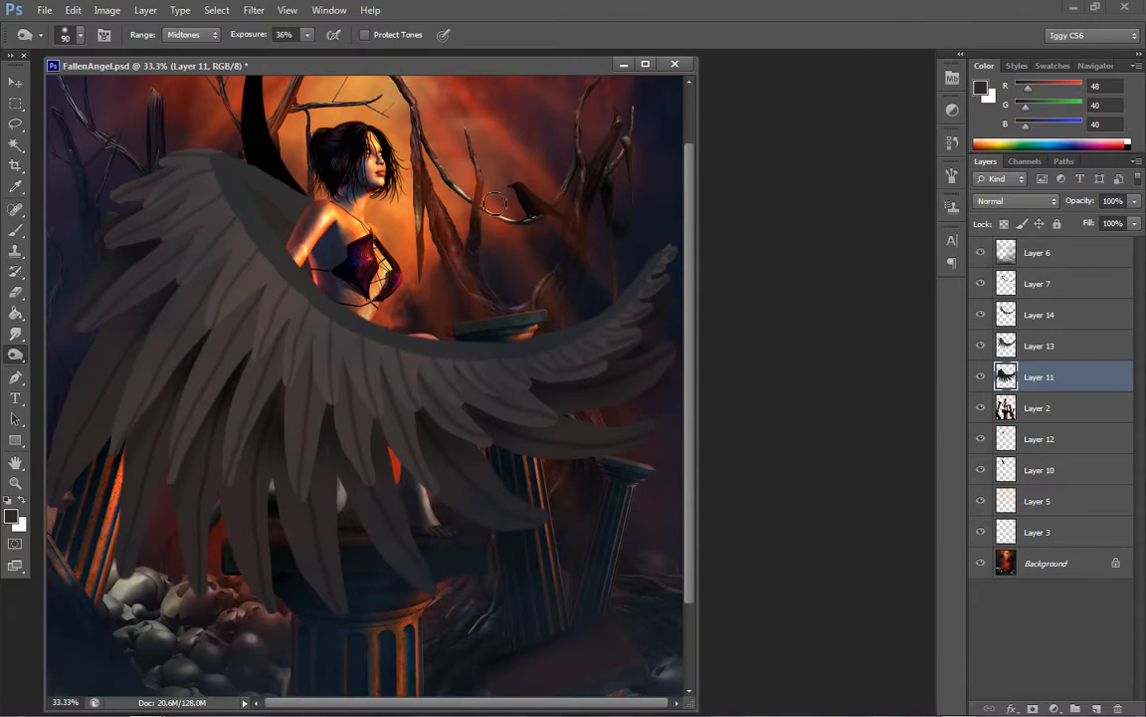
{"action": "left_click_drag", "start_coordinate": [305, 356], "coordinate": [320, 537]}
Smudge the burned shading on the lower middle feathers of Layer 11, reducing the Smudge strength to 54%
{"action": "left_click", "coordinate": [17, 335]}
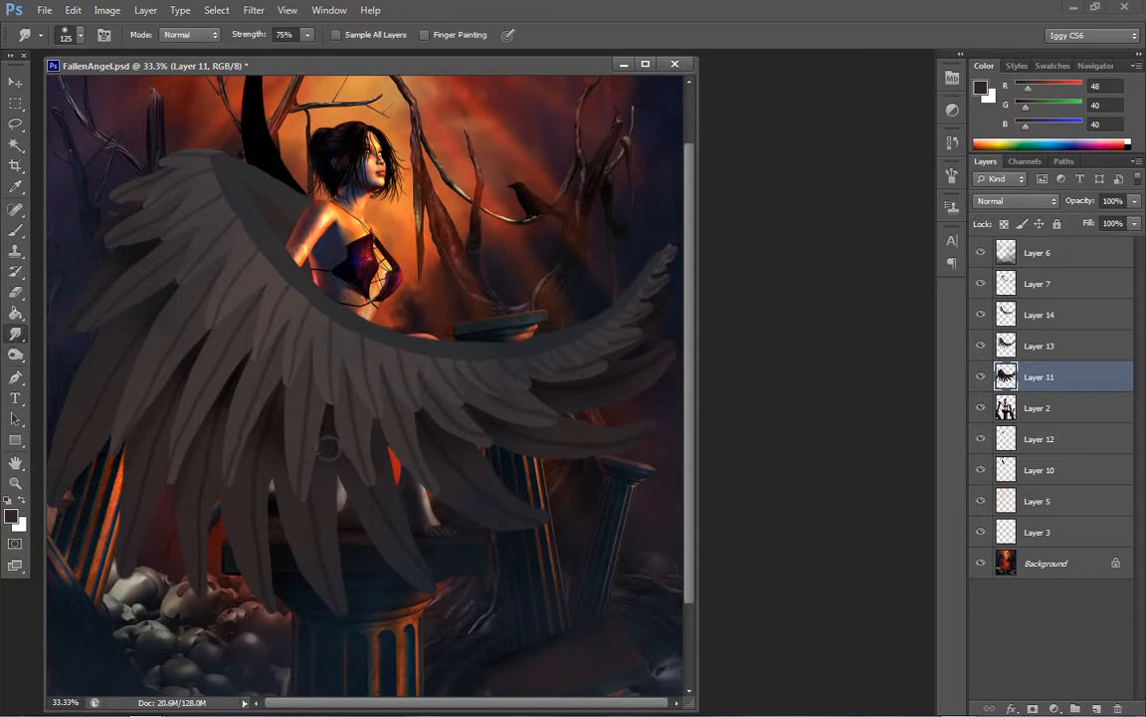
{"action": "left_click_drag", "start_coordinate": [294, 428], "coordinate": [319, 552]}
{"action": "left_click", "coordinate": [308, 37]}
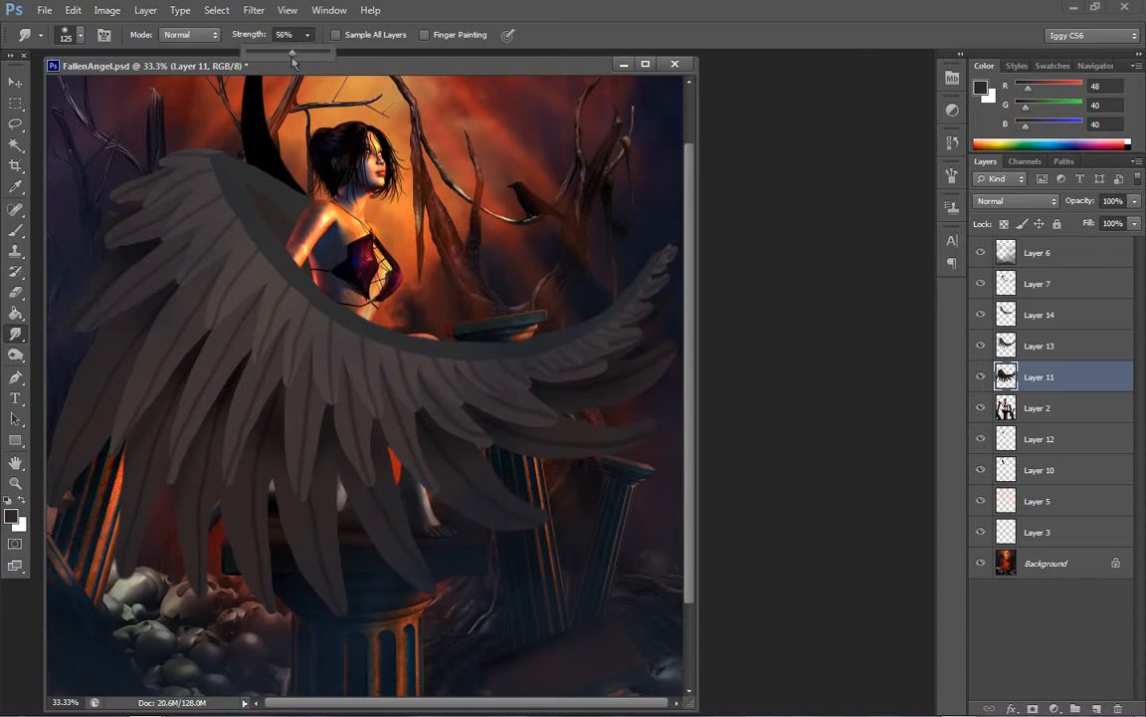
{"action": "left_click", "coordinate": [323, 476]}
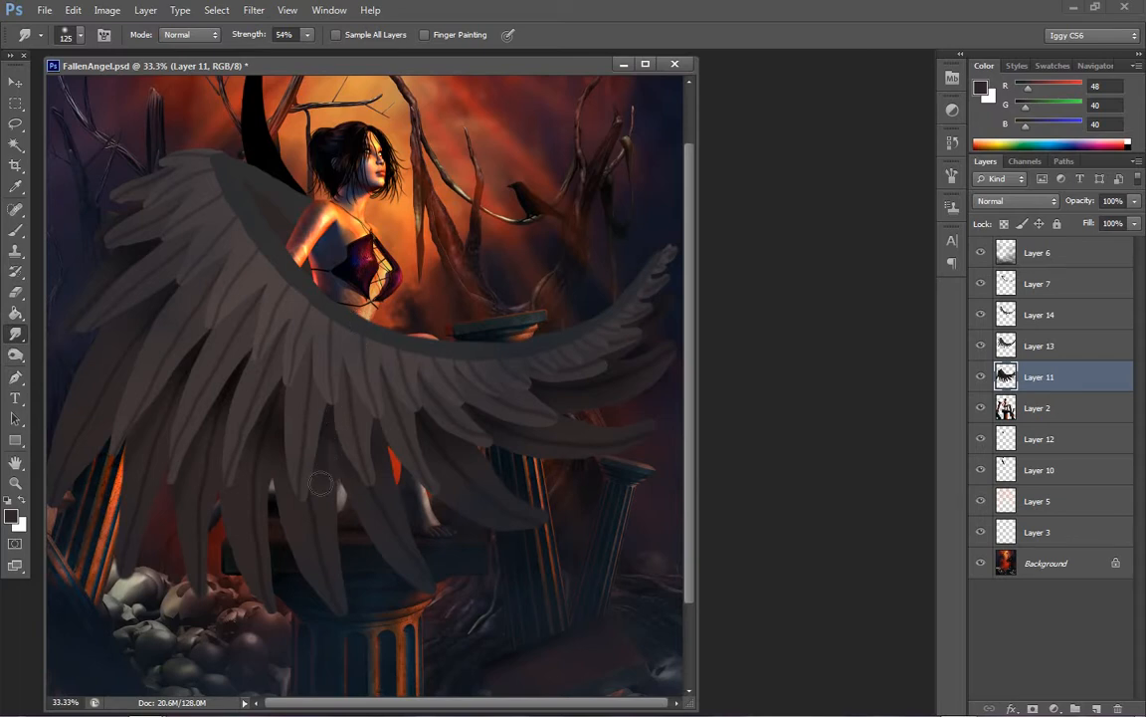
Burn further shadows down the lower feathers of Layer 11 at 36% exposure with the size 90 brush
{"action": "key", "text": "o"}
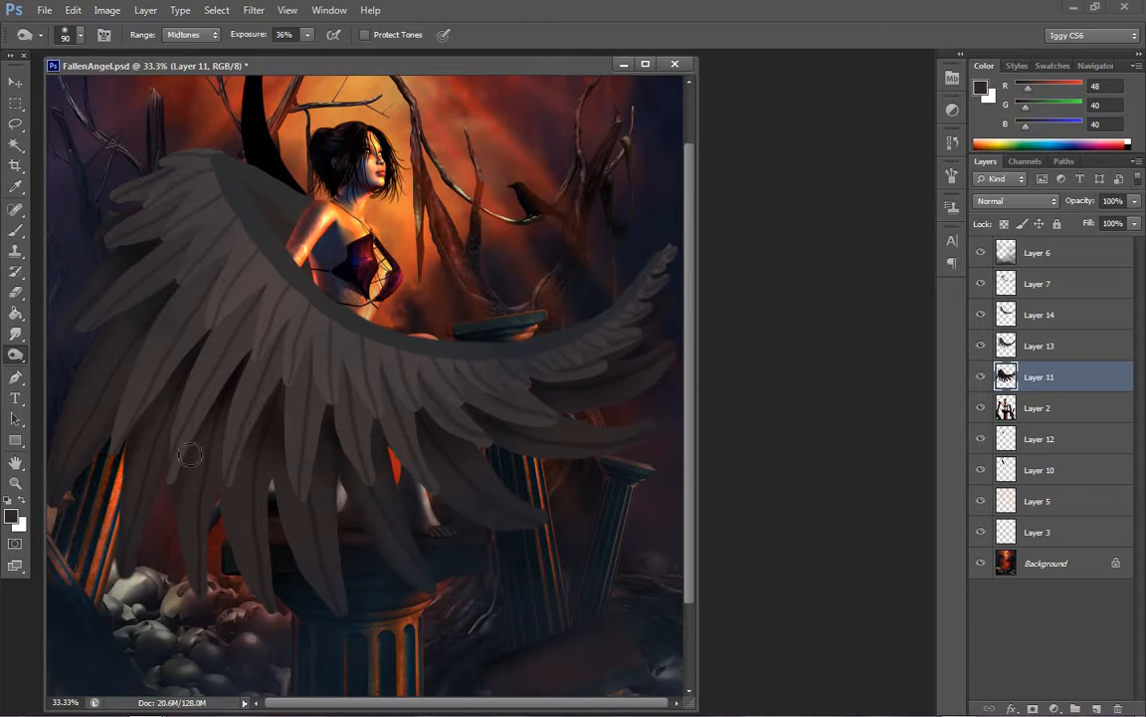
{"action": "left_click_drag", "start_coordinate": [190, 455], "coordinate": [196, 596]}
{"action": "left_click_drag", "start_coordinate": [235, 423], "coordinate": [211, 598]}
{"action": "mouse_move", "coordinate": [235, 444]}
{"action": "left_mouse_down"}
{"action": "mouse_move", "coordinate": [230, 517]}
{"action": "mouse_move", "coordinate": [252, 600]}
{"action": "left_mouse_up"}
{"action": "left_click_drag", "start_coordinate": [279, 438], "coordinate": [286, 644]}
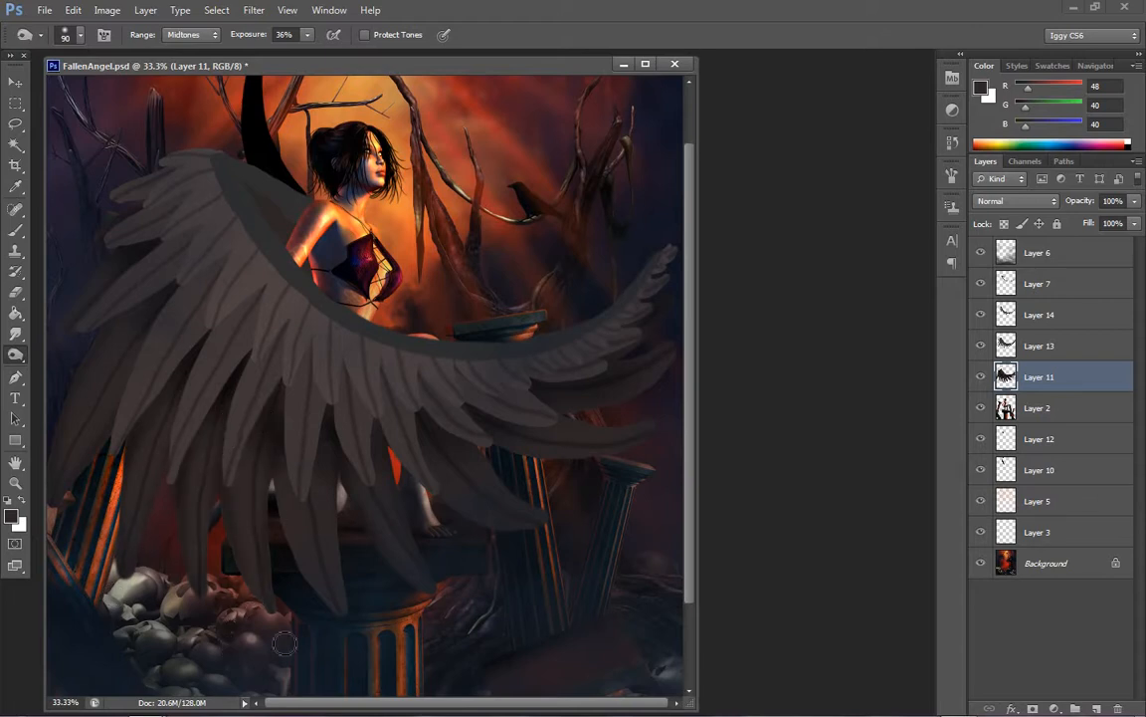
Burn shadows along the lower middle long feathers of Layer 11 at 36% exposure with the size 90 brush
{"action": "mouse_move", "coordinate": [278, 464]}
{"action": "left_mouse_down"}
{"action": "mouse_move", "coordinate": [296, 563]}
{"action": "mouse_move", "coordinate": [347, 633]}
{"action": "left_mouse_up"}
{"action": "mouse_move", "coordinate": [337, 449]}
{"action": "left_mouse_down"}
{"action": "mouse_move", "coordinate": [346, 603]}
{"action": "mouse_move", "coordinate": [358, 625]}
{"action": "left_mouse_up"}
{"action": "left_click_drag", "start_coordinate": [345, 477], "coordinate": [439, 595]}
{"action": "left_click_drag", "start_coordinate": [391, 455], "coordinate": [453, 588]}
{"action": "left_click_drag", "start_coordinate": [419, 469], "coordinate": [517, 529]}
{"action": "left_click_drag", "start_coordinate": [395, 446], "coordinate": [527, 521]}
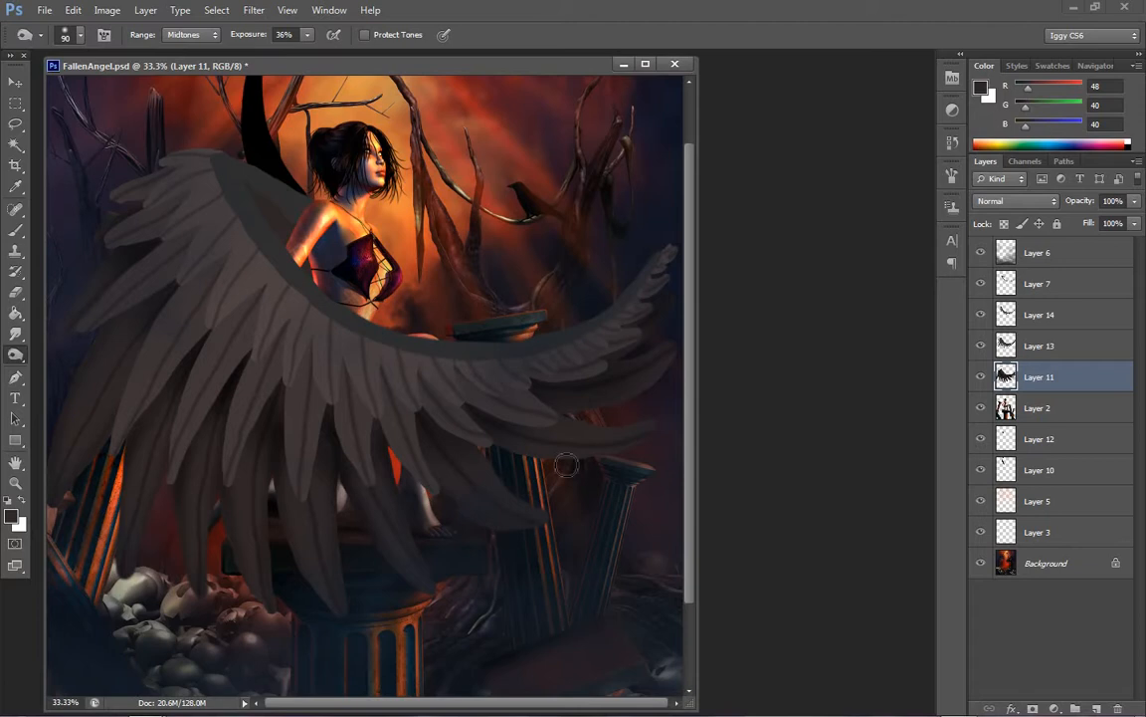
Burn the long feathers on the wing's right side on Layer 11, darkening them out to their tips
{"action": "left_click_drag", "start_coordinate": [420, 386], "coordinate": [544, 513]}
{"action": "mouse_move", "coordinate": [480, 432]}
{"action": "left_mouse_down"}
{"action": "mouse_move", "coordinate": [568, 465]}
{"action": "mouse_move", "coordinate": [651, 443]}
{"action": "left_mouse_up"}
{"action": "left_click_drag", "start_coordinate": [504, 452], "coordinate": [608, 452]}
{"action": "left_click_drag", "start_coordinate": [543, 415], "coordinate": [676, 420]}
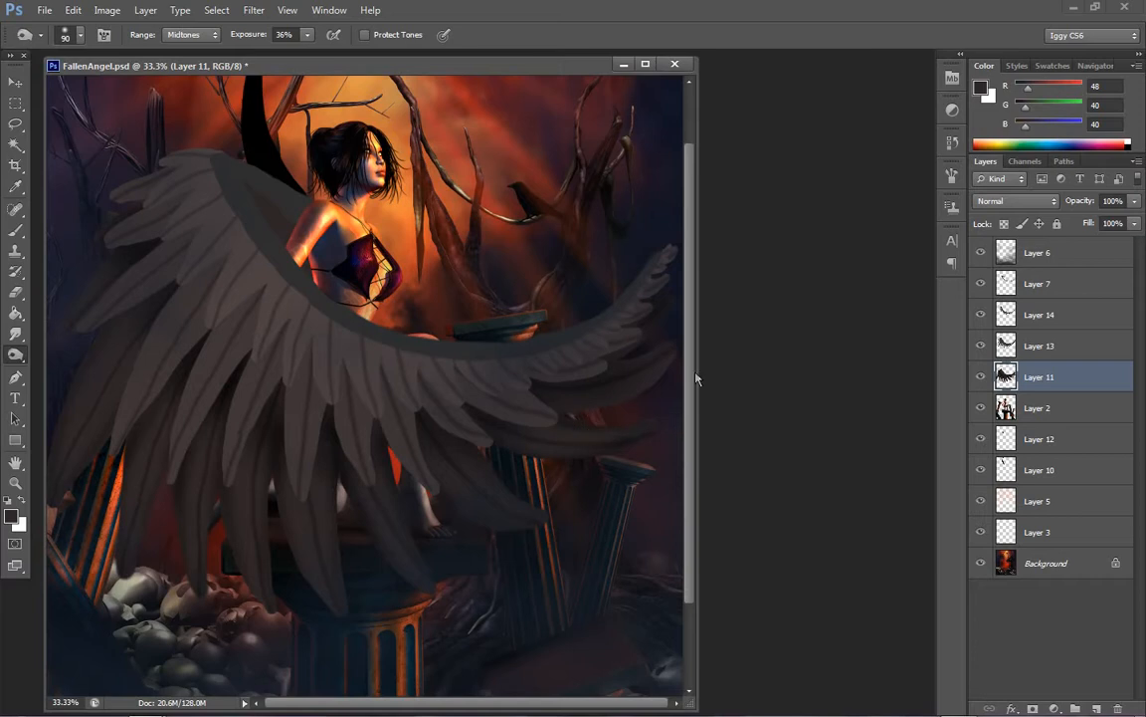
{"action": "mouse_move", "coordinate": [547, 411]}
{"action": "left_mouse_down"}
{"action": "mouse_move", "coordinate": [597, 409]}
{"action": "mouse_move", "coordinate": [697, 348]}
{"action": "left_mouse_up"}
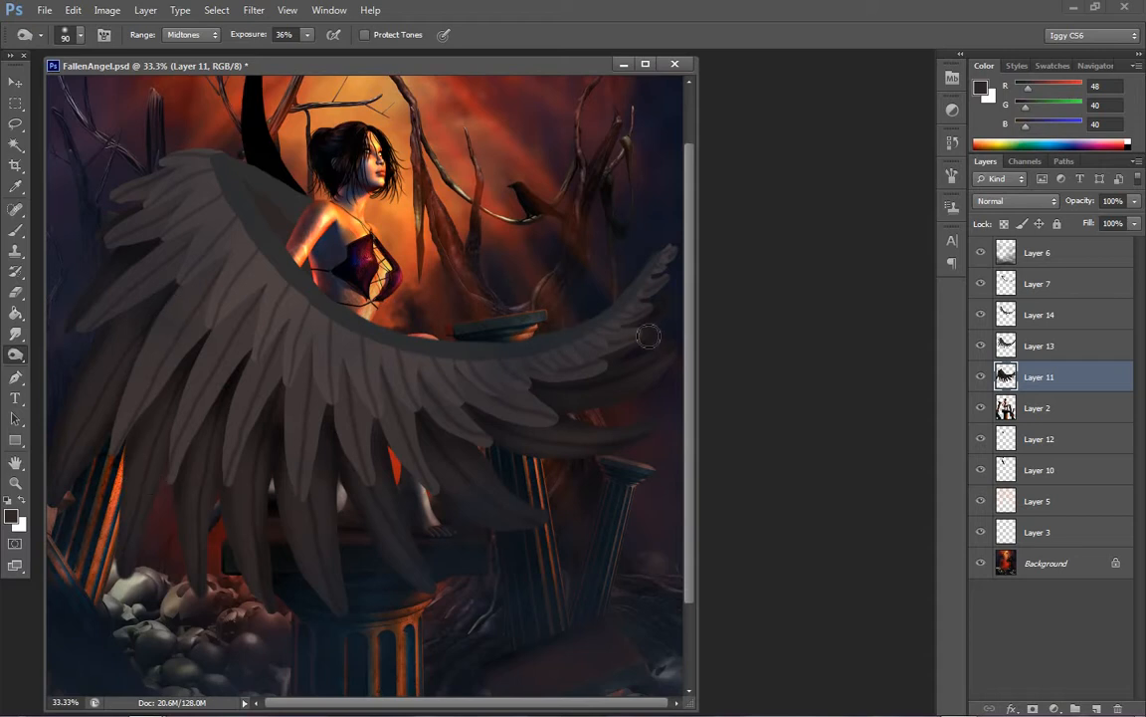
On Layer 13, burn broad shading along the second feather row at size 200, then deepen its left feathers at size 100
{"action": "left_click", "coordinate": [1040, 348]}
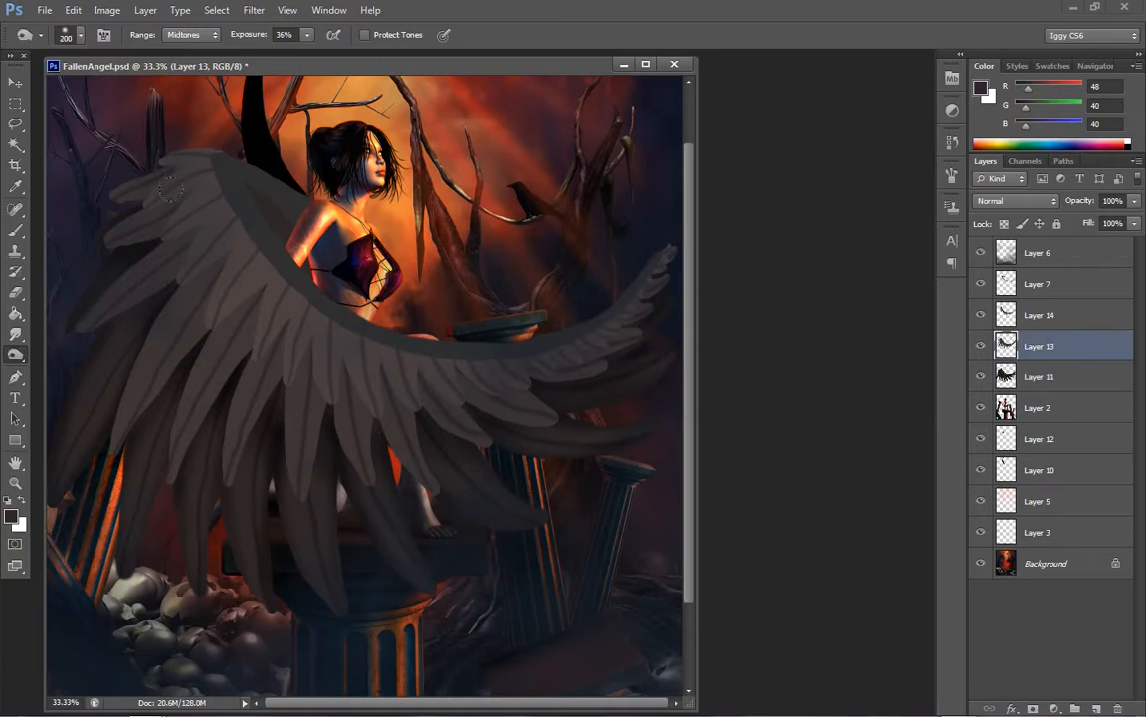
{"action": "mouse_move", "coordinate": [189, 280]}
{"action": "left_mouse_down"}
{"action": "mouse_move", "coordinate": [279, 327]}
{"action": "mouse_move", "coordinate": [286, 359]}
{"action": "mouse_move", "coordinate": [341, 364]}
{"action": "mouse_move", "coordinate": [354, 385]}
{"action": "mouse_move", "coordinate": [464, 371]}
{"action": "left_mouse_up"}
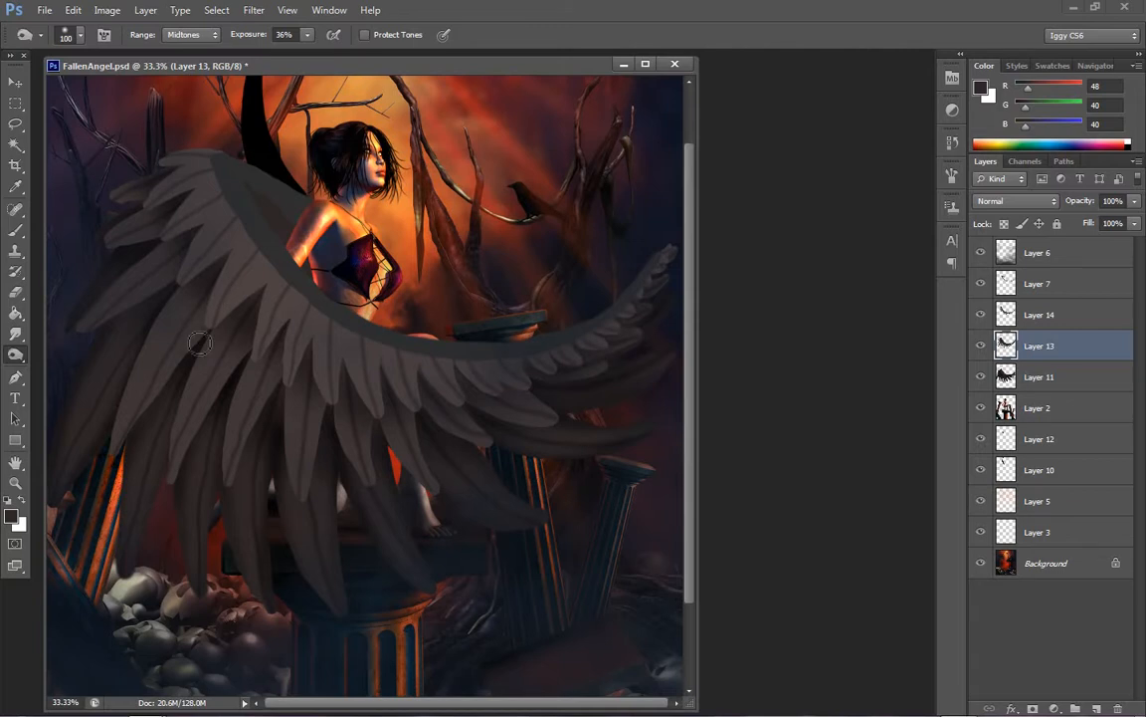
{"action": "left_click_drag", "start_coordinate": [199, 342], "coordinate": [121, 453]}
{"action": "mouse_move", "coordinate": [184, 358]}
{"action": "left_mouse_down"}
{"action": "mouse_move", "coordinate": [189, 281]}
{"action": "mouse_move", "coordinate": [143, 424]}
{"action": "mouse_move", "coordinate": [194, 284]}
{"action": "mouse_move", "coordinate": [175, 225]}
{"action": "left_mouse_up"}
{"action": "mouse_move", "coordinate": [196, 284]}
{"action": "left_mouse_down"}
{"action": "mouse_move", "coordinate": [117, 429]}
{"action": "mouse_move", "coordinate": [159, 364]}
{"action": "mouse_move", "coordinate": [192, 278]}
{"action": "mouse_move", "coordinate": [160, 325]}
{"action": "mouse_move", "coordinate": [116, 461]}
{"action": "mouse_move", "coordinate": [182, 286]}
{"action": "mouse_move", "coordinate": [109, 483]}
{"action": "left_mouse_up"}
{"action": "mouse_move", "coordinate": [241, 323]}
{"action": "left_mouse_down"}
{"action": "mouse_move", "coordinate": [151, 397]}
{"action": "mouse_move", "coordinate": [191, 303]}
{"action": "mouse_move", "coordinate": [265, 370]}
{"action": "left_mouse_up"}
{"action": "mouse_move", "coordinate": [229, 311]}
{"action": "left_mouse_down"}
{"action": "mouse_move", "coordinate": [157, 428]}
{"action": "mouse_move", "coordinate": [156, 458]}
{"action": "left_mouse_up"}
{"action": "left_click_drag", "start_coordinate": [217, 332], "coordinate": [151, 448]}
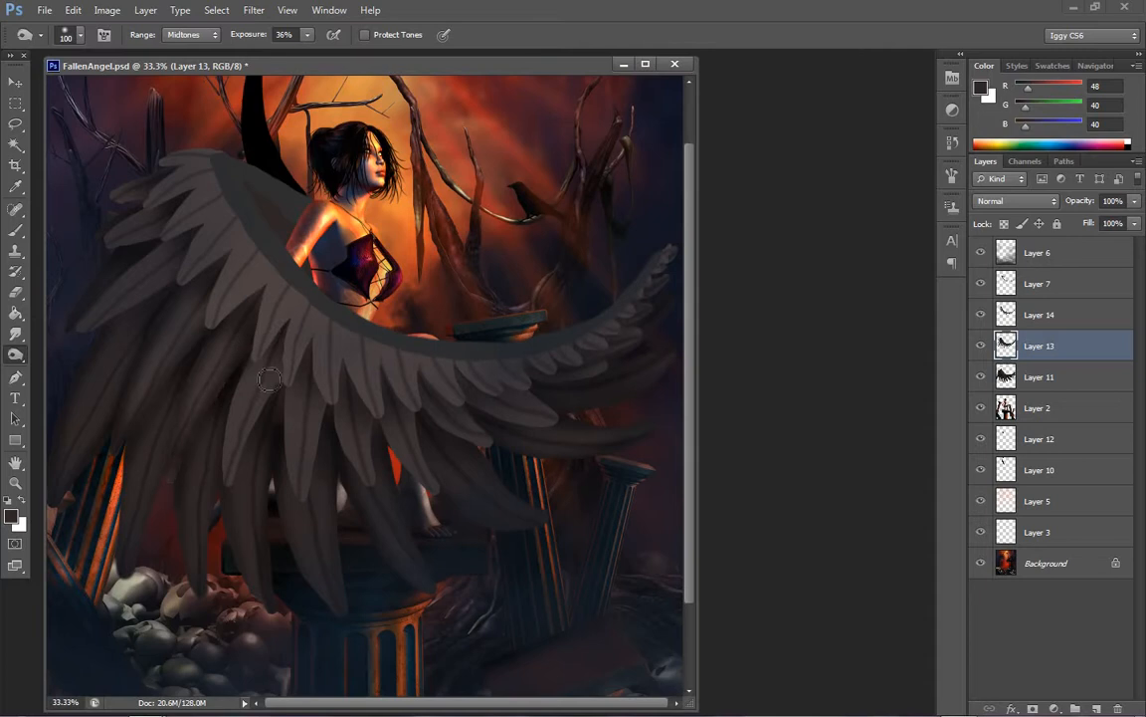
Burn shadows between and down the middle feathers of Layer 13 with the size 100 brush at 36% exposure
{"action": "left_click_drag", "start_coordinate": [257, 361], "coordinate": [217, 468]}
{"action": "left_click_drag", "start_coordinate": [252, 359], "coordinate": [256, 454]}
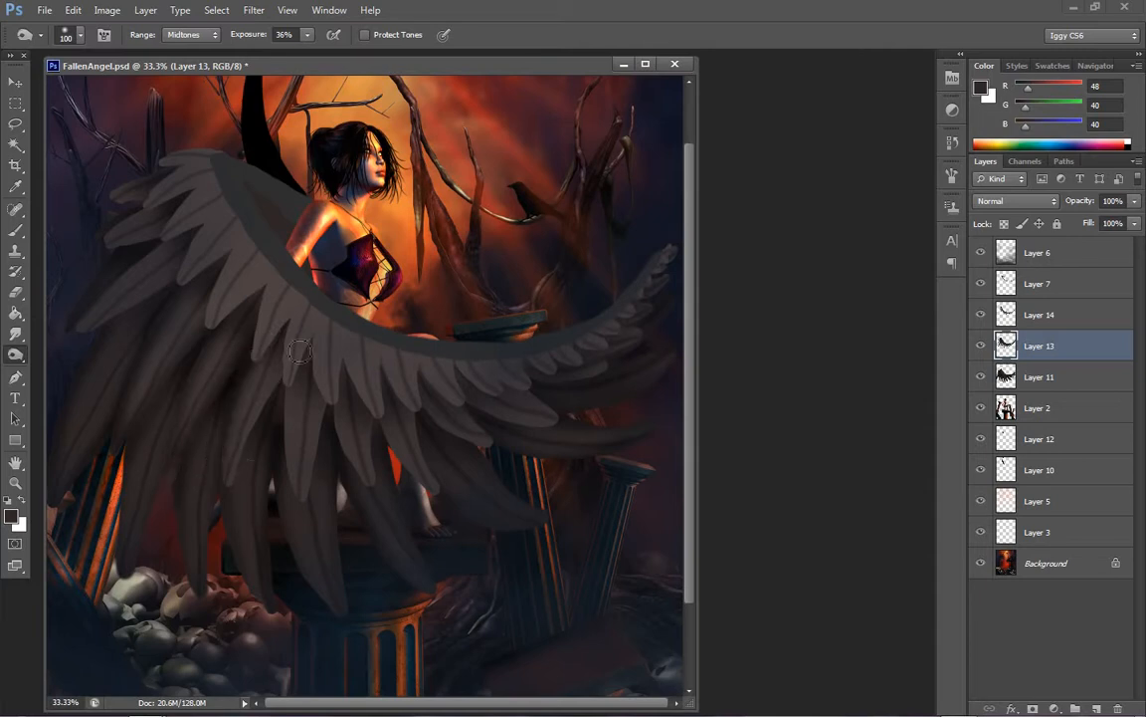
{"action": "left_click_drag", "start_coordinate": [299, 352], "coordinate": [229, 408]}
{"action": "mouse_move", "coordinate": [254, 343]}
{"action": "left_mouse_down"}
{"action": "mouse_move", "coordinate": [203, 443]}
{"action": "mouse_move", "coordinate": [209, 463]}
{"action": "left_mouse_up"}
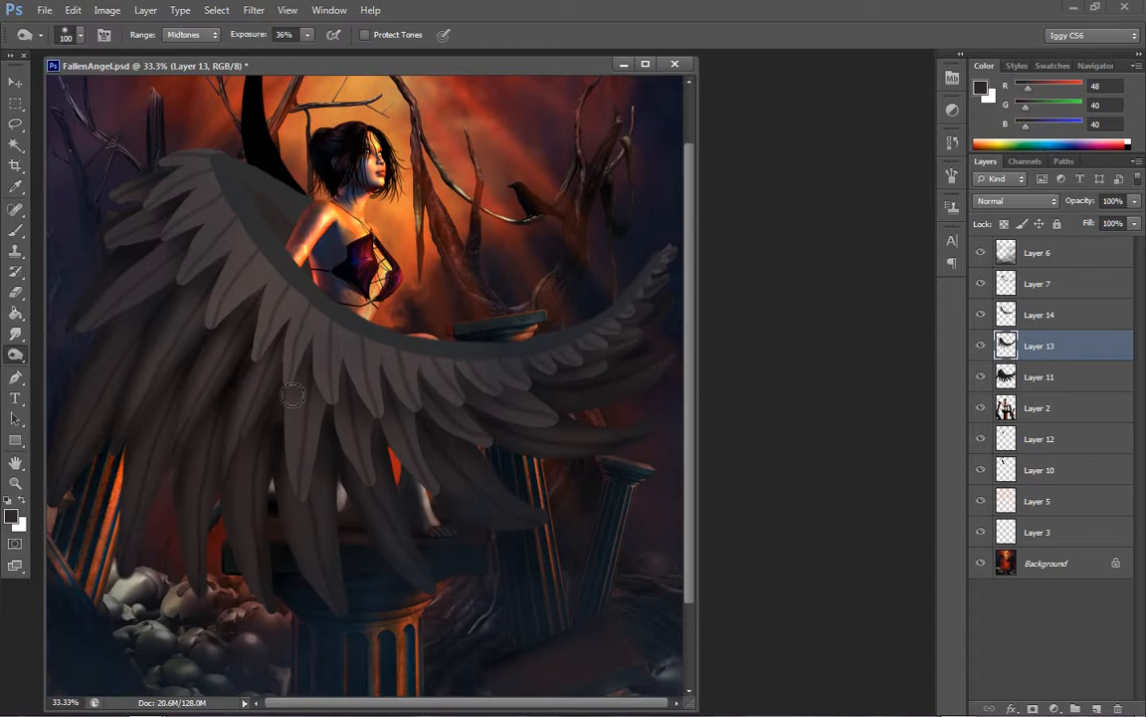
{"action": "mouse_move", "coordinate": [293, 395]}
{"action": "left_mouse_down"}
{"action": "mouse_move", "coordinate": [283, 480]}
{"action": "mouse_move", "coordinate": [296, 515]}
{"action": "left_mouse_up"}
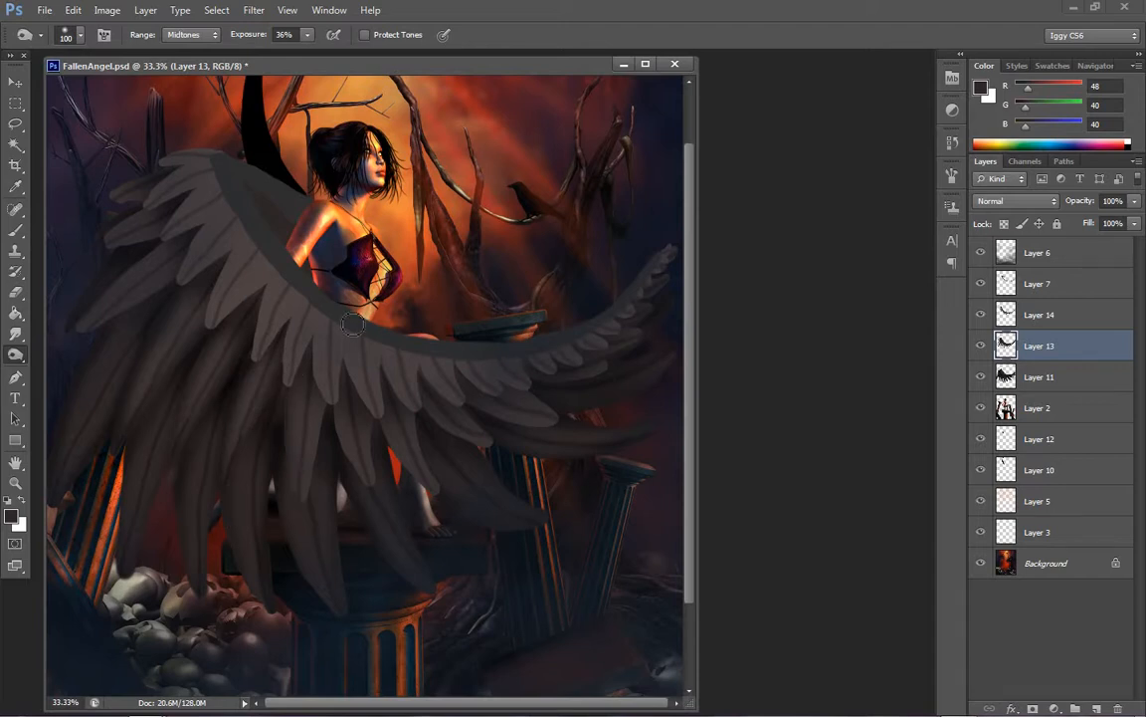
{"action": "left_click_drag", "start_coordinate": [340, 398], "coordinate": [323, 461]}
Reduce the Burn brush to 60 and darken the central feathers of Layer 13 below the short row
{"action": "left_click_drag", "start_coordinate": [332, 405], "coordinate": [315, 538]}
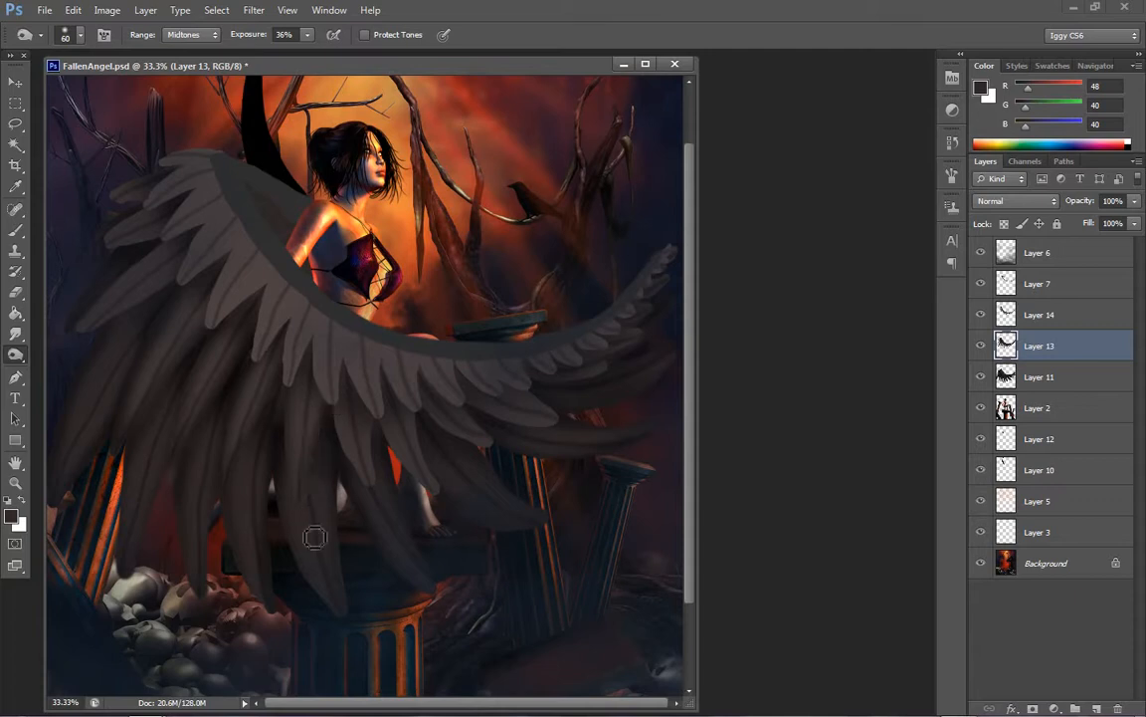
{"action": "left_click_drag", "start_coordinate": [340, 395], "coordinate": [355, 474]}
{"action": "left_click_drag", "start_coordinate": [337, 420], "coordinate": [358, 483]}
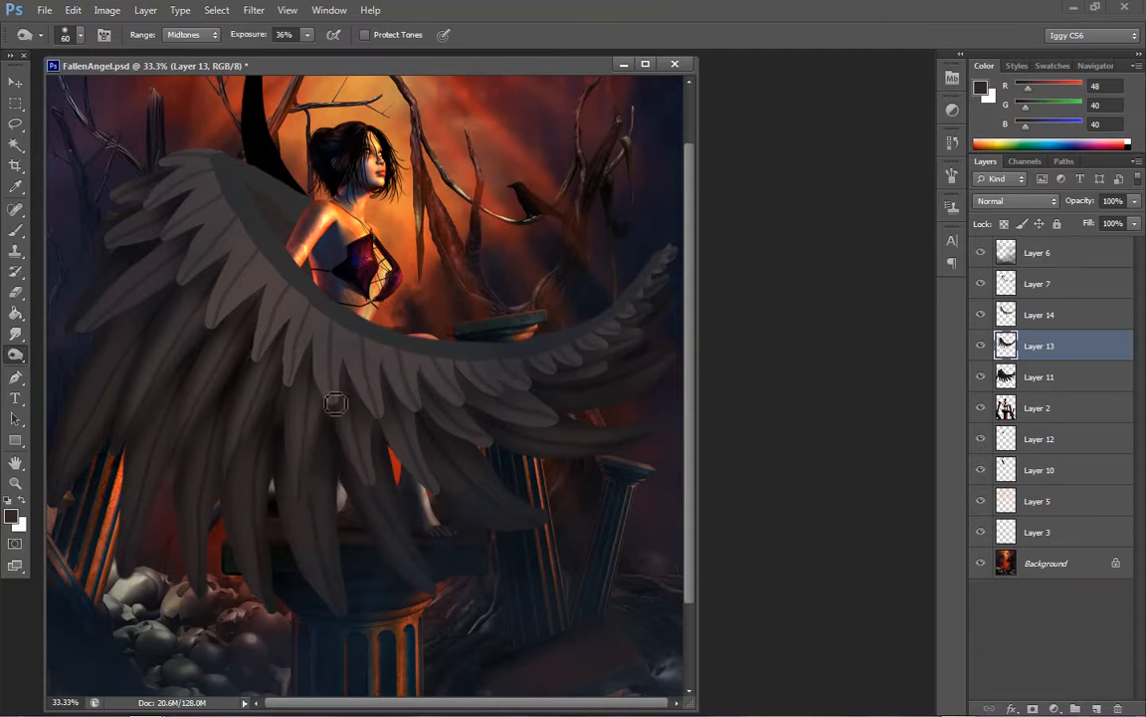
{"action": "mouse_move", "coordinate": [377, 403]}
{"action": "left_mouse_down"}
{"action": "mouse_move", "coordinate": [384, 498]}
{"action": "mouse_move", "coordinate": [379, 415]}
{"action": "mouse_move", "coordinate": [375, 475]}
{"action": "mouse_move", "coordinate": [398, 483]}
{"action": "mouse_move", "coordinate": [401, 405]}
{"action": "mouse_move", "coordinate": [403, 449]}
{"action": "mouse_move", "coordinate": [384, 426]}
{"action": "mouse_move", "coordinate": [438, 501]}
{"action": "left_mouse_up"}
{"action": "left_click_drag", "start_coordinate": [420, 410], "coordinate": [443, 506]}
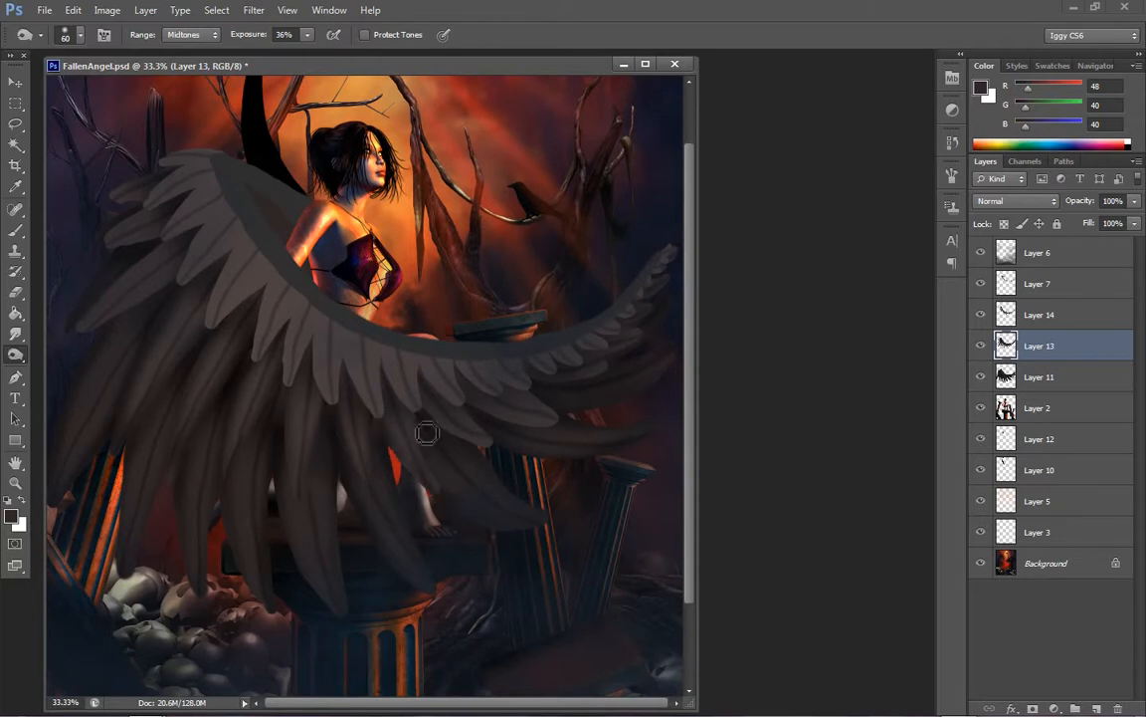
{"action": "left_click_drag", "start_coordinate": [425, 432], "coordinate": [456, 482]}
Burn the upper-left feathers of Layer 13 down to their tips, enlarging the brush from 60 to 90
{"action": "mouse_move", "coordinate": [188, 244]}
{"action": "left_mouse_down"}
{"action": "mouse_move", "coordinate": [114, 292]}
{"action": "mouse_move", "coordinate": [180, 242]}
{"action": "mouse_move", "coordinate": [66, 359]}
{"action": "mouse_move", "coordinate": [191, 285]}
{"action": "mouse_move", "coordinate": [108, 329]}
{"action": "left_mouse_up"}
{"action": "left_click_drag", "start_coordinate": [175, 292], "coordinate": [77, 340]}
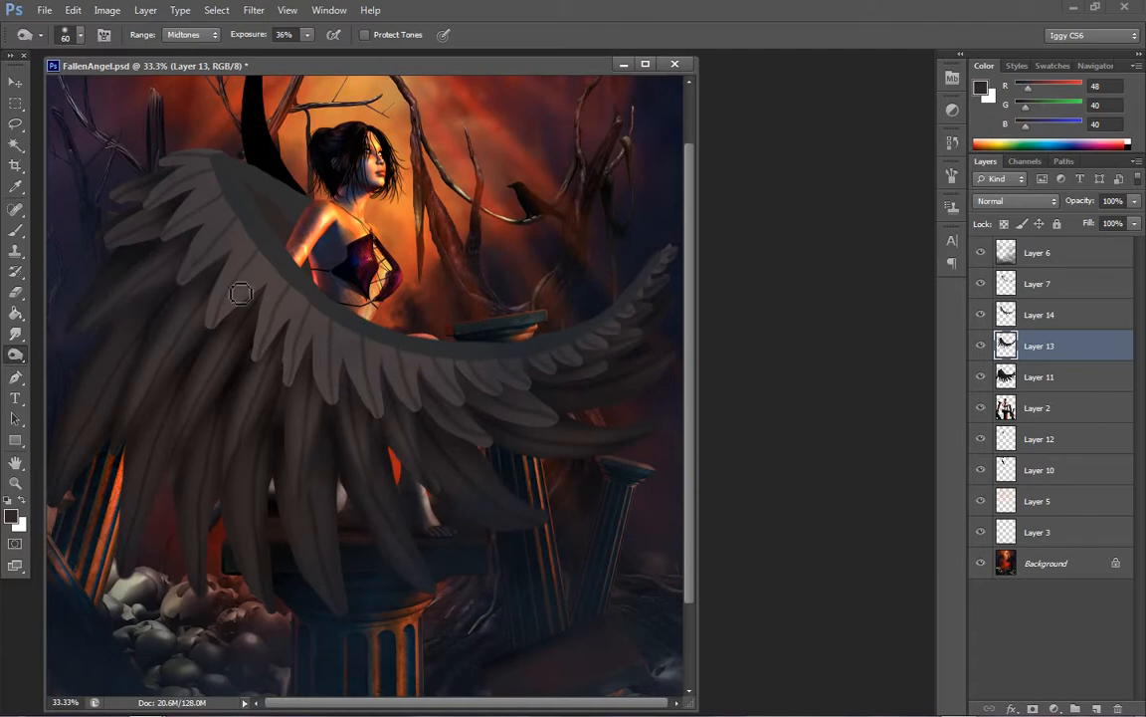
{"action": "key", "text": "bracketright"}
{"action": "key", "text": "bracketright"}
{"action": "key", "text": "bracketright"}
{"action": "key", "text": "bracketright"}
{"action": "key", "text": "bracketright"}
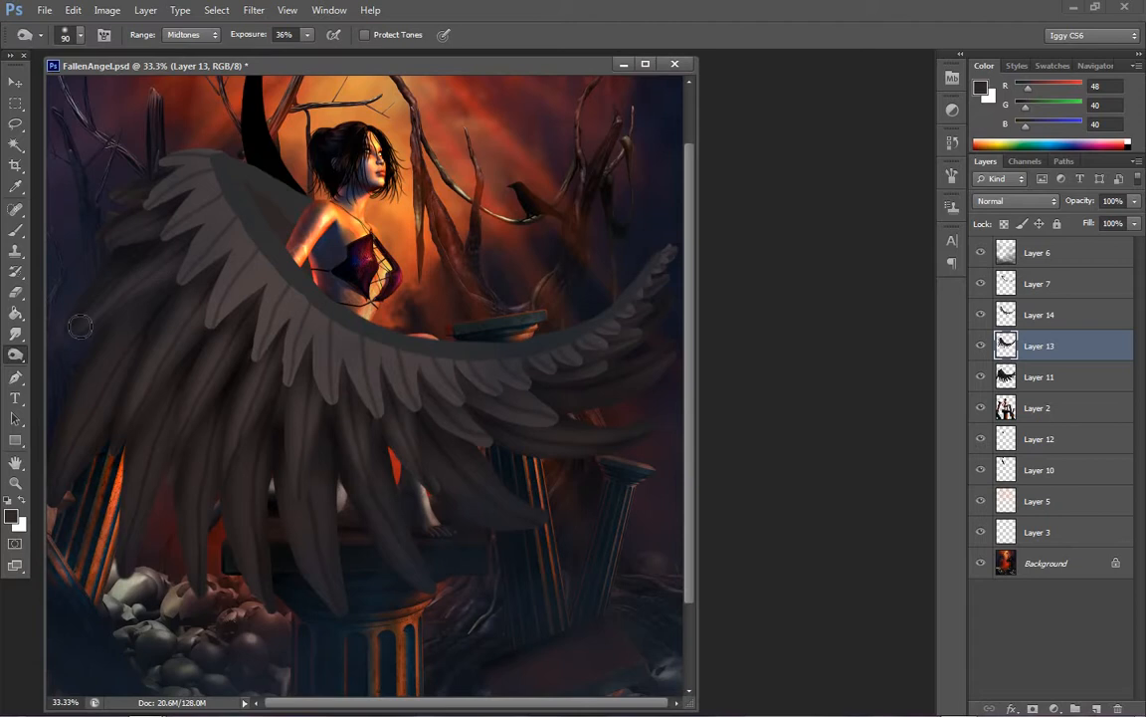
{"action": "key", "text": "bracketright"}
Reduce the Burn brush to 70 and shade the second-row feathers along the right side of Layer 13
{"action": "key", "text": "bracketleft"}
{"action": "key", "text": "bracketleft"}
{"action": "key", "text": "bracketleft"}
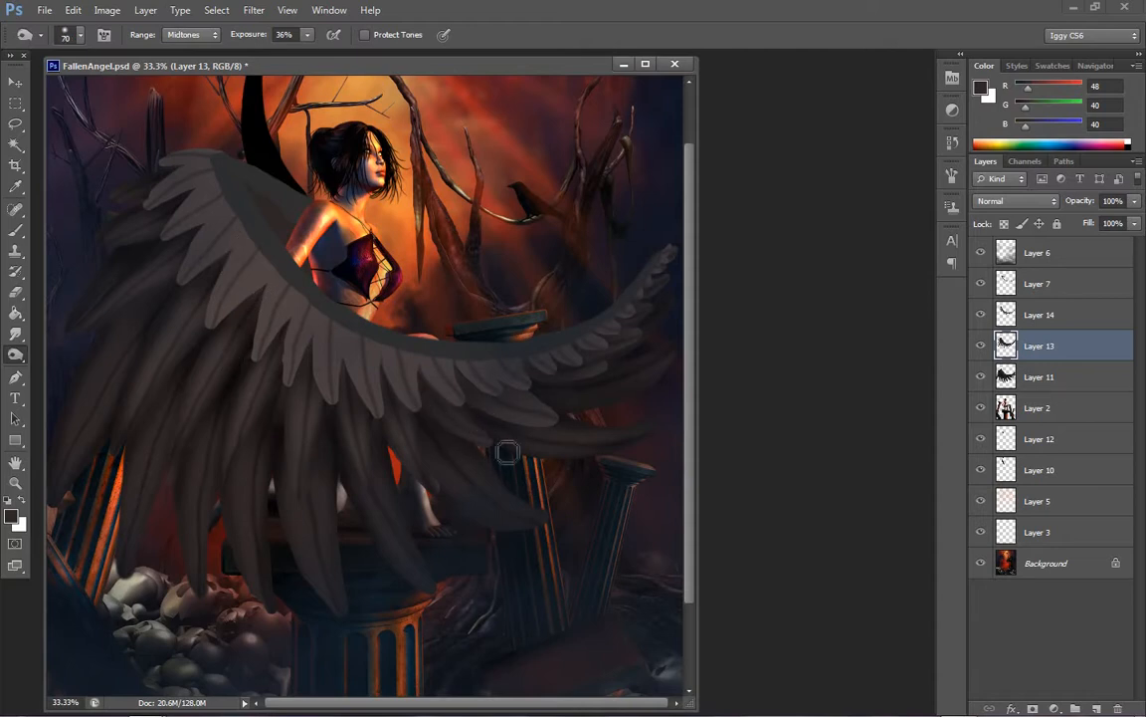
{"action": "mouse_move", "coordinate": [430, 404]}
{"action": "left_mouse_down"}
{"action": "mouse_move", "coordinate": [494, 427]}
{"action": "mouse_move", "coordinate": [464, 398]}
{"action": "mouse_move", "coordinate": [499, 420]}
{"action": "mouse_move", "coordinate": [565, 417]}
{"action": "mouse_move", "coordinate": [561, 403]}
{"action": "mouse_move", "coordinate": [611, 409]}
{"action": "mouse_move", "coordinate": [541, 386]}
{"action": "mouse_move", "coordinate": [653, 333]}
{"action": "mouse_move", "coordinate": [627, 335]}
{"action": "left_mouse_up"}
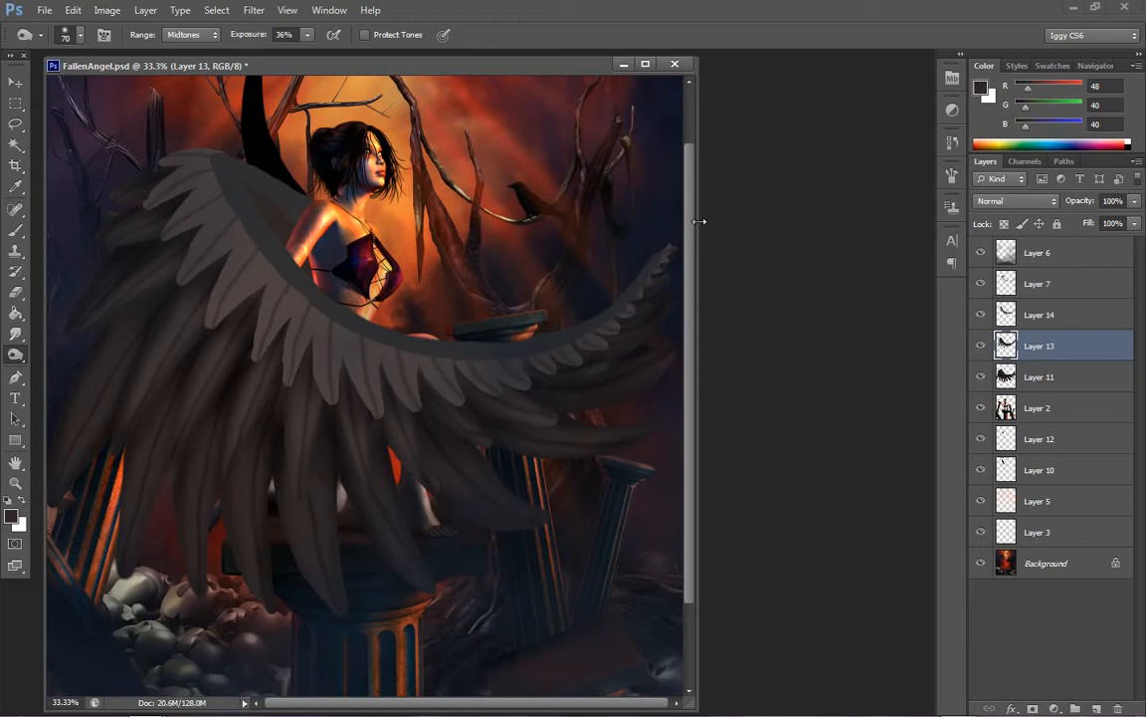
On Layer 14, burn the bases of the short feathers beside the wing's upper bone, using brush sizes 100 and 70
{"action": "key", "text": "bracketright"}
{"action": "key", "text": "bracketright"}
{"action": "key", "text": "bracketright"}
{"action": "left_click", "coordinate": [1055, 315]}
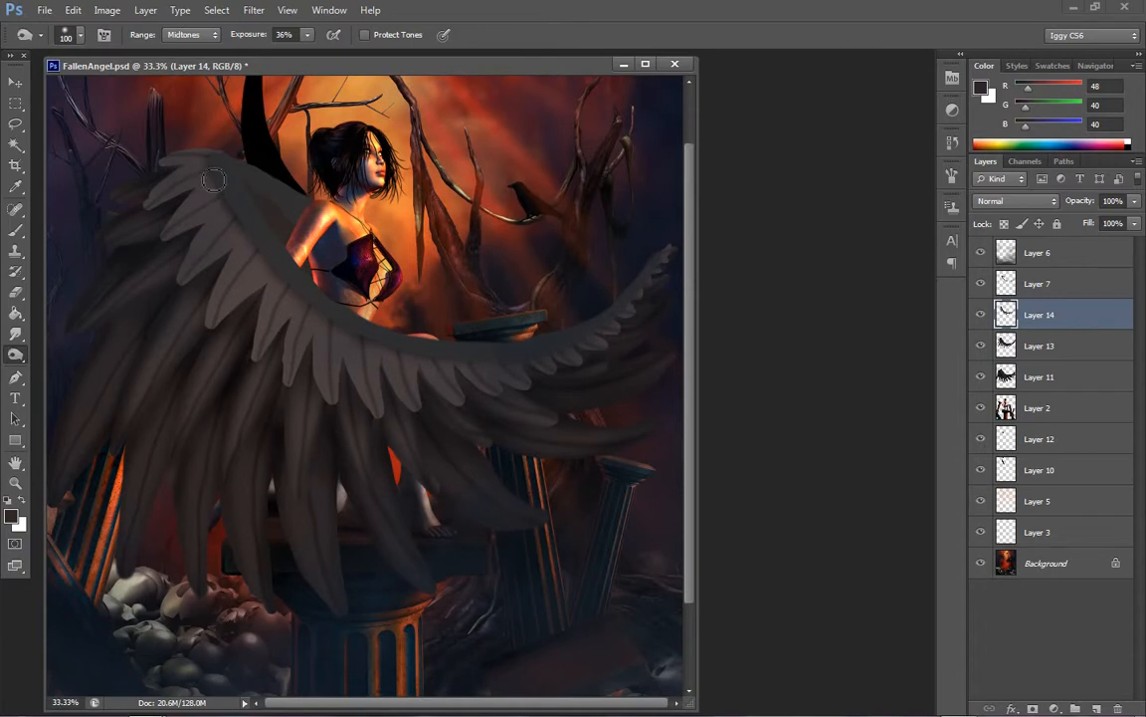
{"action": "key", "text": "bracketleft"}
{"action": "key", "text": "bracketleft"}
{"action": "key", "text": "bracketleft"}
{"action": "key", "text": "bracketleft"}
{"action": "key", "text": "bracketleft"}
{"action": "key", "text": "bracketleft"}
{"action": "key", "text": "bracketleft"}
{"action": "key", "text": "bracketleft"}
{"action": "mouse_move", "coordinate": [212, 187]}
{"action": "left_mouse_down"}
{"action": "mouse_move", "coordinate": [167, 259]}
{"action": "mouse_move", "coordinate": [217, 183]}
{"action": "mouse_move", "coordinate": [194, 206]}
{"action": "mouse_move", "coordinate": [231, 186]}
{"action": "mouse_move", "coordinate": [223, 260]}
{"action": "mouse_move", "coordinate": [227, 215]}
{"action": "mouse_move", "coordinate": [239, 210]}
{"action": "mouse_move", "coordinate": [172, 245]}
{"action": "mouse_move", "coordinate": [221, 228]}
{"action": "left_mouse_up"}
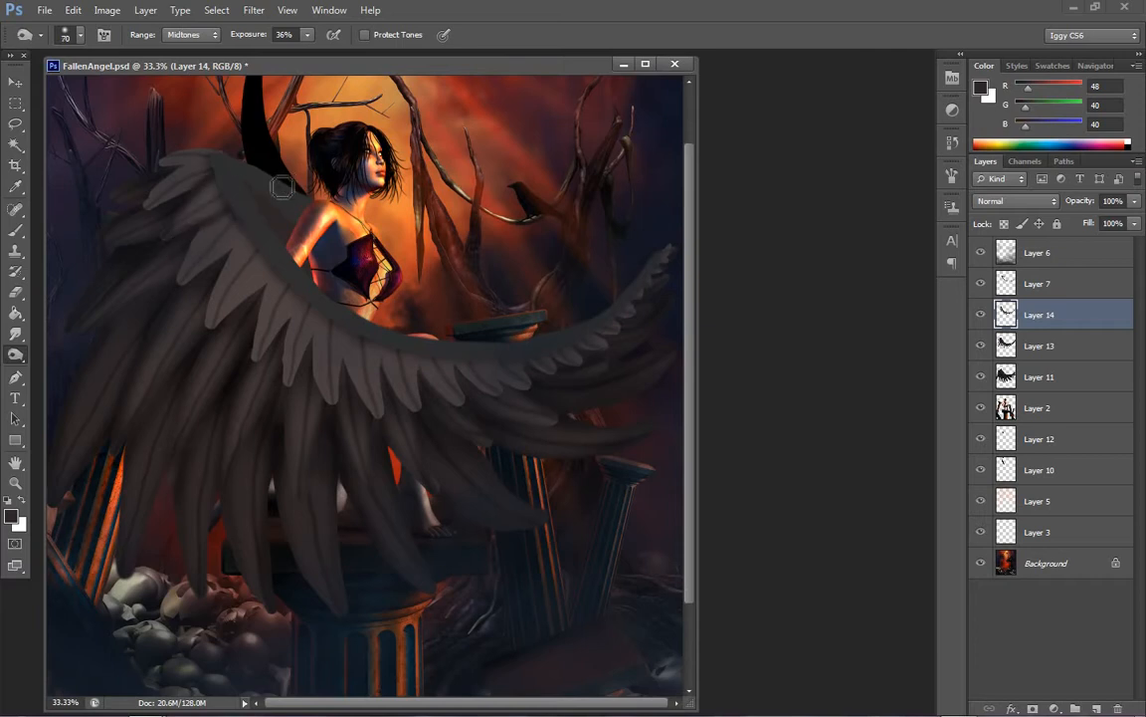
Set the Burn brush to 80 and shade the short feathers on the left side of Layer 14
{"action": "key", "text": "bracketright"}
{"action": "key", "text": "bracketright"}
{"action": "key", "text": "bracketright"}
{"action": "key", "text": "bracketright"}
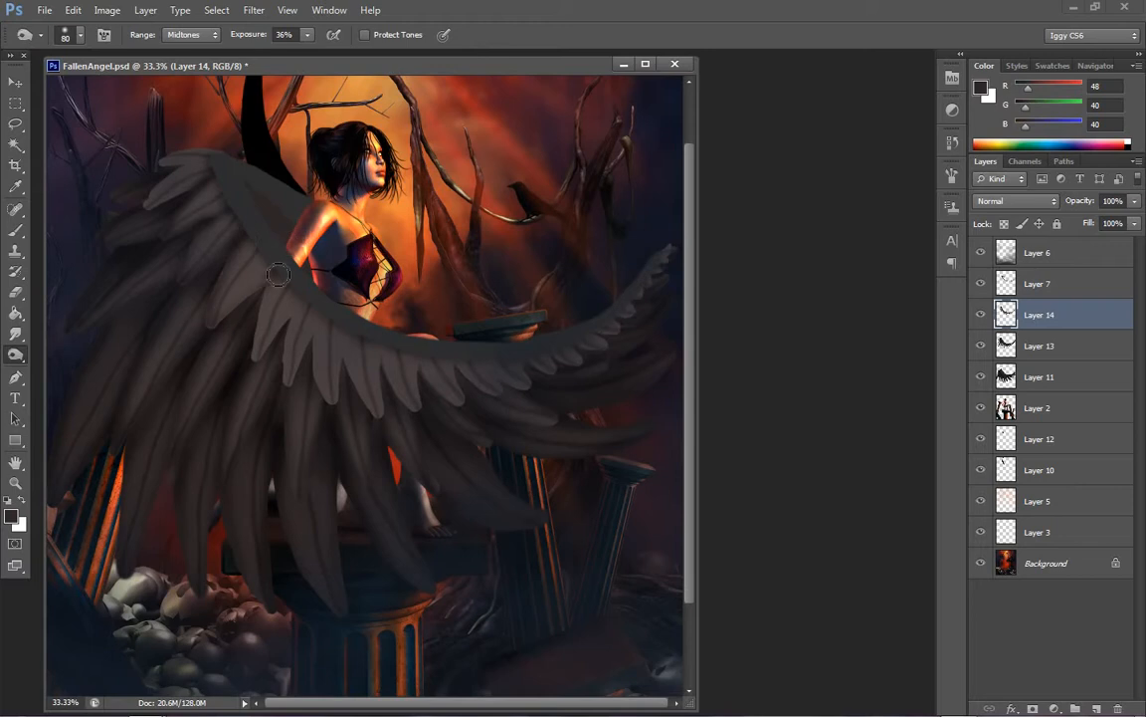
{"action": "left_click_drag", "start_coordinate": [250, 253], "coordinate": [216, 321]}
{"action": "left_click_drag", "start_coordinate": [272, 291], "coordinate": [258, 367]}
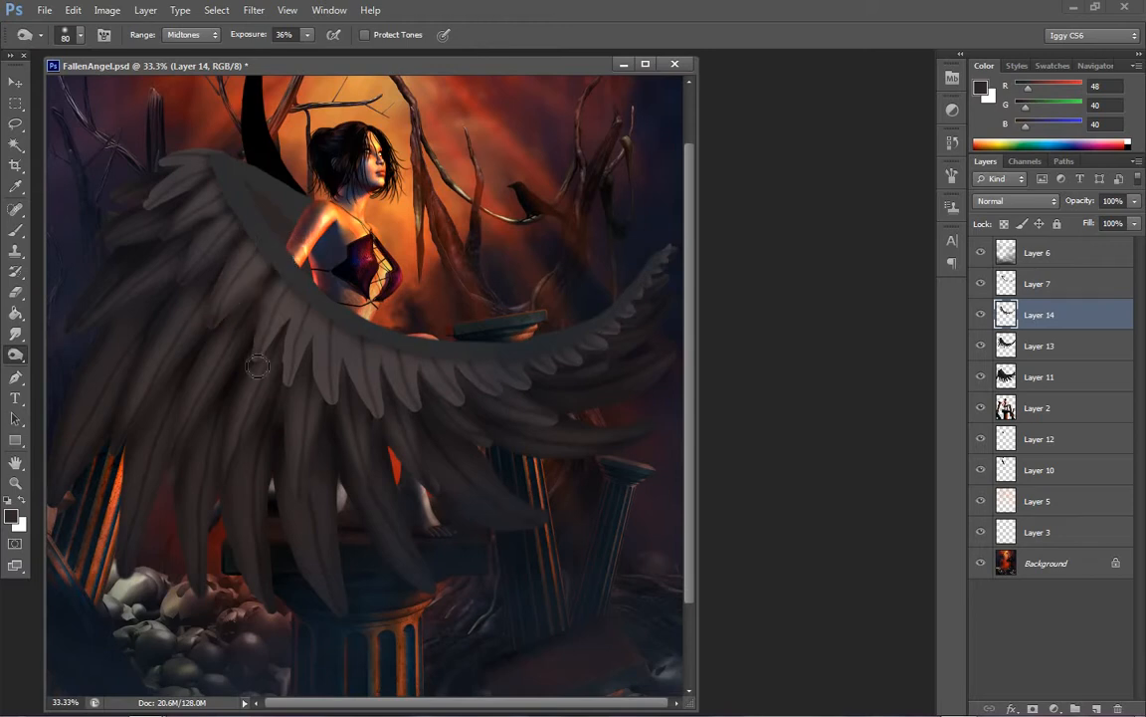
{"action": "left_click_drag", "start_coordinate": [309, 297], "coordinate": [259, 370]}
{"action": "left_click_drag", "start_coordinate": [272, 277], "coordinate": [230, 332]}
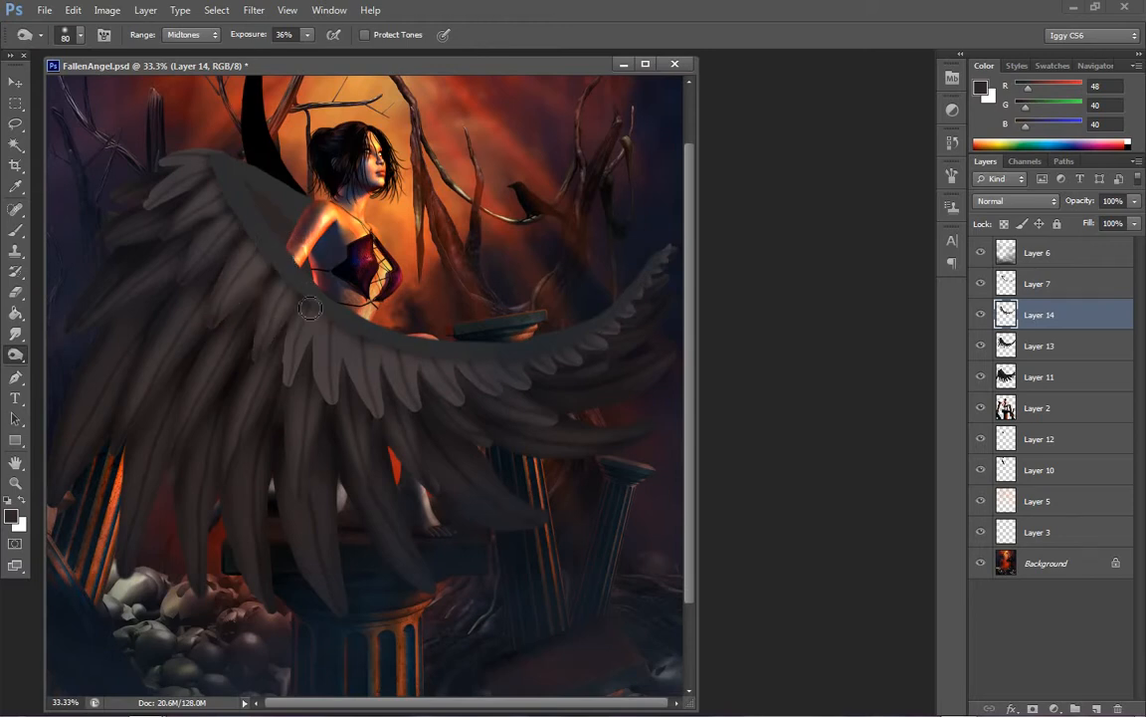
Burn shadows from the bone down the central short feathers of Layer 14 with the size 80 brush
{"action": "left_click_drag", "start_coordinate": [279, 278], "coordinate": [259, 349]}
{"action": "mouse_move", "coordinate": [303, 298]}
{"action": "left_mouse_down"}
{"action": "mouse_move", "coordinate": [290, 397]}
{"action": "mouse_move", "coordinate": [261, 356]}
{"action": "mouse_move", "coordinate": [266, 342]}
{"action": "mouse_move", "coordinate": [324, 412]}
{"action": "left_mouse_up"}
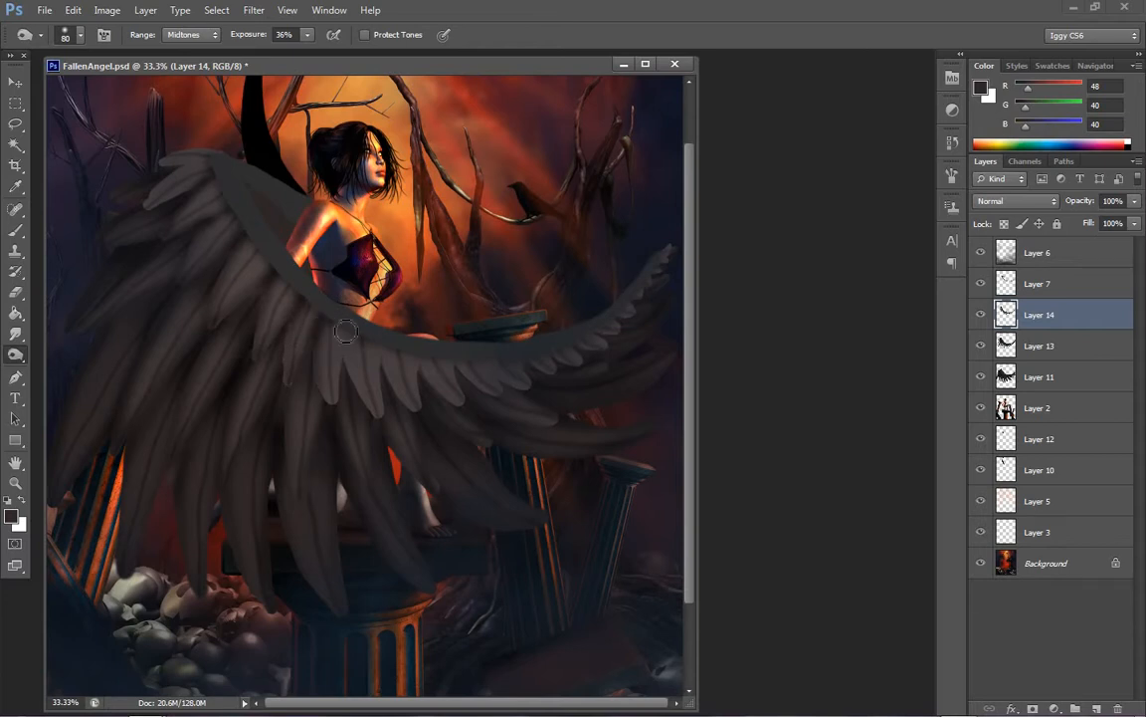
{"action": "mouse_move", "coordinate": [313, 300]}
{"action": "left_mouse_down"}
{"action": "mouse_move", "coordinate": [308, 356]}
{"action": "mouse_move", "coordinate": [348, 380]}
{"action": "left_mouse_up"}
{"action": "left_click_drag", "start_coordinate": [351, 337], "coordinate": [386, 430]}
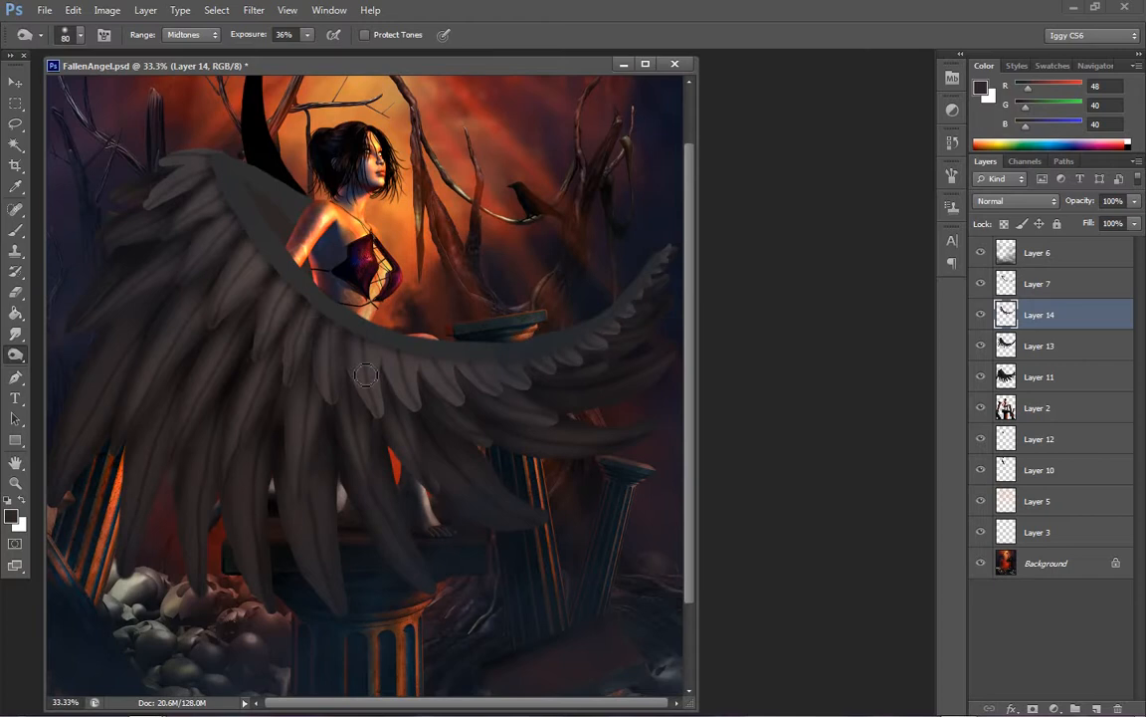
{"action": "left_click_drag", "start_coordinate": [370, 376], "coordinate": [400, 428]}
{"action": "left_click_drag", "start_coordinate": [385, 344], "coordinate": [386, 430]}
{"action": "mouse_move", "coordinate": [387, 376]}
{"action": "left_mouse_down"}
{"action": "mouse_move", "coordinate": [402, 407]}
{"action": "mouse_move", "coordinate": [462, 417]}
{"action": "left_mouse_up"}
{"action": "left_click_drag", "start_coordinate": [459, 368], "coordinate": [481, 416]}
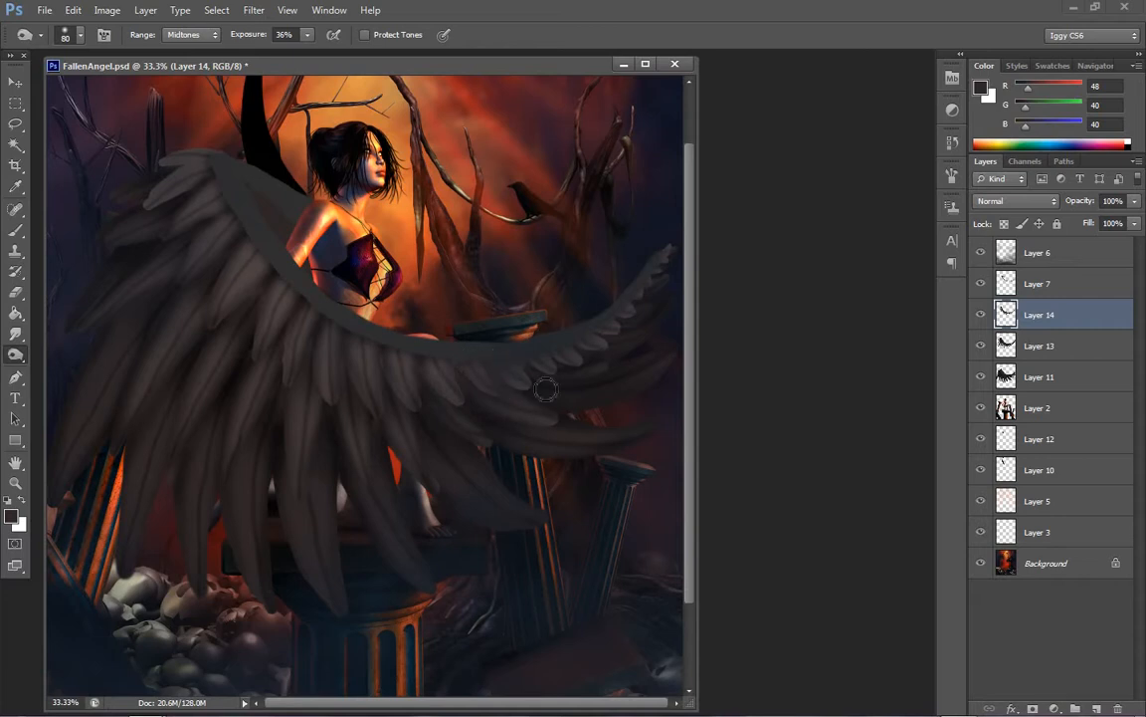
Burn the short feathers toward the wing's right tip and at its upper-left corner on Layer 14
{"action": "mouse_move", "coordinate": [490, 370]}
{"action": "left_mouse_down"}
{"action": "mouse_move", "coordinate": [542, 386]}
{"action": "mouse_move", "coordinate": [571, 365]}
{"action": "mouse_move", "coordinate": [542, 366]}
{"action": "mouse_move", "coordinate": [593, 372]}
{"action": "mouse_move", "coordinate": [565, 358]}
{"action": "mouse_move", "coordinate": [556, 374]}
{"action": "mouse_move", "coordinate": [598, 359]}
{"action": "mouse_move", "coordinate": [553, 353]}
{"action": "mouse_move", "coordinate": [600, 369]}
{"action": "mouse_move", "coordinate": [576, 348]}
{"action": "mouse_move", "coordinate": [631, 351]}
{"action": "mouse_move", "coordinate": [585, 348]}
{"action": "mouse_move", "coordinate": [627, 316]}
{"action": "left_mouse_up"}
{"action": "left_click_drag", "start_coordinate": [671, 243], "coordinate": [655, 287]}
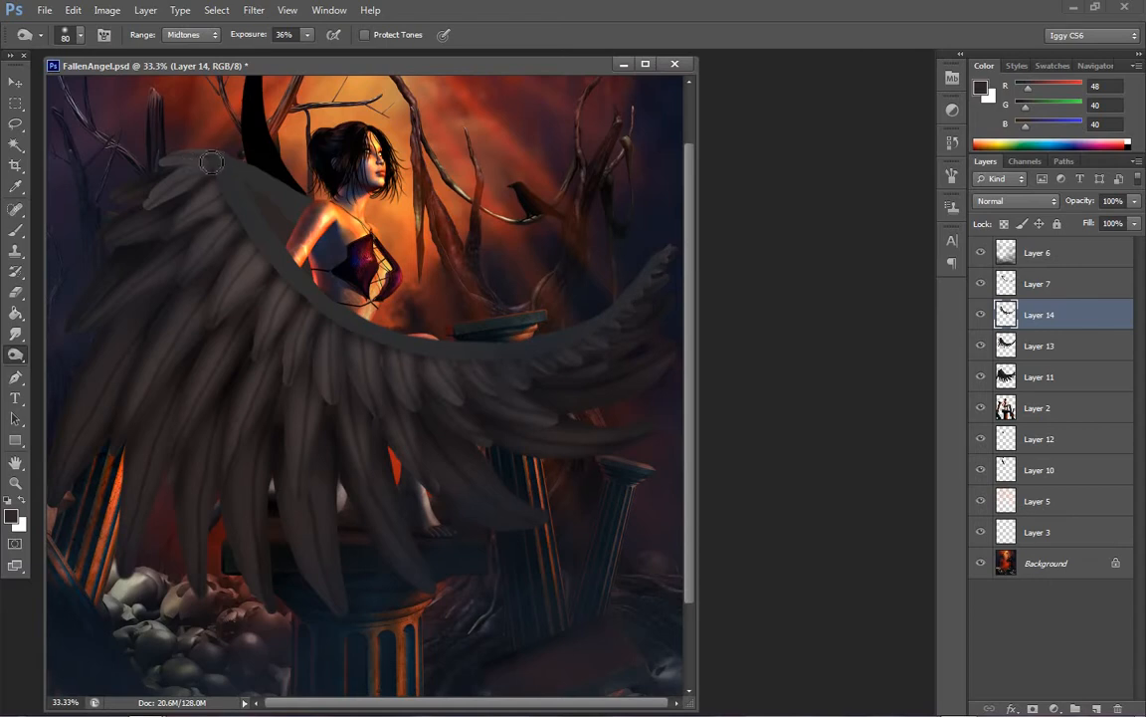
{"action": "mouse_move", "coordinate": [212, 163]}
{"action": "left_mouse_down"}
{"action": "mouse_move", "coordinate": [145, 216]}
{"action": "mouse_move", "coordinate": [218, 182]}
{"action": "mouse_move", "coordinate": [155, 216]}
{"action": "mouse_move", "coordinate": [214, 182]}
{"action": "mouse_move", "coordinate": [172, 204]}
{"action": "mouse_move", "coordinate": [228, 147]}
{"action": "mouse_move", "coordinate": [167, 154]}
{"action": "mouse_move", "coordinate": [220, 151]}
{"action": "mouse_move", "coordinate": [151, 170]}
{"action": "mouse_move", "coordinate": [213, 152]}
{"action": "mouse_move", "coordinate": [167, 159]}
{"action": "mouse_move", "coordinate": [147, 207]}
{"action": "left_mouse_up"}
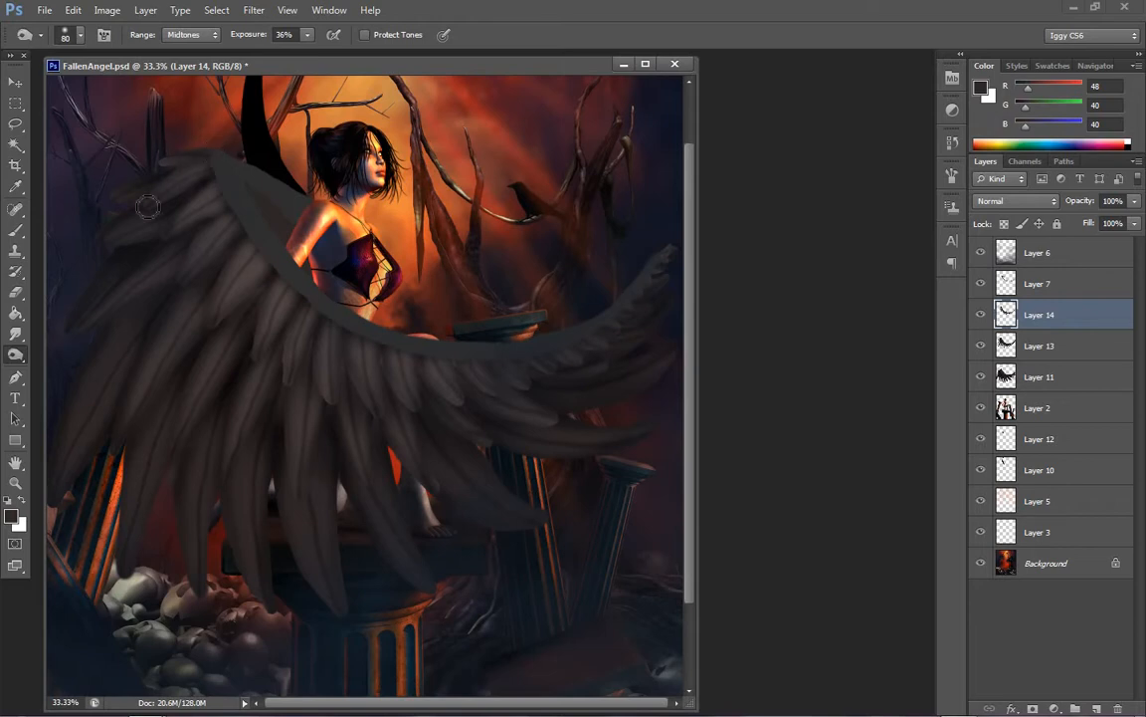
On Layer 12, burn the inner wing section behind the shoulder at 36% exposure, starting with a size 100 brush
{"action": "key", "text": "z"}
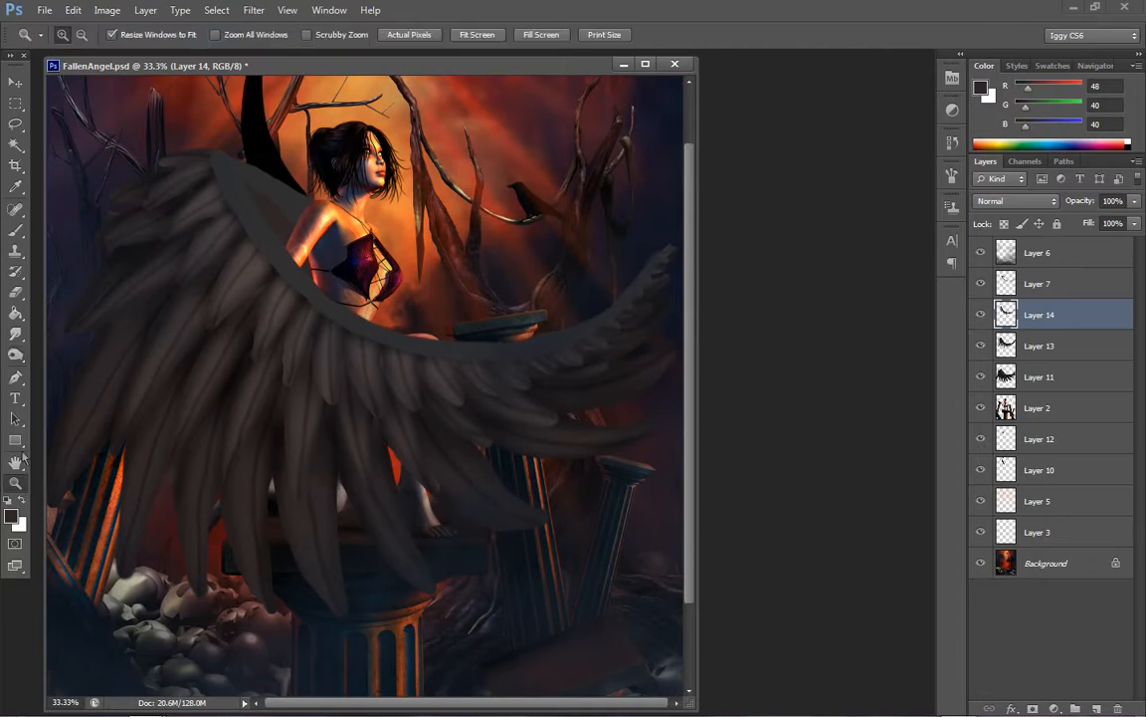
{"action": "left_click", "coordinate": [189, 397]}
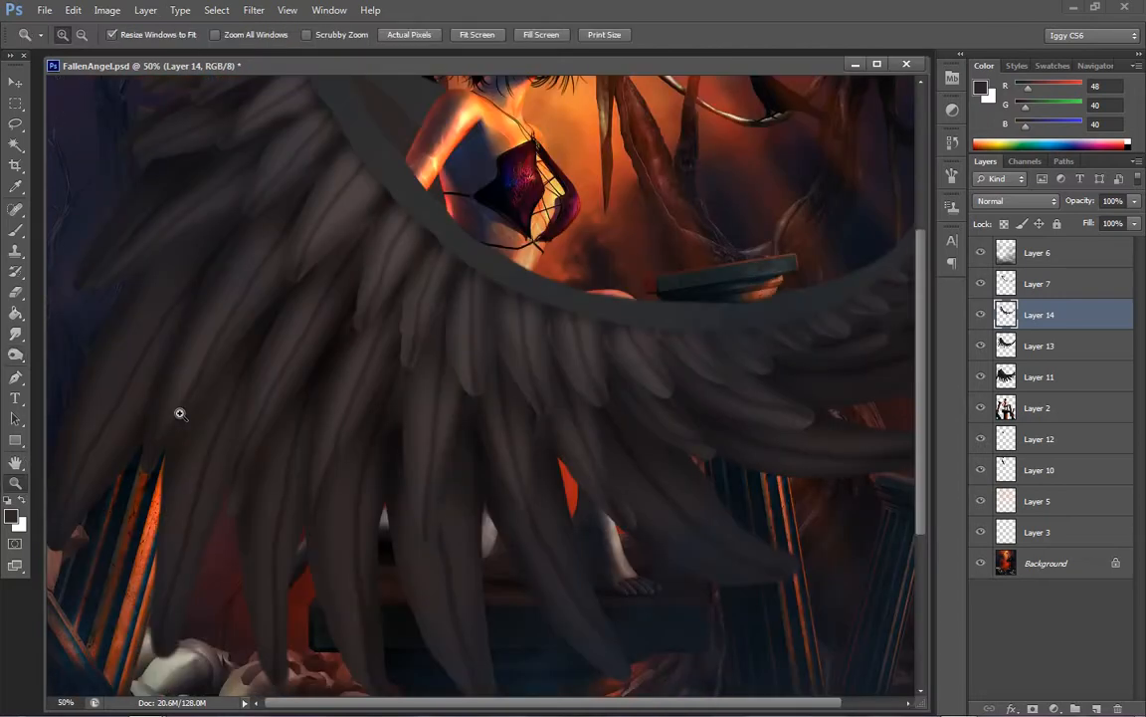
{"action": "right_click", "coordinate": [306, 366]}
{"action": "left_click", "coordinate": [364, 379]}
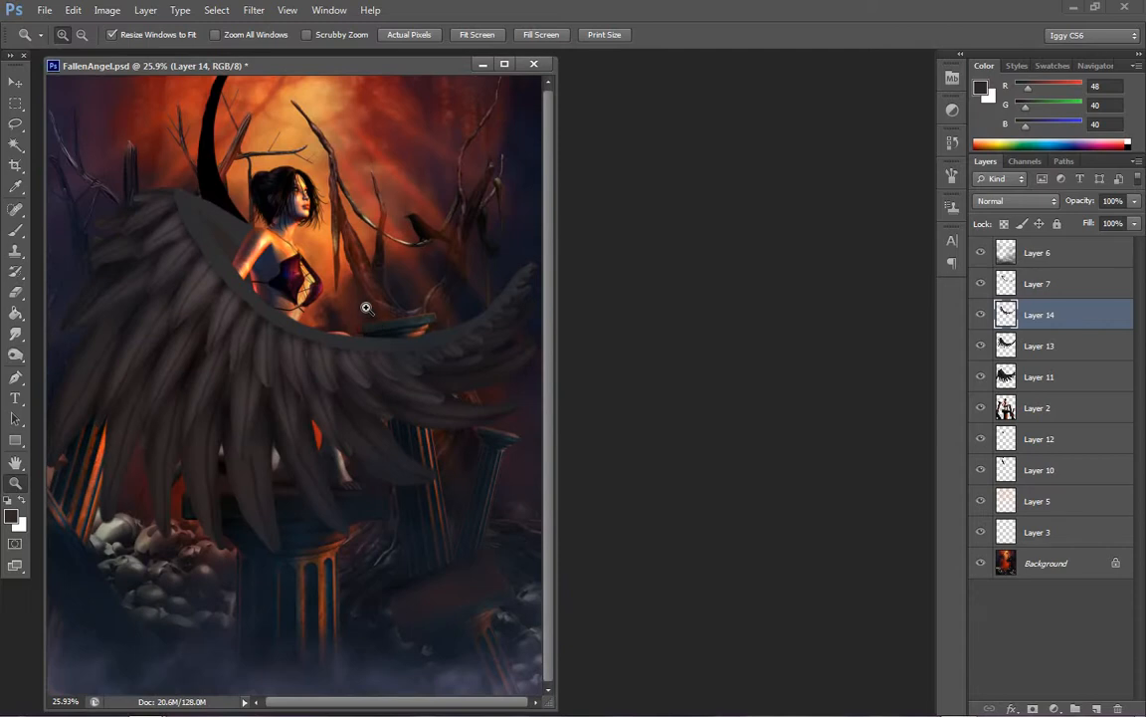
{"action": "left_click", "coordinate": [219, 268]}
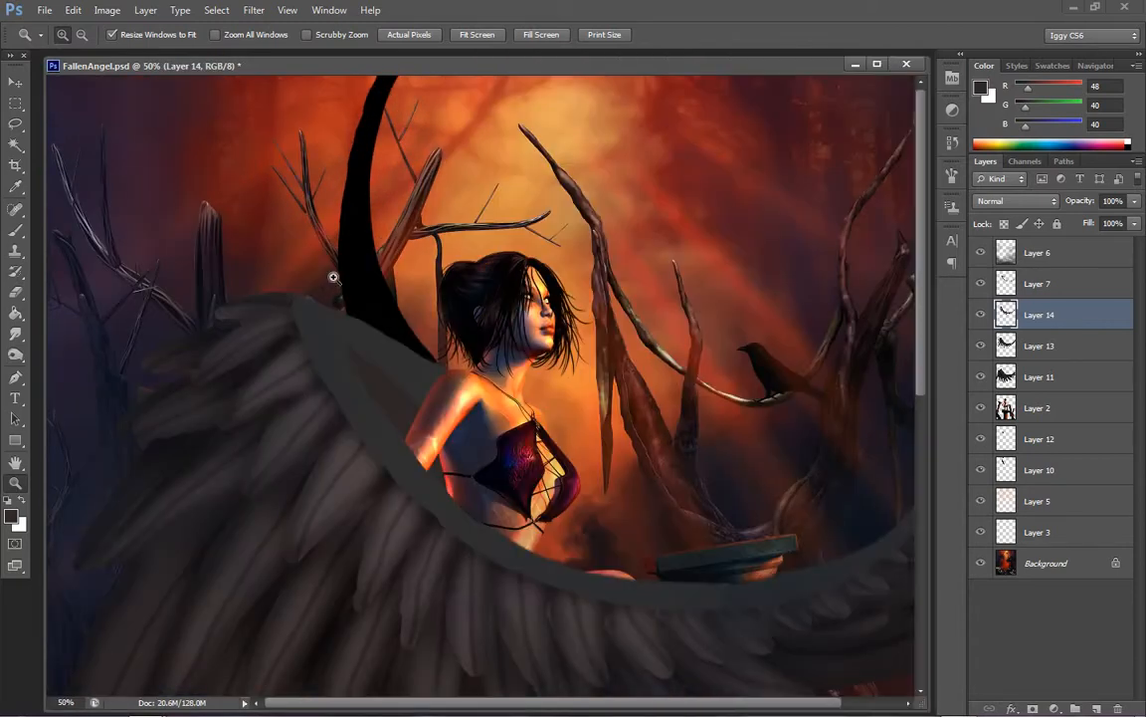
{"action": "left_click", "coordinate": [1045, 439]}
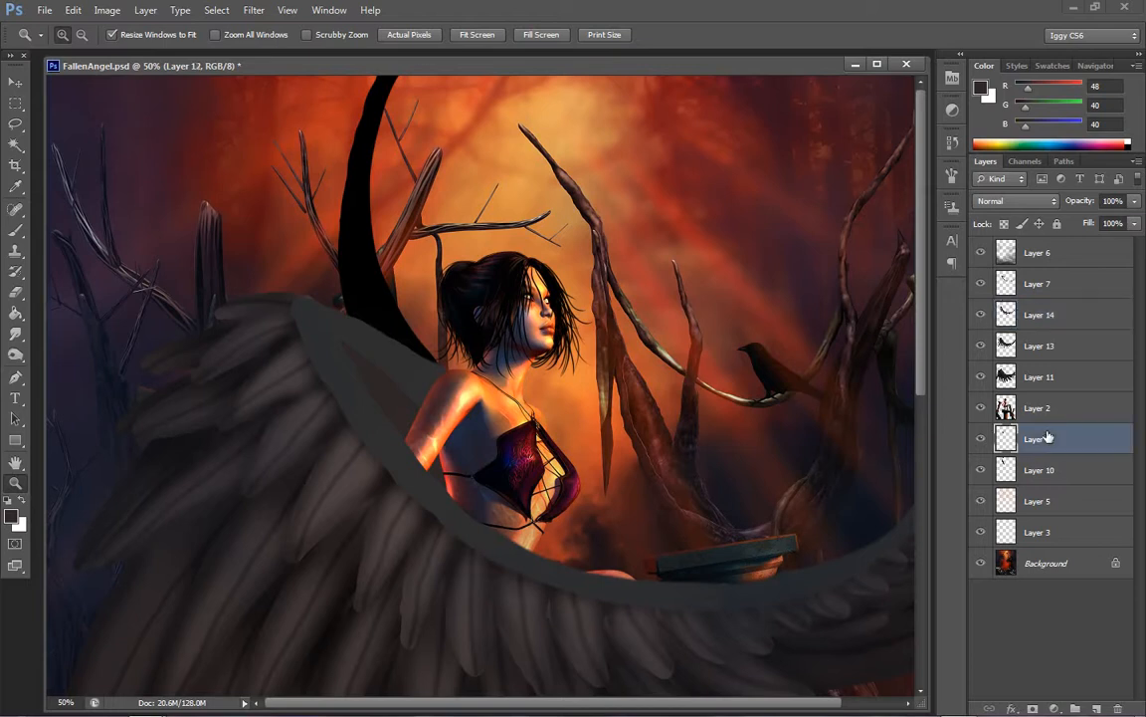
{"action": "left_click", "coordinate": [15, 356]}
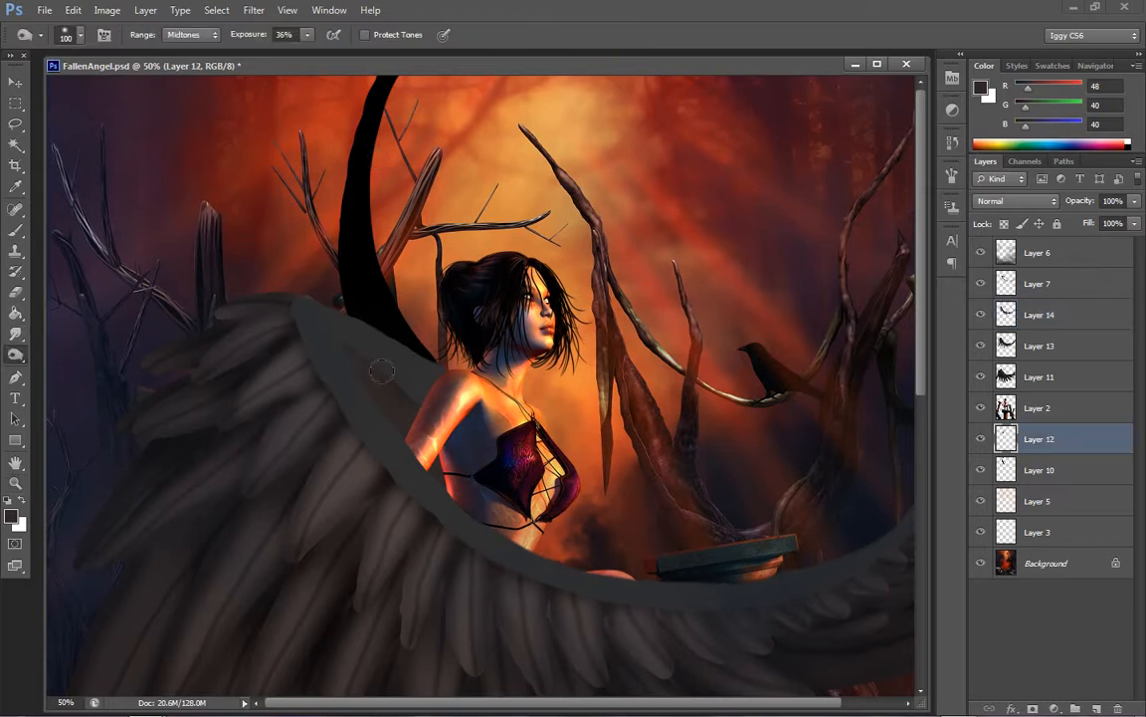
{"action": "left_click_drag", "start_coordinate": [382, 371], "coordinate": [408, 415]}
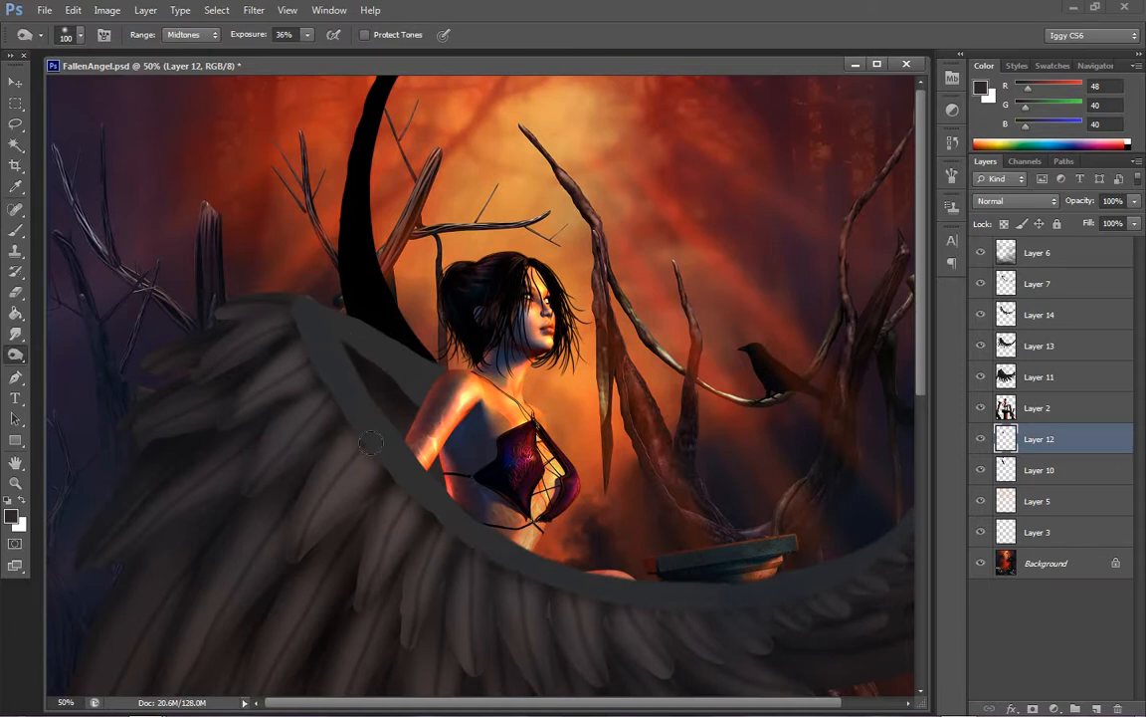
{"action": "key", "text": "bracketleft"}
{"action": "key", "text": "bracketleft"}
{"action": "key", "text": "bracketleft"}
{"action": "key", "text": "bracketleft"}
{"action": "key", "text": "bracketleft"}
{"action": "key", "text": "bracketleft"}
{"action": "key", "text": "bracketleft"}
{"action": "key", "text": "bracketright"}
{"action": "key", "text": "bracketright"}
{"action": "key", "text": "bracketright"}
{"action": "key", "text": "bracketright"}
{"action": "key", "text": "bracketright"}
{"action": "key", "text": "bracketright"}
{"action": "key", "text": "bracketright"}
{"action": "key", "text": "bracketright"}
{"action": "key", "text": "z"}
{"action": "right_click", "coordinate": [562, 336]}
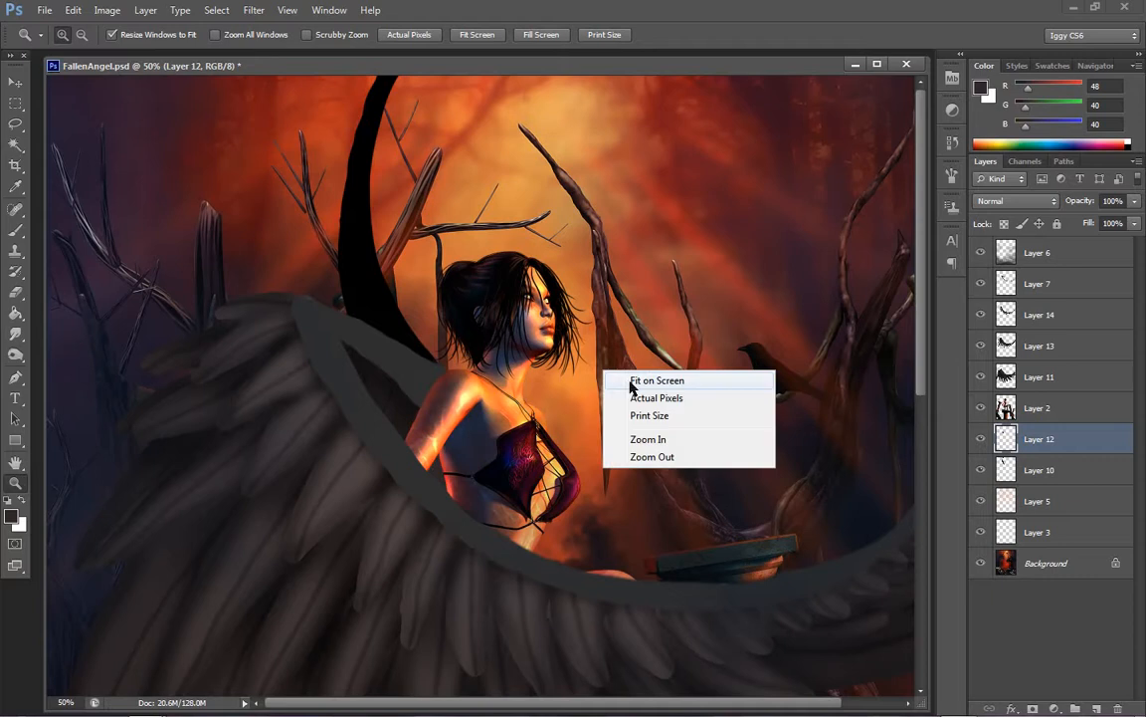
{"action": "left_click", "coordinate": [597, 345]}
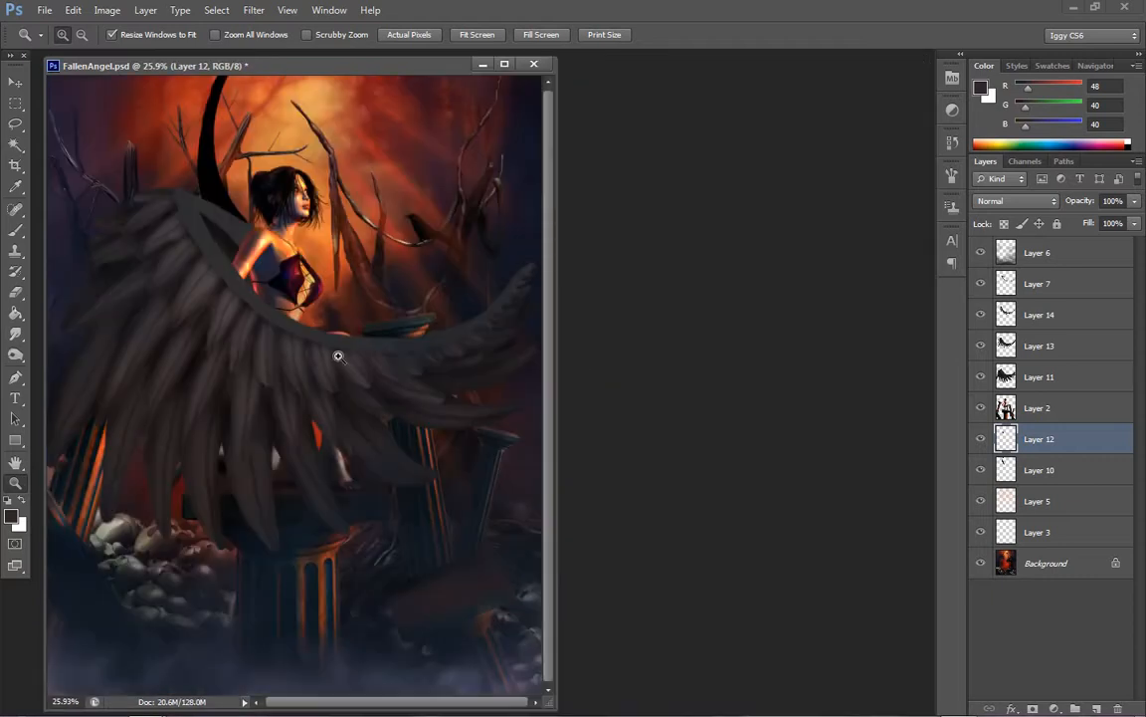
On Layer 11, set up the Smudge tool with the Spatter 39 pixels brush
{"action": "left_click", "coordinate": [273, 326]}
{"action": "left_click", "coordinate": [261, 328]}
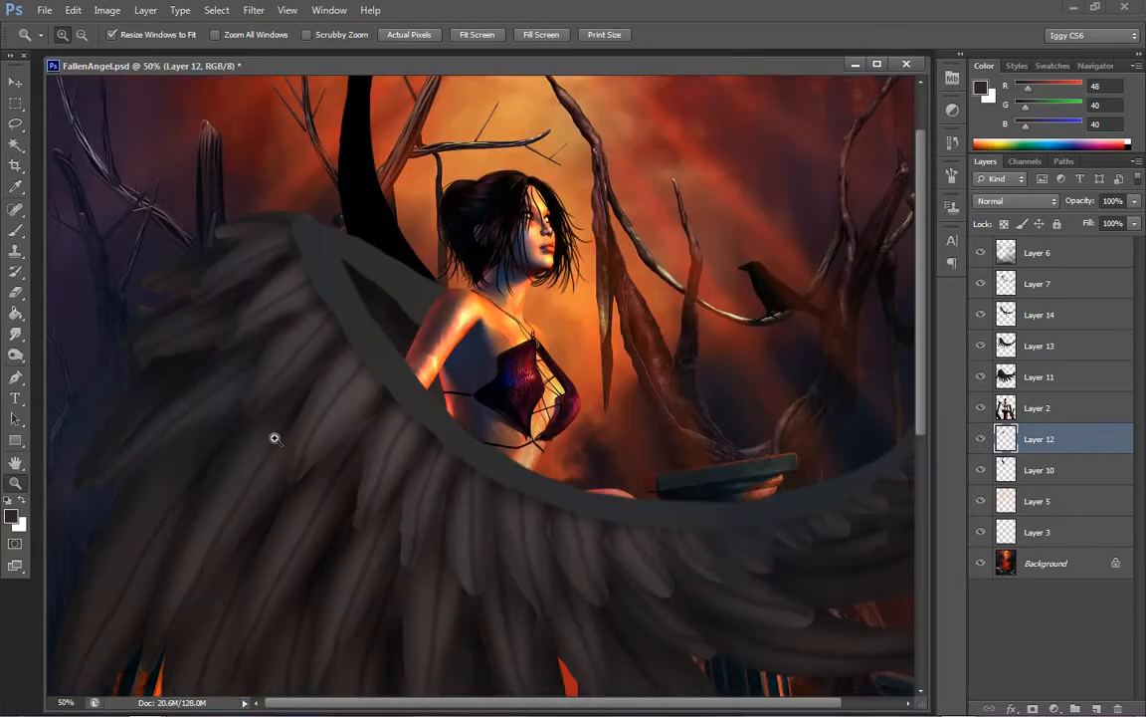
{"action": "left_click", "coordinate": [1039, 376]}
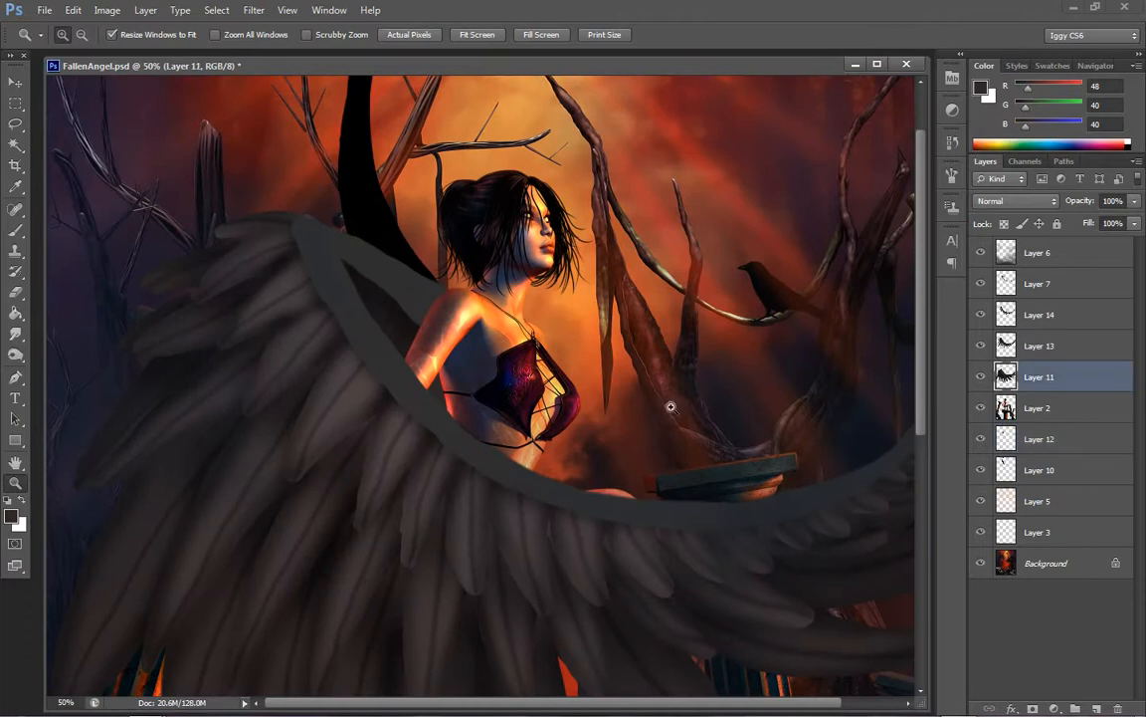
{"action": "right_click", "coordinate": [678, 438]}
{"action": "left_click", "coordinate": [718, 448]}
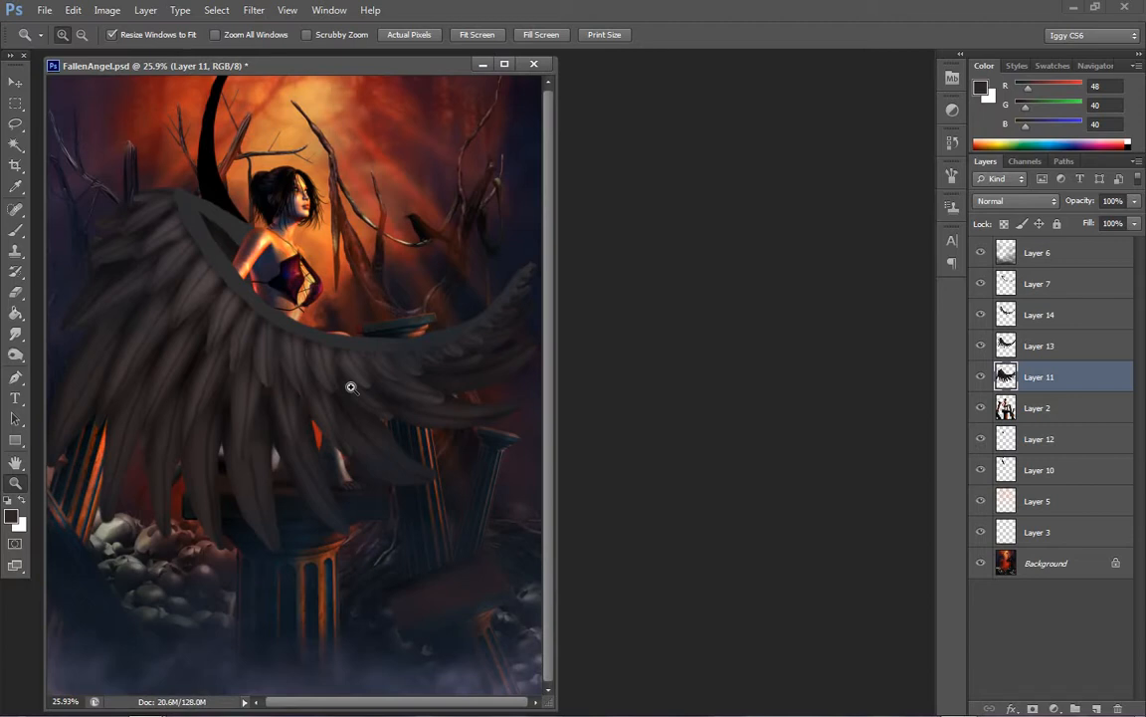
{"action": "left_click", "coordinate": [95, 287]}
{"action": "left_click", "coordinate": [159, 373]}
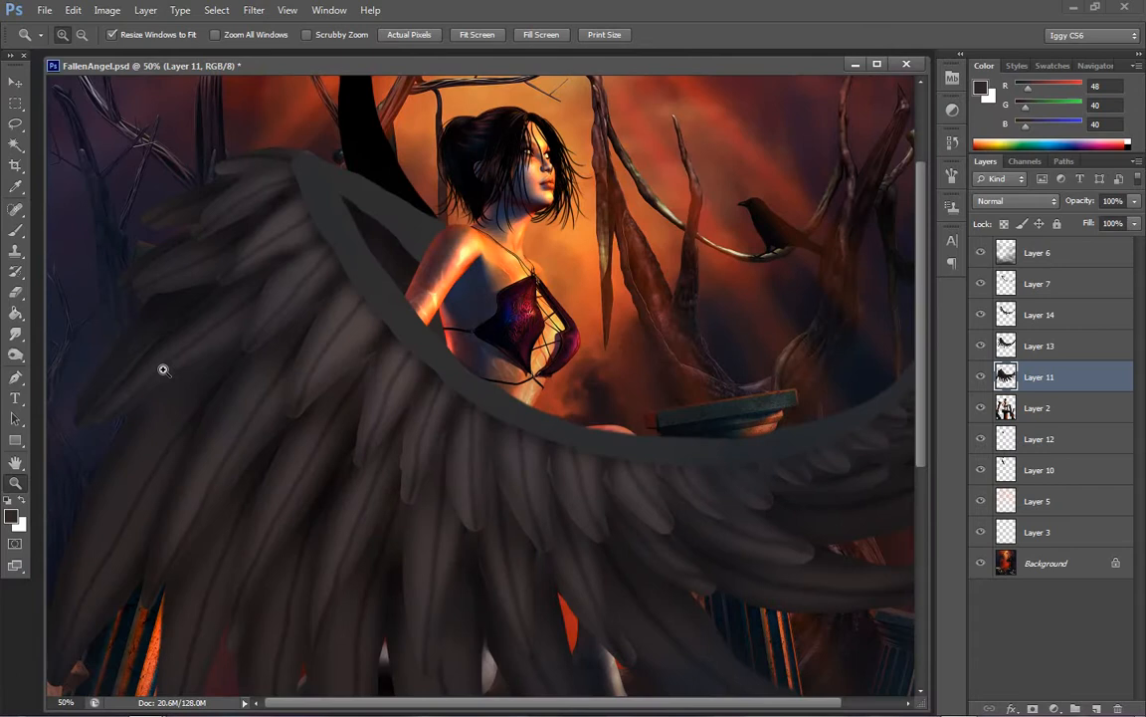
{"action": "left_click", "coordinate": [17, 335]}
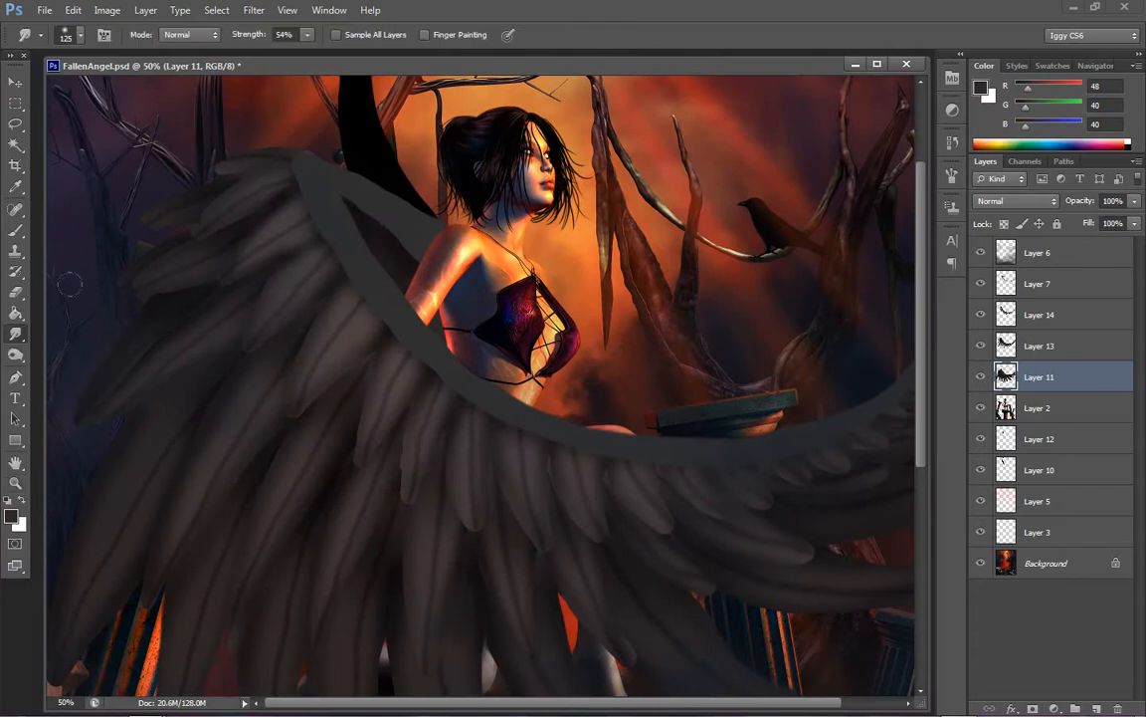
{"action": "left_click", "coordinate": [80, 36]}
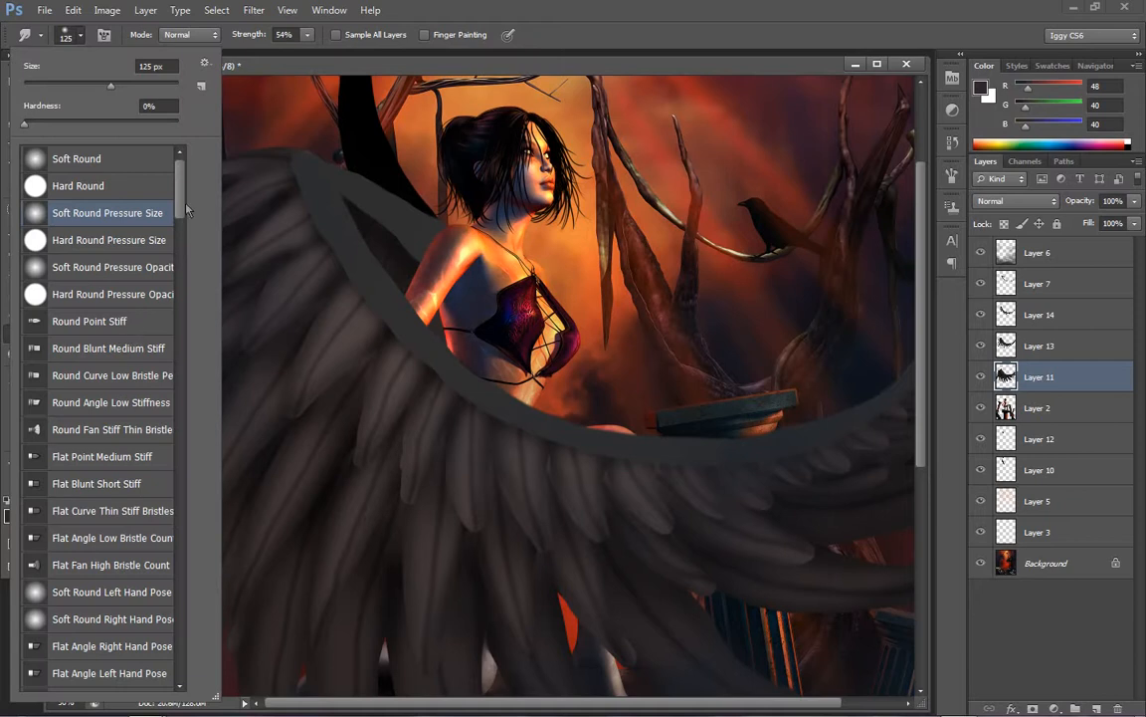
{"action": "left_click_drag", "start_coordinate": [186, 209], "coordinate": [176, 311]}
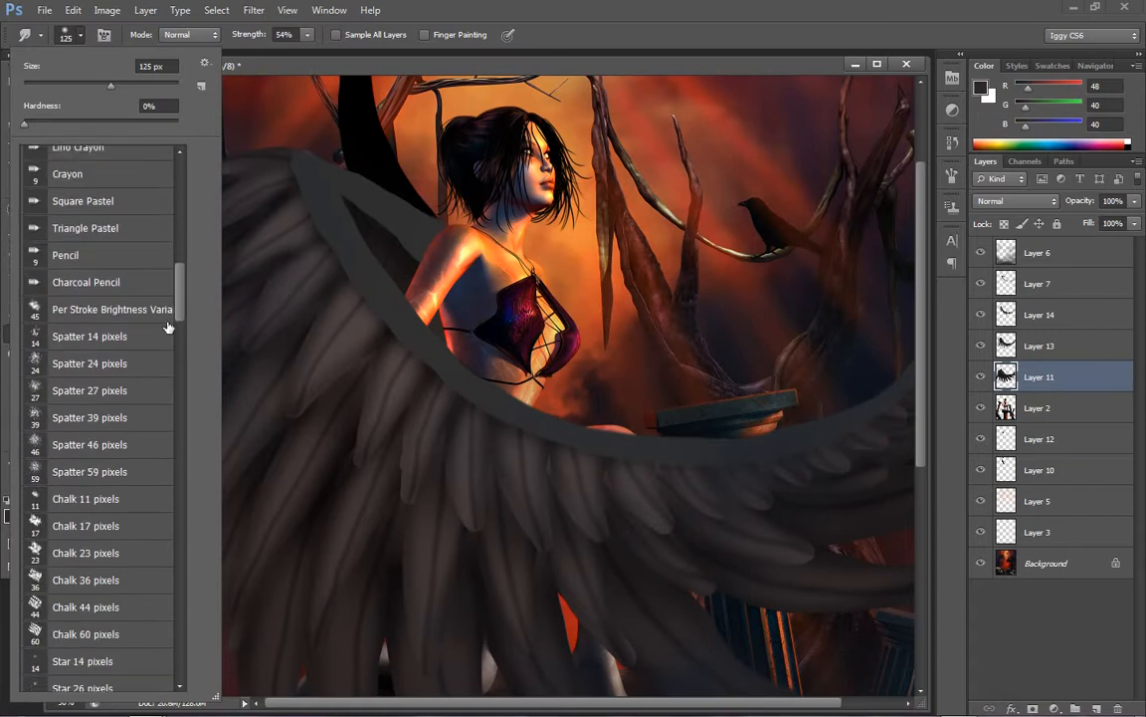
{"action": "left_click", "coordinate": [88, 409]}
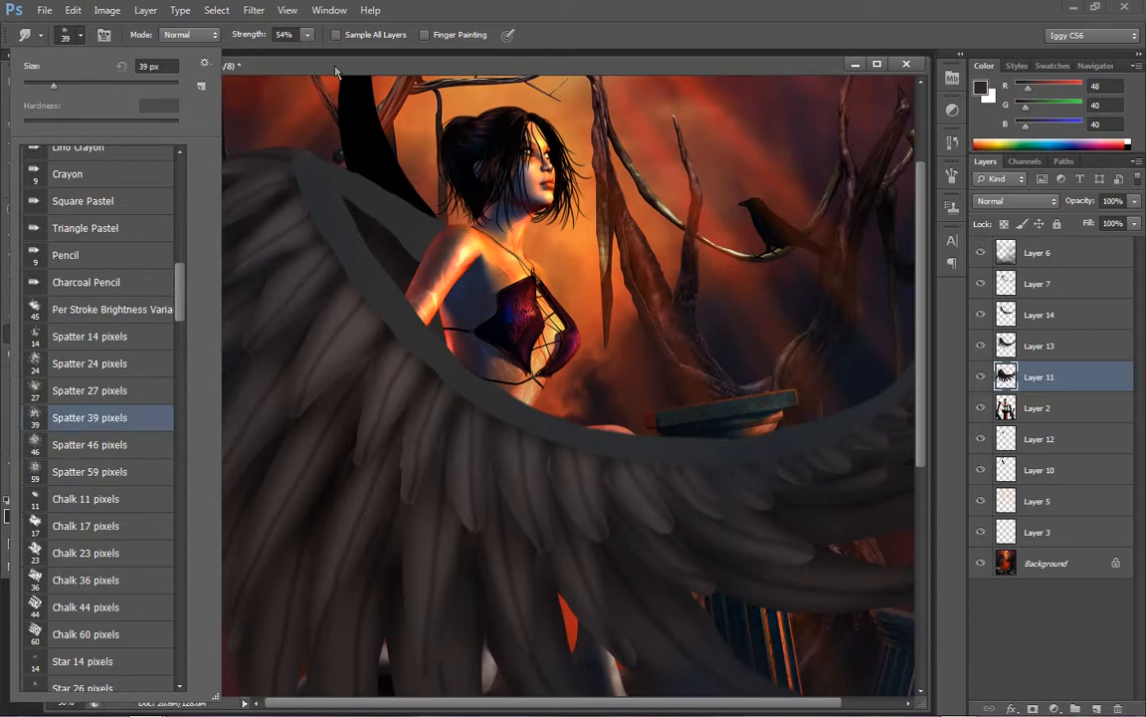
{"action": "key", "text": "Return"}
Set the Smudge brush size to 60 px and its strength to 82%
{"action": "key", "text": "bracketright"}
{"action": "key", "text": "bracketright"}
{"action": "key", "text": "bracketright"}
{"action": "key", "text": "bracketright"}
{"action": "key", "text": "bracketright"}
{"action": "key", "text": "bracketright"}
{"action": "key", "text": "bracketright"}
{"action": "key", "text": "bracketright"}
{"action": "key", "text": "bracketright"}
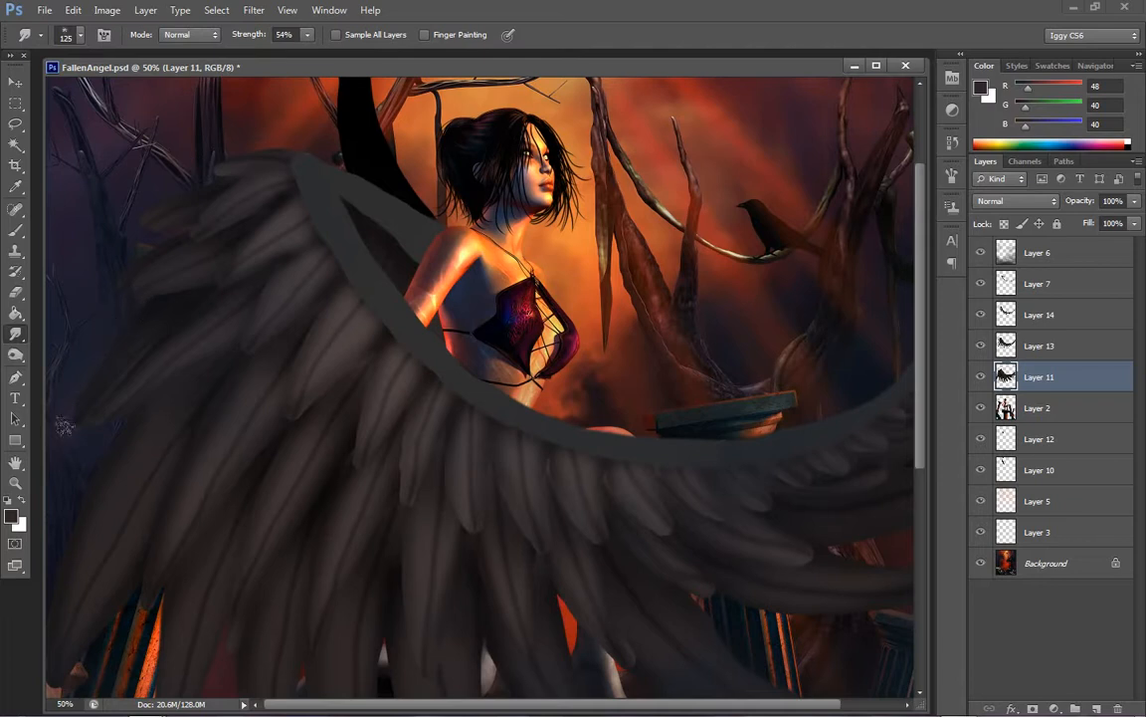
{"action": "key", "text": "alt+bracketleft"}
{"action": "key", "text": "alt+bracketleft"}
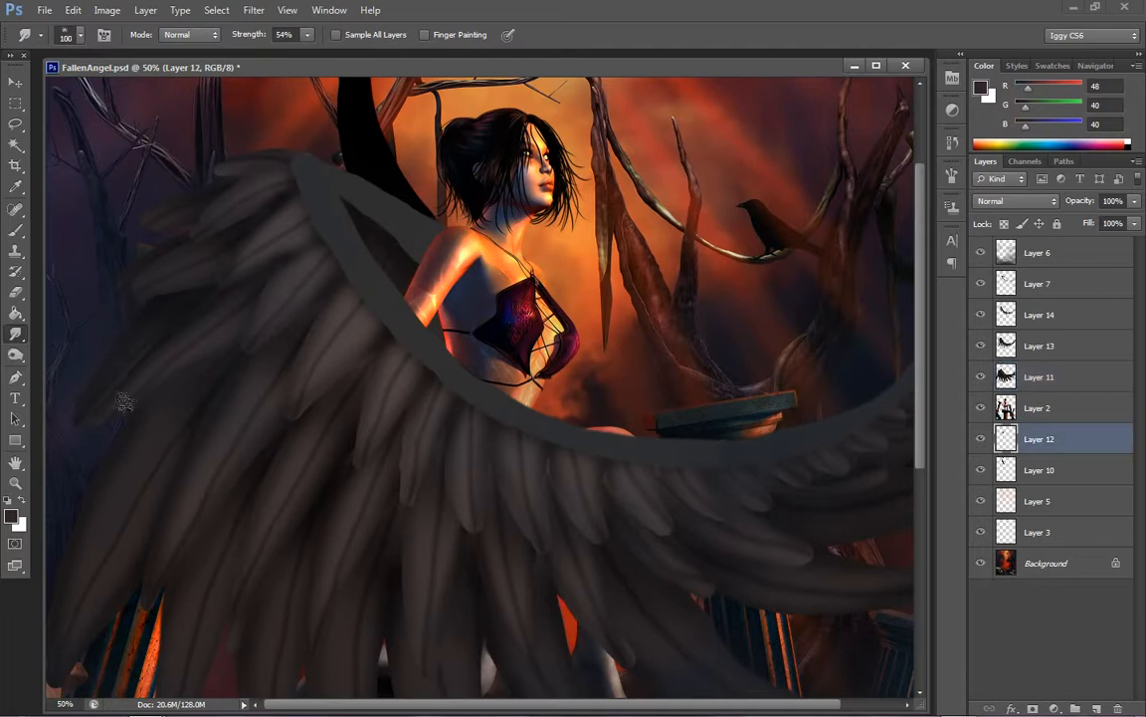
{"action": "key", "text": "bracketleft"}
{"action": "key", "text": "bracketleft"}
{"action": "key", "text": "bracketleft"}
{"action": "key", "text": "bracketleft"}
{"action": "key", "text": "bracketleft"}
{"action": "left_click", "coordinate": [308, 35]}
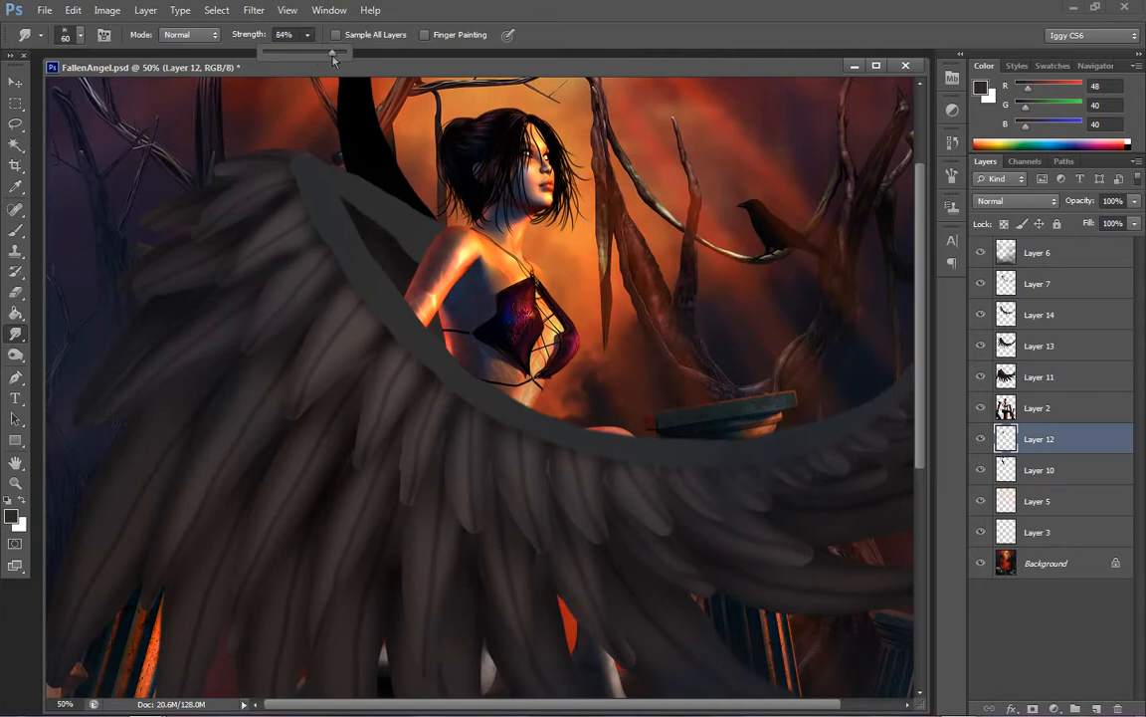
{"action": "left_click", "coordinate": [149, 412]}
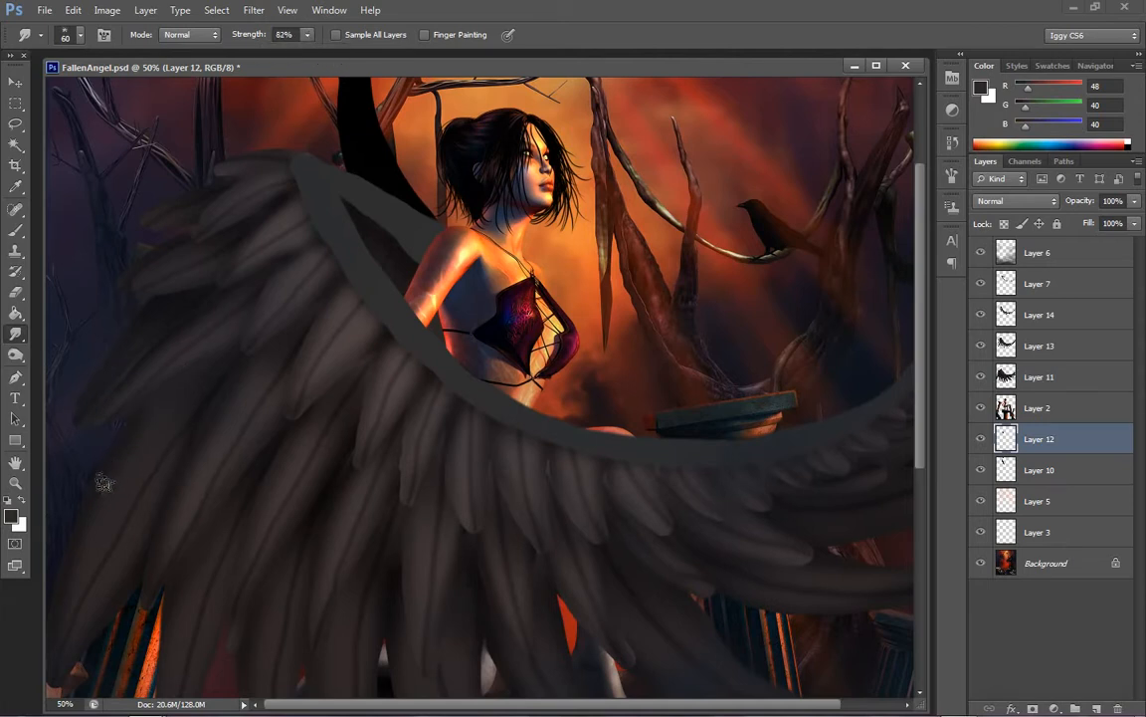
On Layer 11, smudge the edges of the outermost long feathers on the wing's left side into ragged strands
{"action": "left_click", "coordinate": [1032, 378]}
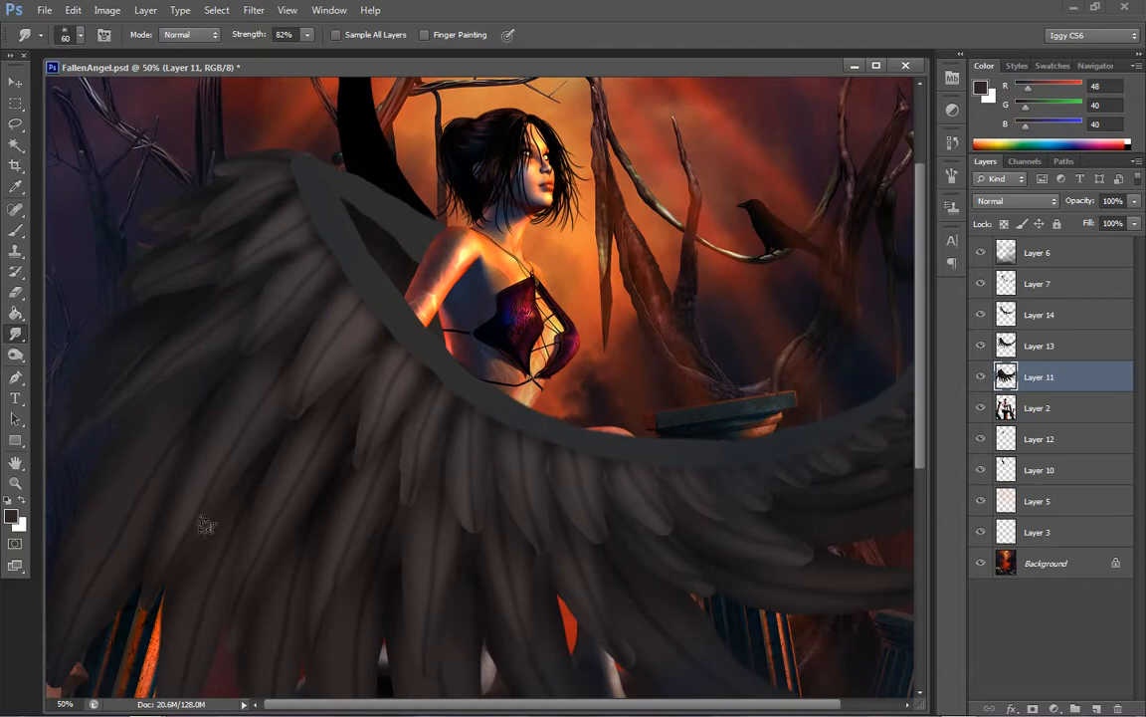
{"action": "left_click_drag", "start_coordinate": [107, 616], "coordinate": [110, 642]}
{"action": "left_click_drag", "start_coordinate": [134, 569], "coordinate": [129, 617]}
{"action": "left_click_drag", "start_coordinate": [151, 542], "coordinate": [135, 619]}
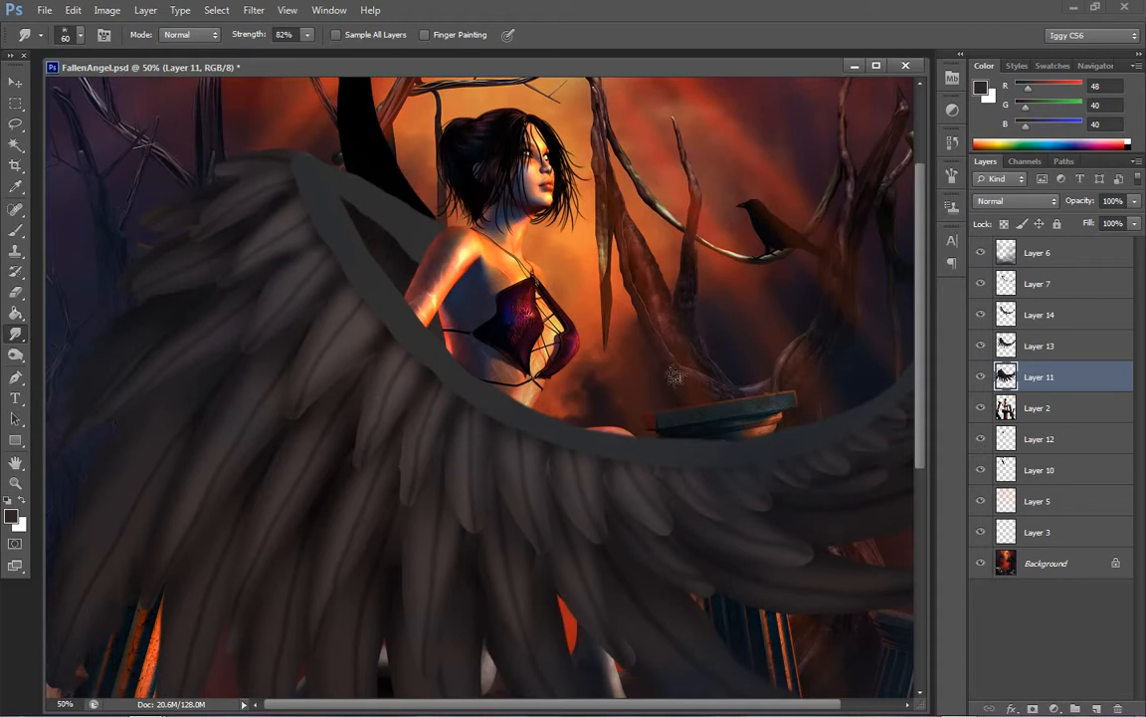
{"action": "left_click_drag", "start_coordinate": [932, 393], "coordinate": [915, 504]}
{"action": "left_click_drag", "start_coordinate": [157, 323], "coordinate": [124, 437]}
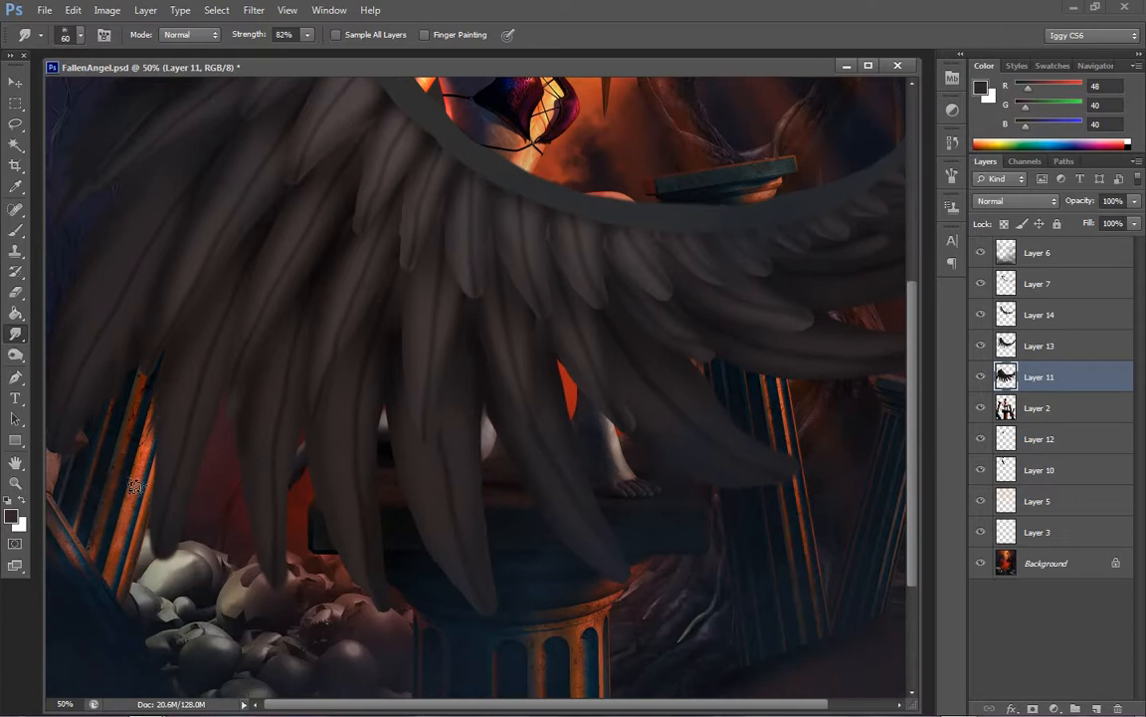
Smudge the edges and tip of the long Layer 11 feather hanging between the tilted left column and the skulls
{"action": "mouse_move", "coordinate": [154, 375]}
{"action": "left_mouse_down"}
{"action": "mouse_move", "coordinate": [118, 527]}
{"action": "mouse_move", "coordinate": [162, 456]}
{"action": "mouse_move", "coordinate": [141, 514]}
{"action": "left_mouse_up"}
{"action": "mouse_move", "coordinate": [163, 465]}
{"action": "left_mouse_down"}
{"action": "mouse_move", "coordinate": [147, 548]}
{"action": "mouse_move", "coordinate": [159, 587]}
{"action": "mouse_move", "coordinate": [168, 518]}
{"action": "mouse_move", "coordinate": [174, 580]}
{"action": "left_mouse_up"}
{"action": "left_click_drag", "start_coordinate": [210, 425], "coordinate": [213, 495]}
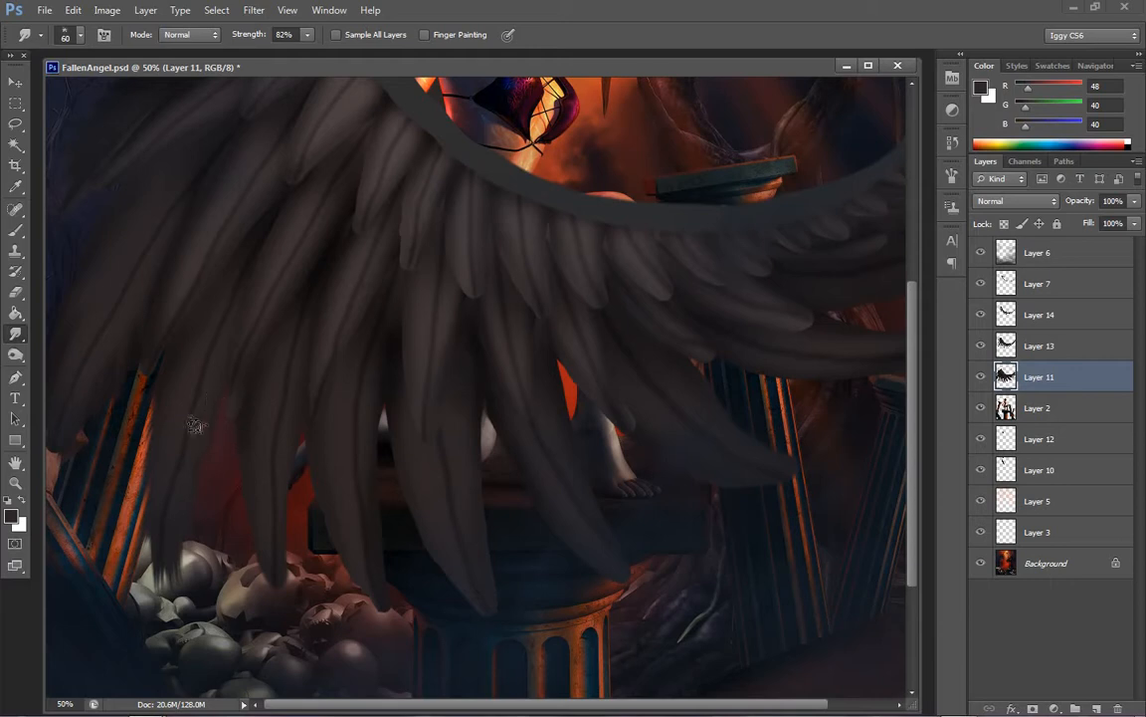
{"action": "left_click_drag", "start_coordinate": [198, 426], "coordinate": [212, 491]}
{"action": "left_click_drag", "start_coordinate": [145, 362], "coordinate": [113, 427]}
{"action": "left_click_drag", "start_coordinate": [154, 392], "coordinate": [134, 529]}
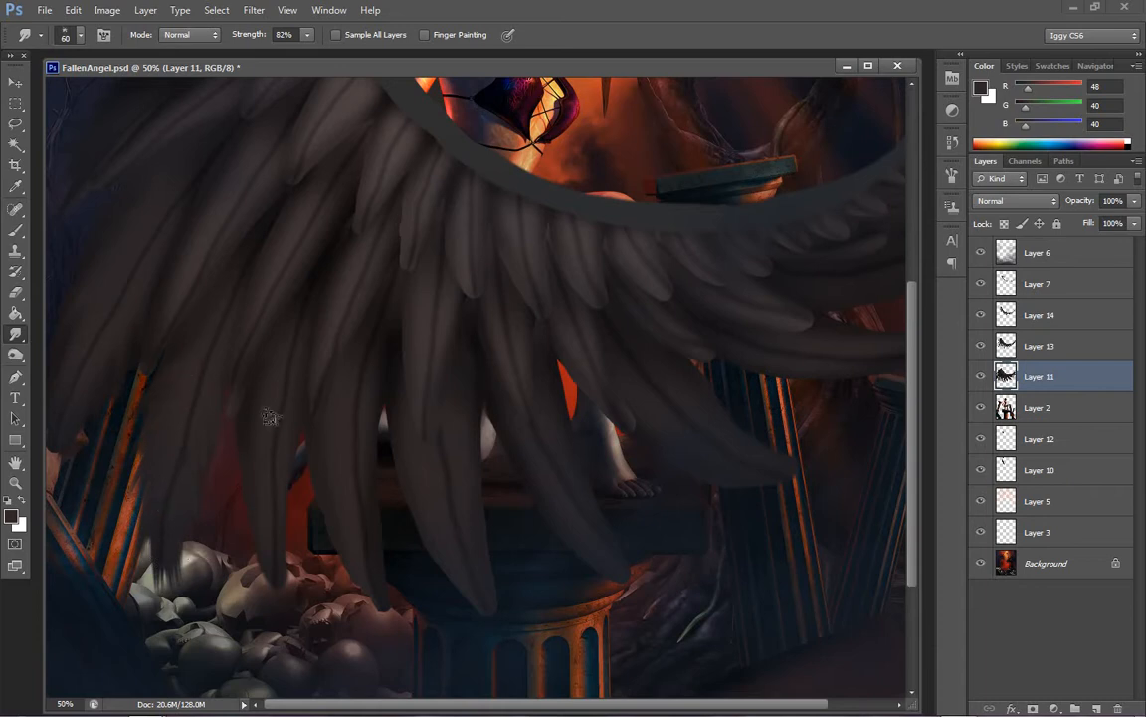
Smudge the sides and tip of the long Layer 11 feather that hangs over the skull pile
{"action": "mouse_move", "coordinate": [262, 501]}
{"action": "left_mouse_down"}
{"action": "mouse_move", "coordinate": [260, 554]}
{"action": "mouse_move", "coordinate": [297, 608]}
{"action": "left_mouse_up"}
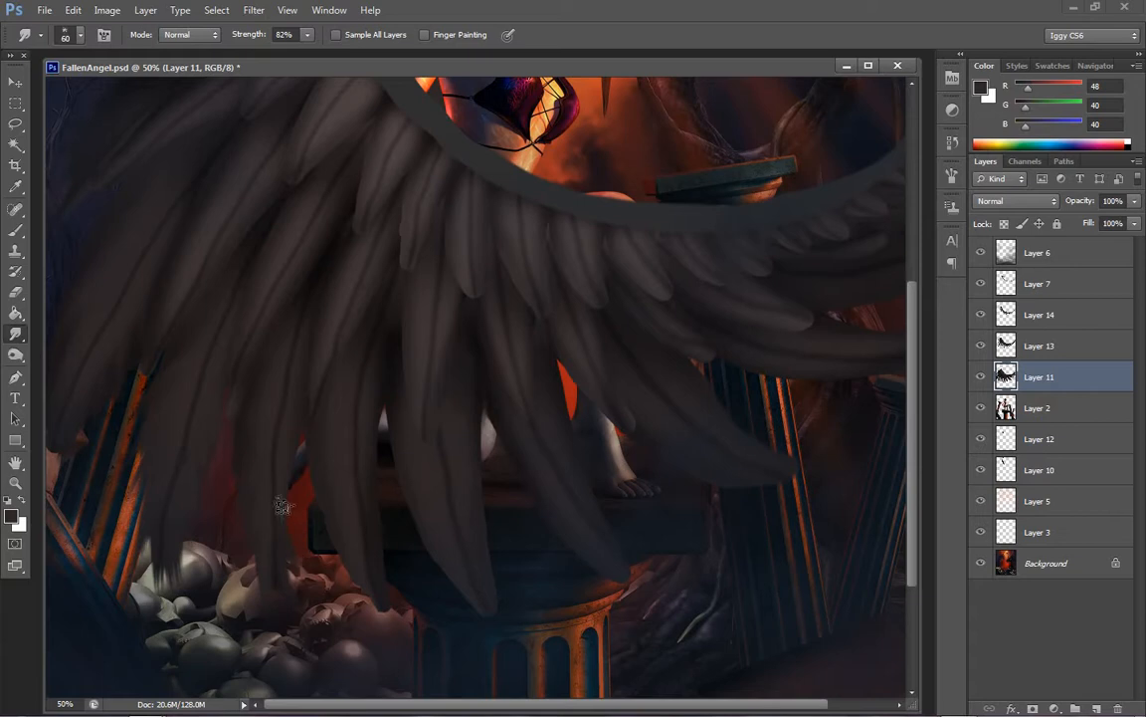
{"action": "left_click_drag", "start_coordinate": [291, 455], "coordinate": [307, 494]}
{"action": "left_click_drag", "start_coordinate": [299, 417], "coordinate": [306, 479]}
{"action": "left_click_drag", "start_coordinate": [297, 390], "coordinate": [299, 561]}
{"action": "mouse_move", "coordinate": [287, 489]}
{"action": "left_mouse_down"}
{"action": "mouse_move", "coordinate": [298, 503]}
{"action": "mouse_move", "coordinate": [266, 617]}
{"action": "left_mouse_up"}
Roughen the edges and tips of the long Layer 11 feathers in front of the central pedestal with the Smudge tool
{"action": "left_click_drag", "start_coordinate": [335, 418], "coordinate": [331, 584]}
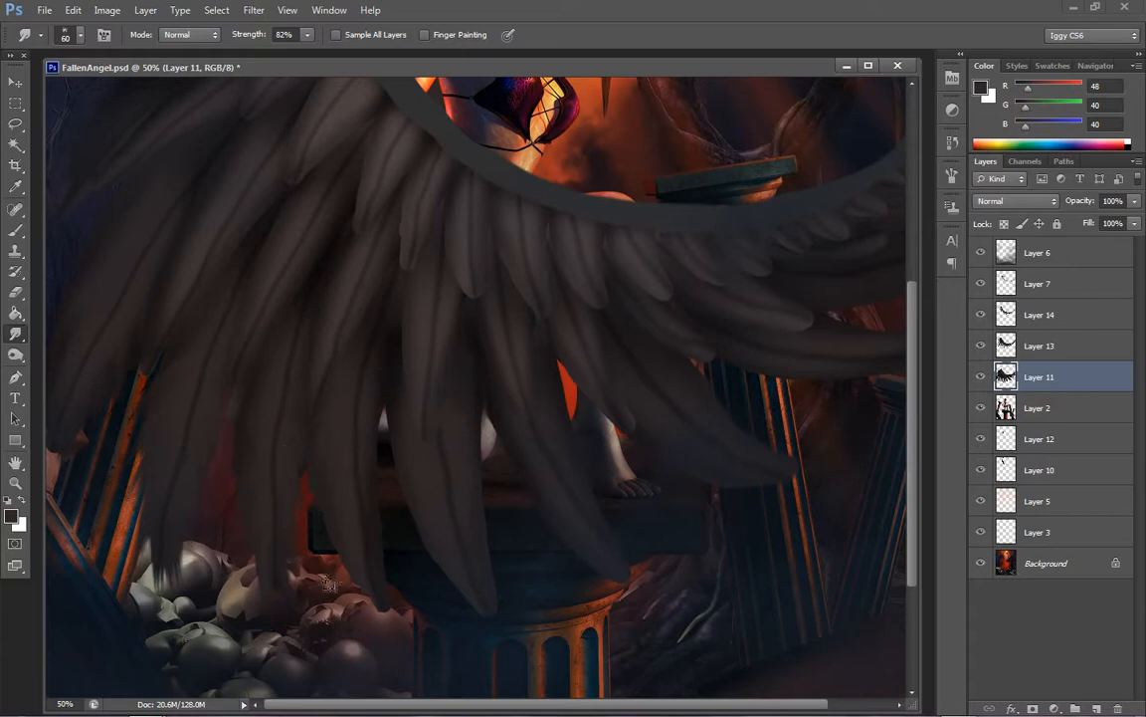
{"action": "mouse_move", "coordinate": [338, 467]}
{"action": "left_mouse_down"}
{"action": "mouse_move", "coordinate": [342, 549]}
{"action": "mouse_move", "coordinate": [374, 613]}
{"action": "mouse_move", "coordinate": [410, 610]}
{"action": "left_mouse_up"}
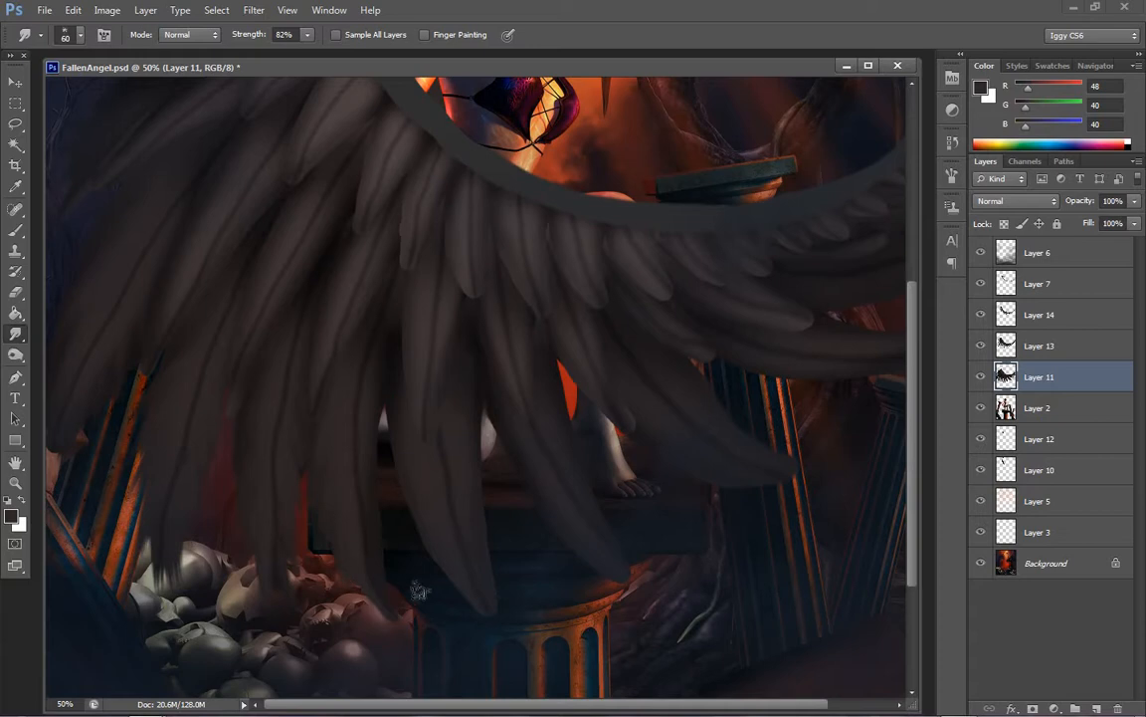
{"action": "left_click_drag", "start_coordinate": [379, 570], "coordinate": [412, 610]}
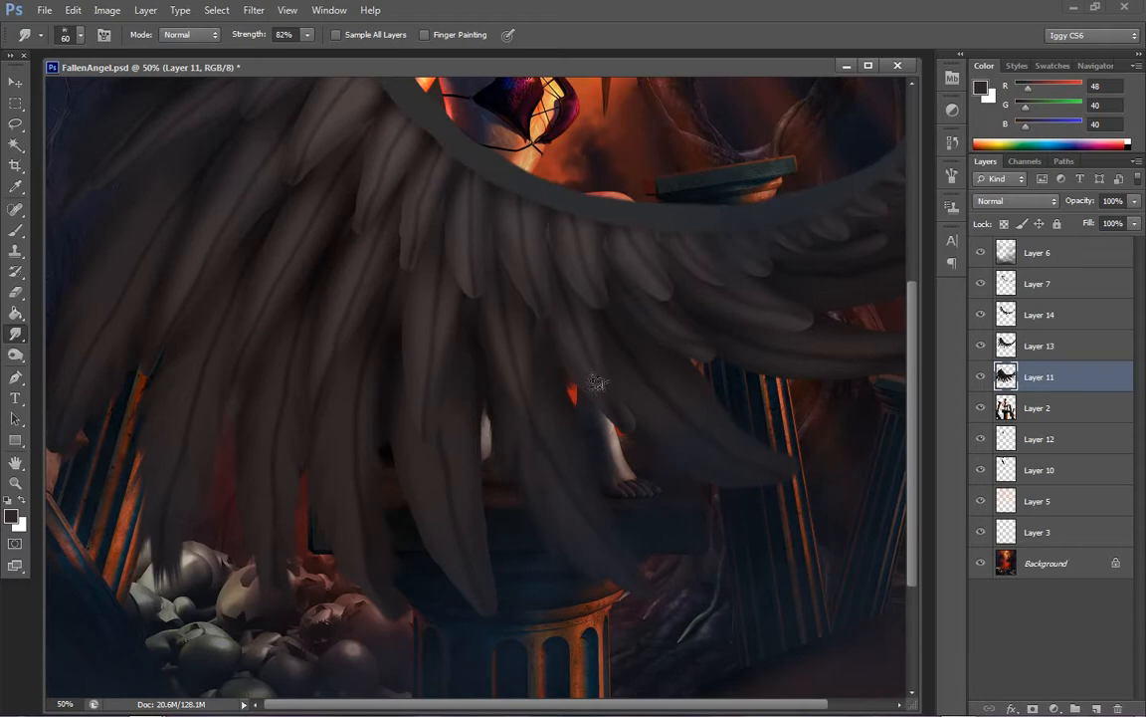
{"action": "left_click_drag", "start_coordinate": [490, 418], "coordinate": [501, 461]}
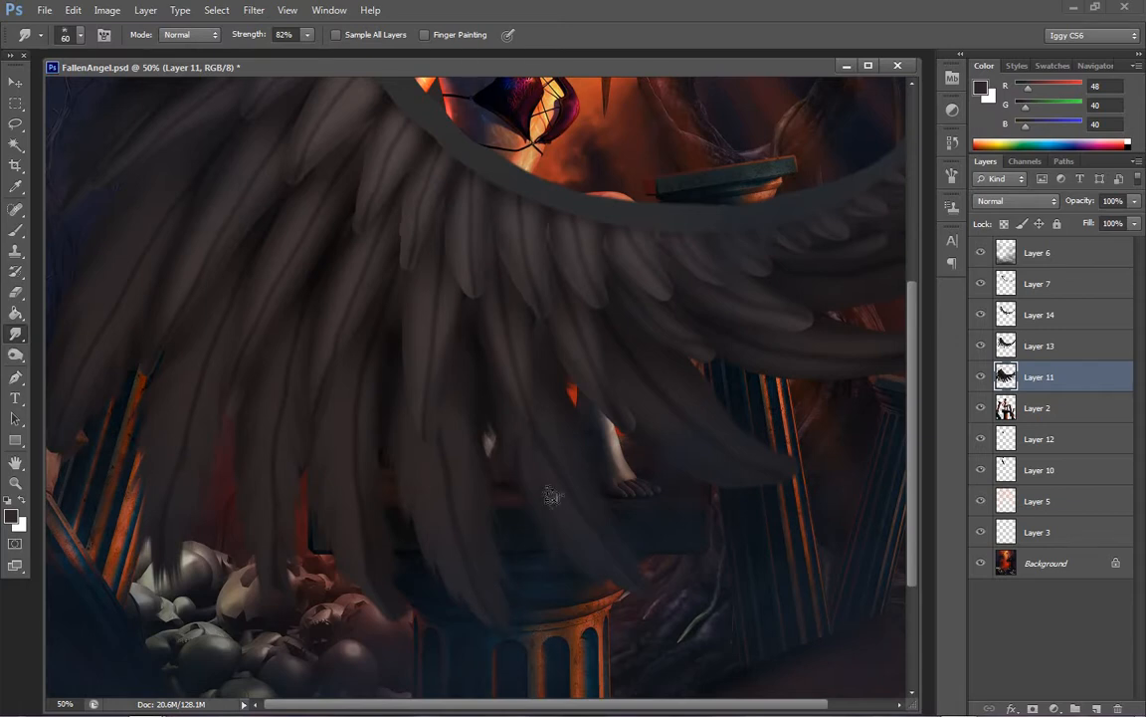
Smudge the long Layer 11 feathers that reach across the broken columns to the right of the figure's foot
{"action": "scroll", "coordinate": [461, 638], "scroll_direction": "right", "scroll_amount": 3}
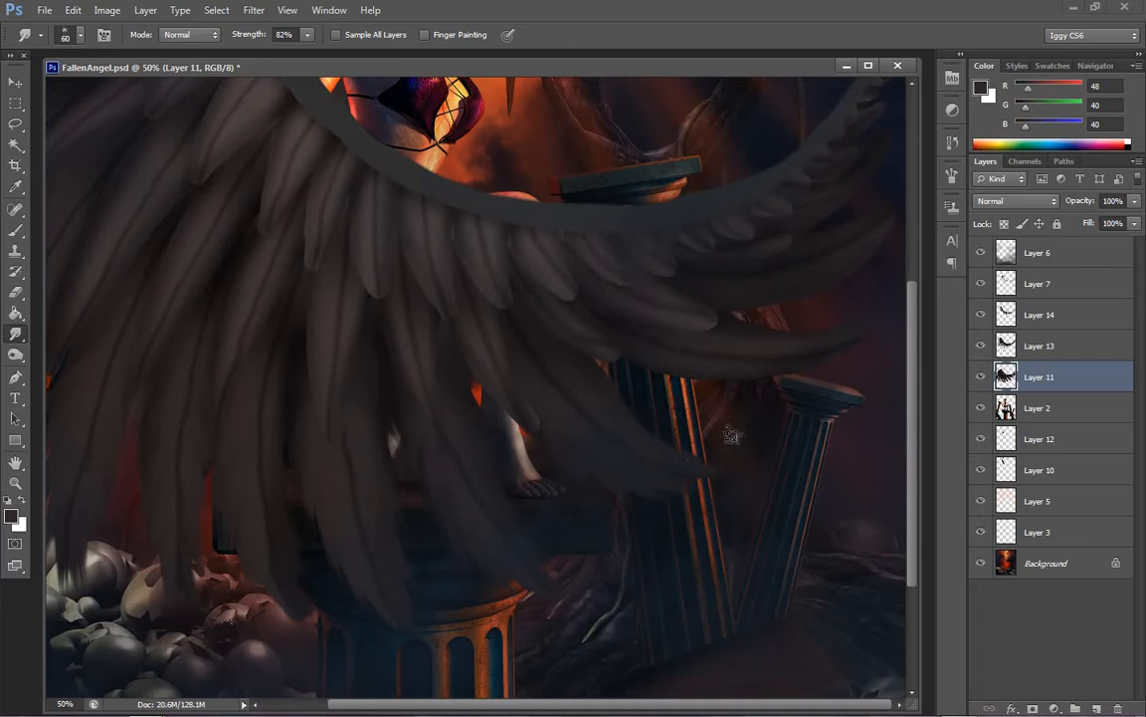
{"action": "left_click_drag", "start_coordinate": [569, 334], "coordinate": [650, 430]}
{"action": "left_click_drag", "start_coordinate": [601, 382], "coordinate": [706, 469]}
{"action": "left_click_drag", "start_coordinate": [642, 424], "coordinate": [704, 465]}
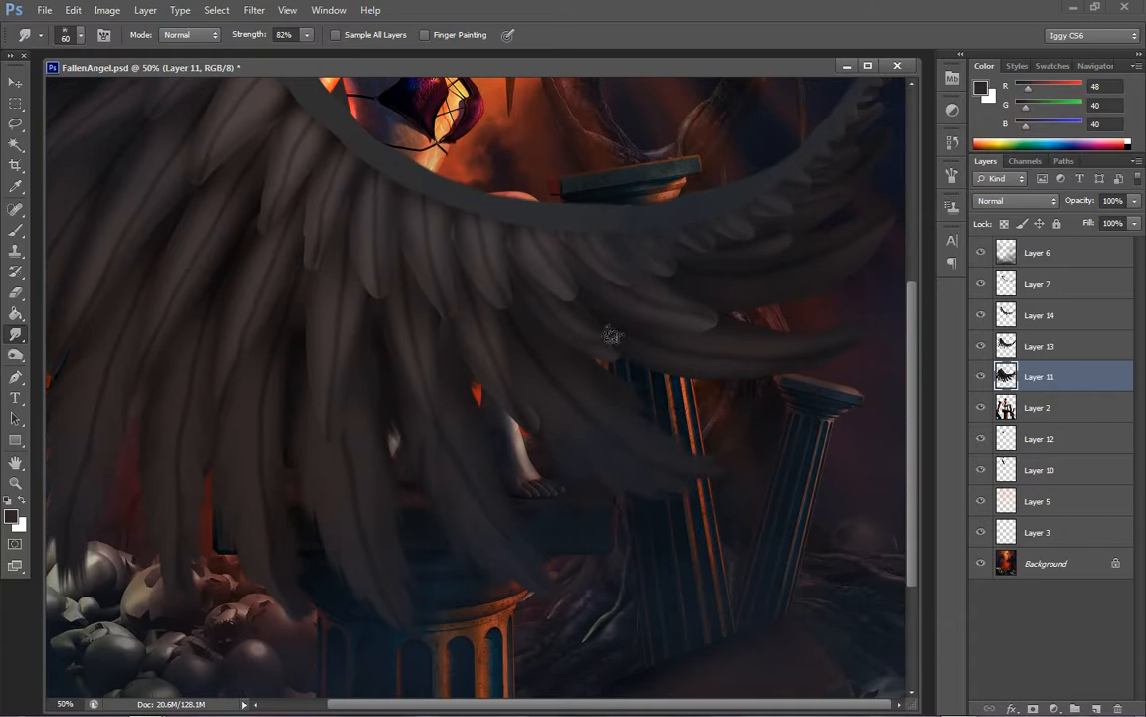
{"action": "mouse_move", "coordinate": [675, 383]}
{"action": "left_mouse_down"}
{"action": "mouse_move", "coordinate": [708, 397]}
{"action": "mouse_move", "coordinate": [764, 392]}
{"action": "mouse_move", "coordinate": [771, 368]}
{"action": "mouse_move", "coordinate": [826, 354]}
{"action": "mouse_move", "coordinate": [863, 321]}
{"action": "left_mouse_up"}
{"action": "mouse_move", "coordinate": [720, 322]}
{"action": "left_mouse_down"}
{"action": "mouse_move", "coordinate": [795, 299]}
{"action": "mouse_move", "coordinate": [799, 315]}
{"action": "mouse_move", "coordinate": [878, 305]}
{"action": "mouse_move", "coordinate": [880, 269]}
{"action": "left_mouse_up"}
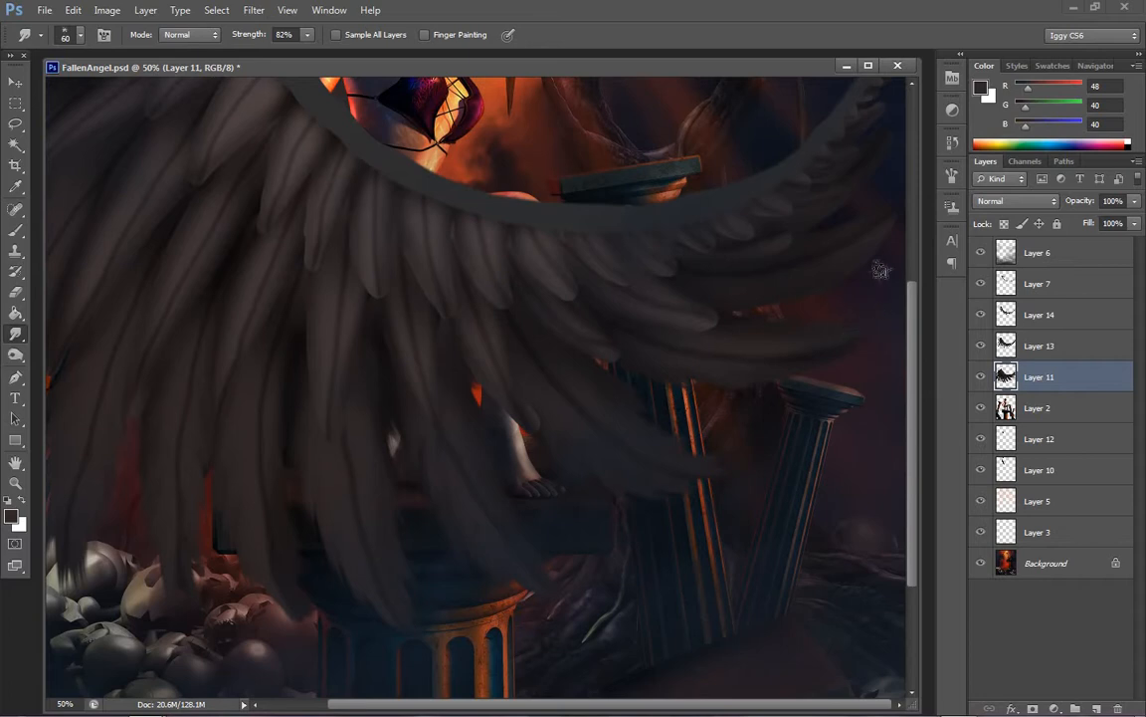
Smudge the edges of the uppermost long feathers near the wing's right tip on Layer 11
{"action": "mouse_move", "coordinate": [704, 294]}
{"action": "left_mouse_down"}
{"action": "mouse_move", "coordinate": [733, 305]}
{"action": "mouse_move", "coordinate": [788, 300]}
{"action": "mouse_move", "coordinate": [859, 289]}
{"action": "mouse_move", "coordinate": [888, 268]}
{"action": "left_mouse_up"}
{"action": "mouse_move", "coordinate": [804, 211]}
{"action": "left_mouse_down"}
{"action": "mouse_move", "coordinate": [891, 225]}
{"action": "mouse_move", "coordinate": [898, 179]}
{"action": "left_mouse_up"}
{"action": "mouse_move", "coordinate": [838, 269]}
{"action": "left_mouse_down"}
{"action": "mouse_move", "coordinate": [893, 259]}
{"action": "mouse_move", "coordinate": [913, 238]}
{"action": "left_mouse_up"}
{"action": "left_click_drag", "start_coordinate": [798, 295], "coordinate": [844, 283]}
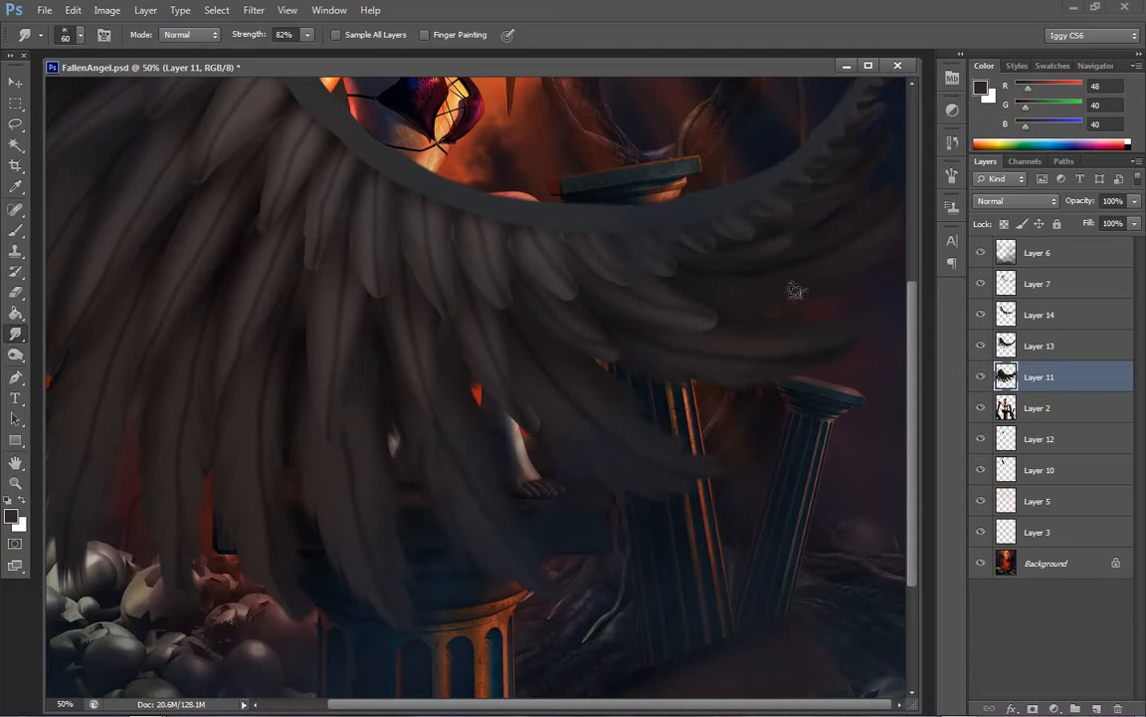
{"action": "scroll", "coordinate": [398, 622], "scroll_direction": "left", "scroll_amount": 3}
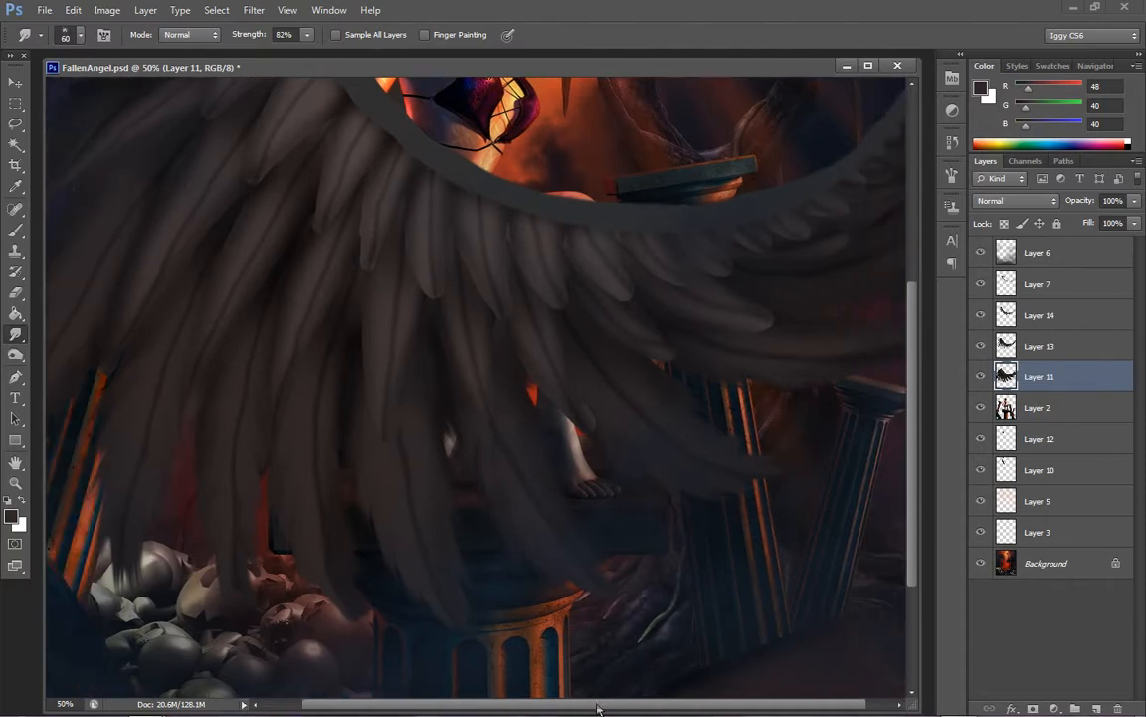
{"action": "left_click_drag", "start_coordinate": [597, 708], "coordinate": [621, 708]}
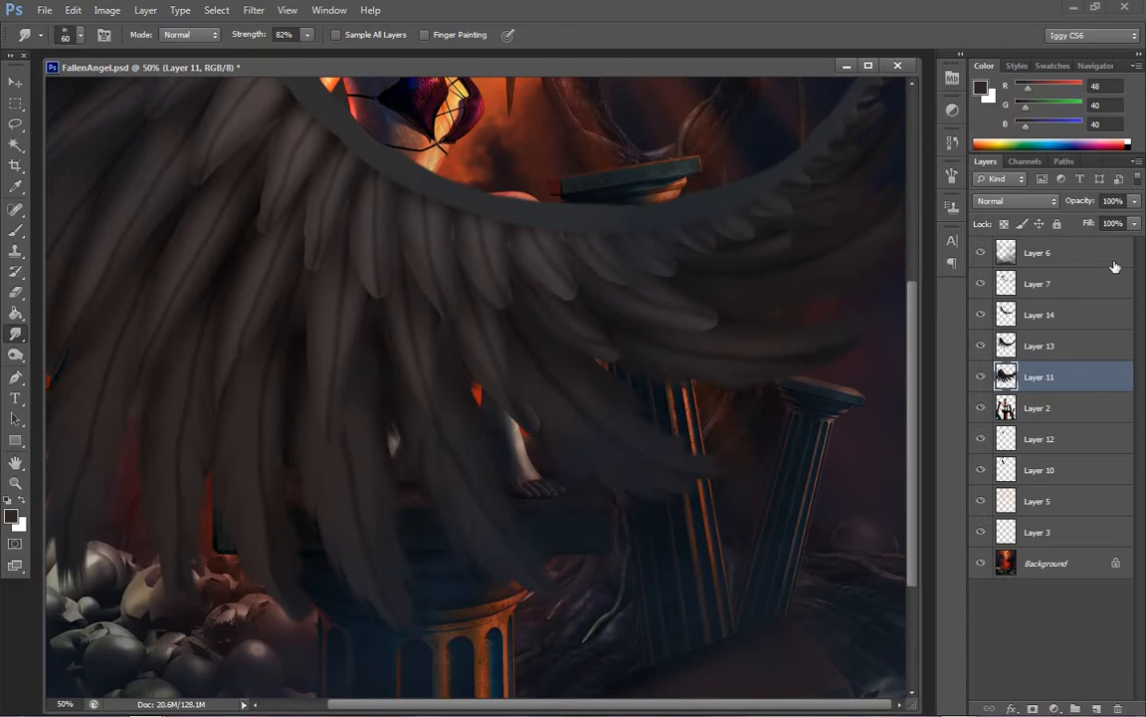
On Layer 13, smudge the edges of the middle-row feathers on the left half of the wing
{"action": "left_click", "coordinate": [1045, 348]}
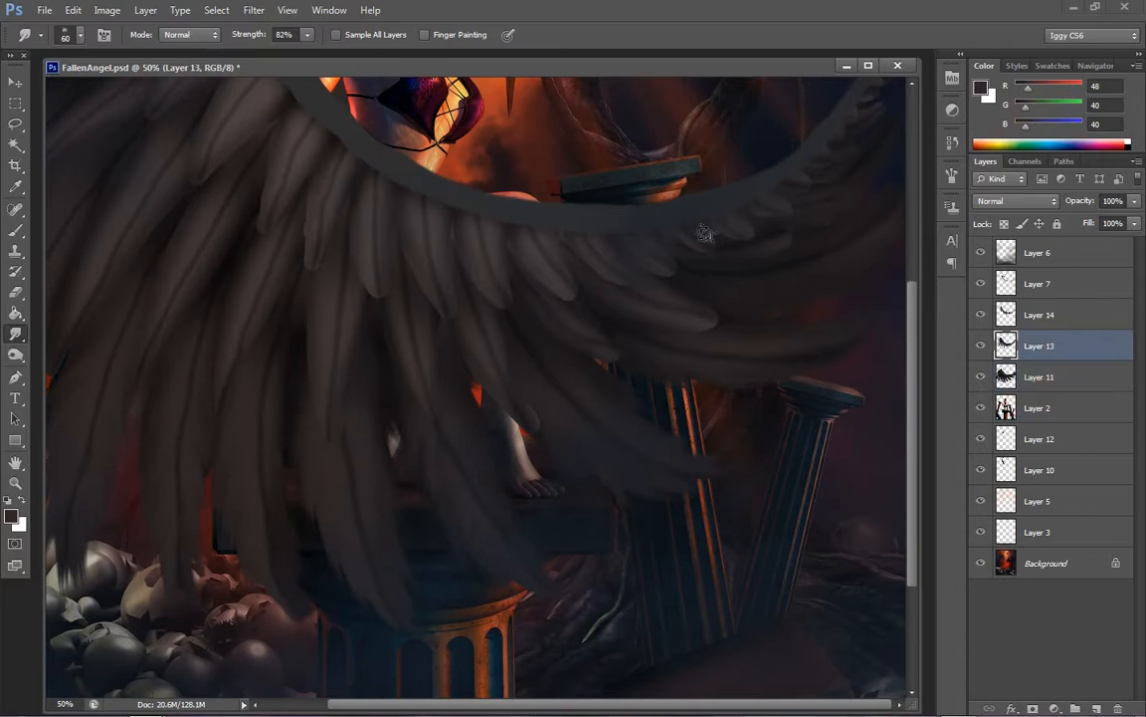
{"action": "mouse_move", "coordinate": [286, 290]}
{"action": "left_mouse_down"}
{"action": "mouse_move", "coordinate": [277, 339]}
{"action": "mouse_move", "coordinate": [287, 299]}
{"action": "mouse_move", "coordinate": [273, 296]}
{"action": "mouse_move", "coordinate": [275, 353]}
{"action": "mouse_move", "coordinate": [270, 311]}
{"action": "mouse_move", "coordinate": [256, 383]}
{"action": "mouse_move", "coordinate": [262, 351]}
{"action": "mouse_move", "coordinate": [252, 345]}
{"action": "mouse_move", "coordinate": [226, 437]}
{"action": "mouse_move", "coordinate": [239, 372]}
{"action": "mouse_move", "coordinate": [224, 460]}
{"action": "mouse_move", "coordinate": [233, 325]}
{"action": "mouse_move", "coordinate": [210, 427]}
{"action": "mouse_move", "coordinate": [225, 360]}
{"action": "mouse_move", "coordinate": [207, 394]}
{"action": "left_mouse_up"}
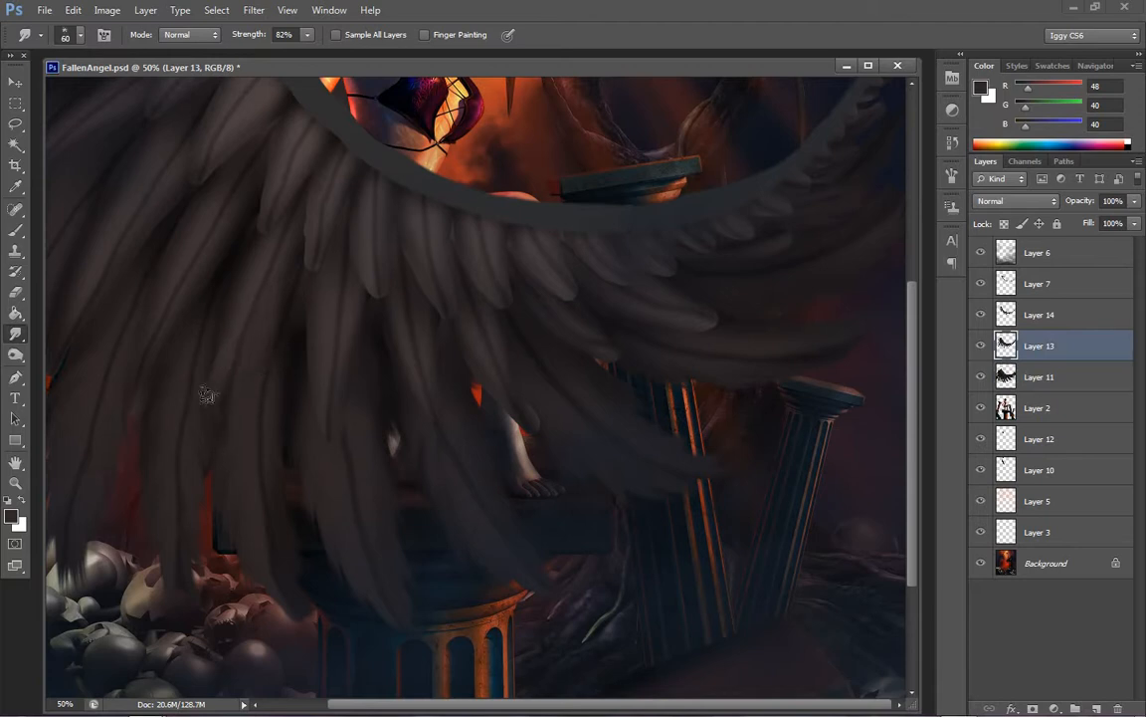
{"action": "left_click_drag", "start_coordinate": [240, 291], "coordinate": [249, 280]}
{"action": "left_click_drag", "start_coordinate": [263, 328], "coordinate": [294, 287]}
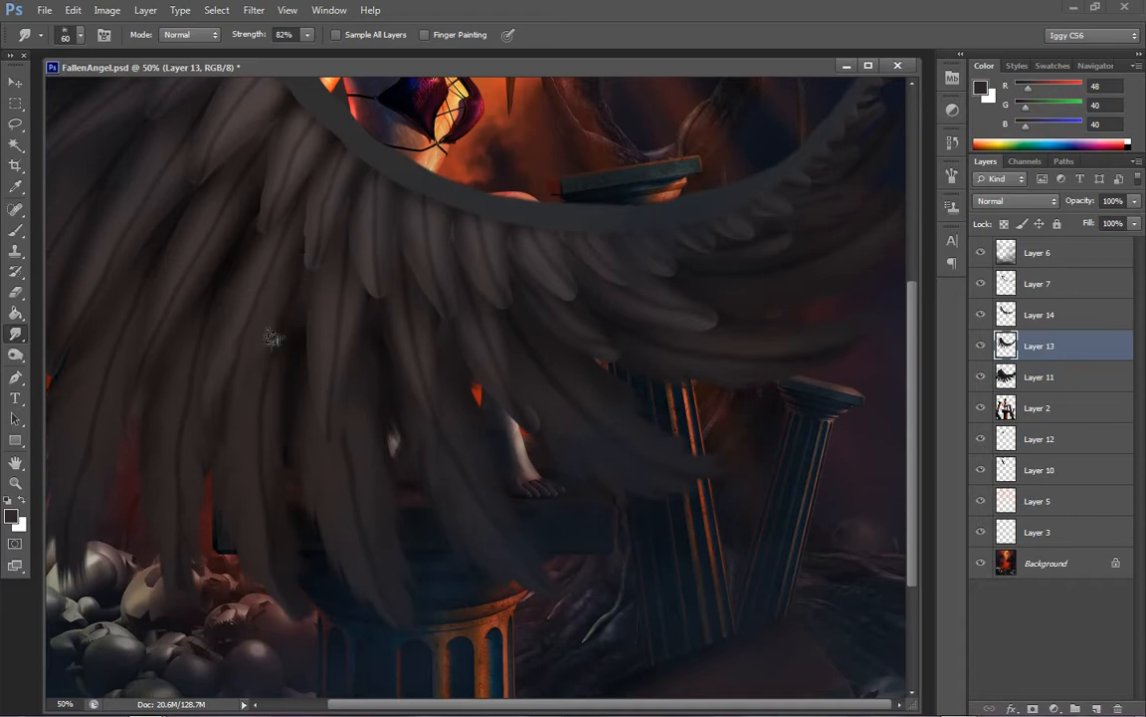
{"action": "left_click_drag", "start_coordinate": [266, 235], "coordinate": [253, 265]}
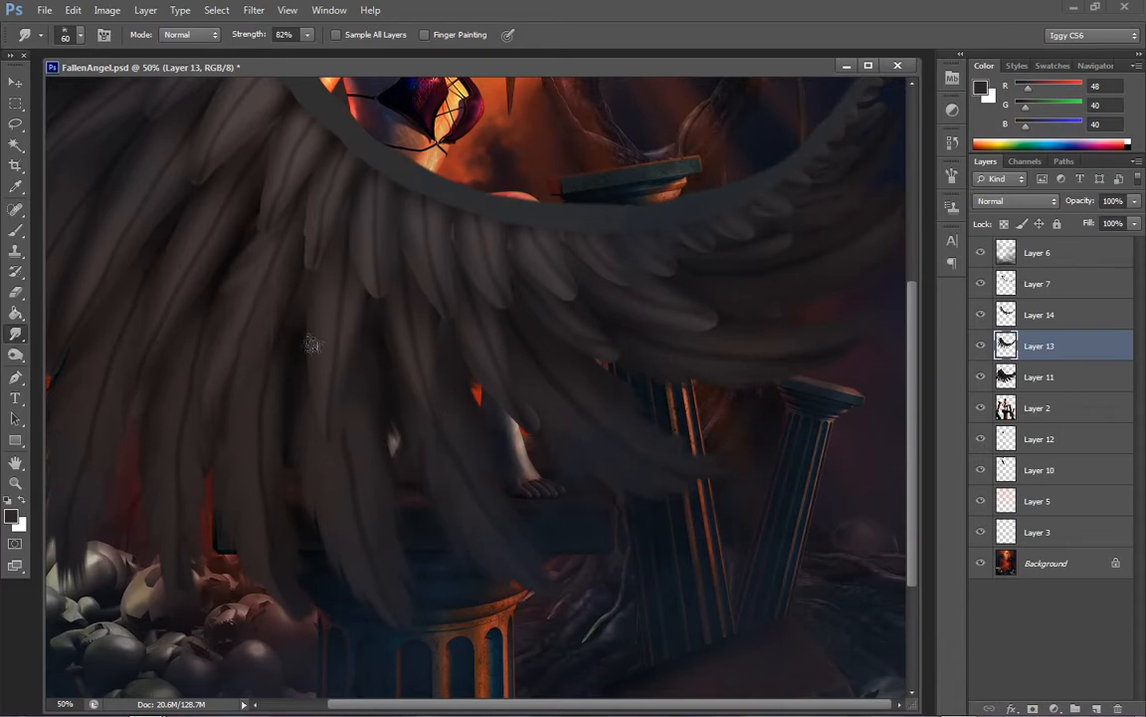
Smudge the edges and tips of the central and right-hand middle-row feathers on Layer 13
{"action": "mouse_move", "coordinate": [320, 292]}
{"action": "left_mouse_down"}
{"action": "mouse_move", "coordinate": [296, 372]}
{"action": "mouse_move", "coordinate": [305, 414]}
{"action": "mouse_move", "coordinate": [356, 462]}
{"action": "left_mouse_up"}
{"action": "left_click_drag", "start_coordinate": [357, 339], "coordinate": [365, 360]}
{"action": "left_click_drag", "start_coordinate": [390, 313], "coordinate": [386, 348]}
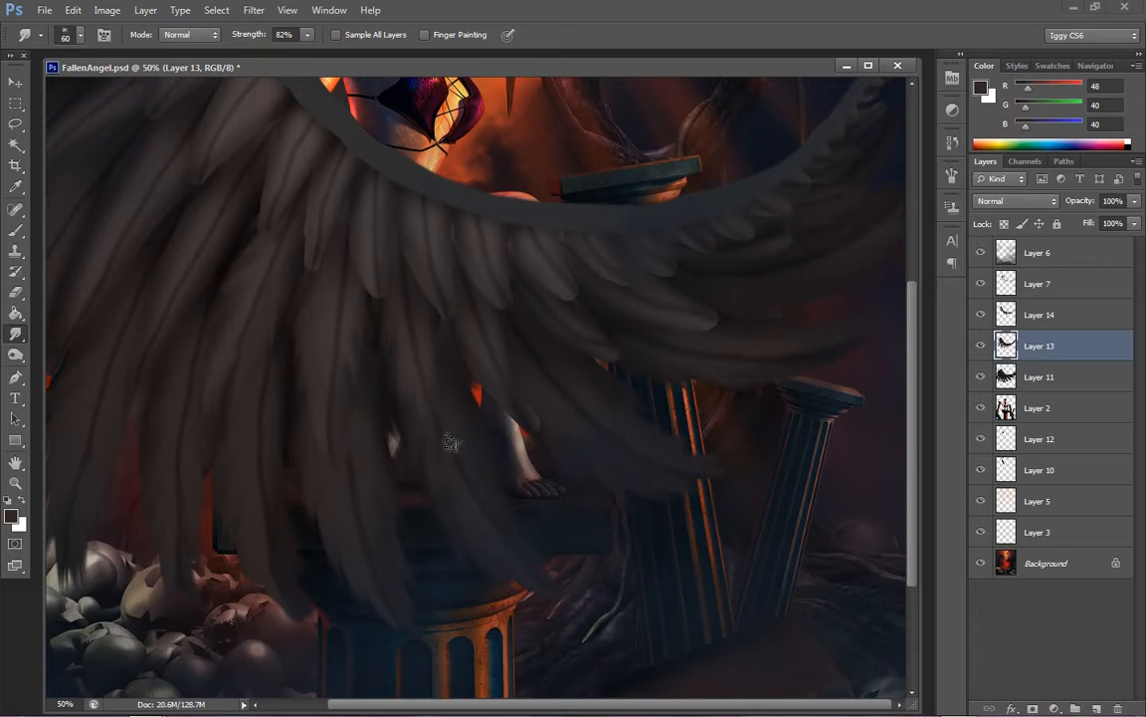
{"action": "left_click_drag", "start_coordinate": [448, 360], "coordinate": [458, 382]}
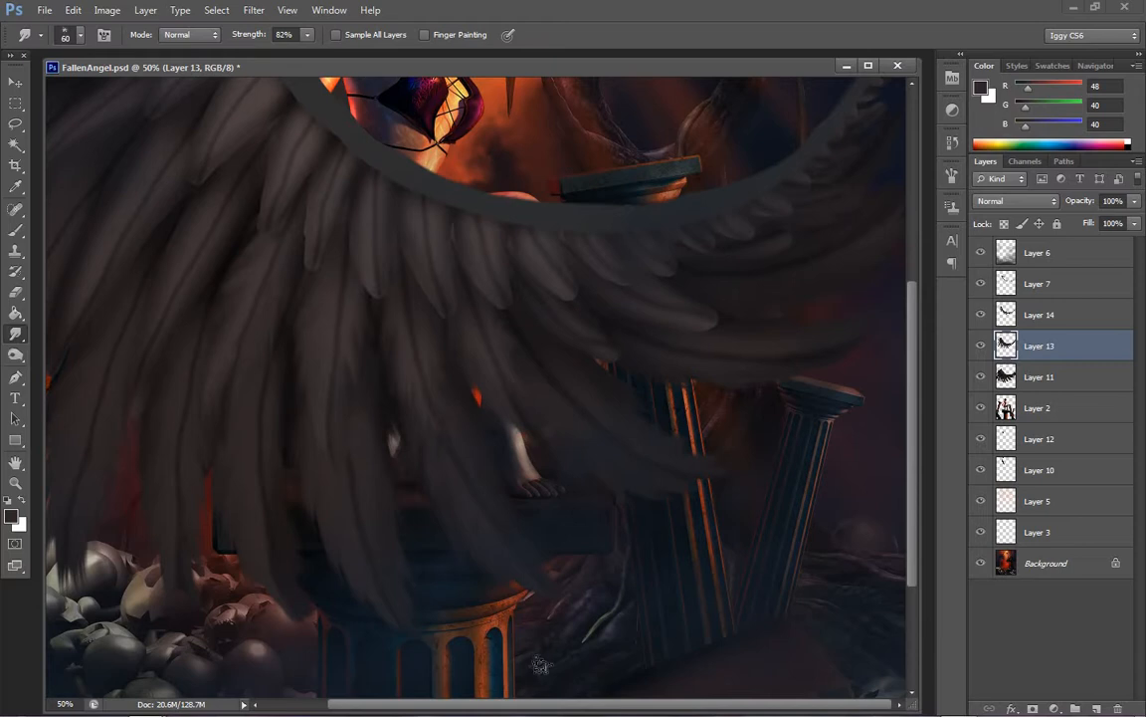
{"action": "left_click_drag", "start_coordinate": [560, 710], "coordinate": [495, 709]}
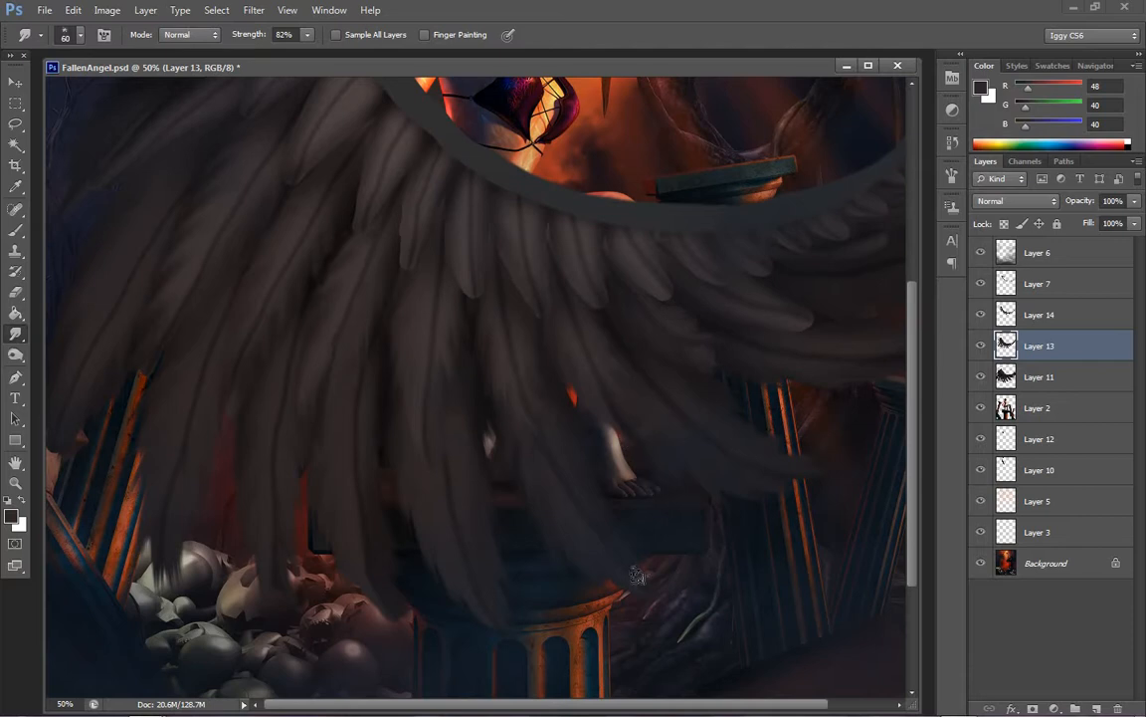
{"action": "left_click_drag", "start_coordinate": [638, 705], "coordinate": [705, 707]}
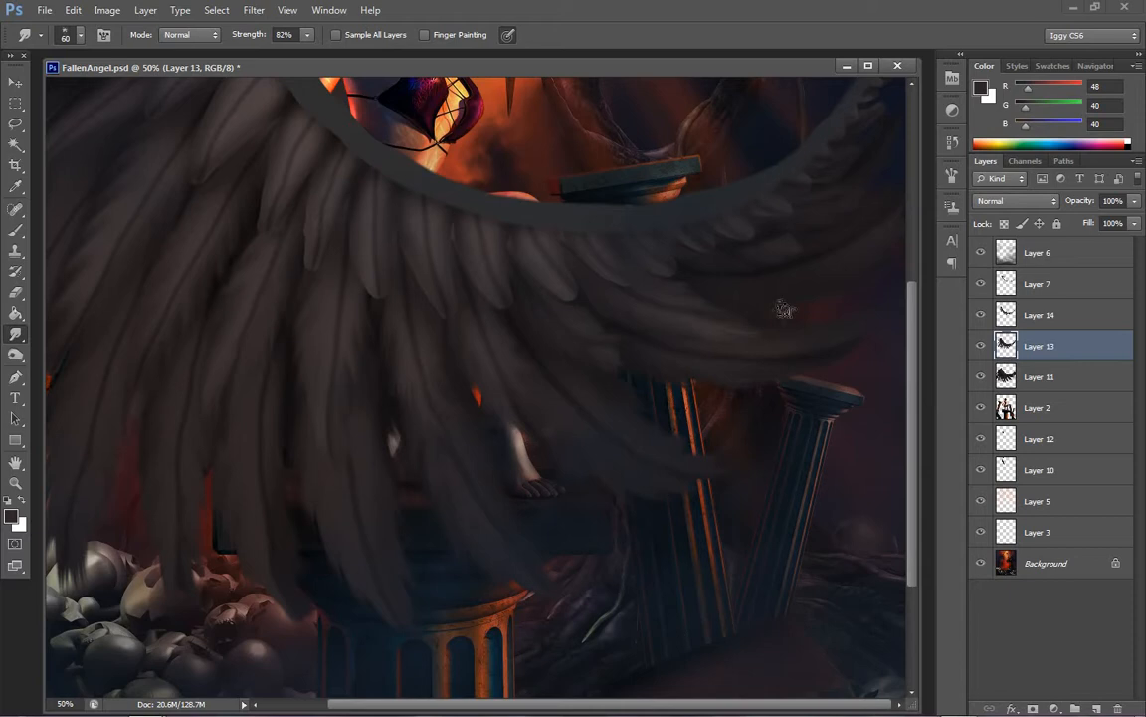
Smudge the edges of the Layer 13 feathers near the wing's right end with a 35 px brush
{"action": "key", "text": "z"}
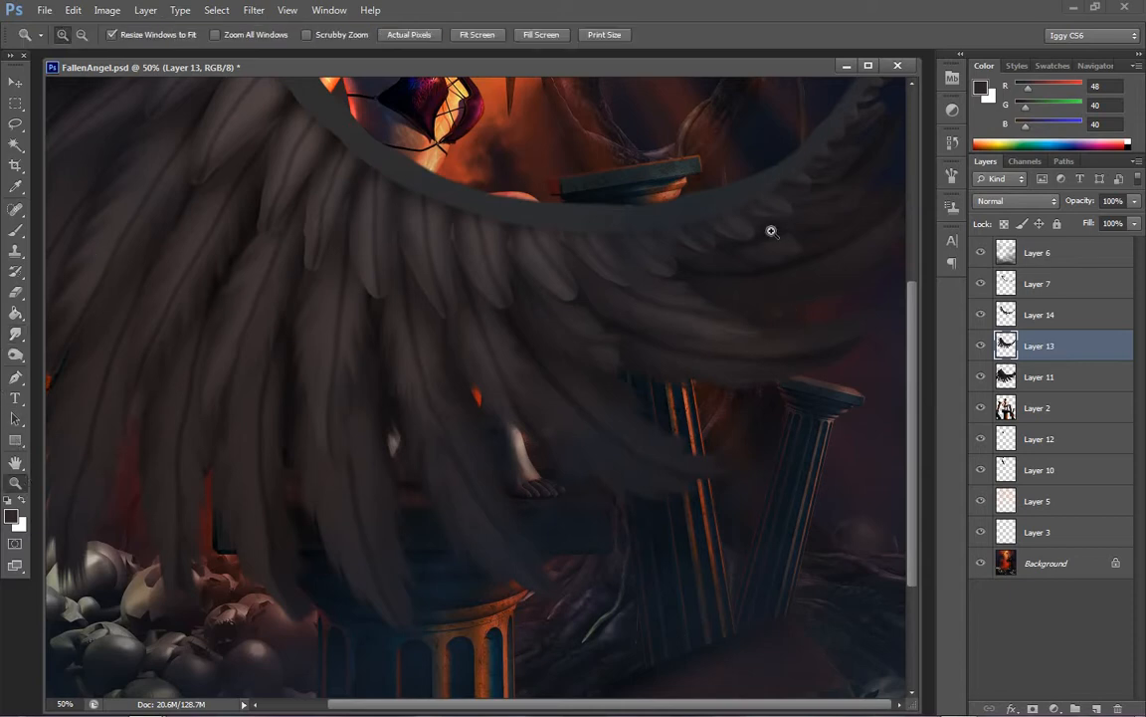
{"action": "left_click", "coordinate": [776, 234]}
{"action": "left_click", "coordinate": [762, 457]}
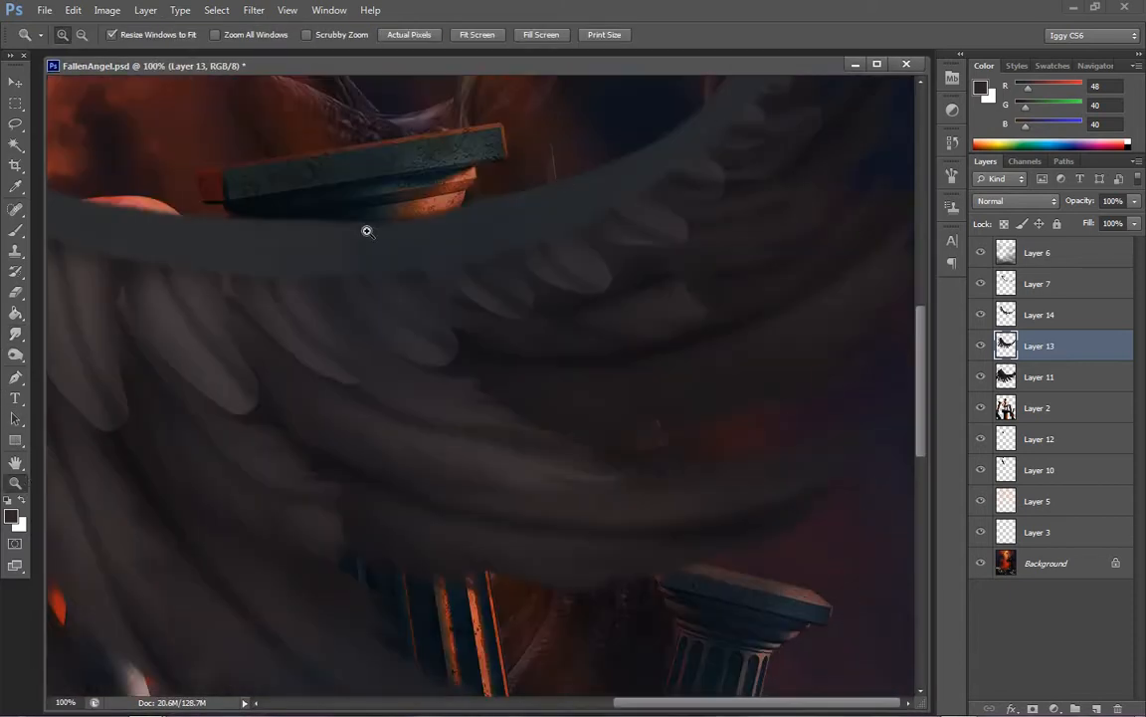
{"action": "left_click", "coordinate": [16, 332]}
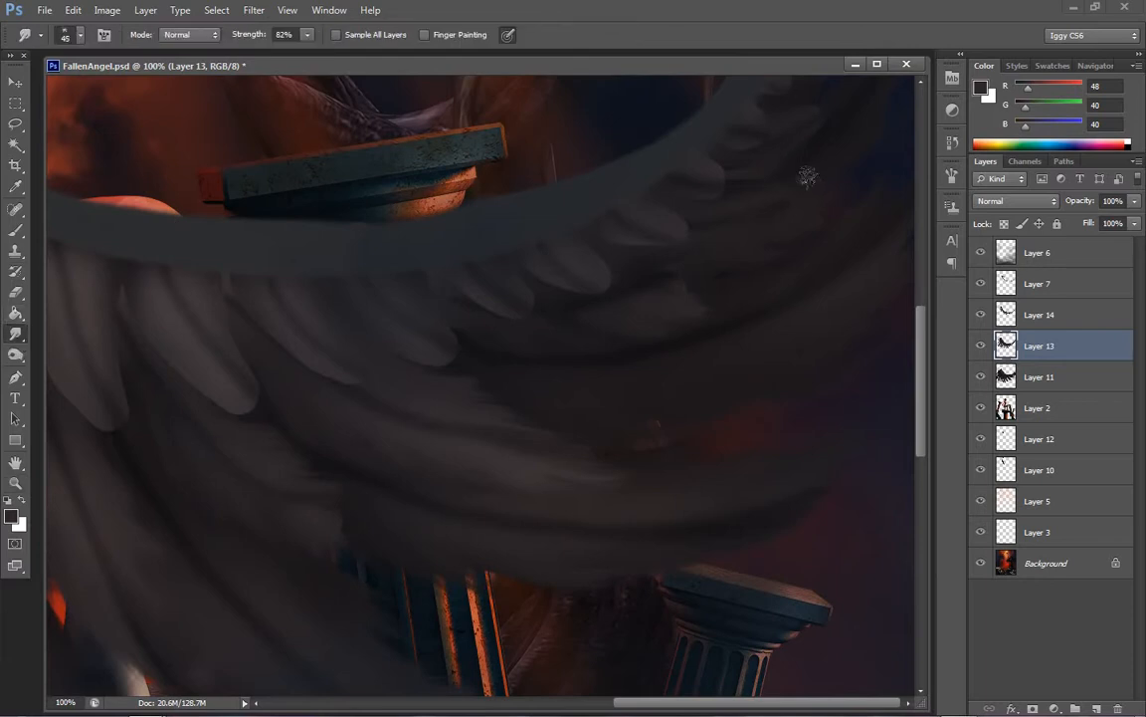
{"action": "key", "text": "bracketleft"}
On Layer 14, smudge the short top-row feathers at the wing's right tip into ragged points with a 20 px brush
{"action": "scroll", "coordinate": [831, 299], "scroll_direction": "up", "scroll_amount": 5}
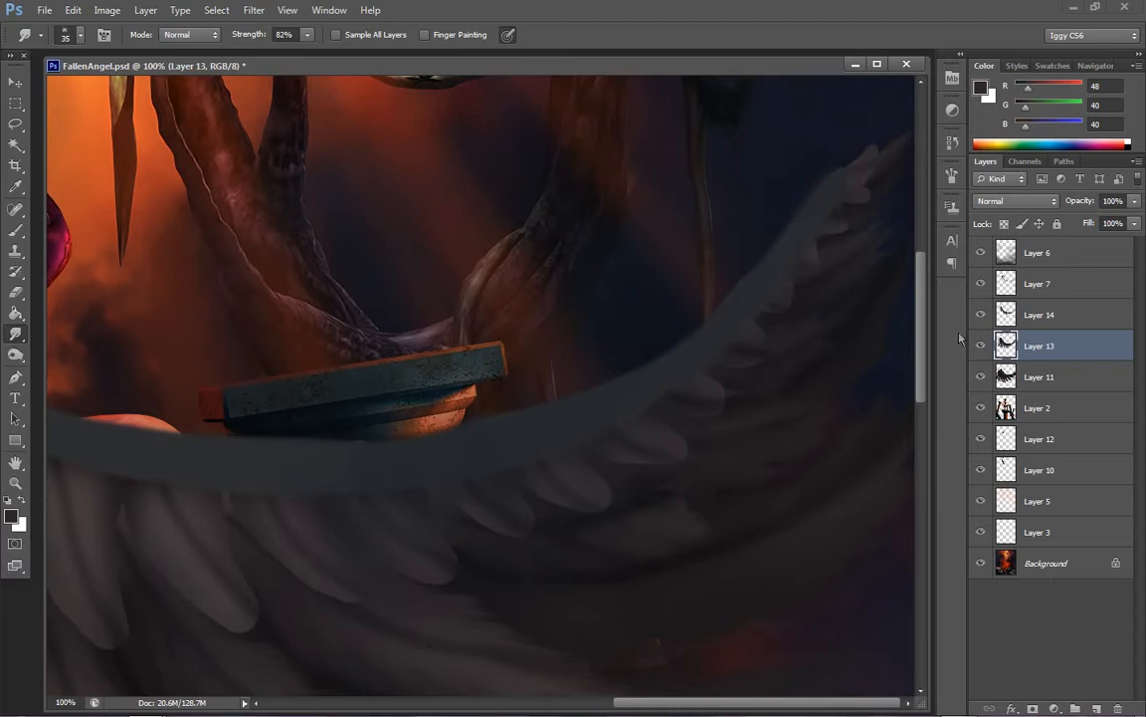
{"action": "left_click", "coordinate": [1050, 317]}
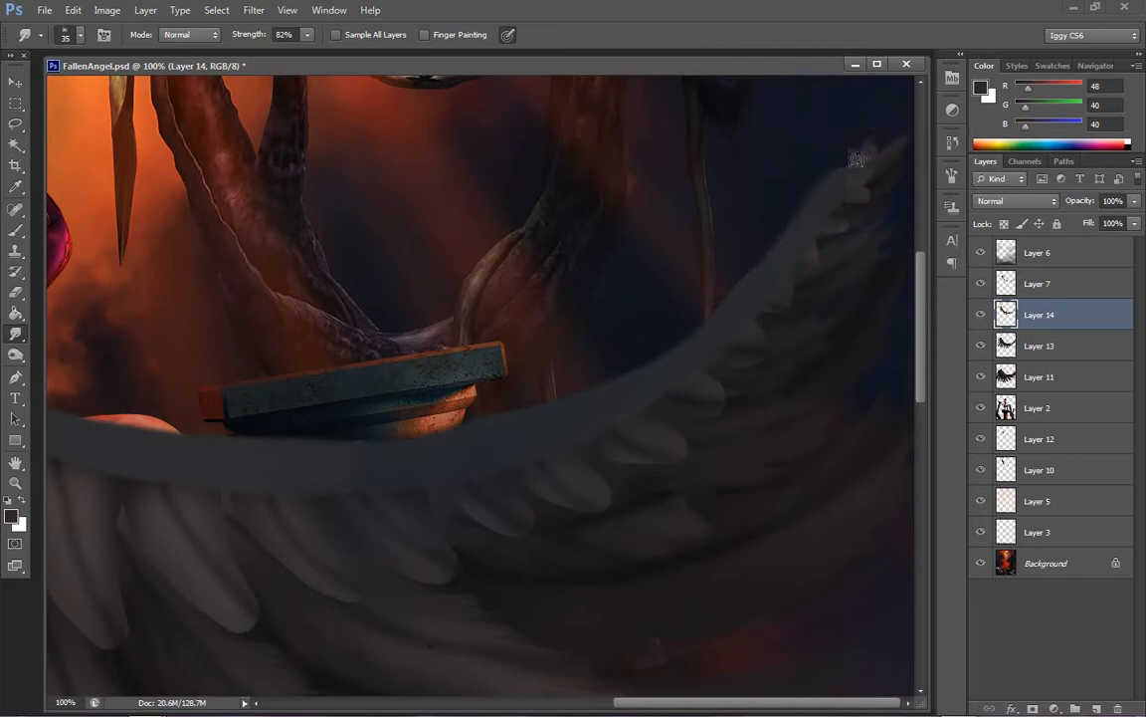
{"action": "key", "text": "["}
{"action": "mouse_move", "coordinate": [863, 168]}
{"action": "left_mouse_down"}
{"action": "mouse_move", "coordinate": [884, 128]}
{"action": "mouse_move", "coordinate": [893, 151]}
{"action": "left_mouse_up"}
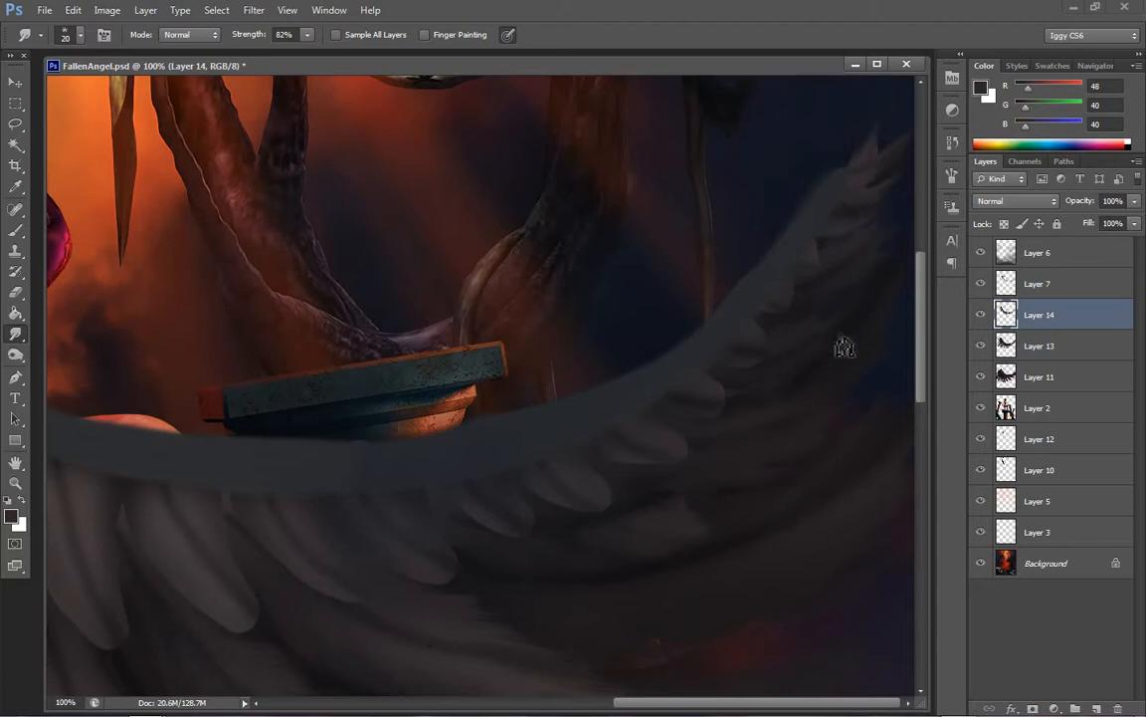
{"action": "key", "text": "bracketright"}
{"action": "key", "text": "bracketright"}
{"action": "key", "text": "bracketleft"}
{"action": "key", "text": "bracketleft"}
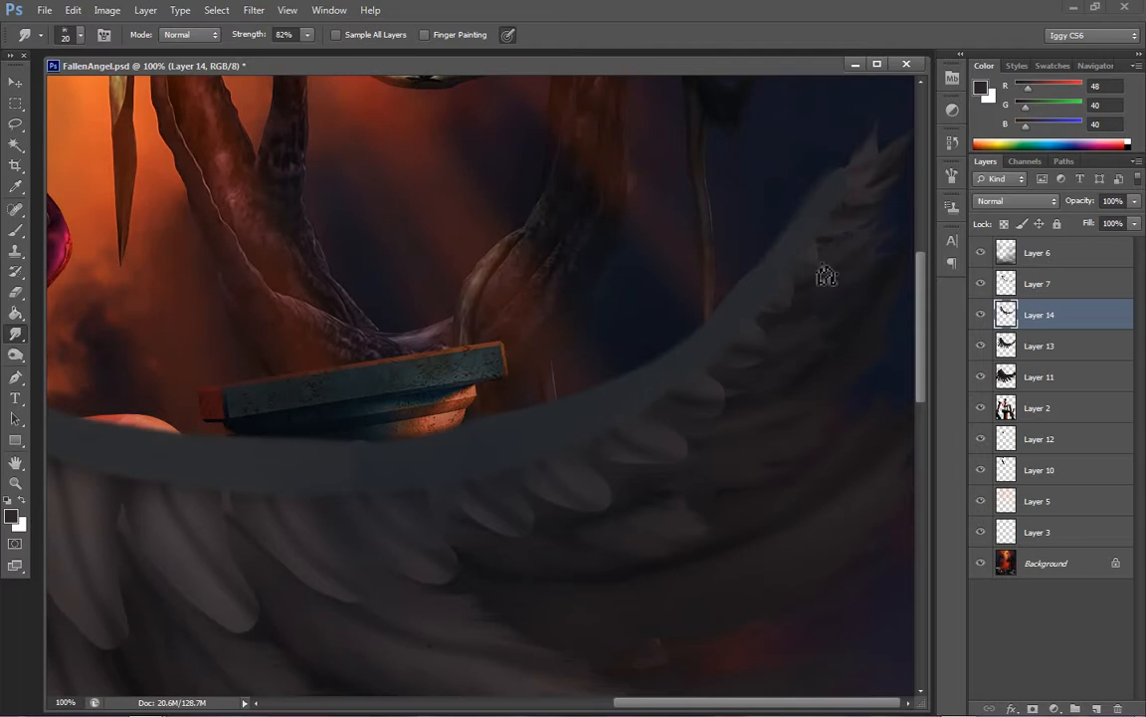
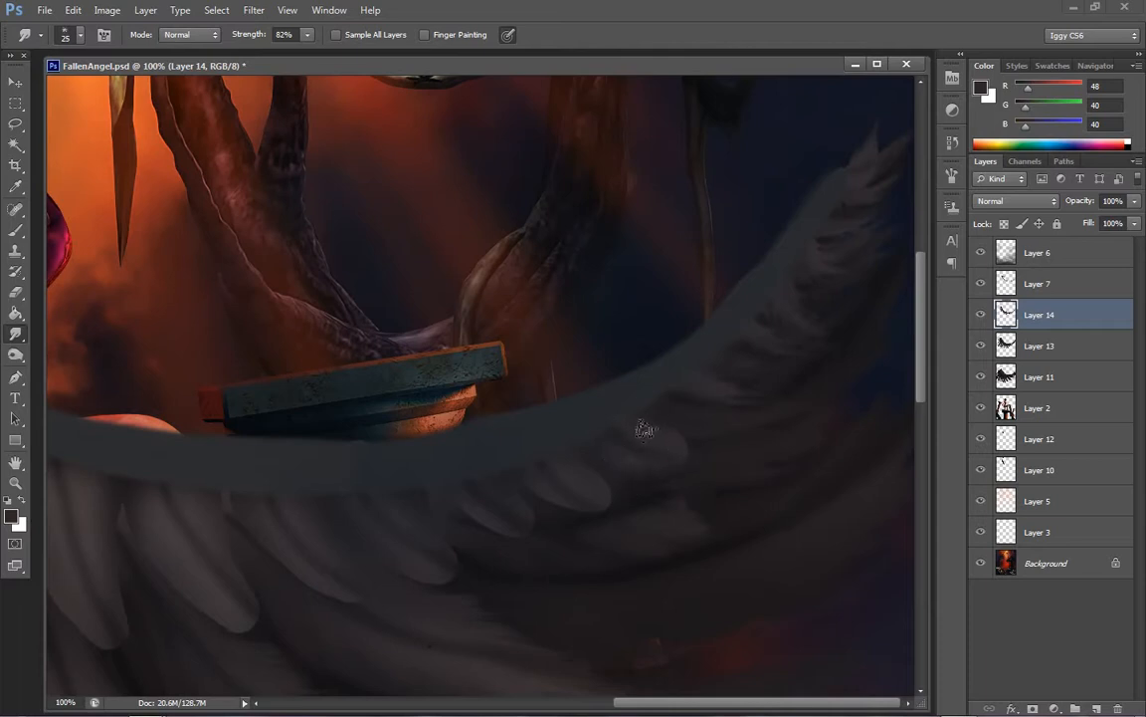
On Layer 14, smudge the rounded top-row feathers below the stone pedestal into ragged tips, enlarging the brush from 25 to 45 px
{"action": "mouse_move", "coordinate": [662, 451]}
{"action": "left_mouse_down"}
{"action": "mouse_move", "coordinate": [712, 461]}
{"action": "mouse_move", "coordinate": [694, 479]}
{"action": "mouse_move", "coordinate": [715, 485]}
{"action": "left_mouse_up"}
{"action": "left_click_drag", "start_coordinate": [680, 702], "coordinate": [617, 711]}
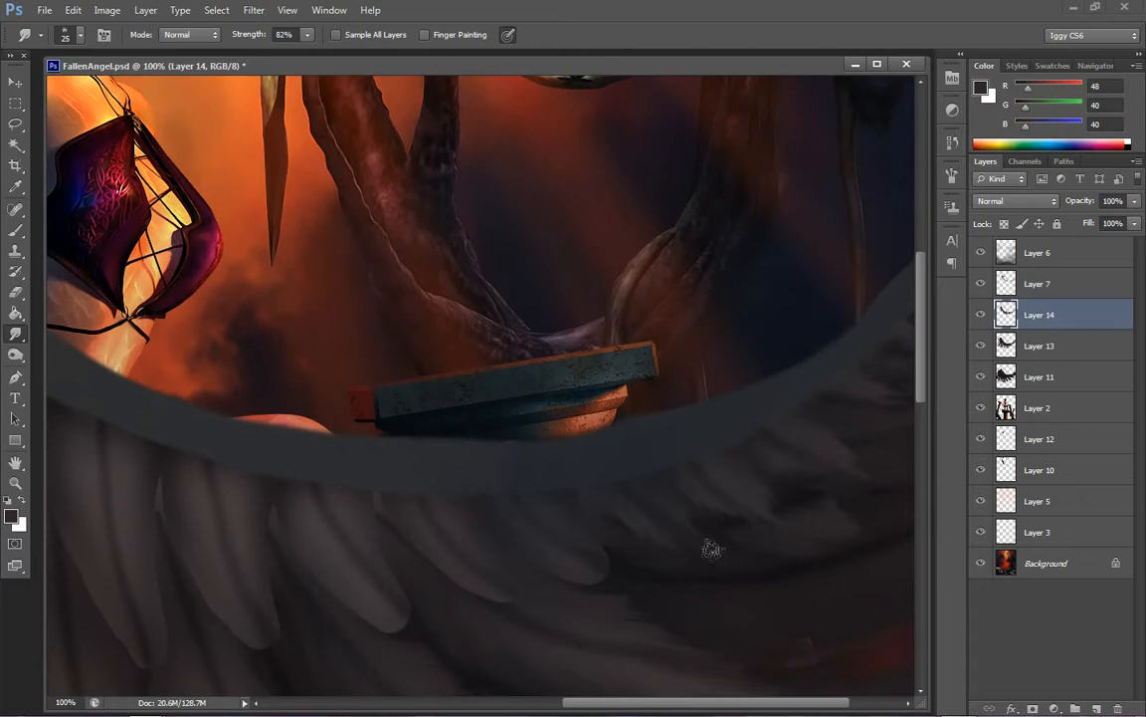
{"action": "left_click_drag", "start_coordinate": [692, 704], "coordinate": [637, 705]}
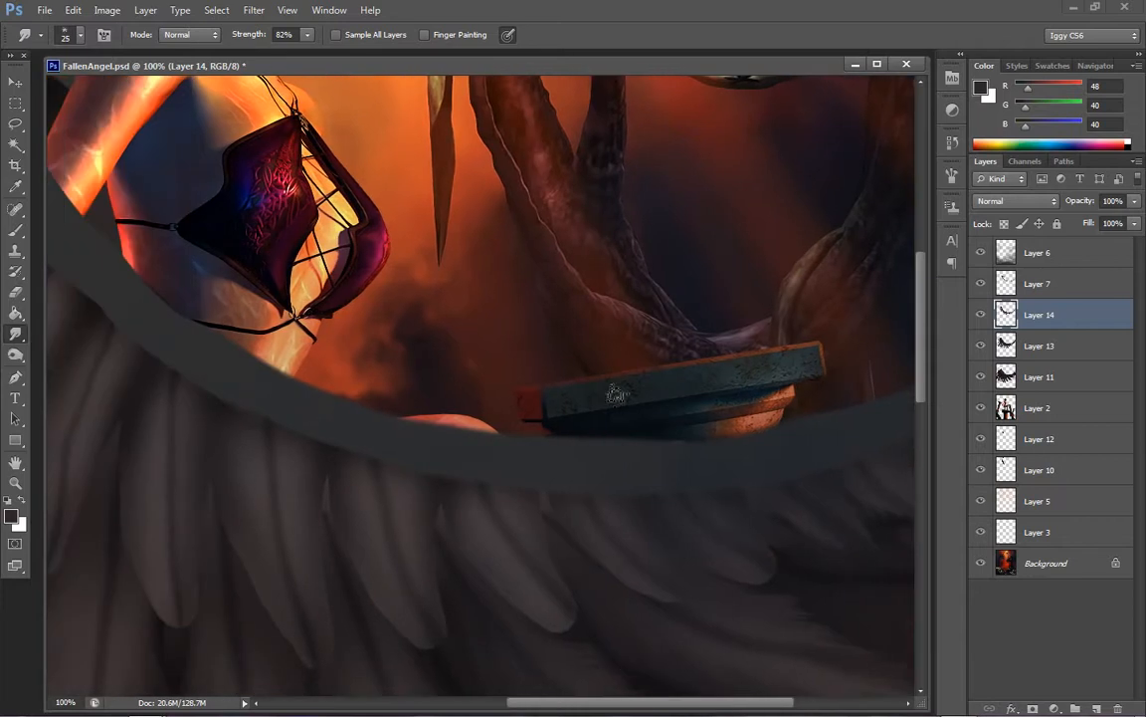
{"action": "key", "text": "bracketright"}
{"action": "key", "text": "bracketright"}
{"action": "key", "text": "bracketright"}
{"action": "mouse_move", "coordinate": [692, 530]}
{"action": "left_mouse_down"}
{"action": "mouse_move", "coordinate": [740, 583]}
{"action": "mouse_move", "coordinate": [788, 583]}
{"action": "left_mouse_up"}
{"action": "mouse_move", "coordinate": [754, 539]}
{"action": "left_mouse_down"}
{"action": "mouse_move", "coordinate": [799, 556]}
{"action": "mouse_move", "coordinate": [760, 561]}
{"action": "mouse_move", "coordinate": [760, 550]}
{"action": "mouse_move", "coordinate": [832, 589]}
{"action": "left_mouse_up"}
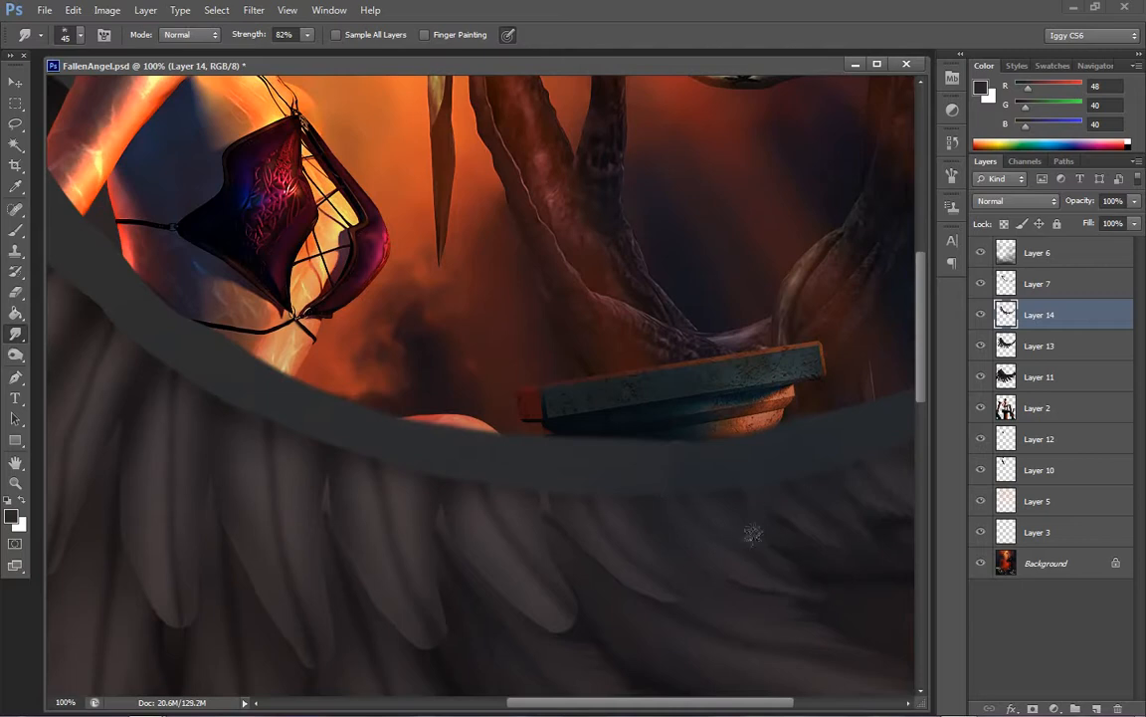
{"action": "left_click_drag", "start_coordinate": [731, 506], "coordinate": [817, 596]}
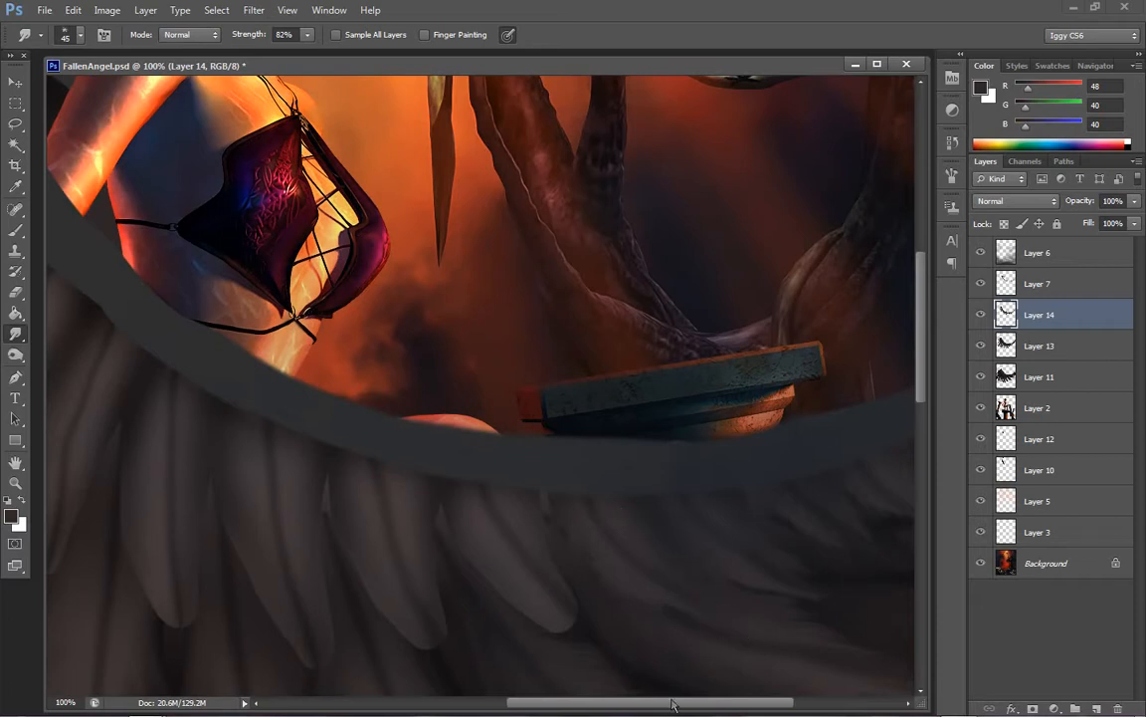
Smudge the edges and tips of the Layer 14 feathers below the woman's torso with the 45 px brush
{"action": "scroll", "coordinate": [607, 634], "scroll_direction": "left", "scroll_amount": 5}
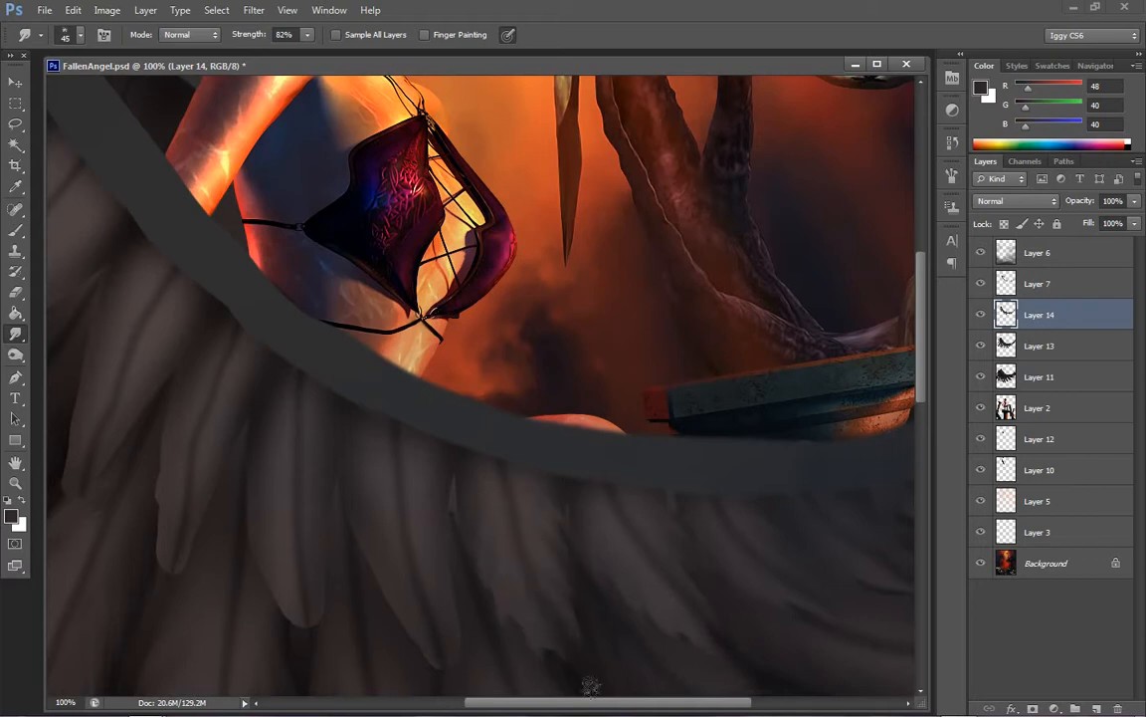
{"action": "left_click_drag", "start_coordinate": [624, 703], "coordinate": [564, 702]}
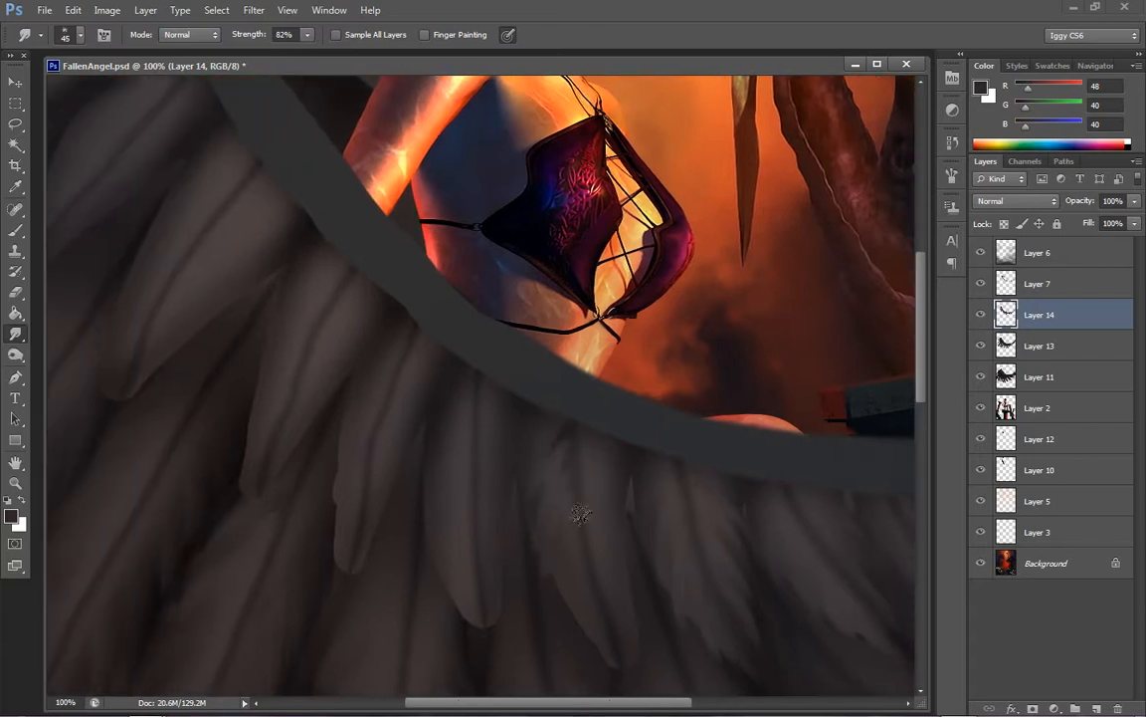
{"action": "left_click_drag", "start_coordinate": [580, 513], "coordinate": [601, 667]}
{"action": "left_click_drag", "start_coordinate": [549, 419], "coordinate": [533, 436]}
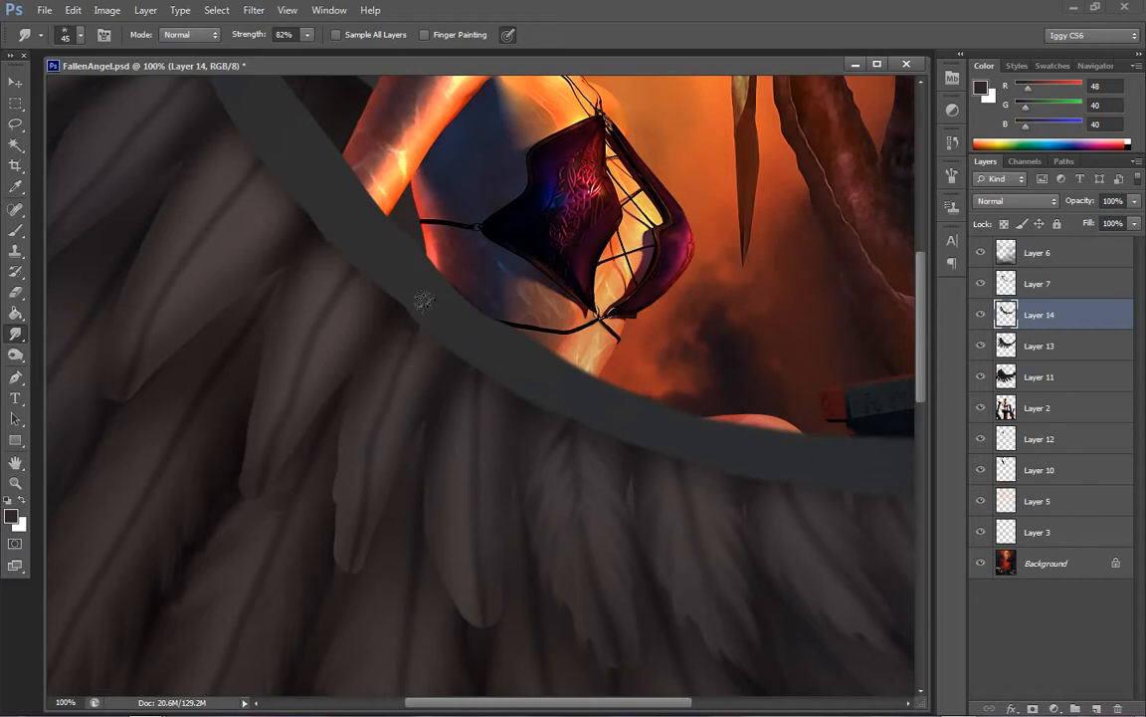
{"action": "left_click_drag", "start_coordinate": [420, 341], "coordinate": [410, 450]}
{"action": "left_click_drag", "start_coordinate": [397, 383], "coordinate": [394, 461]}
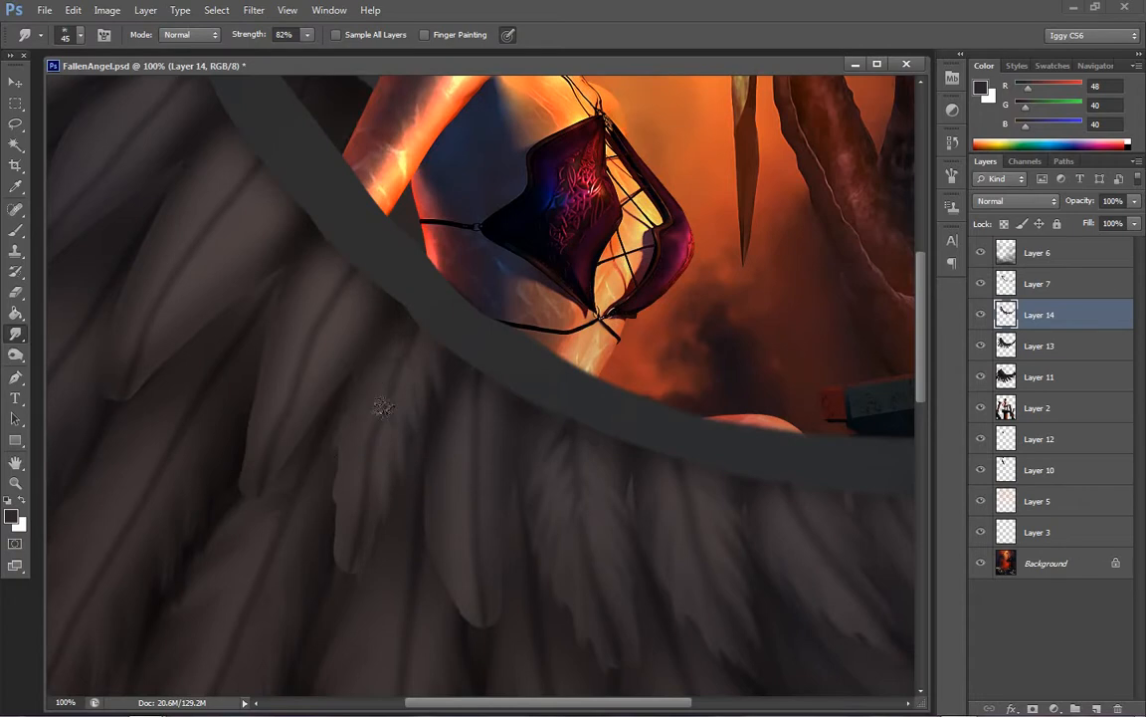
{"action": "mouse_move", "coordinate": [381, 409]}
{"action": "left_mouse_down"}
{"action": "mouse_move", "coordinate": [323, 476]}
{"action": "mouse_move", "coordinate": [359, 449]}
{"action": "mouse_move", "coordinate": [316, 544]}
{"action": "mouse_move", "coordinate": [347, 510]}
{"action": "mouse_move", "coordinate": [320, 570]}
{"action": "left_mouse_up"}
{"action": "left_click_drag", "start_coordinate": [357, 527], "coordinate": [338, 596]}
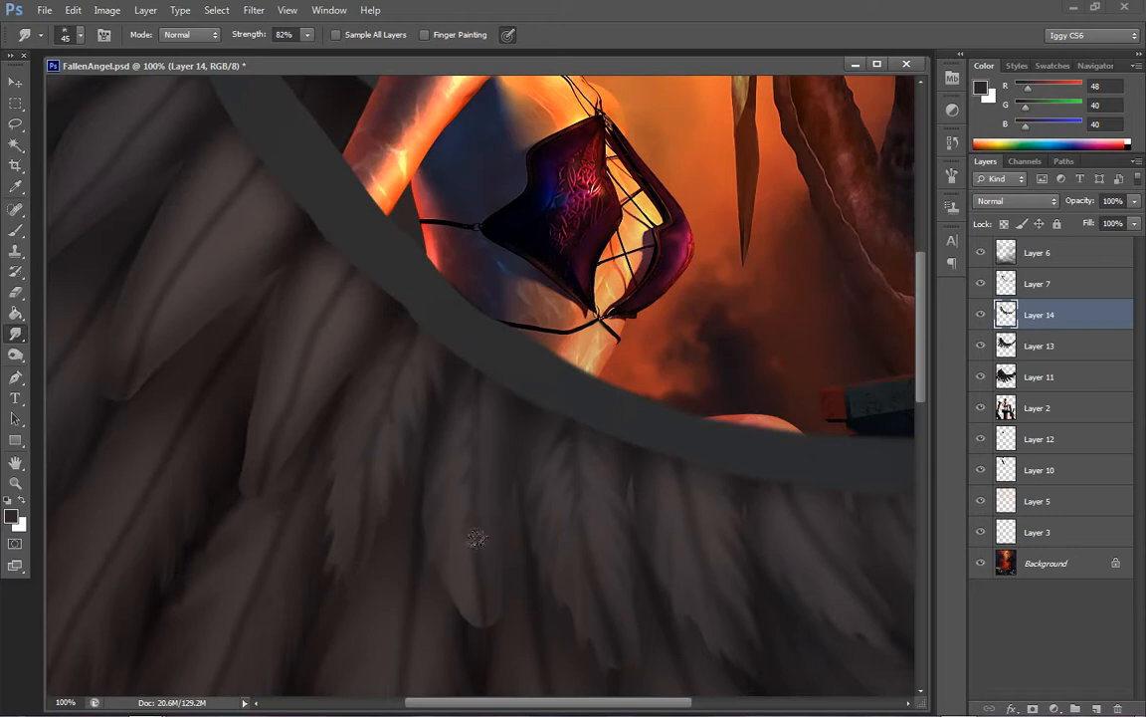
{"action": "mouse_move", "coordinate": [477, 538]}
{"action": "left_mouse_down"}
{"action": "mouse_move", "coordinate": [463, 610]}
{"action": "mouse_move", "coordinate": [478, 587]}
{"action": "mouse_move", "coordinate": [477, 642]}
{"action": "mouse_move", "coordinate": [477, 559]}
{"action": "mouse_move", "coordinate": [489, 638]}
{"action": "left_mouse_up"}
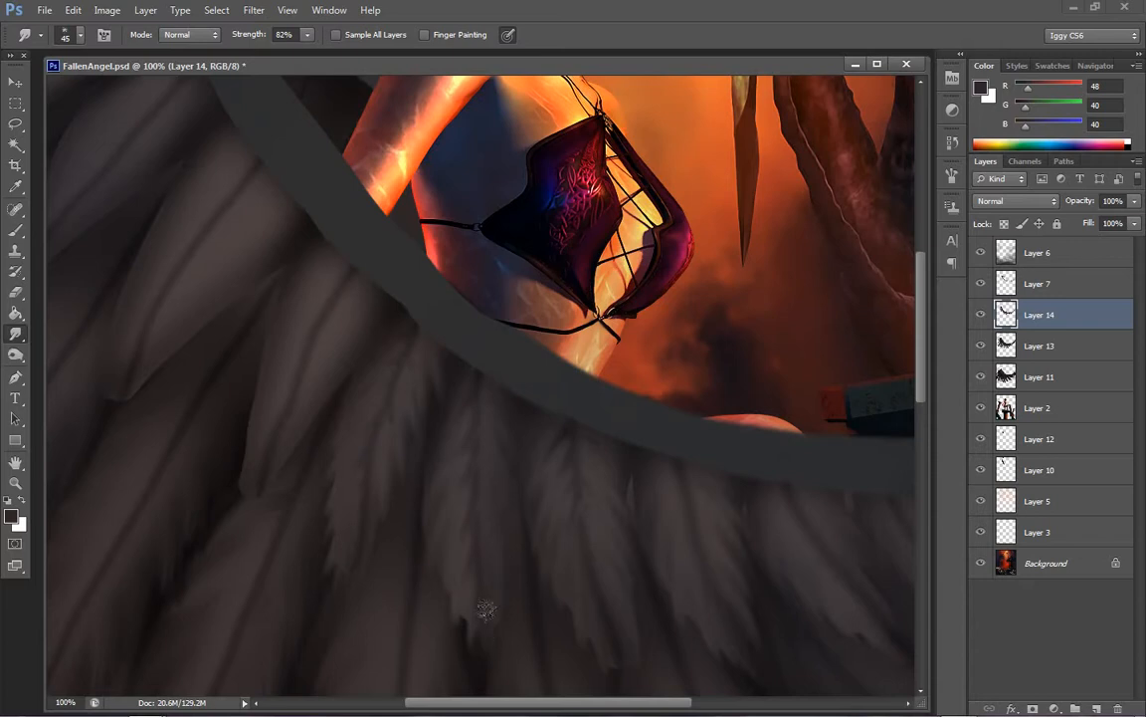
Smudge the edges of the Layer 14 feathers on the left side of the wing, working up toward the shoulder
{"action": "left_click_drag", "start_coordinate": [555, 703], "coordinate": [462, 704]}
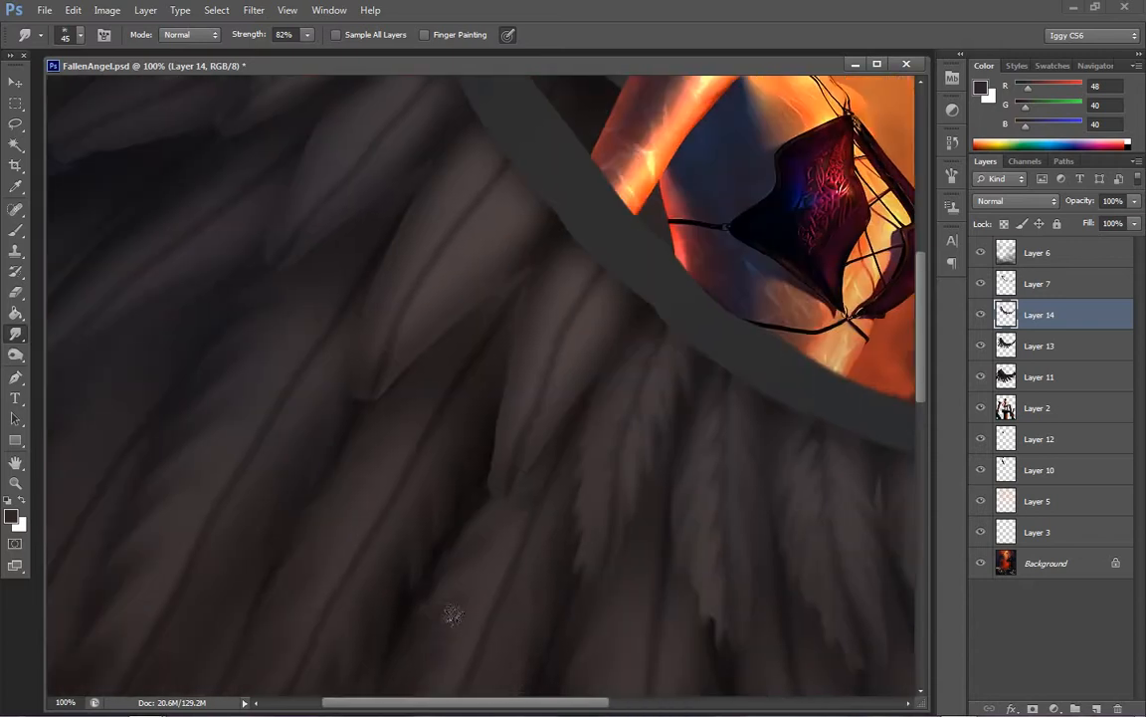
{"action": "mouse_move", "coordinate": [530, 316]}
{"action": "left_mouse_down"}
{"action": "mouse_move", "coordinate": [486, 447]}
{"action": "mouse_move", "coordinate": [513, 464]}
{"action": "left_mouse_up"}
{"action": "mouse_move", "coordinate": [599, 271]}
{"action": "left_mouse_down"}
{"action": "mouse_move", "coordinate": [603, 349]}
{"action": "mouse_move", "coordinate": [587, 403]}
{"action": "left_mouse_up"}
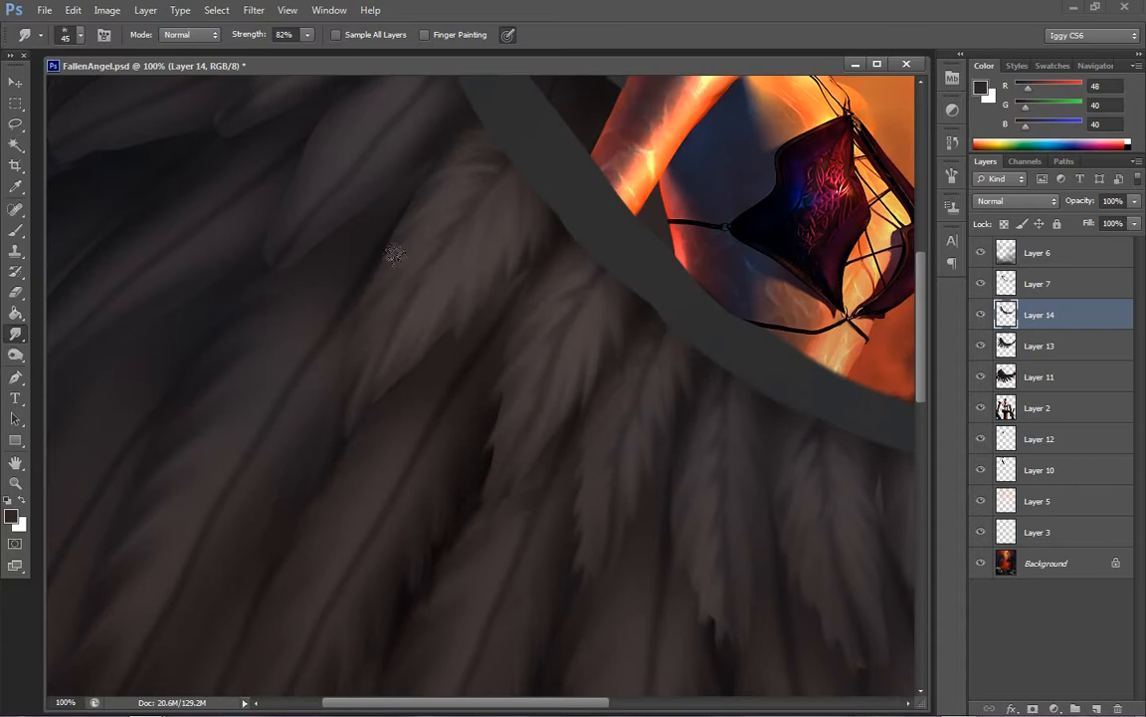
{"action": "left_click_drag", "start_coordinate": [521, 704], "coordinate": [468, 703]}
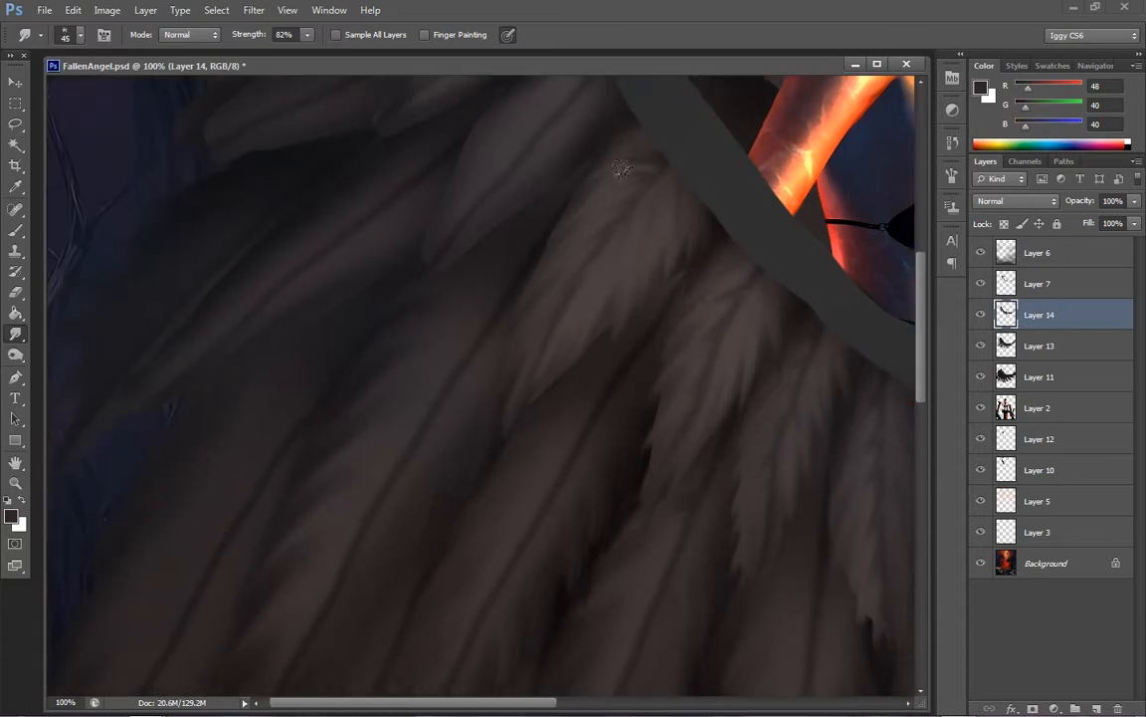
{"action": "left_click_drag", "start_coordinate": [926, 338], "coordinate": [928, 290]}
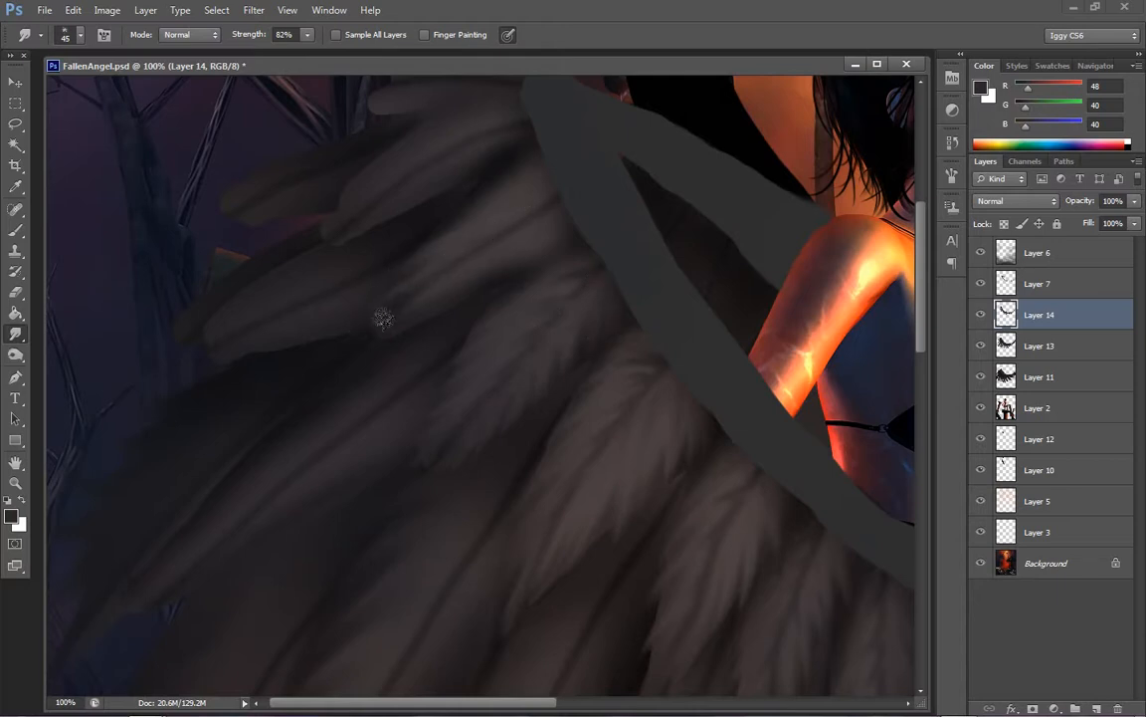
{"action": "left_click_drag", "start_coordinate": [443, 285], "coordinate": [372, 328]}
{"action": "left_click_drag", "start_coordinate": [469, 254], "coordinate": [438, 302]}
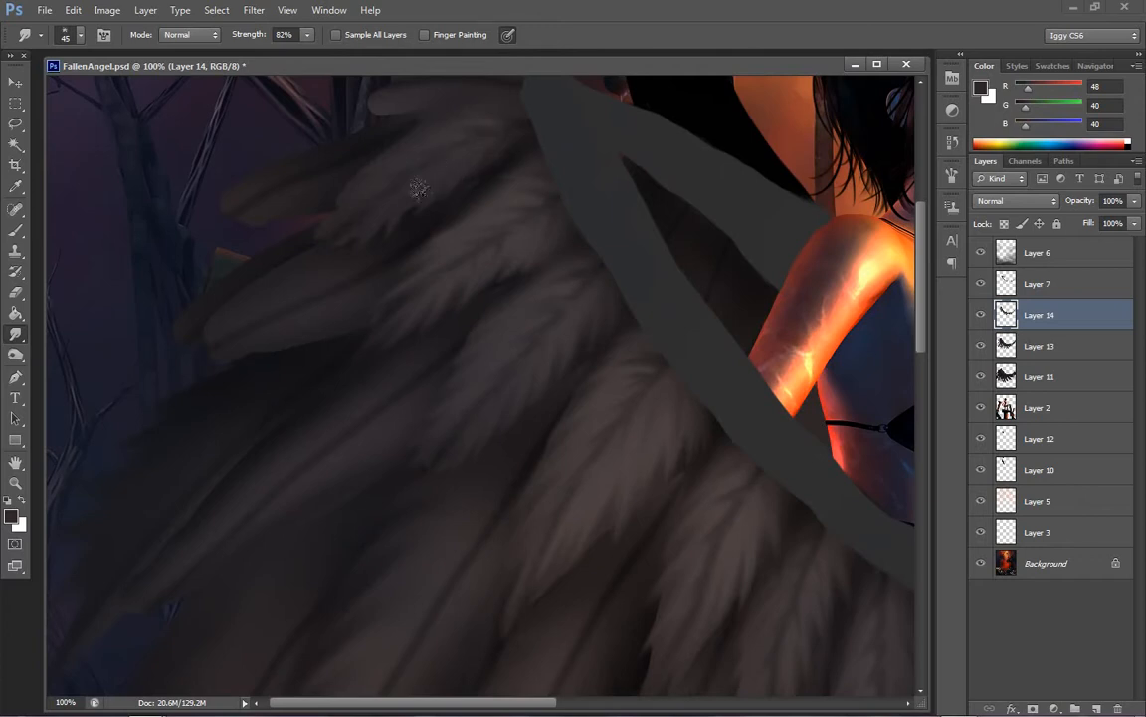
{"action": "scroll", "coordinate": [832, 307], "scroll_direction": "up", "scroll_amount": 5}
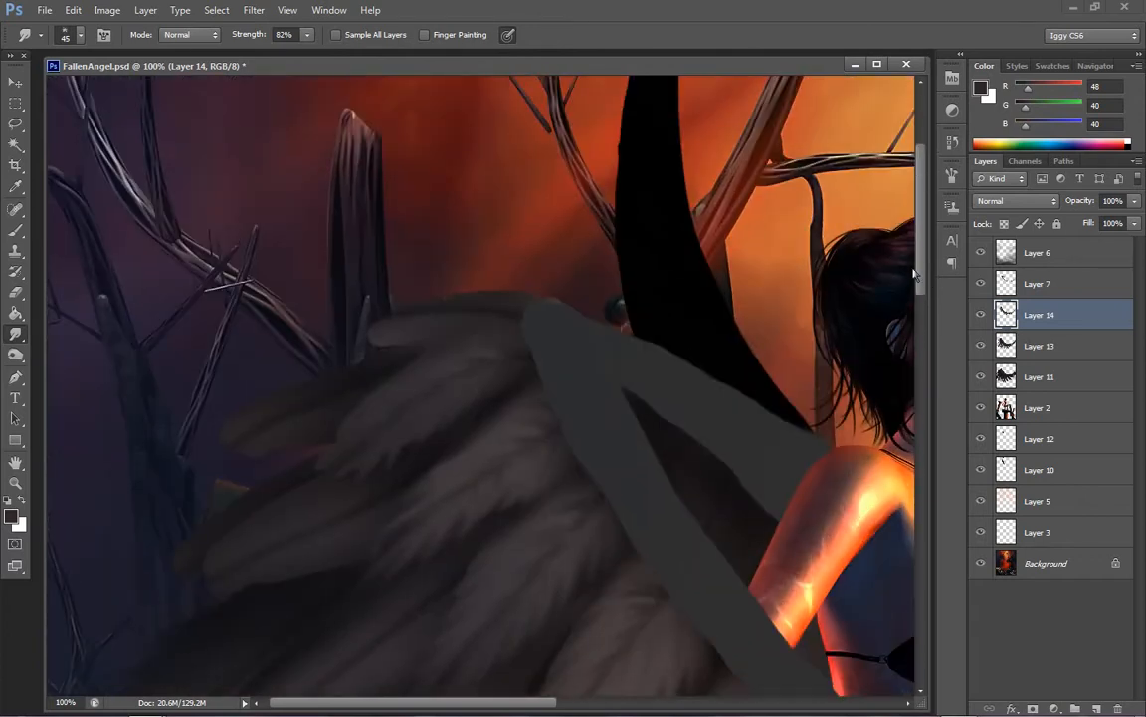
{"action": "mouse_move", "coordinate": [958, 701]}
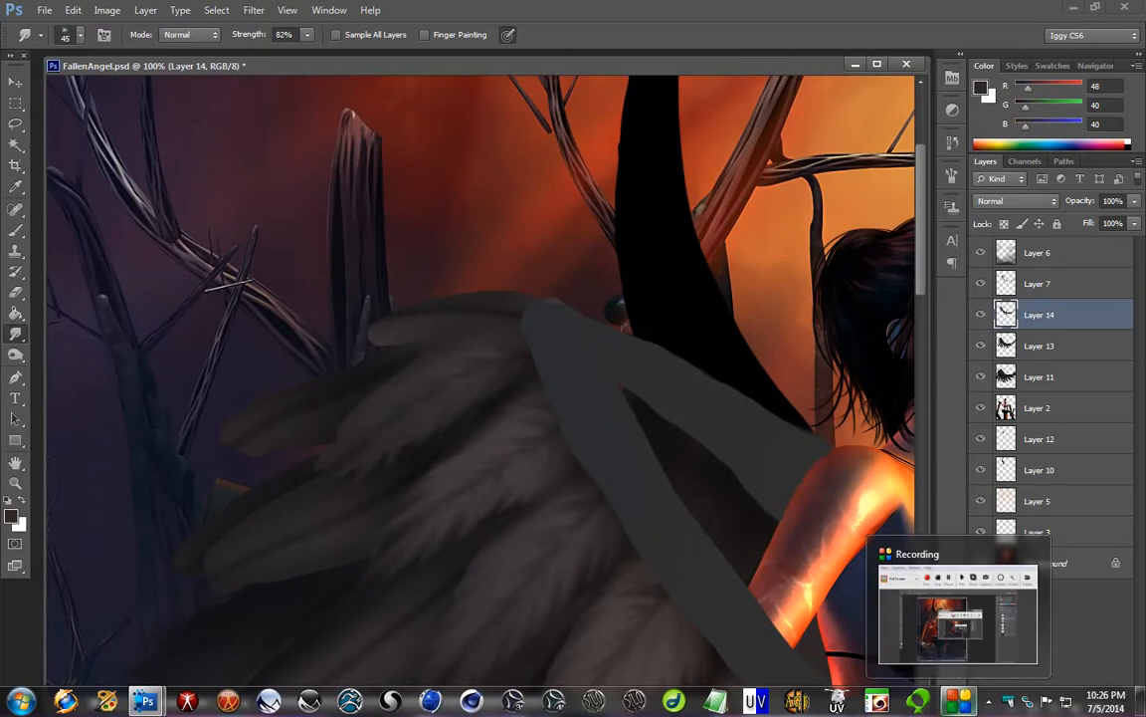
{"action": "left_click", "coordinate": [963, 619]}
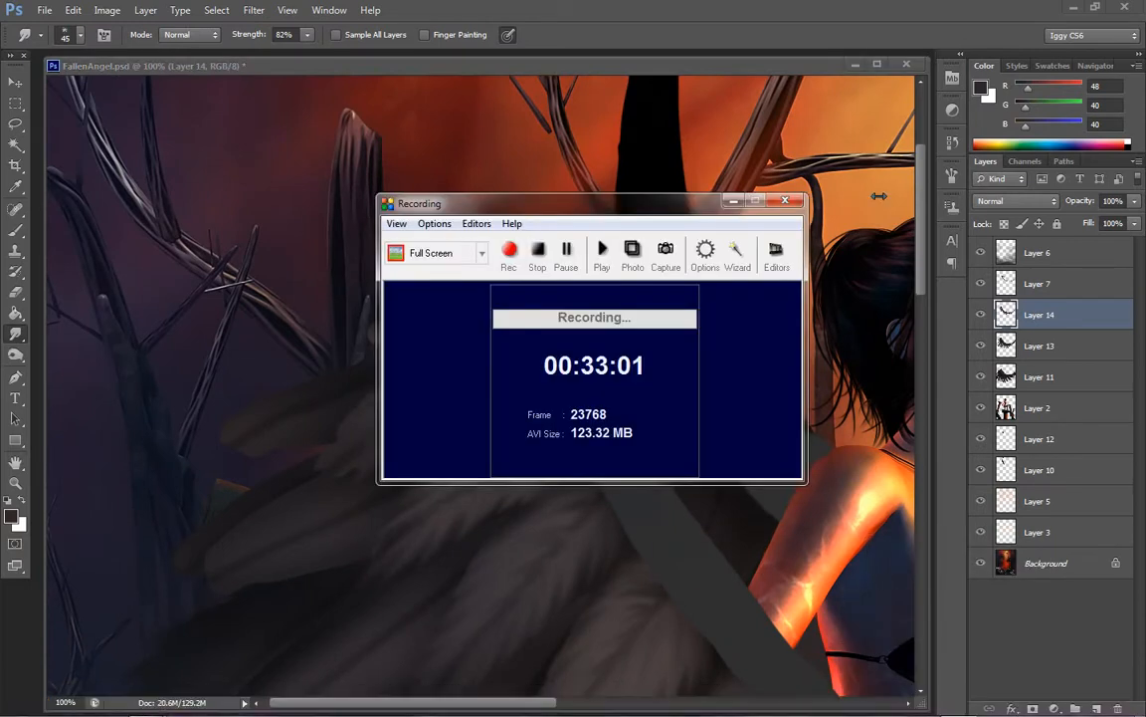
{"action": "left_click", "coordinate": [738, 202]}
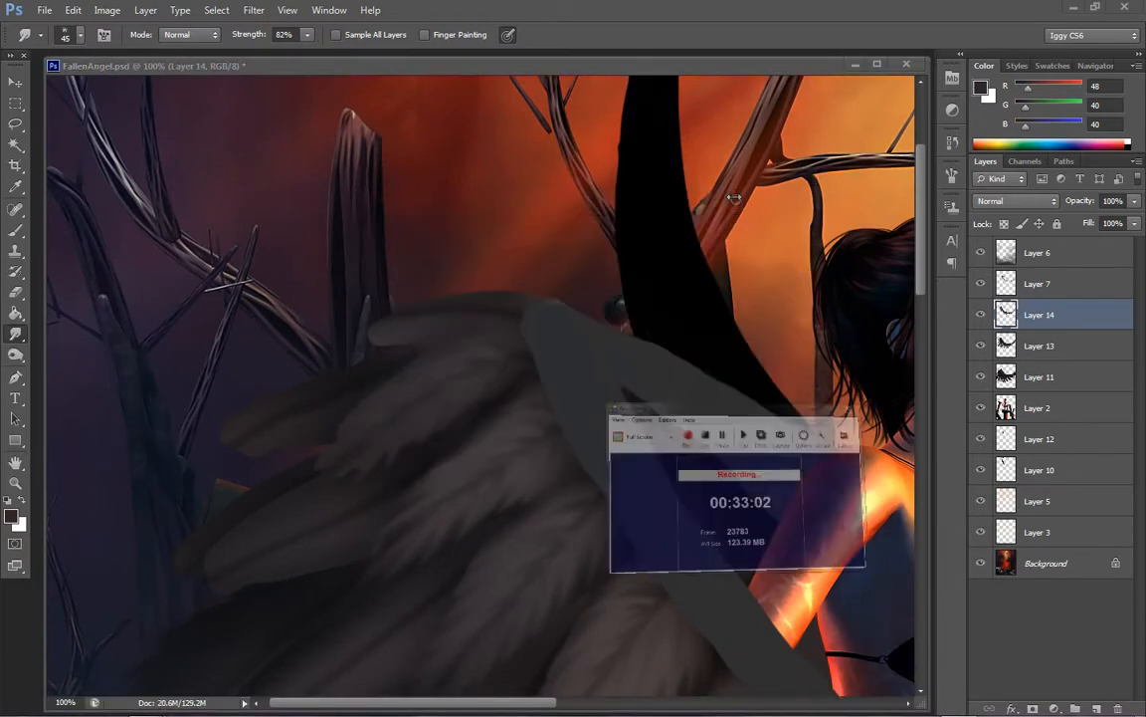
Smudge the rounded Layer 14 feathers along the crest of the wing's shoulder, select Layer 13, and make Layer 11 active
{"action": "left_click", "coordinate": [444, 318]}
{"action": "left_click_drag", "start_coordinate": [426, 319], "coordinate": [343, 340]}
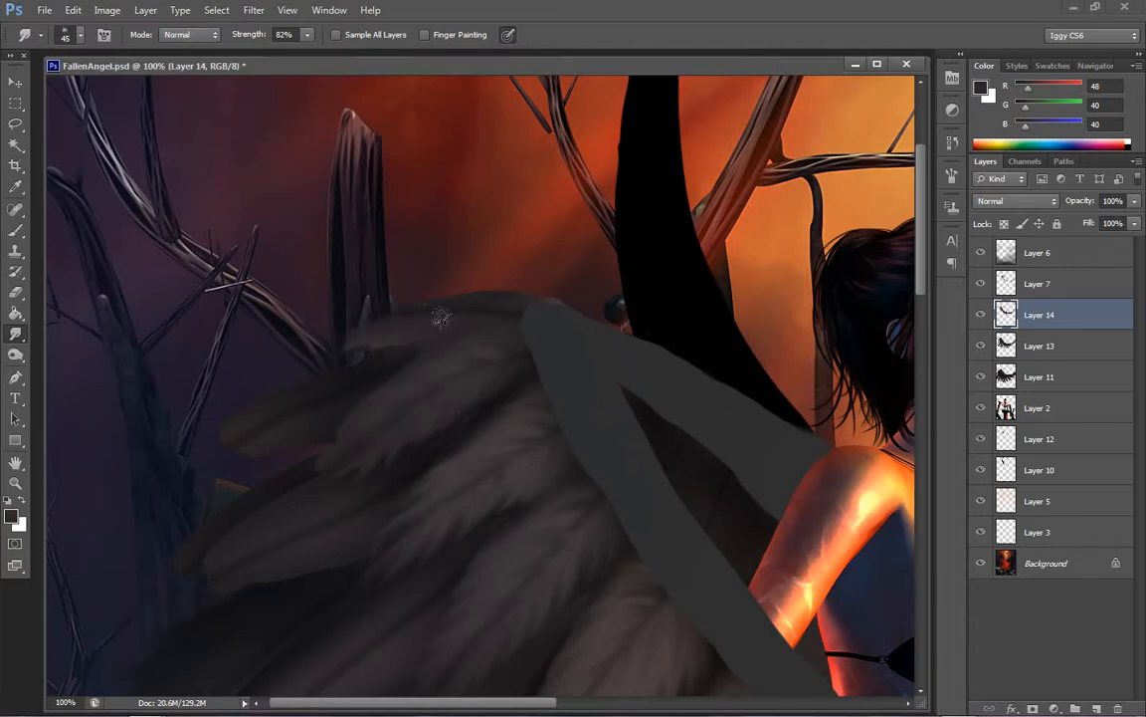
{"action": "left_click_drag", "start_coordinate": [522, 319], "coordinate": [406, 293]}
{"action": "left_click_drag", "start_coordinate": [505, 296], "coordinate": [427, 292]}
{"action": "left_click", "coordinate": [1036, 345]}
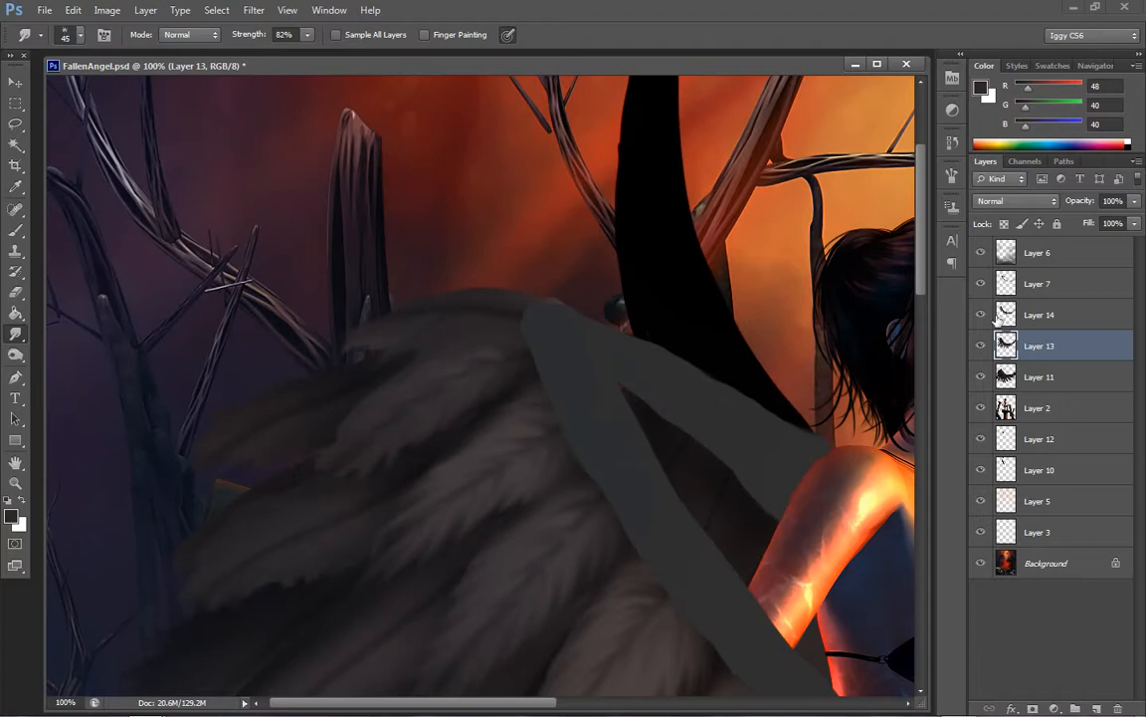
{"action": "left_click", "coordinate": [1063, 371]}
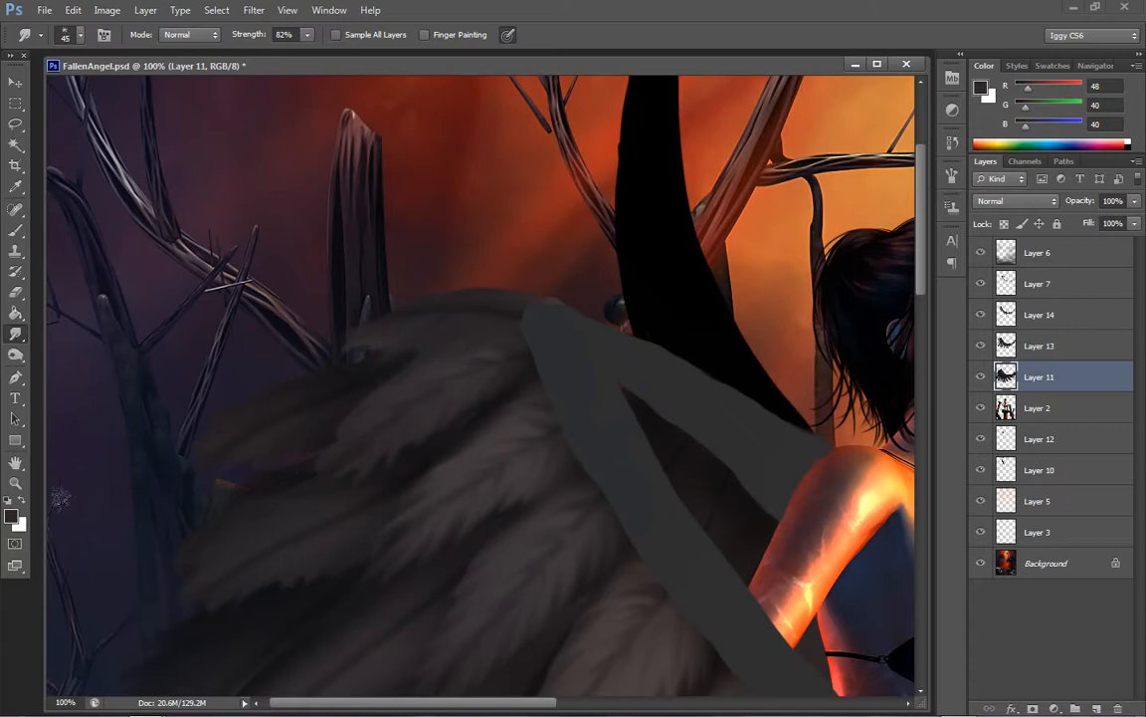
Save the FallenAngel.psd document
{"action": "key", "text": "z"}
{"action": "right_click", "coordinate": [703, 411]}
{"action": "left_click", "coordinate": [754, 422]}
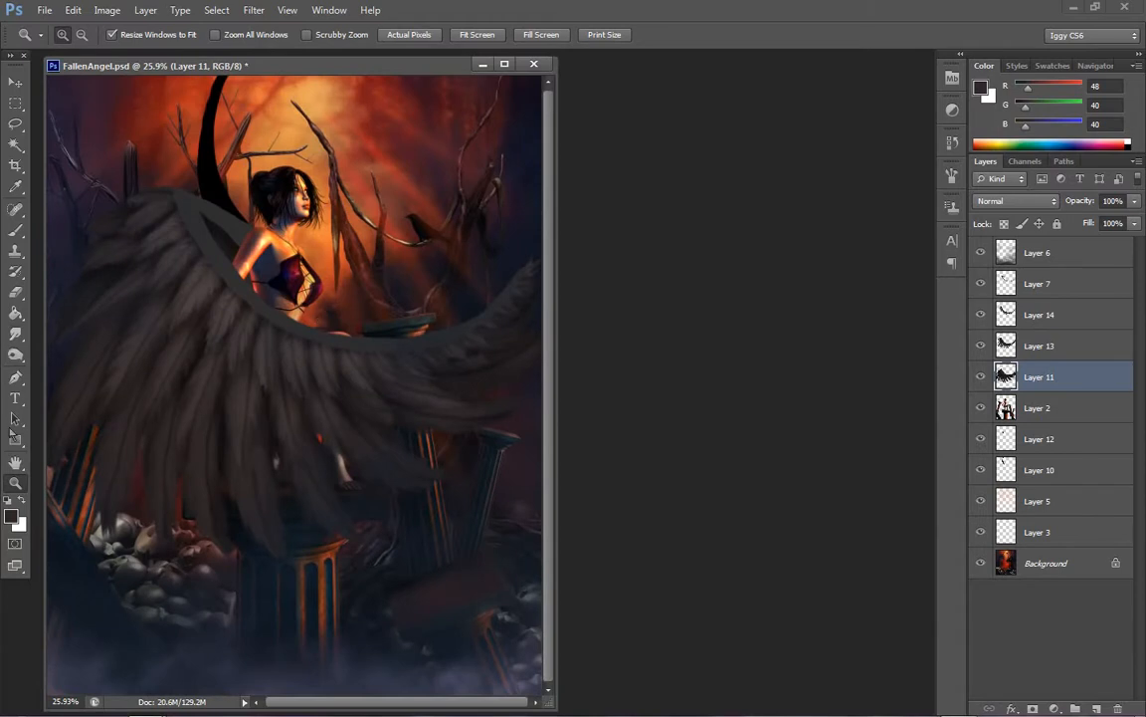
{"action": "left_click", "coordinate": [45, 10]}
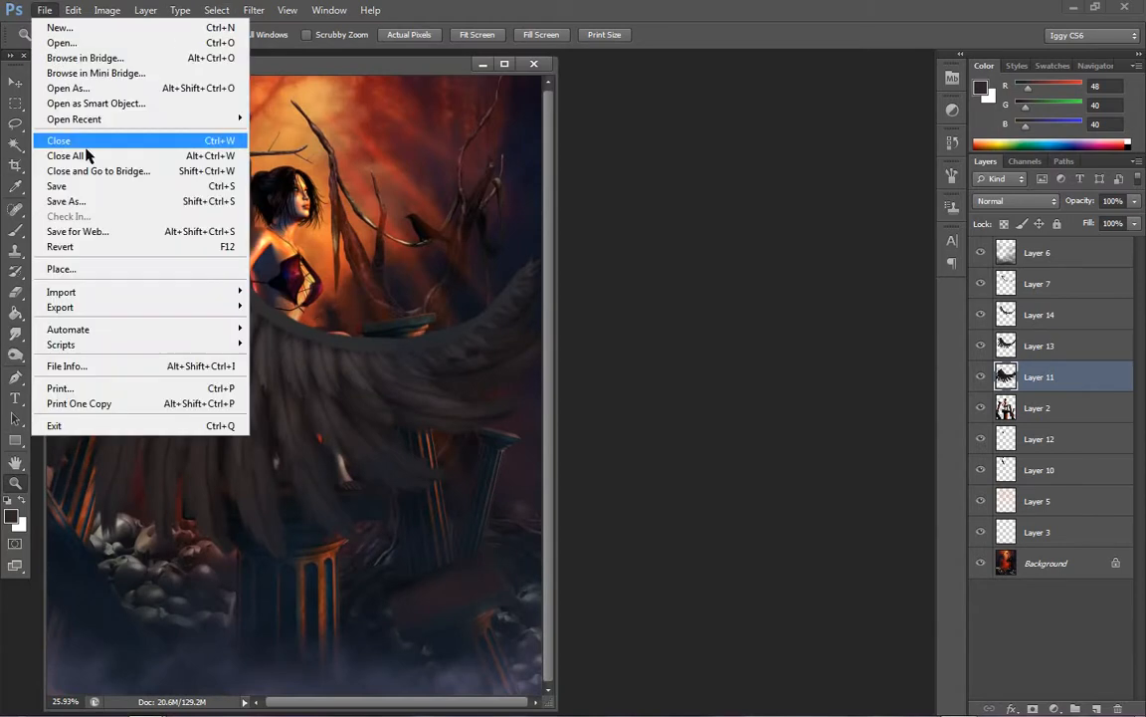
{"action": "left_click", "coordinate": [87, 187]}
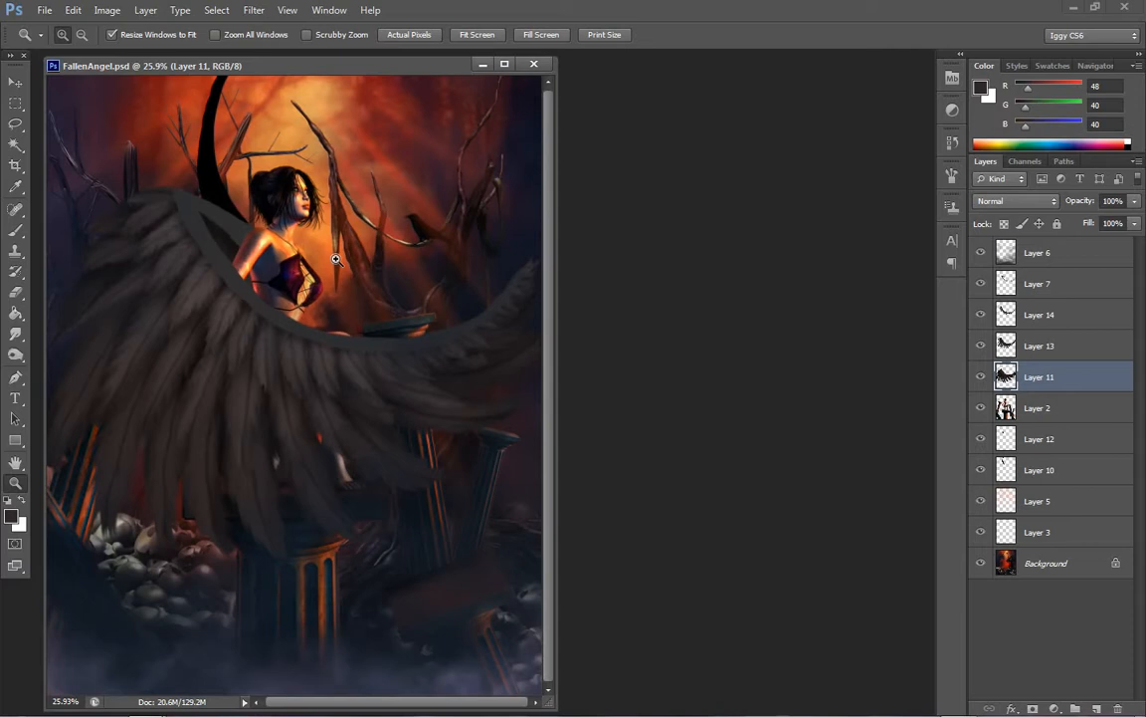
On Layer 13, smudge the middle-row feathers on the wing's left side, enlarging the brush to 80 px
{"action": "left_click", "coordinate": [204, 317]}
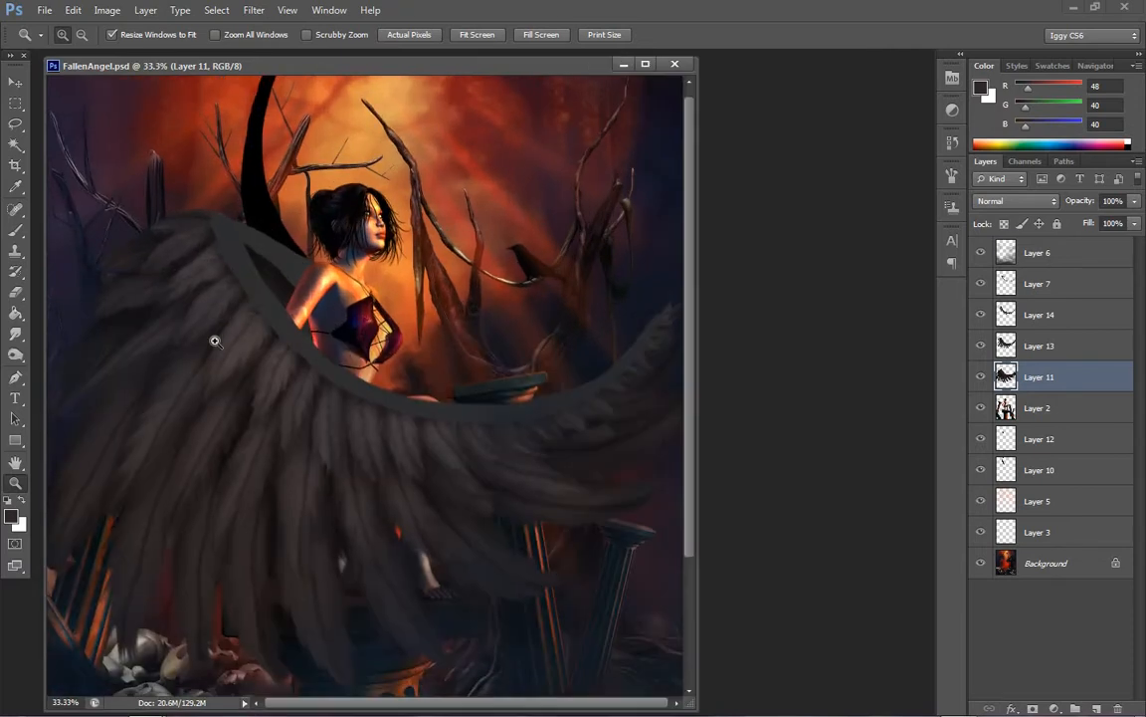
{"action": "left_click", "coordinate": [234, 341]}
{"action": "left_click", "coordinate": [219, 384]}
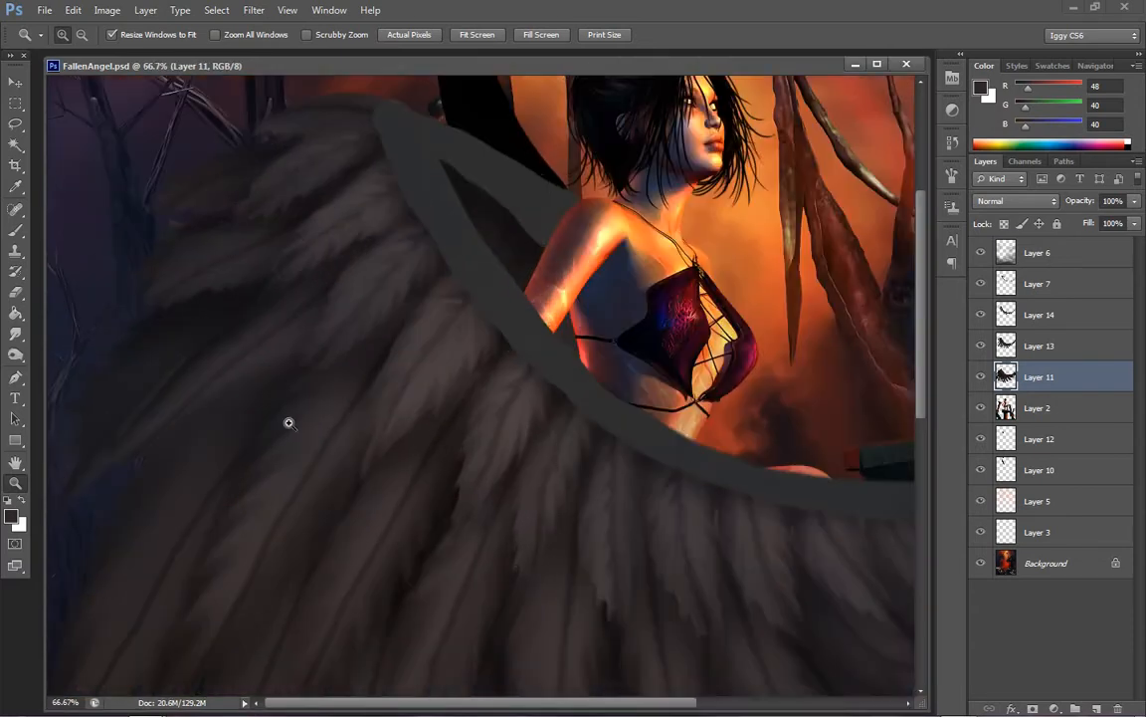
{"action": "left_click", "coordinate": [1030, 347]}
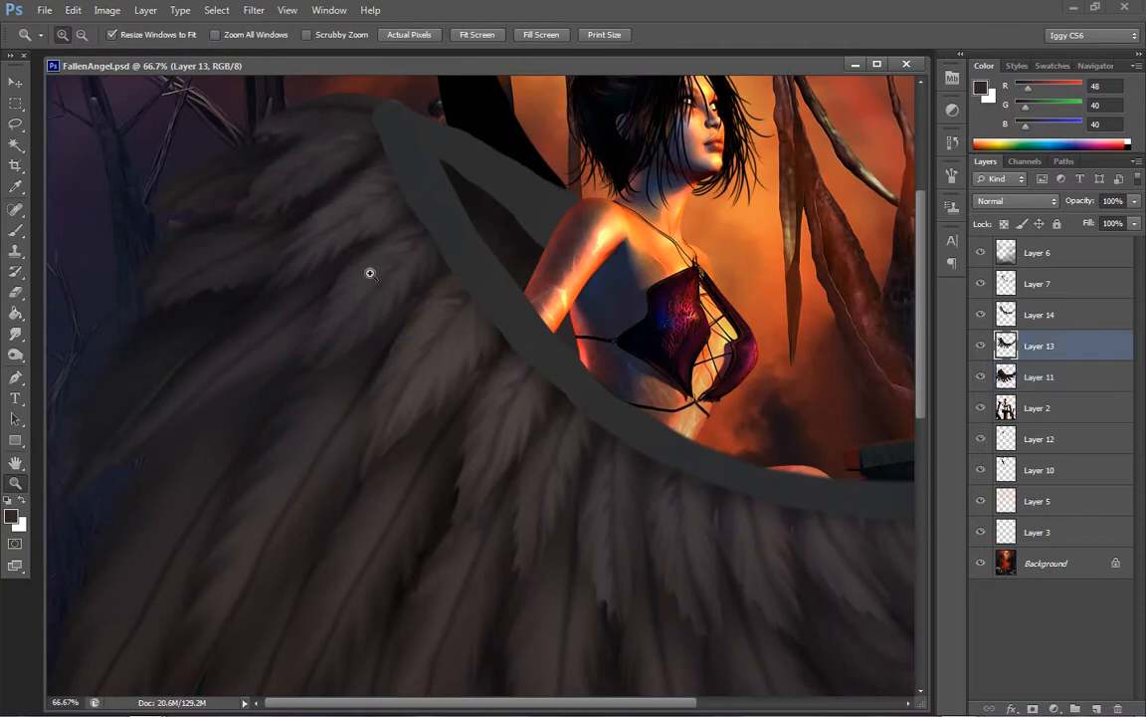
{"action": "left_click", "coordinate": [16, 336]}
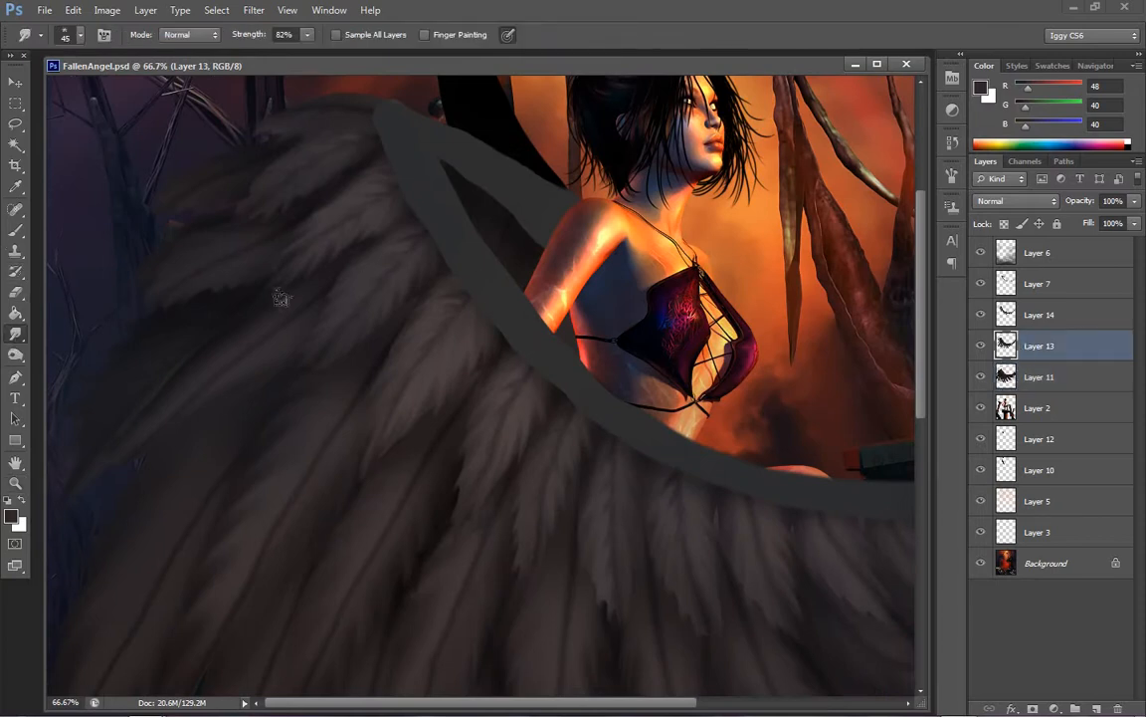
{"action": "mouse_move", "coordinate": [282, 298]}
{"action": "left_mouse_down"}
{"action": "mouse_move", "coordinate": [270, 324]}
{"action": "mouse_move", "coordinate": [172, 371]}
{"action": "left_mouse_up"}
{"action": "key", "text": "bracketright"}
{"action": "key", "text": "bracketright"}
{"action": "key", "text": "bracketright"}
{"action": "key", "text": "bracketright"}
{"action": "key", "text": "bracketright"}
{"action": "key", "text": "bracketright"}
{"action": "key", "text": "bracketleft"}
{"action": "key", "text": "bracketright"}
{"action": "key", "text": "bracketright"}
{"action": "key", "text": "bracketright"}
{"action": "key", "text": "bracketright"}
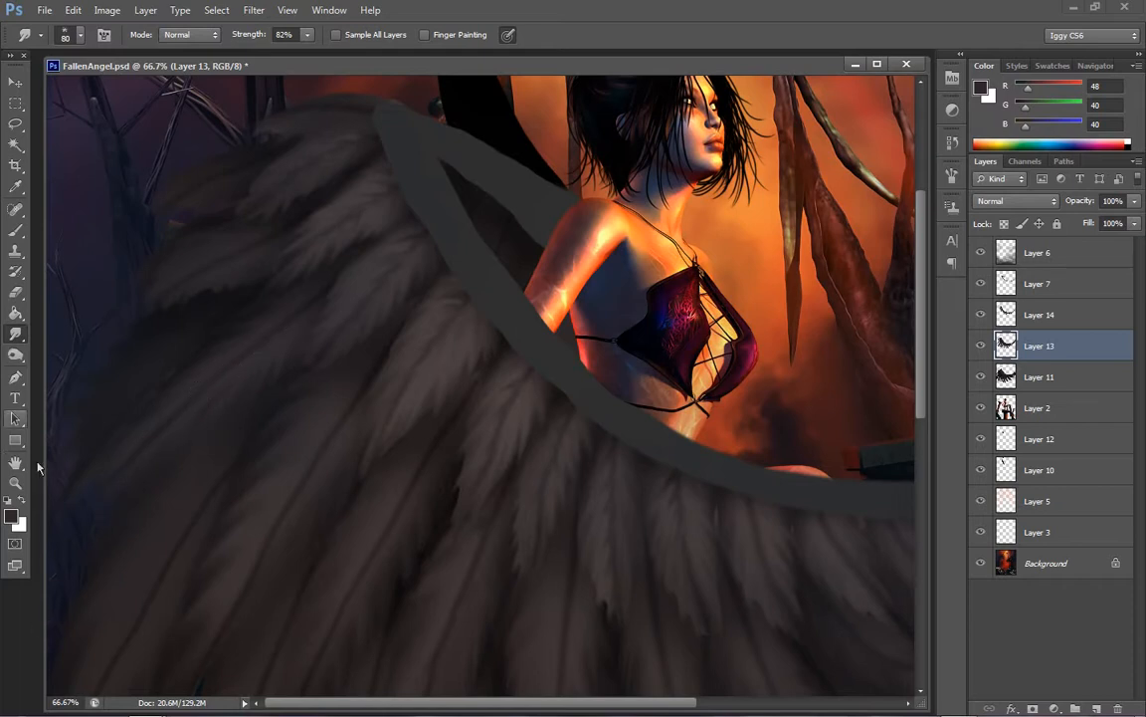
{"action": "key", "text": "z"}
{"action": "right_click", "coordinate": [512, 339]}
{"action": "left_click", "coordinate": [546, 347]}
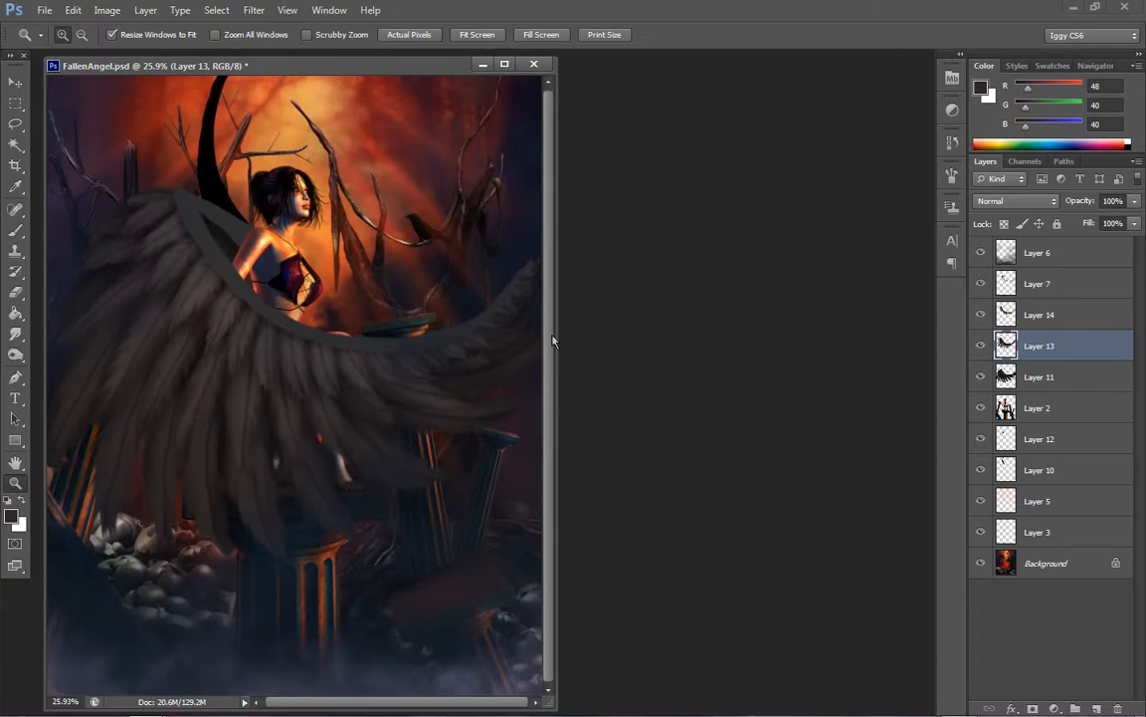
{"action": "left_click", "coordinate": [179, 359]}
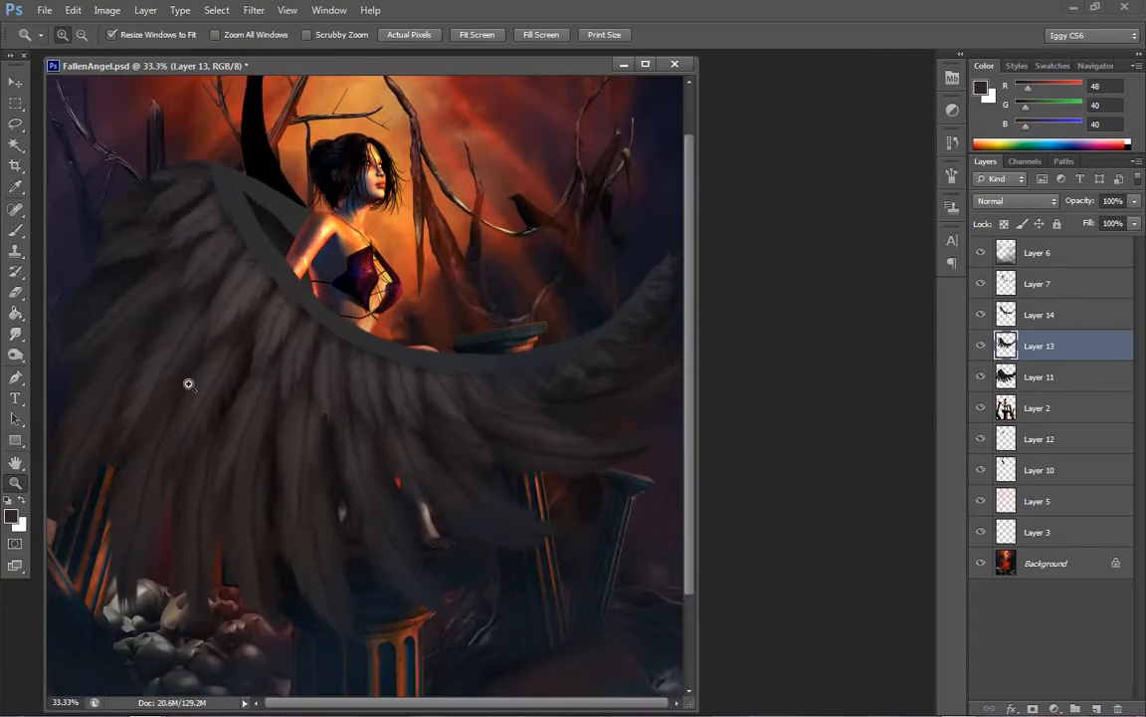
{"action": "left_click", "coordinate": [175, 387]}
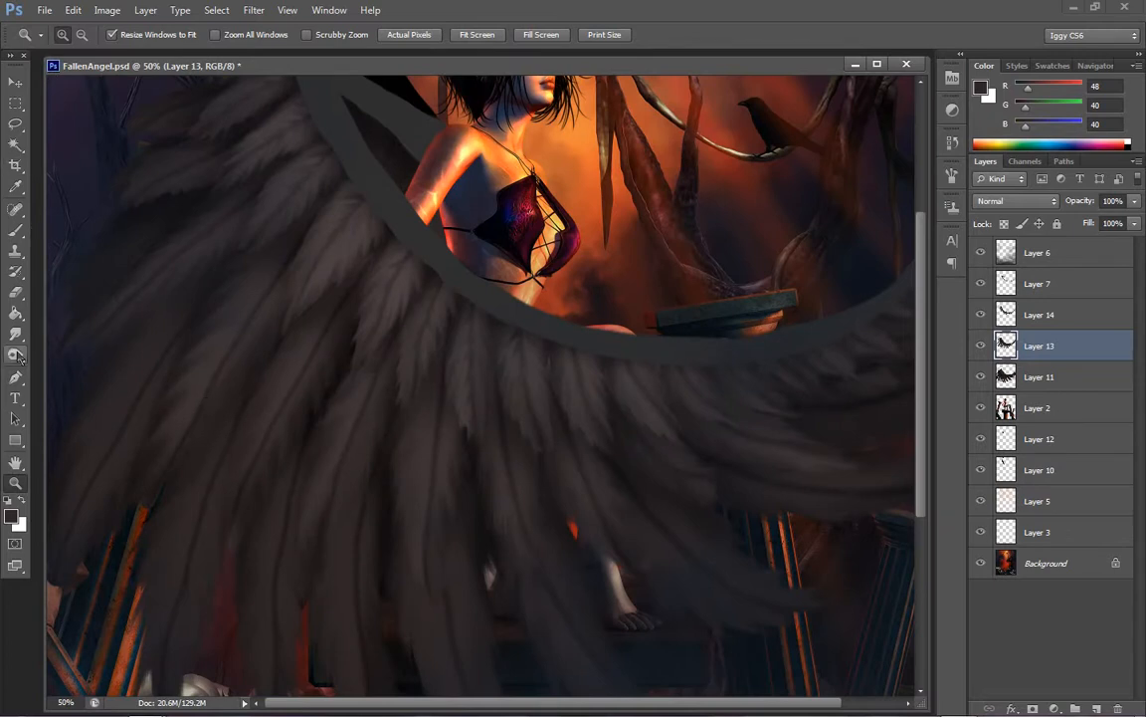
{"action": "left_click_drag", "start_coordinate": [15, 354], "coordinate": [77, 351]}
{"action": "left_click", "coordinate": [81, 354]}
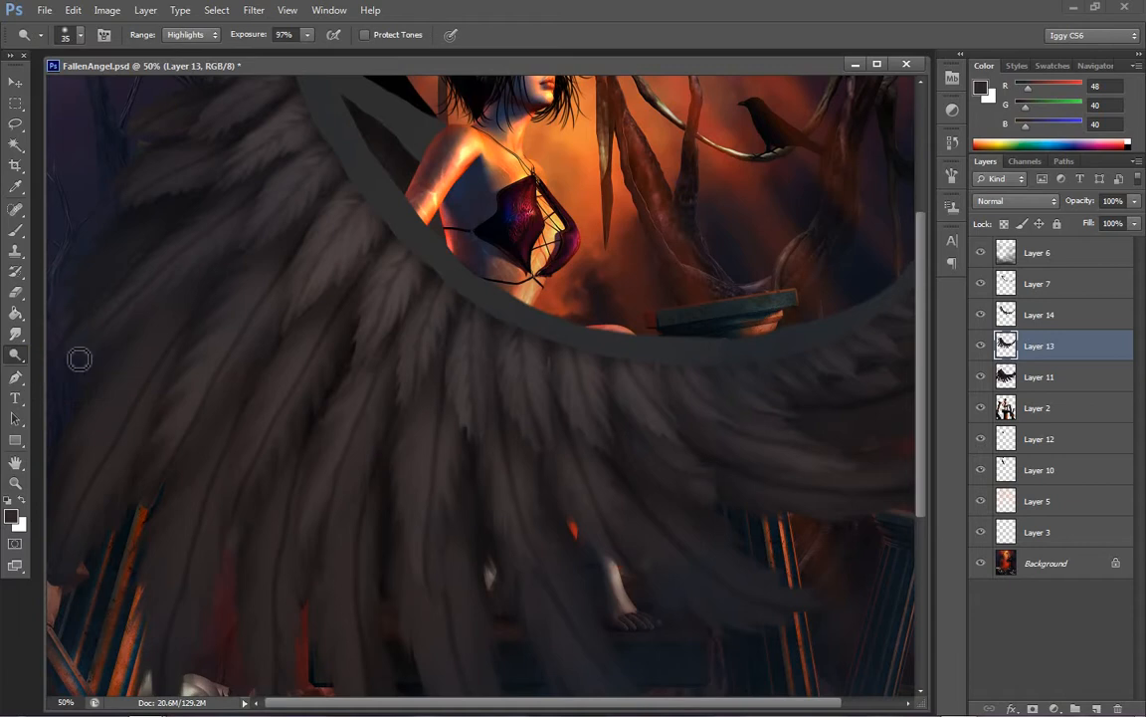
{"action": "key", "text": "bracketright"}
{"action": "key", "text": "bracketright"}
{"action": "key", "text": "bracketright"}
{"action": "left_click", "coordinate": [16, 332]}
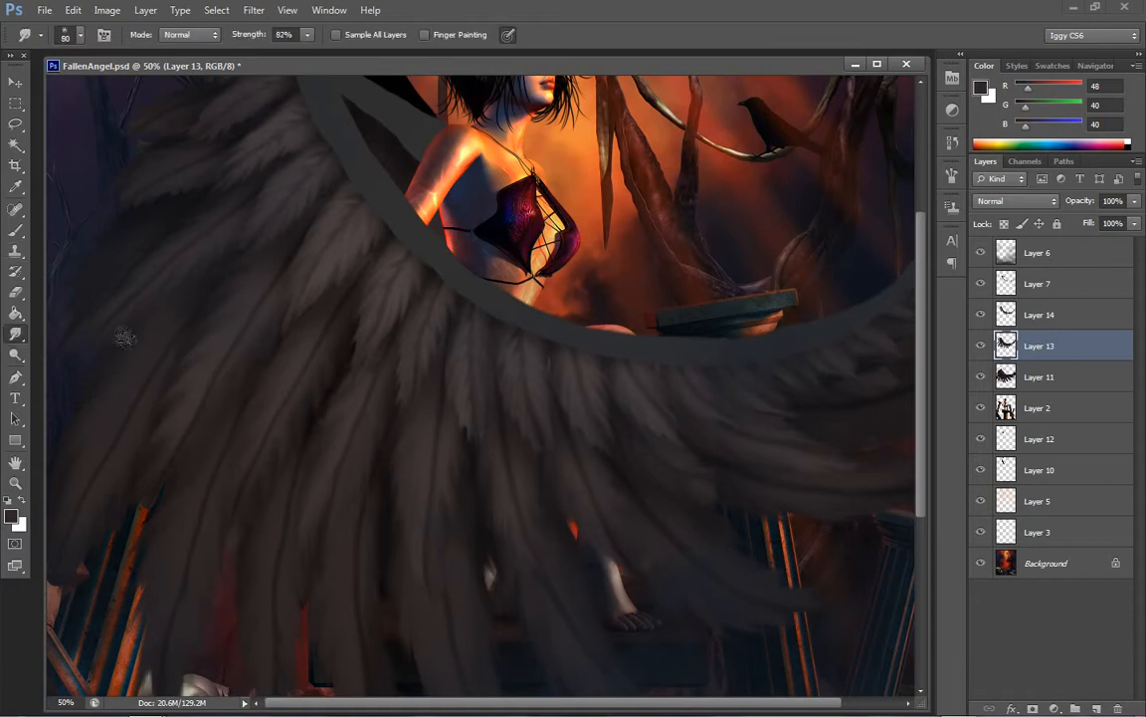
Make Layer 11 active and smudge its long lower feathers, trying the Darken mode before returning to Normal
{"action": "left_click", "coordinate": [1028, 385]}
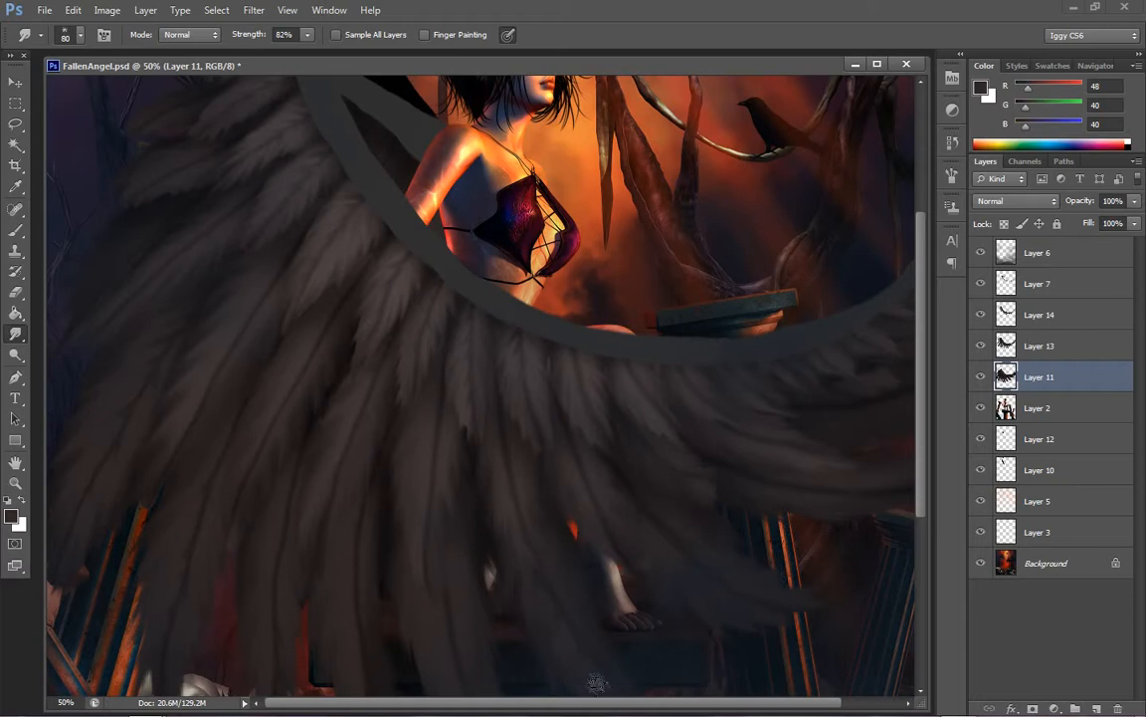
{"action": "left_click", "coordinate": [189, 35]}
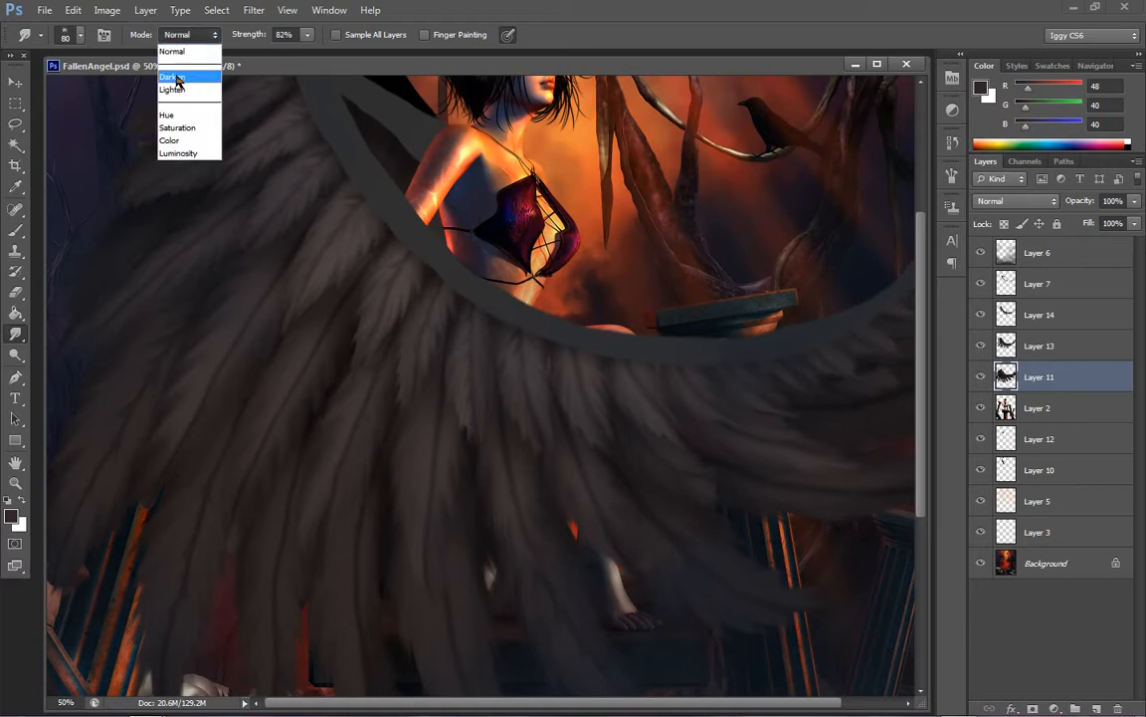
{"action": "left_click", "coordinate": [173, 77]}
{"action": "scroll", "coordinate": [925, 302], "scroll_direction": "down", "scroll_amount": 3}
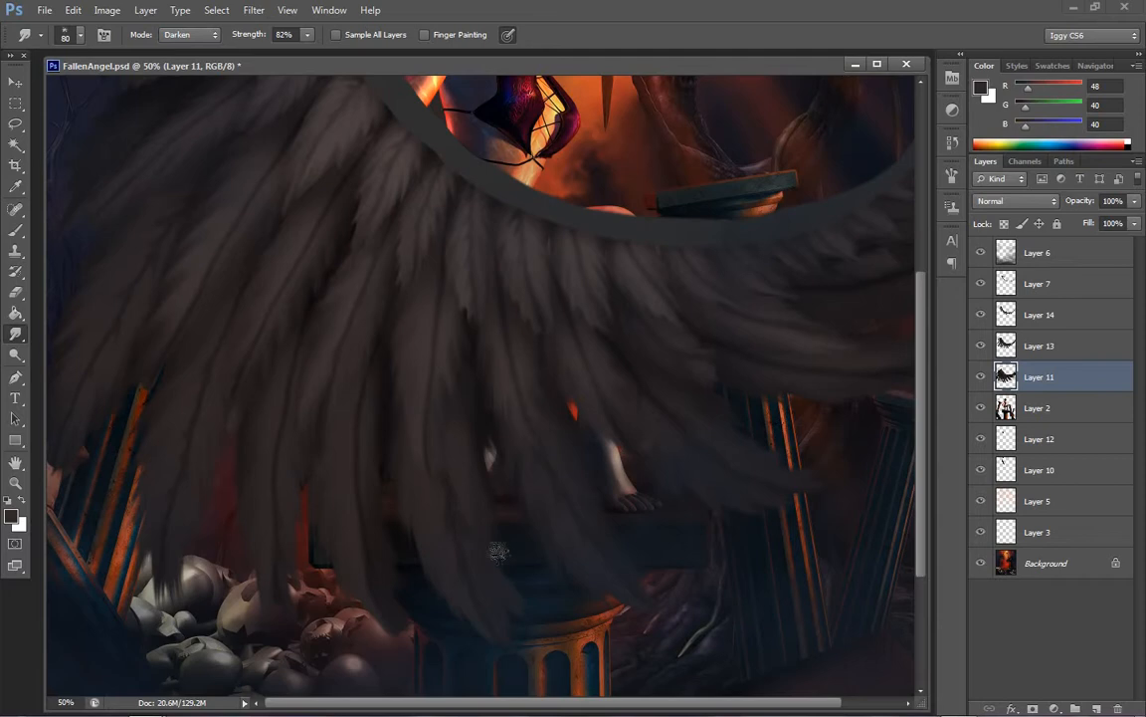
{"action": "left_click", "coordinate": [204, 32]}
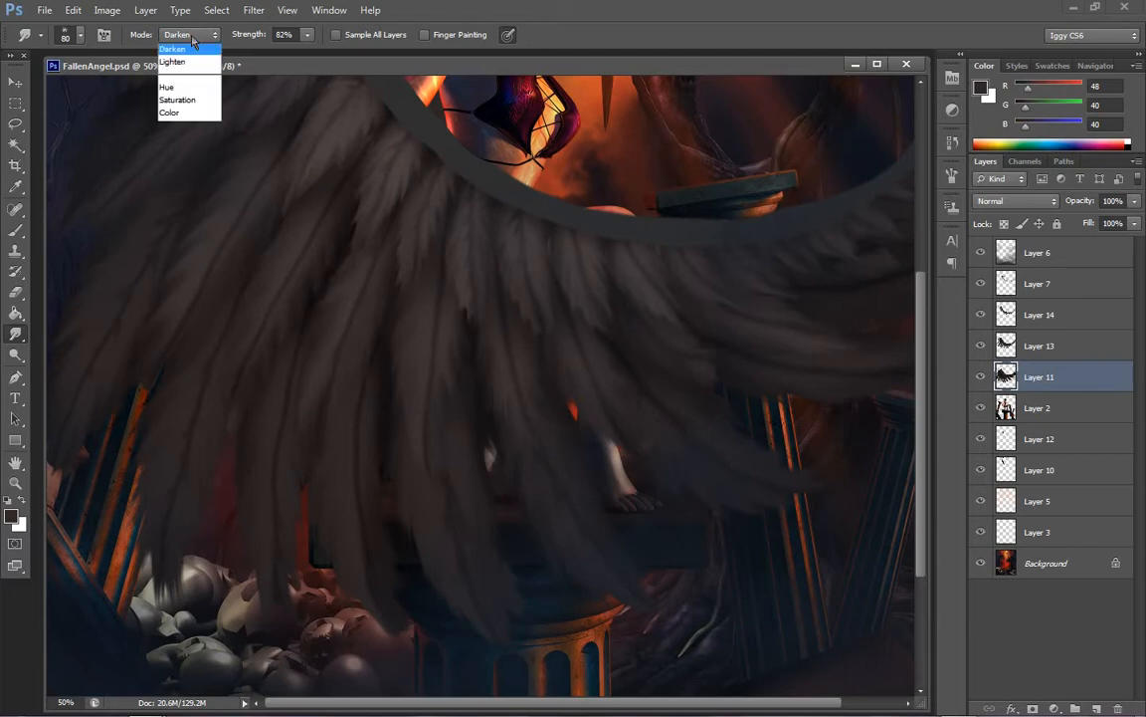
{"action": "left_click", "coordinate": [185, 47]}
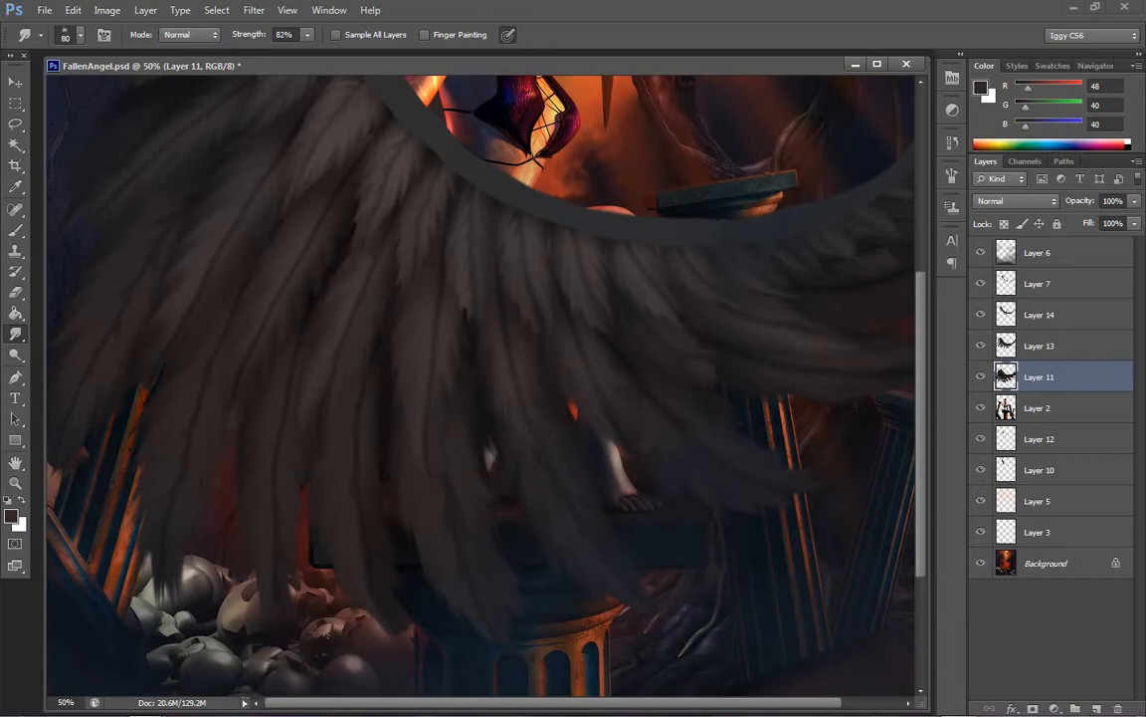
Burn the shadows between the long lower feathers on Layer 11 using Midtones at 36% exposure and an 80 px brush
{"action": "left_click_drag", "start_coordinate": [605, 704], "coordinate": [669, 707]}
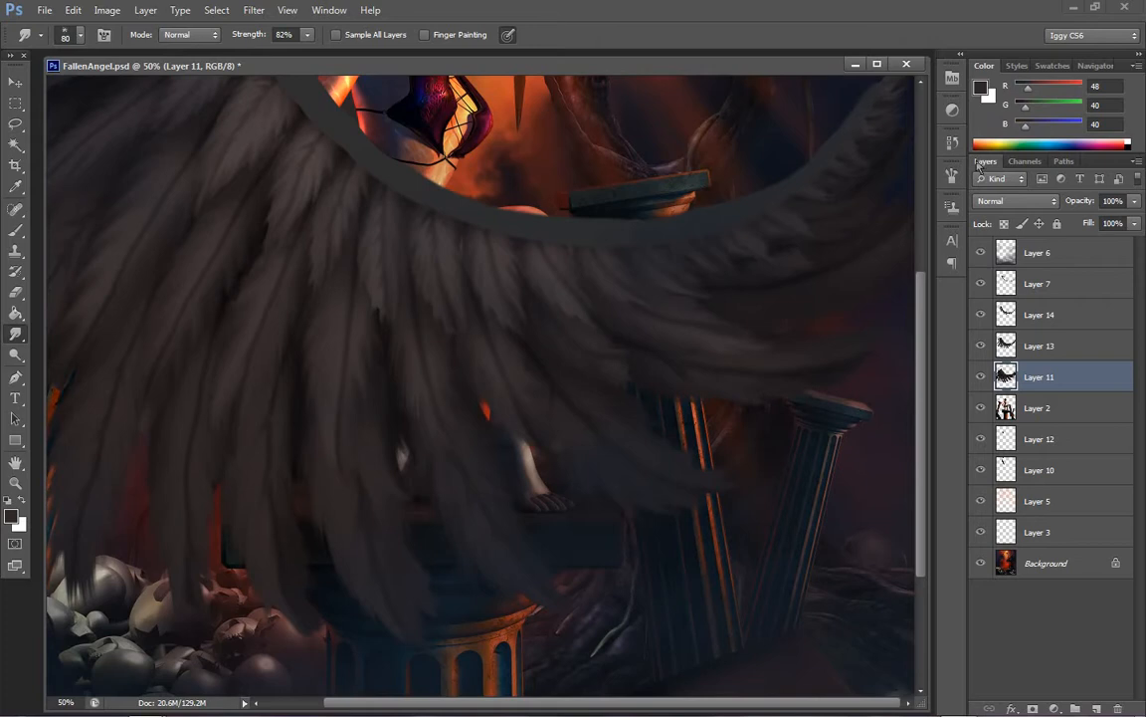
{"action": "left_click", "coordinate": [15, 354]}
{"action": "right_click", "coordinate": [17, 356]}
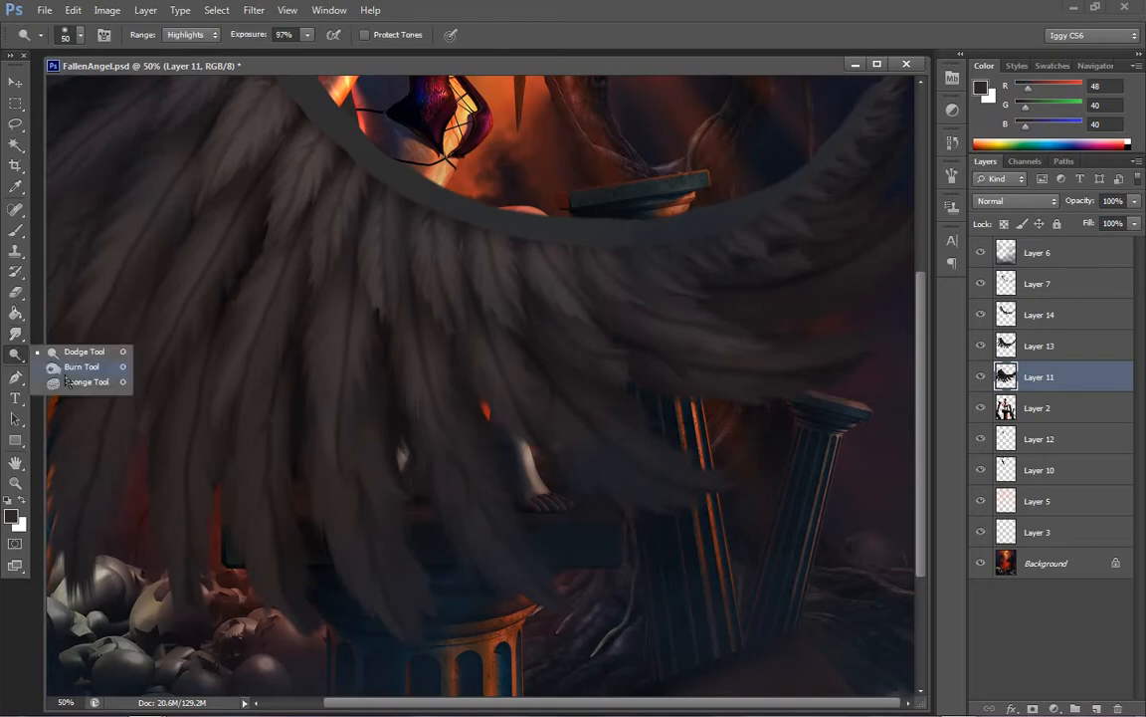
{"action": "left_click", "coordinate": [76, 367]}
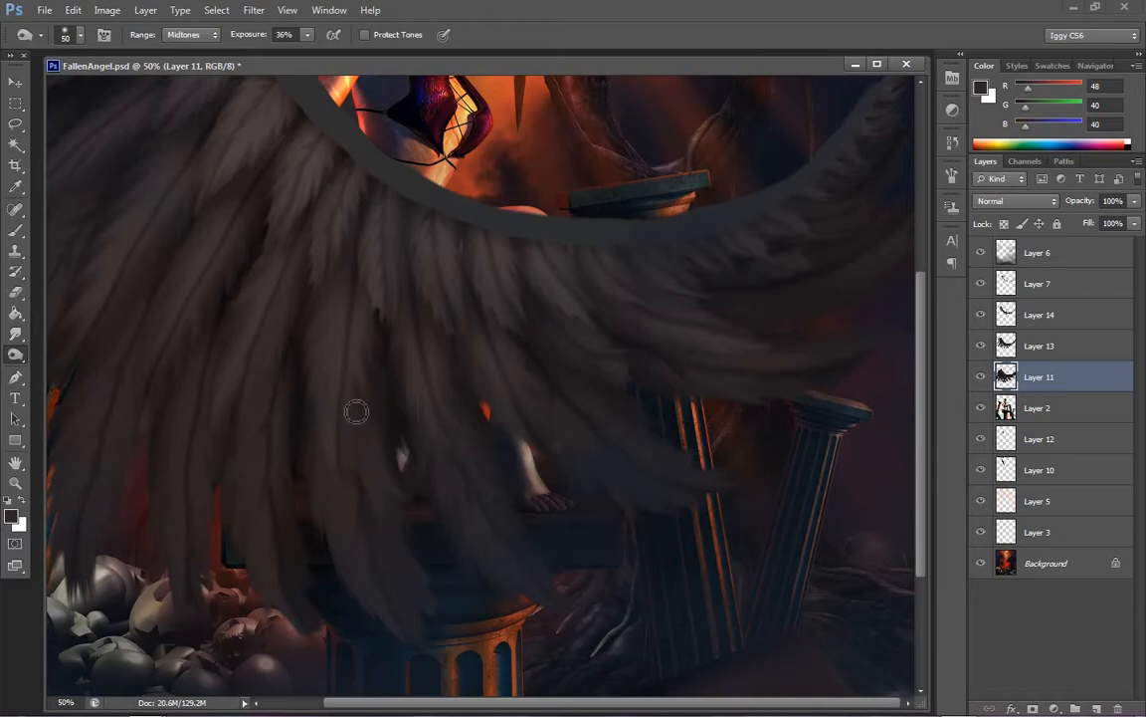
{"action": "left_click_drag", "start_coordinate": [390, 336], "coordinate": [397, 466]}
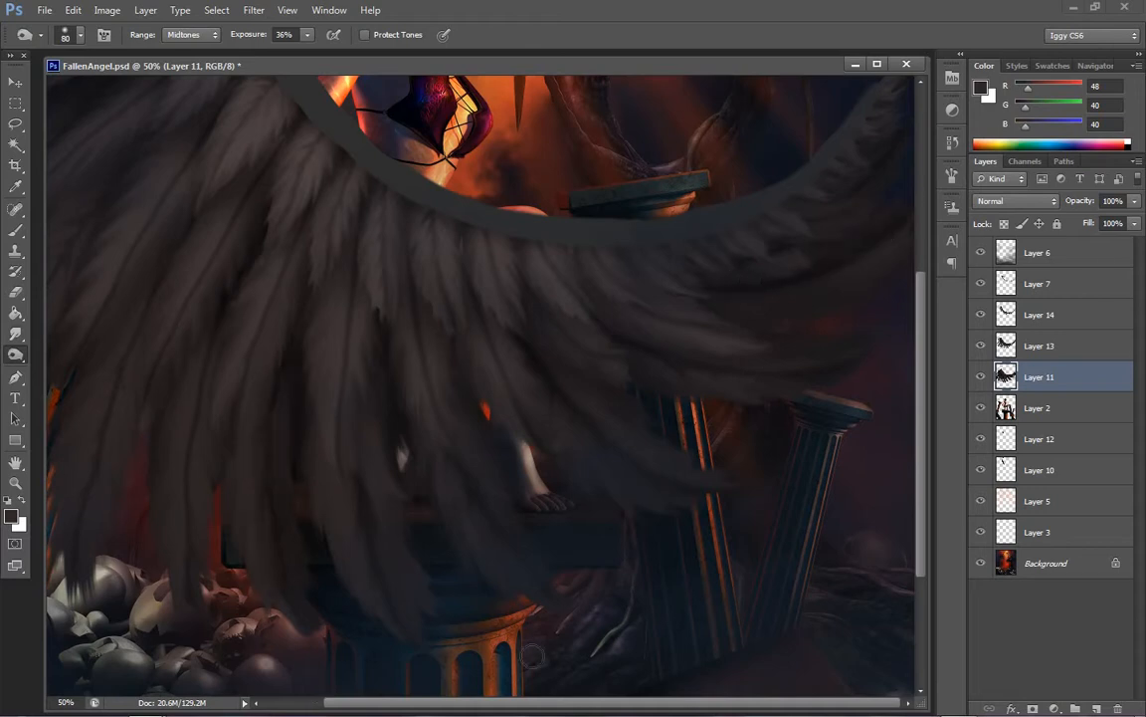
{"action": "scroll", "coordinate": [308, 350], "scroll_direction": "left", "scroll_amount": 3}
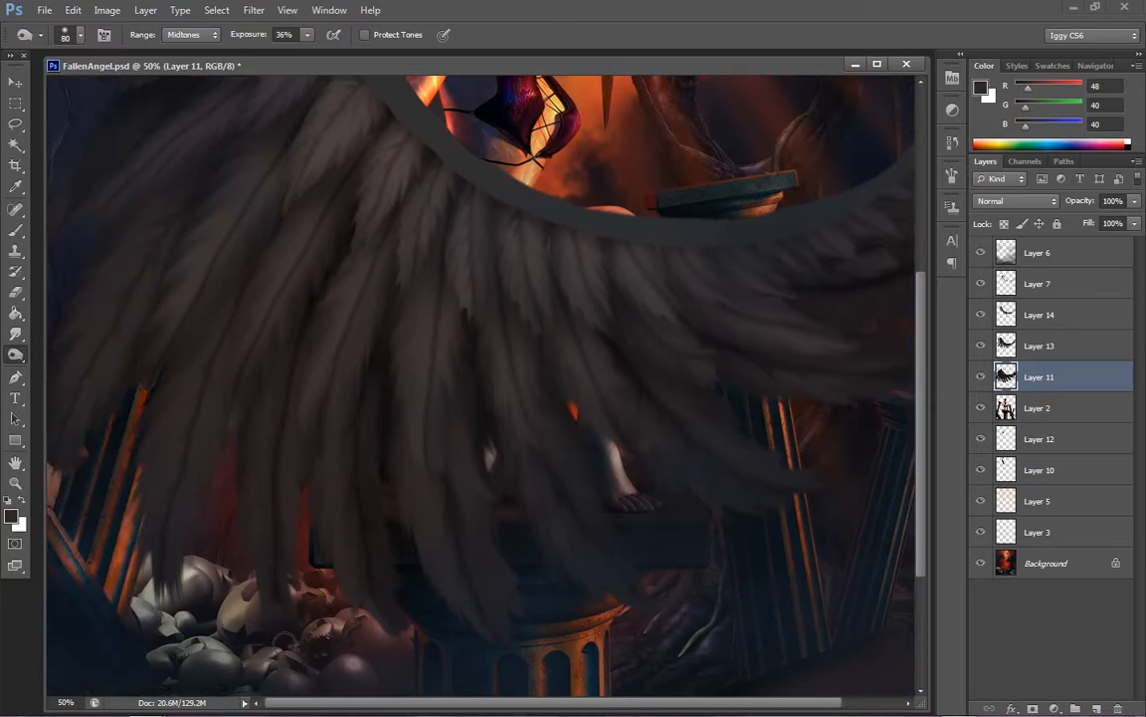
Duplicate Layer 11 and merge the copy back down into the original
{"action": "right_click", "coordinate": [1057, 379]}
{"action": "left_click", "coordinate": [942, 215]}
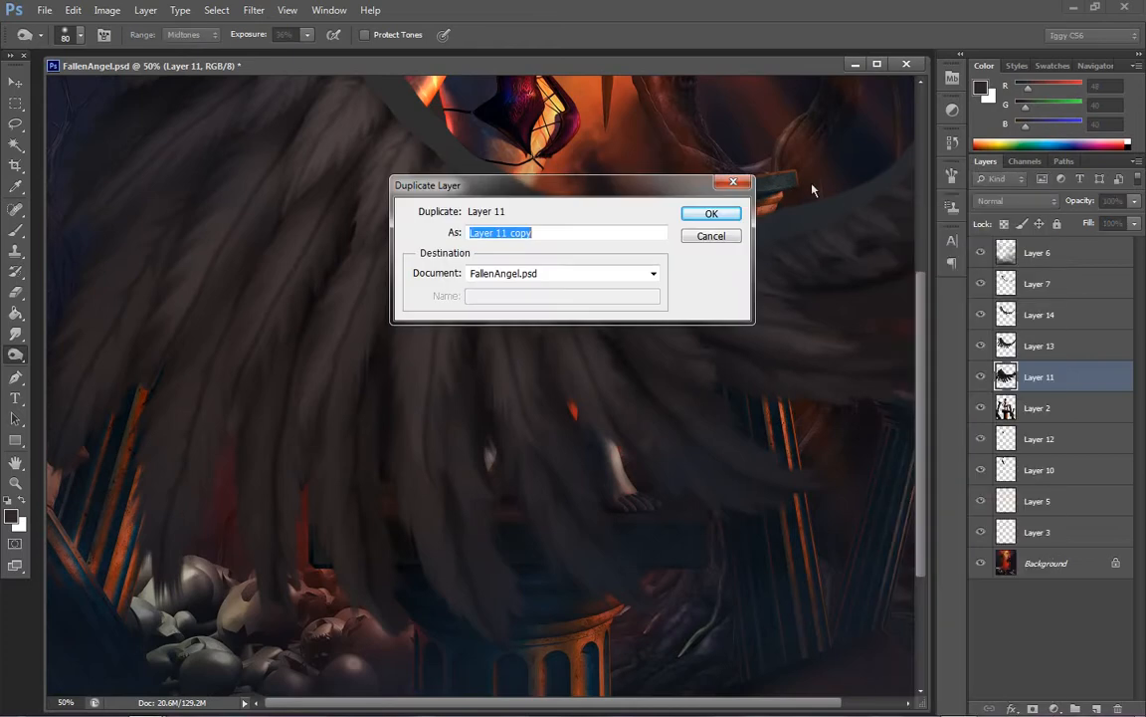
{"action": "left_click", "coordinate": [717, 218]}
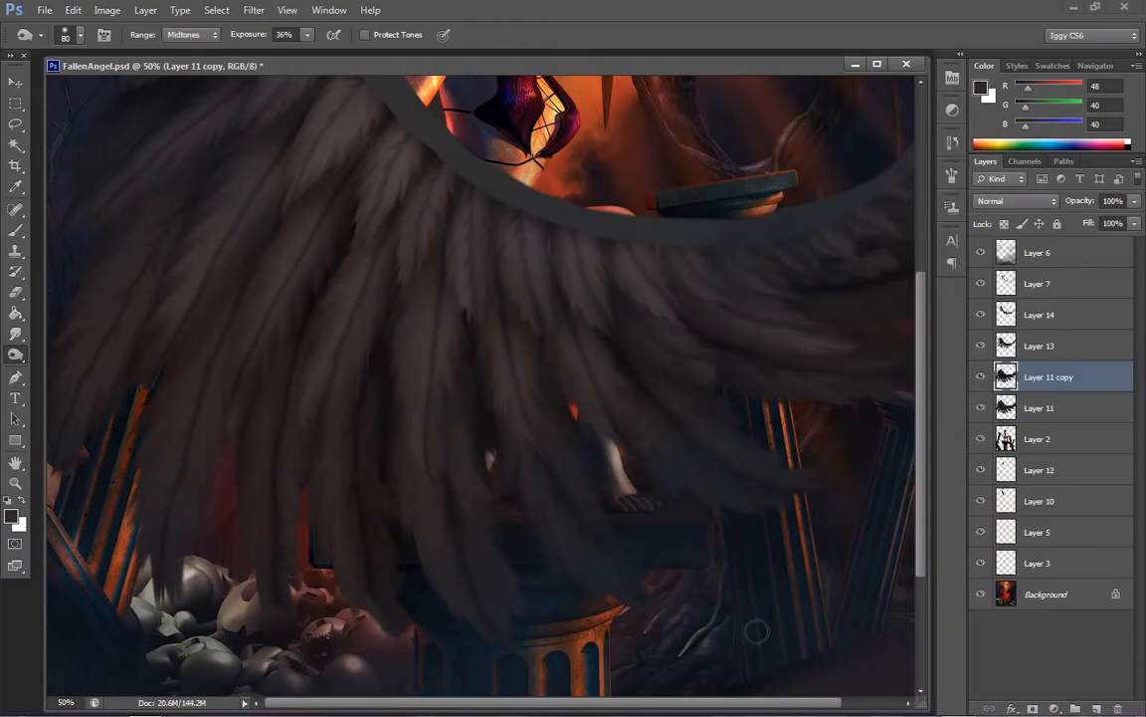
{"action": "key", "text": "ctrl+e"}
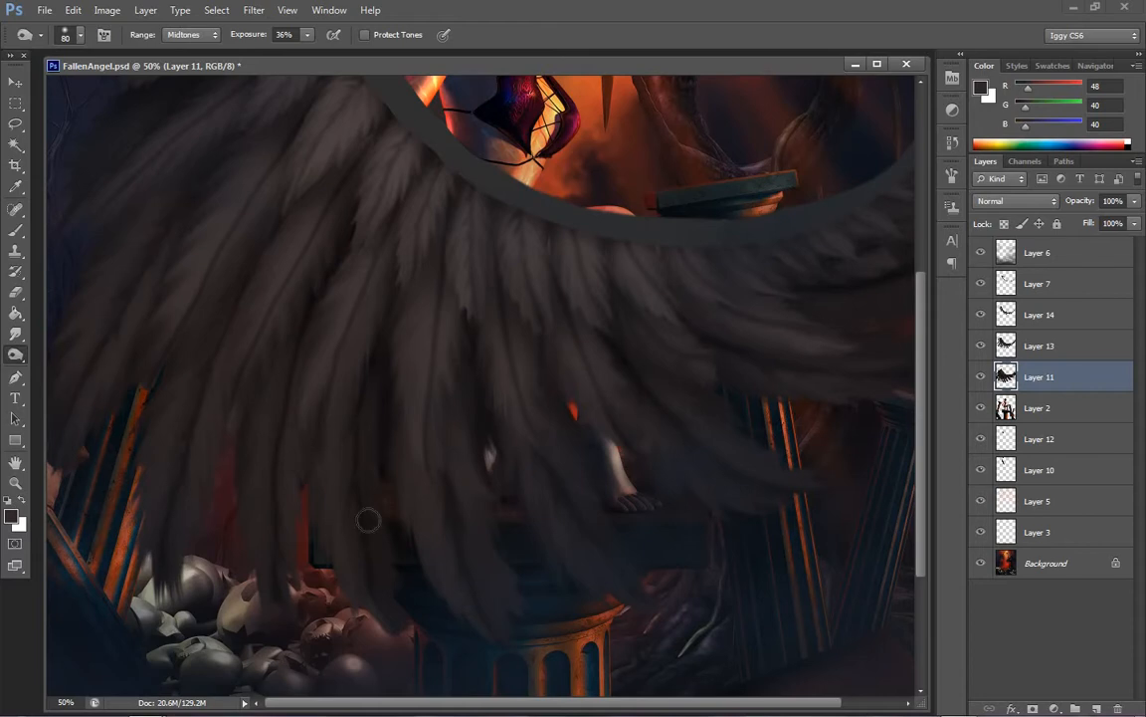
Burn darker shading into the Layer 11 feathers along the wing's lower and right sides, checking the whole wing
{"action": "left_click_drag", "start_coordinate": [417, 703], "coordinate": [478, 702]}
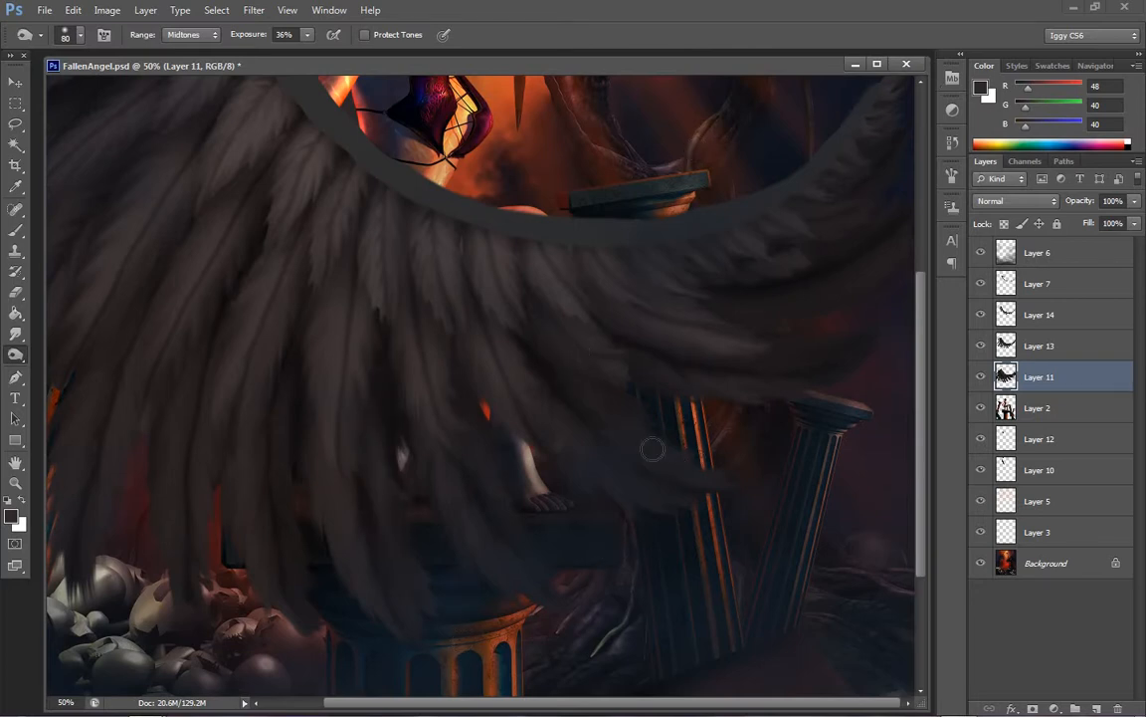
{"action": "left_click_drag", "start_coordinate": [648, 708], "coordinate": [588, 708]}
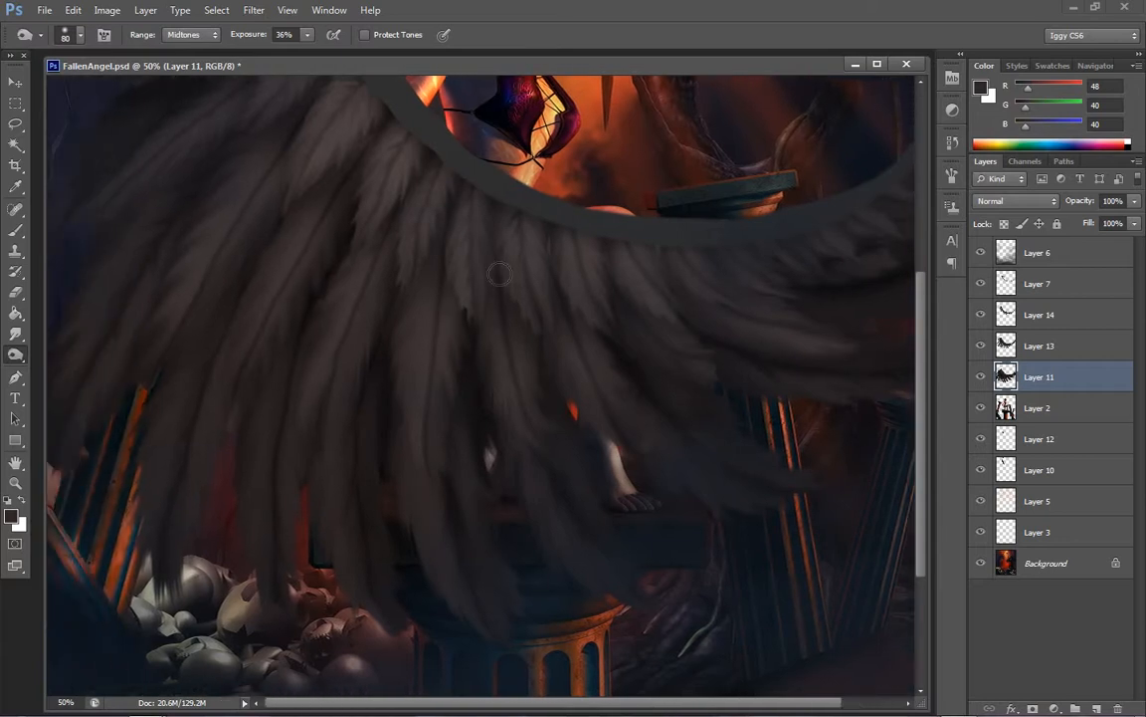
{"action": "key", "text": "h"}
{"action": "key", "text": "z"}
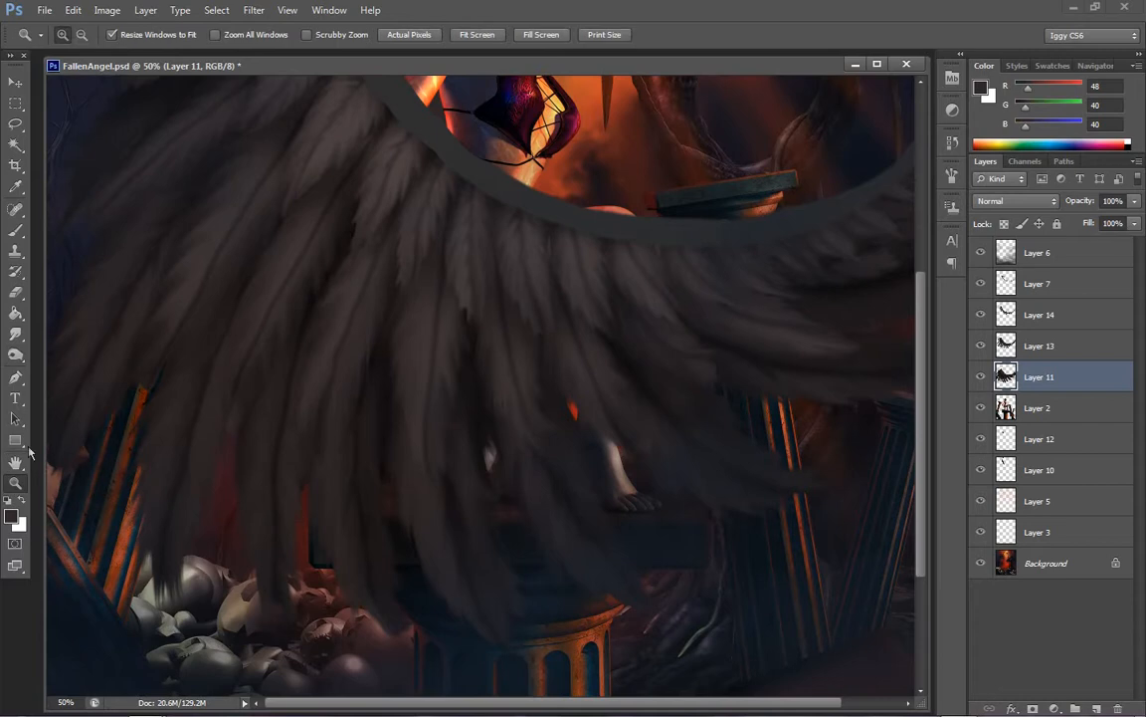
{"action": "right_click", "coordinate": [526, 307]}
{"action": "left_click", "coordinate": [565, 316]}
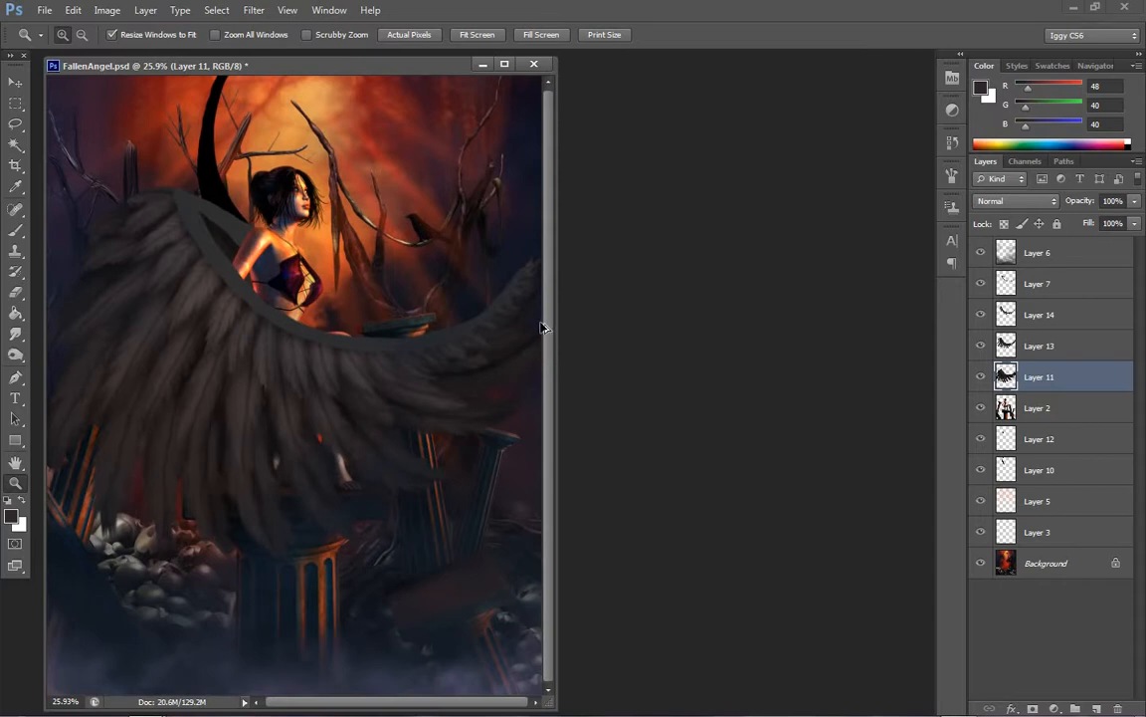
{"action": "left_click", "coordinate": [284, 420]}
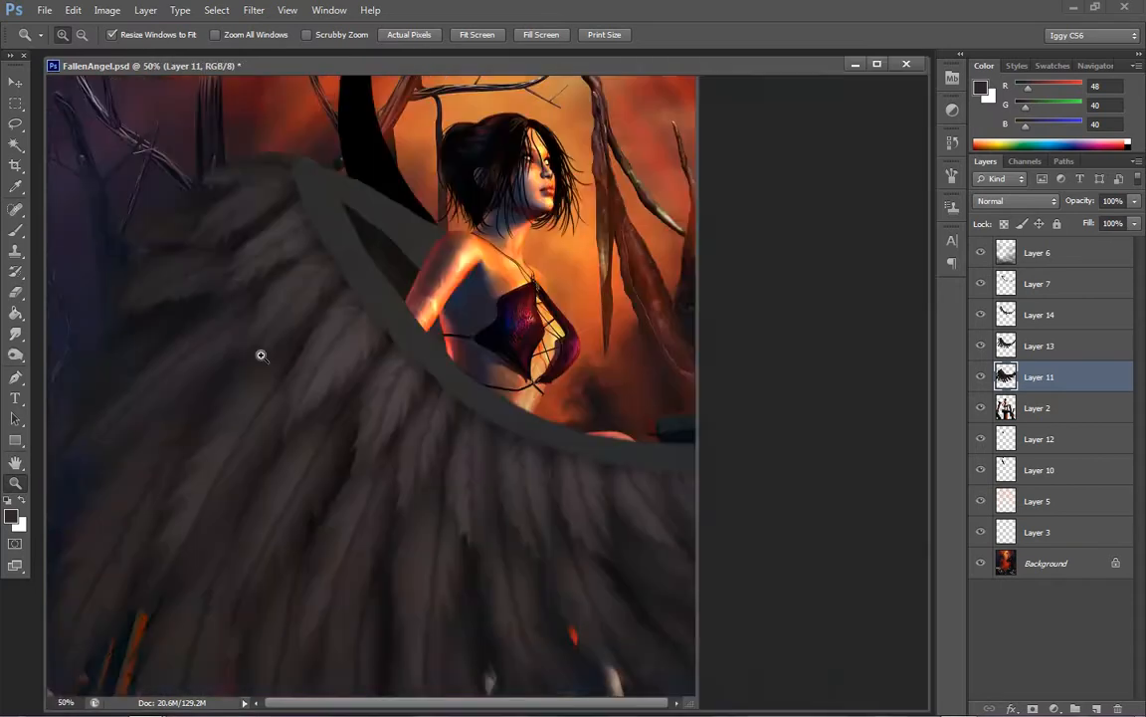
{"action": "left_click", "coordinate": [261, 353]}
{"action": "left_click", "coordinate": [15, 355]}
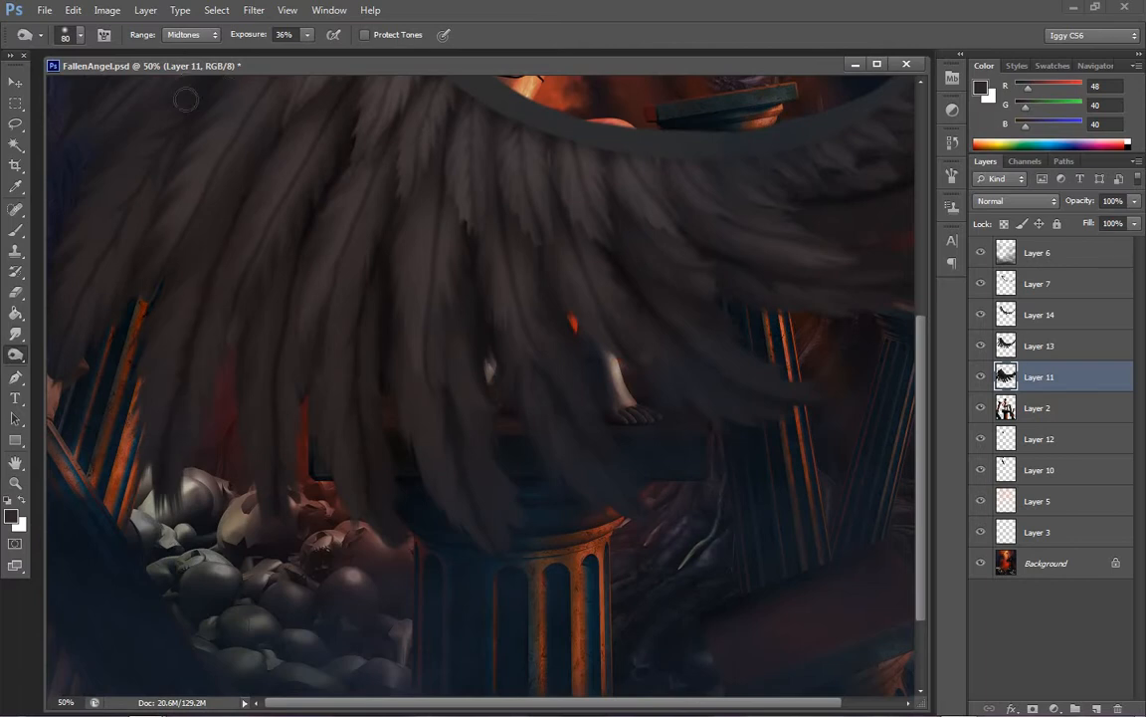
With the whole wing in view, darken the Layer 11 feathers with the Burn tool, enlarging the brush to 150 px
{"action": "left_click", "coordinate": [15, 483]}
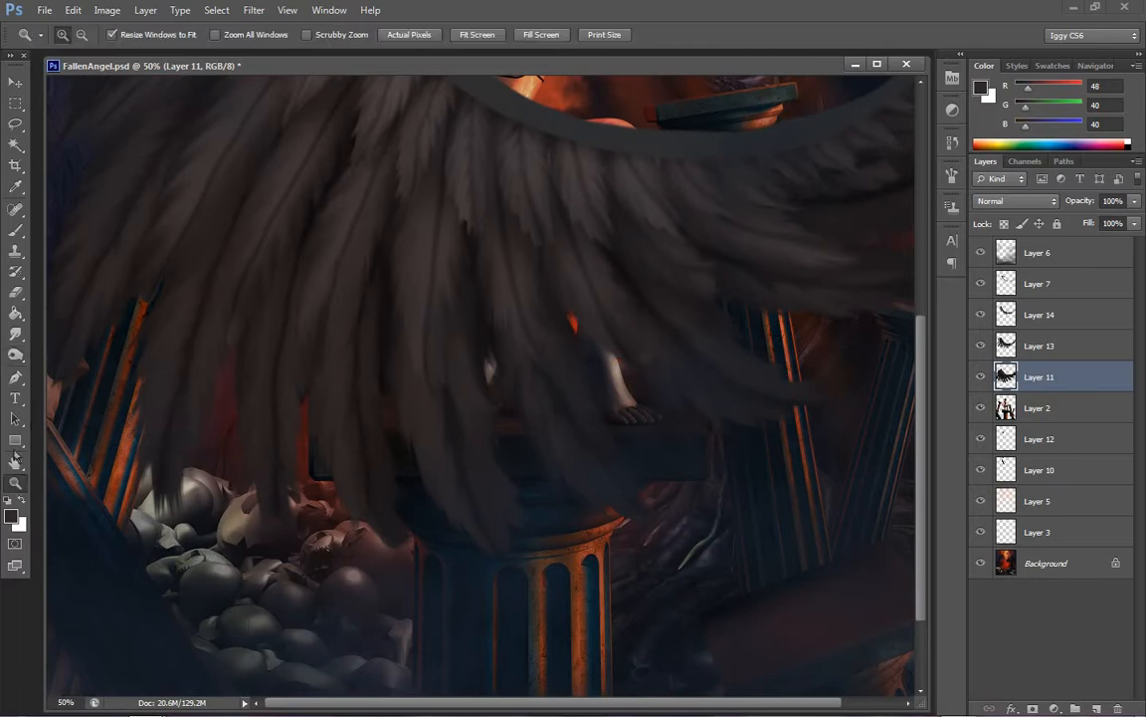
{"action": "right_click", "coordinate": [543, 371]}
{"action": "left_click", "coordinate": [544, 371]}
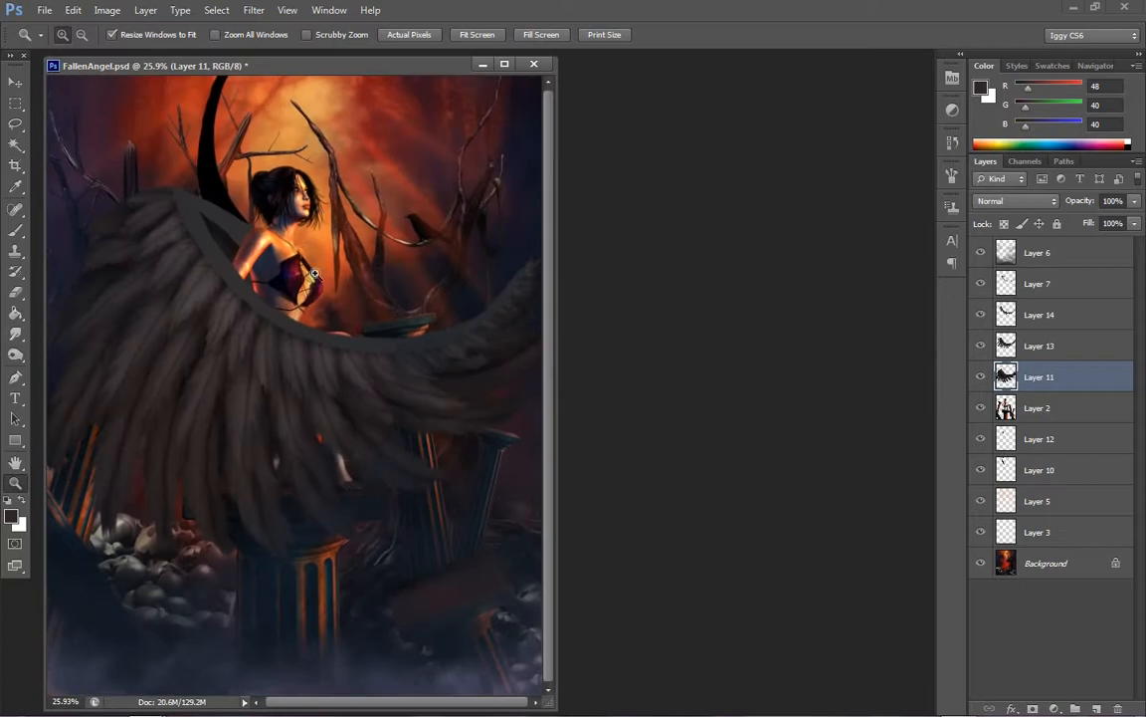
{"action": "left_click", "coordinate": [241, 349]}
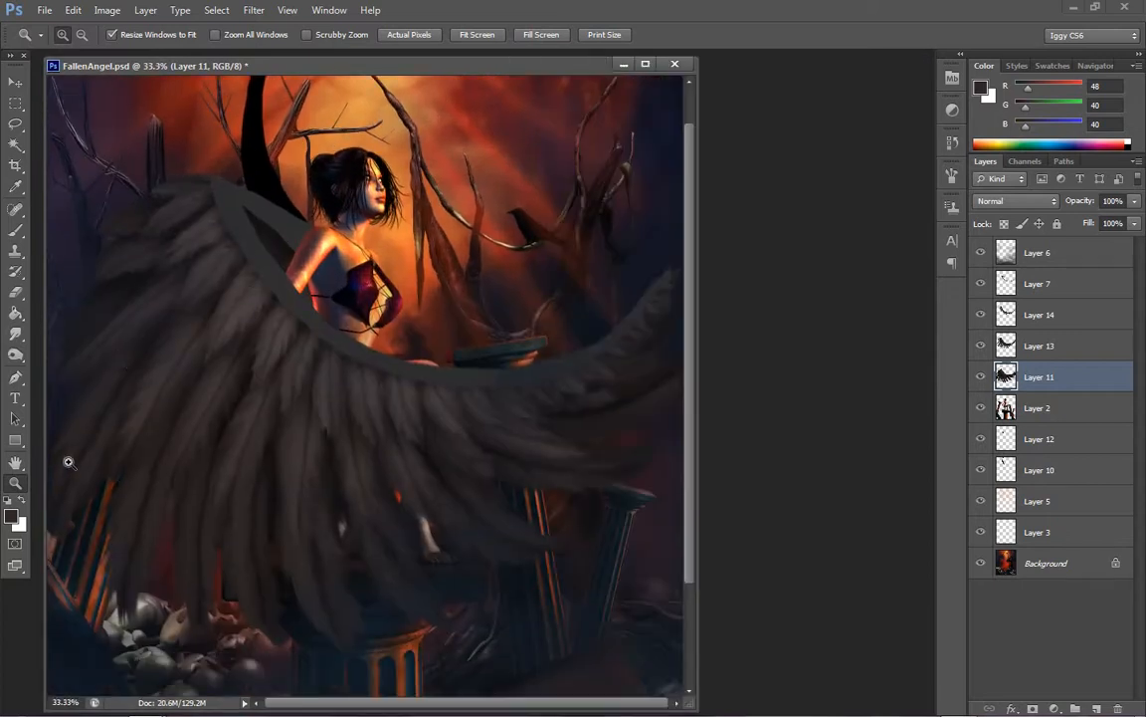
{"action": "left_click", "coordinate": [15, 355]}
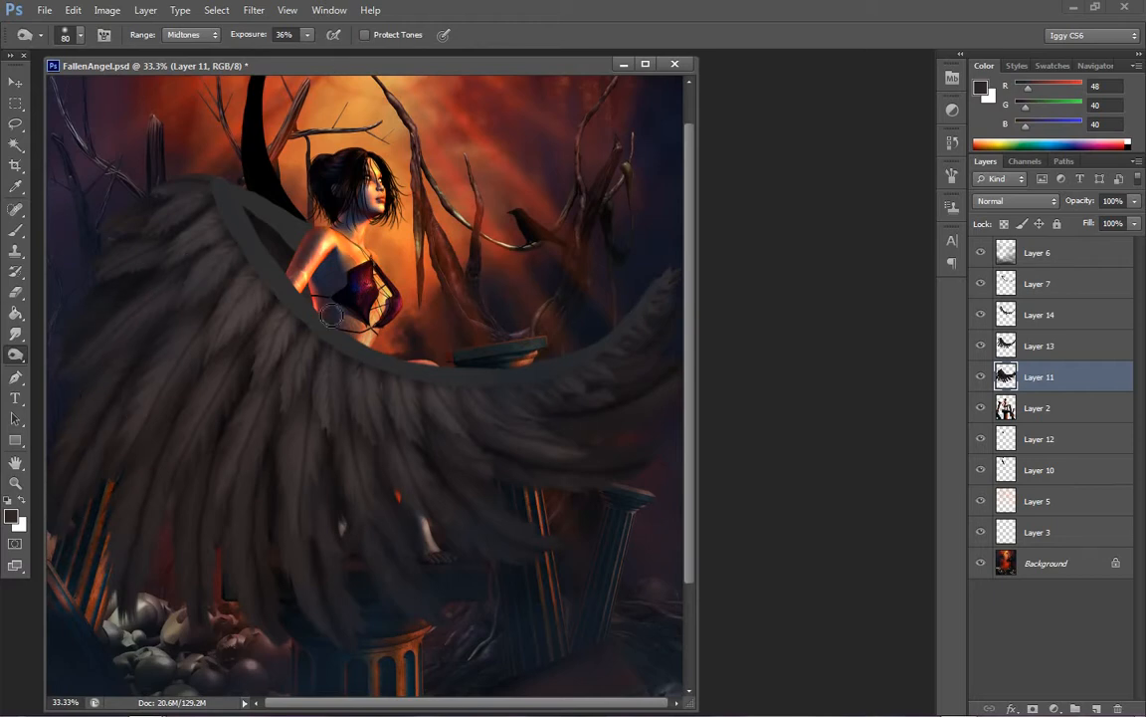
{"action": "key", "text": "bracketright"}
{"action": "key", "text": "bracketright"}
{"action": "key", "text": "bracketright"}
{"action": "key", "text": "bracketright"}
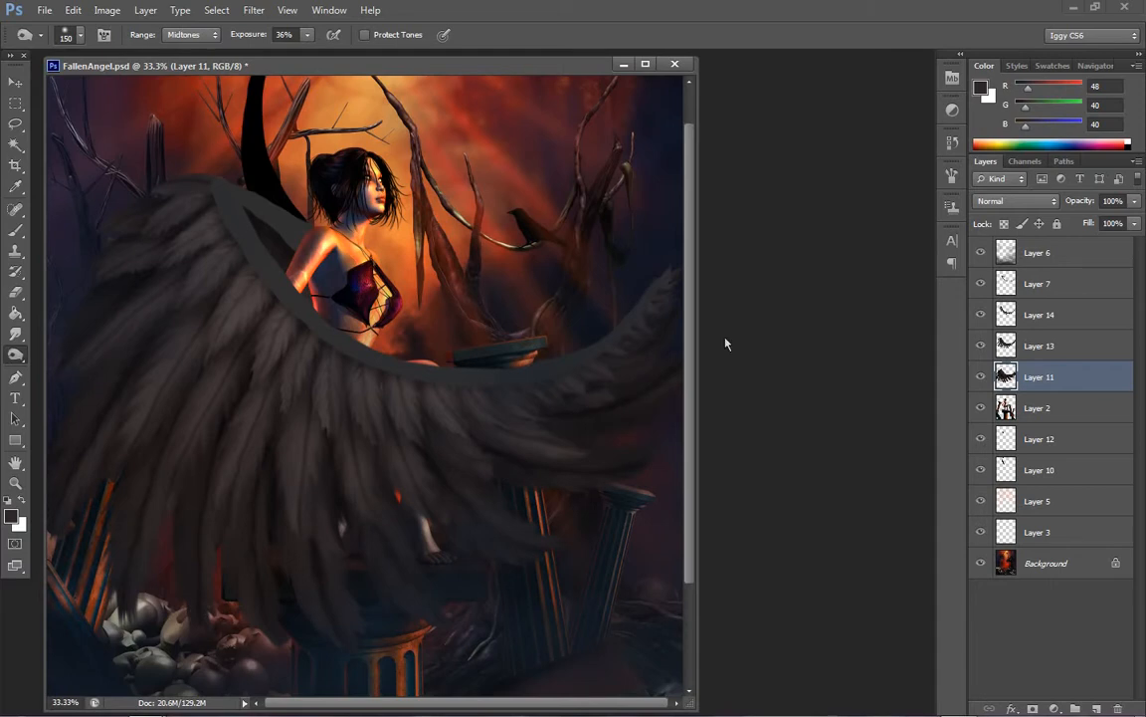
Dodge the outer Layer 11 feathers from the left edge to the right tip, using Highlights at 97% exposure and a 150 px brush
{"action": "left_click", "coordinate": [15, 354]}
{"action": "left_click", "coordinate": [84, 351]}
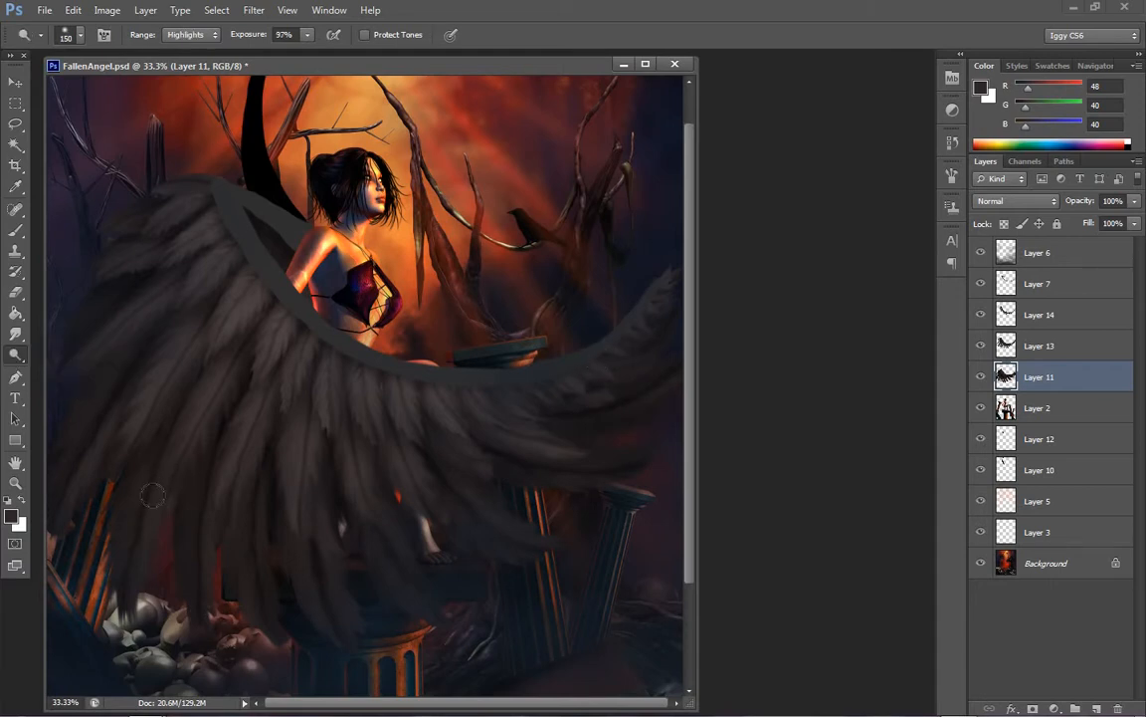
{"action": "left_click_drag", "start_coordinate": [99, 441], "coordinate": [113, 554]}
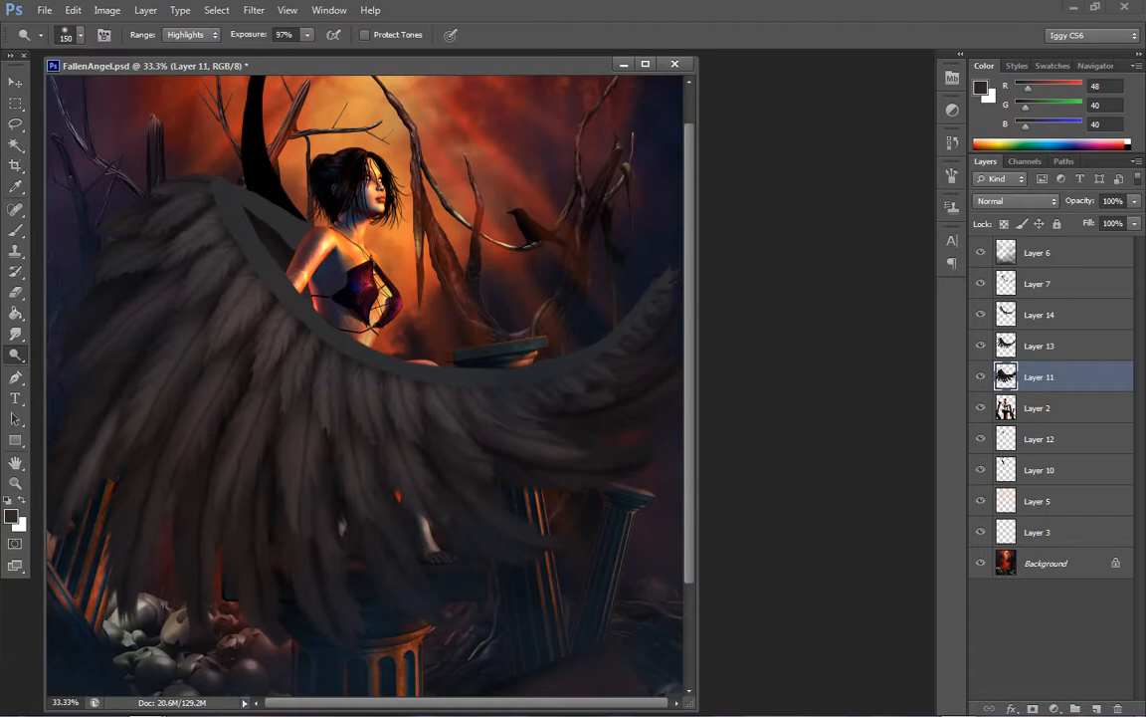
{"action": "left_click_drag", "start_coordinate": [162, 386], "coordinate": [115, 532]}
{"action": "mouse_move", "coordinate": [212, 489]}
{"action": "left_mouse_down"}
{"action": "mouse_move", "coordinate": [280, 503]}
{"action": "mouse_move", "coordinate": [293, 623]}
{"action": "left_mouse_up"}
{"action": "mouse_move", "coordinate": [317, 496]}
{"action": "left_mouse_down"}
{"action": "mouse_move", "coordinate": [337, 602]}
{"action": "mouse_move", "coordinate": [365, 609]}
{"action": "mouse_move", "coordinate": [397, 518]}
{"action": "mouse_move", "coordinate": [374, 483]}
{"action": "mouse_move", "coordinate": [390, 524]}
{"action": "mouse_move", "coordinate": [470, 597]}
{"action": "mouse_move", "coordinate": [491, 483]}
{"action": "mouse_move", "coordinate": [444, 469]}
{"action": "mouse_move", "coordinate": [562, 543]}
{"action": "mouse_move", "coordinate": [617, 460]}
{"action": "left_mouse_up"}
{"action": "left_click_drag", "start_coordinate": [527, 425], "coordinate": [670, 419]}
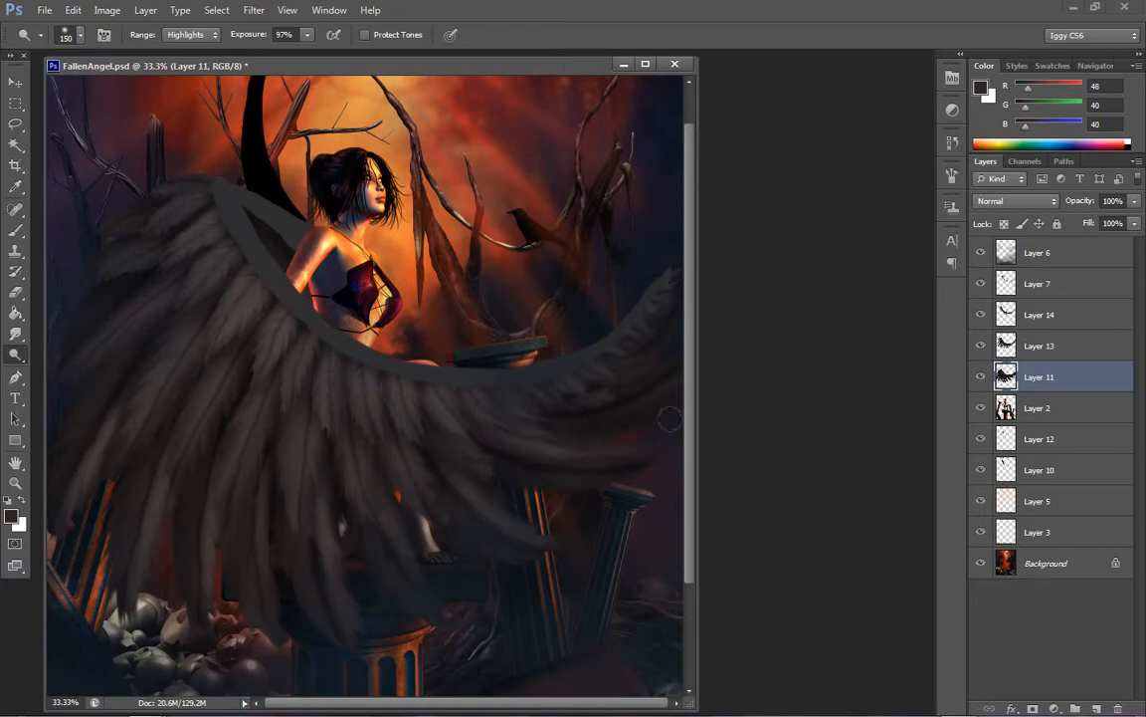
{"action": "left_click_drag", "start_coordinate": [536, 449], "coordinate": [715, 334]}
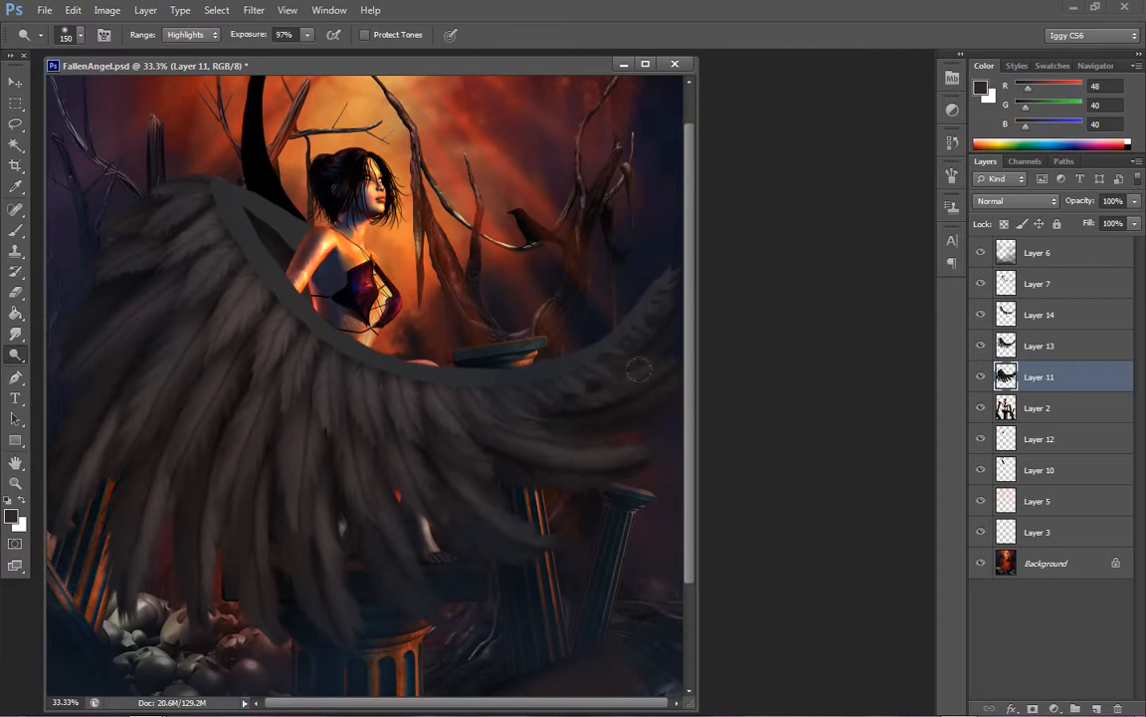
{"action": "left_click_drag", "start_coordinate": [609, 396], "coordinate": [753, 307]}
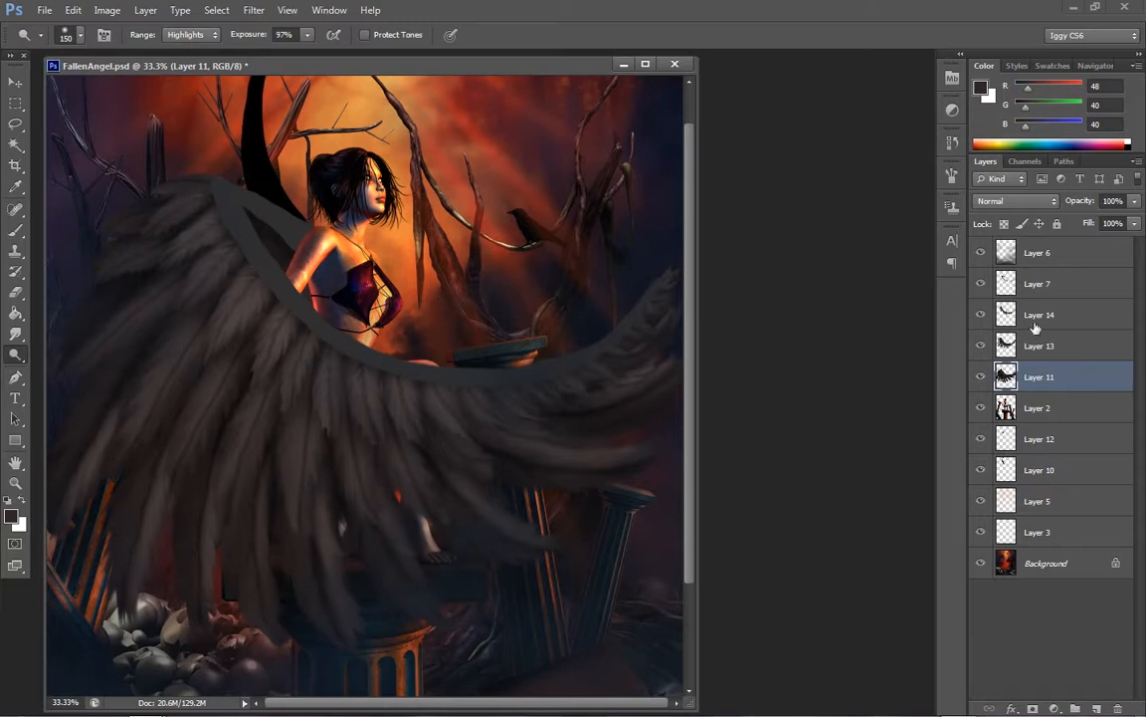
Make Layer 13 active and burn its feathers on the wing's left side, reducing the brush to 70 px
{"action": "left_click", "coordinate": [1045, 356]}
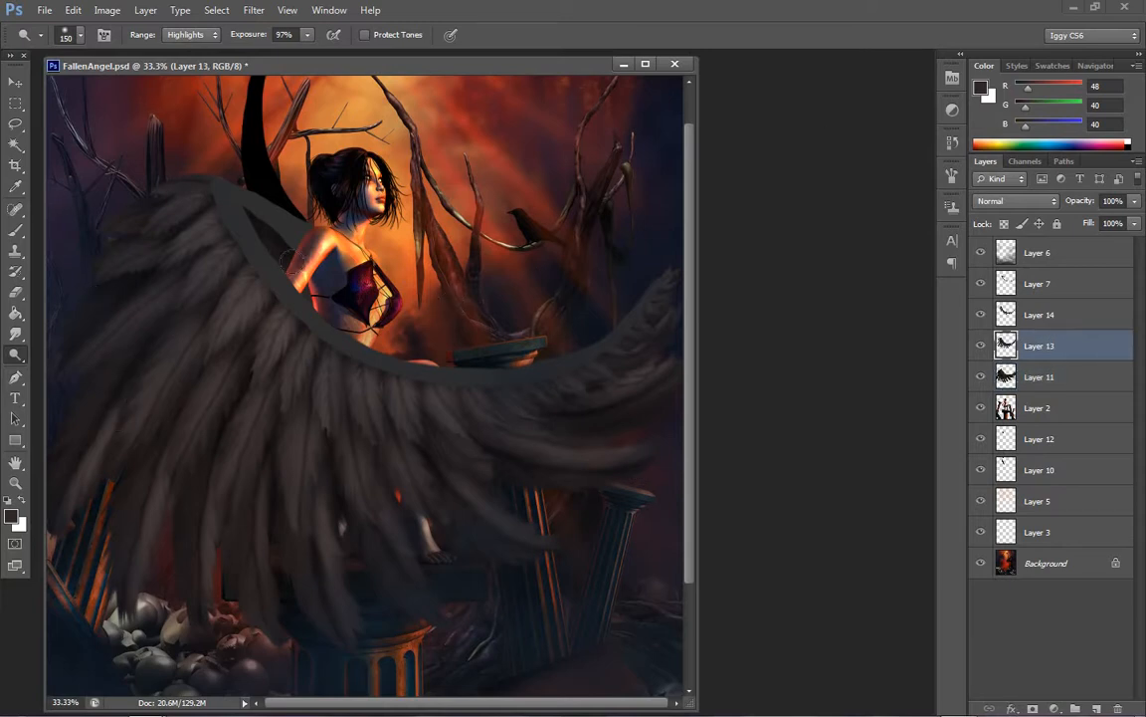
{"action": "right_click", "coordinate": [18, 356]}
{"action": "left_click", "coordinate": [77, 361]}
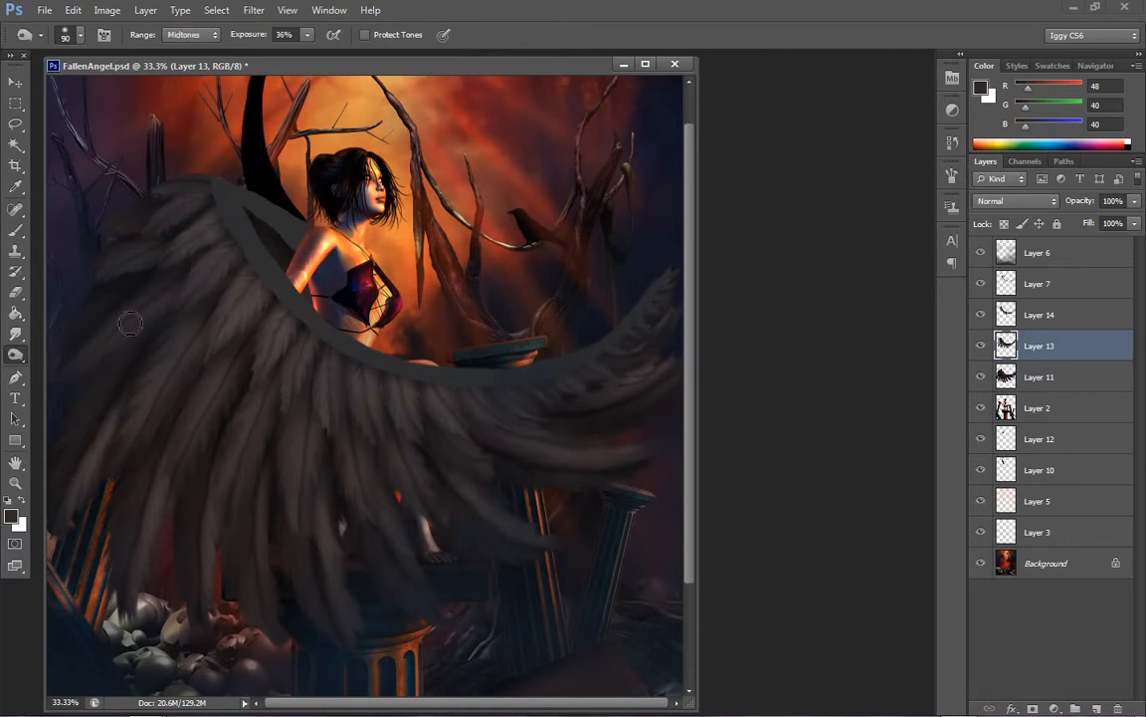
{"action": "key", "text": "bracketleft"}
{"action": "key", "text": "bracketleft"}
{"action": "key", "text": "bracketleft"}
{"action": "key", "text": "bracketleft"}
{"action": "key", "text": "bracketleft"}
{"action": "key", "text": "bracketleft"}
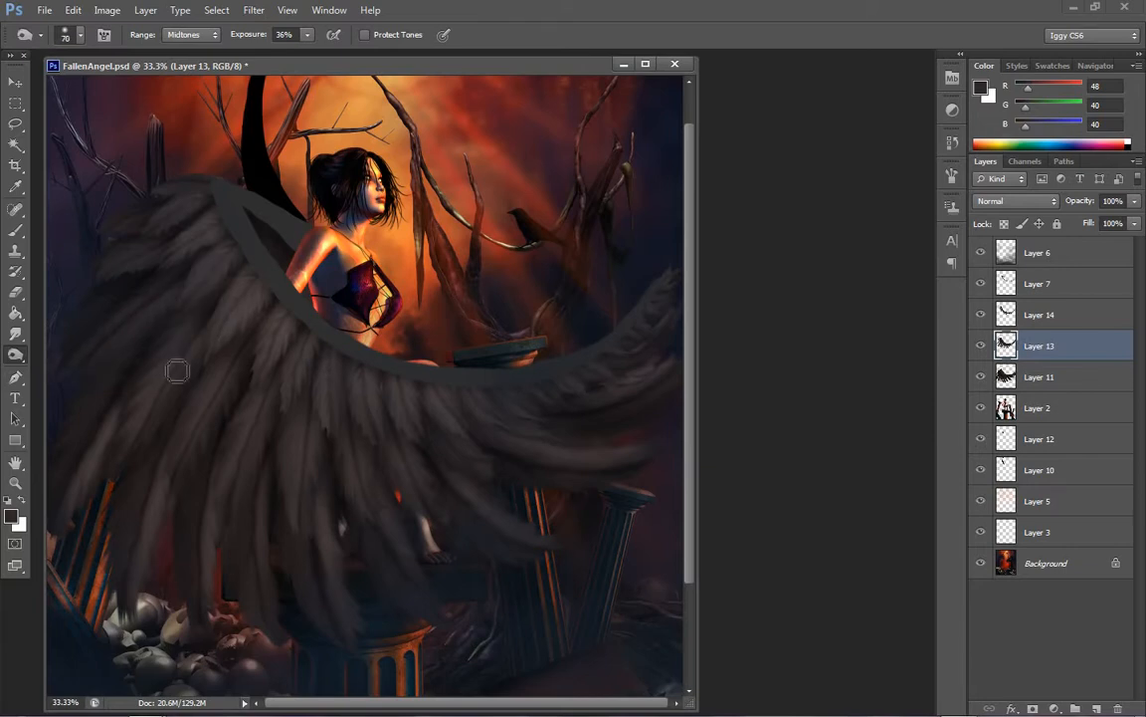
Continue darkening the Layer 13 feathers across the wing with the Burn tool, enlarging the brush to 175 px
{"action": "key", "text": "bracketright"}
{"action": "key", "text": "bracketright"}
{"action": "key", "text": "bracketright"}
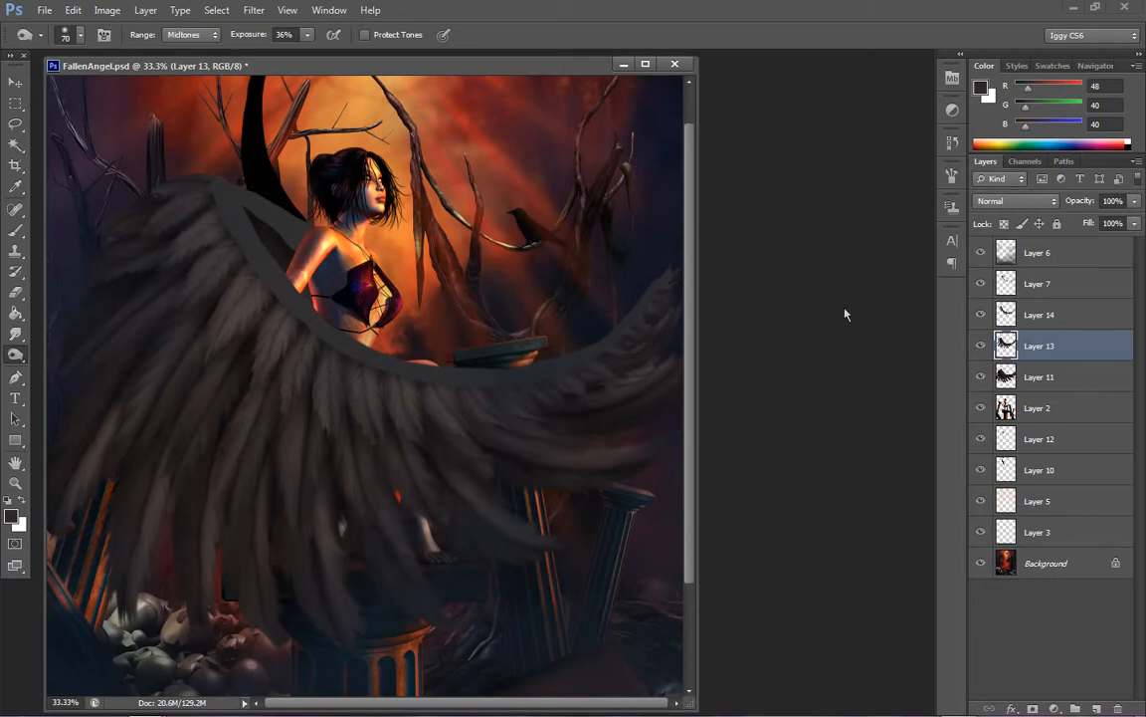
{"action": "key", "text": "bracketright"}
{"action": "key", "text": "bracketright"}
{"action": "key", "text": "bracketright"}
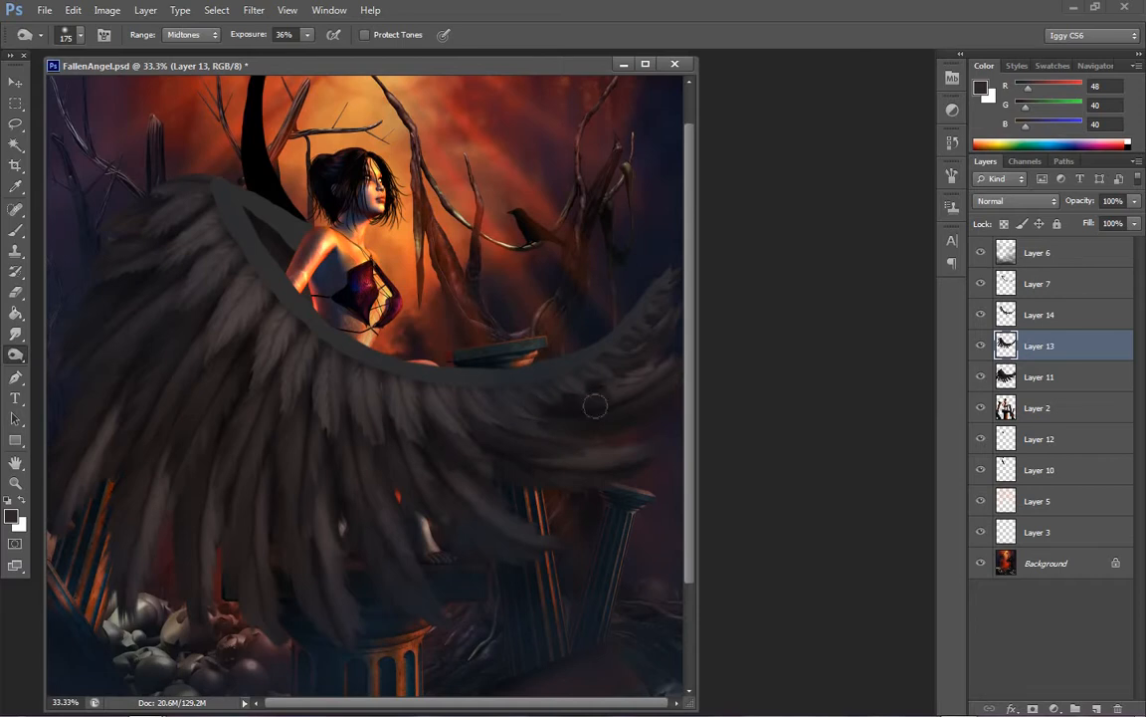
Dodge the Layer 13 feathers from the wing's left side to its right, using Highlights at 97% exposure and a 150 px brush
{"action": "right_click", "coordinate": [14, 354]}
{"action": "left_click", "coordinate": [74, 344]}
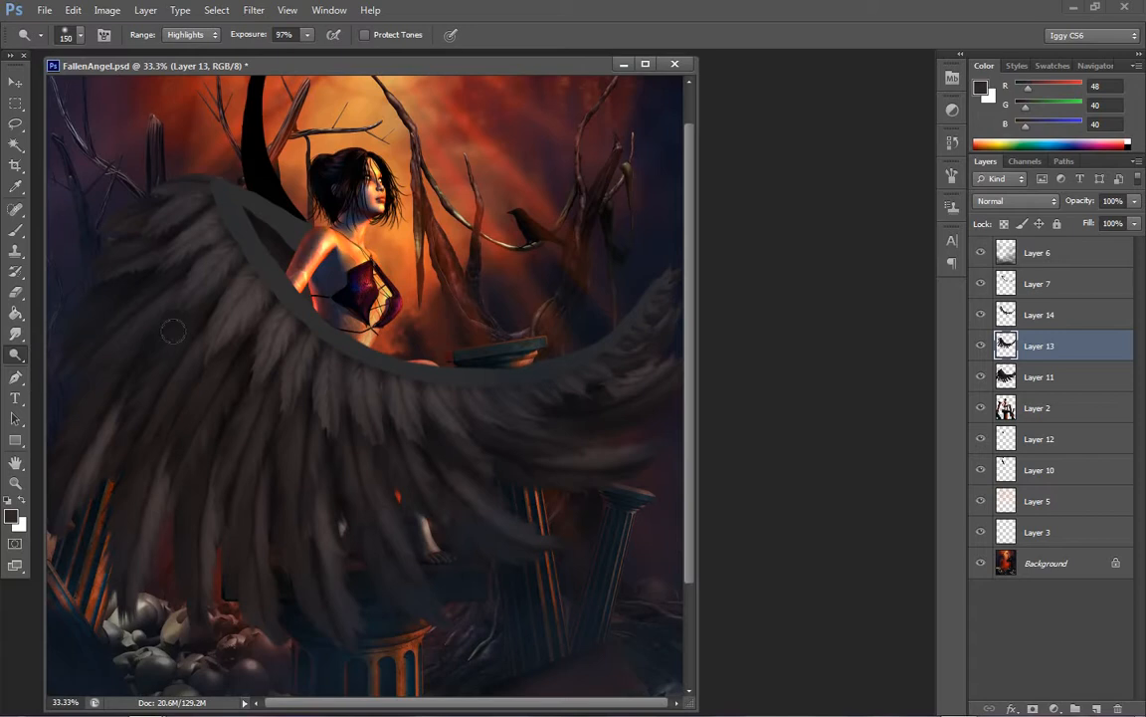
{"action": "left_click_drag", "start_coordinate": [168, 397], "coordinate": [206, 339]}
{"action": "left_click_drag", "start_coordinate": [104, 349], "coordinate": [169, 297]}
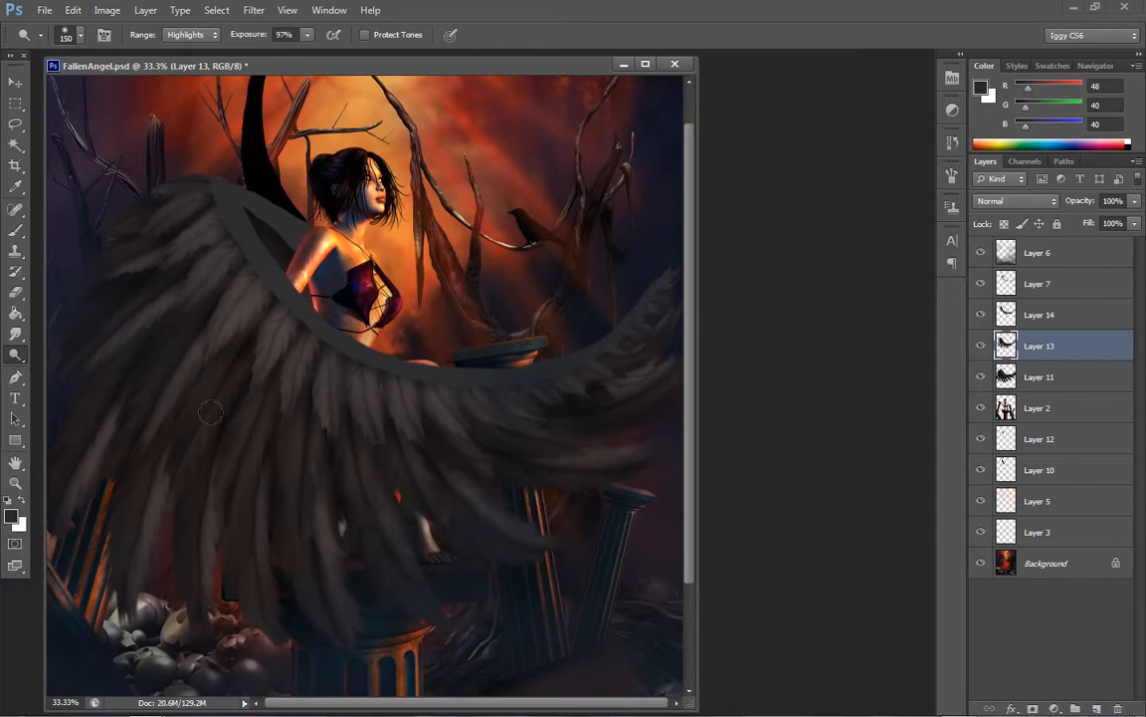
{"action": "mouse_move", "coordinate": [210, 412]}
{"action": "left_mouse_down"}
{"action": "mouse_move", "coordinate": [263, 351]}
{"action": "mouse_move", "coordinate": [199, 422]}
{"action": "left_mouse_up"}
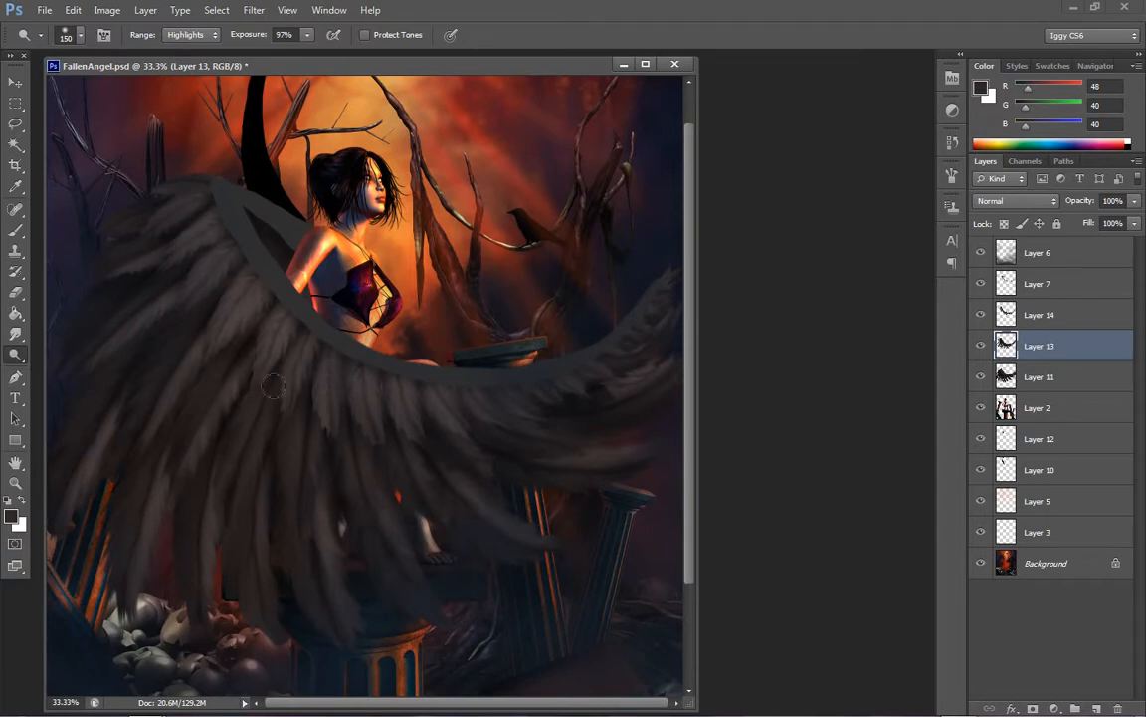
{"action": "left_click_drag", "start_coordinate": [324, 396], "coordinate": [324, 507]}
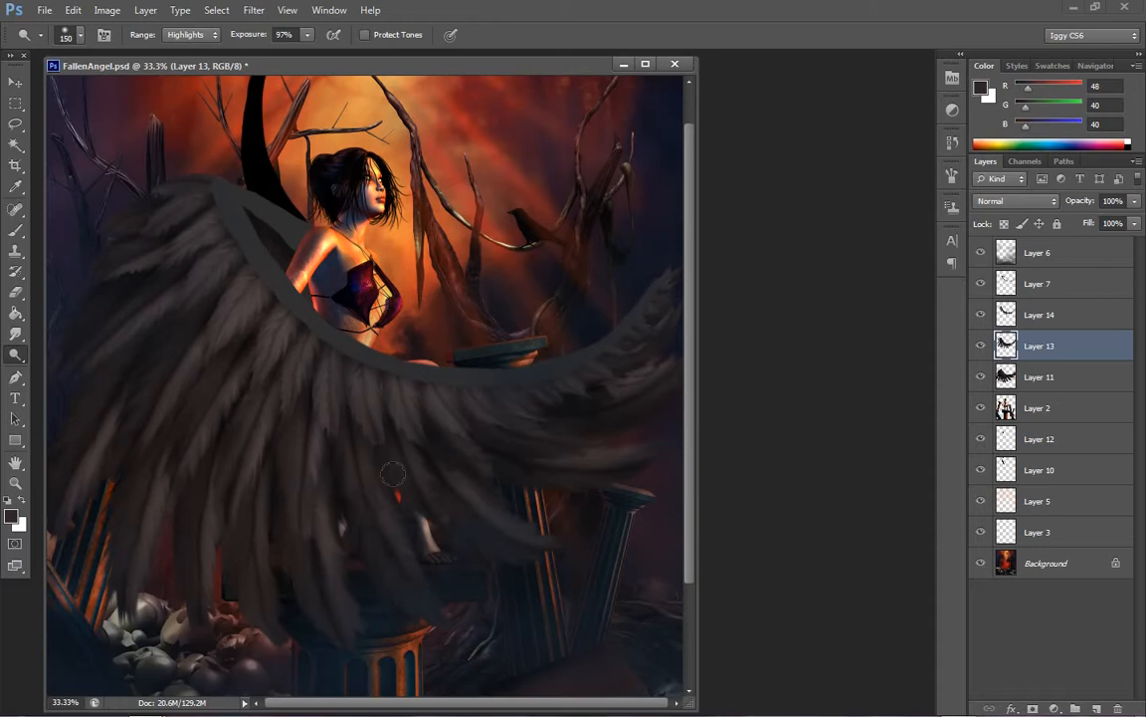
{"action": "mouse_move", "coordinate": [361, 425]}
{"action": "left_mouse_down"}
{"action": "mouse_move", "coordinate": [369, 506]}
{"action": "mouse_move", "coordinate": [409, 478]}
{"action": "left_mouse_up"}
{"action": "left_click_drag", "start_coordinate": [453, 410], "coordinate": [507, 461]}
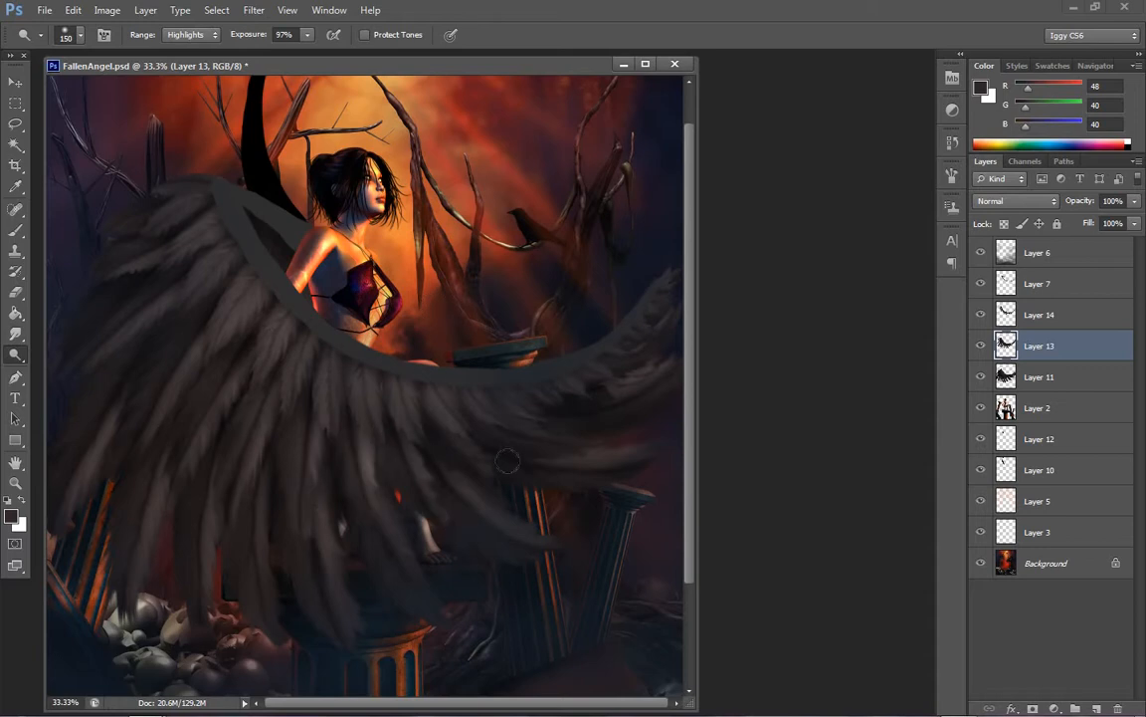
{"action": "left_click_drag", "start_coordinate": [471, 384], "coordinate": [569, 427]}
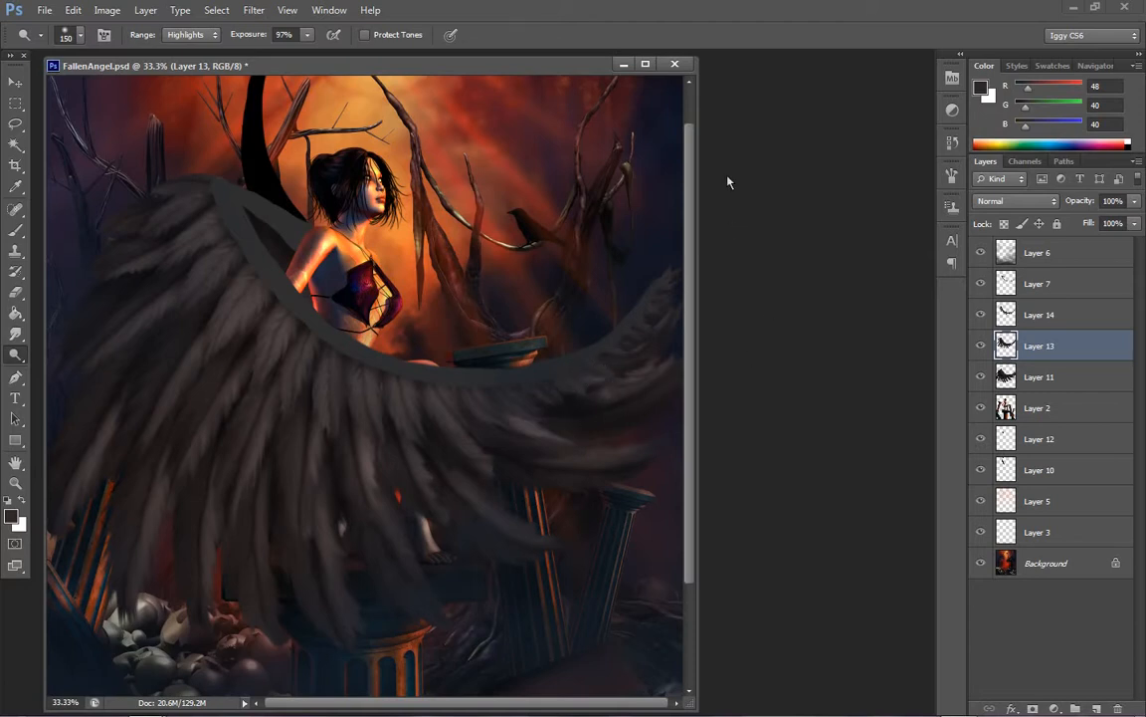
{"action": "left_click", "coordinate": [1045, 315]}
{"action": "left_click", "coordinate": [17, 362]}
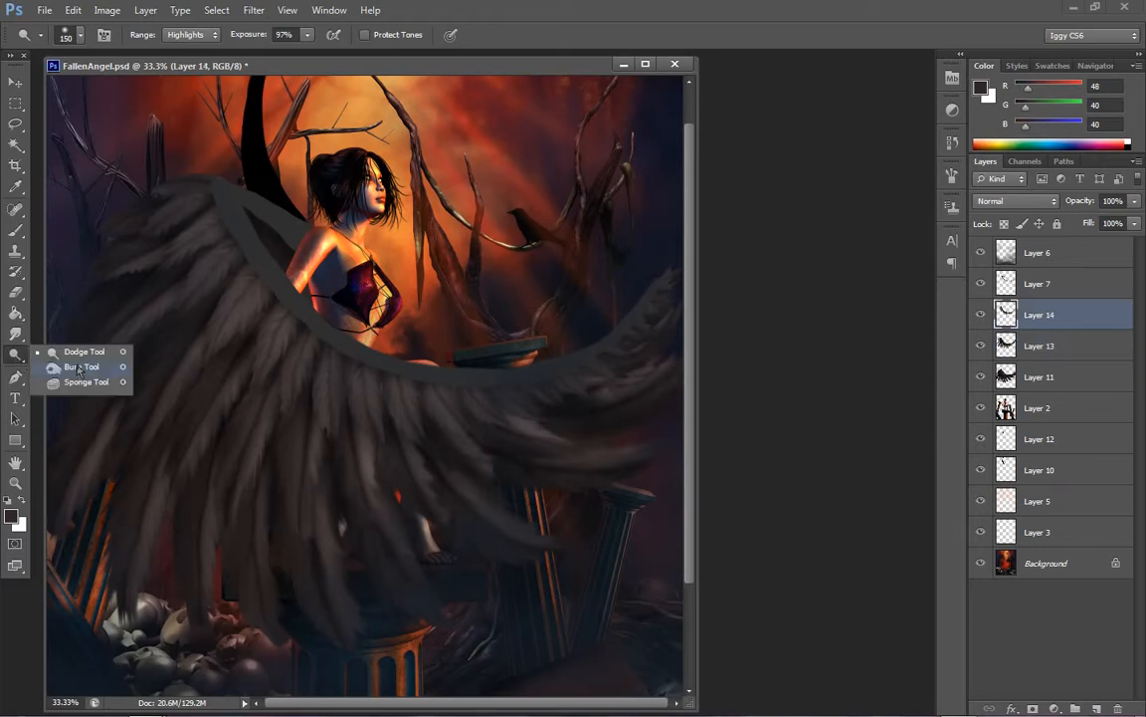
{"action": "left_click", "coordinate": [76, 353]}
{"action": "key", "text": "bracketleft"}
{"action": "key", "text": "bracketleft"}
{"action": "key", "text": "bracketleft"}
{"action": "key", "text": "bracketleft"}
{"action": "key", "text": "bracketleft"}
{"action": "key", "text": "bracketleft"}
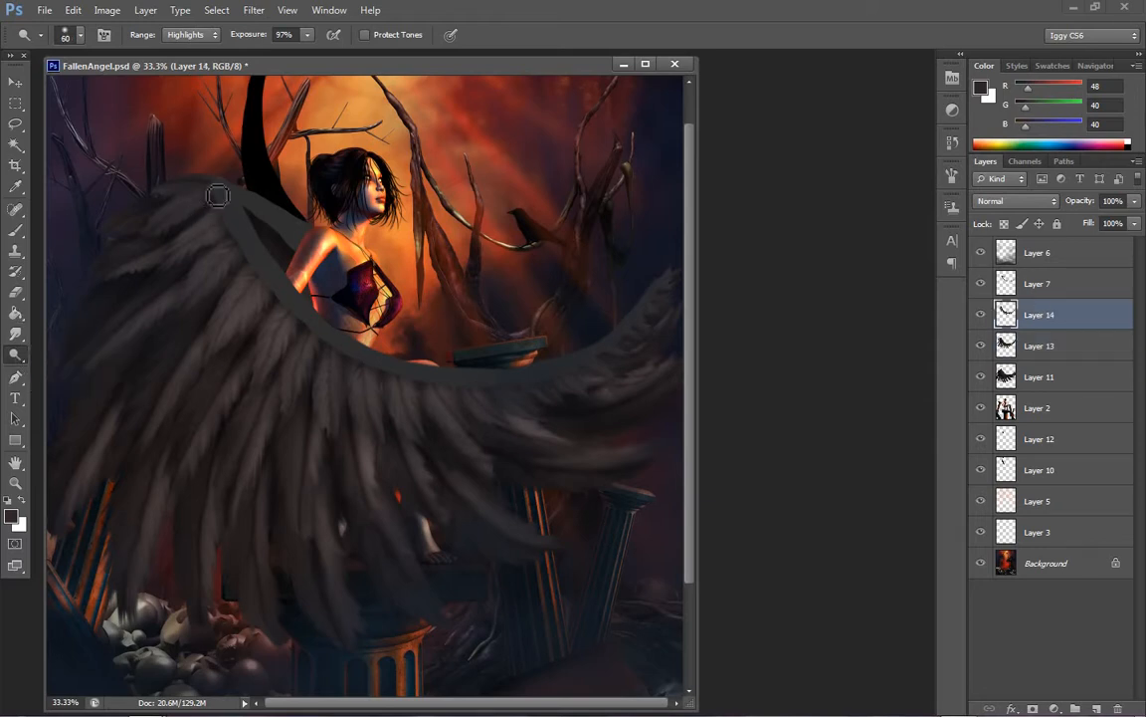
{"action": "key", "text": "alt+bracketleft"}
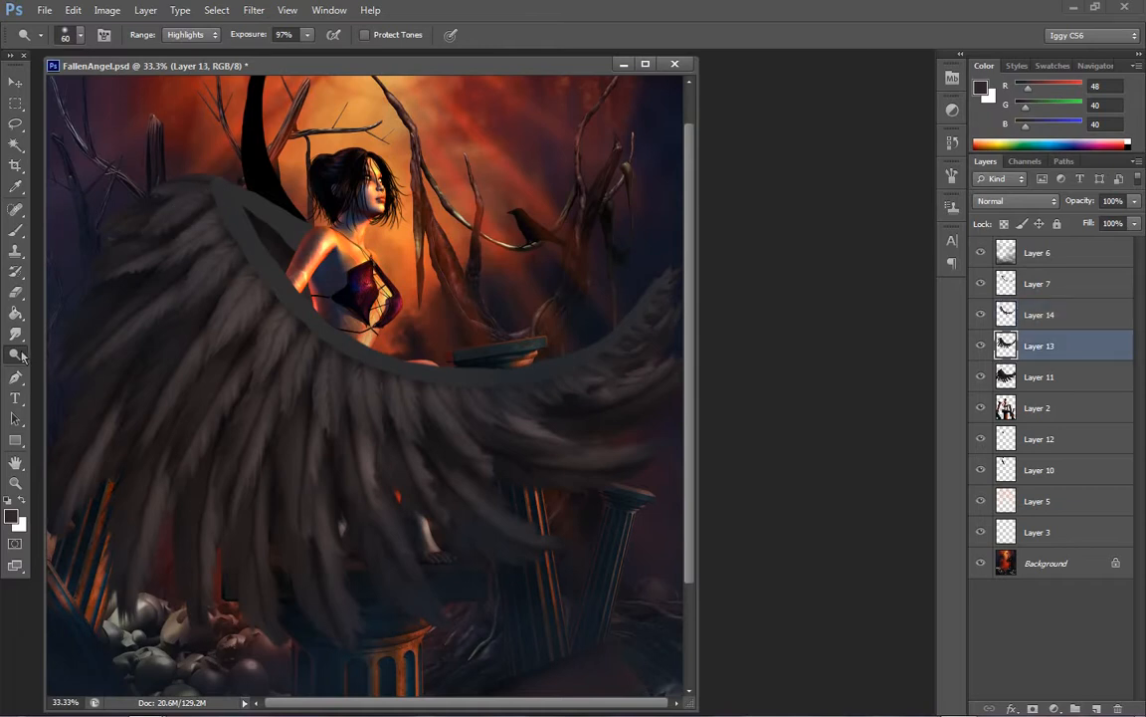
Make Layer 14 active and burn its feathers along the wing's inner curve, using Midtones at 36% exposure and a 60 px brush
{"action": "left_click", "coordinate": [17, 355]}
{"action": "left_click", "coordinate": [77, 336]}
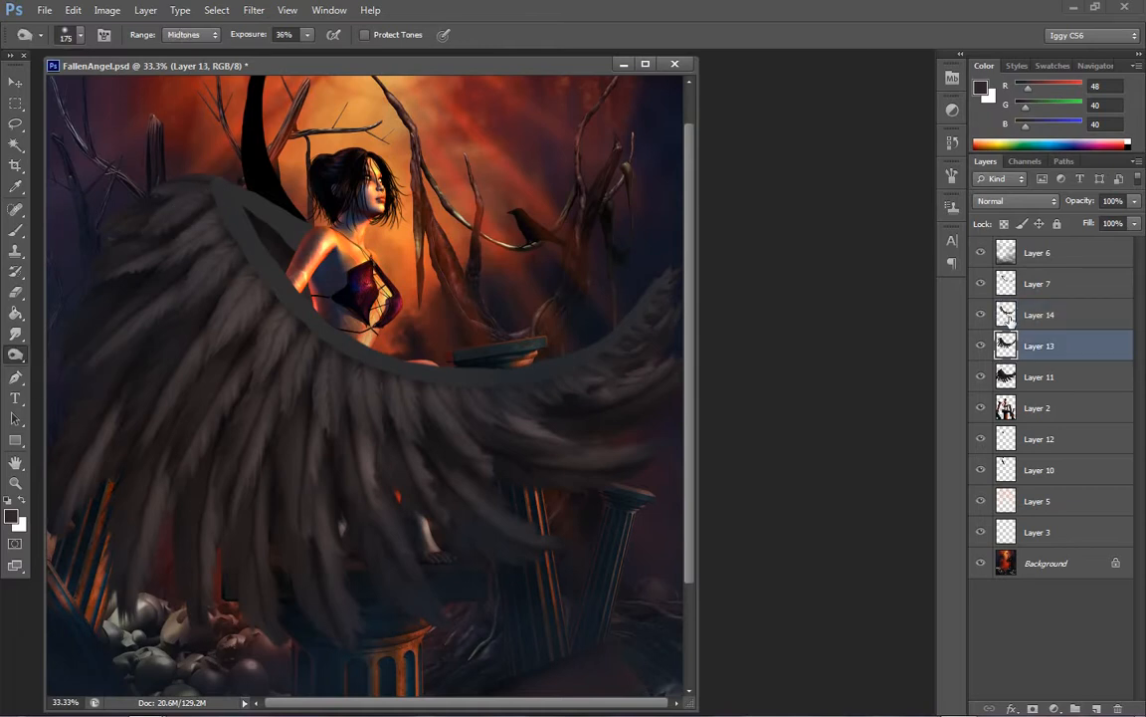
{"action": "left_click", "coordinate": [1008, 316]}
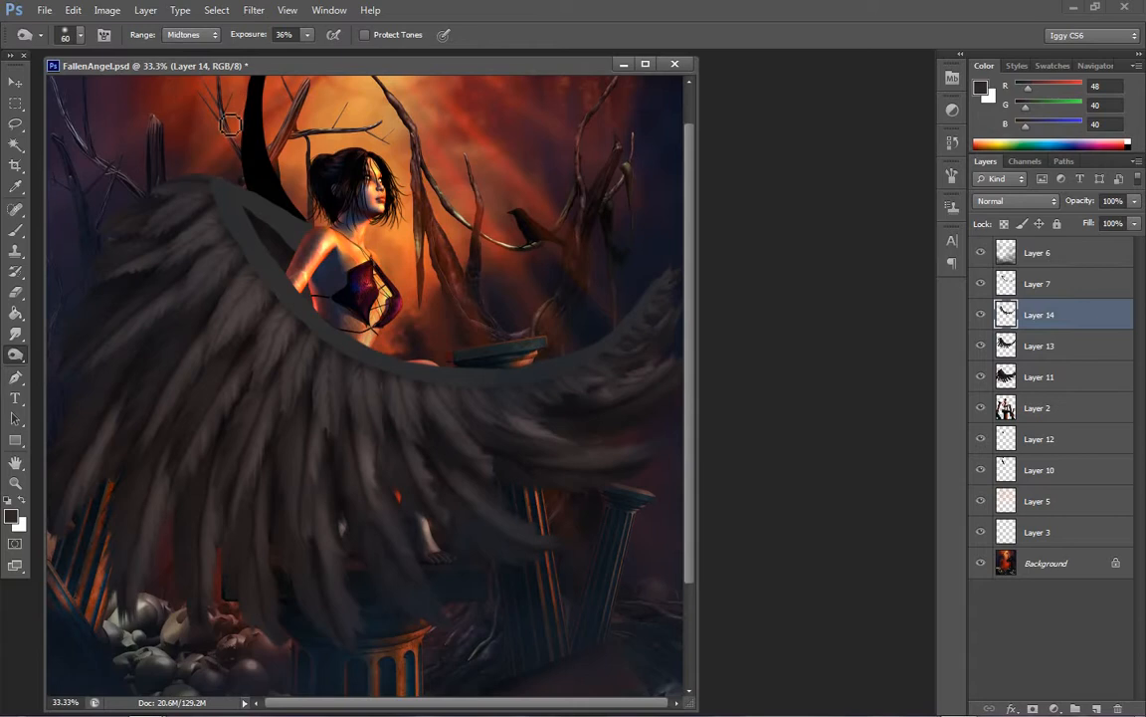
{"action": "mouse_move", "coordinate": [226, 226]}
{"action": "left_mouse_down"}
{"action": "mouse_move", "coordinate": [255, 271]}
{"action": "mouse_move", "coordinate": [247, 239]}
{"action": "mouse_move", "coordinate": [188, 314]}
{"action": "mouse_move", "coordinate": [306, 210]}
{"action": "mouse_move", "coordinate": [272, 299]}
{"action": "mouse_move", "coordinate": [267, 272]}
{"action": "mouse_move", "coordinate": [216, 359]}
{"action": "mouse_move", "coordinate": [295, 327]}
{"action": "mouse_move", "coordinate": [289, 315]}
{"action": "mouse_move", "coordinate": [268, 376]}
{"action": "mouse_move", "coordinate": [281, 382]}
{"action": "mouse_move", "coordinate": [326, 347]}
{"action": "mouse_move", "coordinate": [316, 338]}
{"action": "mouse_move", "coordinate": [301, 364]}
{"action": "mouse_move", "coordinate": [338, 379]}
{"action": "mouse_move", "coordinate": [336, 352]}
{"action": "mouse_move", "coordinate": [336, 435]}
{"action": "mouse_move", "coordinate": [374, 395]}
{"action": "mouse_move", "coordinate": [368, 364]}
{"action": "mouse_move", "coordinate": [398, 420]}
{"action": "mouse_move", "coordinate": [419, 390]}
{"action": "mouse_move", "coordinate": [401, 376]}
{"action": "mouse_move", "coordinate": [438, 444]}
{"action": "mouse_move", "coordinate": [499, 400]}
{"action": "mouse_move", "coordinate": [457, 385]}
{"action": "mouse_move", "coordinate": [441, 395]}
{"action": "mouse_move", "coordinate": [481, 449]}
{"action": "mouse_move", "coordinate": [511, 417]}
{"action": "mouse_move", "coordinate": [509, 433]}
{"action": "mouse_move", "coordinate": [586, 406]}
{"action": "mouse_move", "coordinate": [508, 390]}
{"action": "mouse_move", "coordinate": [563, 425]}
{"action": "mouse_move", "coordinate": [565, 385]}
{"action": "mouse_move", "coordinate": [537, 380]}
{"action": "mouse_move", "coordinate": [558, 402]}
{"action": "mouse_move", "coordinate": [609, 386]}
{"action": "mouse_move", "coordinate": [568, 375]}
{"action": "mouse_move", "coordinate": [572, 389]}
{"action": "mouse_move", "coordinate": [616, 377]}
{"action": "mouse_move", "coordinate": [587, 369]}
{"action": "mouse_move", "coordinate": [621, 380]}
{"action": "mouse_move", "coordinate": [662, 370]}
{"action": "mouse_move", "coordinate": [610, 350]}
{"action": "mouse_move", "coordinate": [645, 364]}
{"action": "mouse_move", "coordinate": [662, 401]}
{"action": "left_mouse_up"}
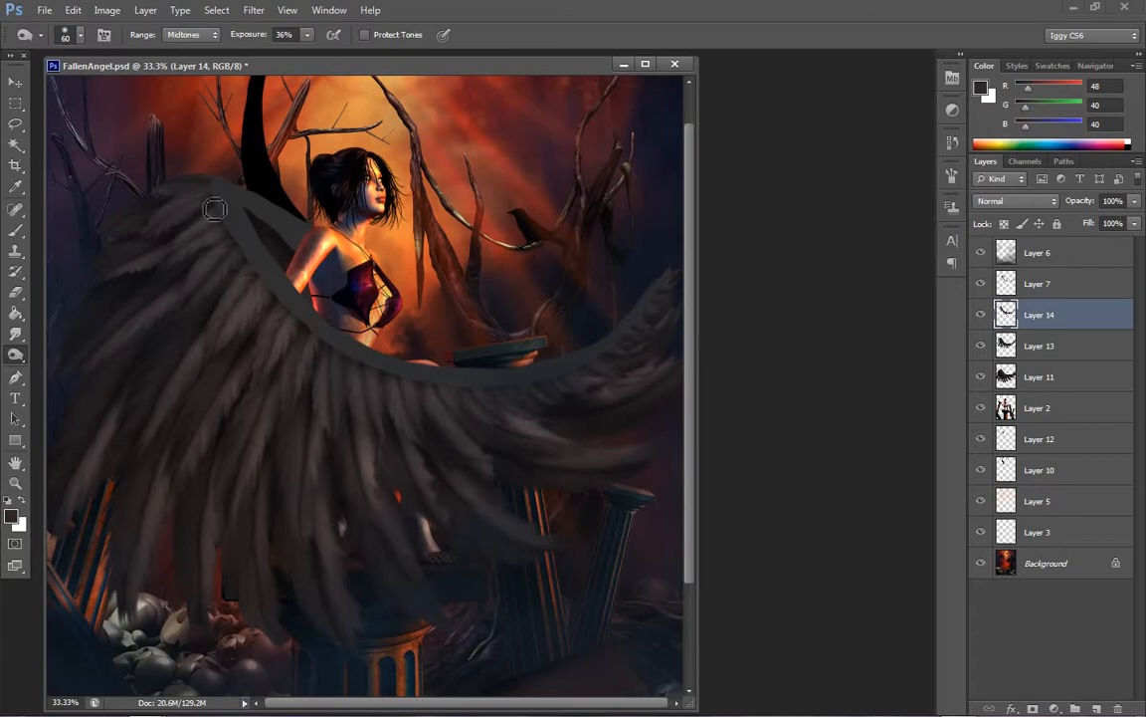
{"action": "mouse_move", "coordinate": [215, 209]}
{"action": "left_mouse_down"}
{"action": "mouse_move", "coordinate": [179, 216]}
{"action": "mouse_move", "coordinate": [159, 247]}
{"action": "mouse_move", "coordinate": [224, 191]}
{"action": "mouse_move", "coordinate": [175, 189]}
{"action": "mouse_move", "coordinate": [118, 271]}
{"action": "mouse_move", "coordinate": [157, 290]}
{"action": "mouse_move", "coordinate": [226, 207]}
{"action": "mouse_move", "coordinate": [146, 243]}
{"action": "left_mouse_up"}
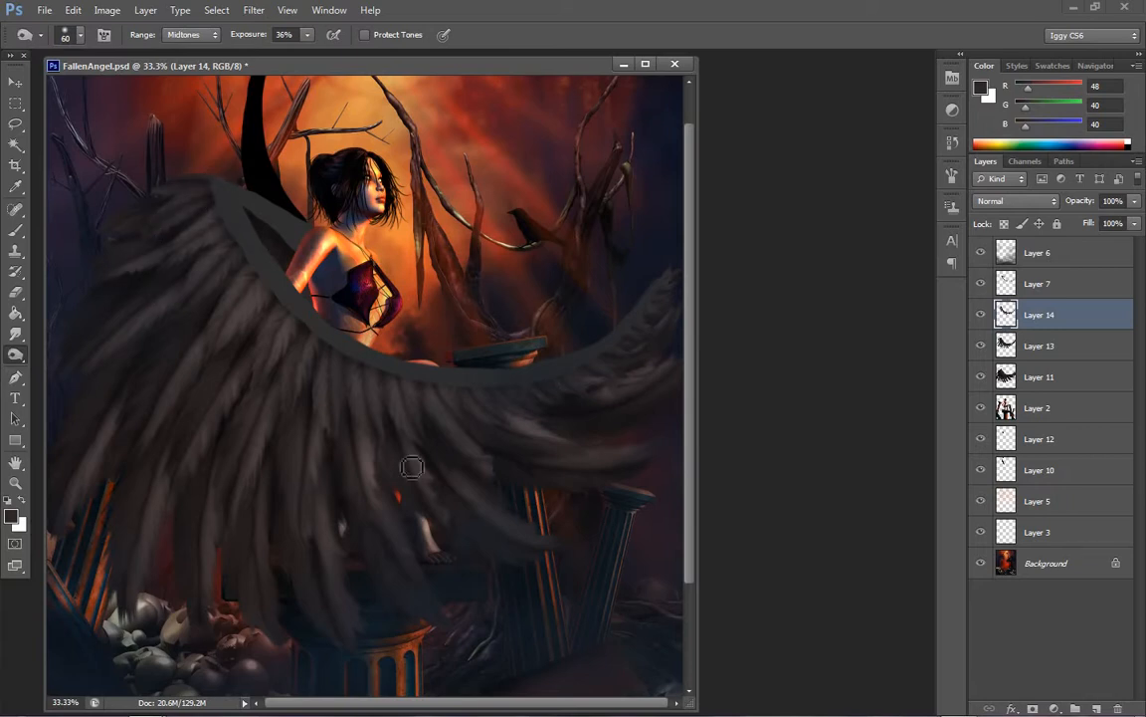
Enlarge the Burn brush to 80 px and continue darkening the Layer 14 feathers from the wing's upper left to its right tip
{"action": "key", "text": "bracketright"}
{"action": "key", "text": "bracketright"}
{"action": "key", "text": "bracketright"}
{"action": "key", "text": "bracketright"}
{"action": "mouse_move", "coordinate": [201, 203]}
{"action": "left_mouse_down"}
{"action": "mouse_move", "coordinate": [161, 214]}
{"action": "mouse_move", "coordinate": [214, 188]}
{"action": "mouse_move", "coordinate": [131, 202]}
{"action": "left_mouse_up"}
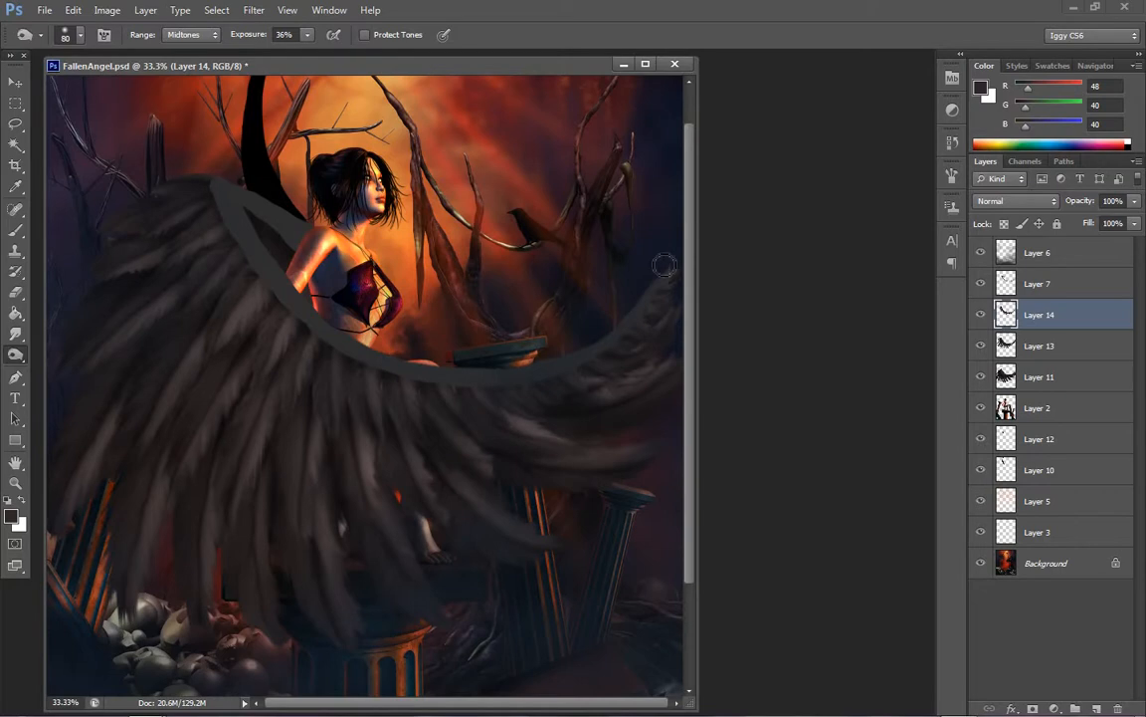
{"action": "mouse_move", "coordinate": [665, 324]}
{"action": "left_mouse_down"}
{"action": "mouse_move", "coordinate": [649, 317]}
{"action": "mouse_move", "coordinate": [668, 317]}
{"action": "left_mouse_up"}
Dodge the Layer 14 feathers along the wing's inner curve, using Highlights at 97% exposure and a 100 px brush
{"action": "right_click", "coordinate": [16, 354]}
{"action": "left_click", "coordinate": [79, 366]}
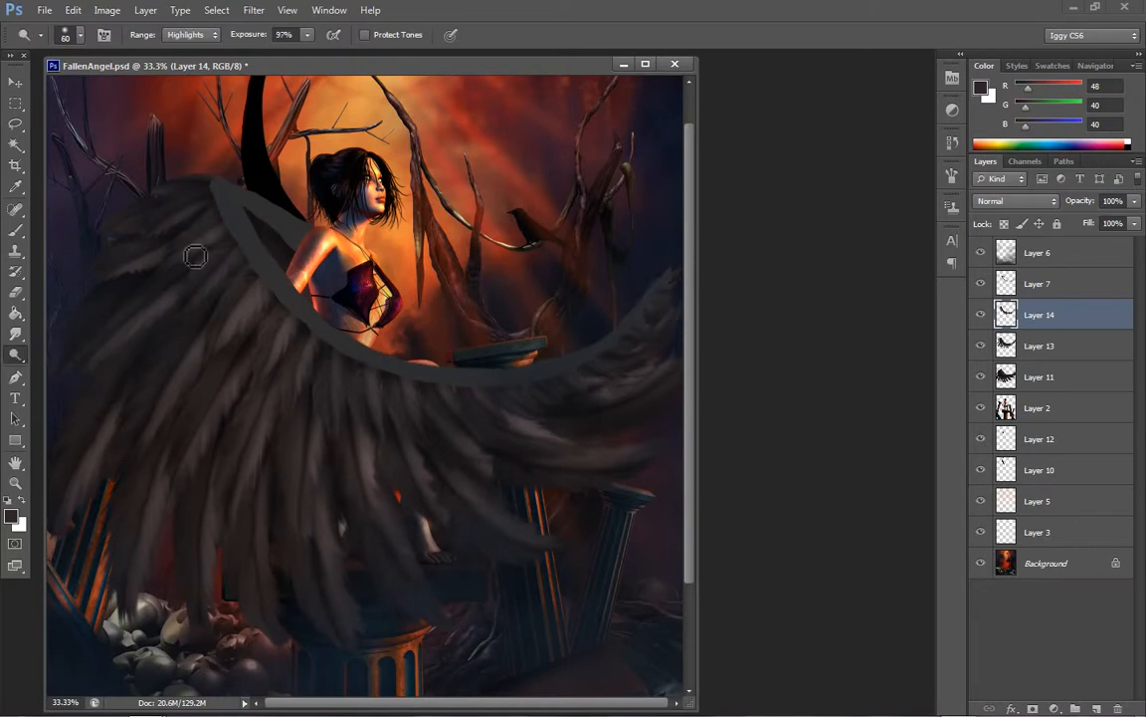
{"action": "key", "text": "bracketright"}
{"action": "key", "text": "bracketright"}
{"action": "key", "text": "bracketright"}
{"action": "key", "text": "bracketright"}
{"action": "left_click_drag", "start_coordinate": [242, 252], "coordinate": [188, 322]}
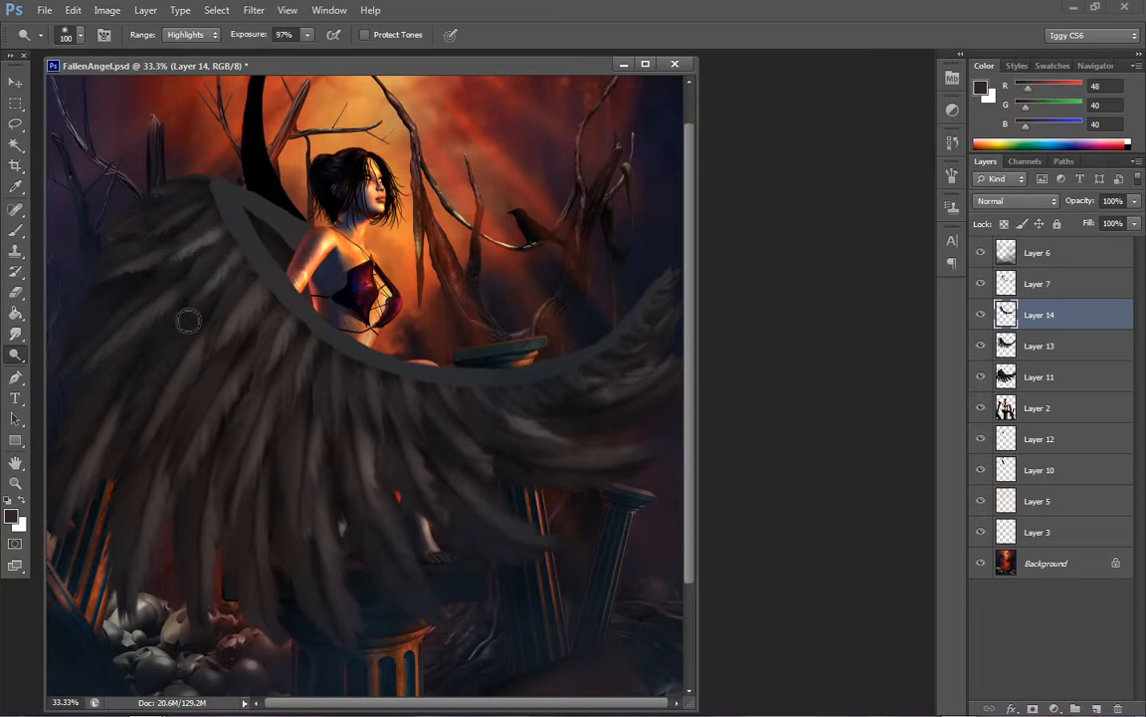
{"action": "left_click_drag", "start_coordinate": [271, 296], "coordinate": [221, 336]}
{"action": "left_click_drag", "start_coordinate": [296, 316], "coordinate": [256, 389]}
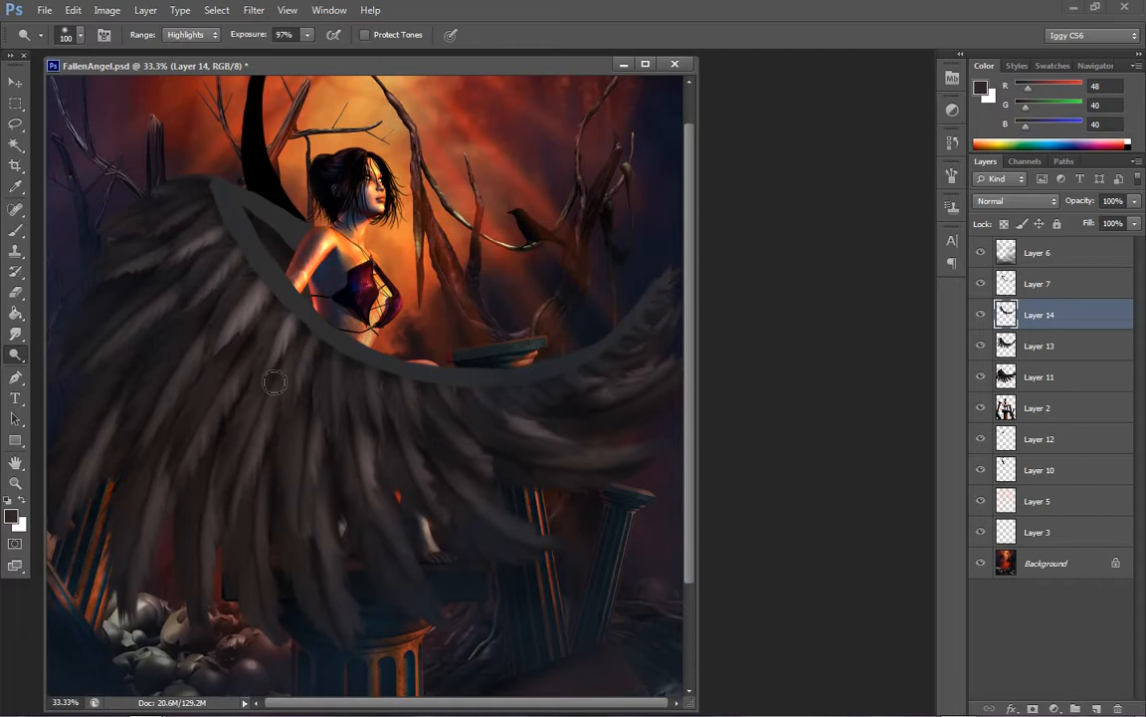
{"action": "left_click_drag", "start_coordinate": [323, 346], "coordinate": [297, 402]}
{"action": "left_click_drag", "start_coordinate": [346, 365], "coordinate": [341, 441]}
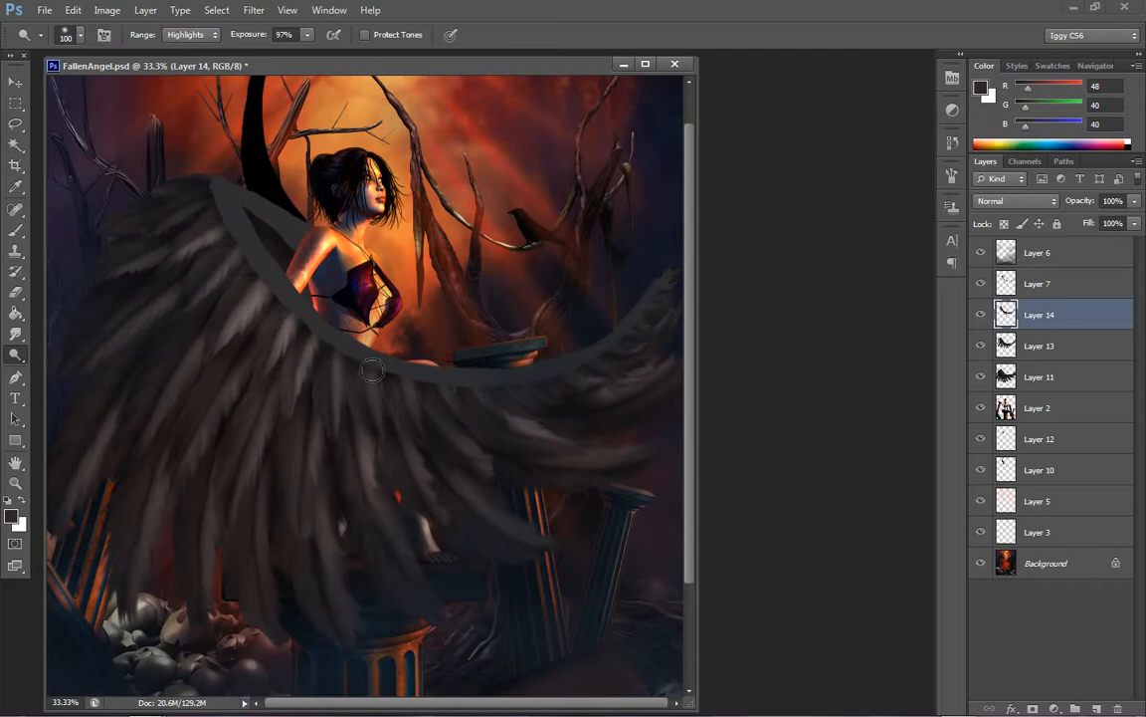
{"action": "left_click_drag", "start_coordinate": [374, 372], "coordinate": [391, 447]}
{"action": "mouse_move", "coordinate": [417, 398]}
{"action": "left_mouse_down"}
{"action": "mouse_move", "coordinate": [489, 420]}
{"action": "mouse_move", "coordinate": [504, 451]}
{"action": "left_mouse_up"}
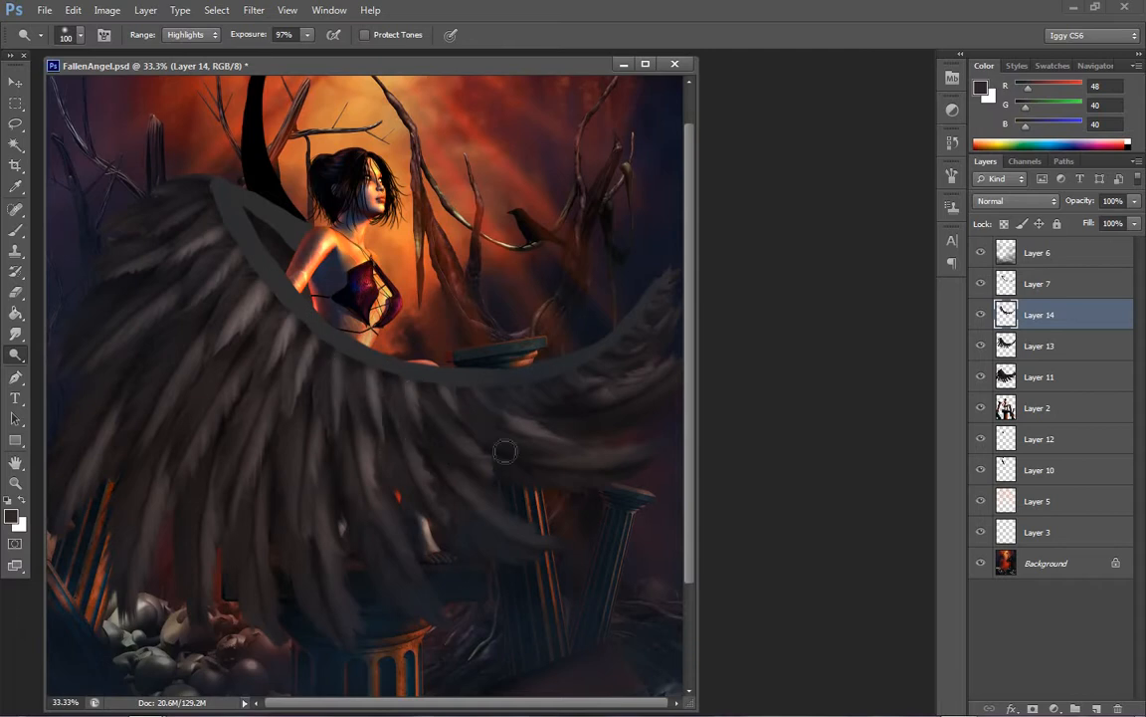
{"action": "left_click_drag", "start_coordinate": [456, 396], "coordinate": [568, 417]}
{"action": "left_click_drag", "start_coordinate": [487, 400], "coordinate": [570, 422]}
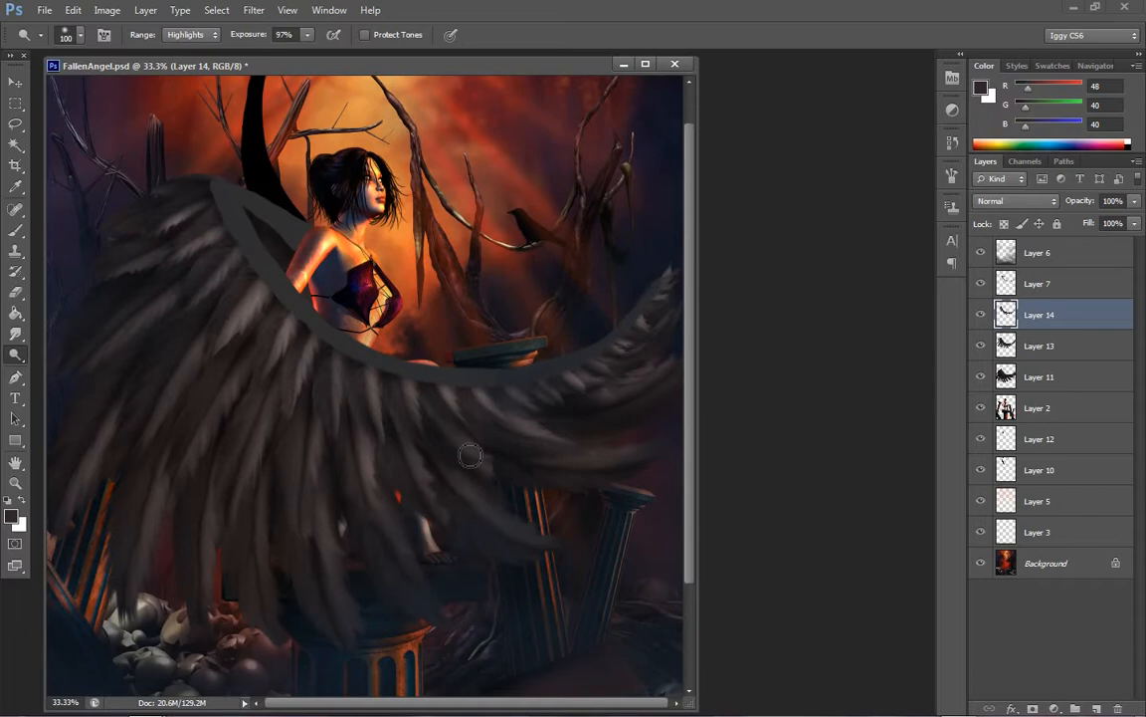
Apply a Brightness/Contrast adjustment to Layer 14 with the contrast set to 52
{"action": "left_click", "coordinate": [109, 10]}
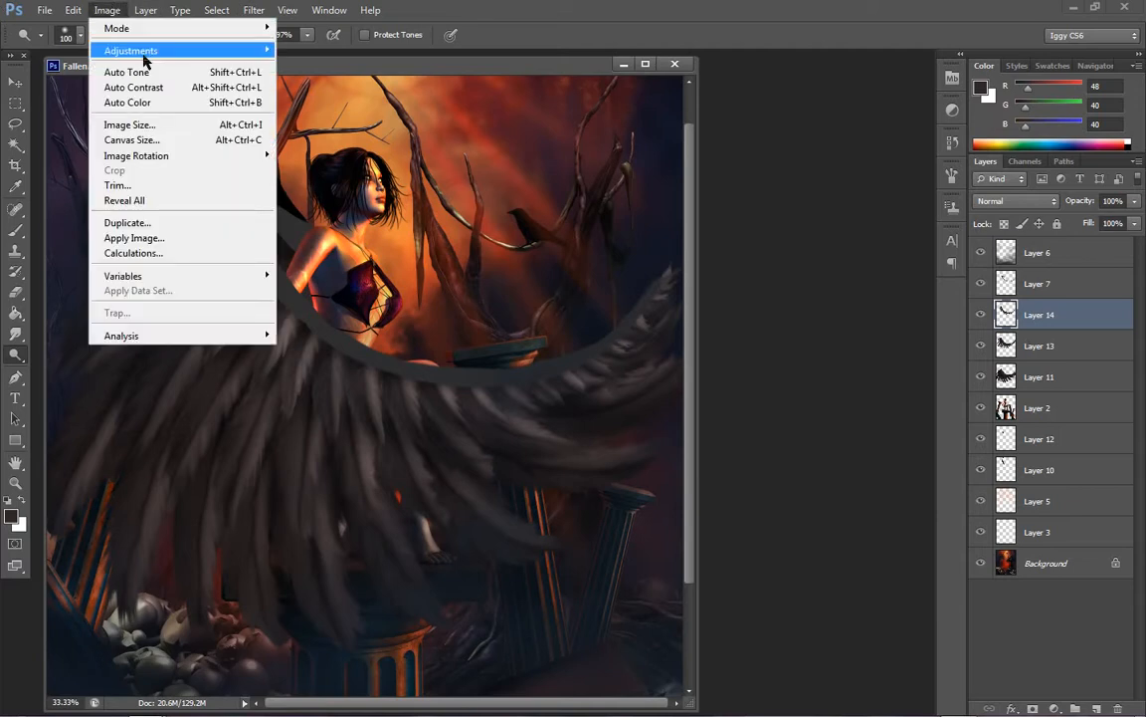
{"action": "mouse_move", "coordinate": [143, 54]}
{"action": "left_click", "coordinate": [331, 51]}
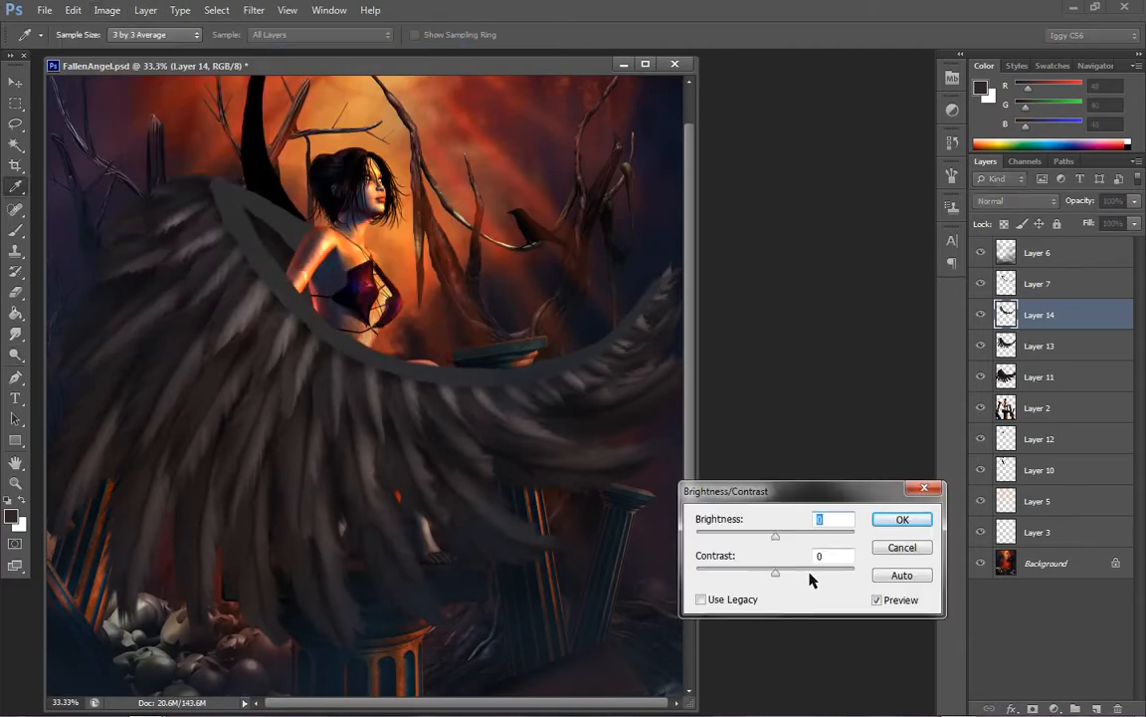
{"action": "left_click_drag", "start_coordinate": [808, 572], "coordinate": [818, 572]}
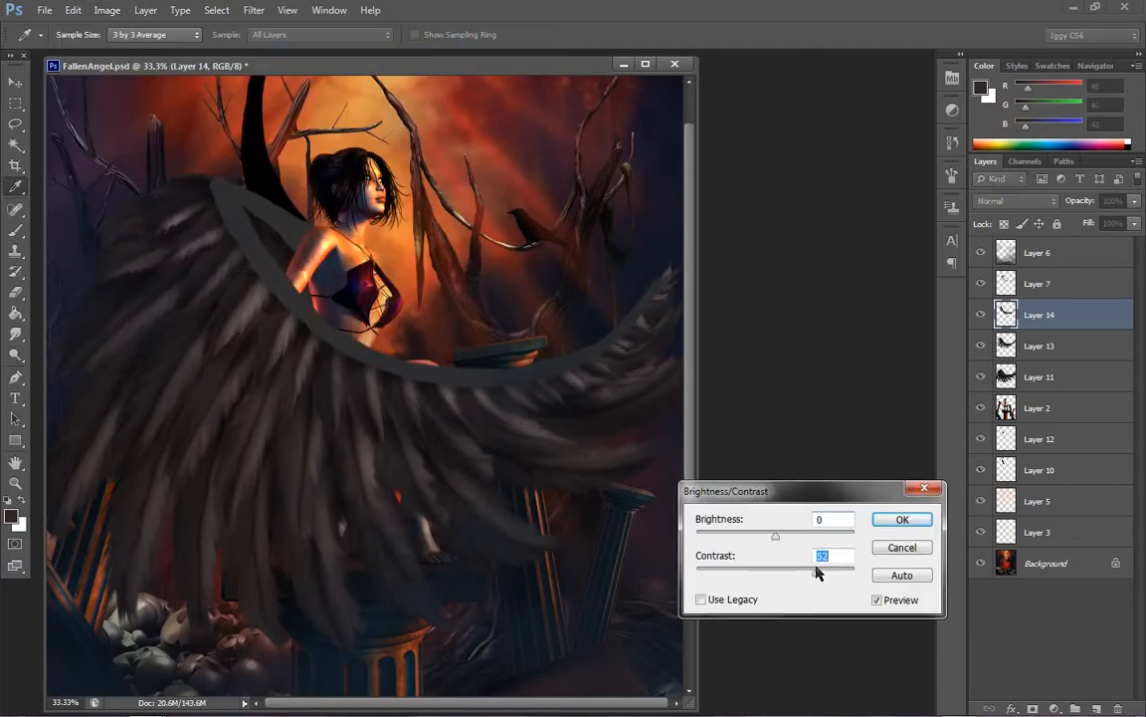
{"action": "left_click", "coordinate": [893, 547]}
{"action": "key", "text": "o"}
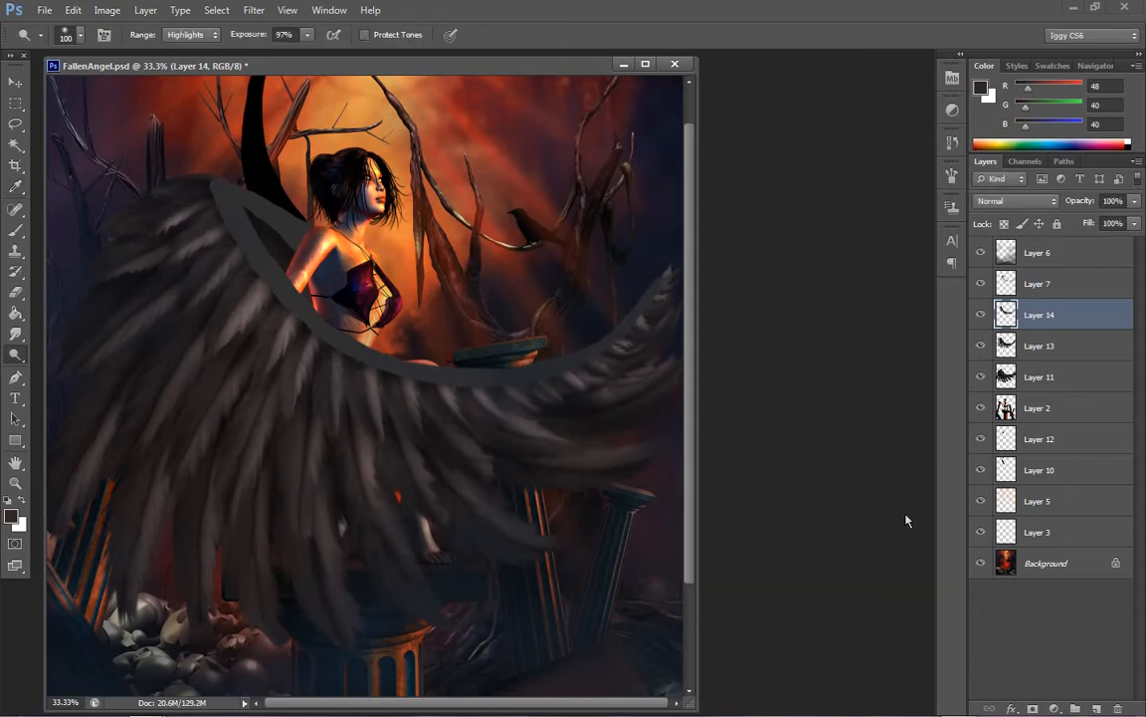
Apply another Brightness/Contrast adjustment to Layer 14 with brightness -32 and contrast 48, leaving Use Legacy off
{"action": "left_click", "coordinate": [107, 10]}
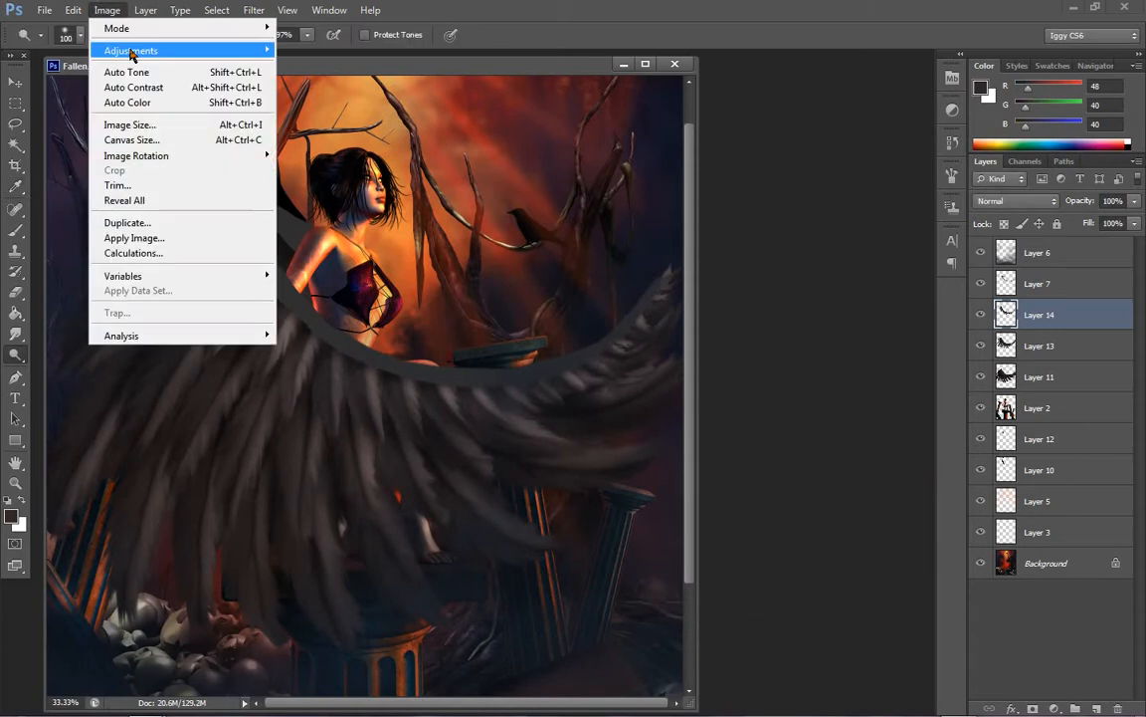
{"action": "mouse_move", "coordinate": [124, 50]}
{"action": "left_click", "coordinate": [366, 55]}
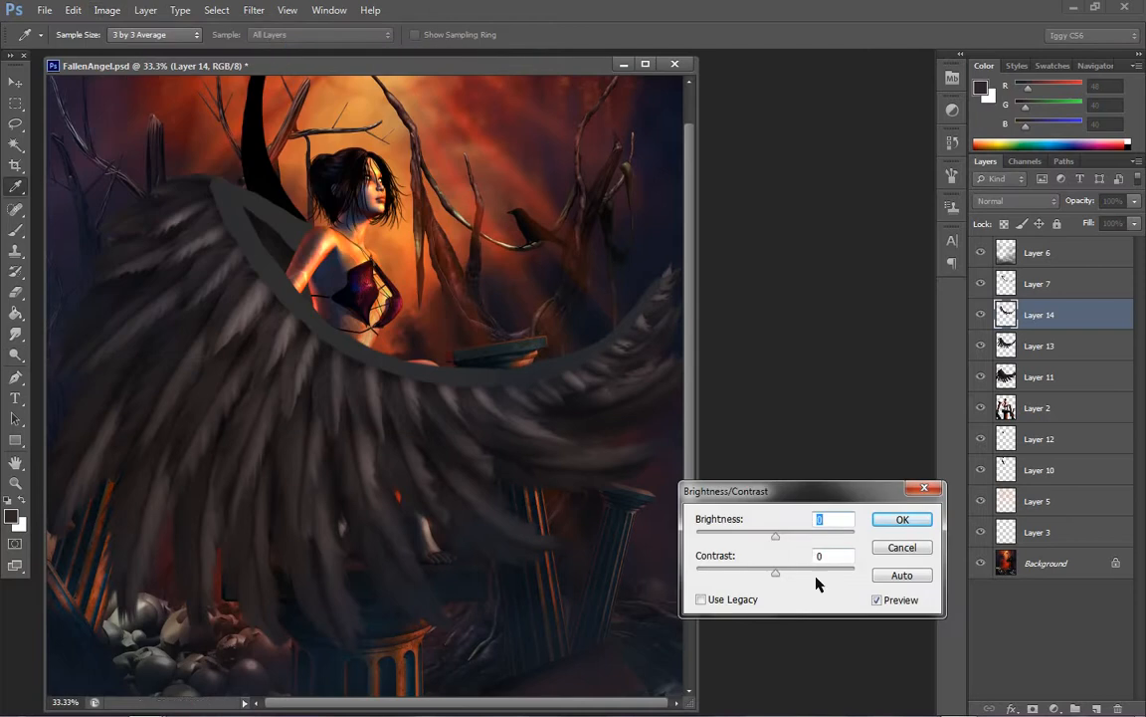
{"action": "left_click_drag", "start_coordinate": [816, 577], "coordinate": [826, 575]}
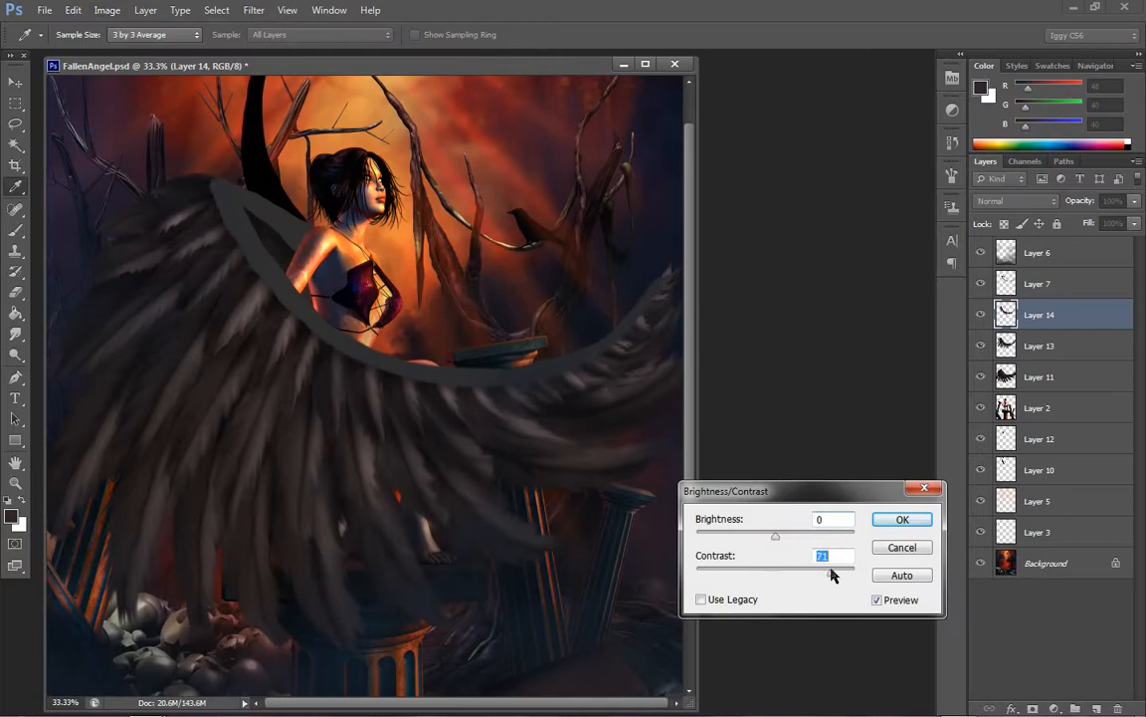
{"action": "left_click", "coordinate": [702, 599]}
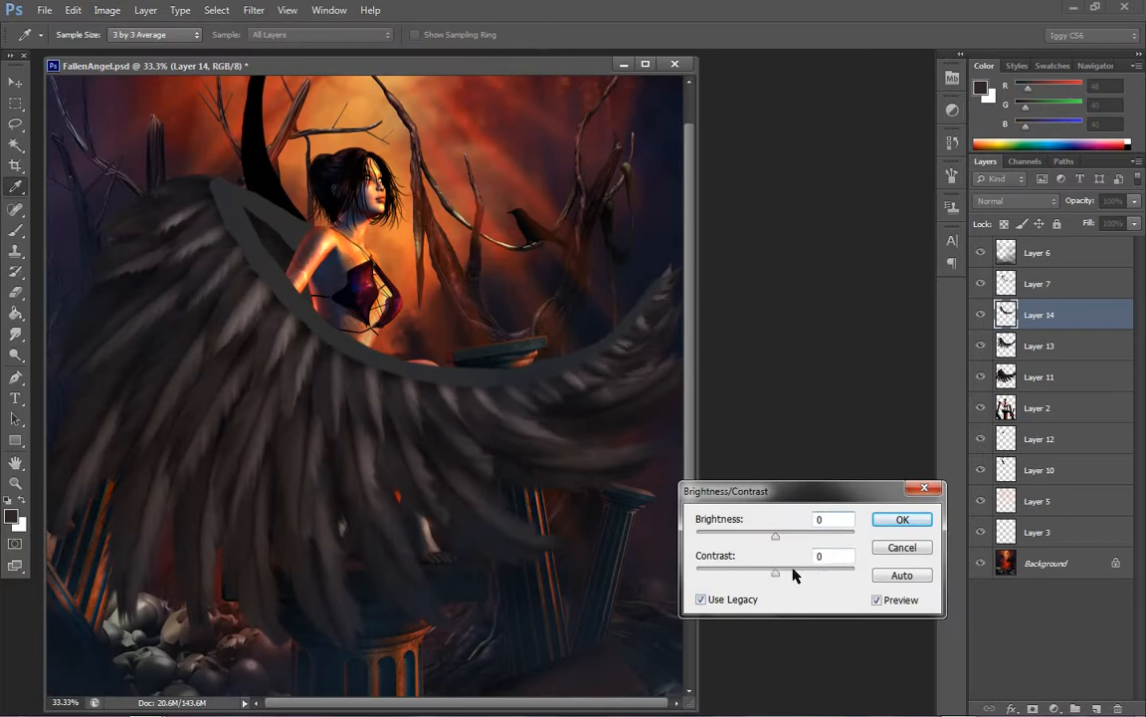
{"action": "mouse_move", "coordinate": [793, 573]}
{"action": "left_mouse_down"}
{"action": "mouse_move", "coordinate": [806, 575]}
{"action": "mouse_move", "coordinate": [760, 543]}
{"action": "mouse_move", "coordinate": [814, 572]}
{"action": "left_mouse_up"}
{"action": "left_click", "coordinate": [746, 601]}
{"action": "left_click_drag", "start_coordinate": [775, 535], "coordinate": [749, 538]}
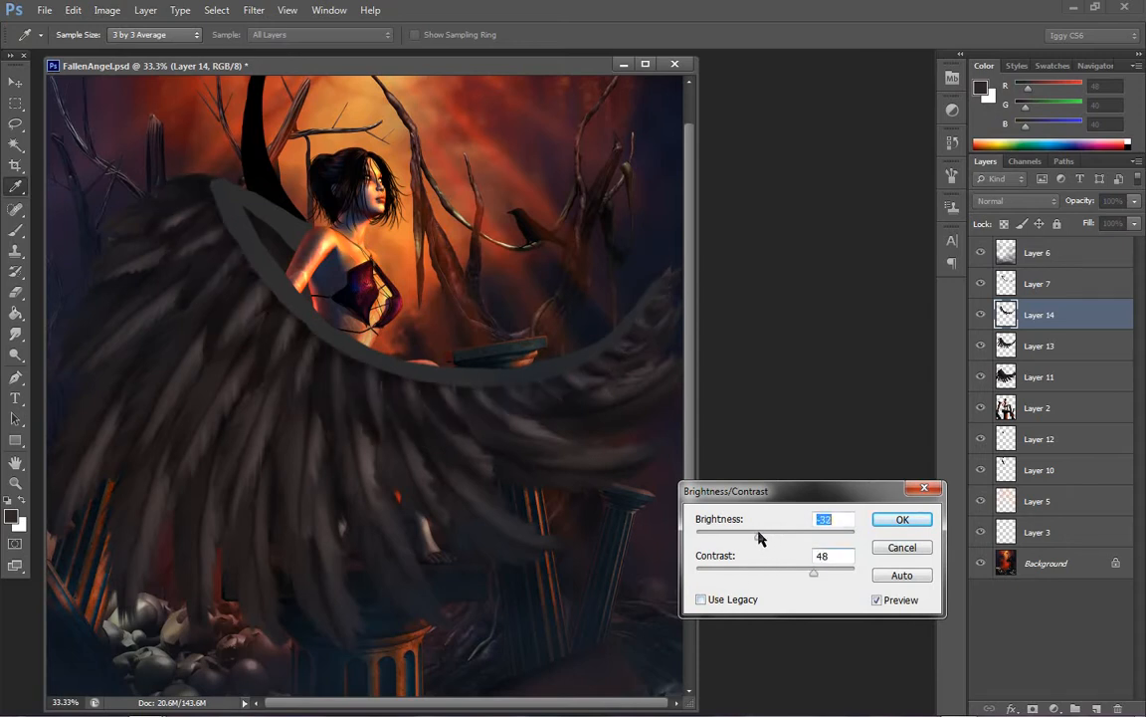
{"action": "left_click", "coordinate": [902, 521]}
{"action": "key", "text": "o"}
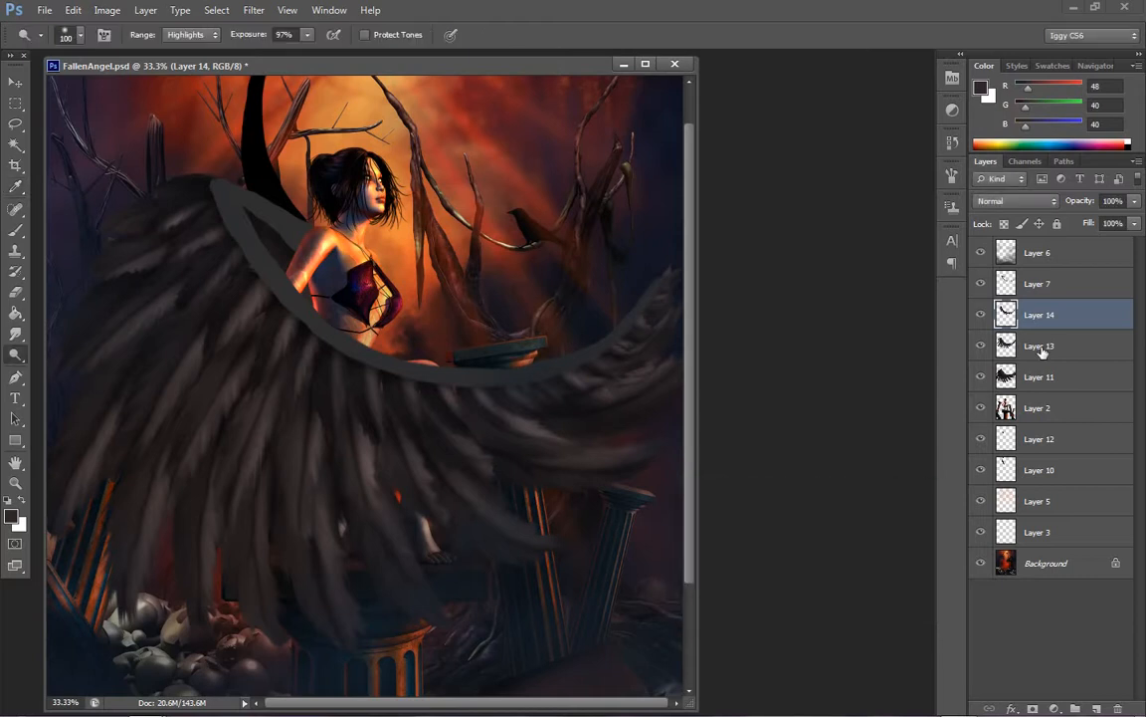
Make Layer 13 active and apply Brightness/Contrast to it, setting brightness to -5 and moderately raising the contrast
{"action": "left_click", "coordinate": [1010, 345]}
{"action": "left_click", "coordinate": [106, 10]}
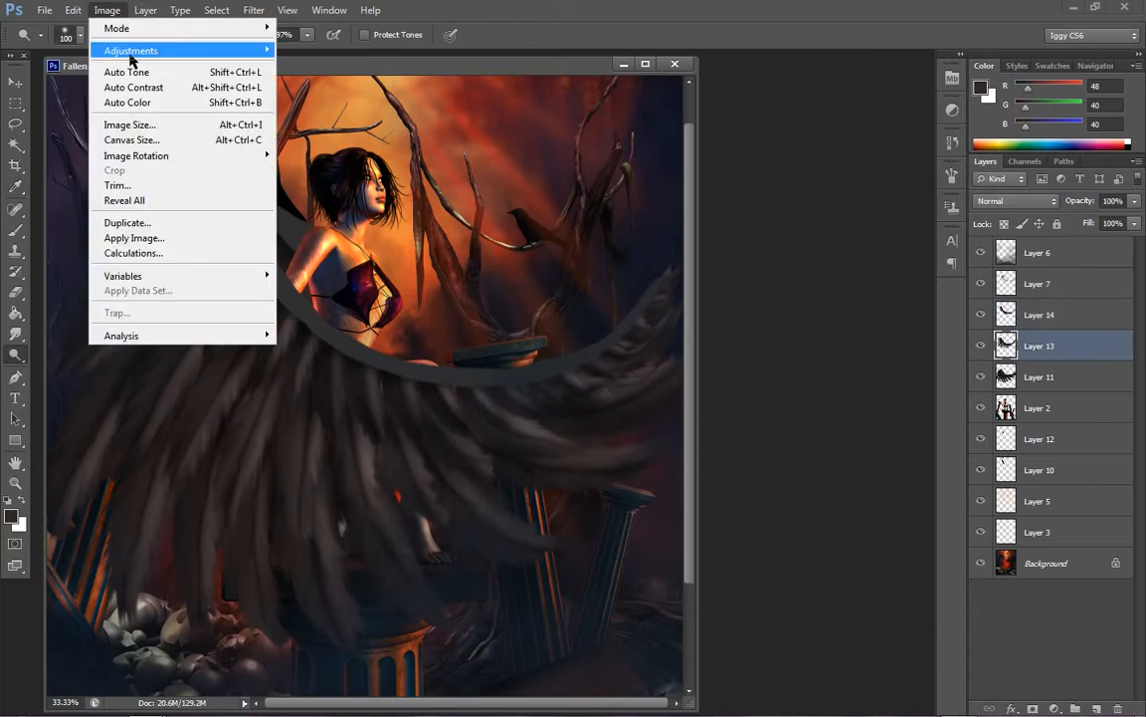
{"action": "mouse_move", "coordinate": [268, 48]}
{"action": "left_click", "coordinate": [318, 49]}
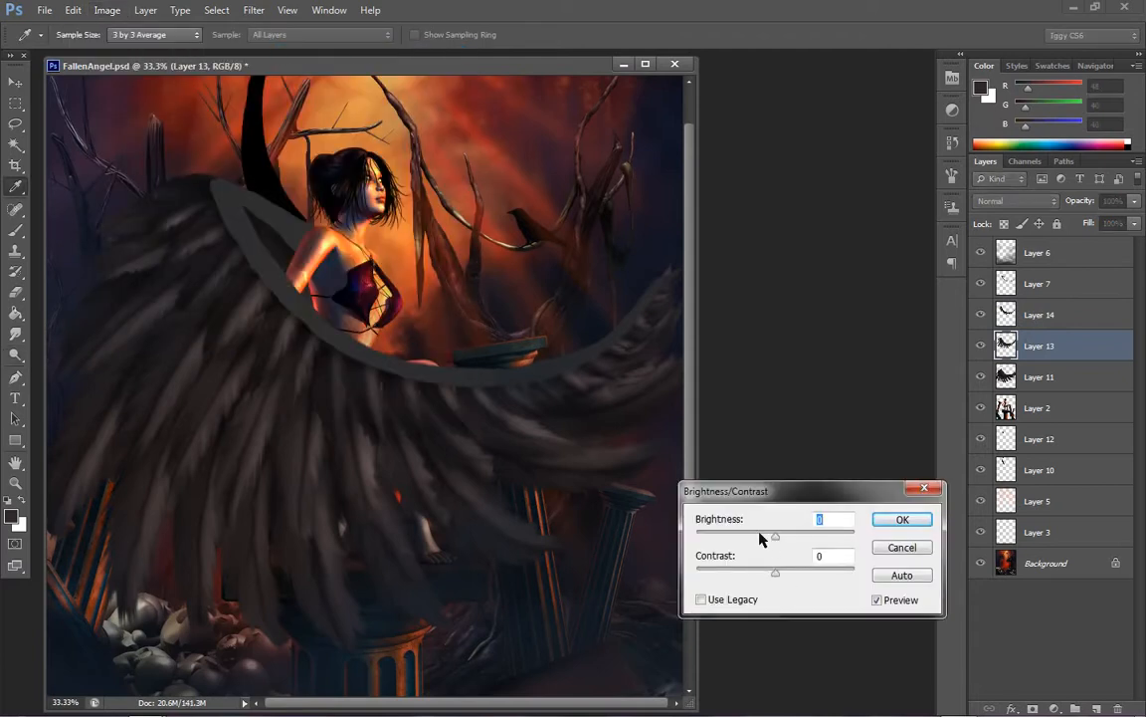
{"action": "left_click_drag", "start_coordinate": [760, 538], "coordinate": [748, 537]}
{"action": "mouse_move", "coordinate": [801, 575]}
{"action": "left_mouse_down"}
{"action": "mouse_move", "coordinate": [822, 574]}
{"action": "mouse_move", "coordinate": [808, 574]}
{"action": "left_mouse_up"}
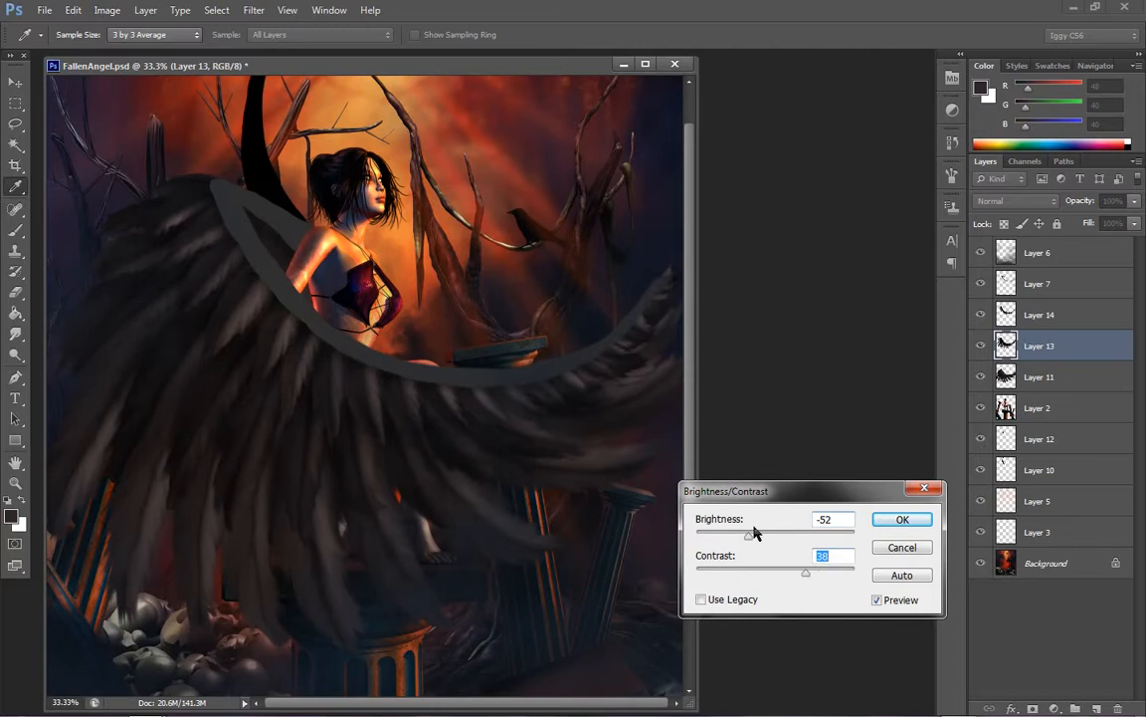
{"action": "left_click_drag", "start_coordinate": [750, 537], "coordinate": [774, 539]}
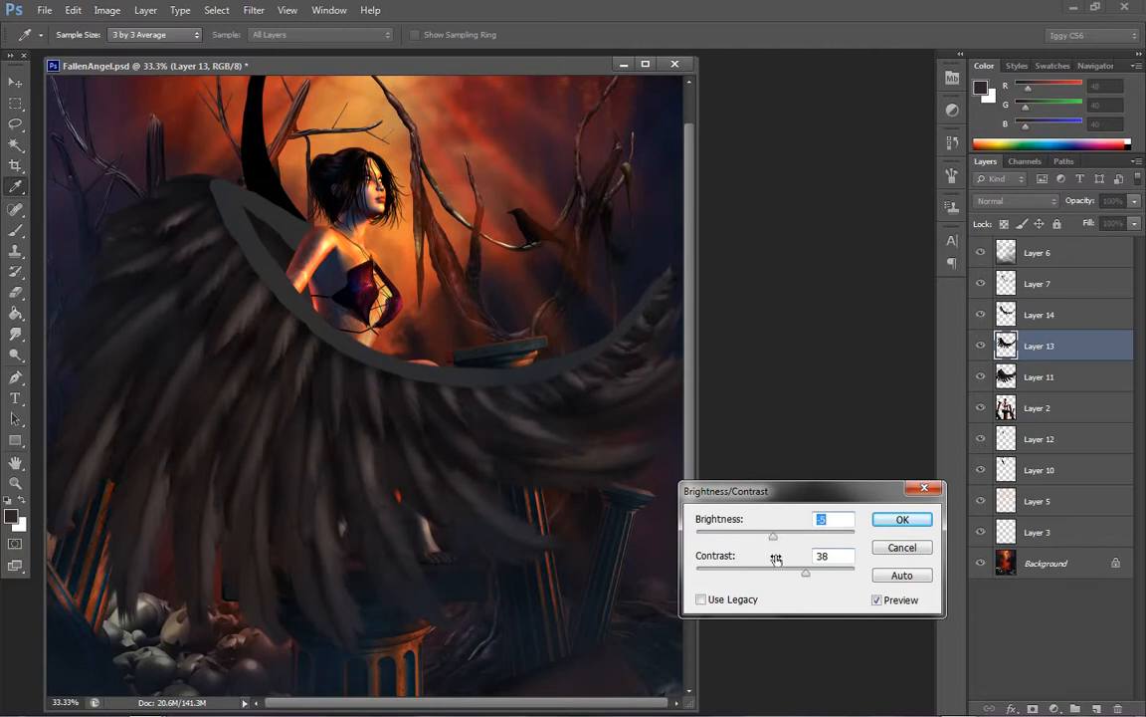
{"action": "left_click_drag", "start_coordinate": [818, 585], "coordinate": [791, 580]}
{"action": "left_click", "coordinate": [902, 520]}
{"action": "key", "text": "o"}
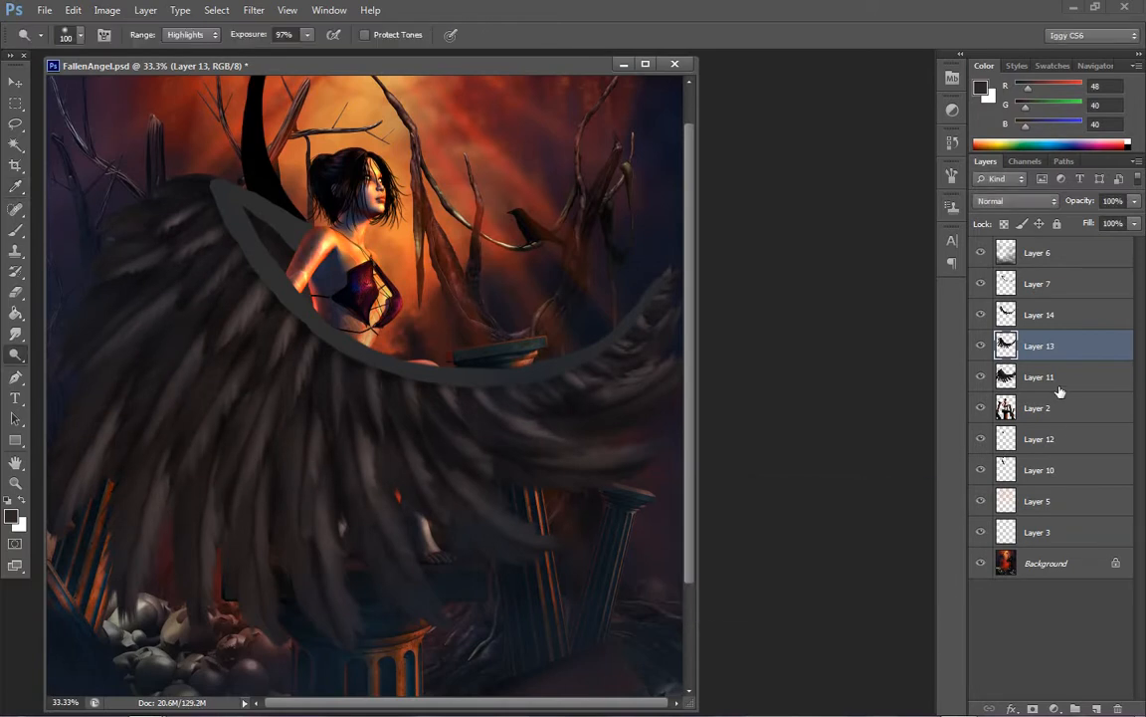
Make Layer 11 active and apply Brightness/Contrast to it, slightly lowering the brightness and moderately raising the contrast
{"action": "left_click", "coordinate": [1060, 386]}
{"action": "left_click", "coordinate": [107, 10]}
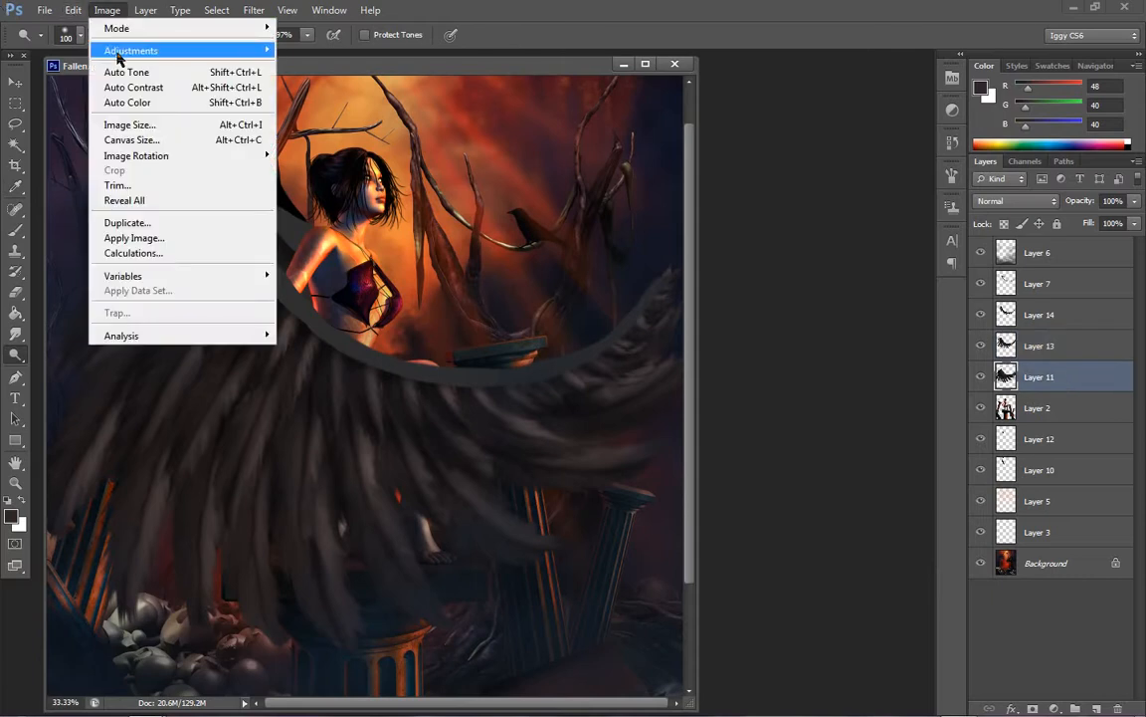
{"action": "mouse_move", "coordinate": [117, 51]}
{"action": "left_click", "coordinate": [336, 52]}
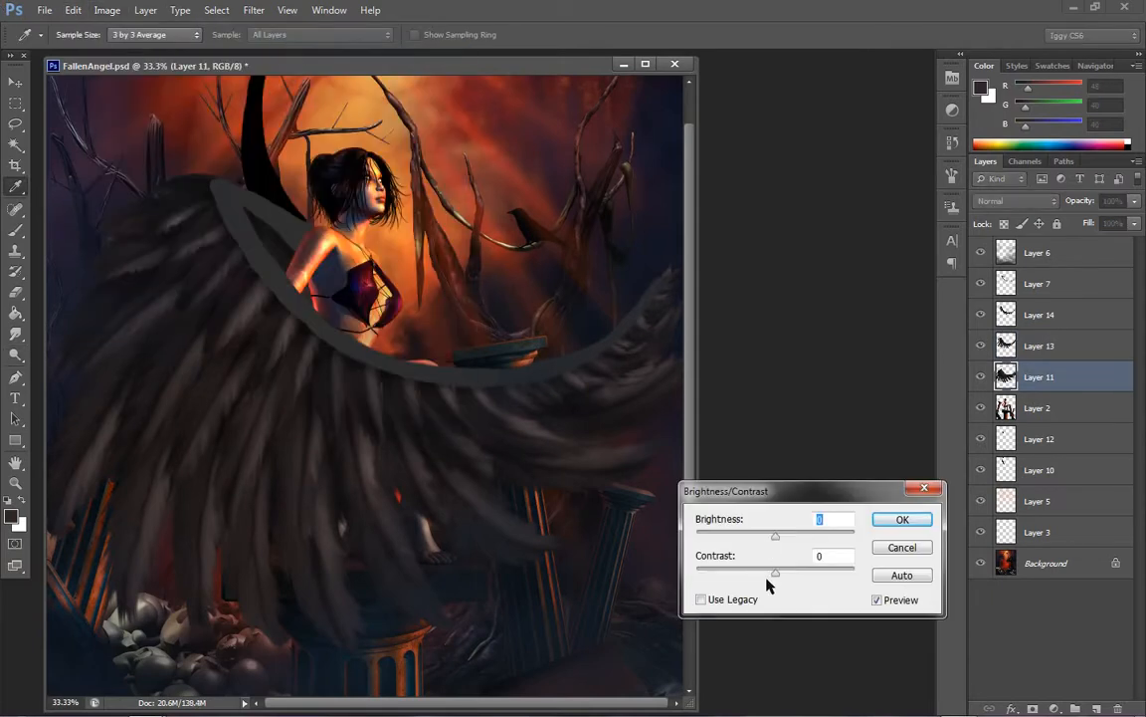
{"action": "left_click_drag", "start_coordinate": [776, 535], "coordinate": [769, 538]}
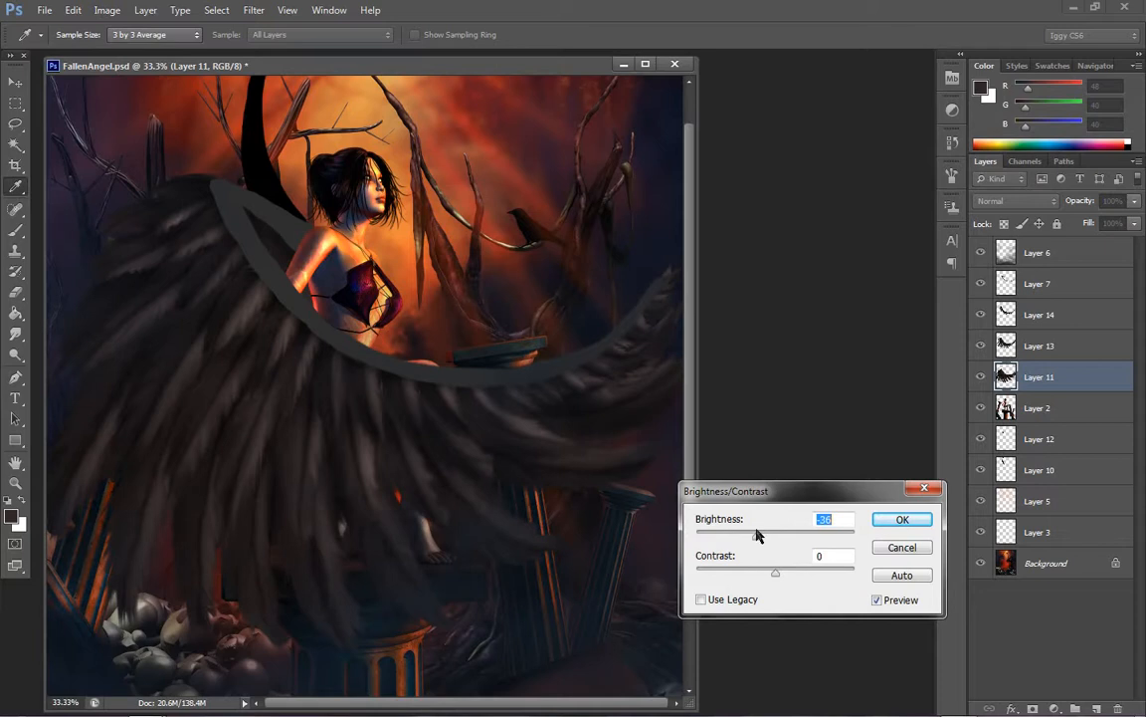
{"action": "left_click", "coordinate": [798, 572]}
{"action": "left_click", "coordinate": [757, 537]}
{"action": "left_click", "coordinate": [798, 575]}
{"action": "left_click", "coordinate": [772, 537]}
{"action": "left_click", "coordinate": [900, 519]}
{"action": "key", "text": "o"}
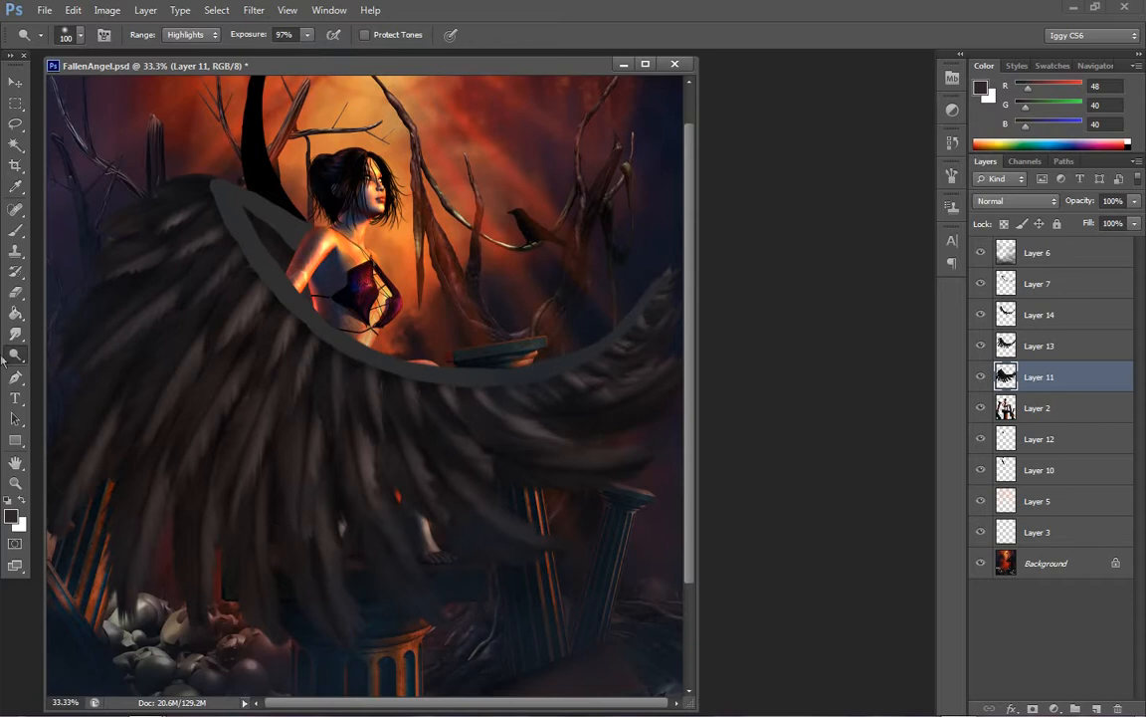
Try dodging the lower-left feathers of Layer 11 in Highlights at 97% exposure, using 30 px and 100 px brushes
{"action": "left_click", "coordinate": [12, 485]}
{"action": "left_click", "coordinate": [158, 519]}
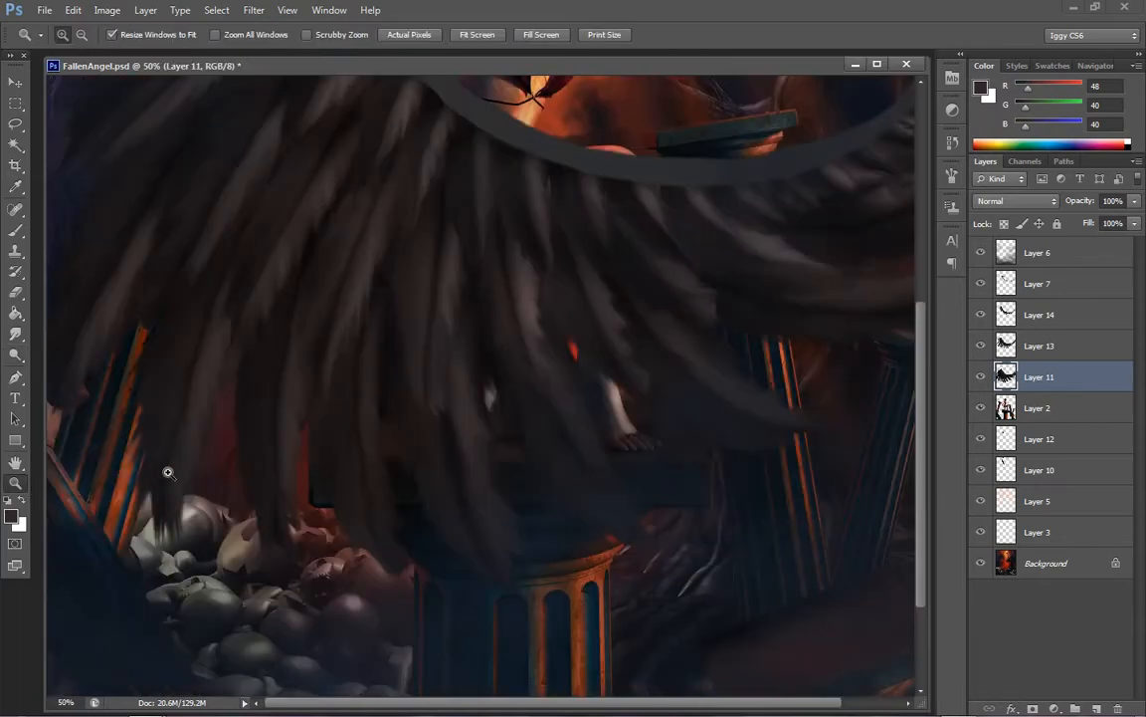
{"action": "left_click", "coordinate": [15, 354]}
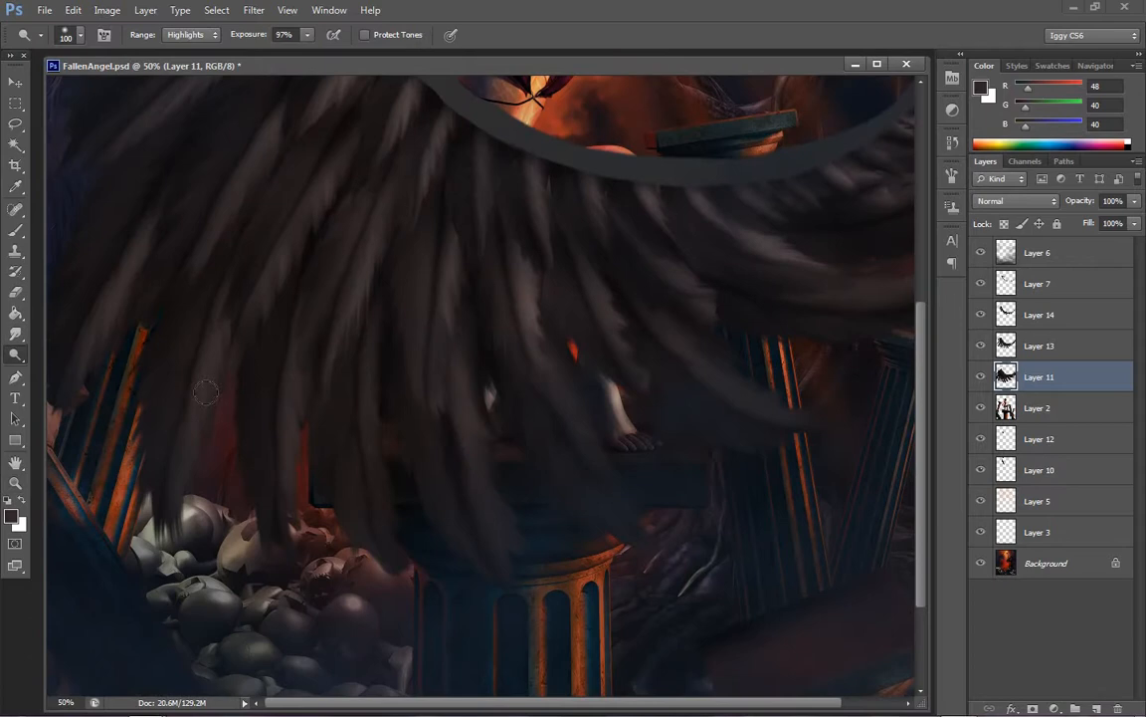
{"action": "key", "text": "bracketleft"}
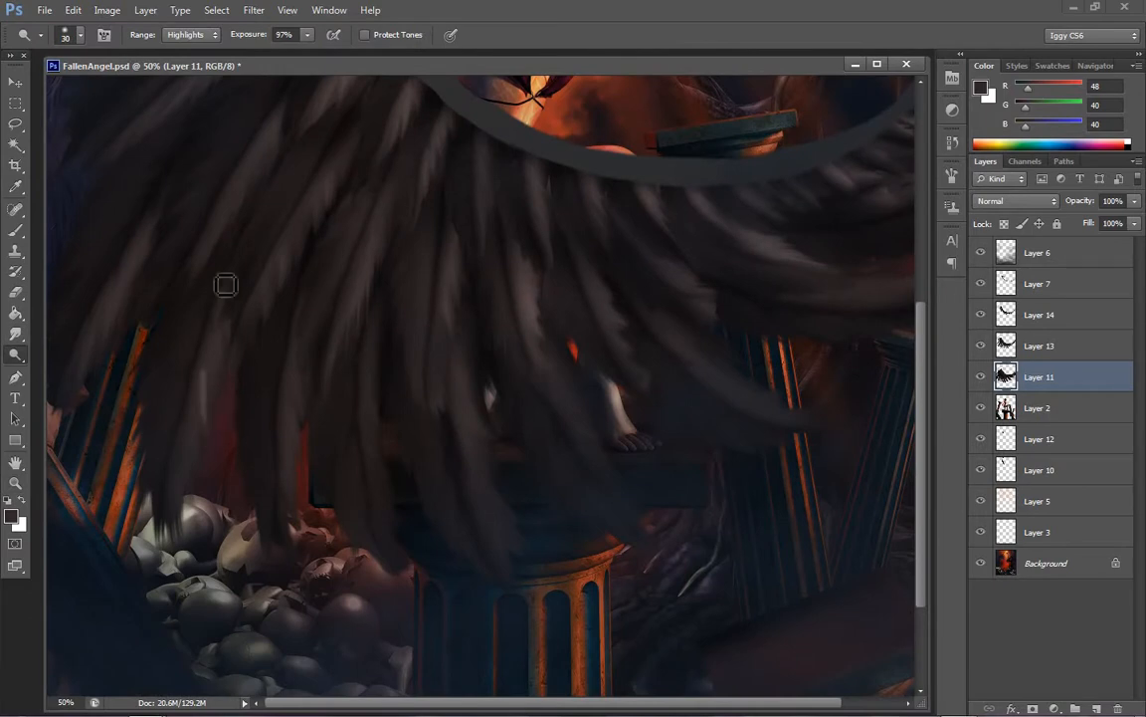
{"action": "key", "text": "bracketright"}
{"action": "key", "text": "bracketright"}
{"action": "key", "text": "bracketright"}
{"action": "key", "text": "bracketright"}
{"action": "key", "text": "bracketright"}
{"action": "key", "text": "bracketright"}
{"action": "key", "text": "bracketright"}
{"action": "key", "text": "bracketright"}
{"action": "key", "text": "bracketright"}
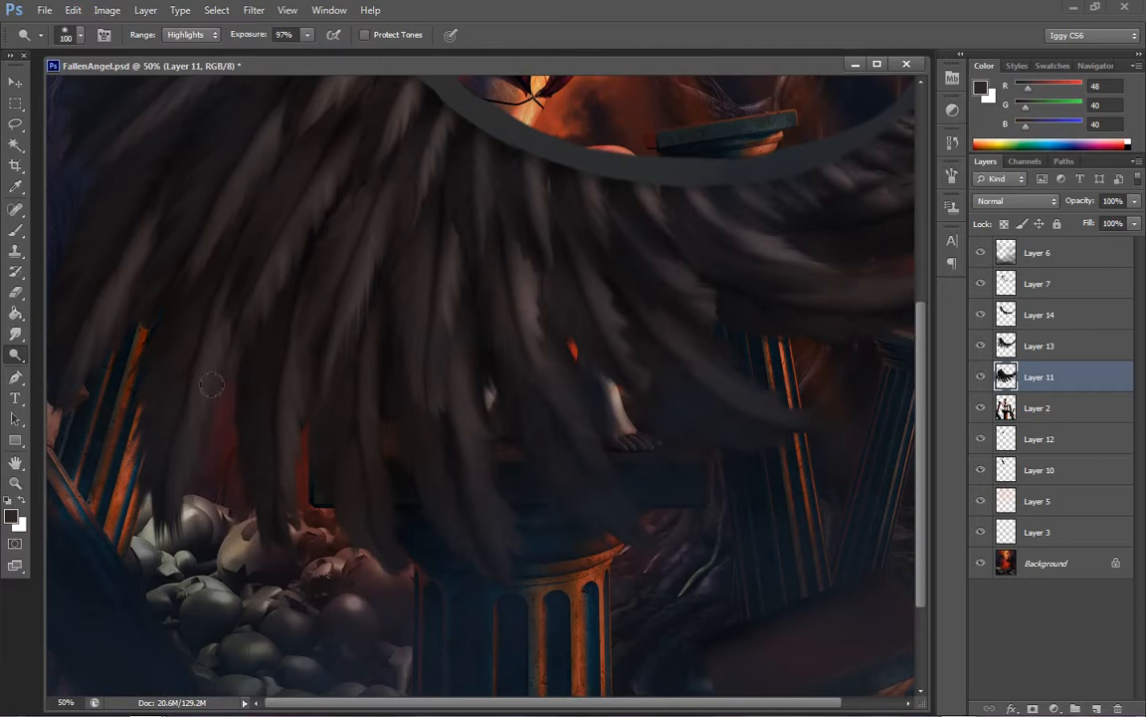
{"action": "left_click_drag", "start_coordinate": [200, 416], "coordinate": [199, 422]}
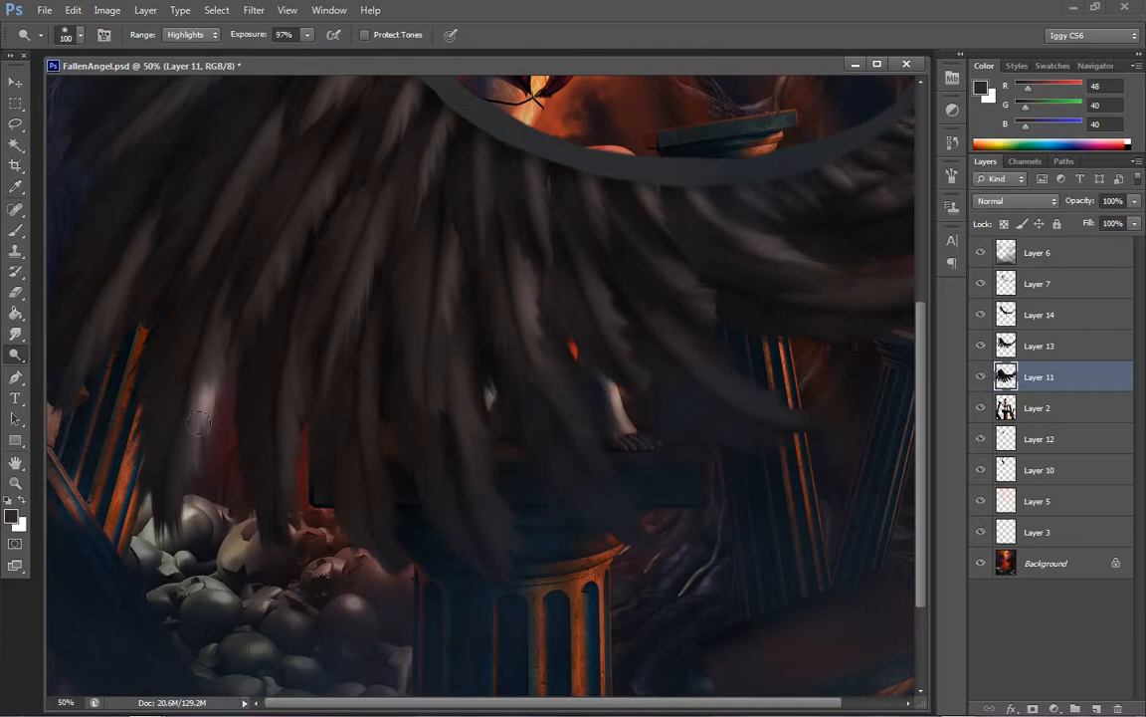
{"action": "key", "text": "ctrl+alt+z"}
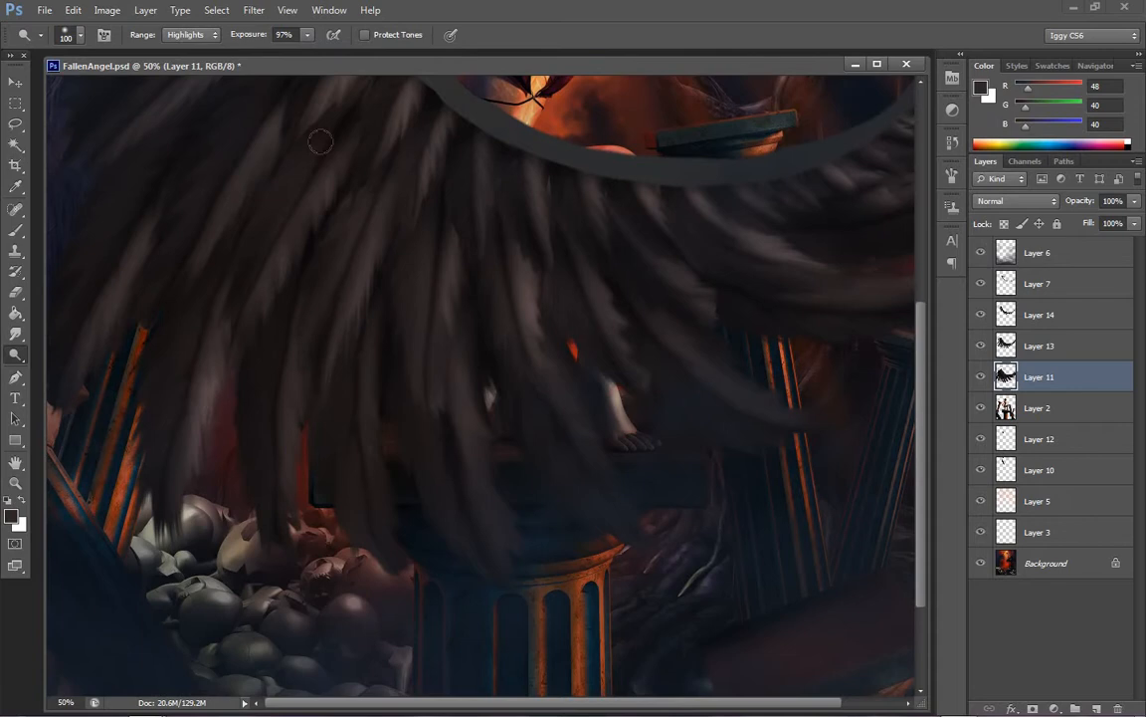
{"action": "key", "text": "ctrl+alt+z"}
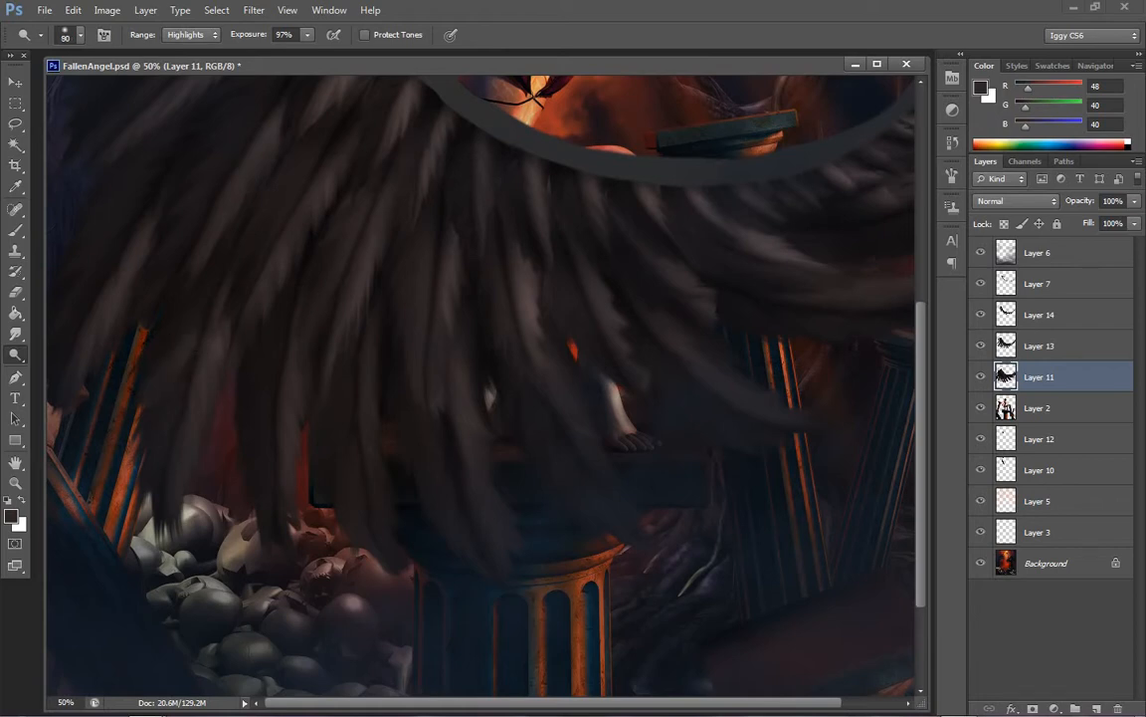
Dodge the lower-left feather tips of Layer 11 with an 80 px brush in Highlights at 97% exposure, undoing unwanted strokes
{"action": "key", "text": "bracketleft"}
{"action": "key", "text": "bracketleft"}
{"action": "left_click_drag", "start_coordinate": [211, 444], "coordinate": [230, 277]}
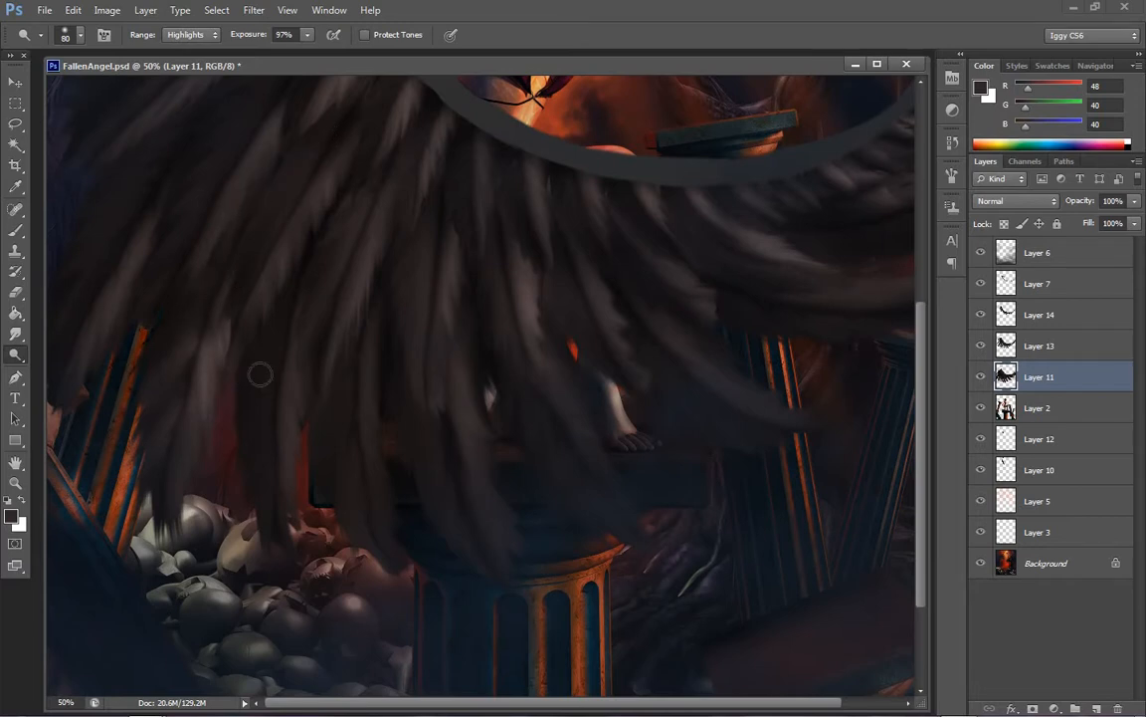
{"action": "left_click_drag", "start_coordinate": [253, 299], "coordinate": [263, 474]}
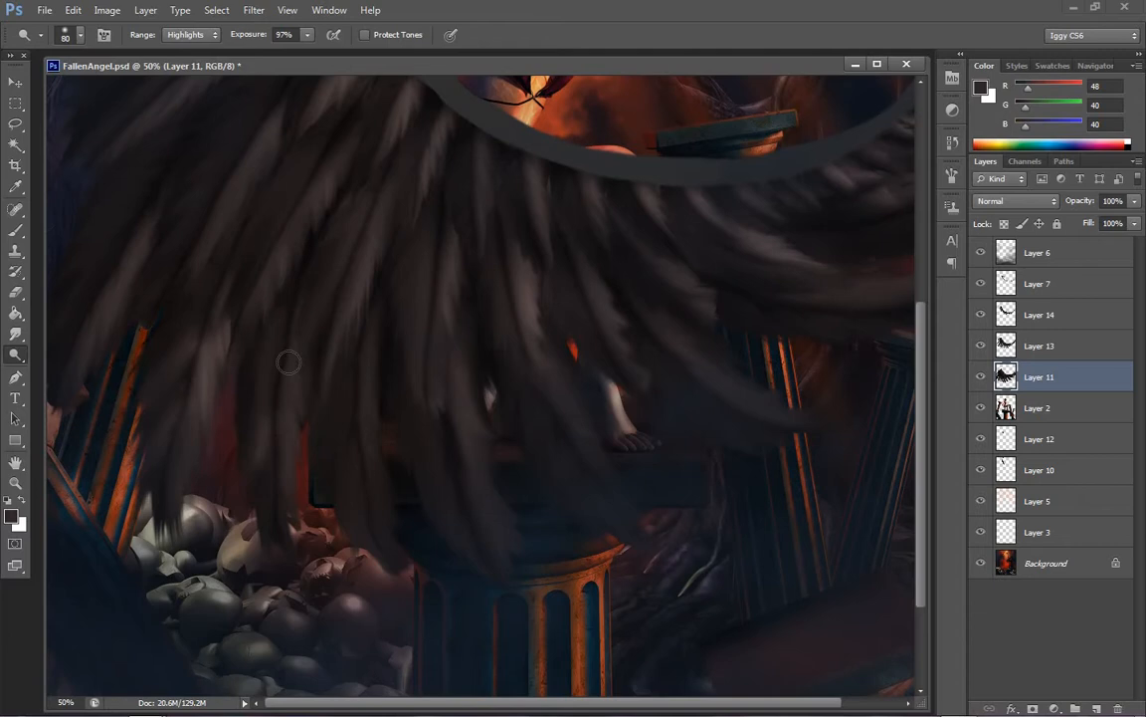
{"action": "key", "text": "ctrl+alt+z"}
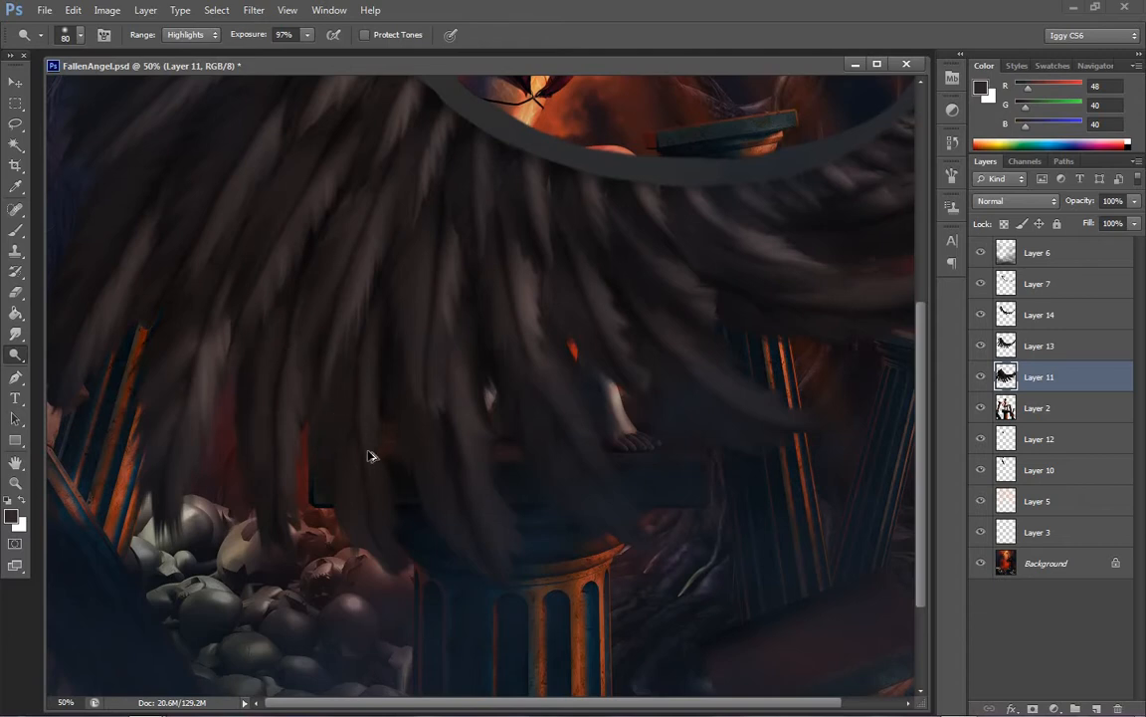
{"action": "key", "text": "ctrl+alt+z"}
{"action": "mouse_move", "coordinate": [357, 458]}
{"action": "left_mouse_down"}
{"action": "mouse_move", "coordinate": [342, 521]}
{"action": "mouse_move", "coordinate": [361, 517]}
{"action": "left_mouse_up"}
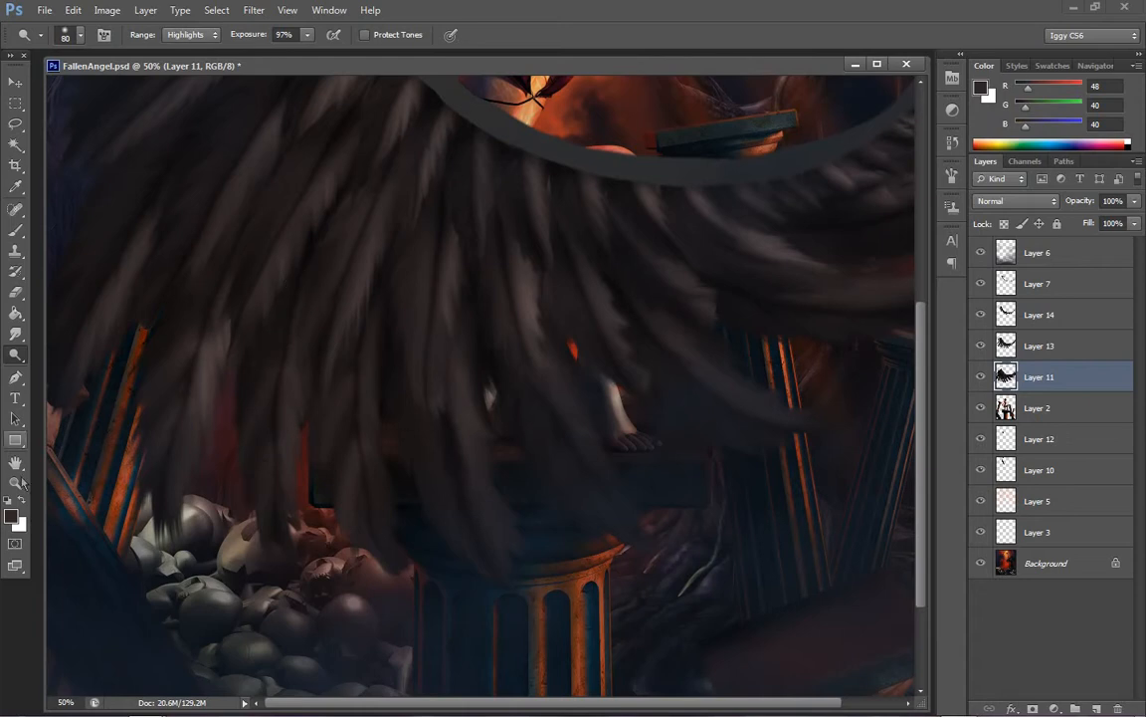
Configure the Dodge tool for softer shading with the Midtones range, 19% exposure and a 125 px brush
{"action": "key", "text": "z"}
{"action": "right_click", "coordinate": [466, 384]}
{"action": "left_click", "coordinate": [498, 392]}
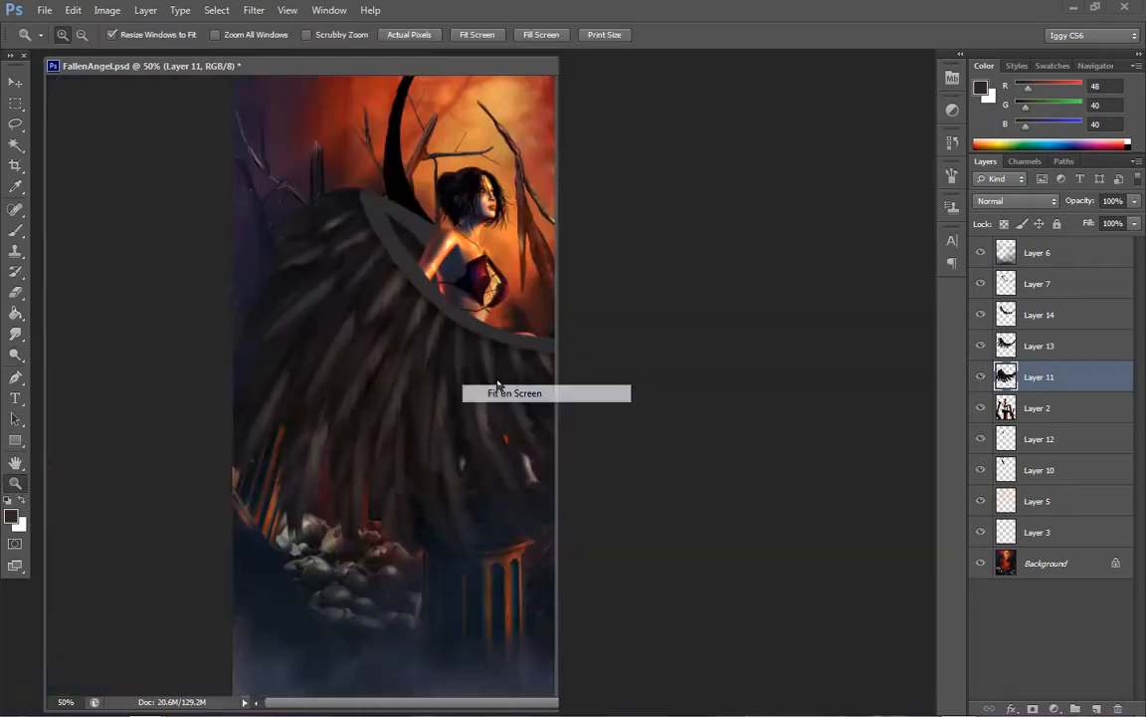
{"action": "left_click", "coordinate": [328, 461]}
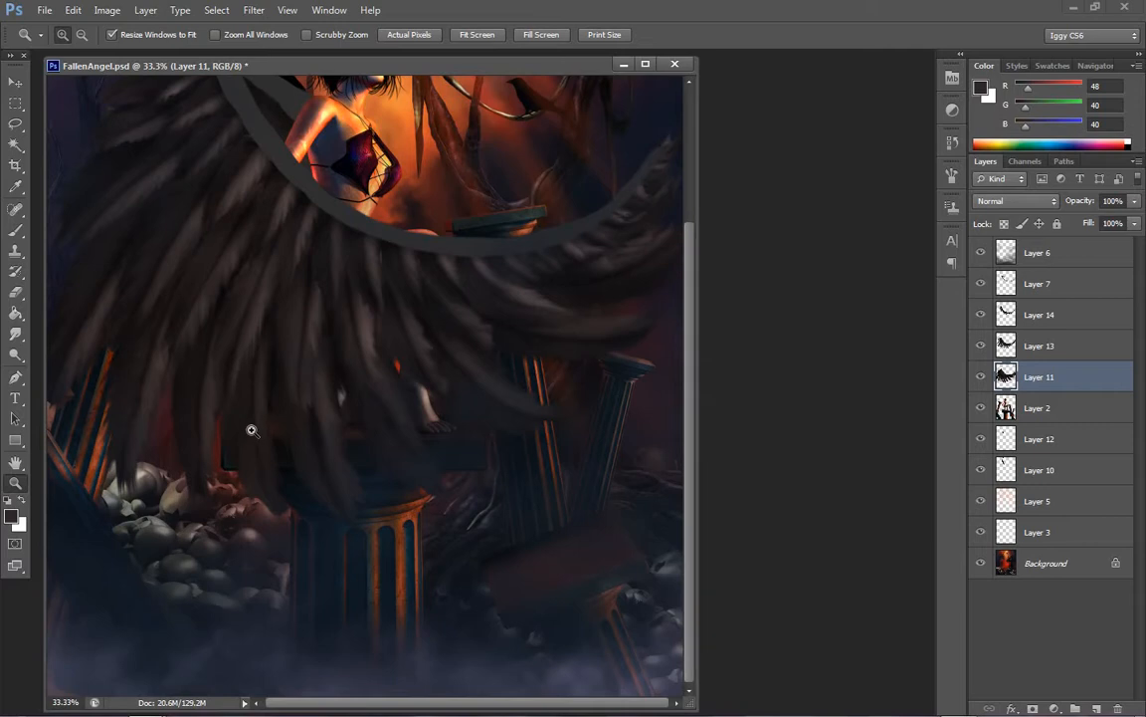
{"action": "left_click", "coordinate": [227, 386]}
{"action": "left_click", "coordinate": [15, 354]}
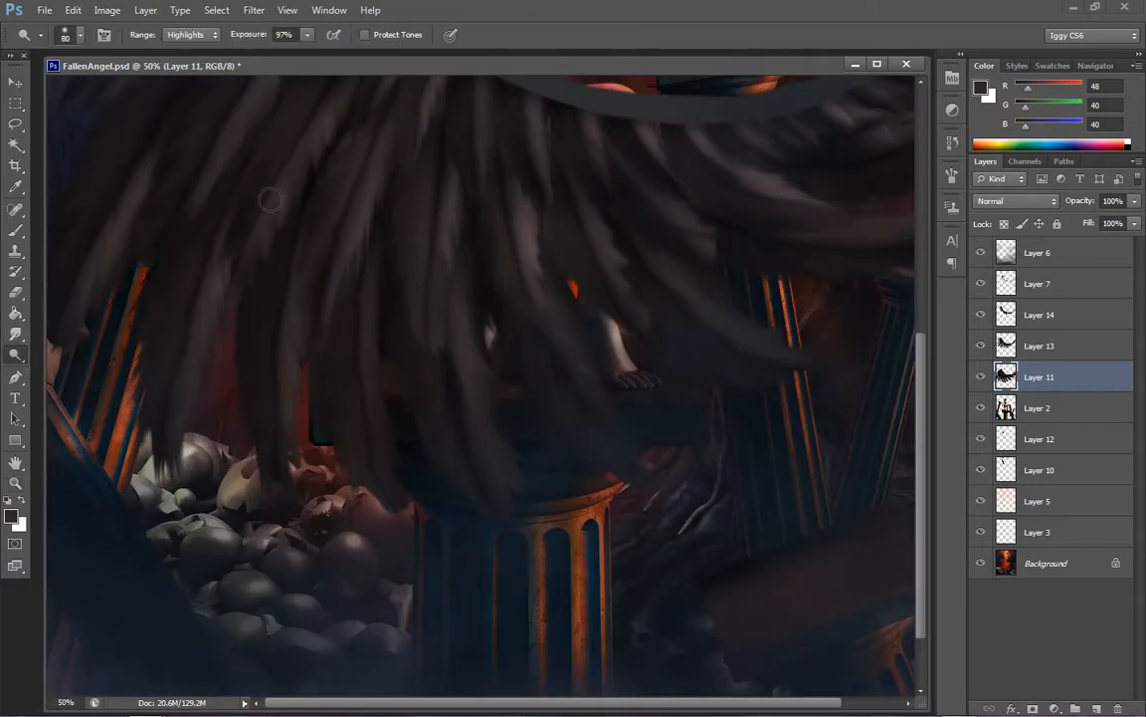
{"action": "left_click", "coordinate": [80, 36]}
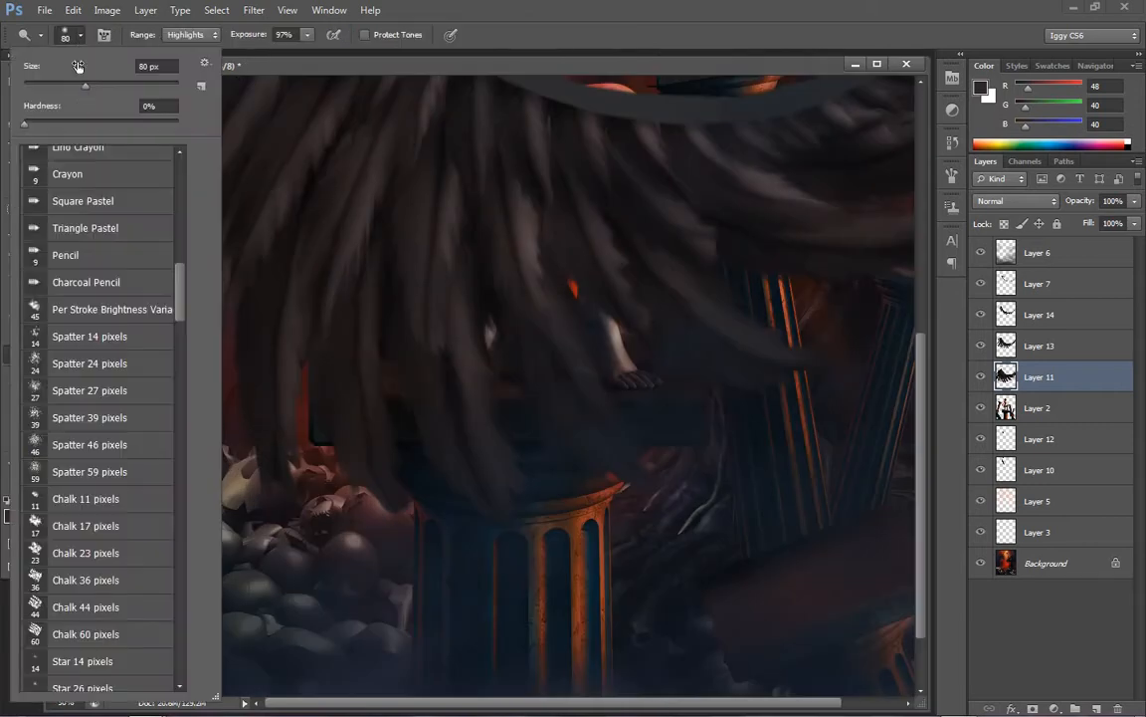
{"action": "left_click", "coordinate": [186, 34]}
{"action": "left_click", "coordinate": [185, 49]}
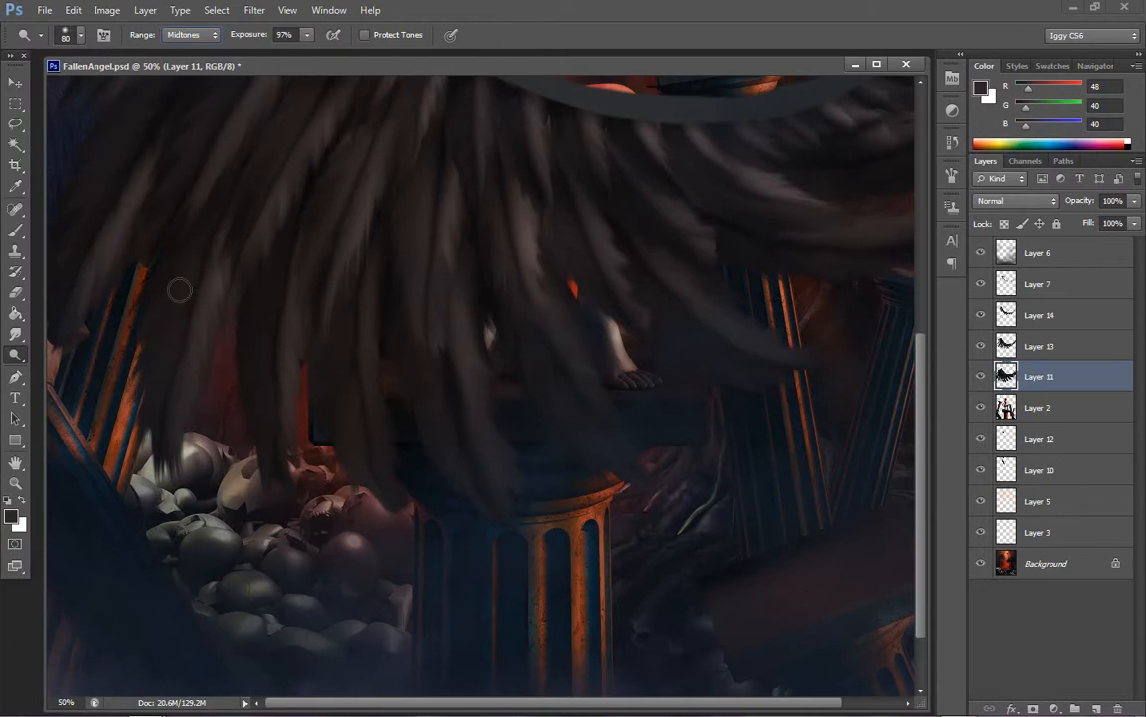
{"action": "key", "text": "bracketright"}
{"action": "key", "text": "bracketright"}
{"action": "key", "text": "bracketright"}
{"action": "left_click", "coordinate": [308, 35]}
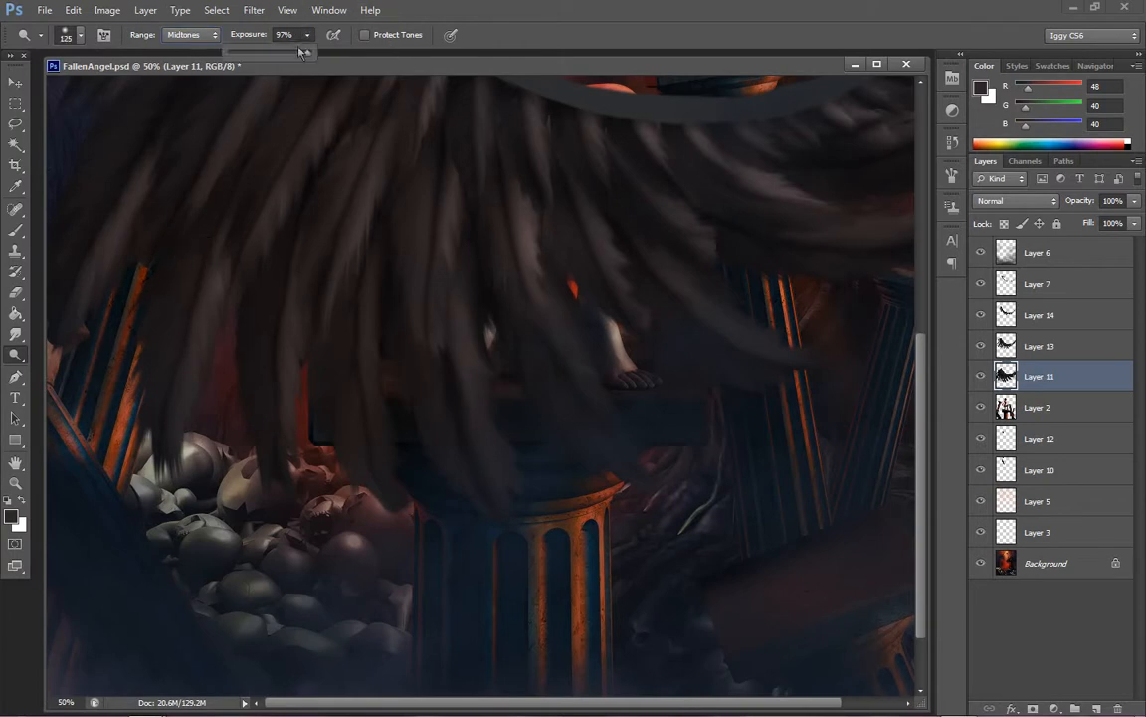
{"action": "left_click_drag", "start_coordinate": [277, 58], "coordinate": [274, 57]}
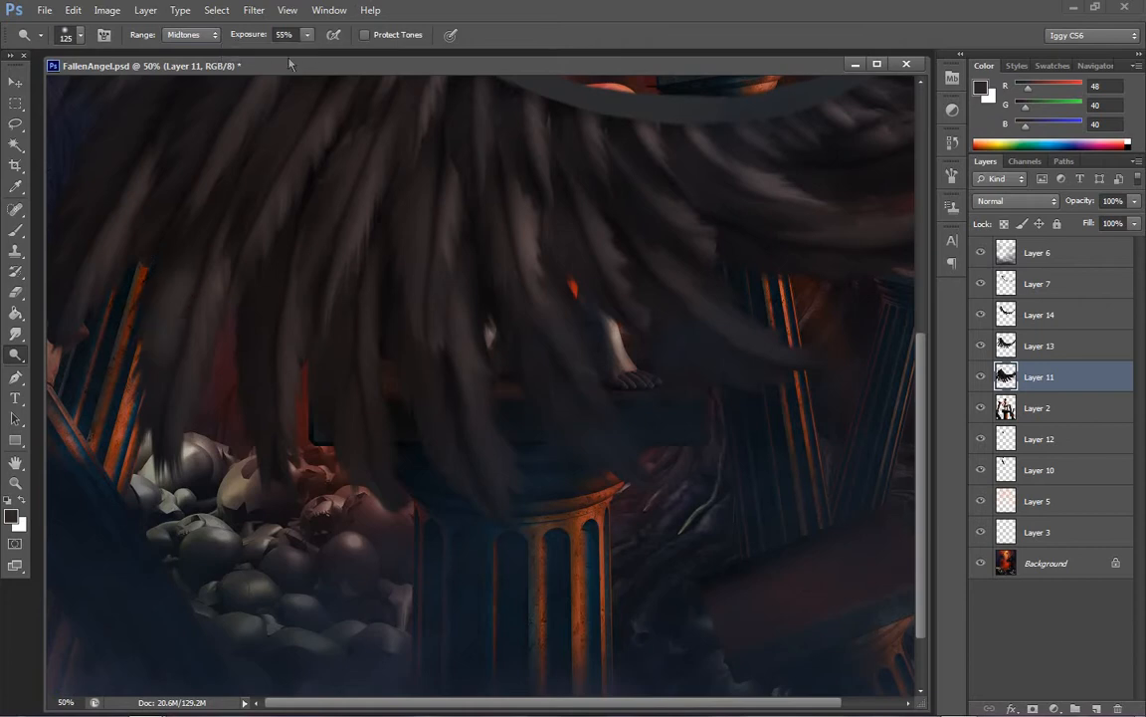
{"action": "left_click", "coordinate": [307, 35]}
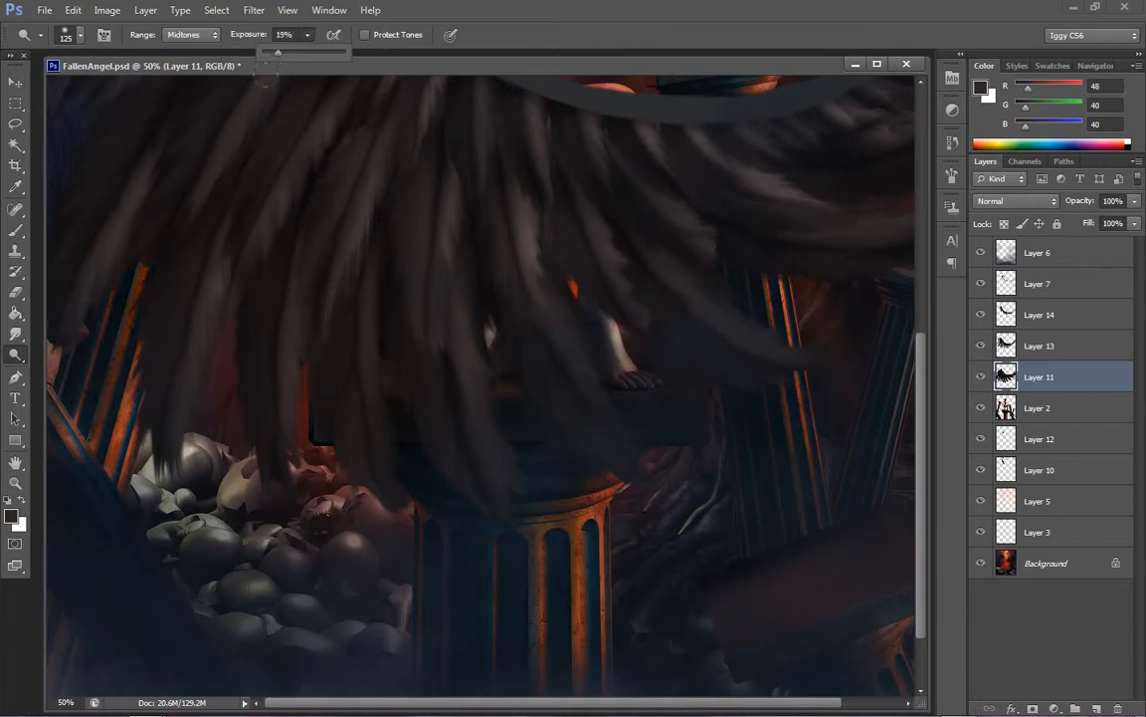
Dodge the long outer feathers of Layer 11 across the lower wing, undoing an unwanted stroke
{"action": "left_click", "coordinate": [172, 248]}
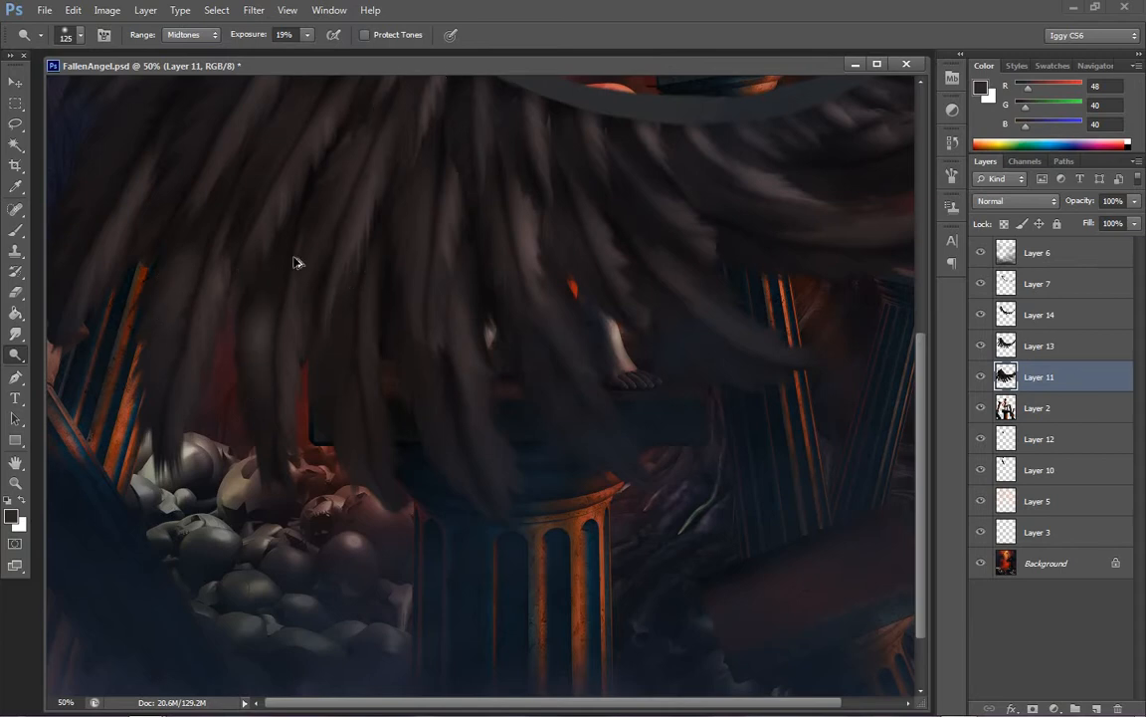
{"action": "key", "text": "ctrl+z"}
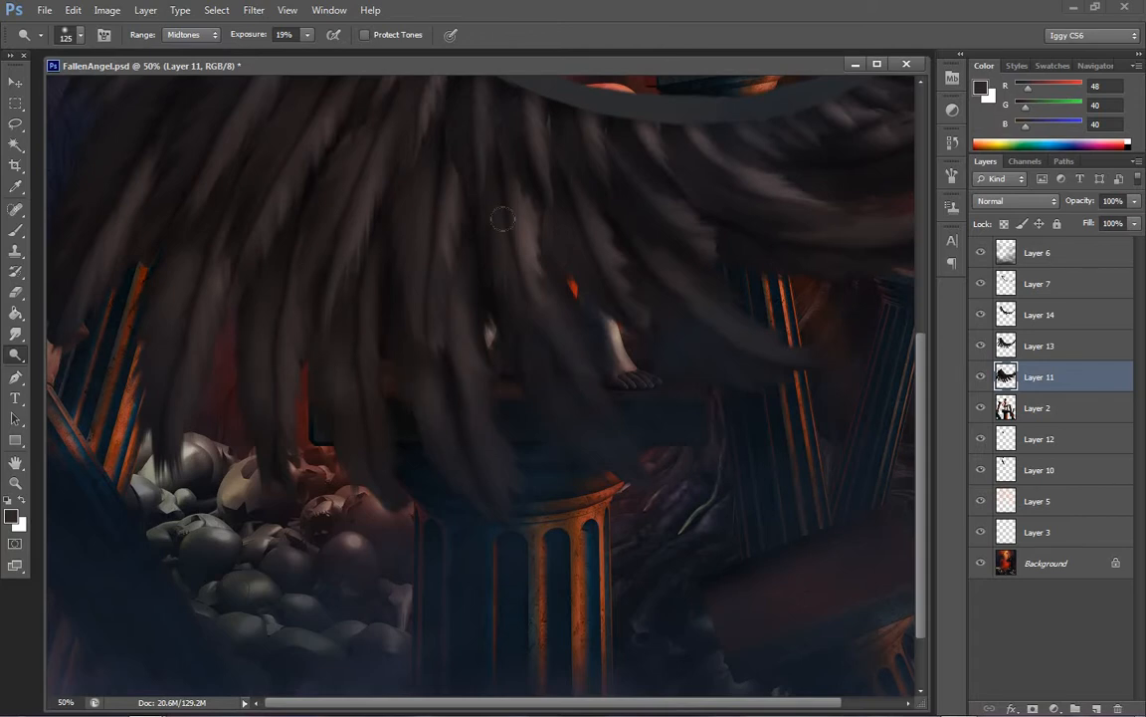
{"action": "left_click_drag", "start_coordinate": [919, 386], "coordinate": [916, 270]}
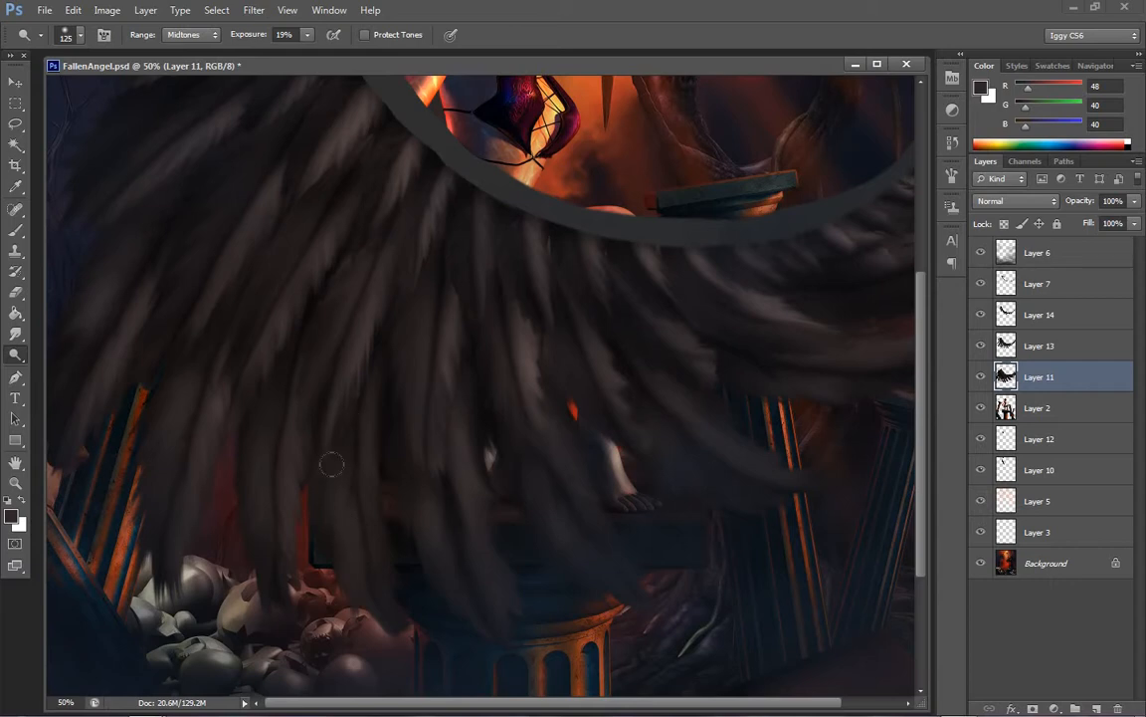
{"action": "left_click_drag", "start_coordinate": [619, 703], "coordinate": [655, 704]}
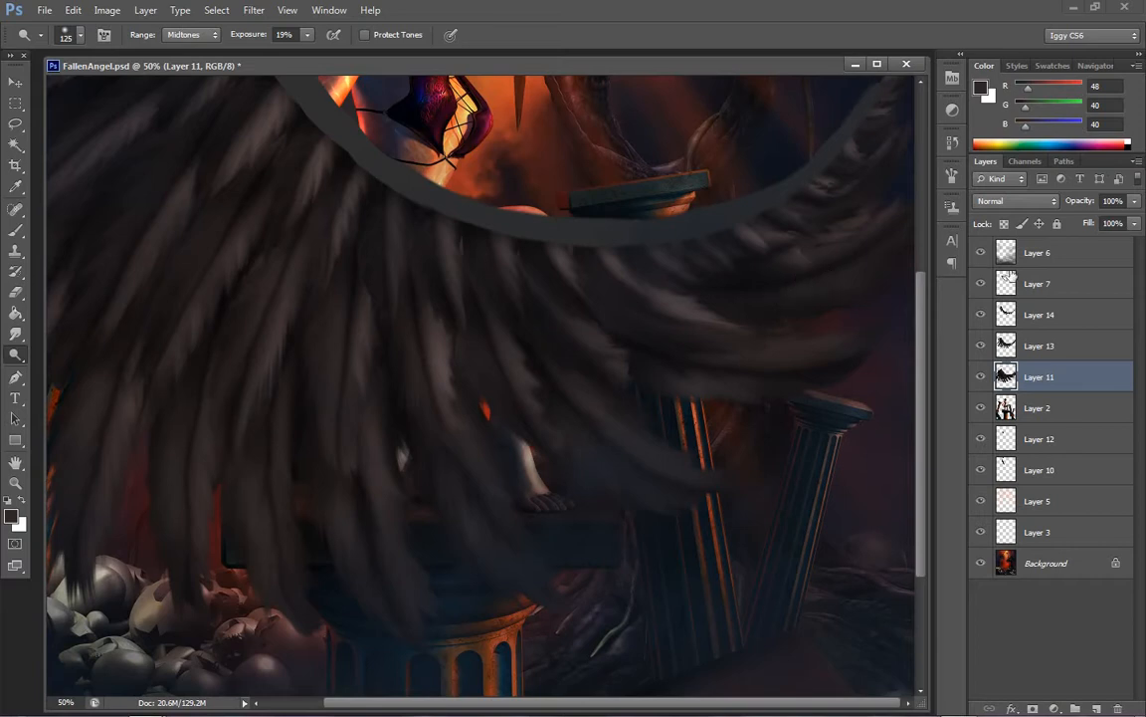
Make Layer 13 active and dodge its middle row of feathers in Midtones, reducing the brush from 125 px to 70 px
{"action": "left_click", "coordinate": [1022, 338]}
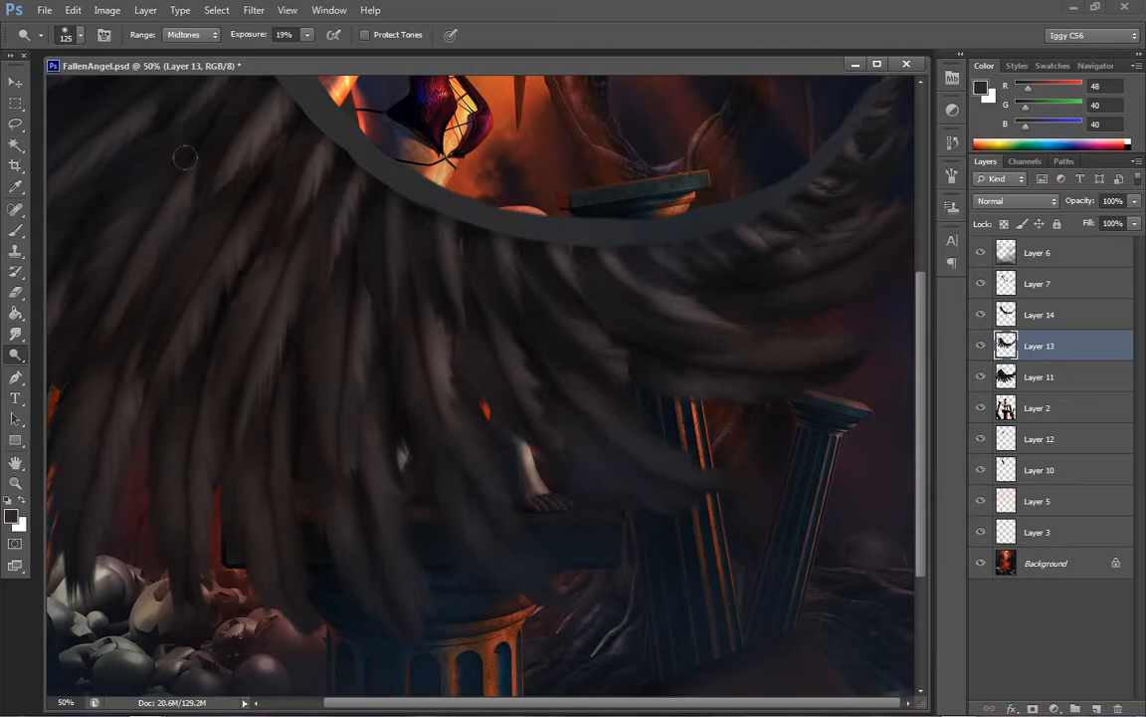
{"action": "left_click_drag", "start_coordinate": [447, 704], "coordinate": [387, 704]}
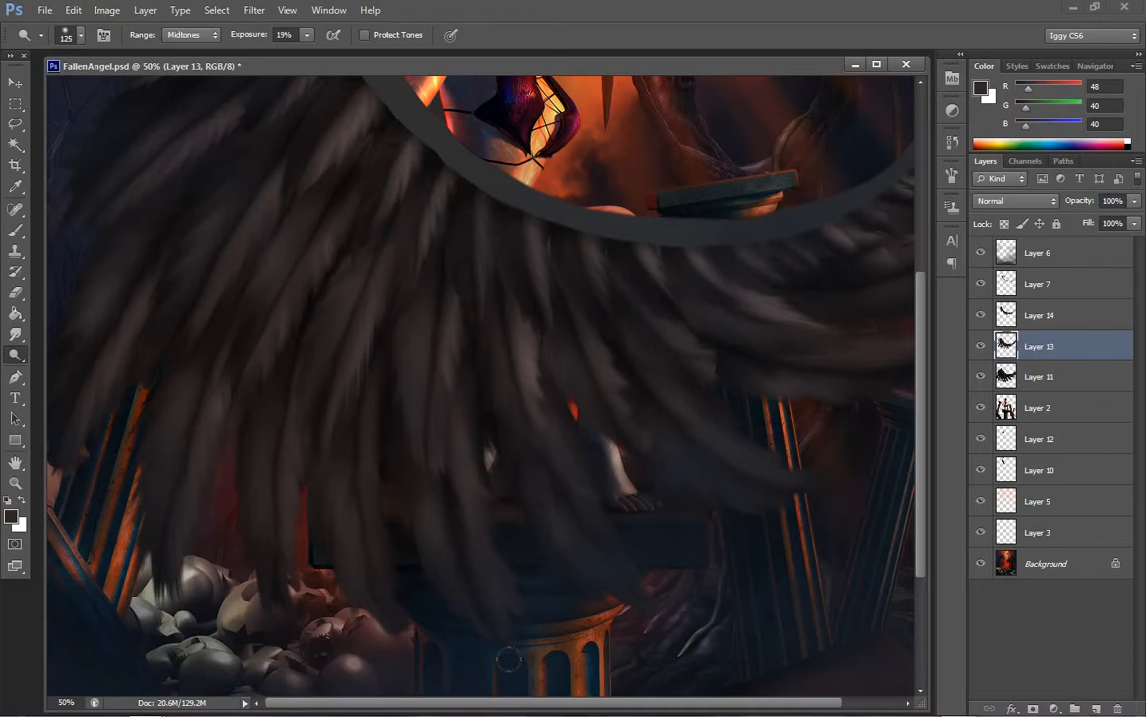
{"action": "left_click_drag", "start_coordinate": [588, 704], "coordinate": [647, 703]}
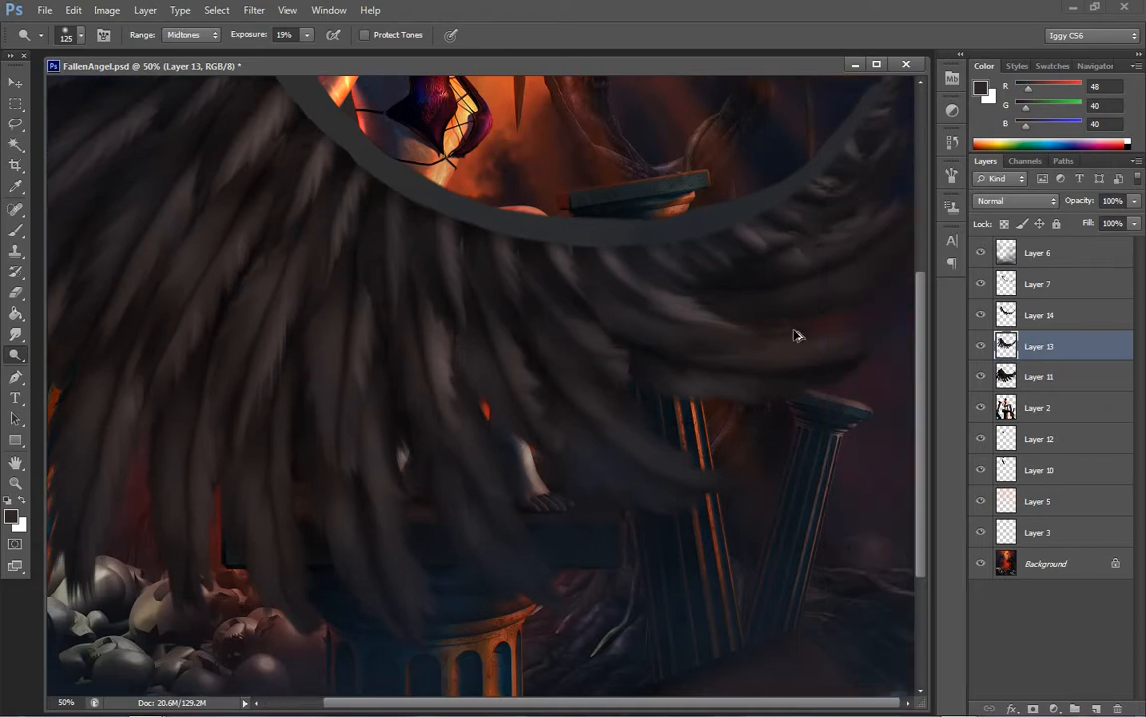
{"action": "key", "text": "bracketleft"}
{"action": "key", "text": "bracketleft"}
{"action": "key", "text": "bracketleft"}
{"action": "key", "text": "bracketleft"}
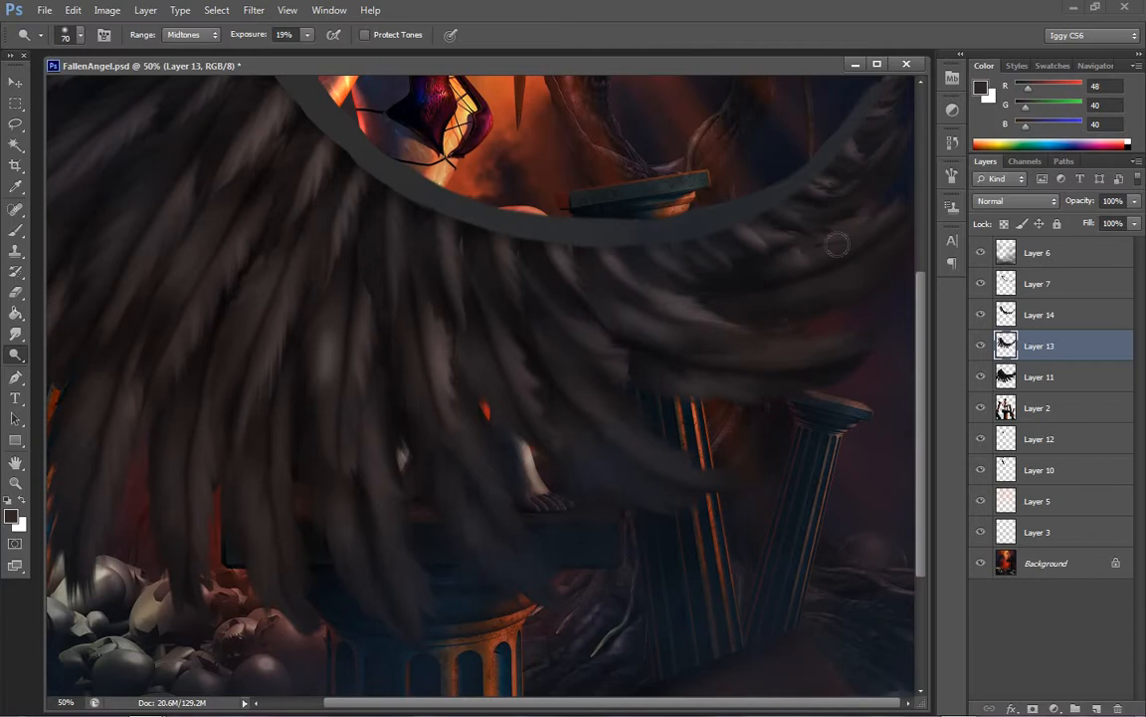
Make Layer 14 active and dodge its short feathers along the wing's inner curve with the 70 px brush
{"action": "left_click", "coordinate": [1045, 314]}
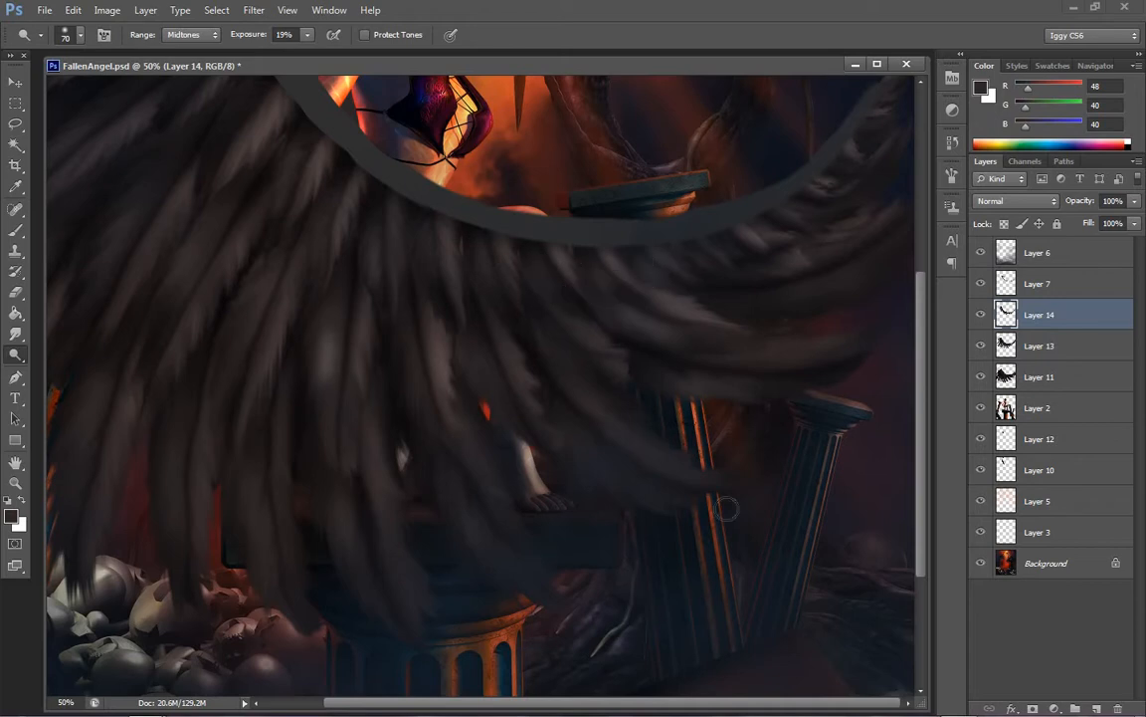
{"action": "left_click_drag", "start_coordinate": [565, 706], "coordinate": [540, 707]}
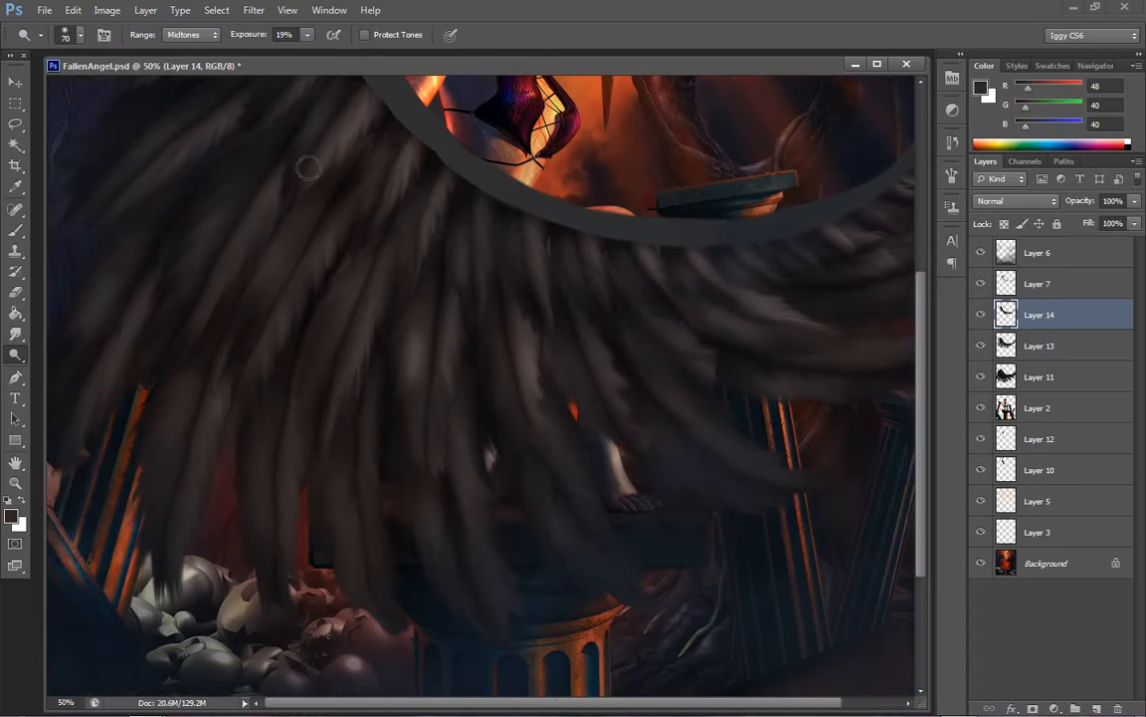
{"action": "left_click_drag", "start_coordinate": [921, 420], "coordinate": [934, 323]}
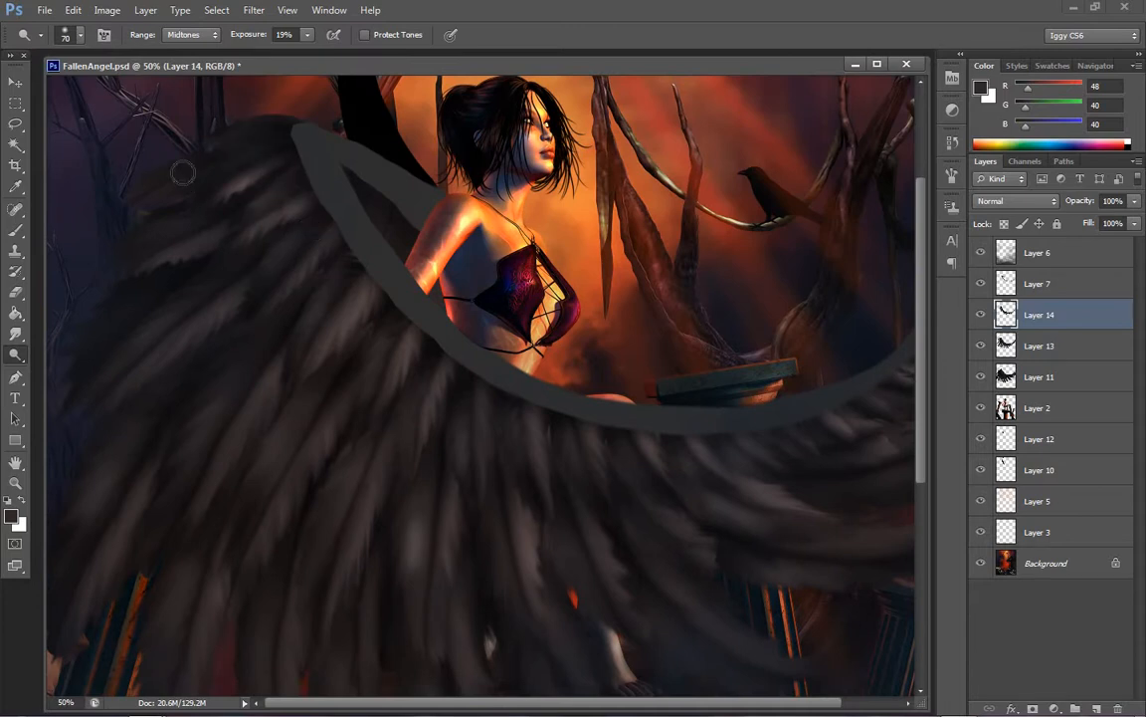
Make Layer 11 active and cool its long outer feathers with Color Balance midtones levels of -24, 0 and +7
{"action": "left_click", "coordinate": [1059, 349]}
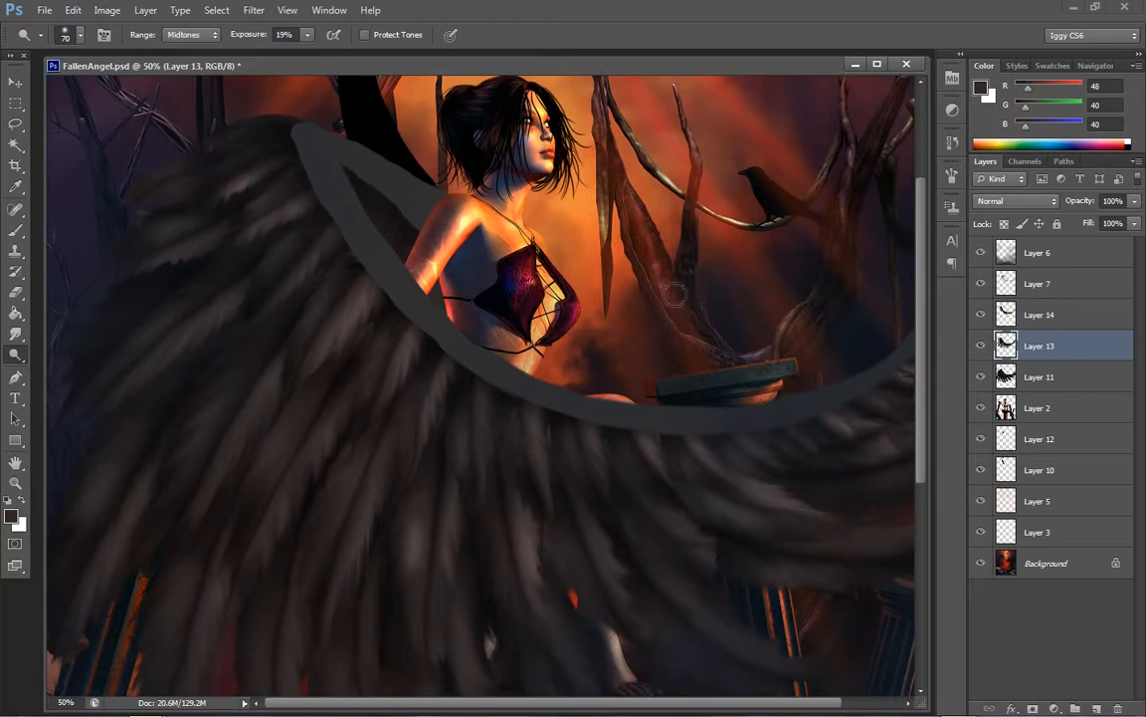
{"action": "left_click", "coordinate": [1039, 383]}
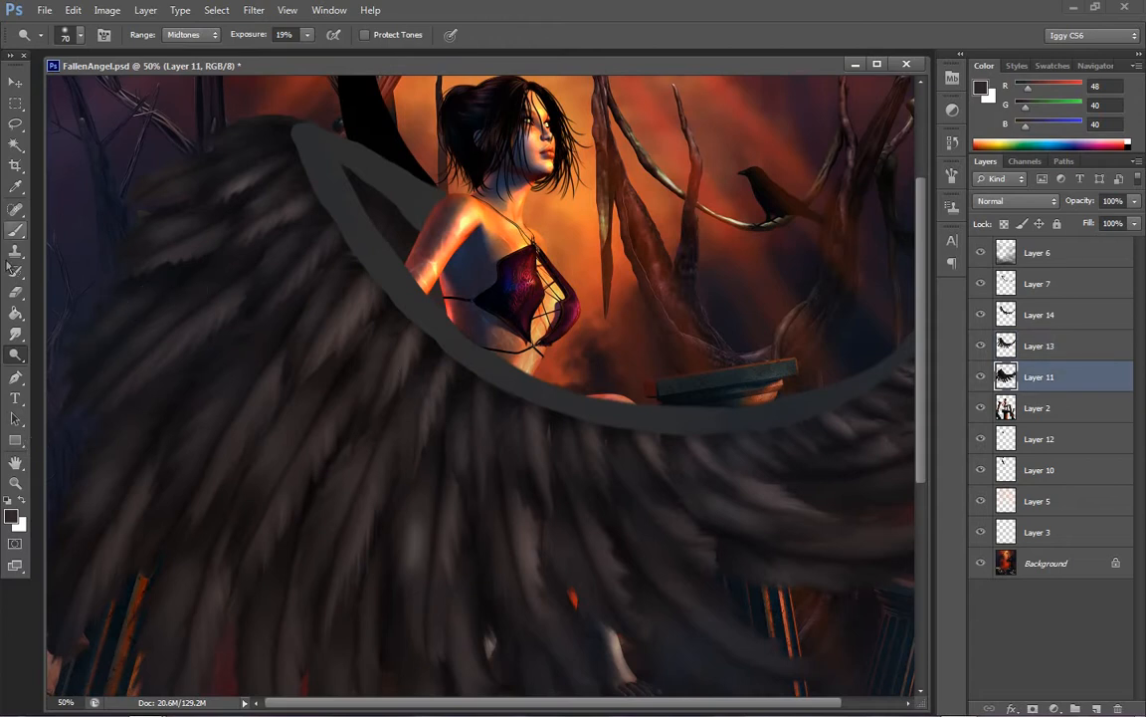
{"action": "left_click", "coordinate": [16, 479]}
{"action": "right_click", "coordinate": [632, 374]}
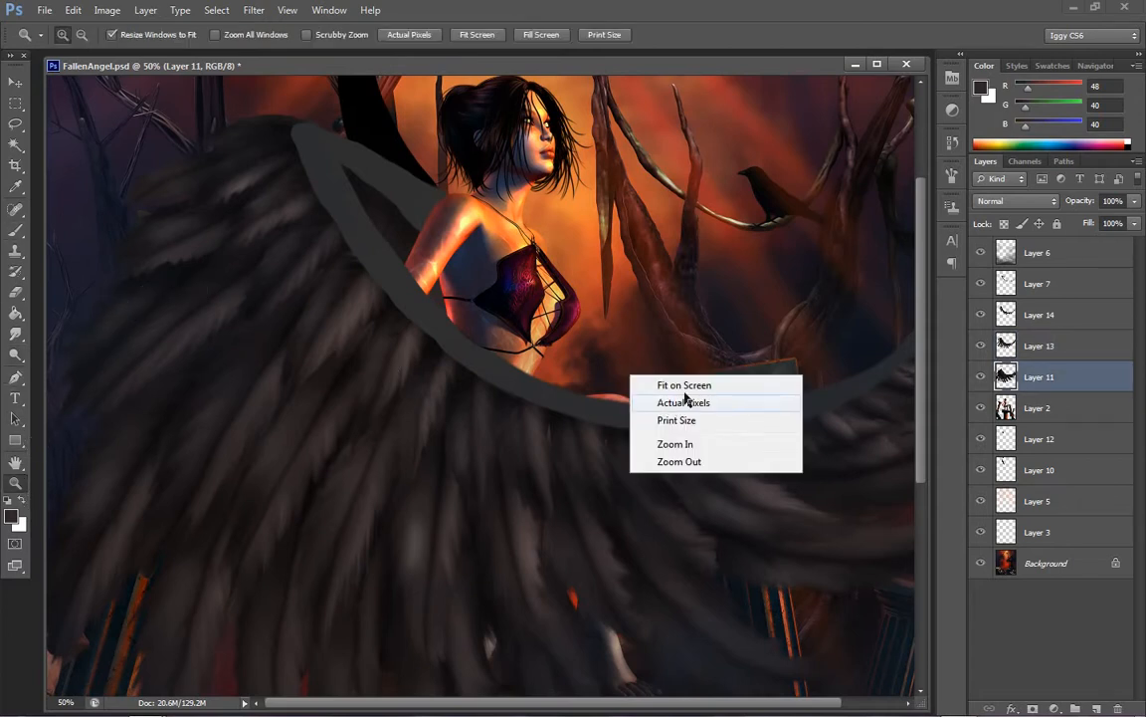
{"action": "left_click", "coordinate": [682, 385]}
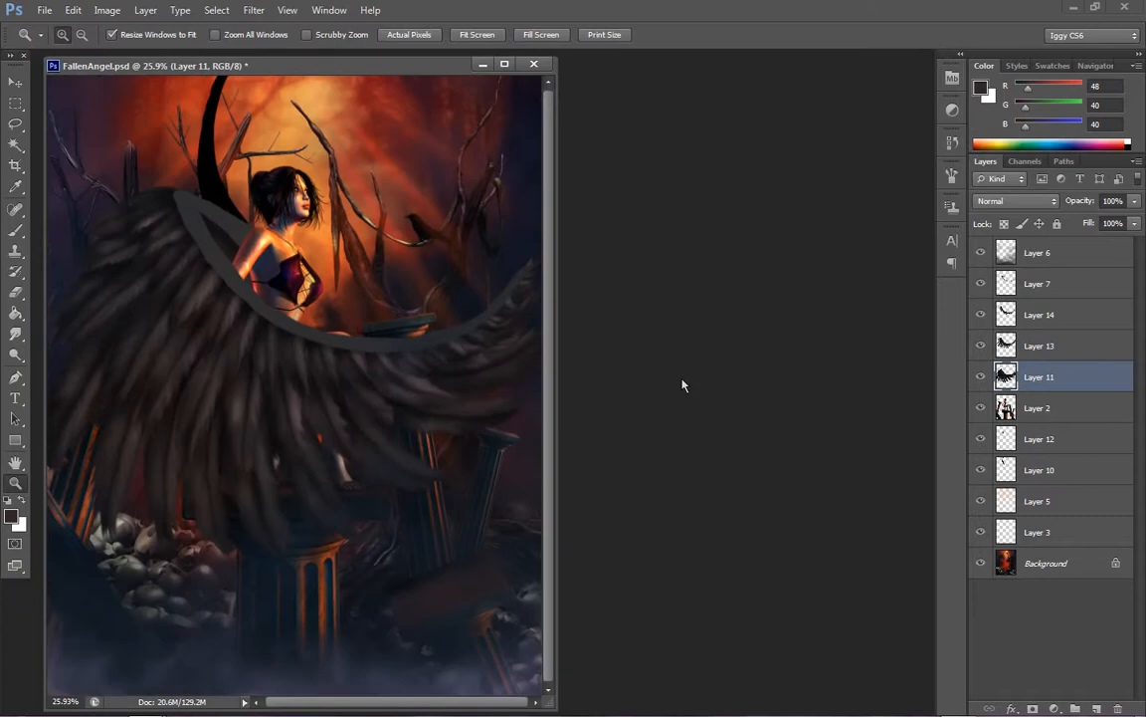
{"action": "left_click", "coordinate": [115, 400]}
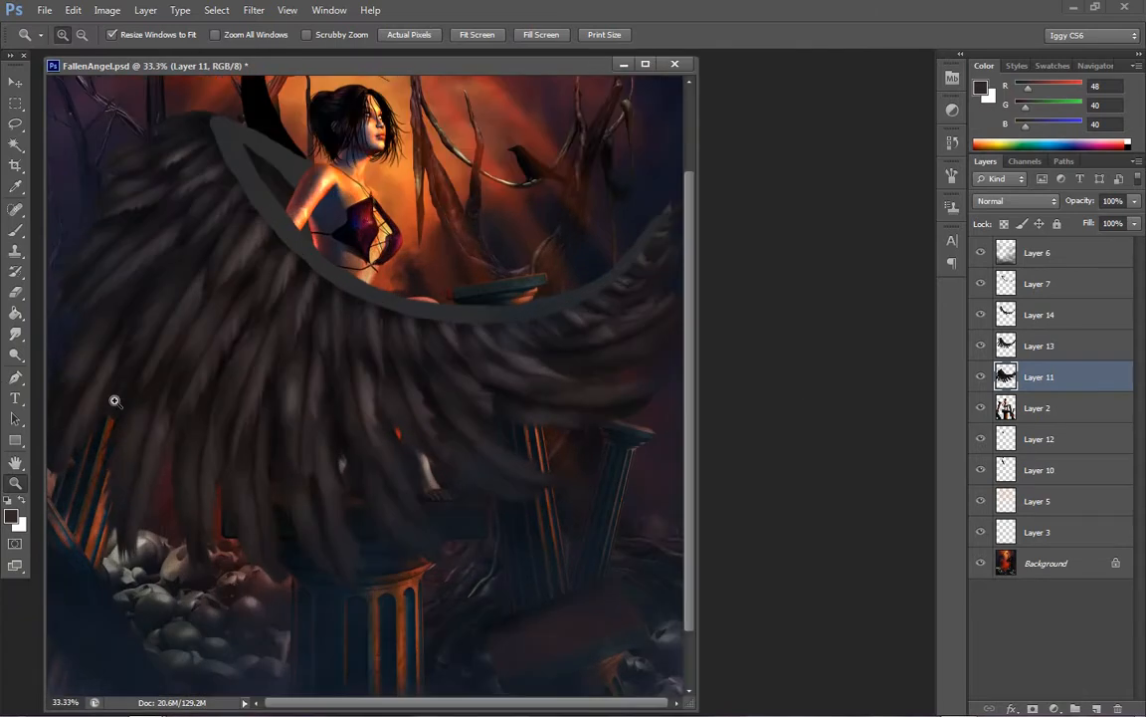
{"action": "left_click", "coordinate": [107, 10]}
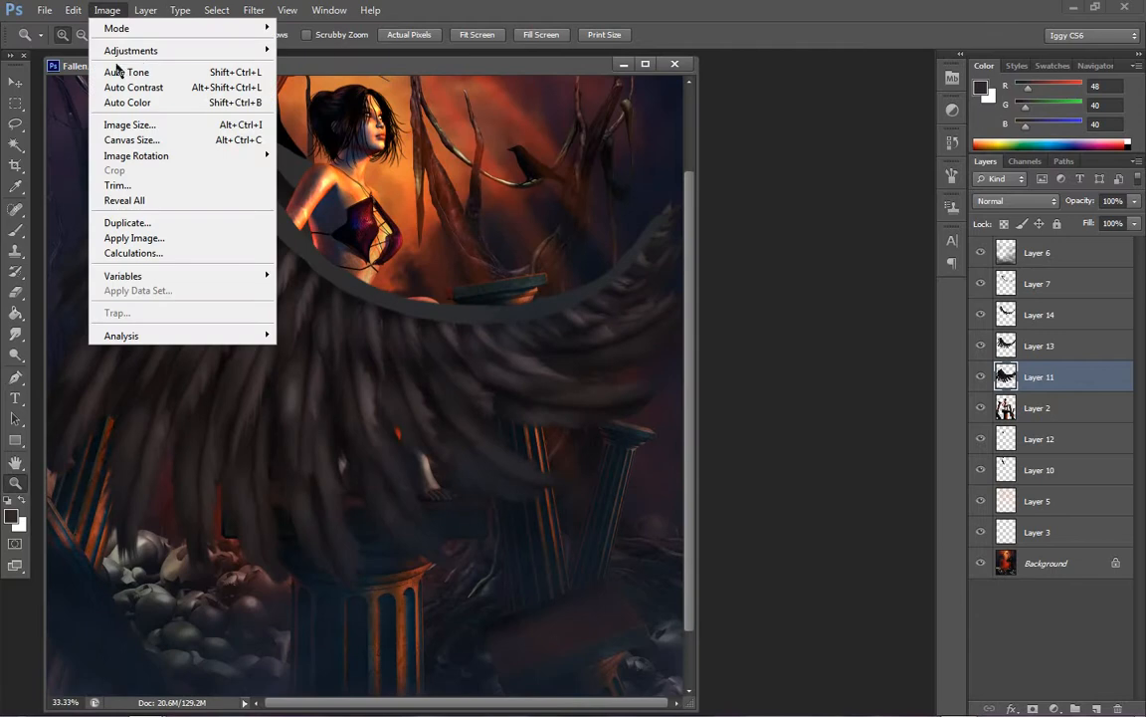
{"action": "mouse_move", "coordinate": [169, 50]}
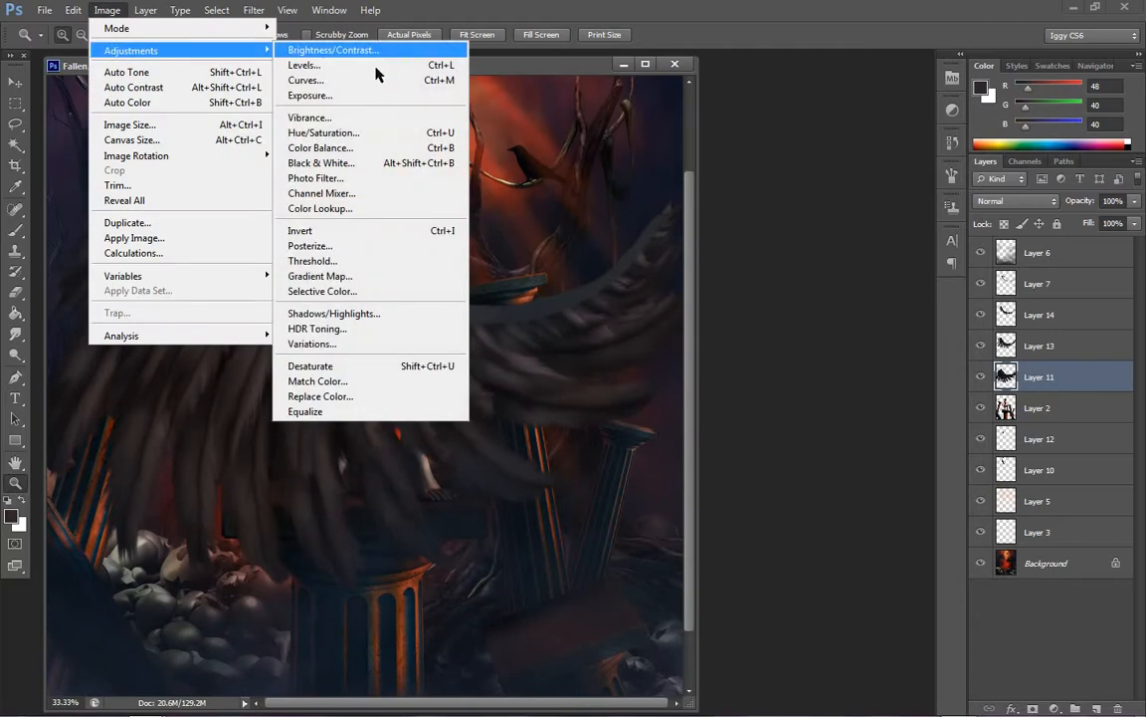
{"action": "left_click", "coordinate": [373, 149]}
{"action": "left_click_drag", "start_coordinate": [890, 611], "coordinate": [839, 614]}
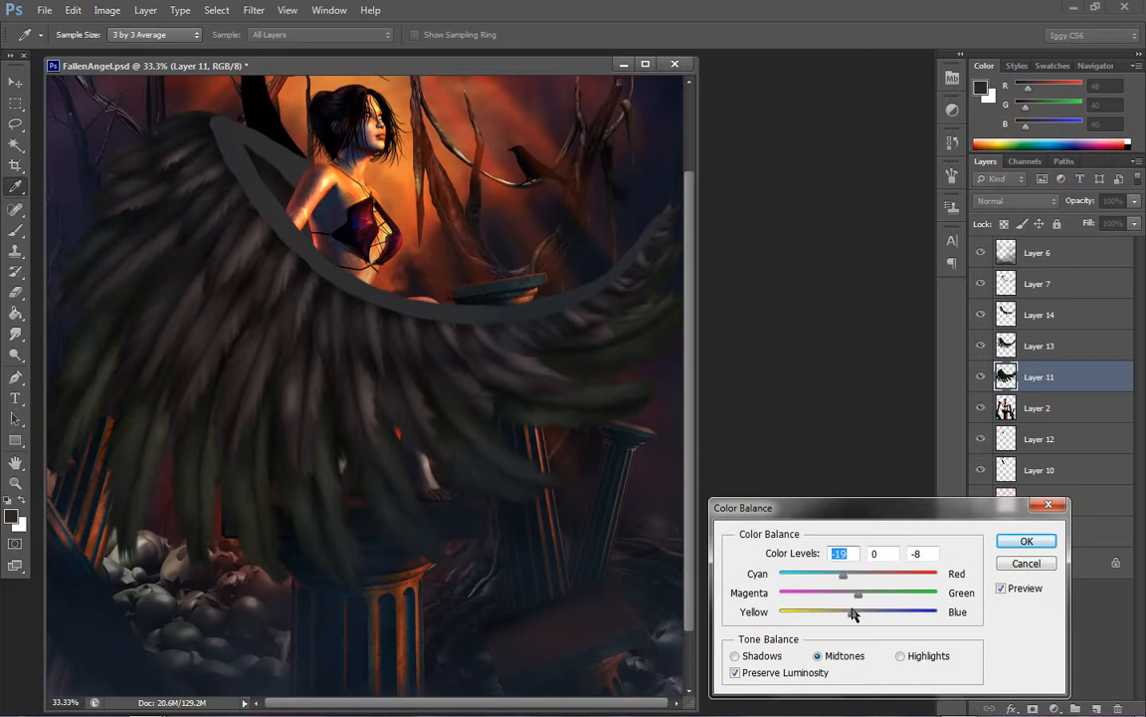
{"action": "mouse_move", "coordinate": [853, 611]}
{"action": "left_mouse_down"}
{"action": "mouse_move", "coordinate": [830, 578]}
{"action": "mouse_move", "coordinate": [865, 610]}
{"action": "left_mouse_up"}
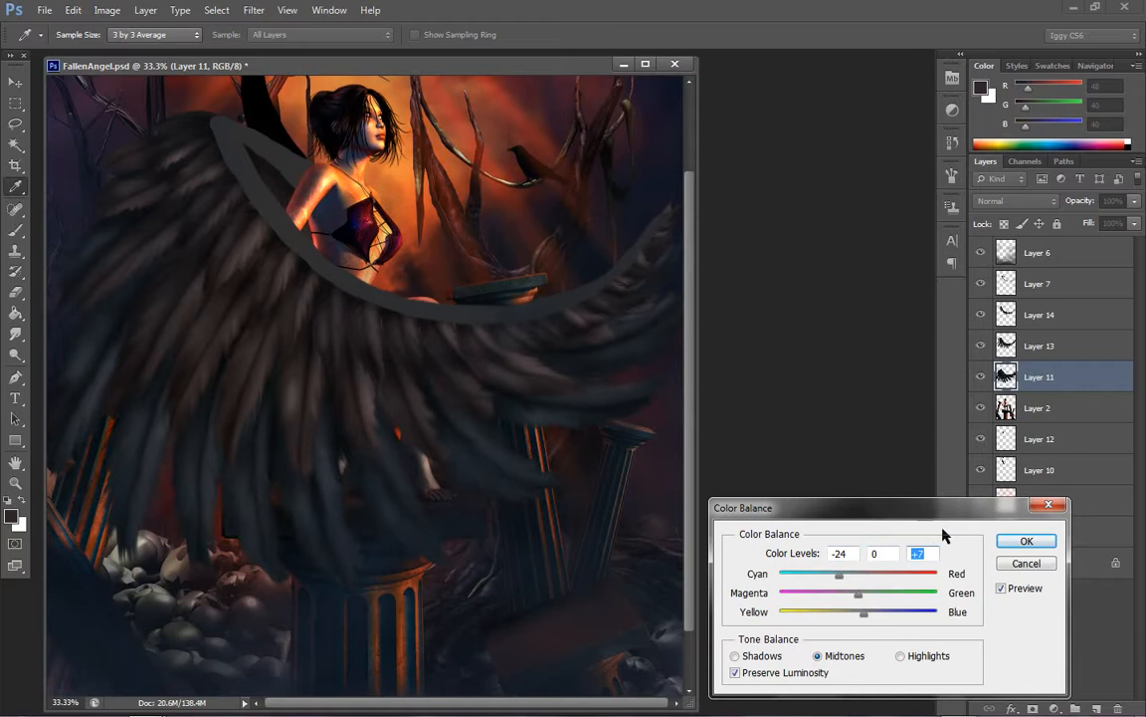
{"action": "left_click", "coordinate": [1023, 540]}
Darken Layer 11 with Brightness/Contrast, lowering brightness to about -48 and raising contrast slightly
{"action": "key", "text": "z"}
{"action": "scroll", "coordinate": [358, 378], "scroll_direction": "up", "scroll_amount": 3}
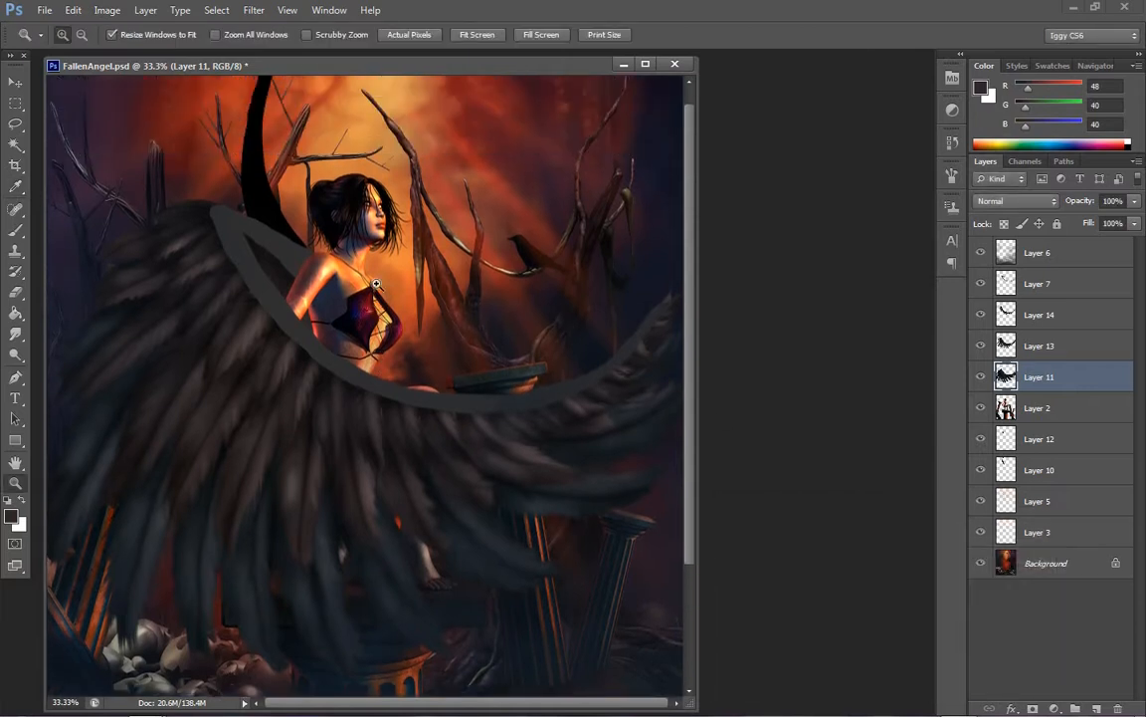
{"action": "left_click", "coordinate": [107, 10]}
{"action": "mouse_move", "coordinate": [135, 49]}
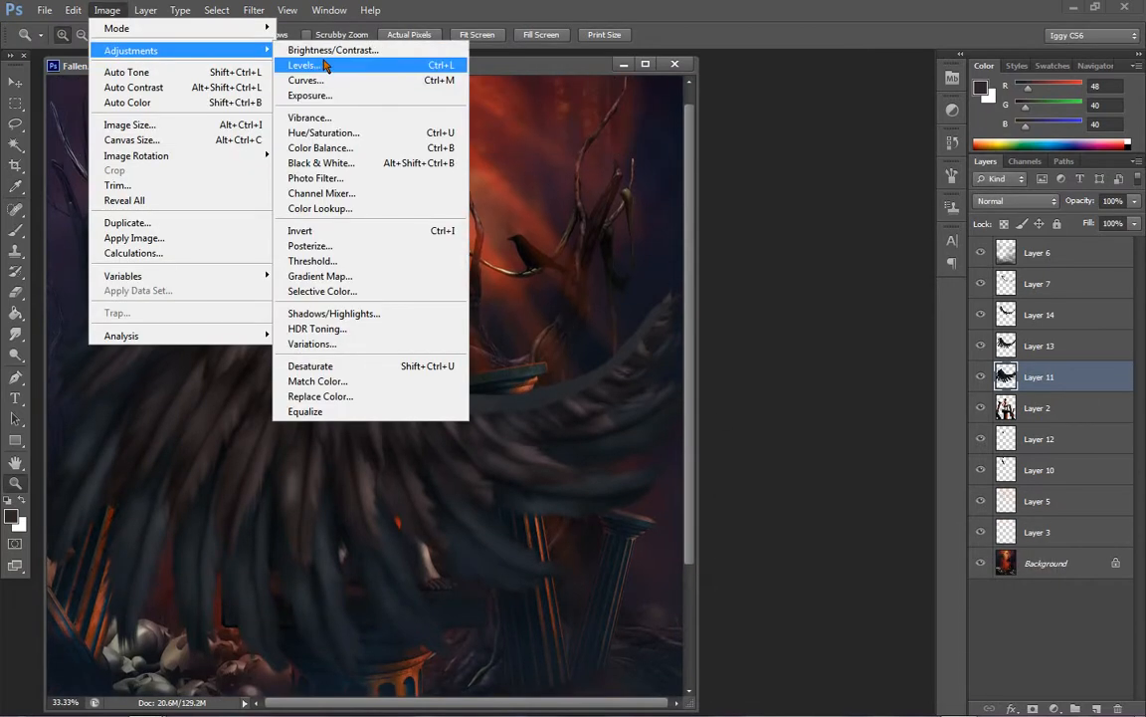
{"action": "left_click", "coordinate": [332, 50]}
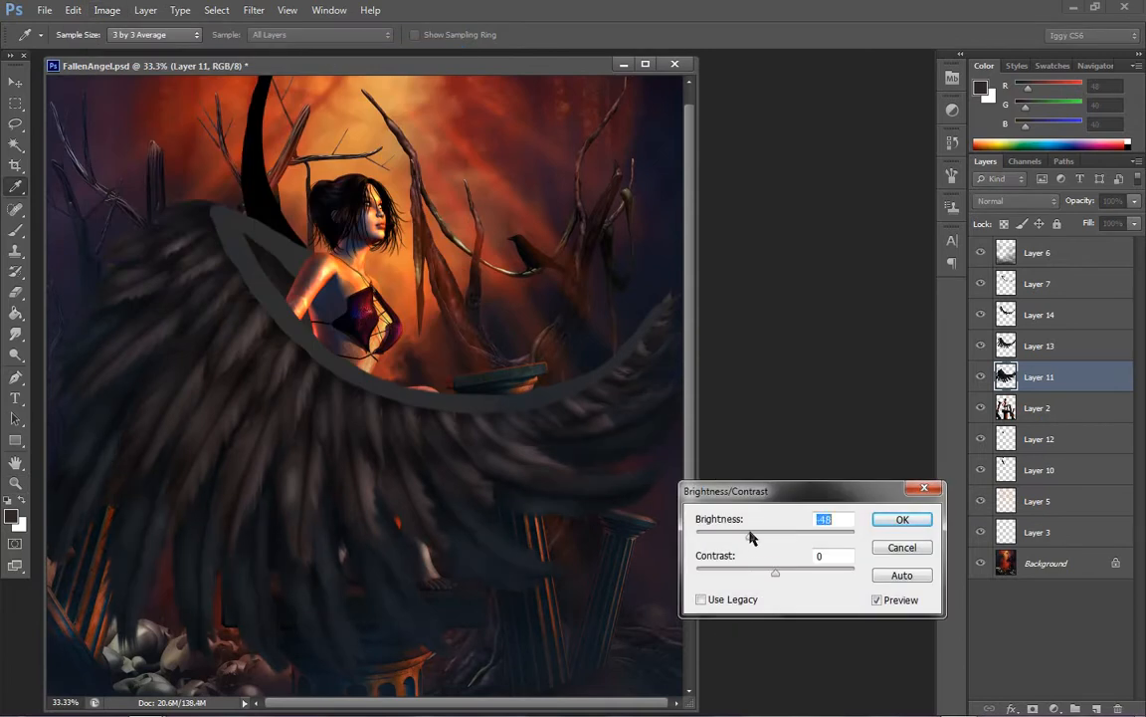
{"action": "left_click_drag", "start_coordinate": [751, 538], "coordinate": [783, 573]}
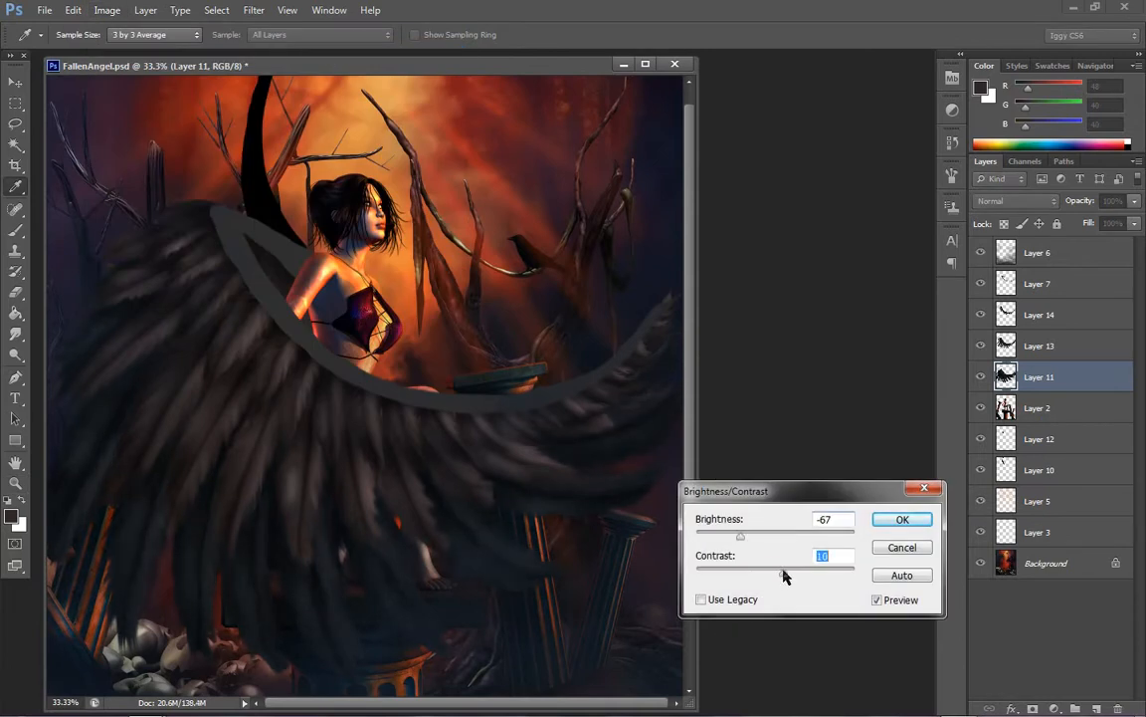
{"action": "left_click", "coordinate": [894, 522]}
Make Layer 13 active and cool its middle row of feathers with Color Balance midtones levels of -23, 0 and +4
{"action": "scroll", "coordinate": [603, 503], "scroll_direction": "down", "scroll_amount": 3}
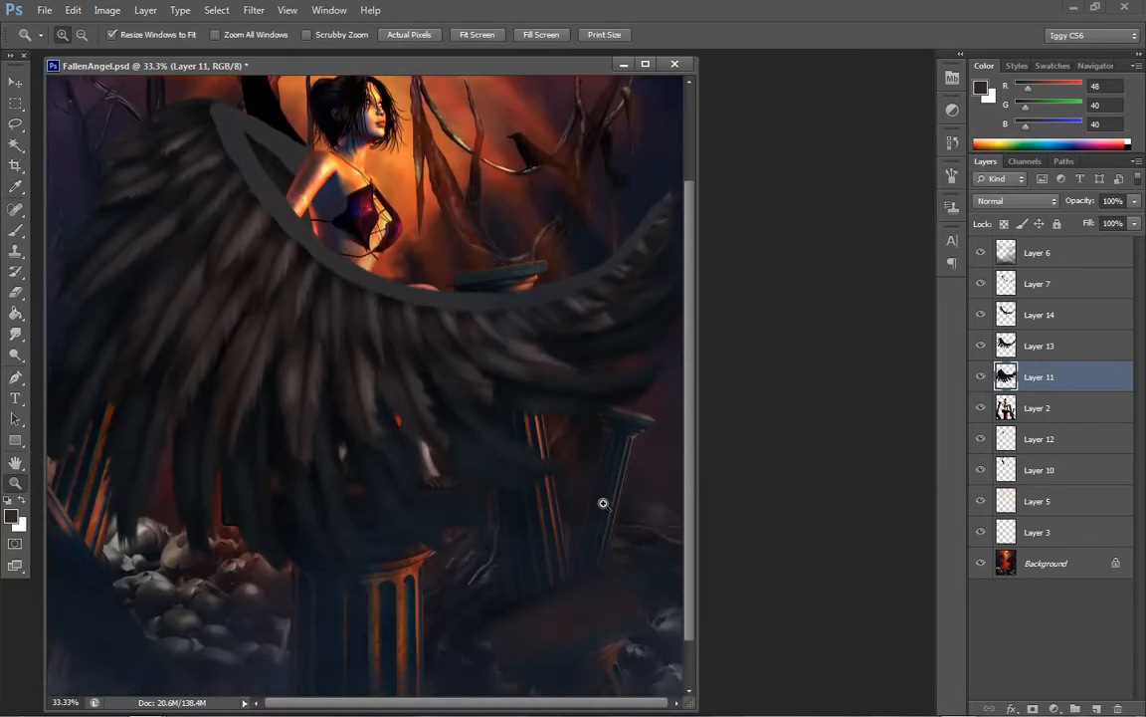
{"action": "scroll", "coordinate": [605, 504], "scroll_direction": "up", "scroll_amount": 2}
{"action": "left_click", "coordinate": [1085, 346]}
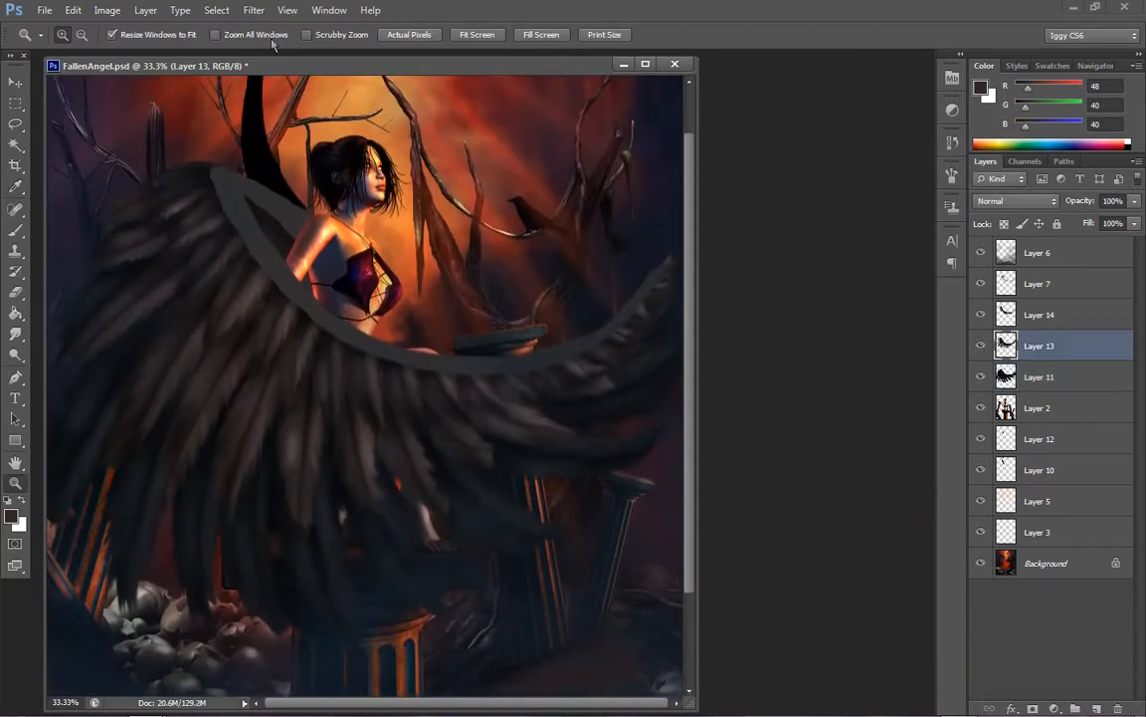
{"action": "left_click", "coordinate": [107, 10]}
{"action": "mouse_move", "coordinate": [199, 50]}
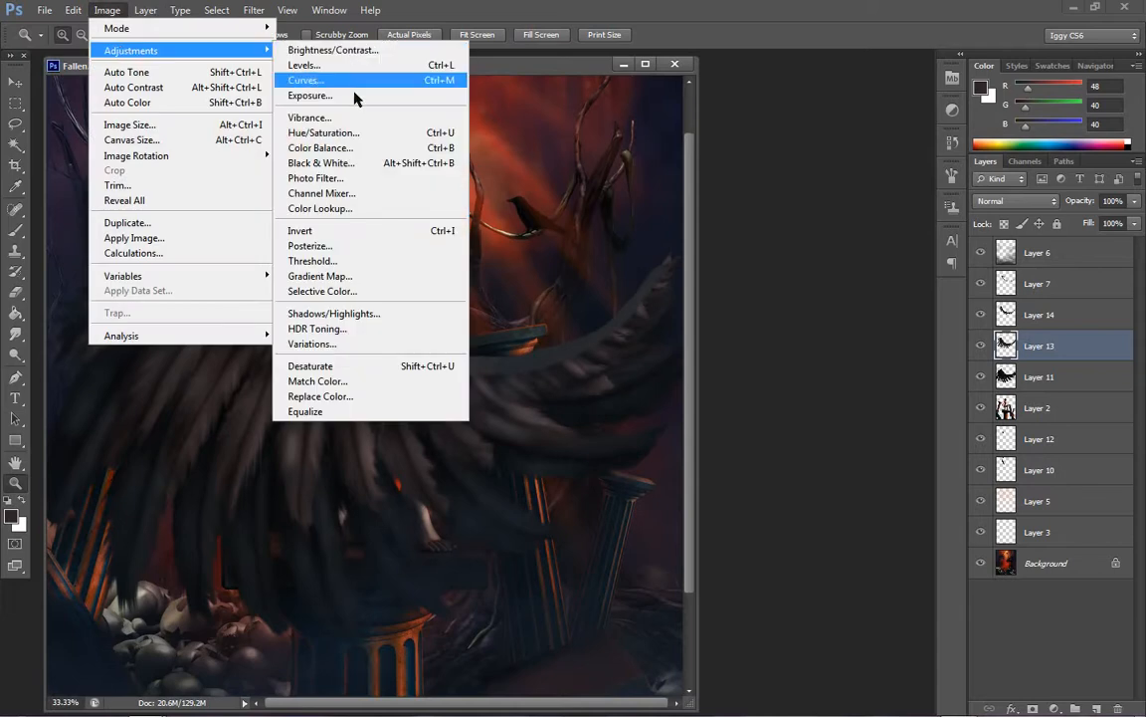
{"action": "left_click", "coordinate": [320, 148]}
{"action": "left_click_drag", "start_coordinate": [861, 617], "coordinate": [873, 620]}
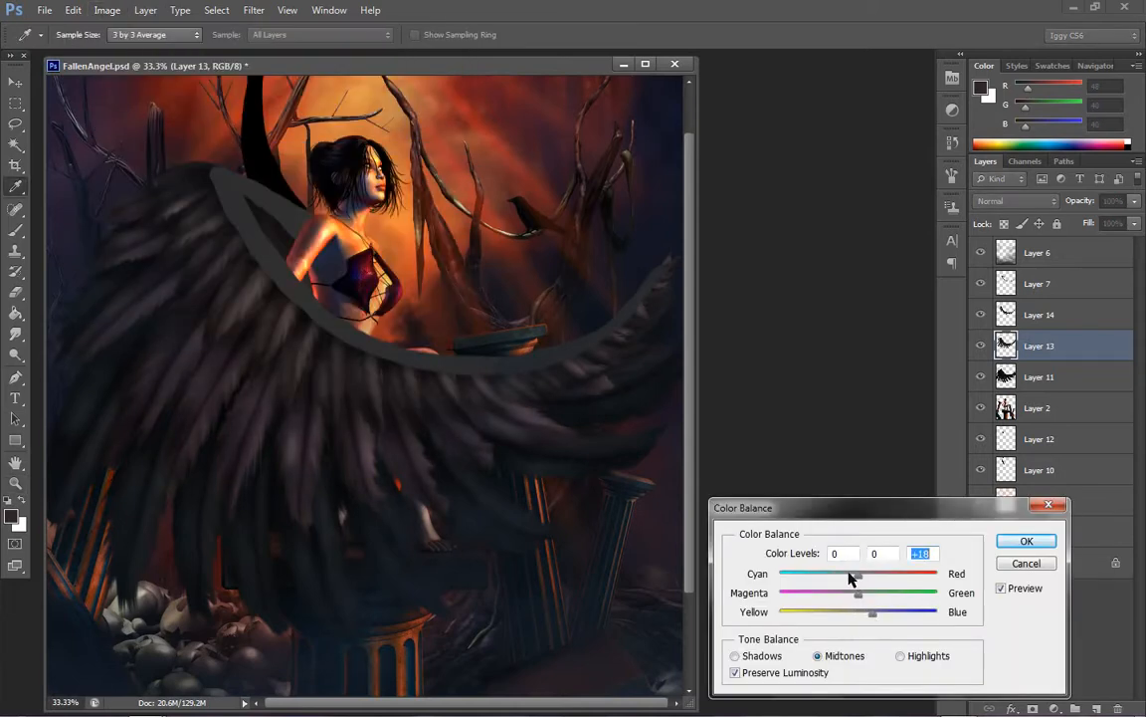
{"action": "mouse_move", "coordinate": [852, 578]}
{"action": "left_mouse_down"}
{"action": "mouse_move", "coordinate": [839, 578]}
{"action": "mouse_move", "coordinate": [873, 617]}
{"action": "mouse_move", "coordinate": [832, 579]}
{"action": "mouse_move", "coordinate": [842, 578]}
{"action": "left_mouse_up"}
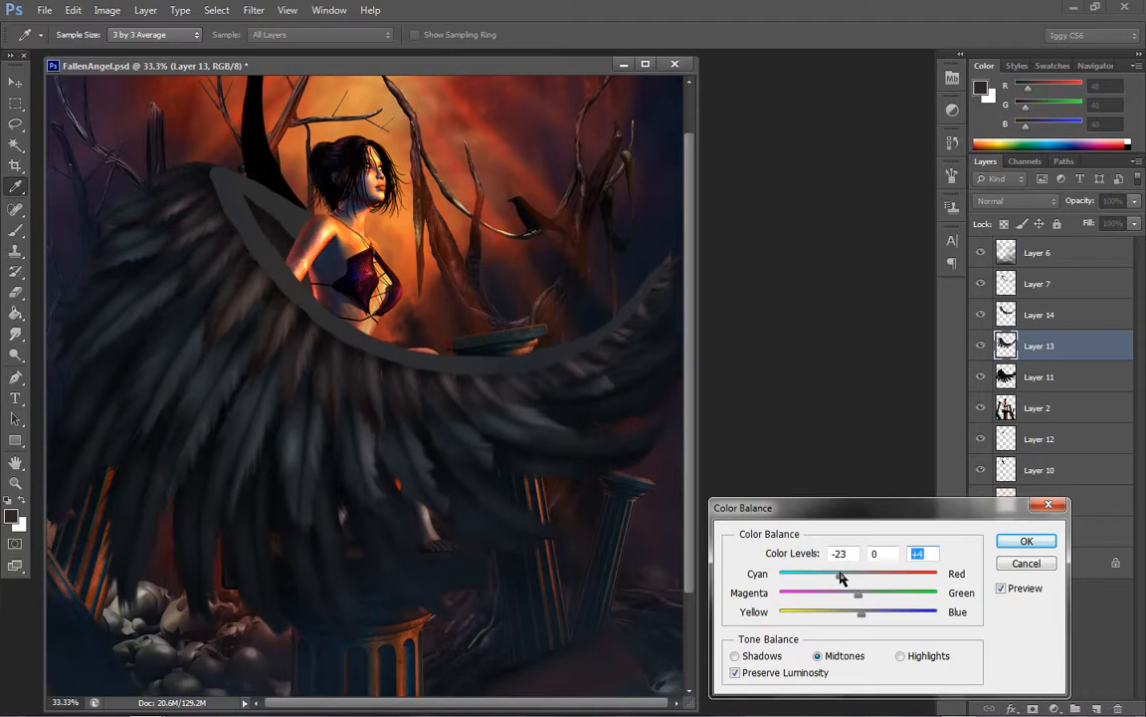
{"action": "left_click", "coordinate": [1026, 541]}
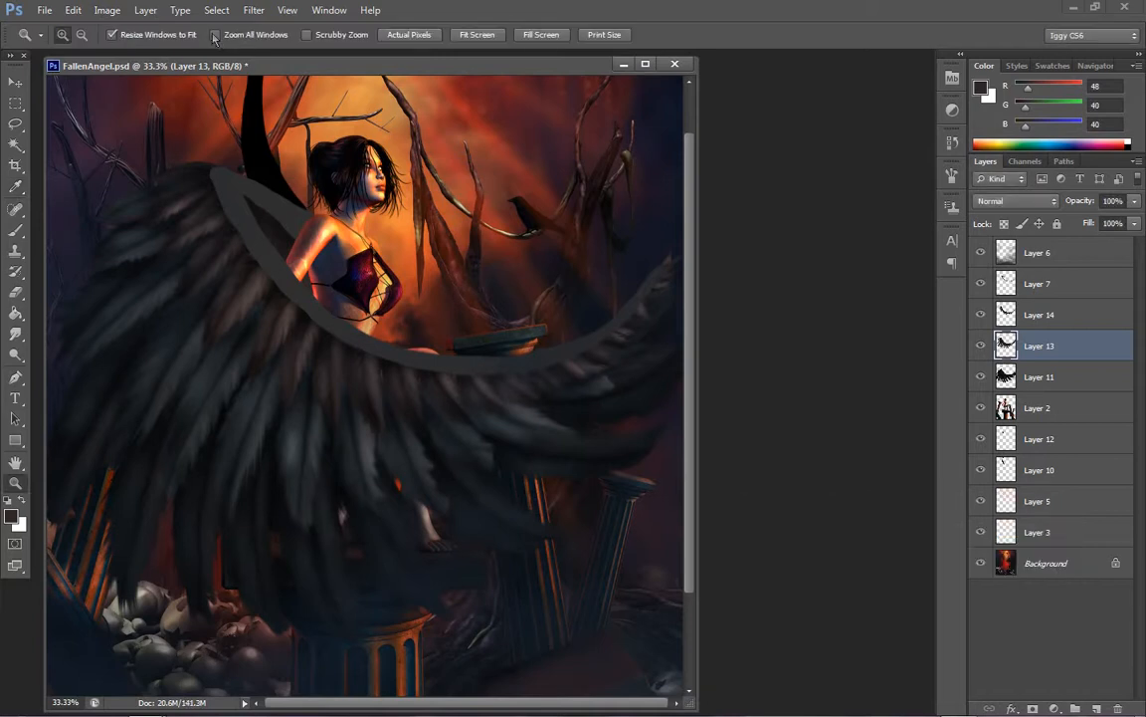
Darken Layer 13 with Brightness/Contrast, setting brightness to about -47 and raising contrast slightly
{"action": "left_click", "coordinate": [107, 10]}
{"action": "mouse_move", "coordinate": [162, 51]}
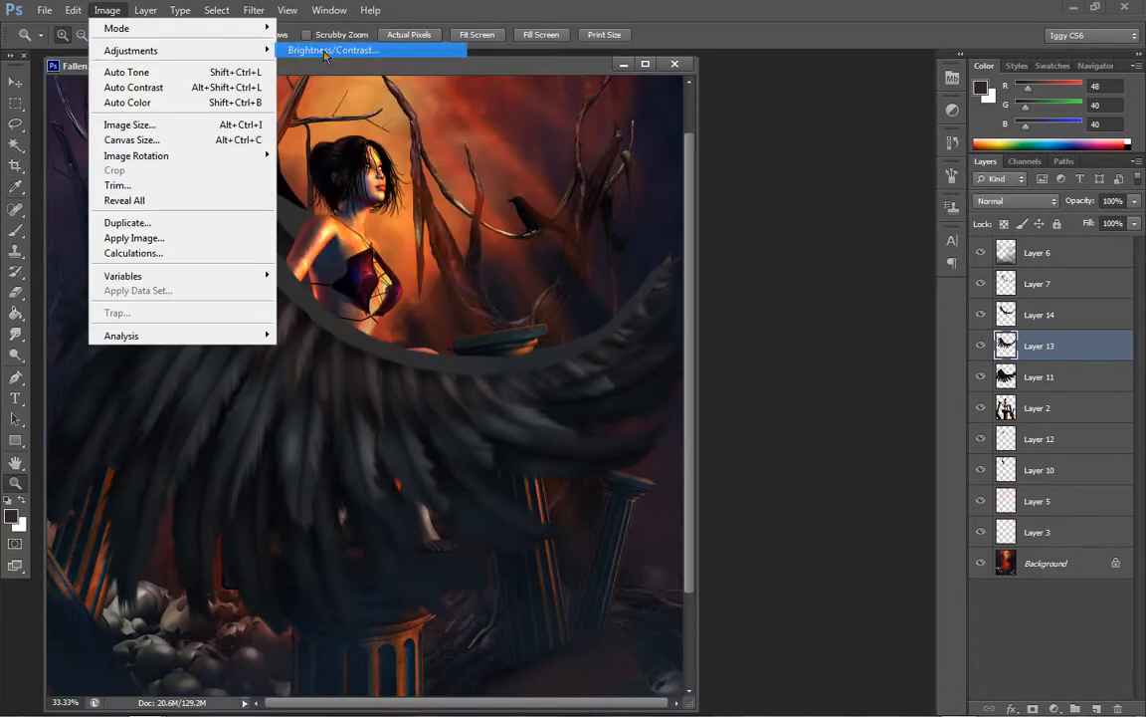
{"action": "left_click", "coordinate": [328, 50]}
{"action": "left_click", "coordinate": [752, 536]}
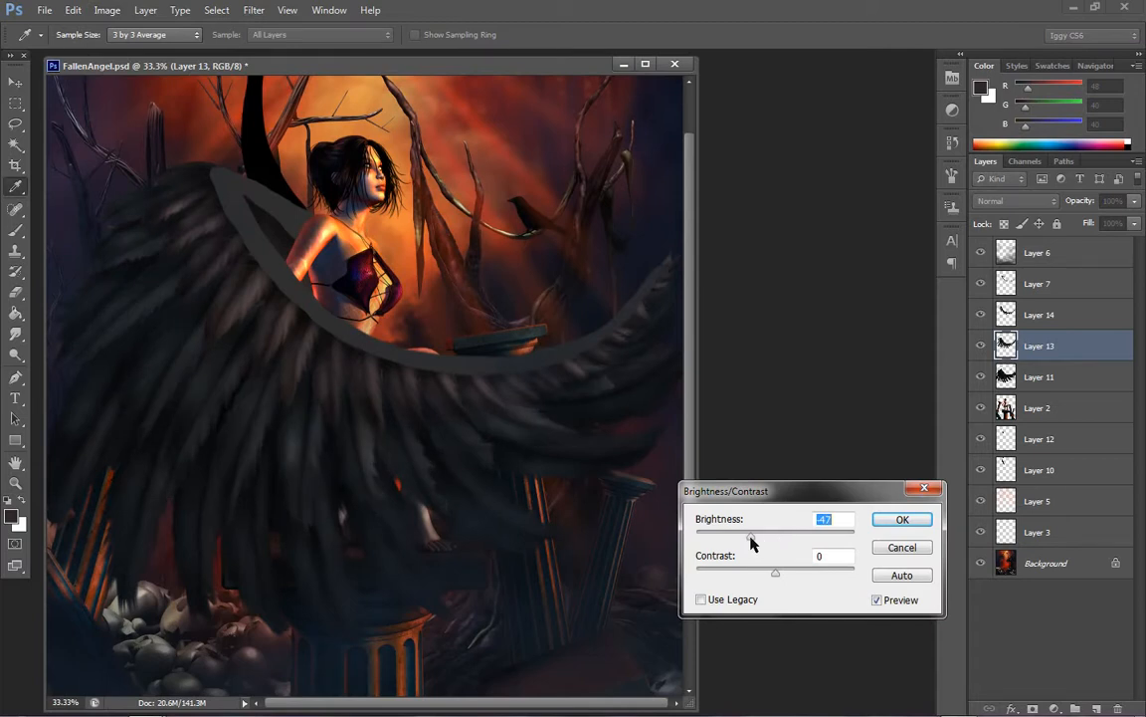
{"action": "left_click", "coordinate": [787, 573]}
{"action": "left_click", "coordinate": [906, 519]}
{"action": "key", "text": "z"}
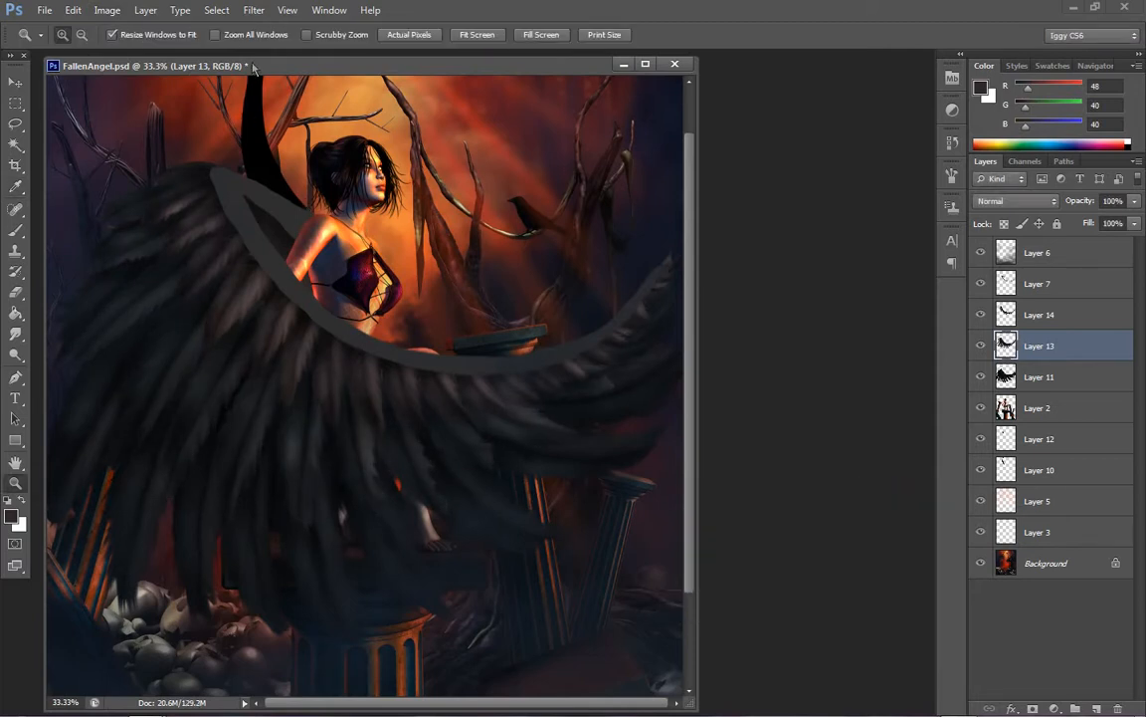
Nudge Layer 13's midtones toward blue with Color Balance levels of 0, 0 and +2
{"action": "left_click", "coordinate": [108, 10]}
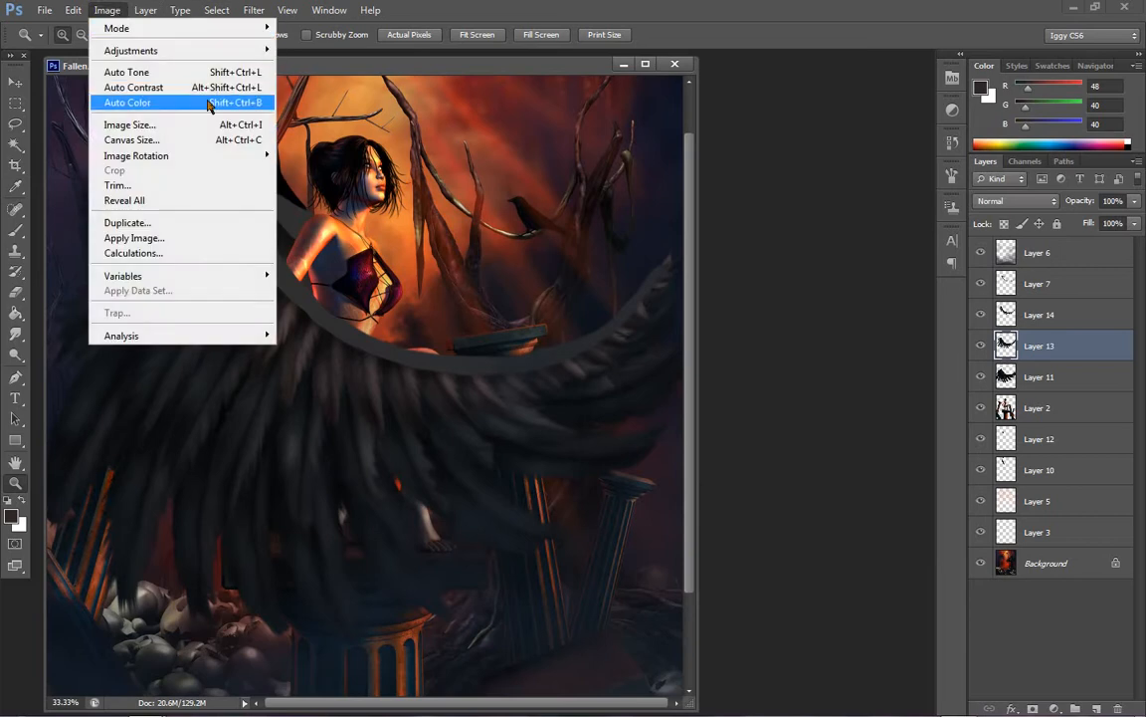
{"action": "mouse_move", "coordinate": [195, 51]}
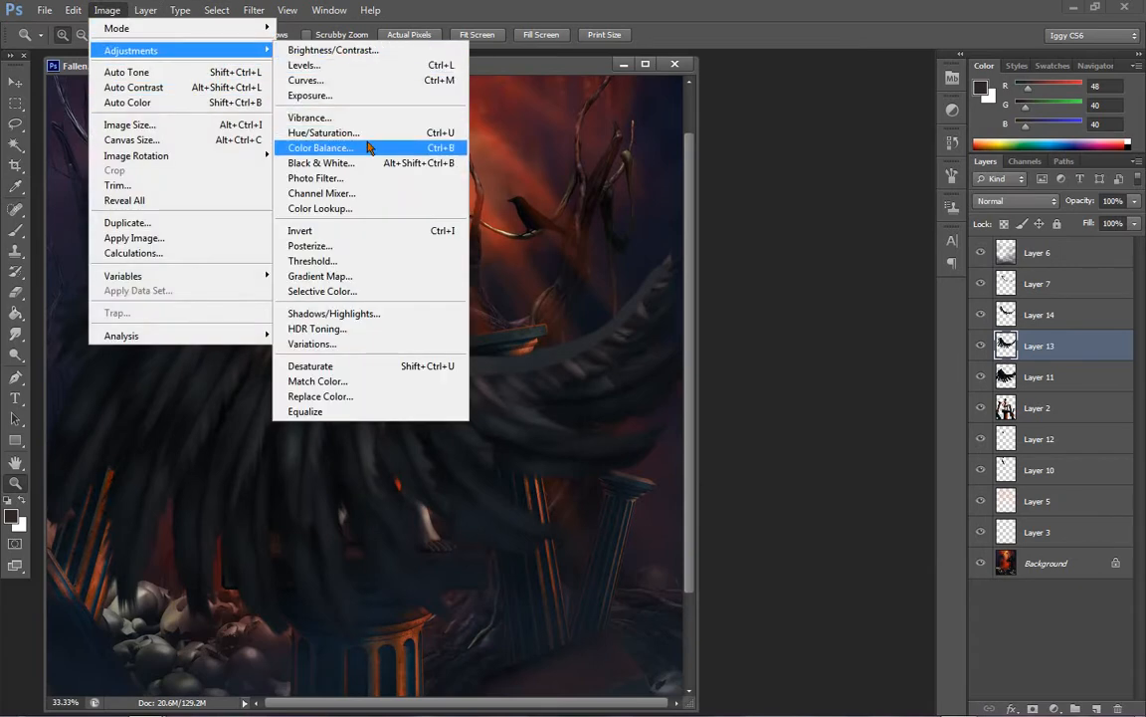
{"action": "left_click", "coordinate": [368, 147]}
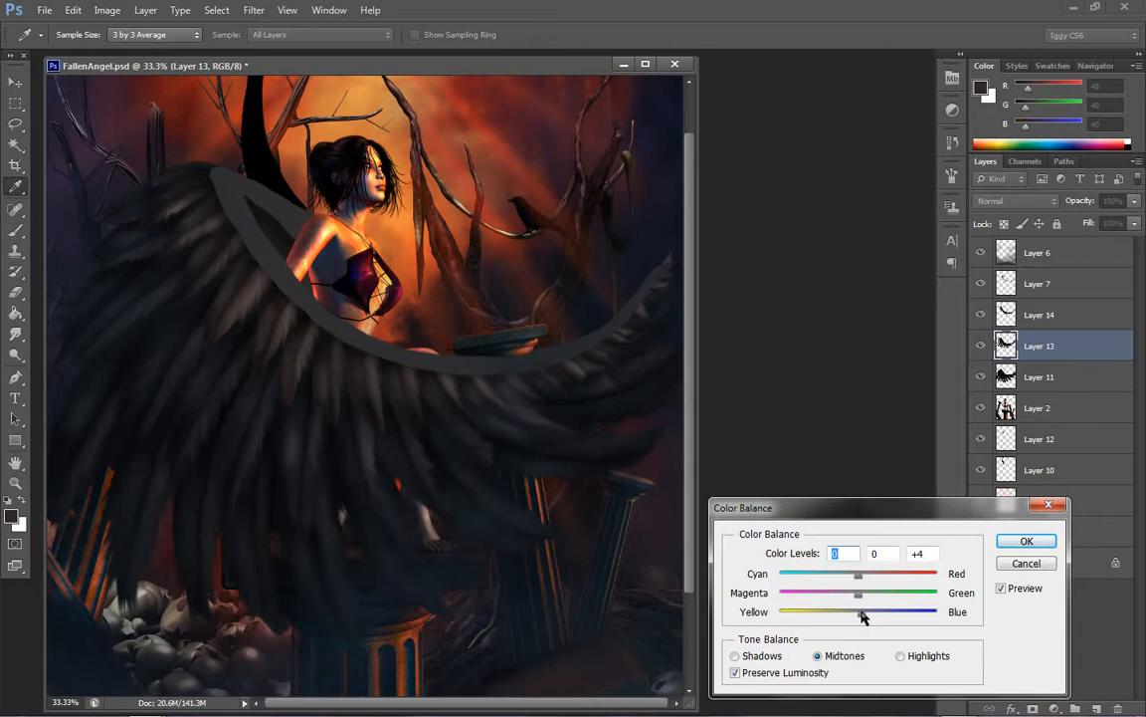
{"action": "left_click", "coordinate": [1018, 540]}
{"action": "key", "text": "z"}
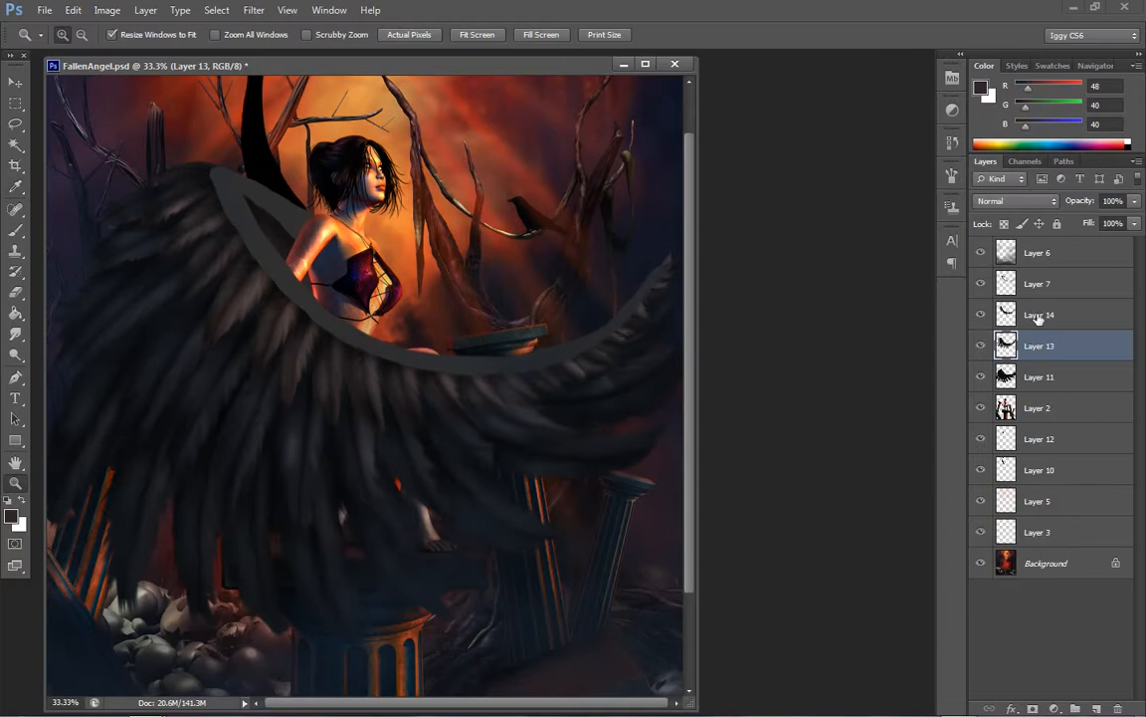
Make Layer 14 active and cool its short inner feathers with Color Balance midtones levels of -29, 0 and +1
{"action": "left_click", "coordinate": [1038, 314]}
{"action": "left_click", "coordinate": [106, 10]}
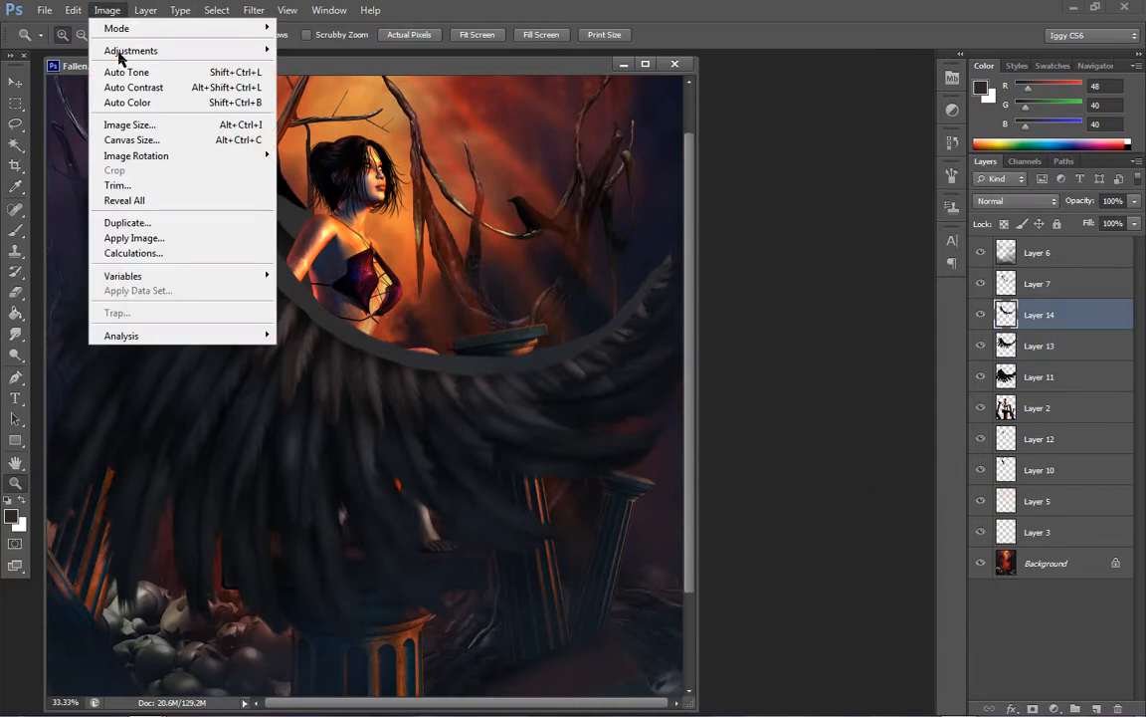
{"action": "mouse_move", "coordinate": [189, 51]}
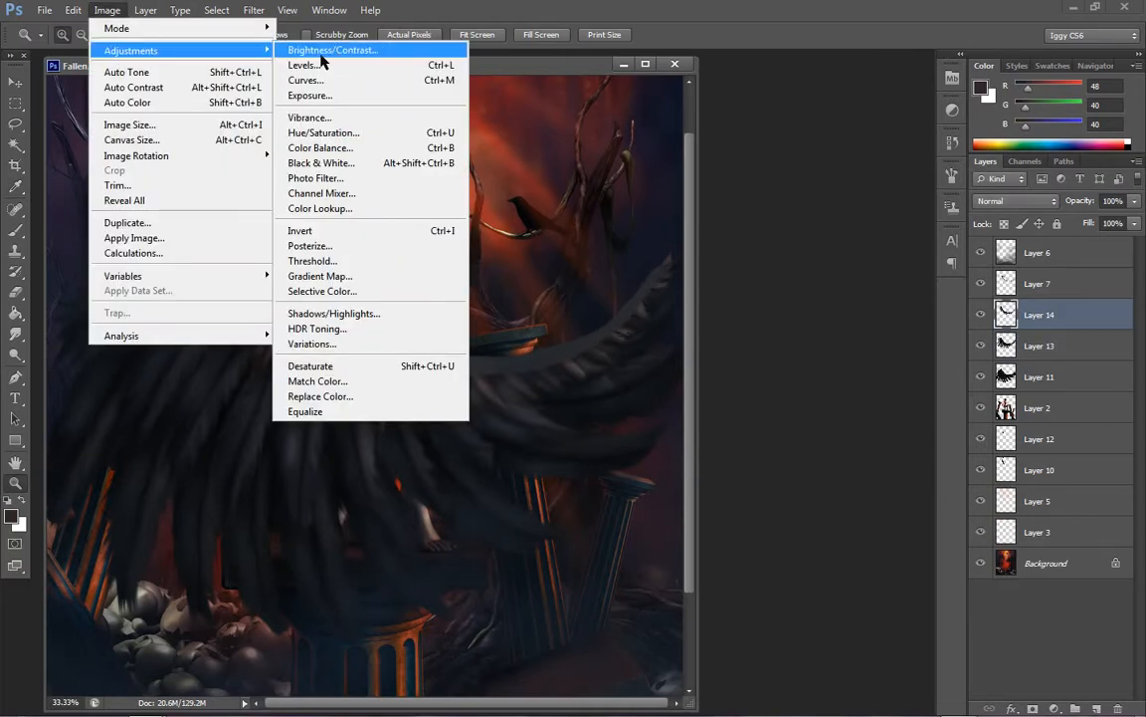
{"action": "left_click", "coordinate": [308, 147]}
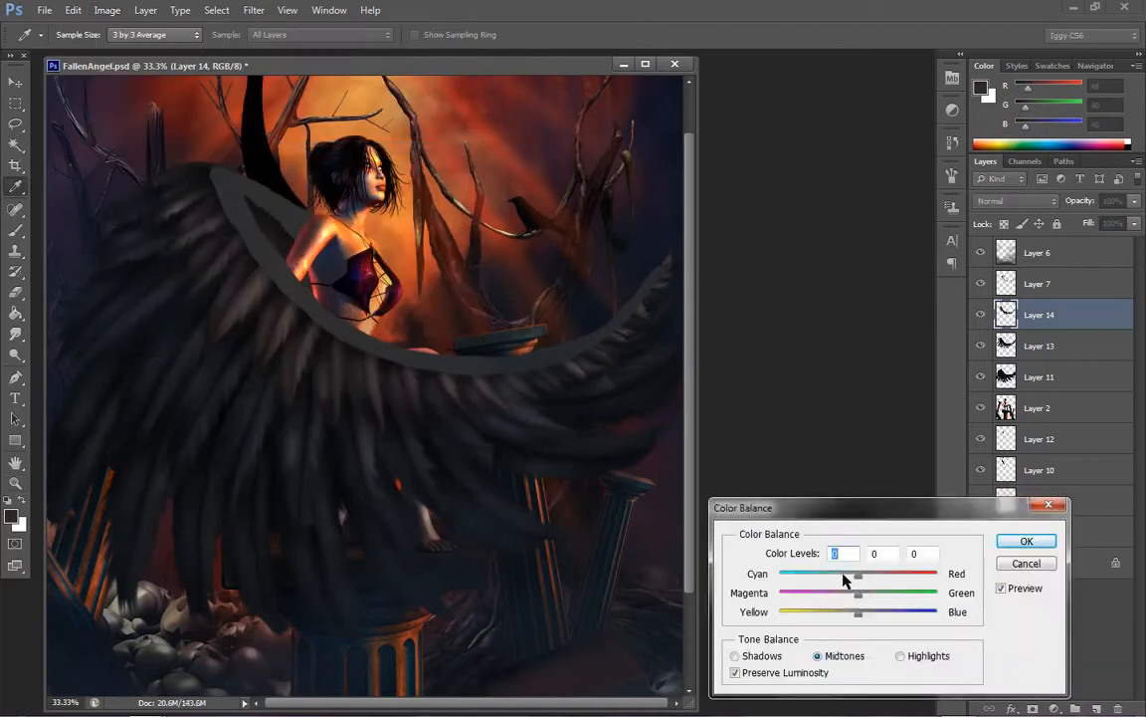
{"action": "left_click_drag", "start_coordinate": [843, 575], "coordinate": [860, 616]}
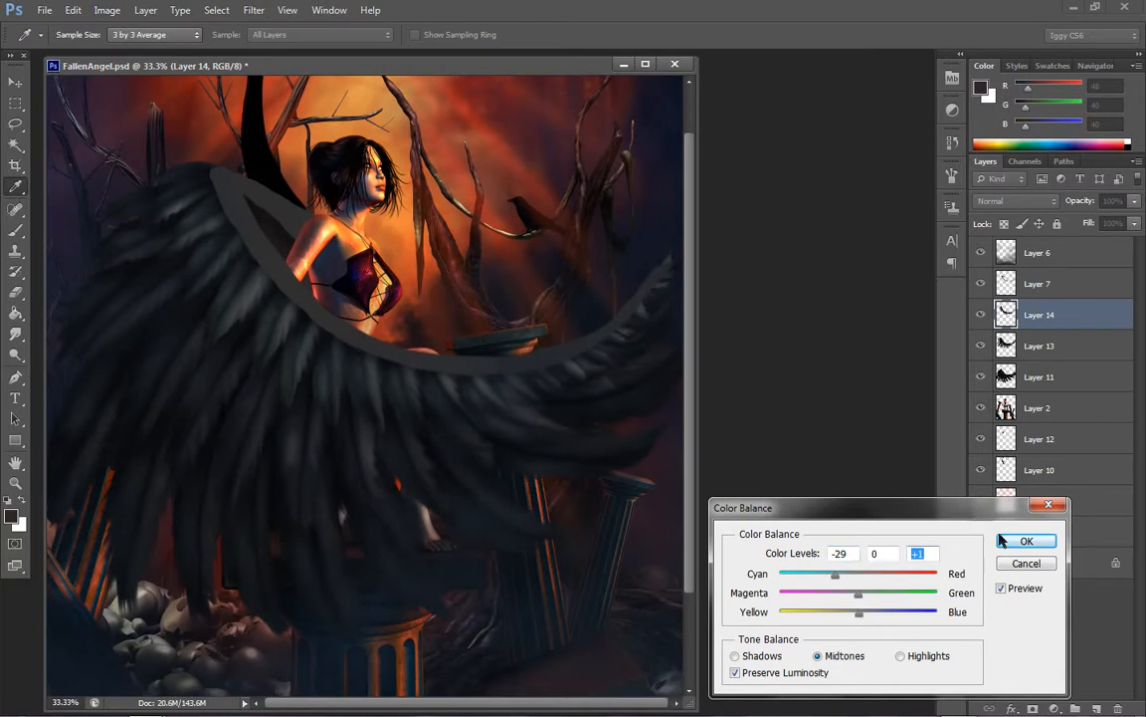
{"action": "left_click", "coordinate": [1002, 539]}
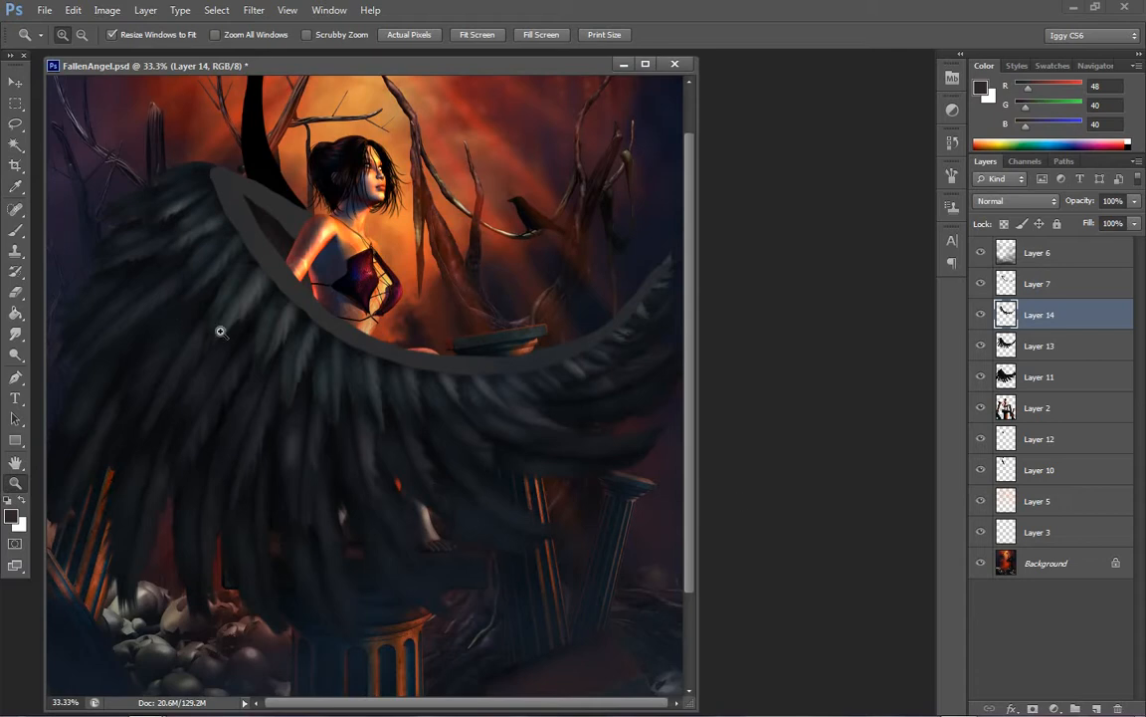
Darken Layer 14 with Brightness/Contrast, using brightness -36 and contrast 18
{"action": "left_click", "coordinate": [107, 10]}
{"action": "mouse_move", "coordinate": [124, 49]}
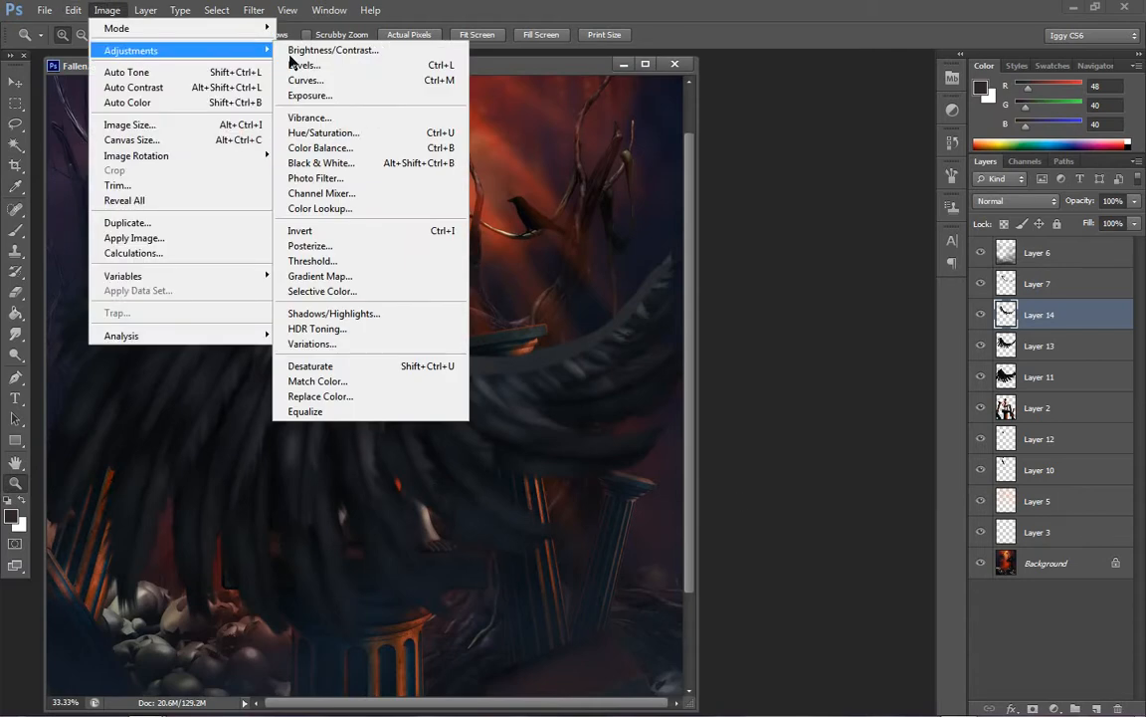
{"action": "left_click", "coordinate": [331, 50]}
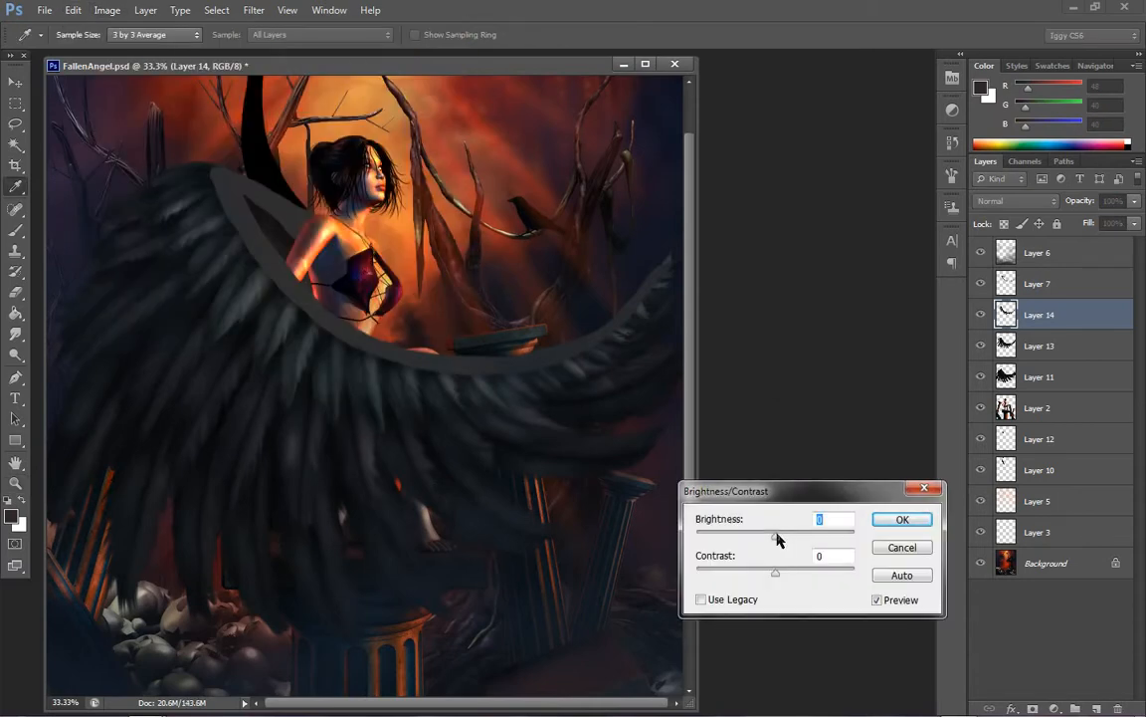
{"action": "left_click_drag", "start_coordinate": [777, 538], "coordinate": [788, 577]}
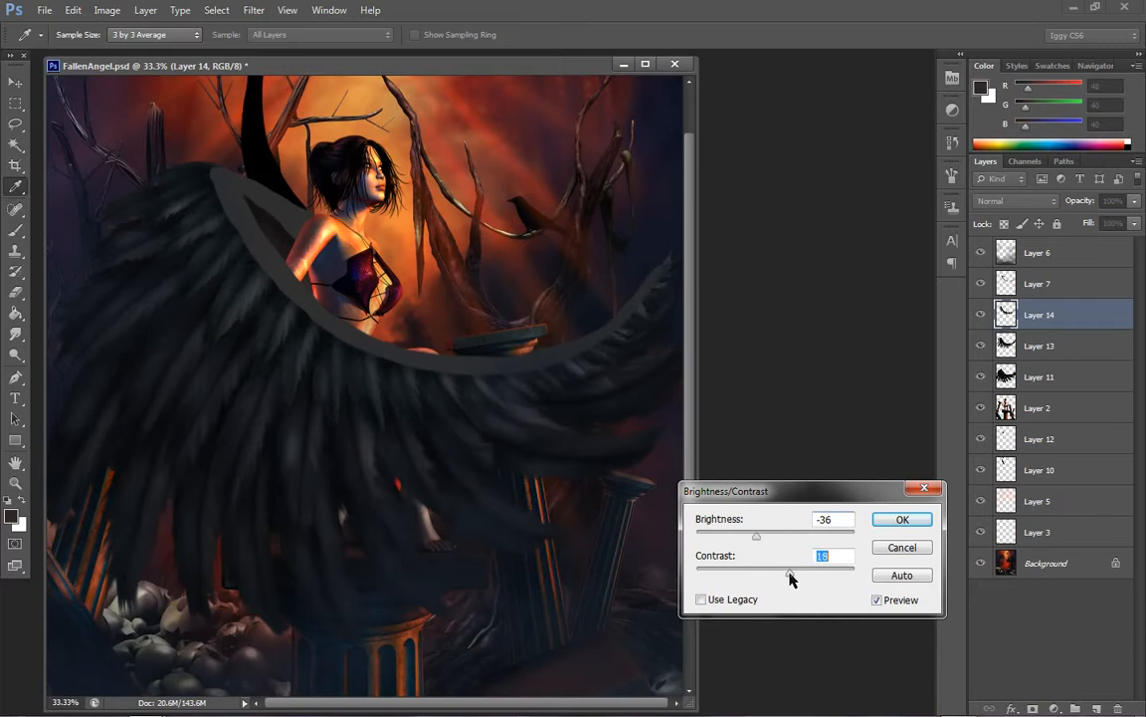
{"action": "left_click", "coordinate": [902, 519]}
{"action": "key", "text": "z"}
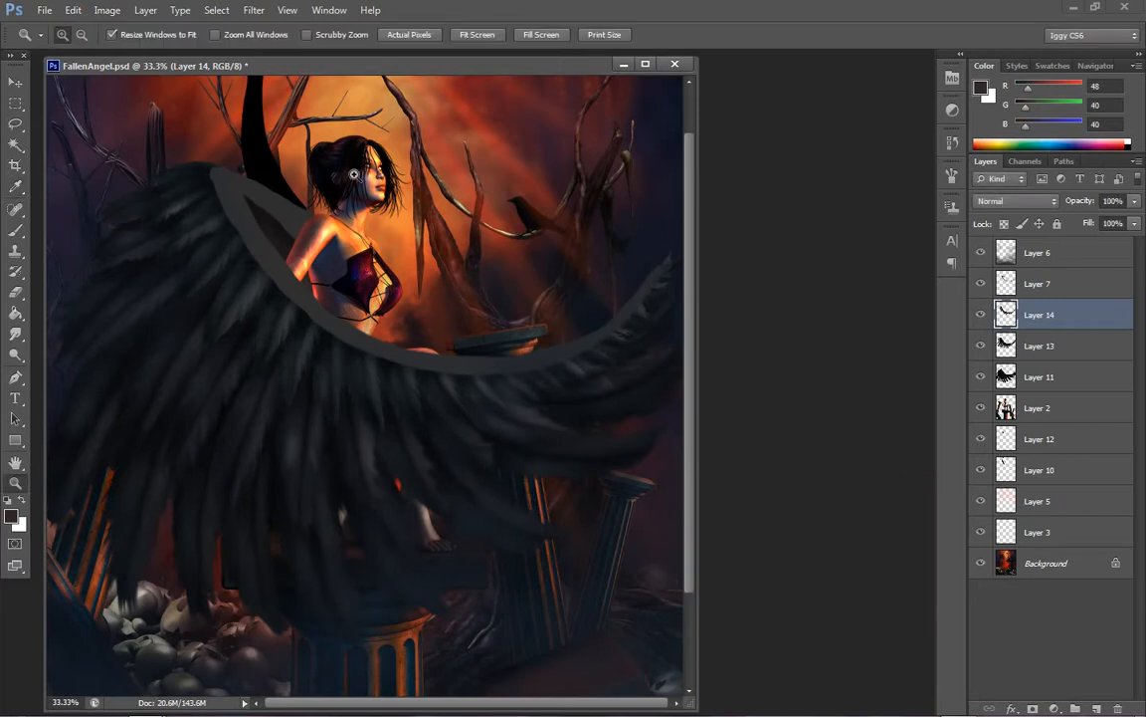
Shift Layer 14's midtones slightly toward blue with Color Balance
{"action": "left_click", "coordinate": [106, 10]}
{"action": "mouse_move", "coordinate": [130, 50]}
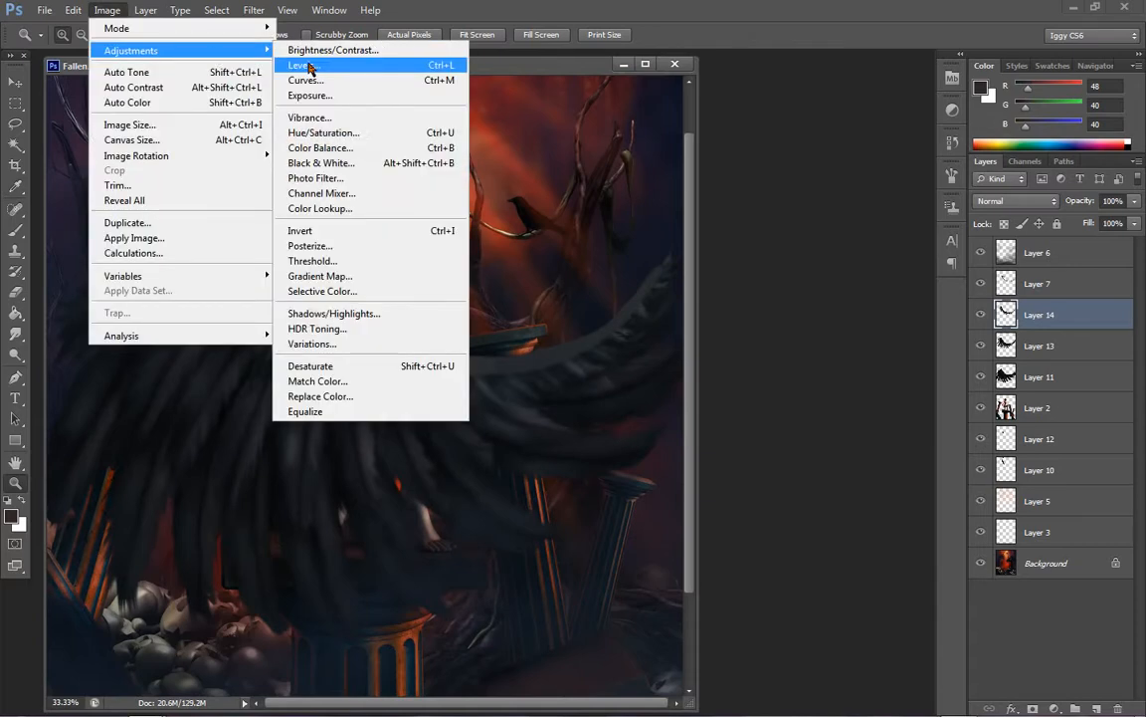
{"action": "left_click", "coordinate": [315, 147]}
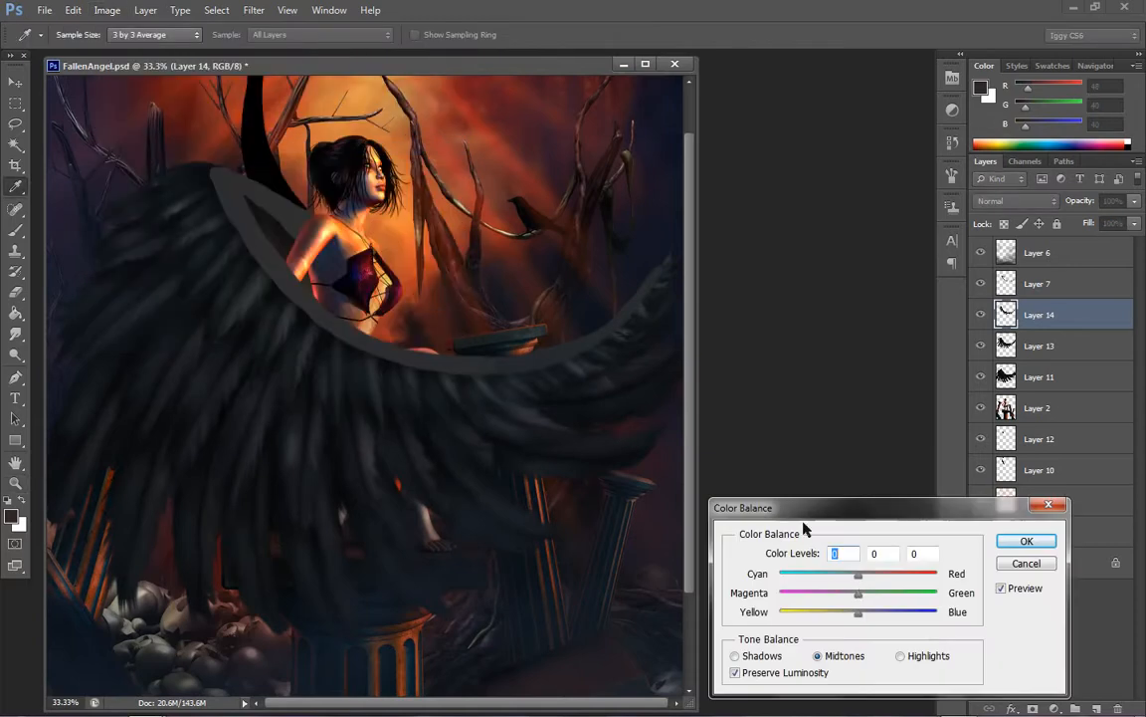
{"action": "left_click", "coordinate": [868, 611]}
{"action": "left_click_drag", "start_coordinate": [866, 612], "coordinate": [862, 614]}
{"action": "left_click", "coordinate": [1023, 541]}
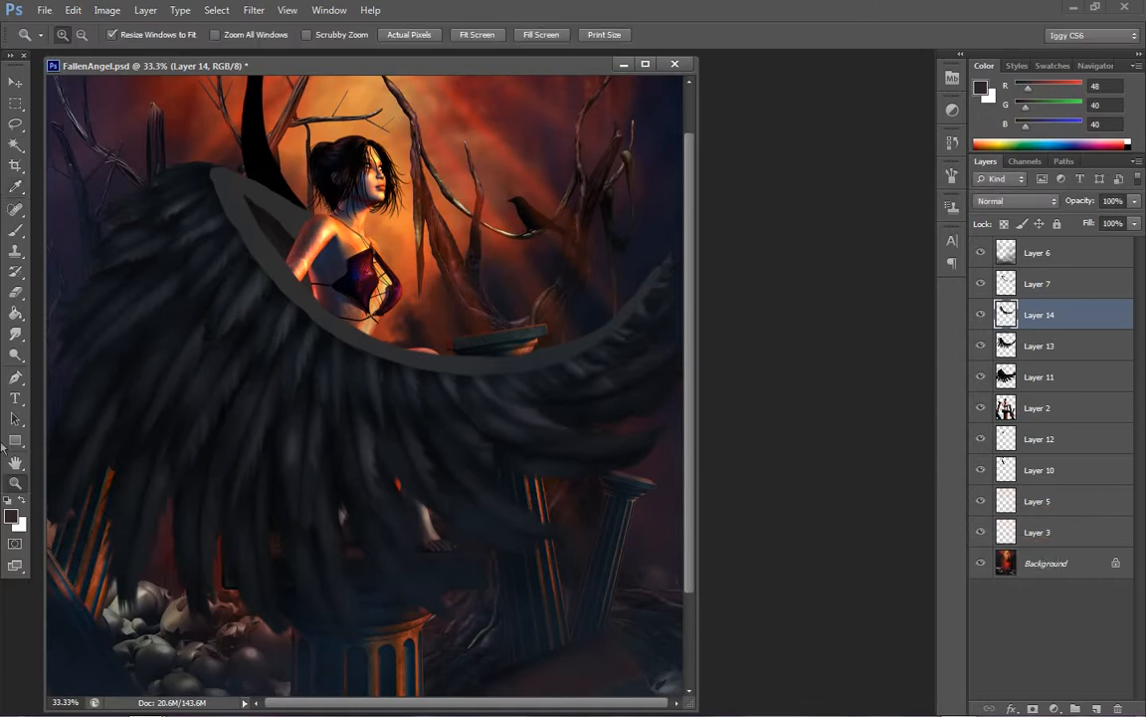
Merge the feather layers Layer 14 and Layer 13 down into Layer 11
{"action": "right_click", "coordinate": [297, 444]}
{"action": "left_click", "coordinate": [348, 455]}
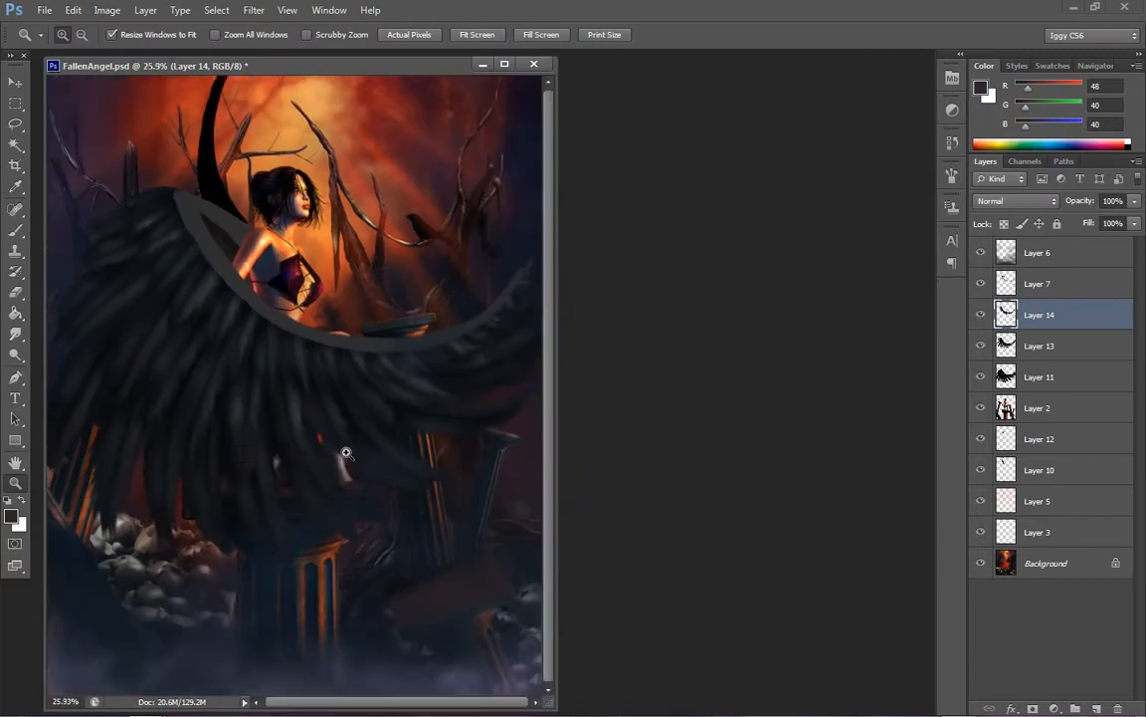
{"action": "left_click", "coordinate": [253, 336]}
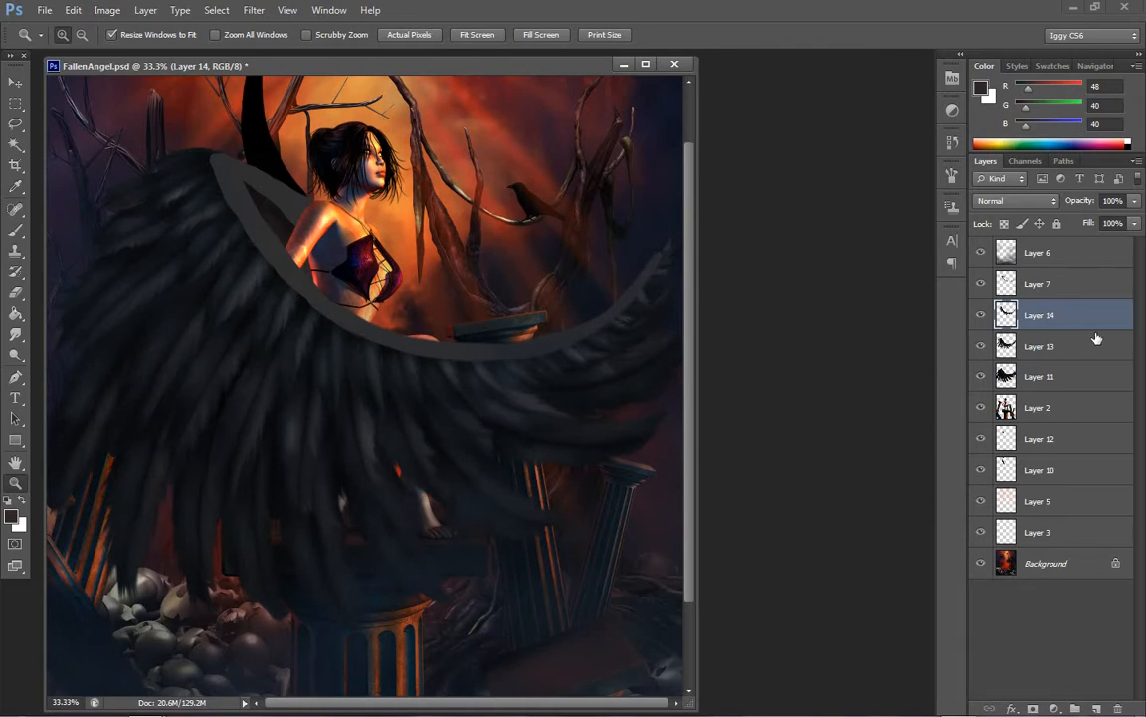
{"action": "key", "text": "ctrl+e"}
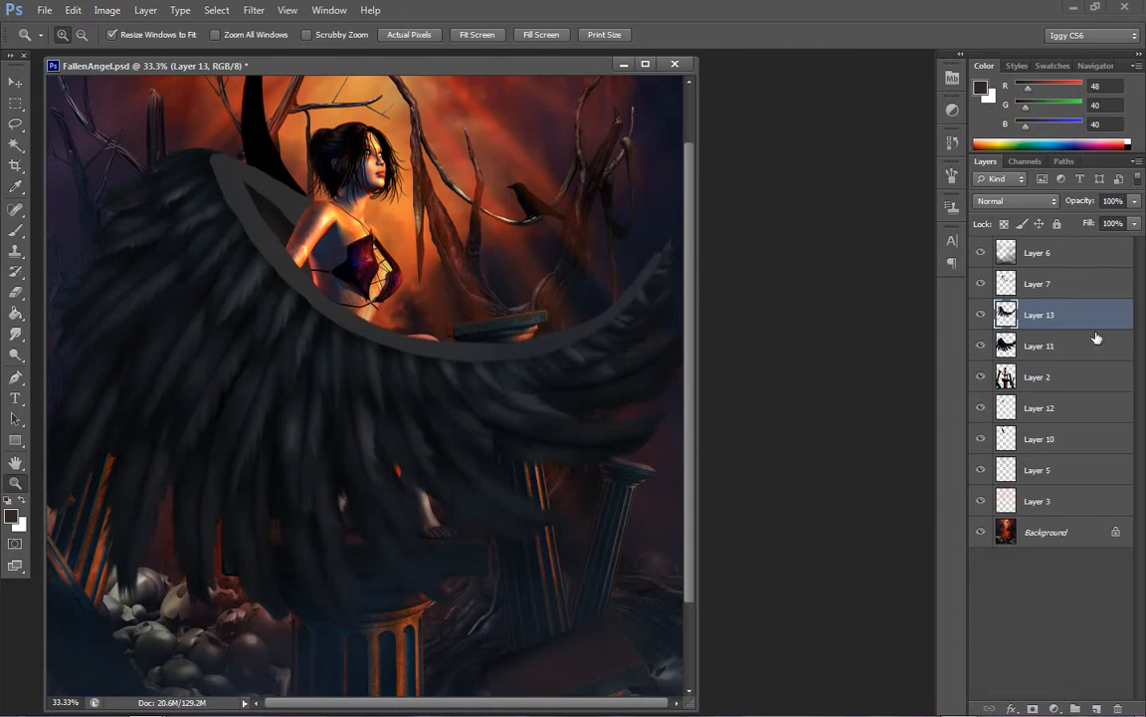
{"action": "key", "text": "ctrl+e"}
Save the layered painting under the new file name FallenAngel2.psd in Photoshop format
{"action": "right_click", "coordinate": [334, 357]}
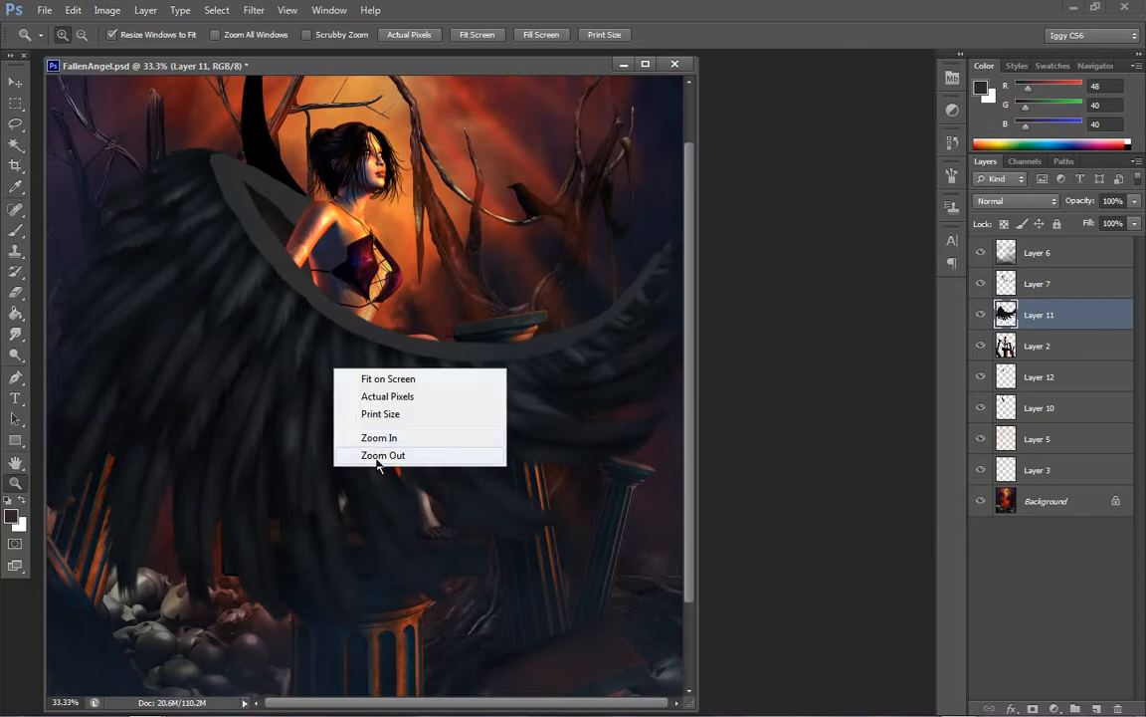
{"action": "left_click", "coordinate": [379, 463]}
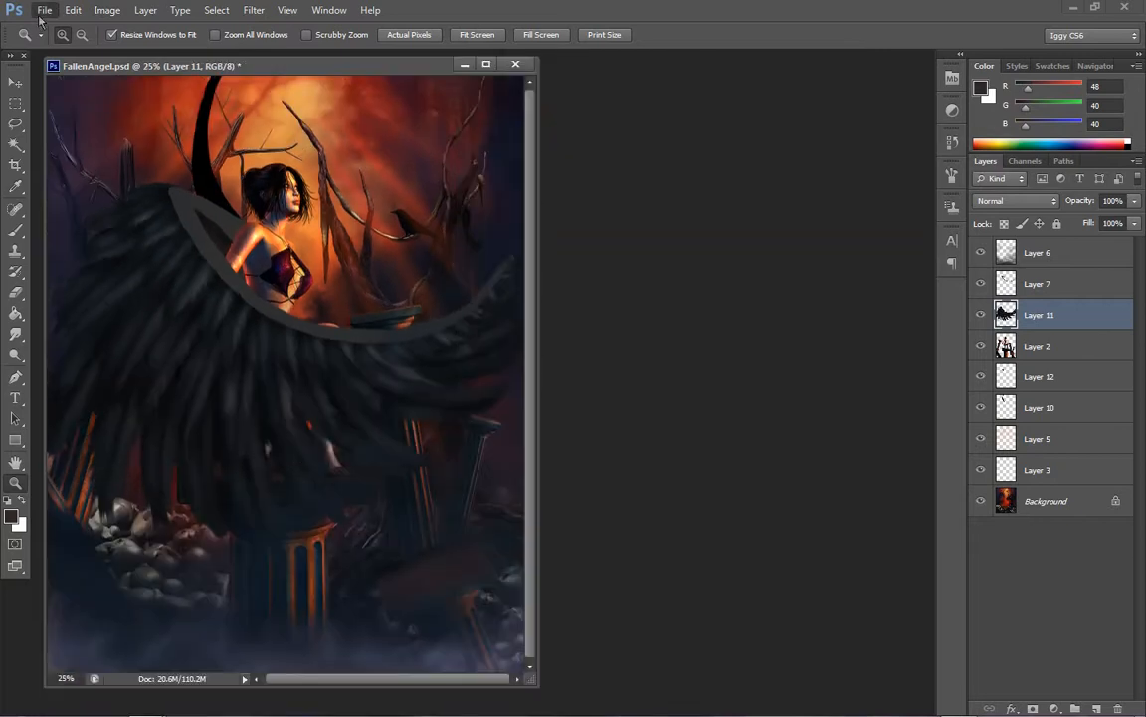
{"action": "left_click", "coordinate": [43, 10]}
{"action": "left_click", "coordinate": [82, 194]}
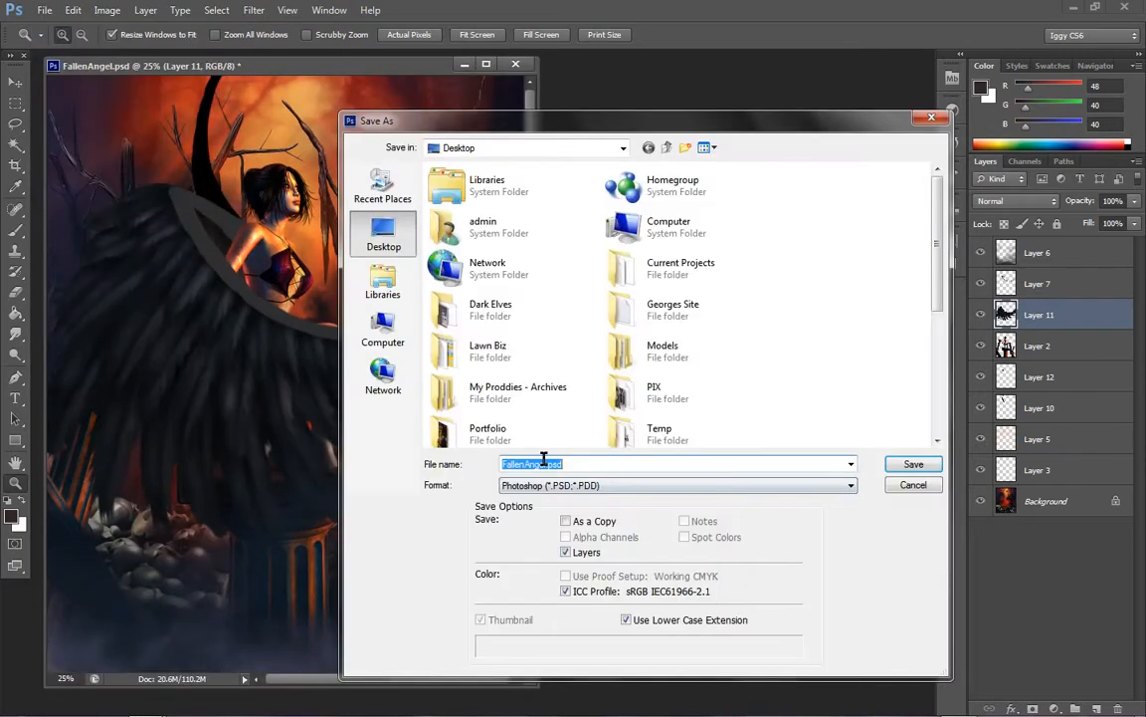
{"action": "left_click", "coordinate": [548, 463]}
{"action": "key", "text": "Return"}
{"action": "left_click", "coordinate": [748, 213]}
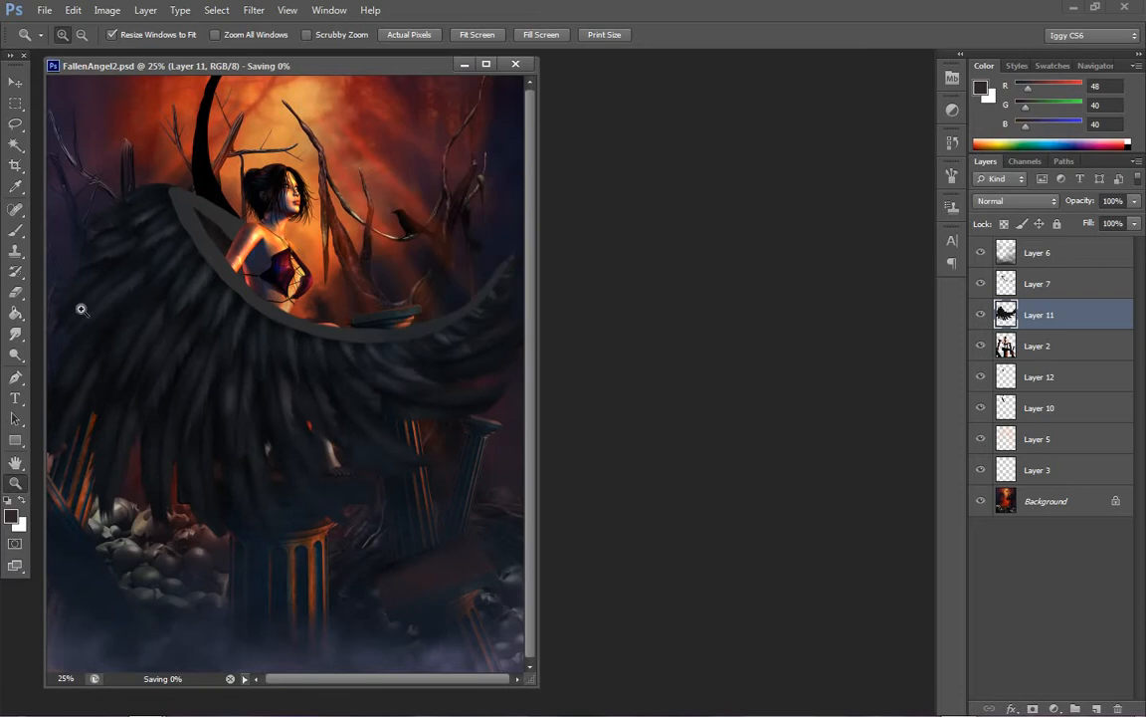
Try to smudge the pale highlight on the wing's middle feather with a size 50 Smudge tool at 82% strength
{"action": "left_click", "coordinate": [324, 428]}
{"action": "left_click", "coordinate": [323, 433]}
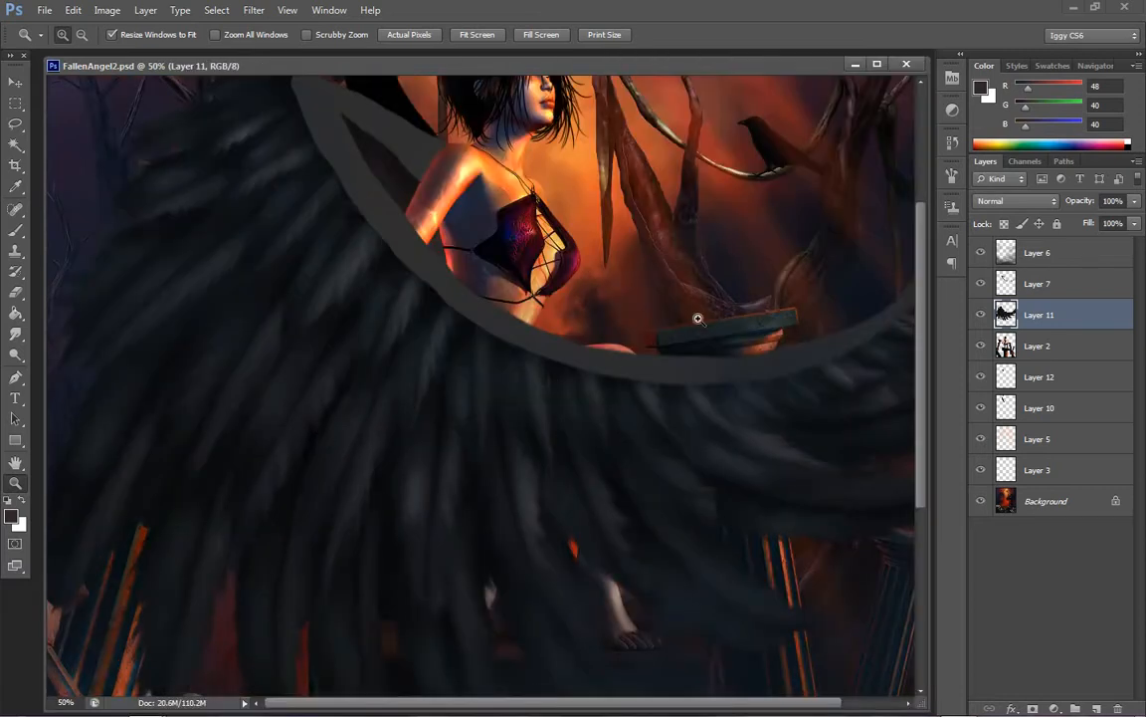
{"action": "left_click", "coordinate": [483, 502]}
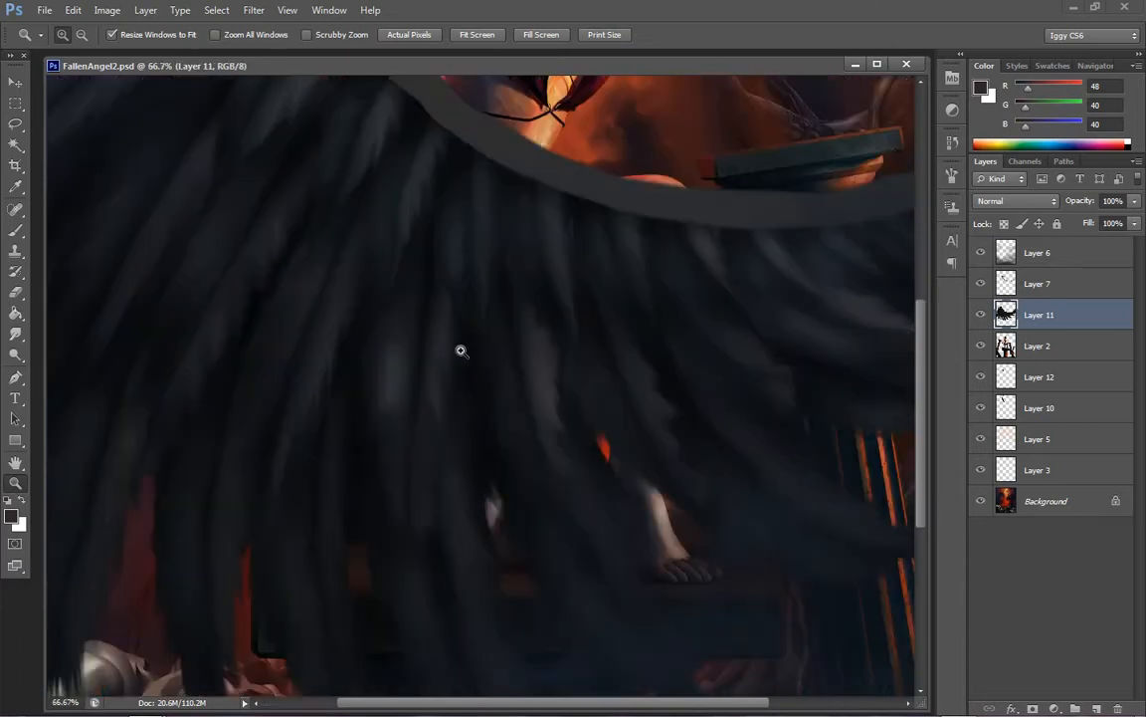
{"action": "left_click", "coordinate": [15, 336]}
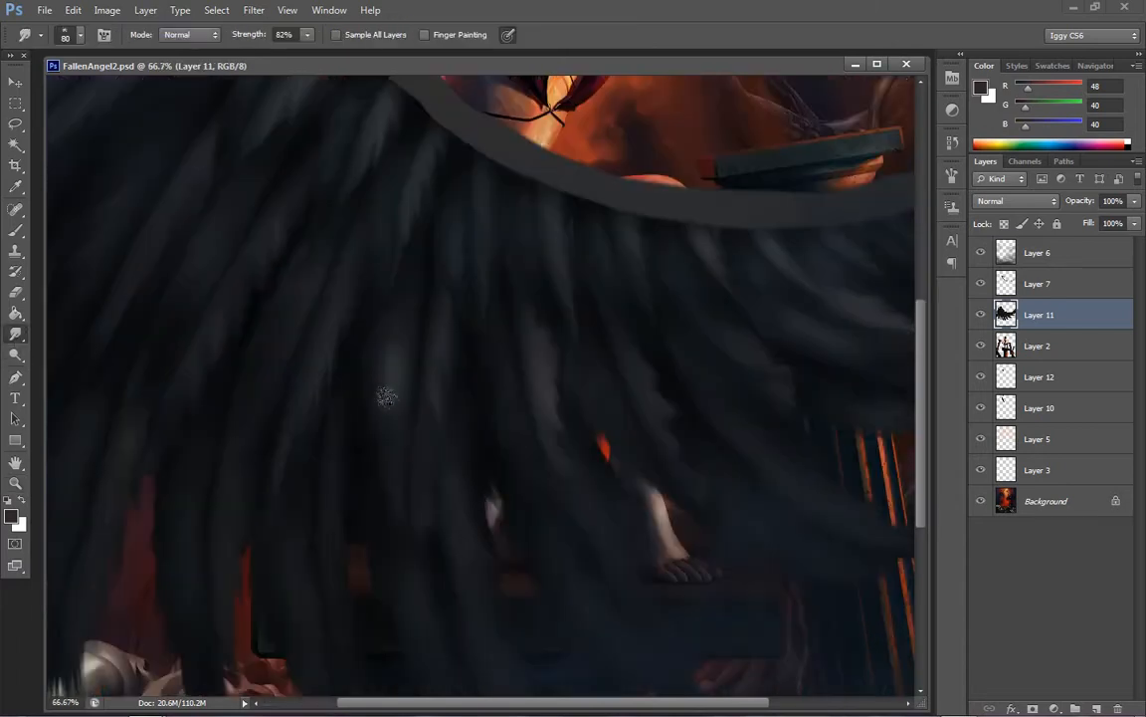
{"action": "key", "text": "["}
{"action": "mouse_move", "coordinate": [391, 400]}
{"action": "left_mouse_down"}
{"action": "mouse_move", "coordinate": [422, 346]}
{"action": "mouse_move", "coordinate": [373, 386]}
{"action": "left_mouse_up"}
{"action": "left_click_drag", "start_coordinate": [432, 346], "coordinate": [375, 428]}
{"action": "left_click_drag", "start_coordinate": [412, 386], "coordinate": [427, 360]}
Try the Smudge tool in Darken mode on the middle feather's highlight and check the whole wing
{"action": "left_click", "coordinate": [212, 34]}
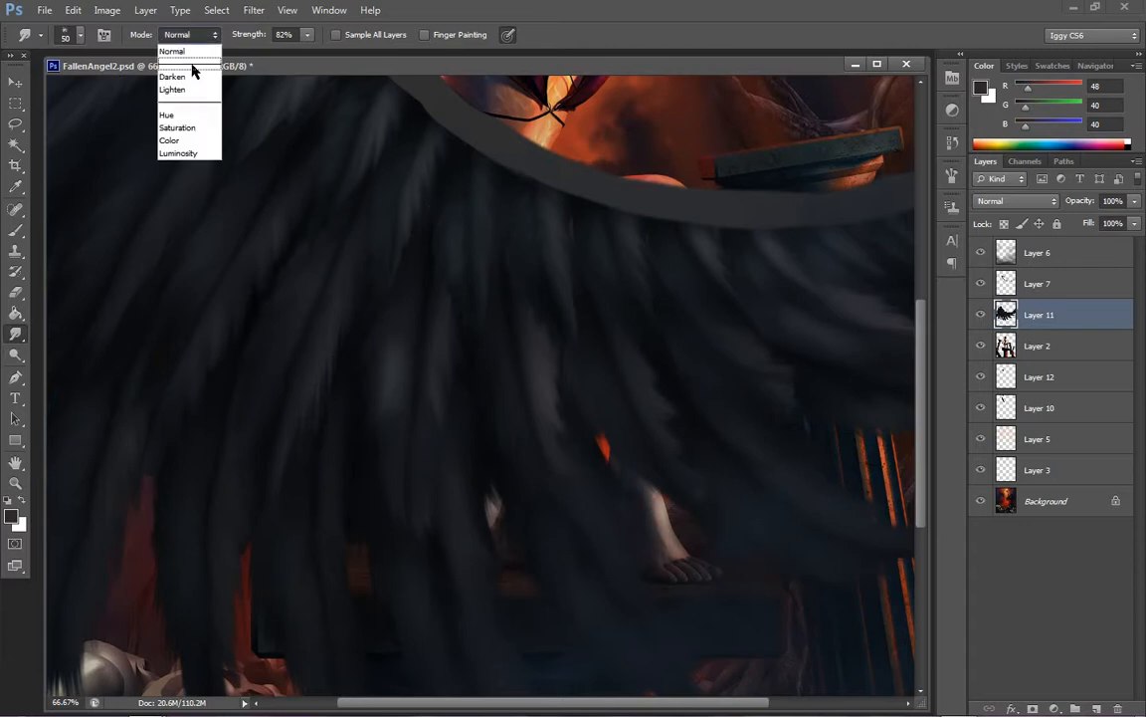
{"action": "left_click", "coordinate": [182, 63]}
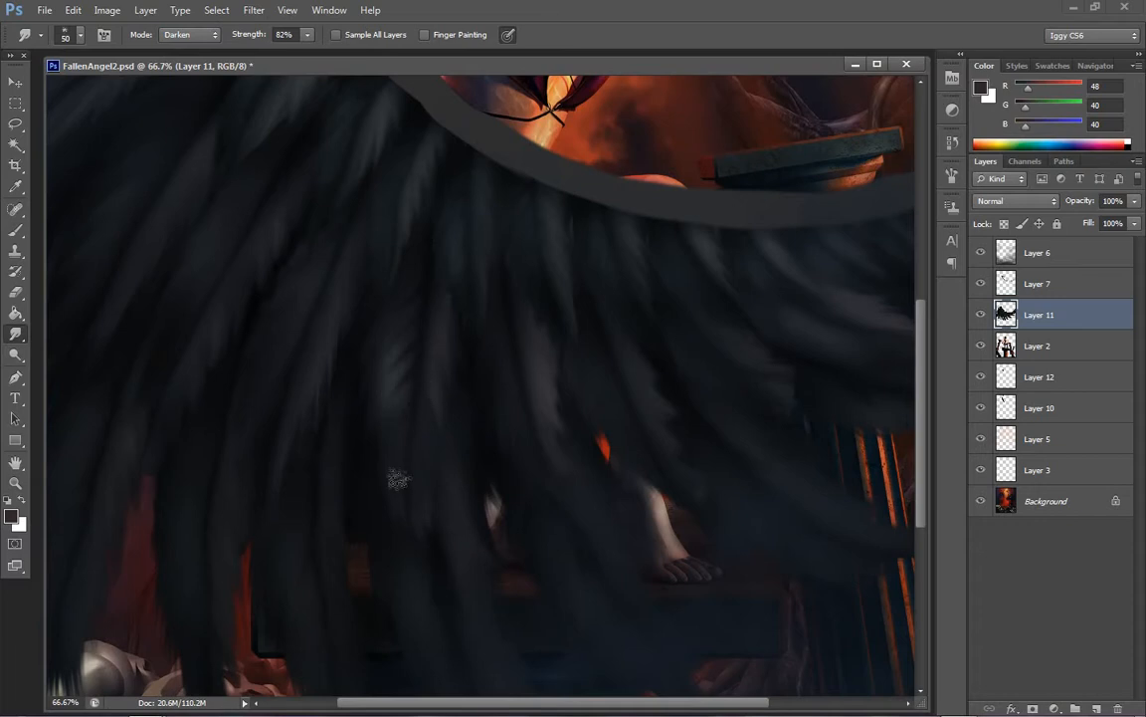
{"action": "left_click", "coordinate": [22, 497]}
{"action": "left_click", "coordinate": [17, 484]}
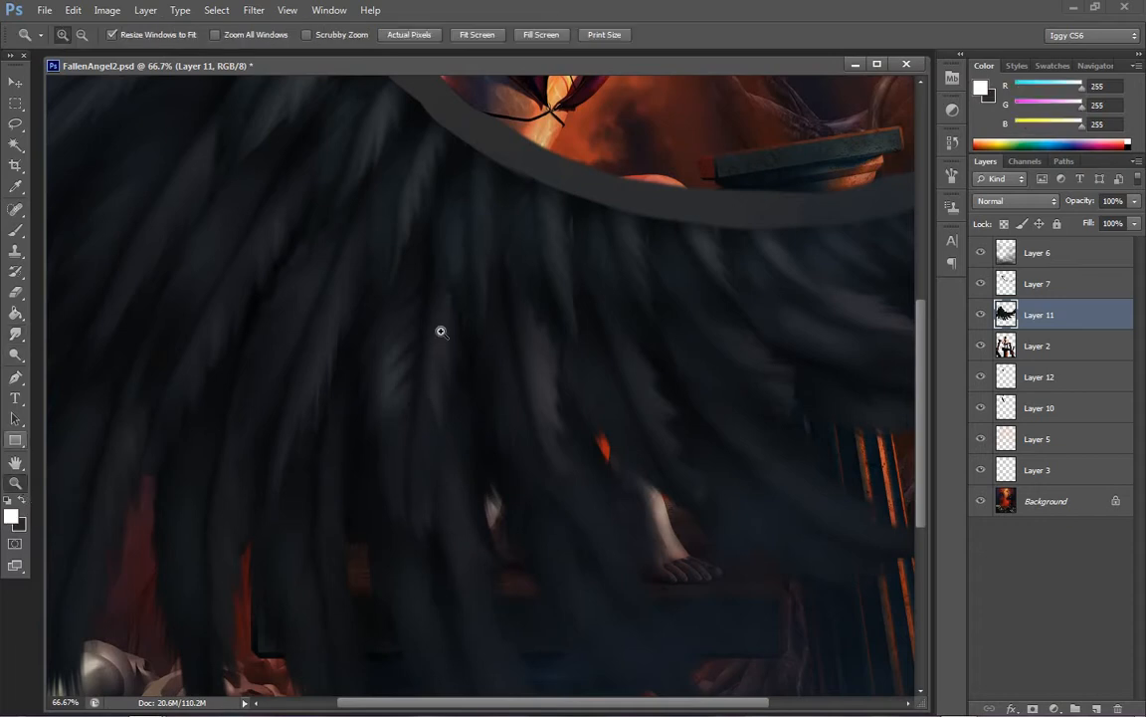
{"action": "right_click", "coordinate": [492, 382]}
{"action": "left_click", "coordinate": [533, 392]}
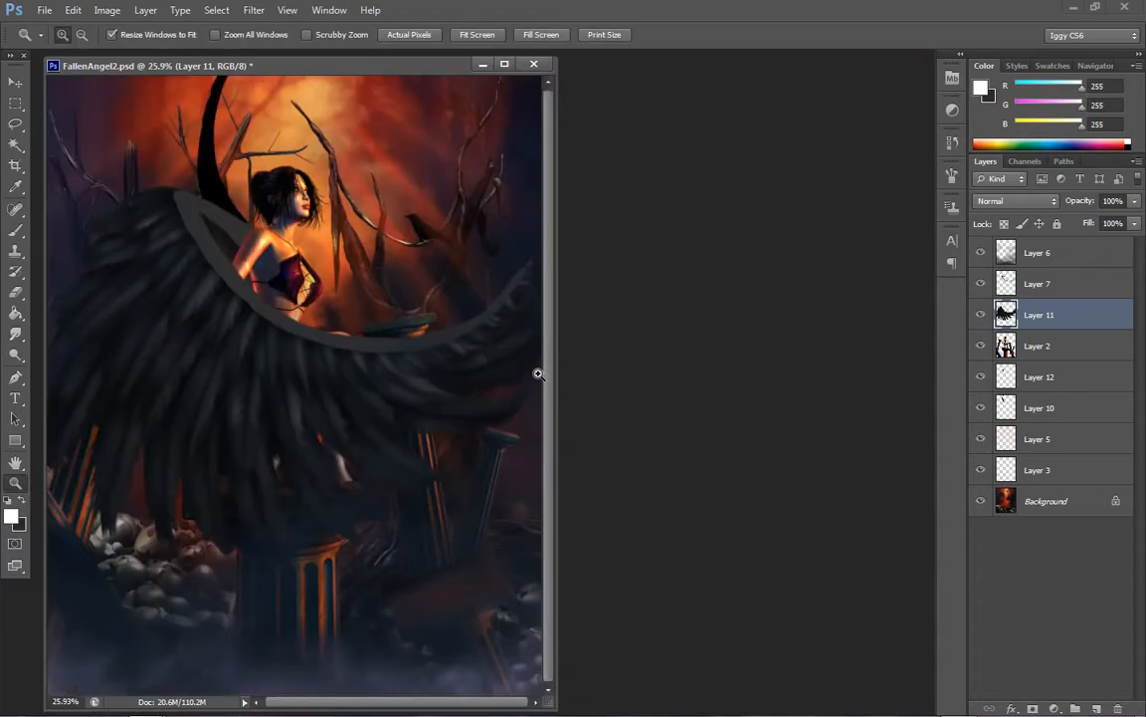
{"action": "left_click", "coordinate": [285, 433]}
{"action": "left_click", "coordinate": [433, 317]}
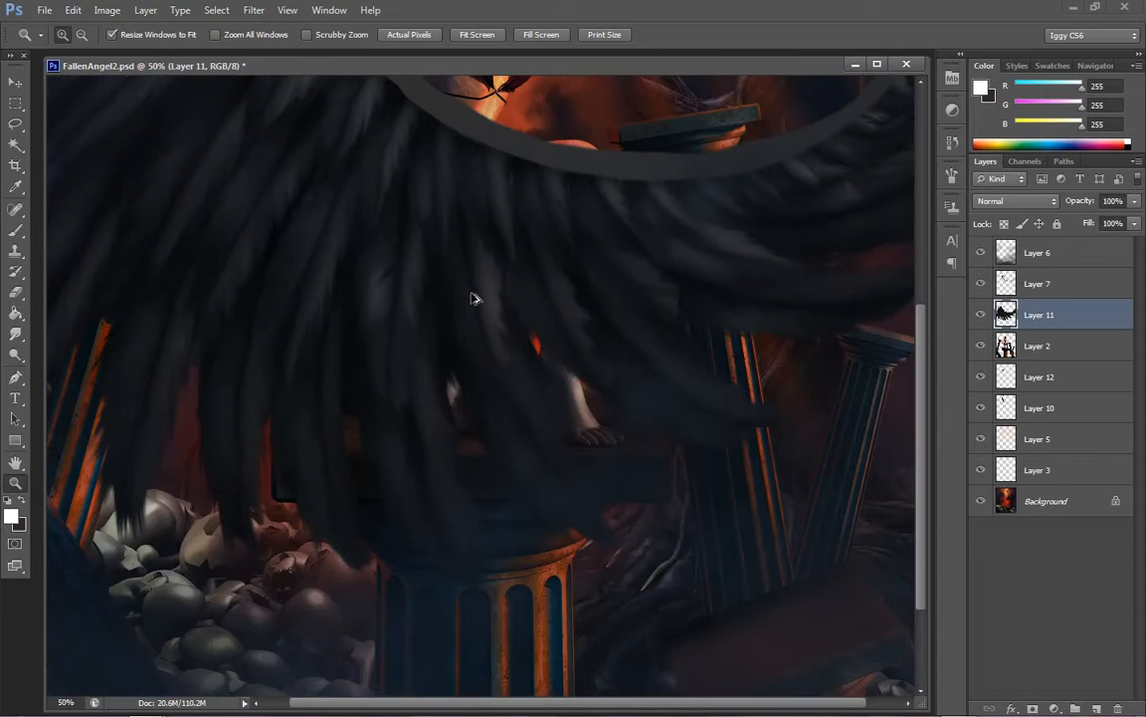
Dodge a soft highlight on the feathers beneath the wing's arm with range Shadows, exposure 19% and brush size 70, undoing the excess strokes
{"action": "left_click", "coordinate": [397, 267]}
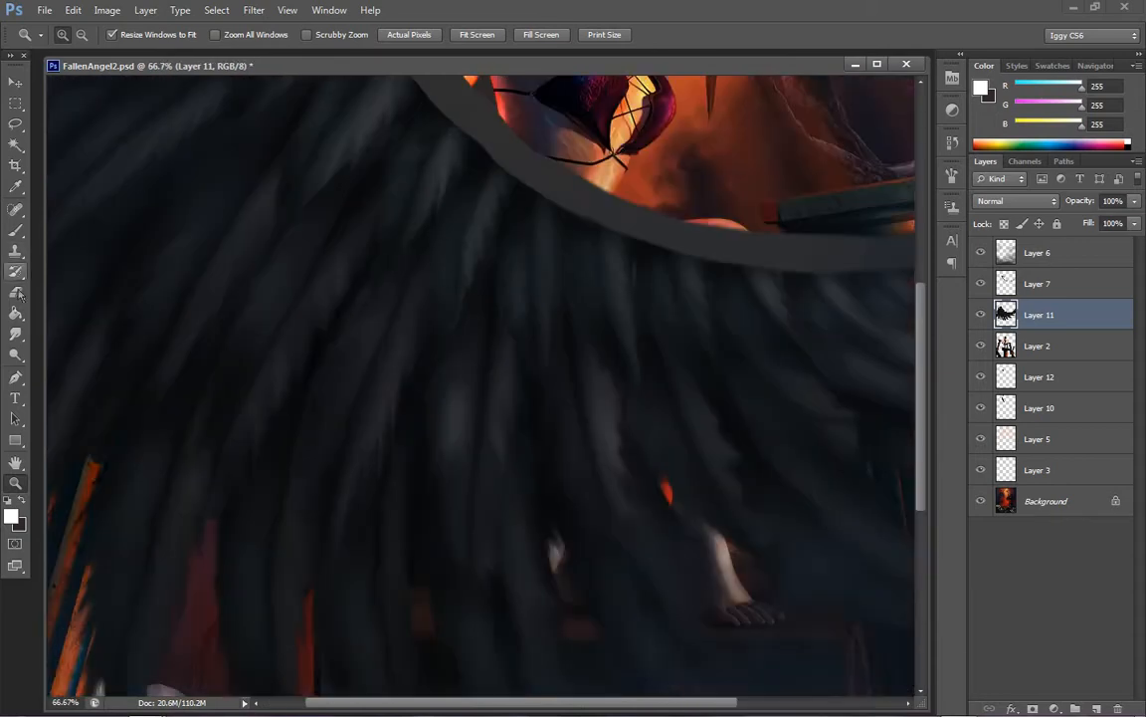
{"action": "left_click", "coordinate": [16, 353]}
{"action": "left_click", "coordinate": [199, 36]}
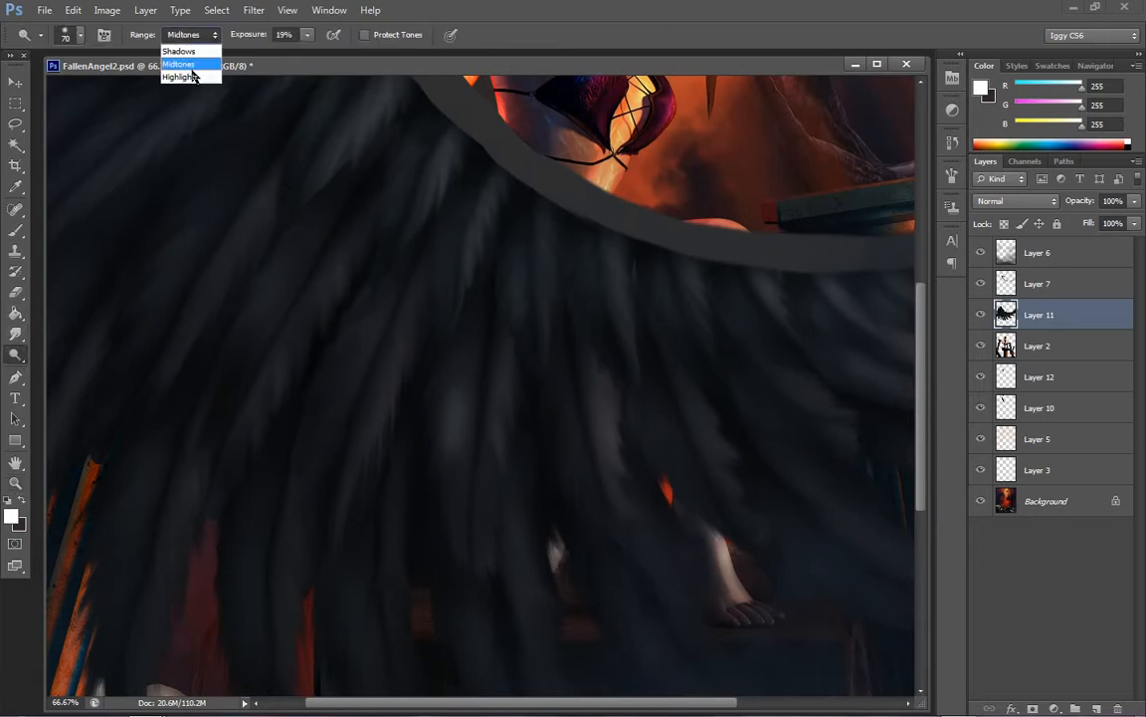
{"action": "left_click", "coordinate": [189, 73]}
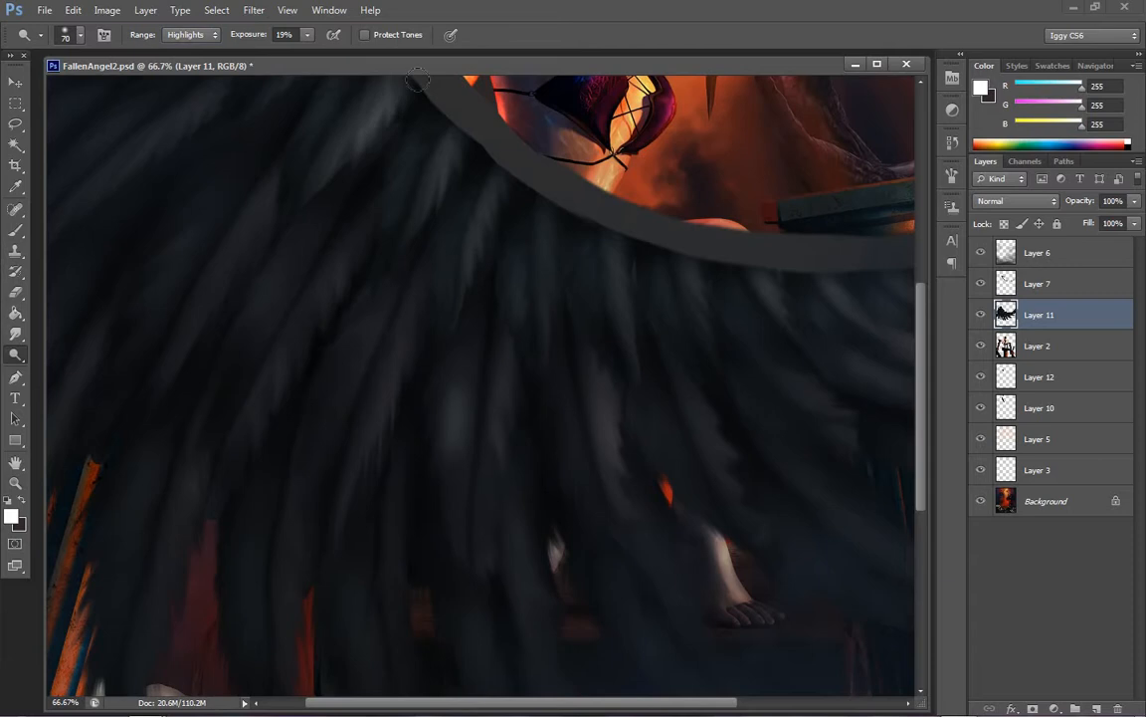
{"action": "left_click", "coordinate": [204, 37]}
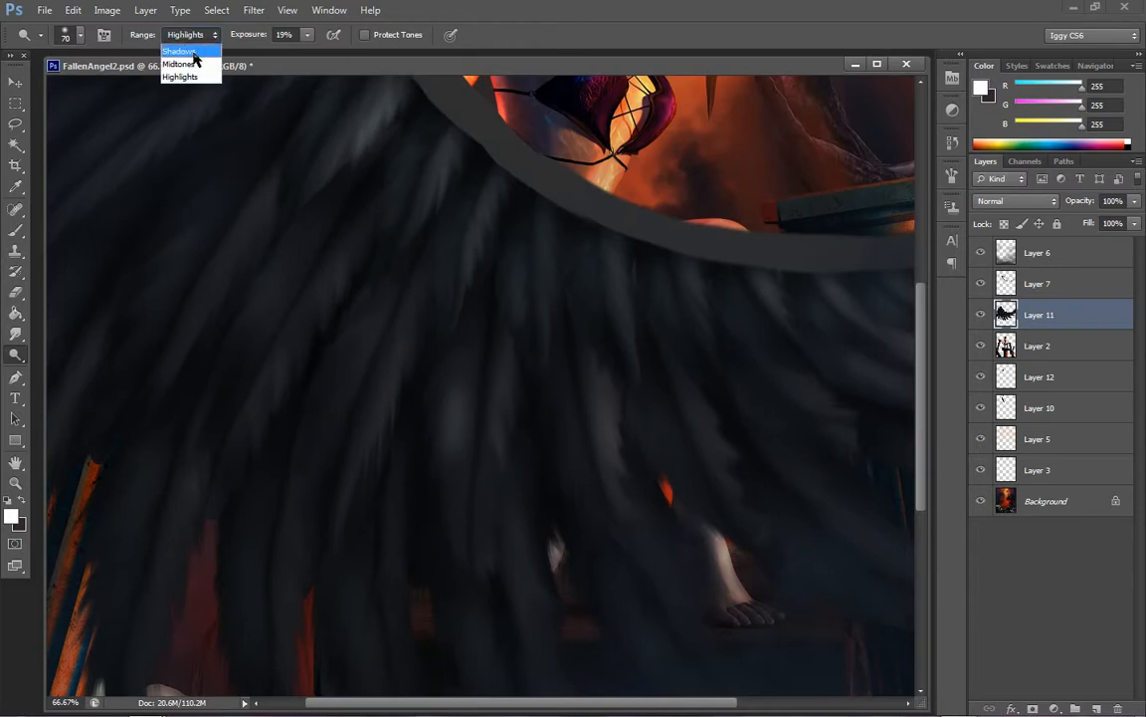
{"action": "left_click", "coordinate": [189, 47]}
{"action": "mouse_move", "coordinate": [401, 106]}
{"action": "left_mouse_down"}
{"action": "mouse_move", "coordinate": [289, 168]}
{"action": "mouse_move", "coordinate": [373, 80]}
{"action": "left_mouse_up"}
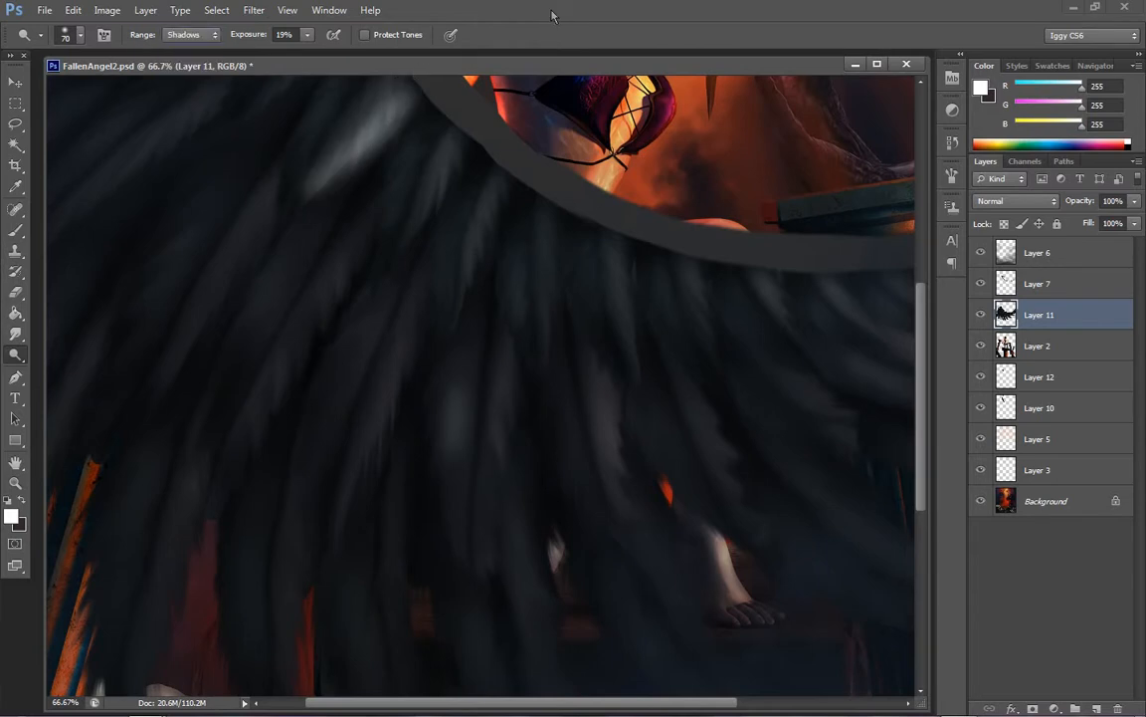
{"action": "key", "text": "ctrl+alt+z"}
{"action": "key", "text": "ctrl+alt+z"}
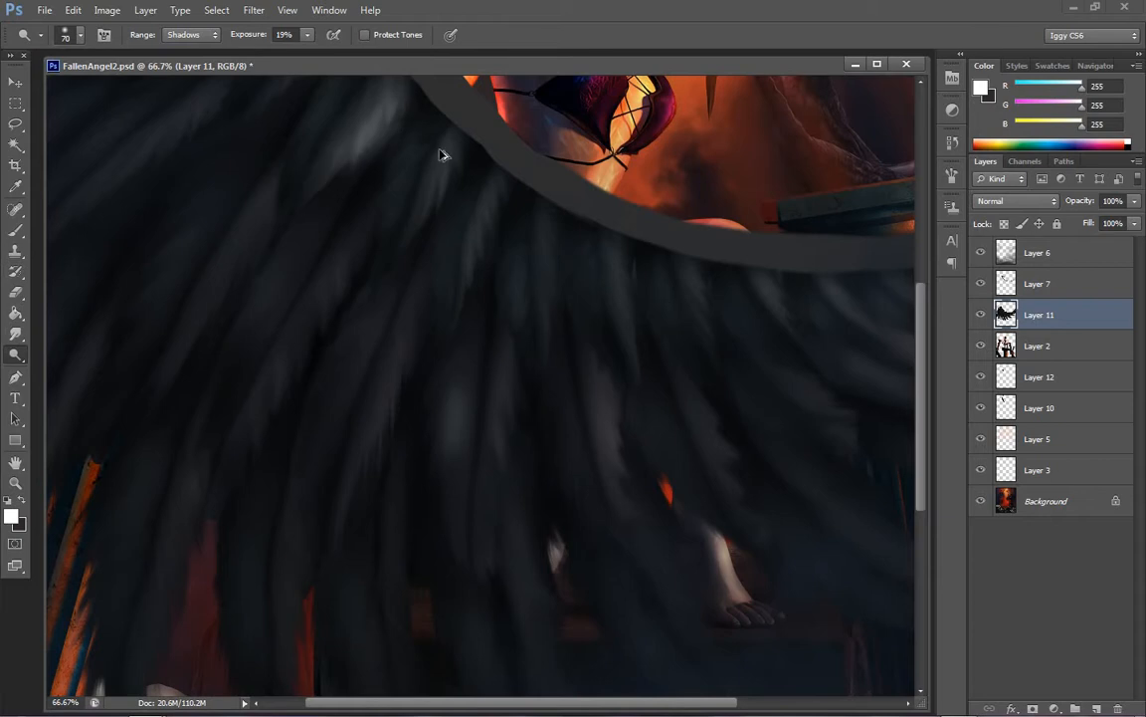
{"action": "mouse_move", "coordinate": [425, 138]}
{"action": "left_mouse_down"}
{"action": "mouse_move", "coordinate": [429, 119]}
{"action": "mouse_move", "coordinate": [434, 265]}
{"action": "mouse_move", "coordinate": [448, 174]}
{"action": "left_mouse_up"}
{"action": "key", "text": "ctrl+alt+z"}
{"action": "key", "text": "ctrl+alt+z"}
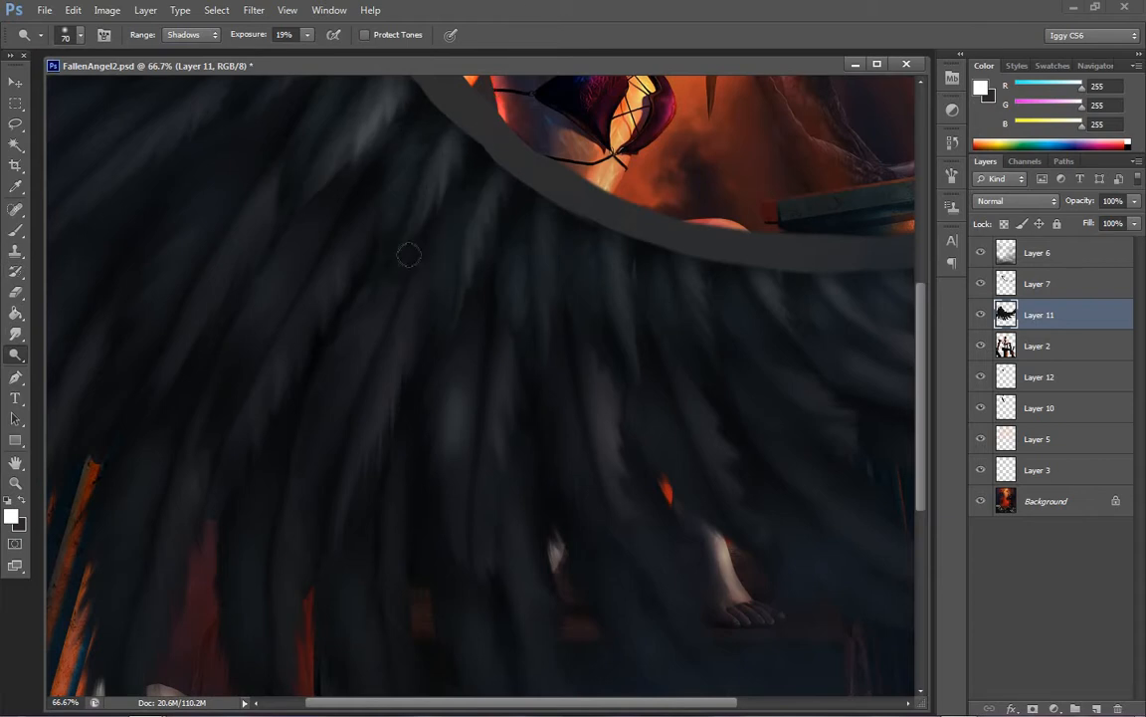
Try dodging the edges of the long lower feathers hanging in front of the plinth, and undo those strokes
{"action": "mouse_move", "coordinate": [287, 575]}
{"action": "left_mouse_down"}
{"action": "mouse_move", "coordinate": [282, 678]}
{"action": "mouse_move", "coordinate": [304, 554]}
{"action": "mouse_move", "coordinate": [291, 633]}
{"action": "left_mouse_up"}
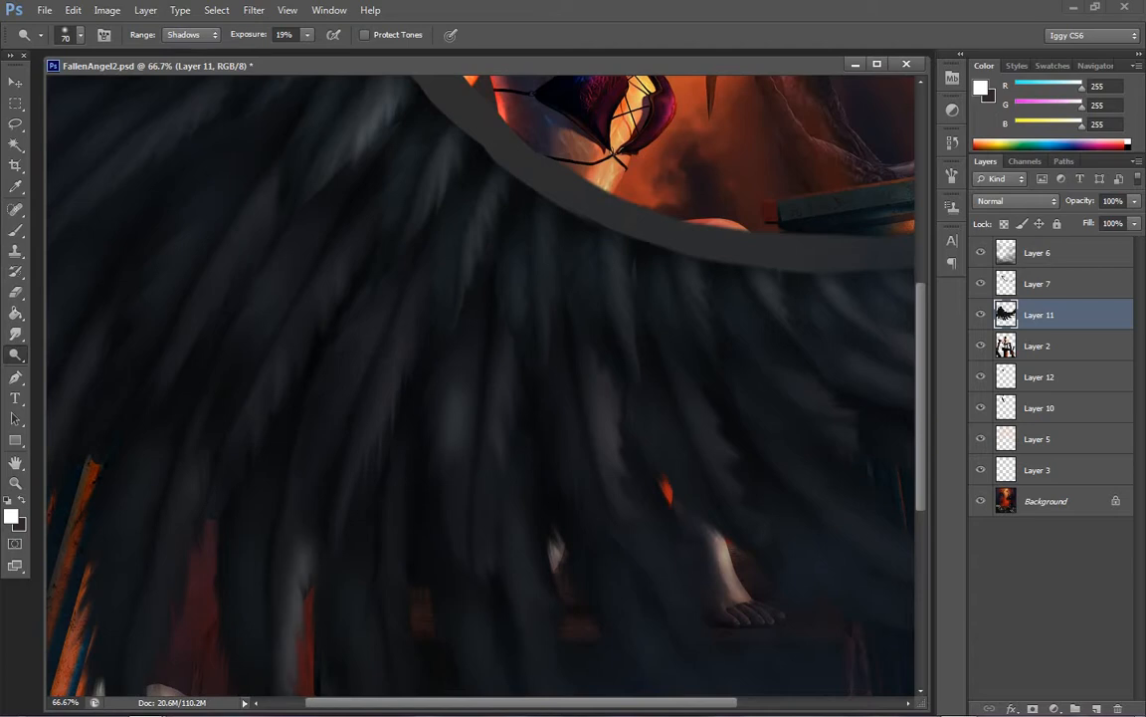
{"action": "scroll", "coordinate": [921, 345], "scroll_direction": "down", "scroll_amount": 3}
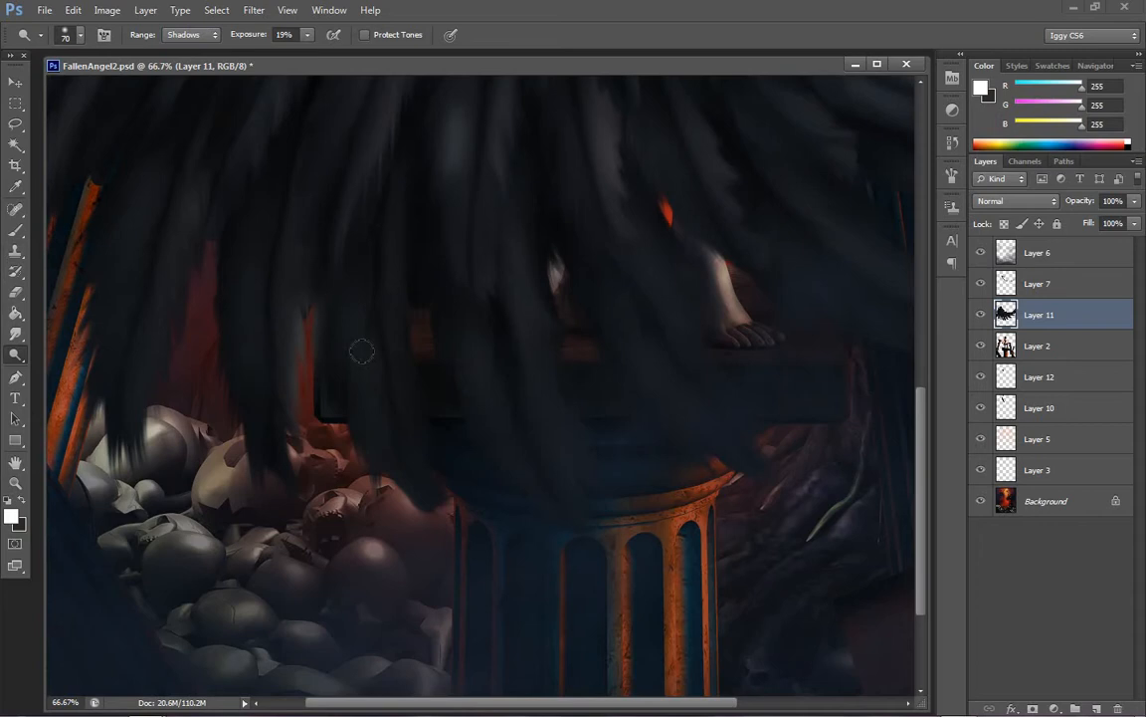
{"action": "mouse_move", "coordinate": [419, 364]}
{"action": "left_mouse_down"}
{"action": "mouse_move", "coordinate": [371, 275]}
{"action": "mouse_move", "coordinate": [384, 362]}
{"action": "mouse_move", "coordinate": [364, 298]}
{"action": "mouse_move", "coordinate": [370, 239]}
{"action": "left_mouse_up"}
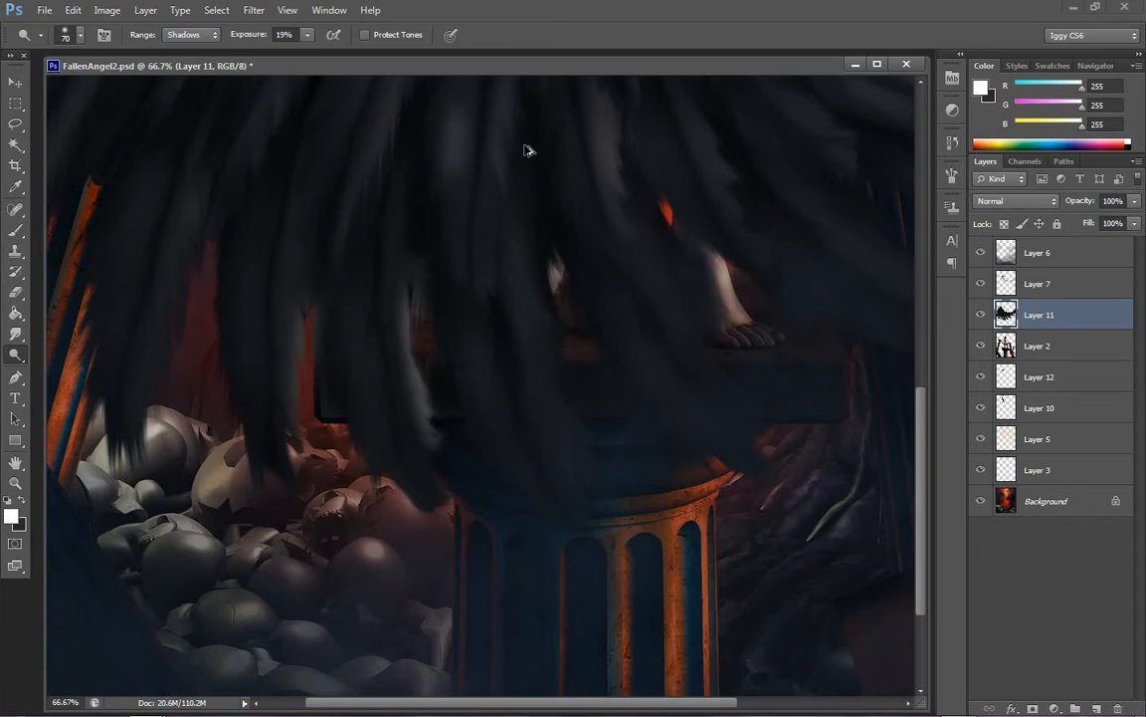
{"action": "key", "text": "ctrl+alt+z"}
{"action": "key", "text": "ctrl+alt+z"}
{"action": "key", "text": "ctrl+alt+z"}
{"action": "key", "text": "ctrl+alt+z"}
{"action": "key", "text": "ctrl+alt+z"}
{"action": "key", "text": "ctrl+alt+z"}
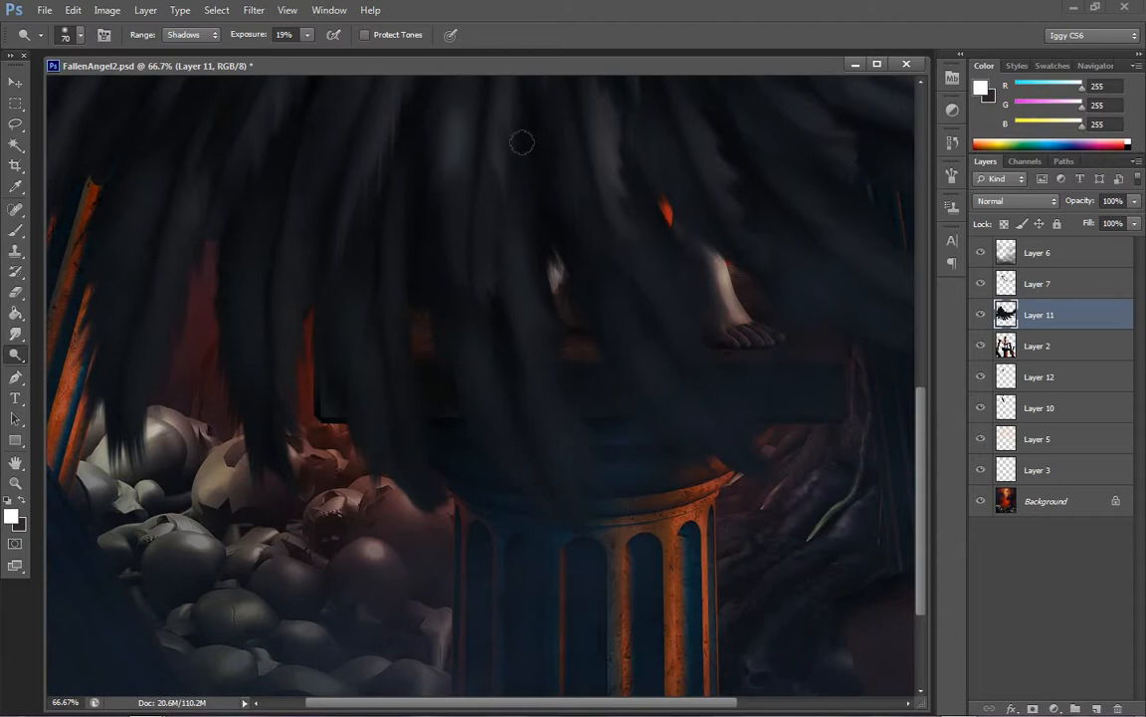
Dodge a Shadows-range highlight along the inner edge of the long feather hanging over the pale skulls
{"action": "mouse_move", "coordinate": [196, 228]}
{"action": "left_mouse_down"}
{"action": "mouse_move", "coordinate": [174, 350]}
{"action": "mouse_move", "coordinate": [201, 244]}
{"action": "mouse_move", "coordinate": [149, 438]}
{"action": "left_mouse_up"}
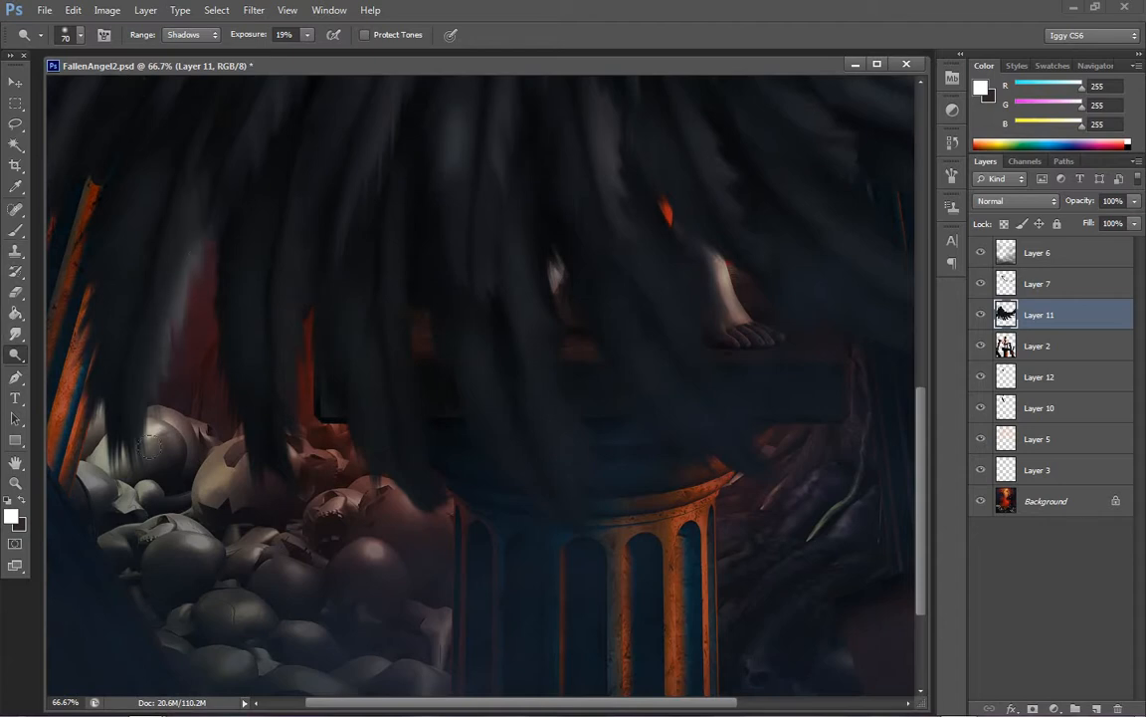
{"action": "left_click", "coordinate": [16, 484]}
{"action": "right_click", "coordinate": [344, 266]}
{"action": "left_click", "coordinate": [378, 277]}
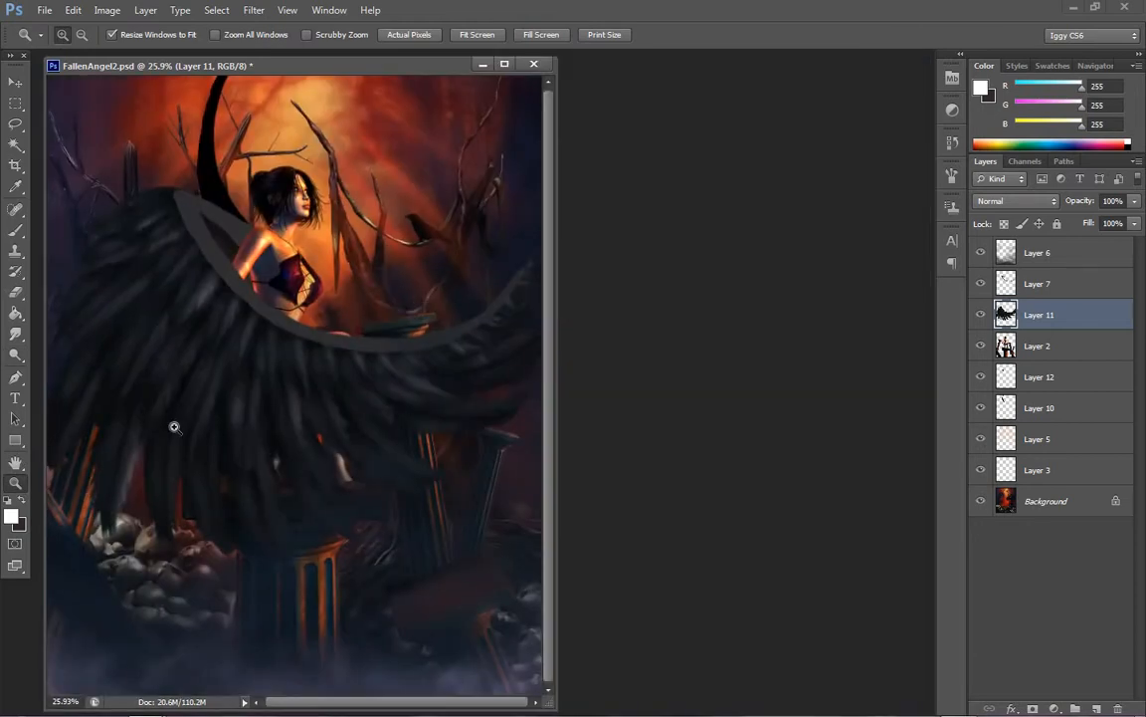
Dodge the outermost feathers beside the broken orange-lit columns with brush size 125 and check the whole wing
{"action": "left_click", "coordinate": [134, 442]}
{"action": "left_click", "coordinate": [204, 413]}
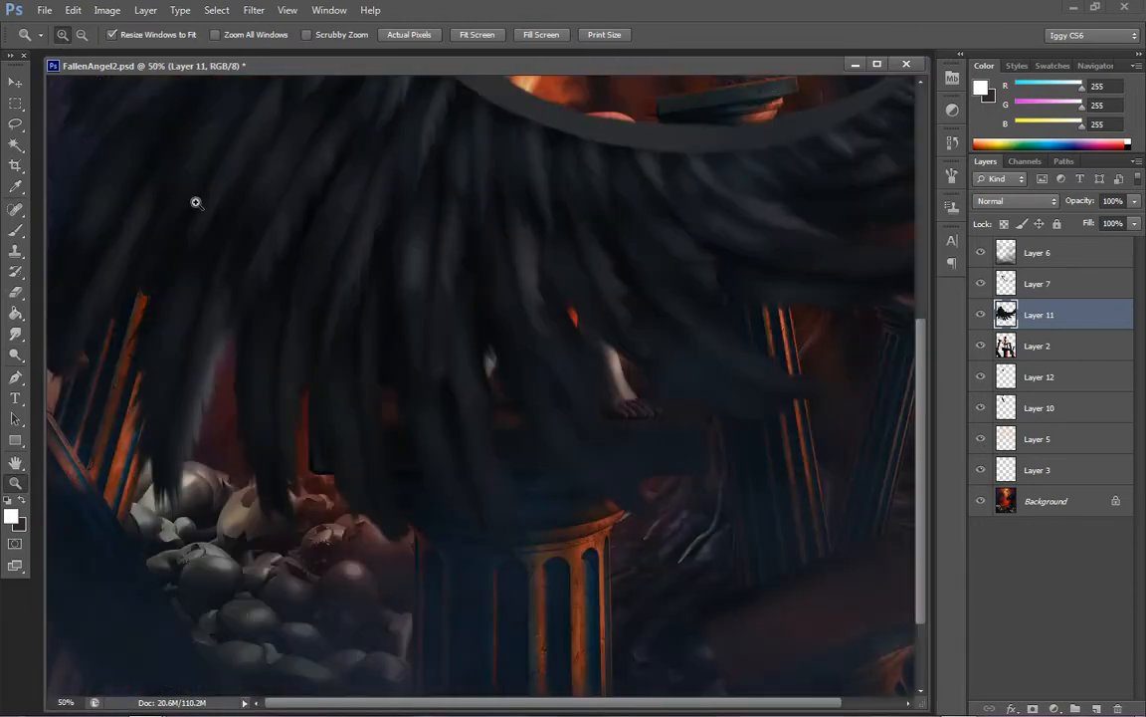
{"action": "left_click", "coordinate": [15, 354]}
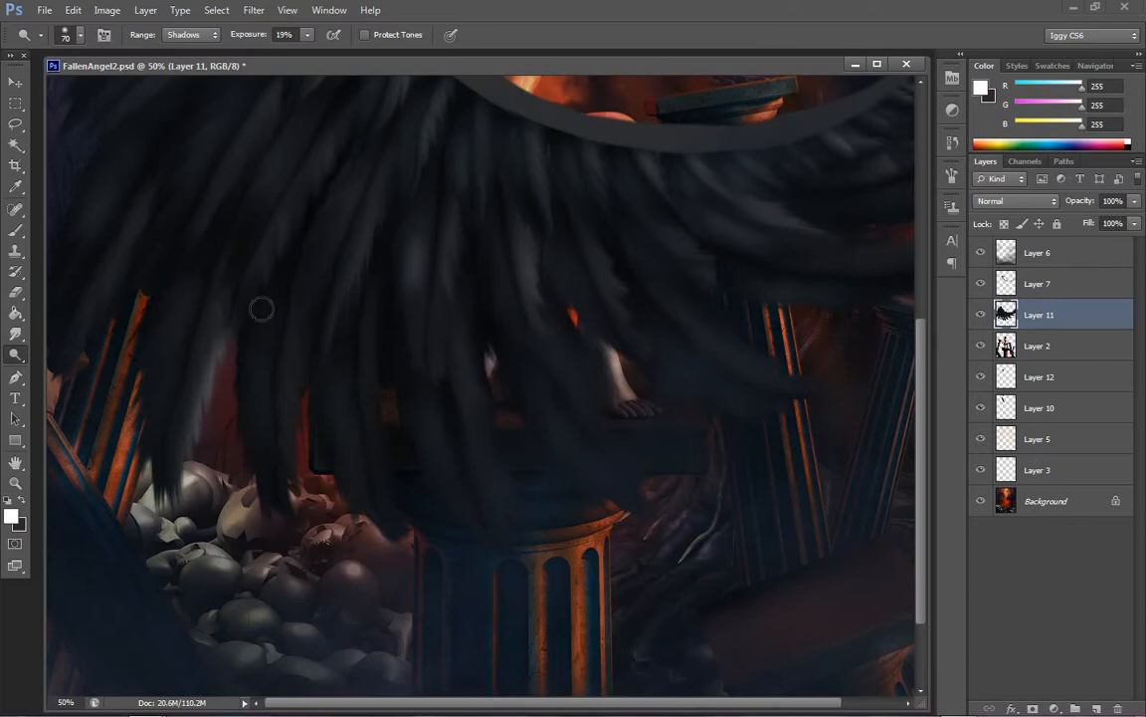
{"action": "key", "text": "bracketleft"}
{"action": "key", "text": "bracketleft"}
{"action": "key", "text": "bracketleft"}
{"action": "left_click_drag", "start_coordinate": [125, 269], "coordinate": [62, 380]}
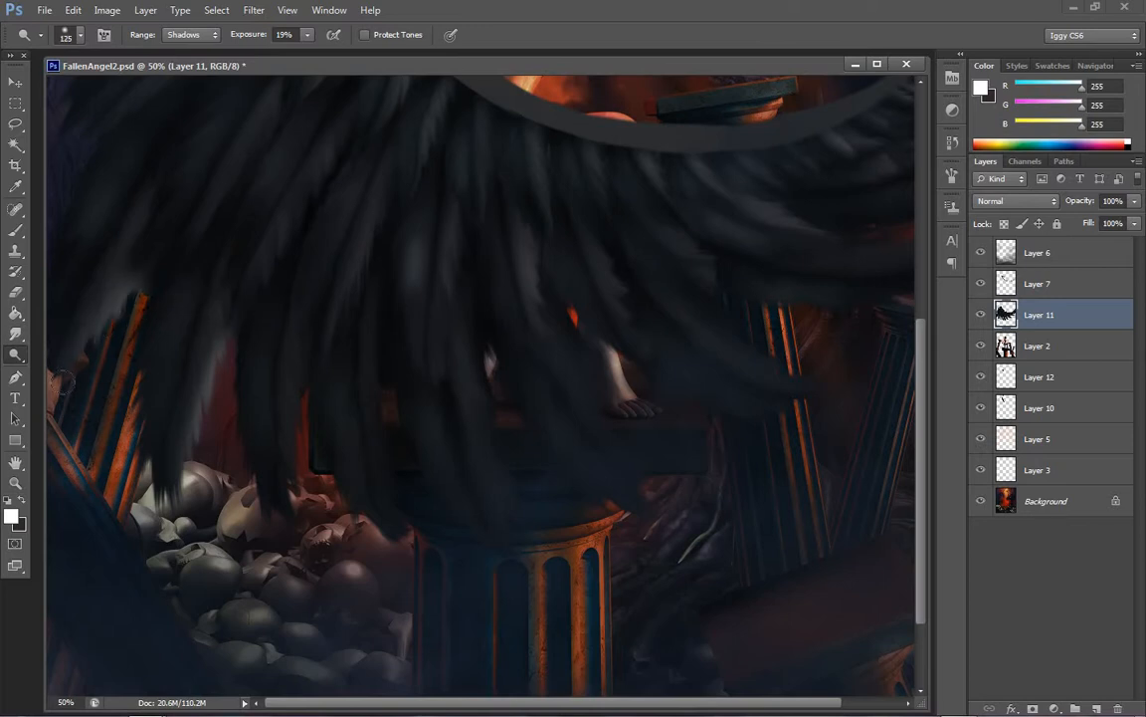
{"action": "left_click", "coordinate": [15, 482]}
{"action": "right_click", "coordinate": [453, 413]}
{"action": "left_click", "coordinate": [486, 425]}
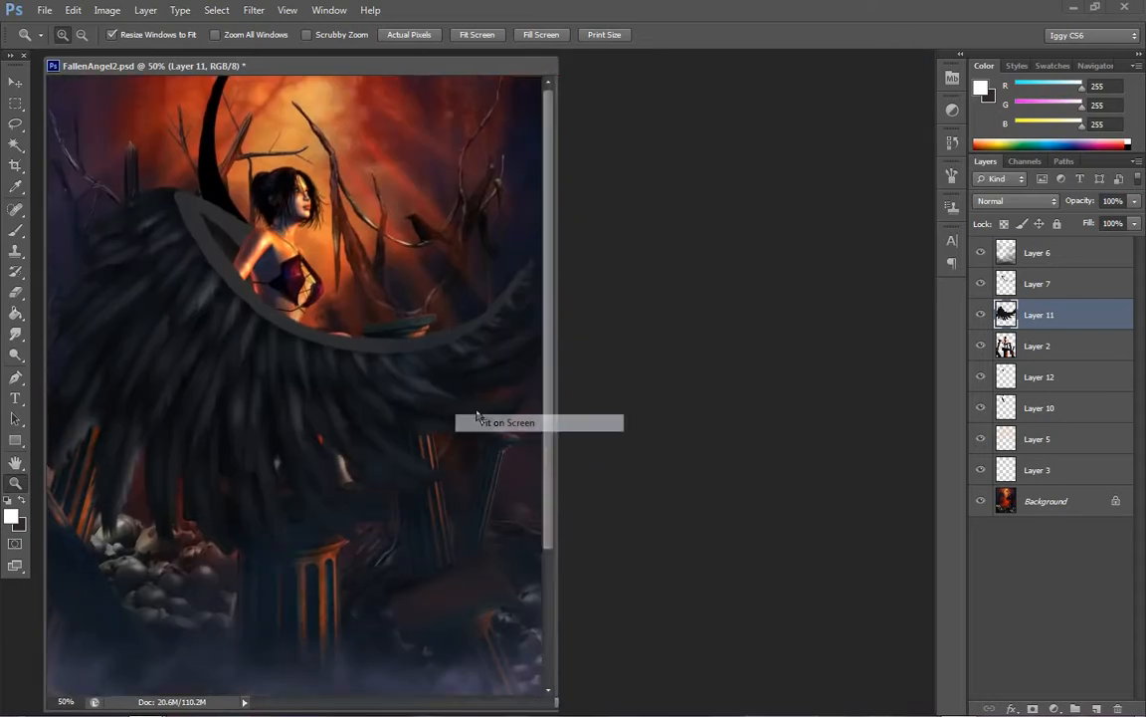
Try dodging the inner edge of the long feather above the skulls, reducing the brush to 70, and undo back past the feather-layer merges
{"action": "left_click", "coordinate": [328, 417]}
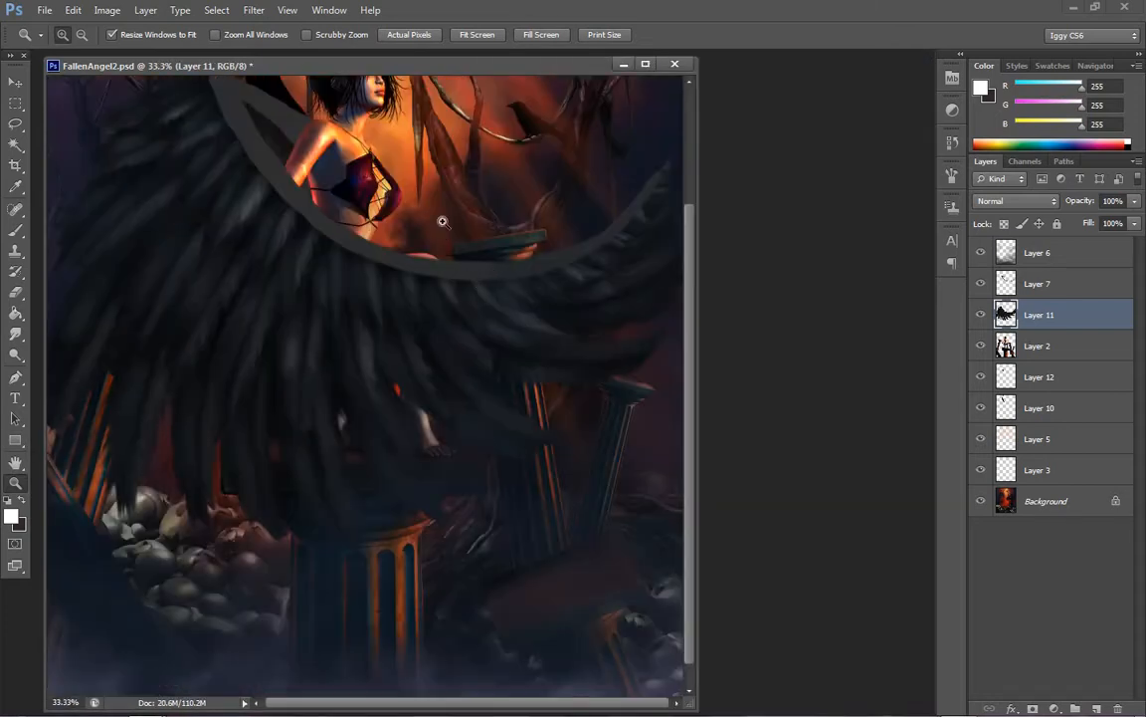
{"action": "left_click", "coordinate": [15, 355]}
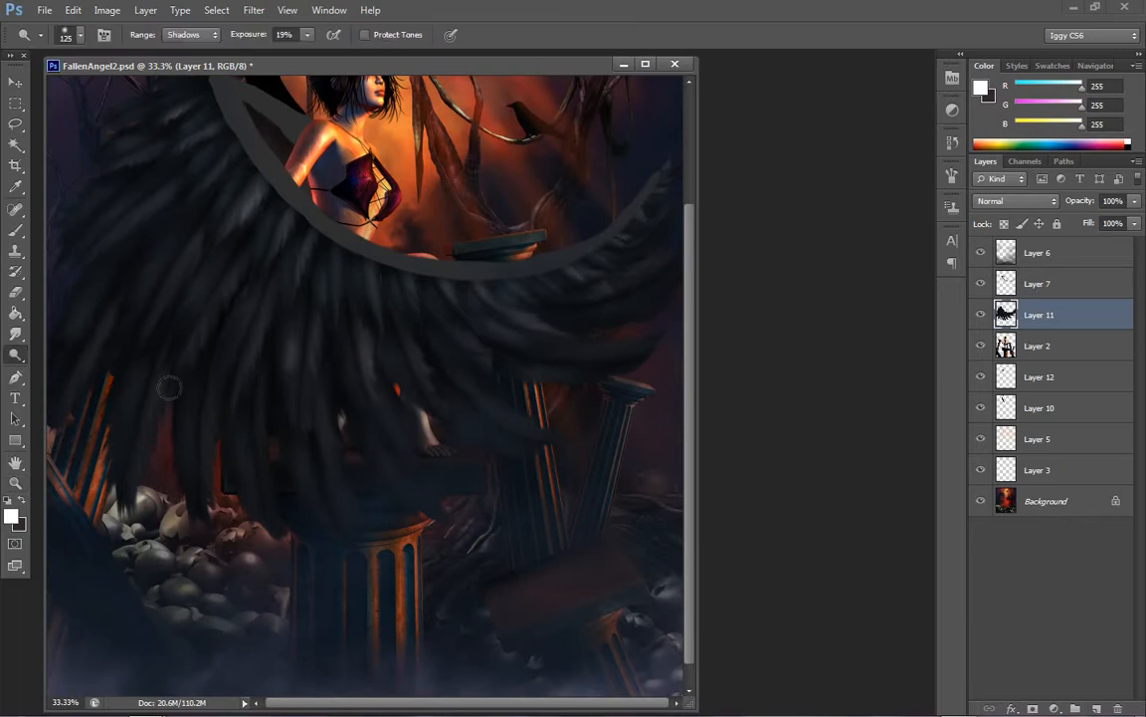
{"action": "left_click_drag", "start_coordinate": [165, 393], "coordinate": [142, 484]}
{"action": "left_click_drag", "start_coordinate": [152, 442], "coordinate": [138, 487]}
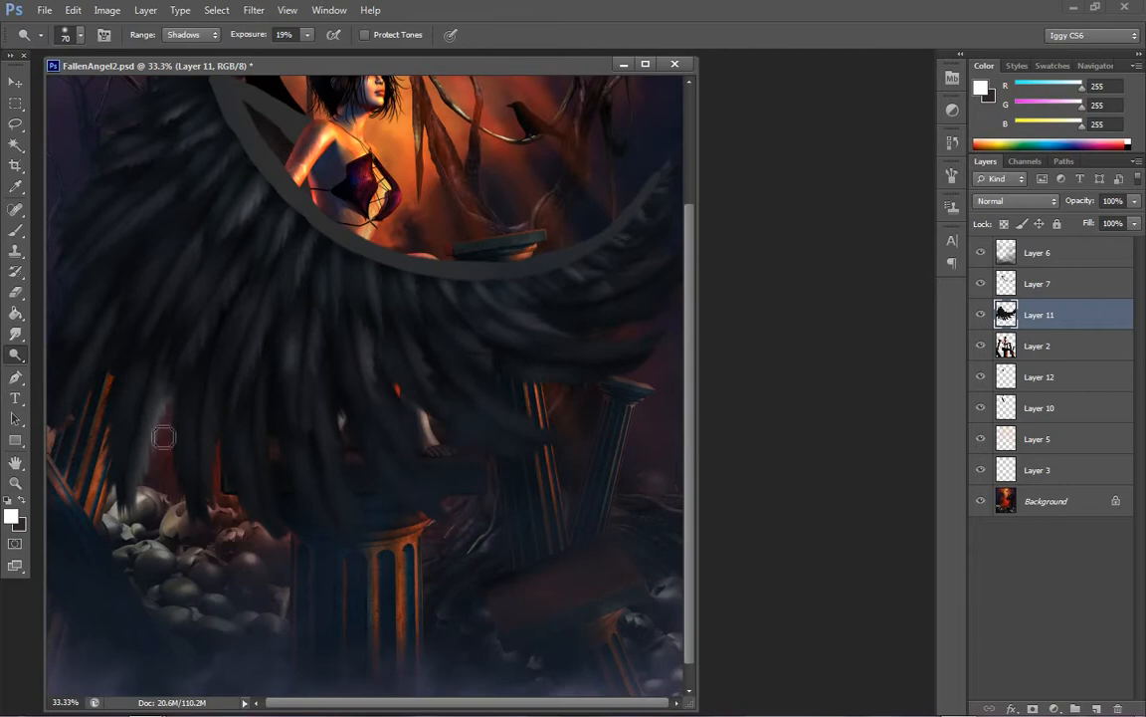
{"action": "key", "text": "bracketleft"}
{"action": "key", "text": "bracketleft"}
{"action": "key", "text": "bracketleft"}
{"action": "key", "text": "bracketleft"}
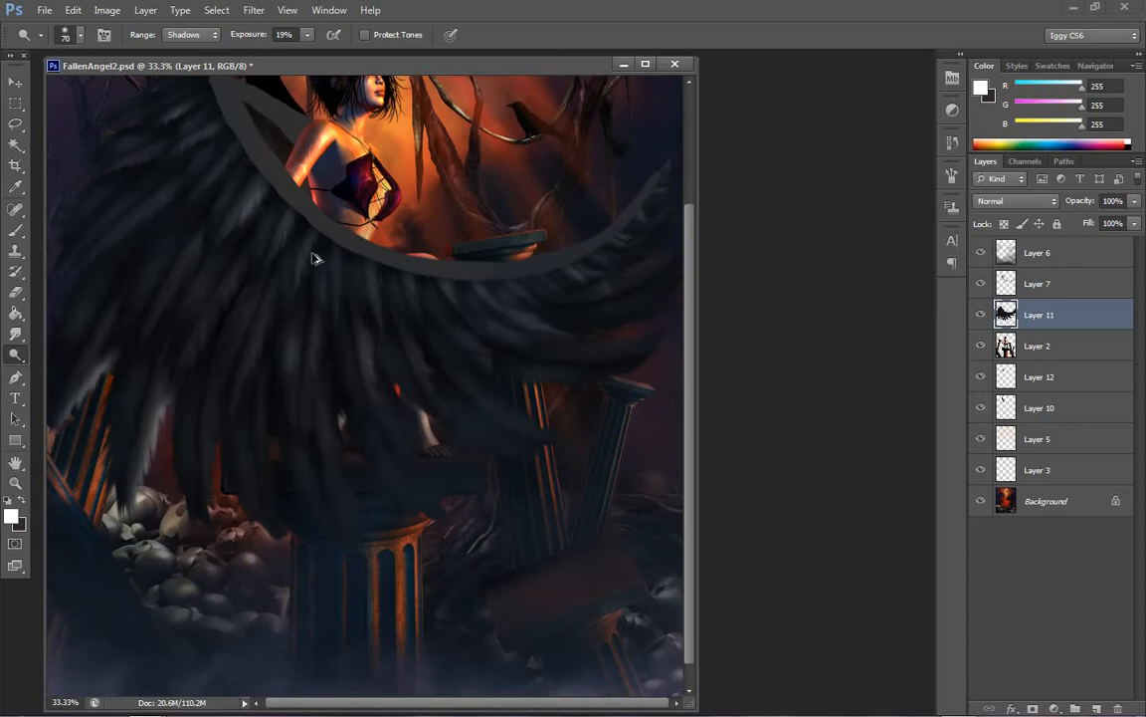
{"action": "key", "text": "ctrl+alt+z"}
{"action": "key", "text": "ctrl+alt+z"}
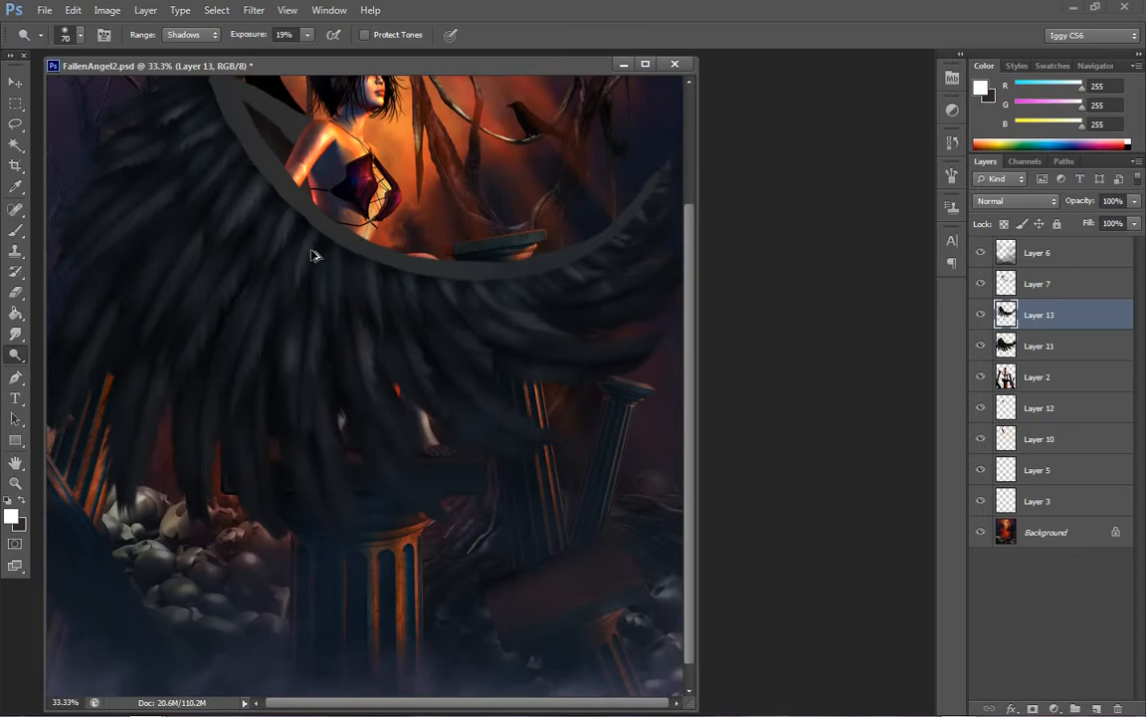
Dodge the edges of the two long feathers hanging over the skulls on Layer 11 with range Shadows and brush size 70
{"action": "left_click", "coordinate": [1026, 386]}
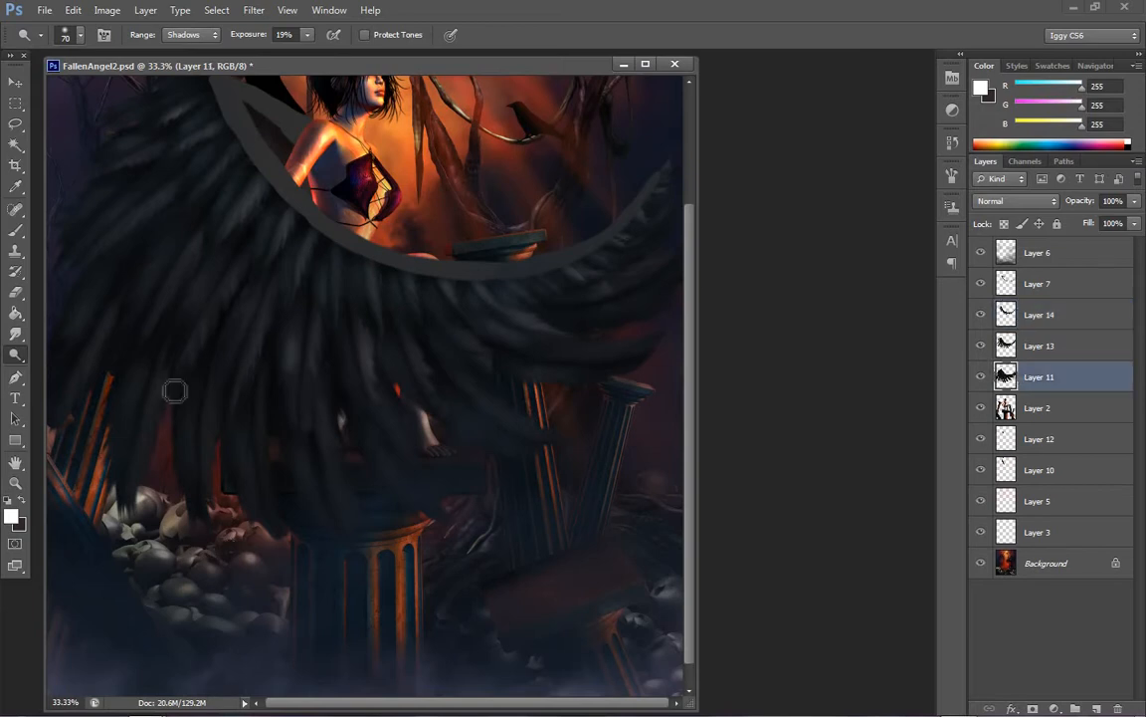
{"action": "left_click_drag", "start_coordinate": [182, 371], "coordinate": [136, 496]}
{"action": "left_click_drag", "start_coordinate": [181, 343], "coordinate": [176, 402]}
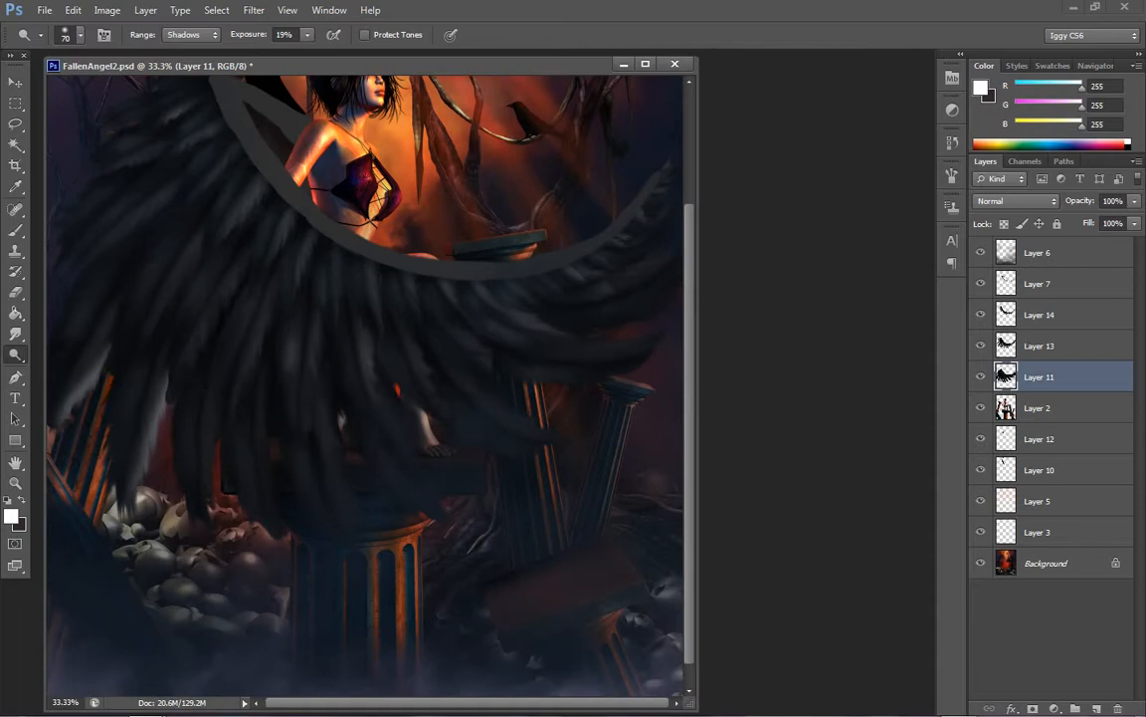
{"action": "left_click_drag", "start_coordinate": [224, 428], "coordinate": [215, 516]}
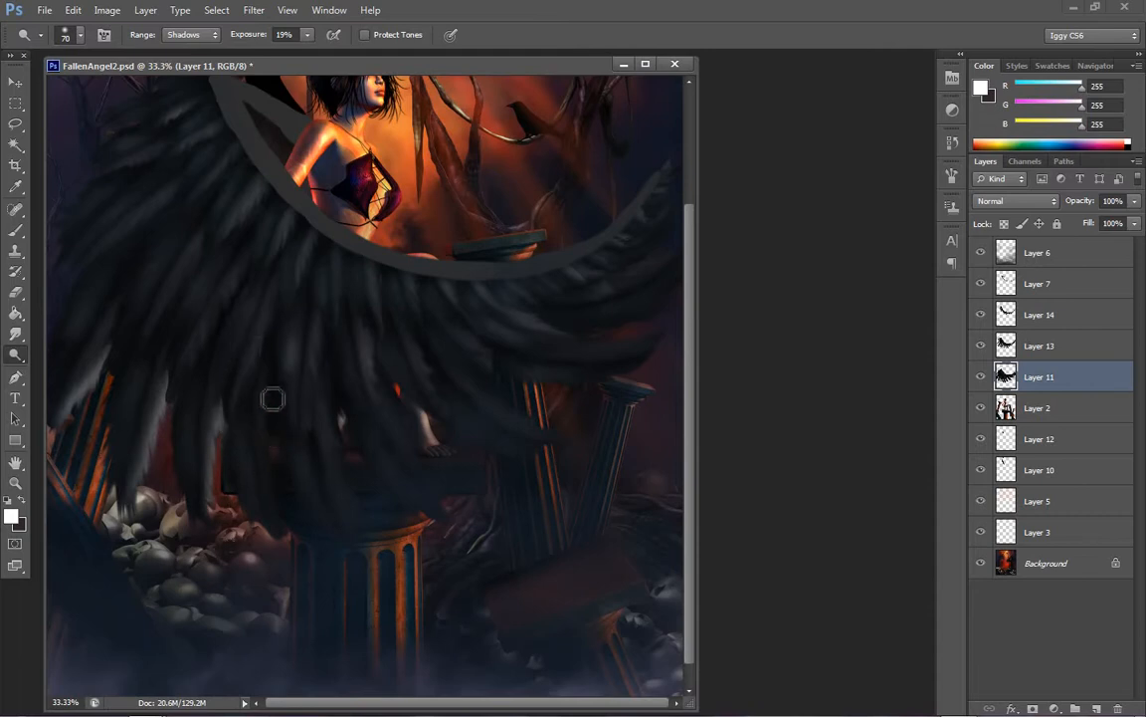
Dodge the long Layer 11 feathers hanging in front of the plinth, undoing one stroke and repainting it
{"action": "left_click_drag", "start_coordinate": [273, 398], "coordinate": [283, 492]}
{"action": "left_click_drag", "start_coordinate": [273, 424], "coordinate": [292, 519]}
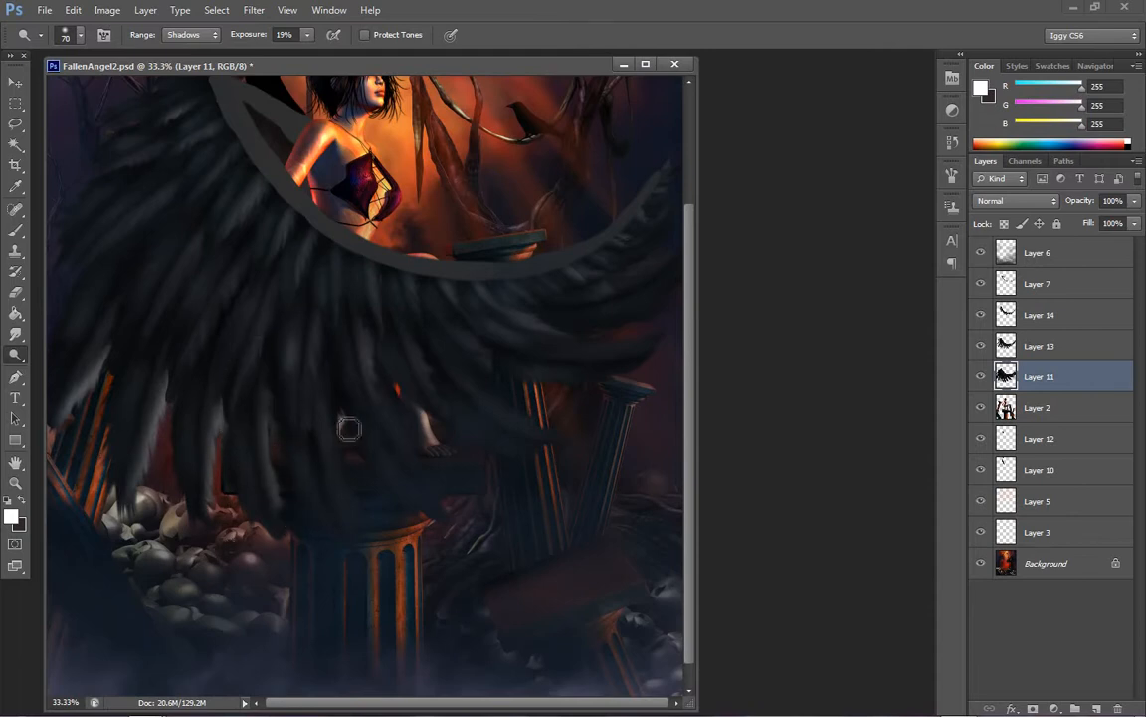
{"action": "mouse_move", "coordinate": [338, 426]}
{"action": "left_mouse_down"}
{"action": "mouse_move", "coordinate": [374, 526]}
{"action": "mouse_move", "coordinate": [344, 456]}
{"action": "left_mouse_up"}
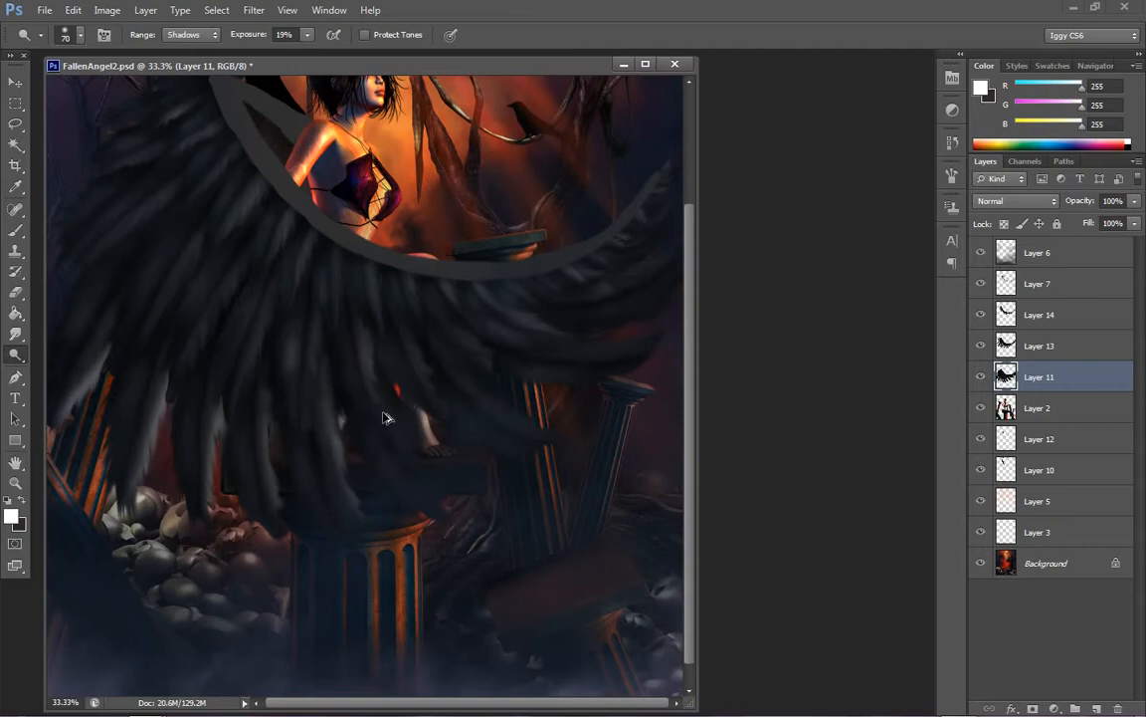
{"action": "key", "text": "ctrl+z"}
{"action": "mouse_move", "coordinate": [343, 456]}
{"action": "left_mouse_down"}
{"action": "mouse_move", "coordinate": [381, 544]}
{"action": "mouse_move", "coordinate": [351, 478]}
{"action": "left_mouse_up"}
{"action": "left_click_drag", "start_coordinate": [401, 425], "coordinate": [461, 510]}
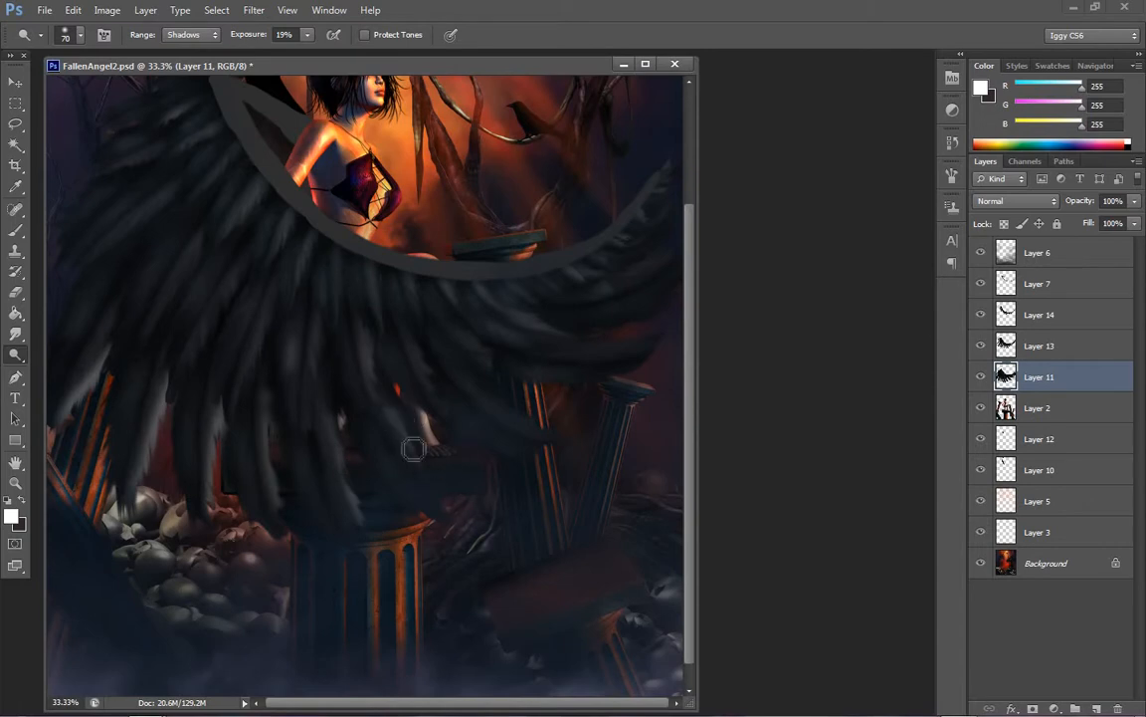
Dodge the Layer 11 feathers beside the foot and the long one crossing the orange-lit column, and check the whole wing
{"action": "left_click_drag", "start_coordinate": [413, 448], "coordinate": [451, 501]}
{"action": "mouse_move", "coordinate": [394, 398]}
{"action": "left_mouse_down"}
{"action": "mouse_move", "coordinate": [463, 510]}
{"action": "mouse_move", "coordinate": [475, 500]}
{"action": "left_mouse_up"}
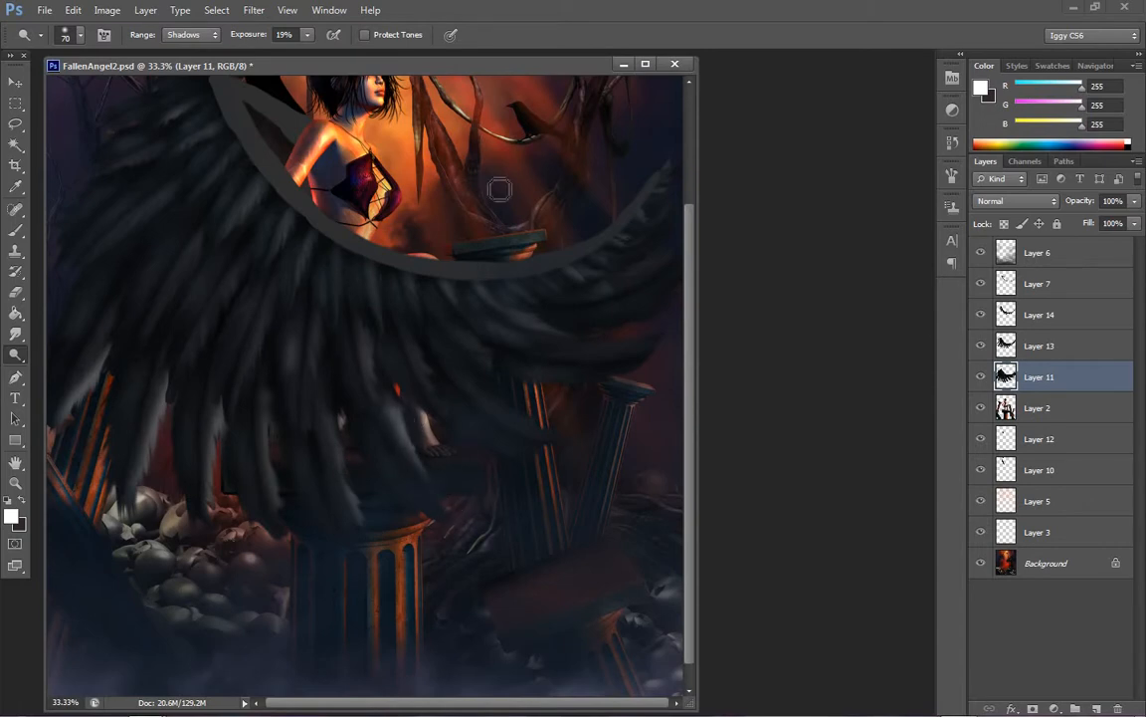
{"action": "mouse_move", "coordinate": [494, 395]}
{"action": "left_mouse_down"}
{"action": "mouse_move", "coordinate": [546, 438]}
{"action": "mouse_move", "coordinate": [557, 425]}
{"action": "mouse_move", "coordinate": [570, 435]}
{"action": "left_mouse_up"}
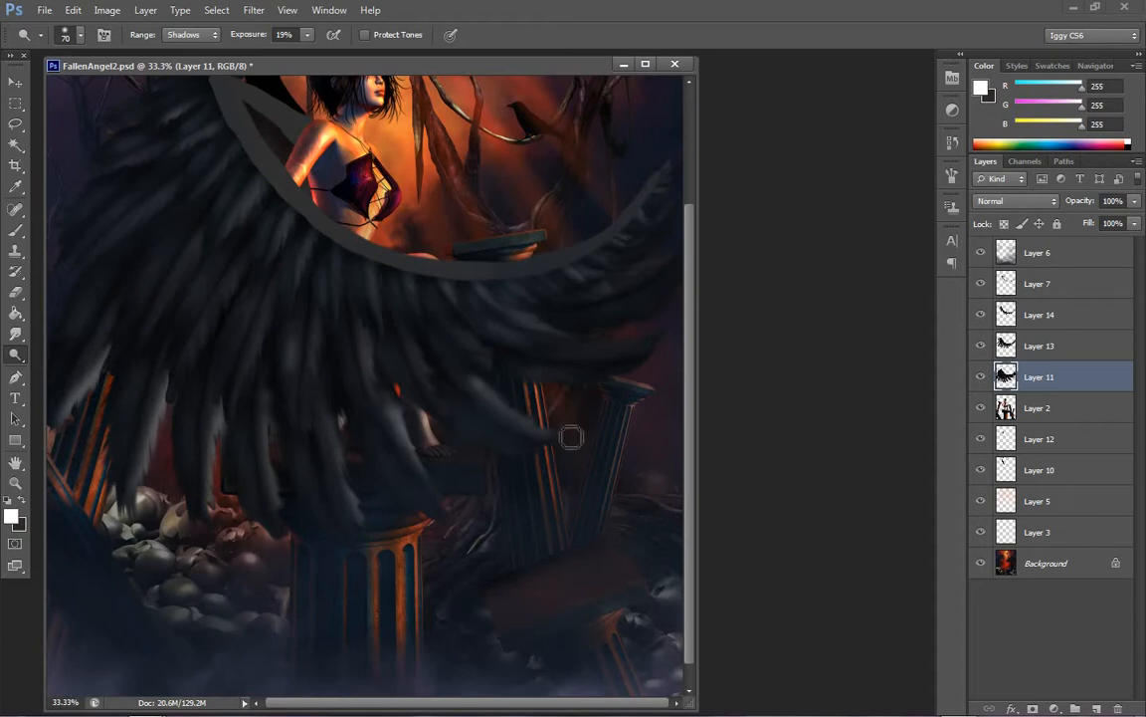
{"action": "key", "text": "z"}
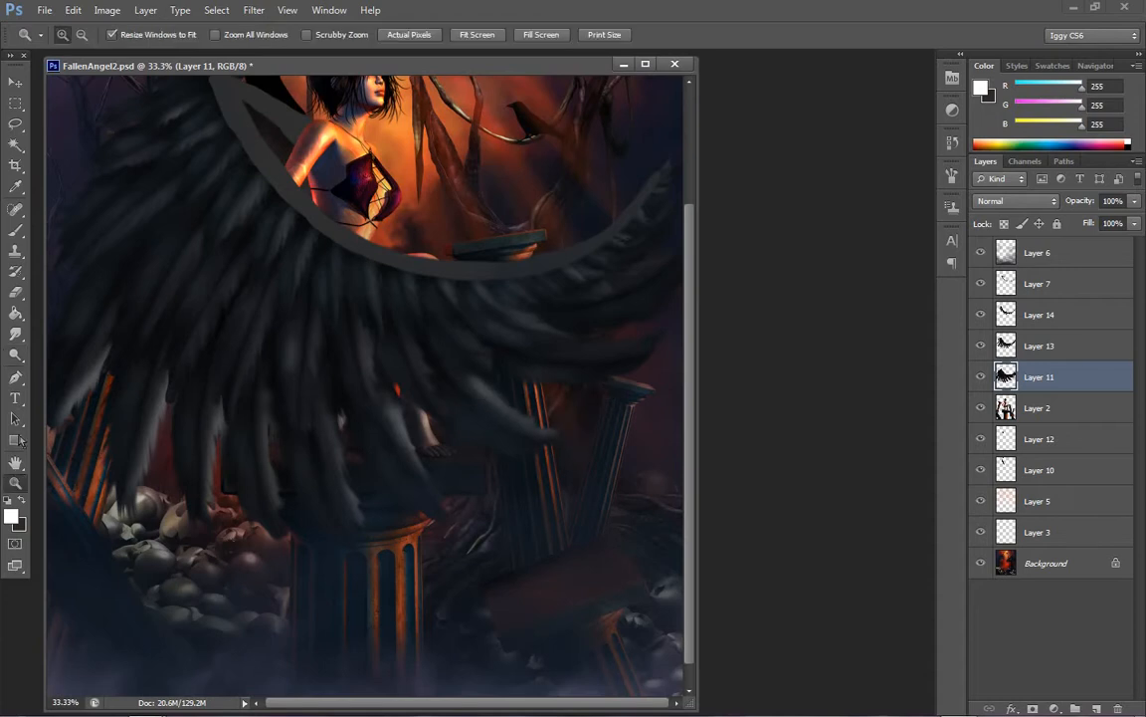
{"action": "right_click", "coordinate": [447, 370]}
{"action": "left_click", "coordinate": [483, 386]}
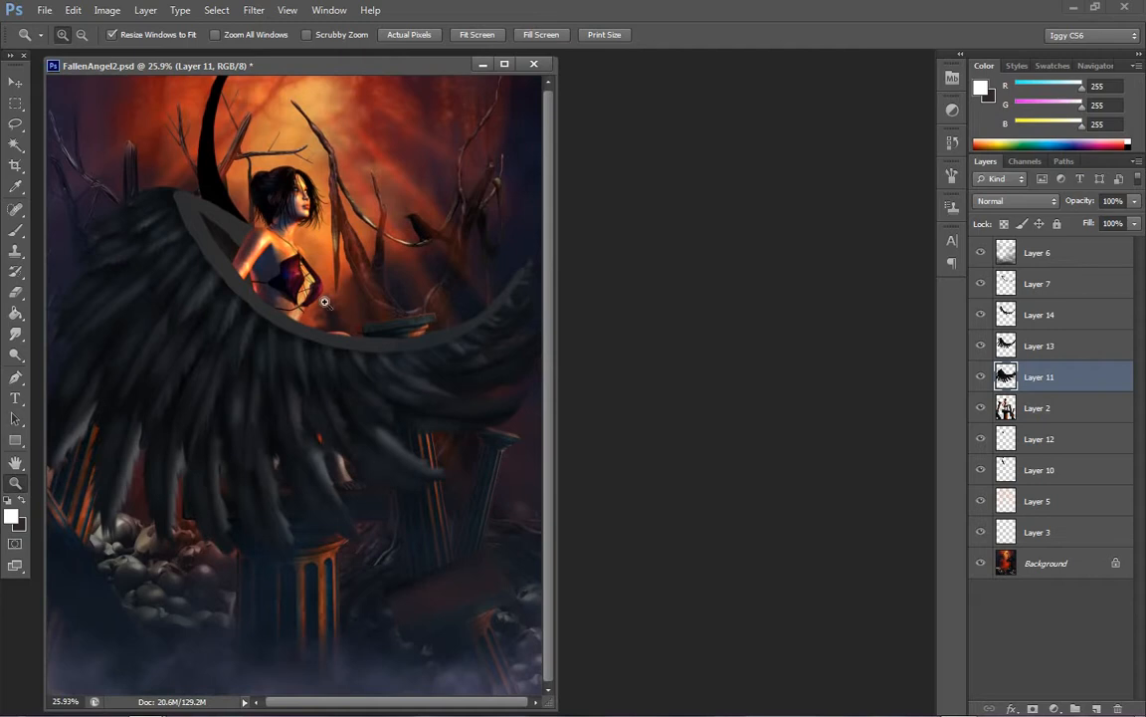
Revert the painting to its last saved version
{"action": "left_click", "coordinate": [45, 10]}
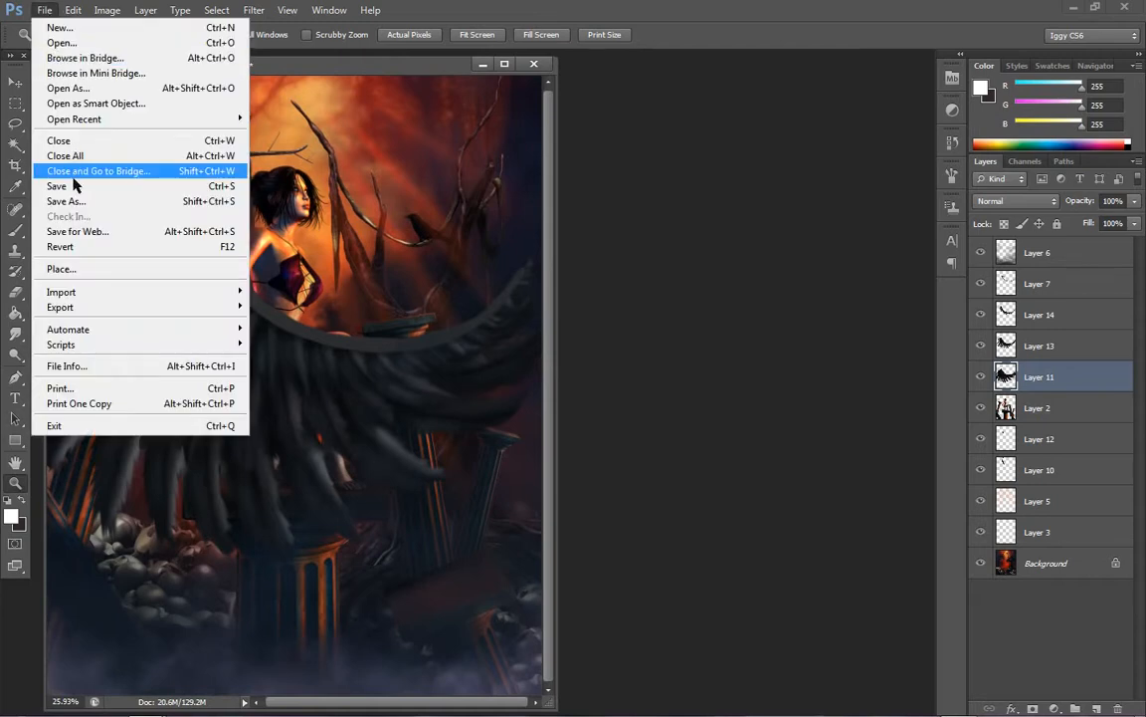
{"action": "left_click", "coordinate": [64, 246]}
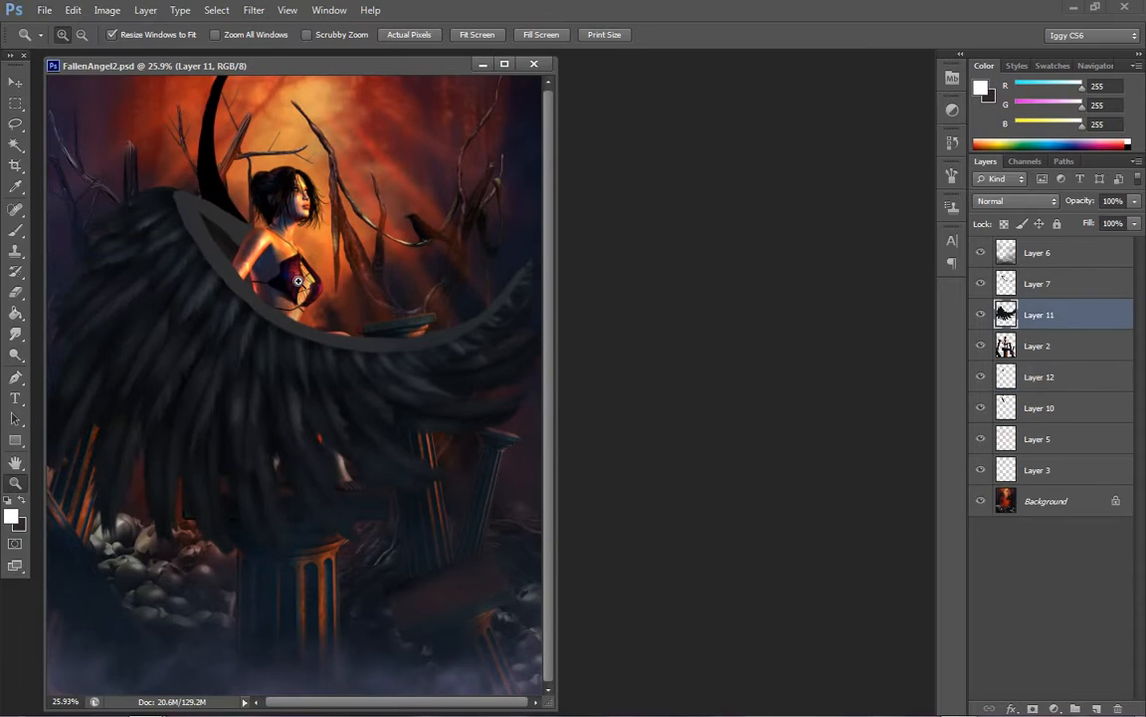
{"action": "left_click", "coordinate": [303, 375]}
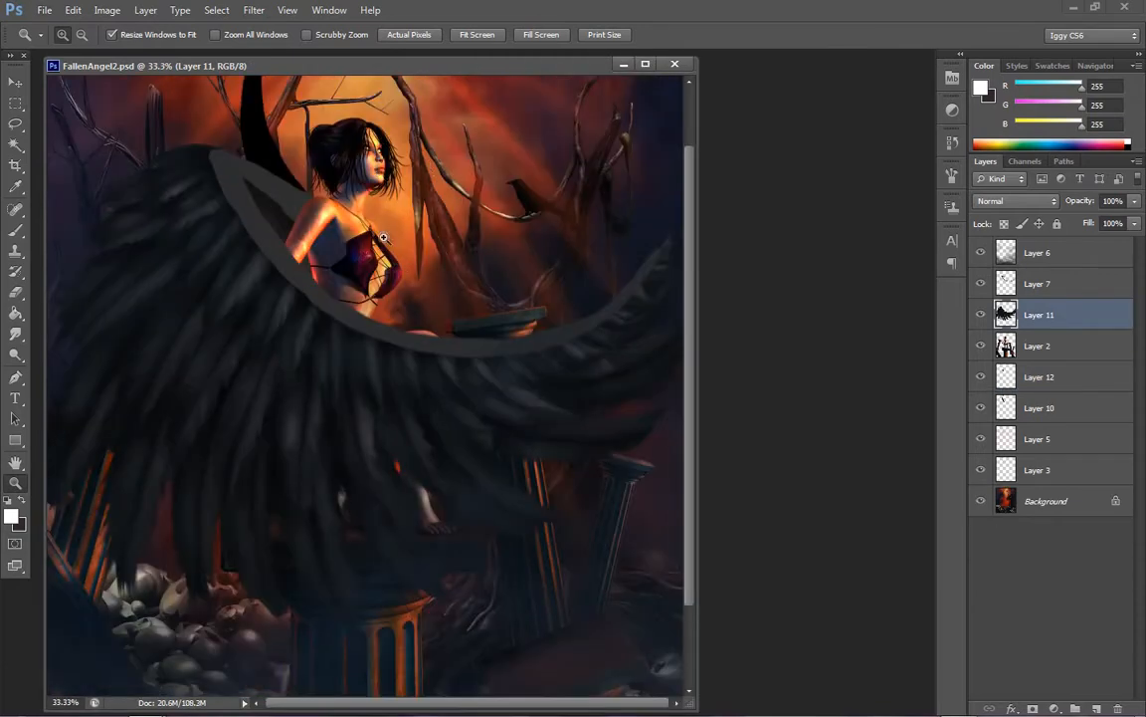
Dodge the long feather beside the skulls with range Highlights and brush size 90
{"action": "left_click", "coordinate": [22, 359]}
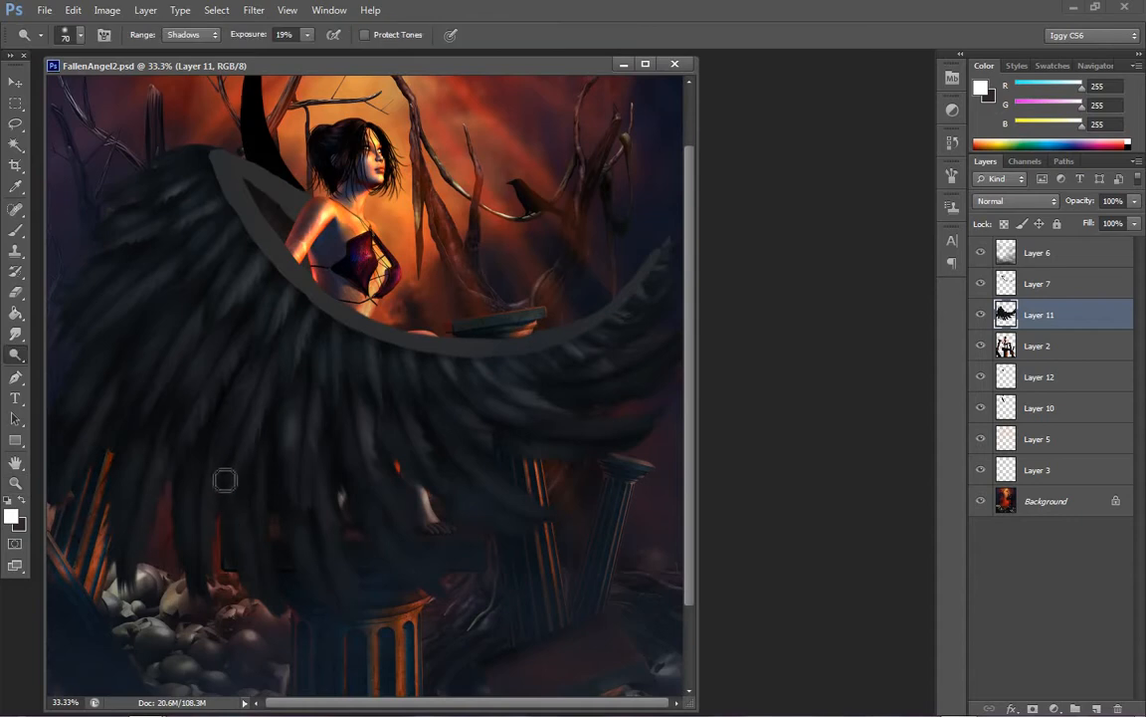
{"action": "left_click", "coordinate": [190, 36]}
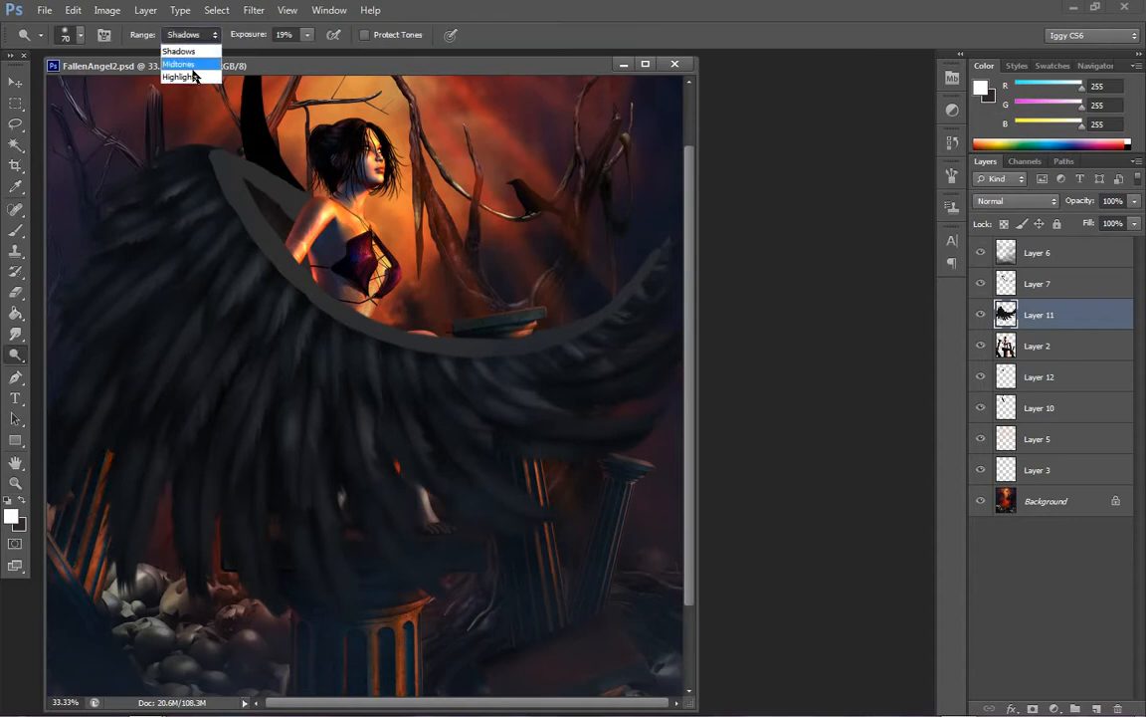
{"action": "left_click", "coordinate": [193, 76]}
{"action": "key", "text": "bracketright"}
{"action": "key", "text": "bracketright"}
{"action": "left_click_drag", "start_coordinate": [217, 492], "coordinate": [221, 609]}
{"action": "left_click_drag", "start_coordinate": [217, 453], "coordinate": [212, 575]}
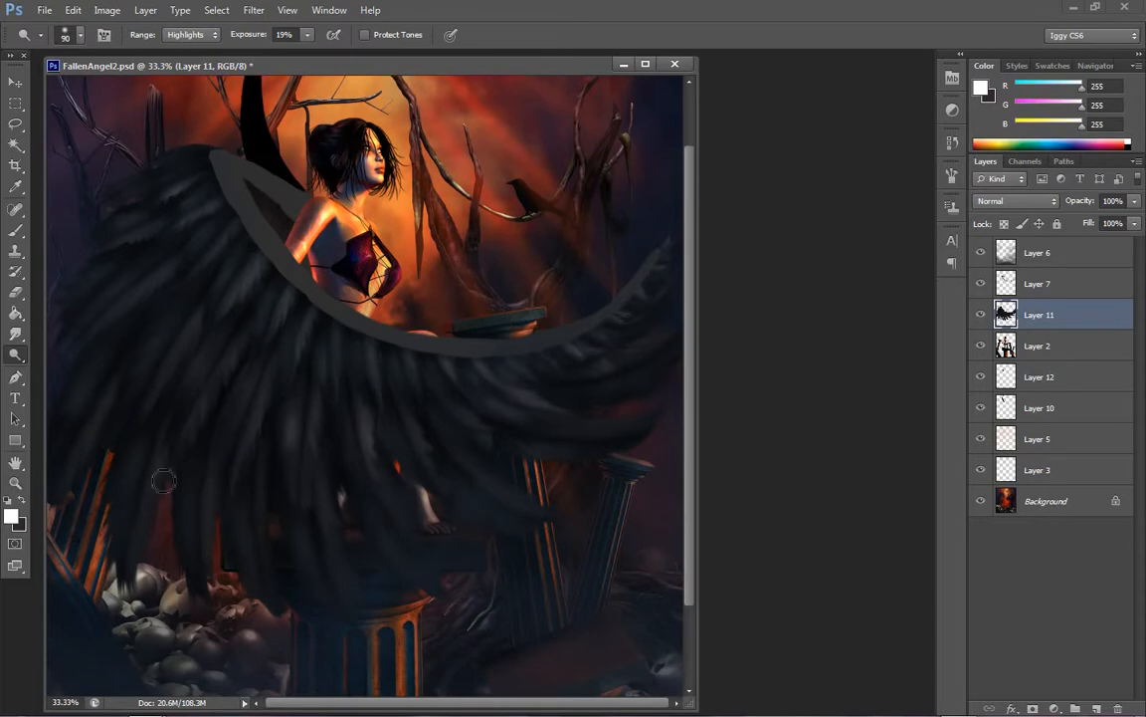
Dodge the highlights of the long feathers above the plinth and of the outermost feather above the tilted column
{"action": "mouse_move", "coordinate": [135, 384]}
{"action": "left_mouse_down"}
{"action": "mouse_move", "coordinate": [145, 421]}
{"action": "mouse_move", "coordinate": [121, 413]}
{"action": "mouse_move", "coordinate": [70, 485]}
{"action": "mouse_move", "coordinate": [123, 390]}
{"action": "left_mouse_up"}
{"action": "left_click_drag", "start_coordinate": [267, 496], "coordinate": [274, 581]}
{"action": "mouse_move", "coordinate": [265, 457]}
{"action": "left_mouse_down"}
{"action": "mouse_move", "coordinate": [271, 574]}
{"action": "mouse_move", "coordinate": [261, 557]}
{"action": "mouse_move", "coordinate": [280, 415]}
{"action": "left_mouse_up"}
{"action": "left_click_drag", "start_coordinate": [331, 499], "coordinate": [340, 559]}
{"action": "left_click_drag", "start_coordinate": [402, 519], "coordinate": [392, 513]}
{"action": "mouse_move", "coordinate": [590, 438]}
{"action": "left_mouse_down"}
{"action": "mouse_move", "coordinate": [645, 418]}
{"action": "mouse_move", "coordinate": [543, 430]}
{"action": "mouse_move", "coordinate": [658, 417]}
{"action": "left_mouse_up"}
Raise the dodge exposure to 60% and brighten the feather highlights across the wing, adjusting the brush size between 70 and 80
{"action": "left_click", "coordinate": [307, 35]}
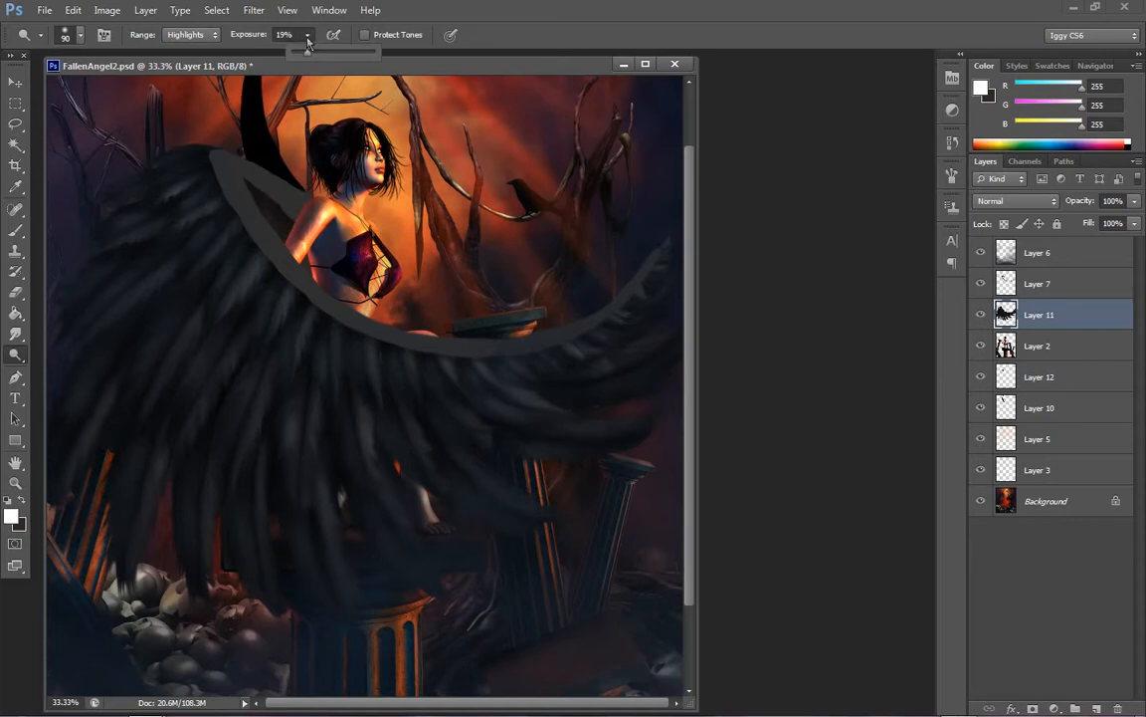
{"action": "left_click", "coordinate": [509, 486]}
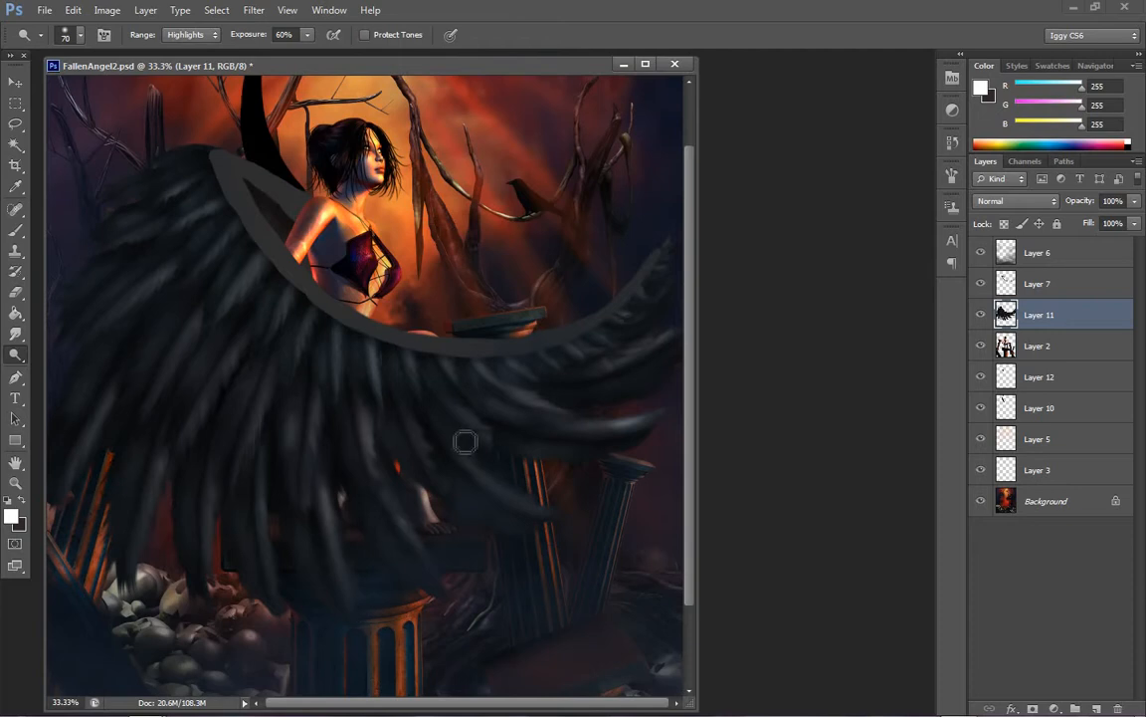
{"action": "key", "text": "bracketleft"}
{"action": "key", "text": "bracketright"}
{"action": "key", "text": "bracketright"}
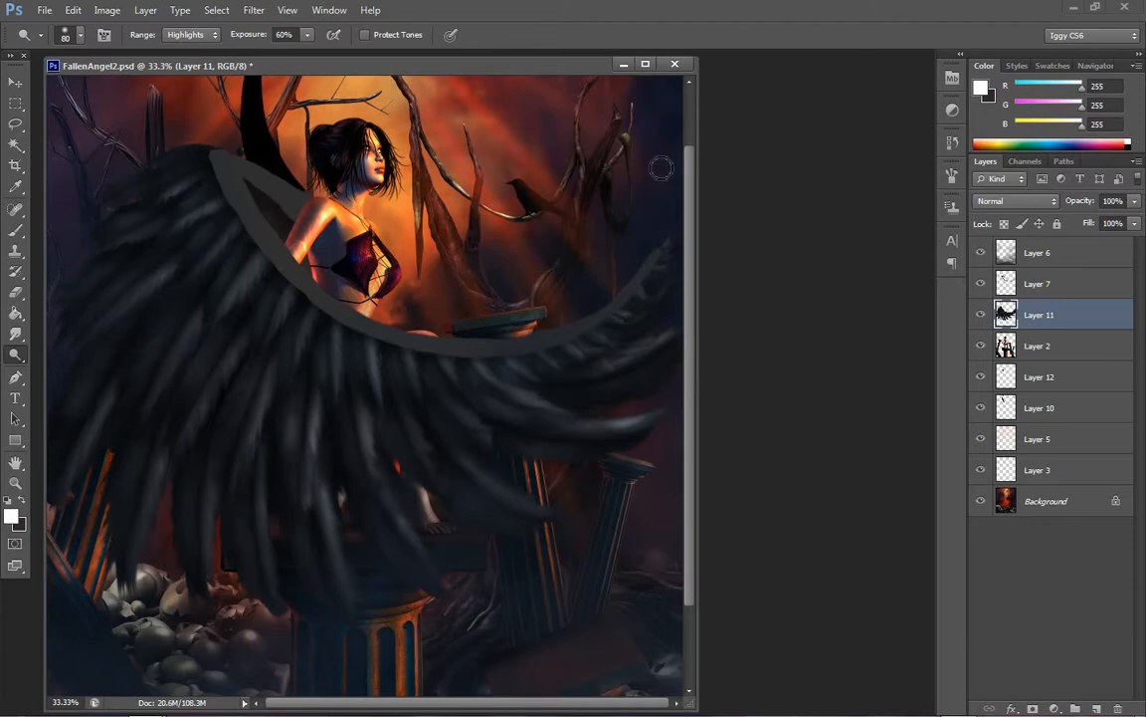
Apply a legacy Brightness/Contrast adjustment with contrast 43 to the wing layer and check the whole painting
{"action": "left_click", "coordinate": [106, 9]}
{"action": "mouse_move", "coordinate": [124, 50]}
{"action": "left_click", "coordinate": [318, 50]}
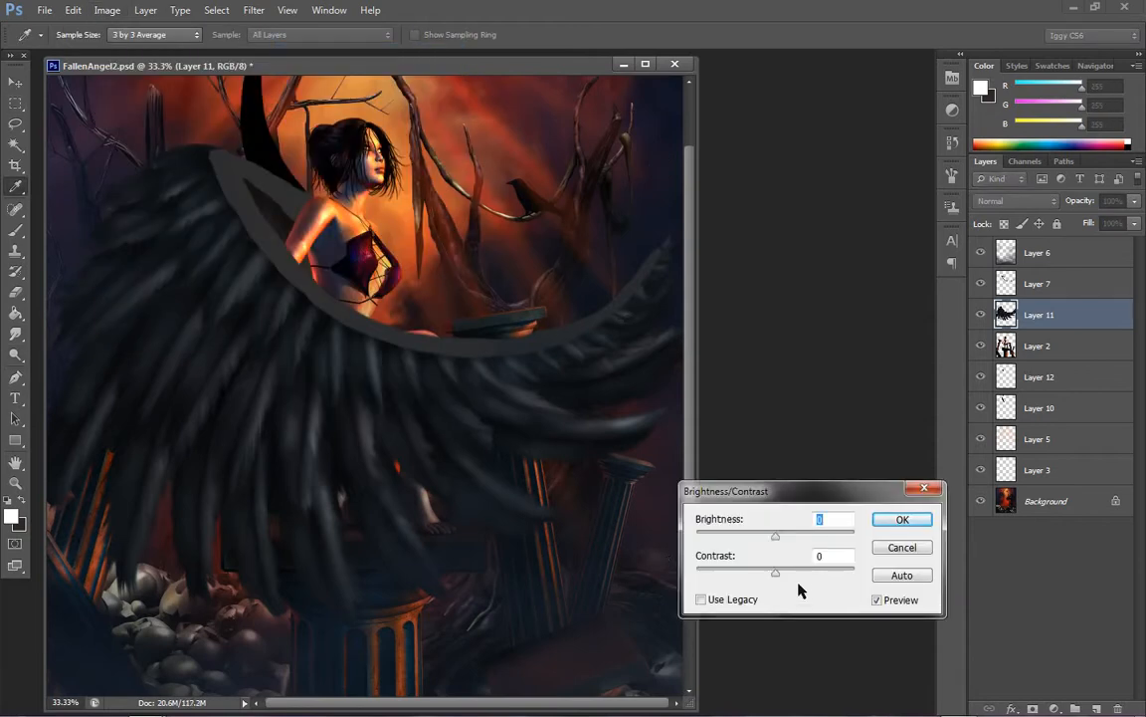
{"action": "left_click_drag", "start_coordinate": [775, 572], "coordinate": [810, 574]}
{"action": "left_click", "coordinate": [761, 600]}
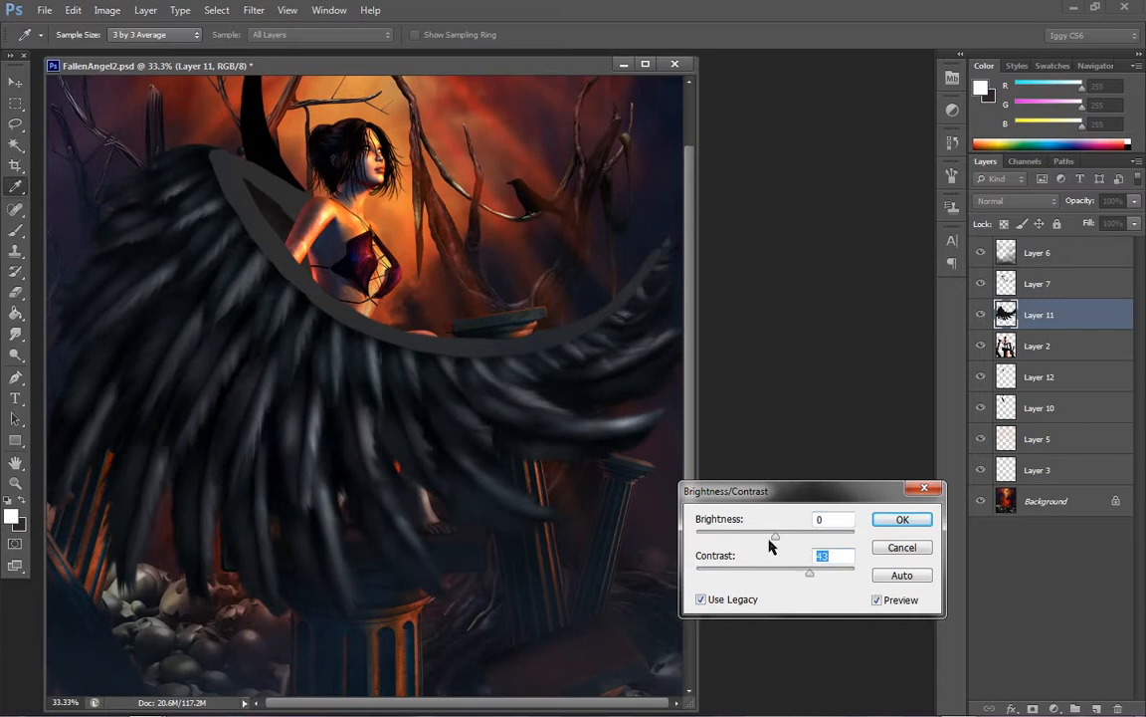
{"action": "left_click_drag", "start_coordinate": [771, 535], "coordinate": [775, 540]}
{"action": "left_click", "coordinate": [880, 529]}
{"action": "key", "text": "o"}
{"action": "right_click", "coordinate": [466, 553]}
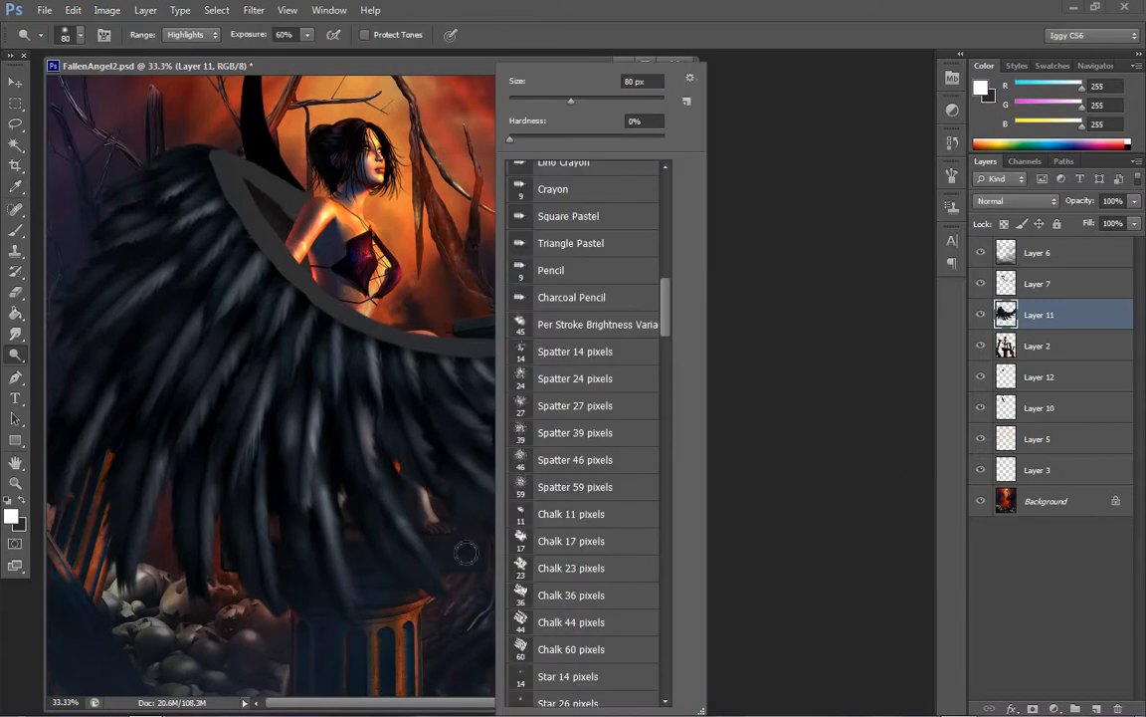
{"action": "left_click", "coordinate": [15, 482]}
{"action": "right_click", "coordinate": [365, 513]}
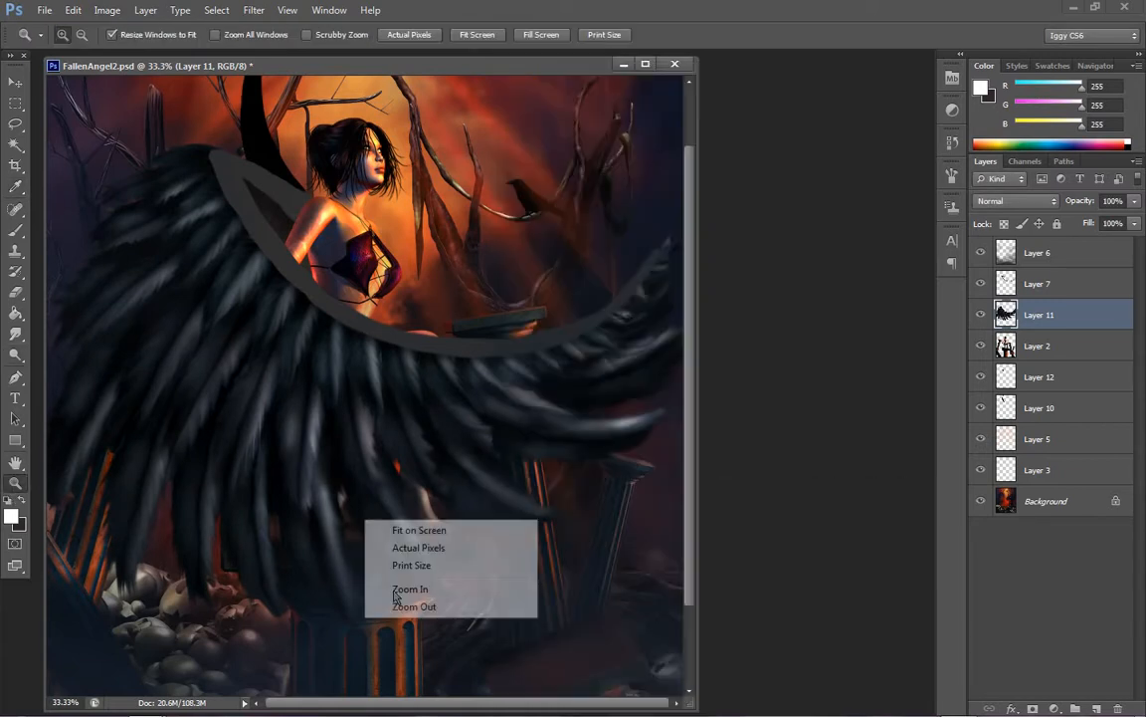
{"action": "left_click", "coordinate": [401, 607]}
Apply Hue/Saturation to the wing layer with hue -19, saturation +35 and lightness -33
{"action": "left_click", "coordinate": [145, 10]}
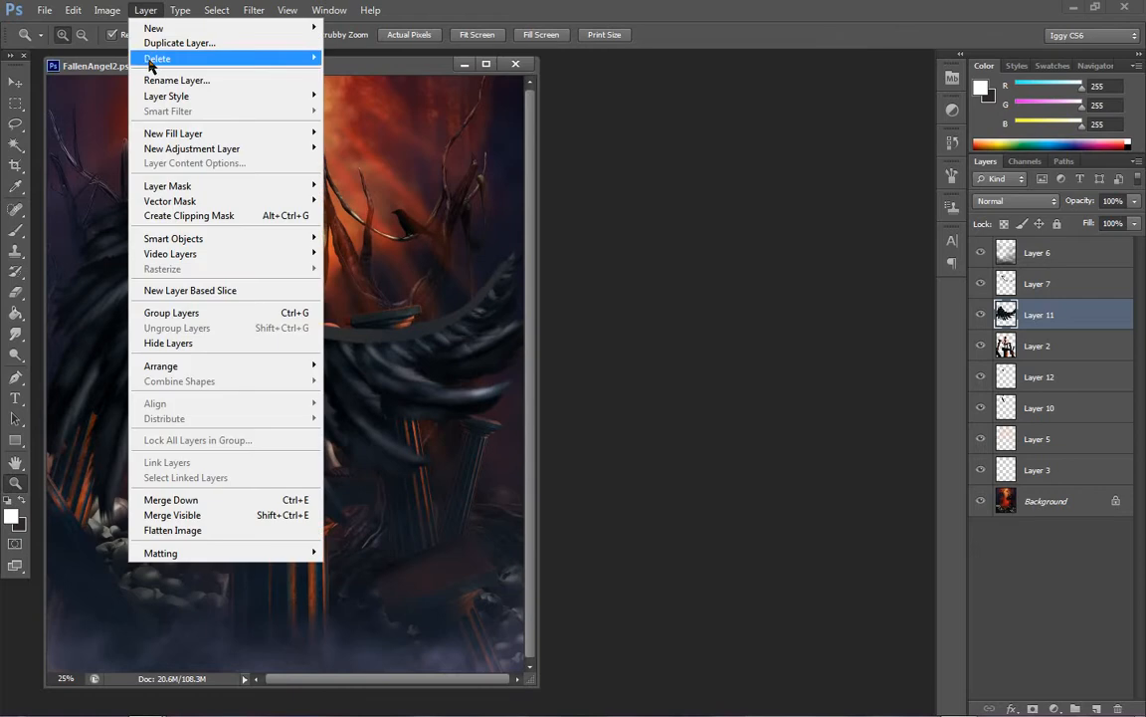
{"action": "mouse_move", "coordinate": [108, 10]}
{"action": "mouse_move", "coordinate": [120, 51]}
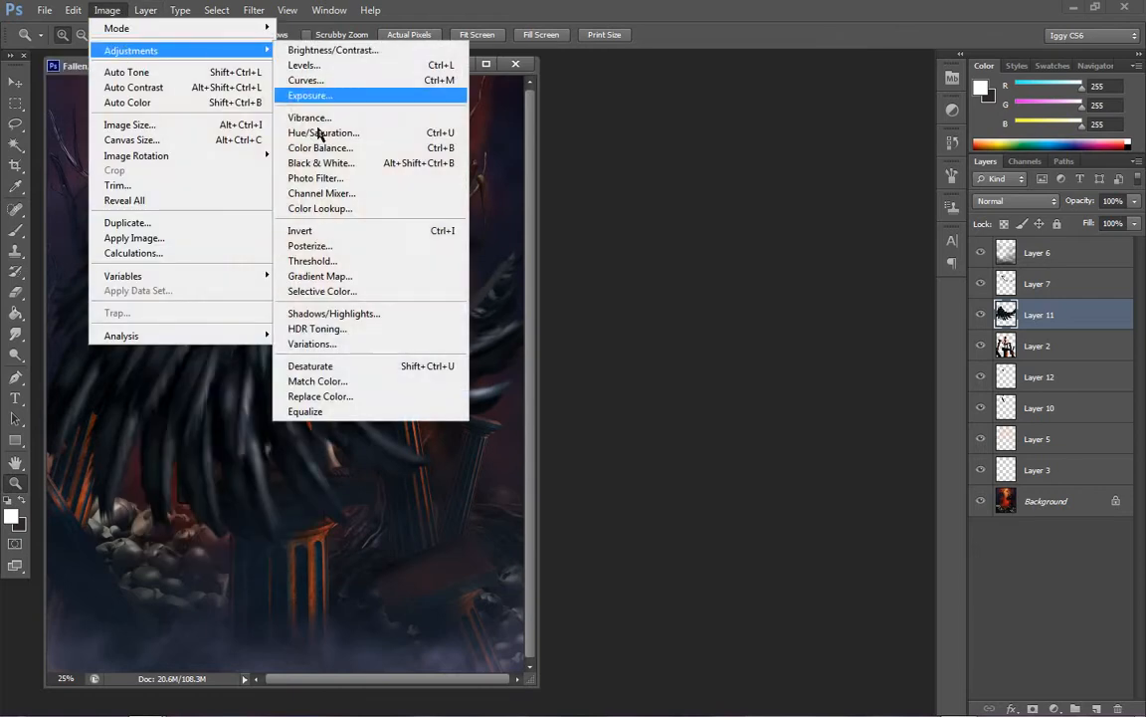
{"action": "left_click", "coordinate": [323, 133]}
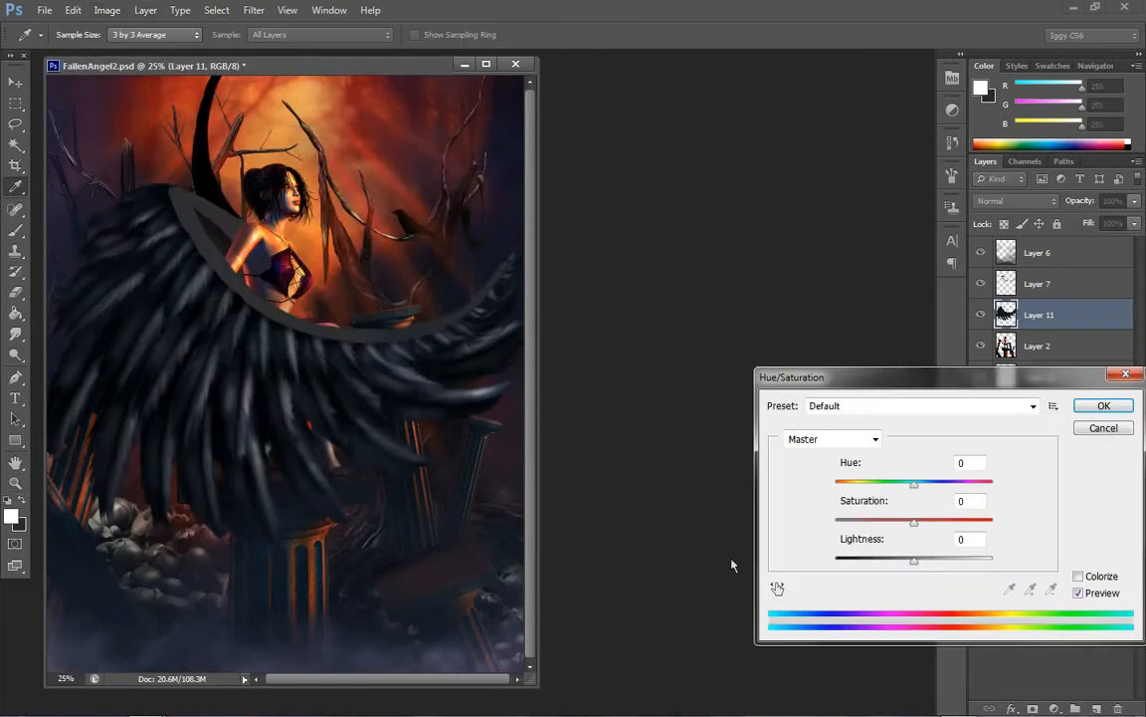
{"action": "left_click", "coordinate": [878, 524]}
{"action": "left_click_drag", "start_coordinate": [872, 529], "coordinate": [953, 537]}
{"action": "left_click_drag", "start_coordinate": [908, 567], "coordinate": [888, 573]}
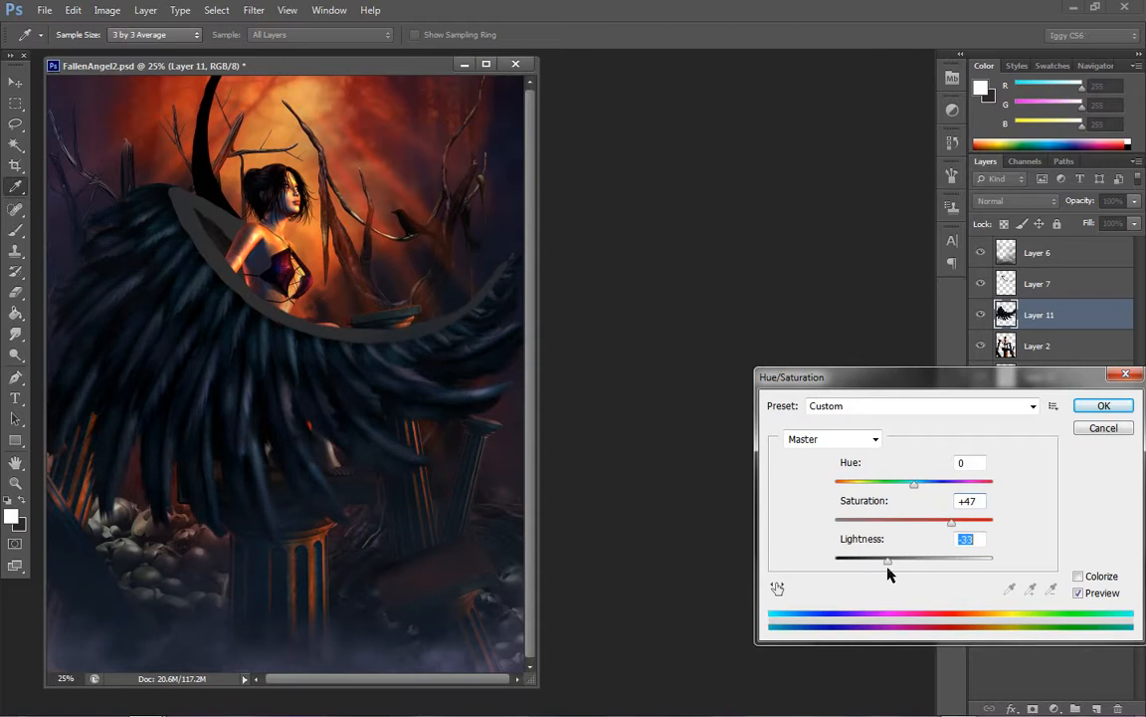
{"action": "left_click_drag", "start_coordinate": [911, 525], "coordinate": [945, 534]}
{"action": "mouse_move", "coordinate": [911, 484]}
{"action": "left_mouse_down"}
{"action": "mouse_move", "coordinate": [898, 482]}
{"action": "mouse_move", "coordinate": [1003, 477]}
{"action": "mouse_move", "coordinate": [886, 481]}
{"action": "mouse_move", "coordinate": [900, 484]}
{"action": "left_mouse_up"}
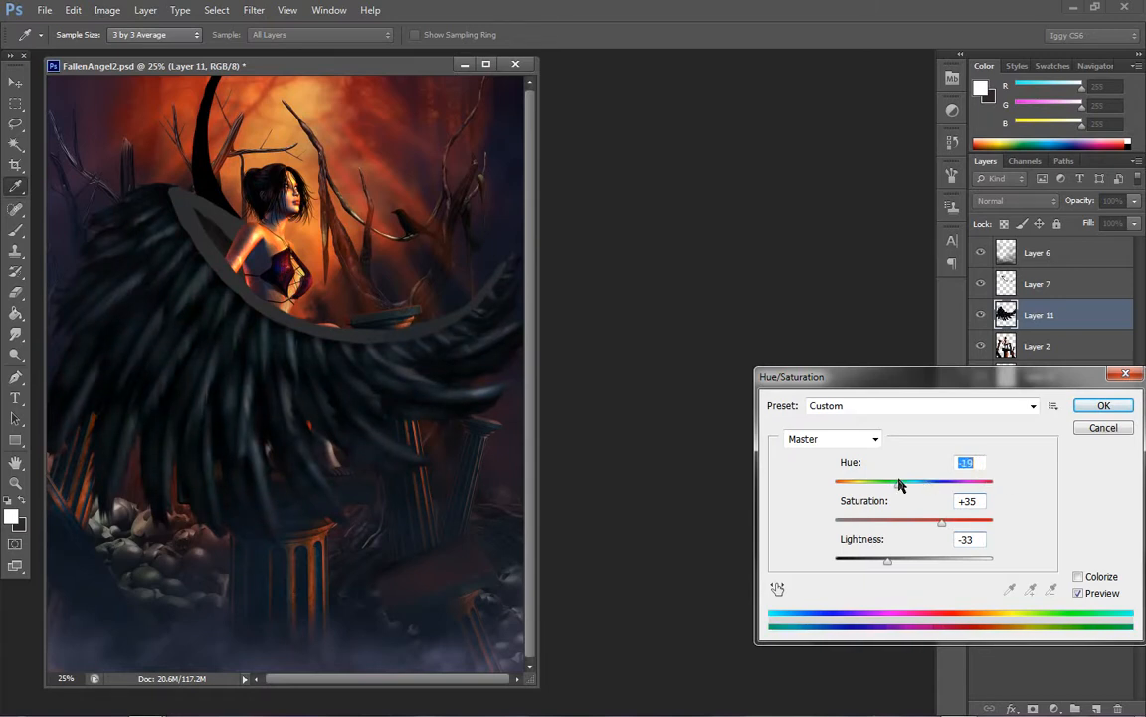
{"action": "left_click", "coordinate": [1106, 407]}
{"action": "key", "text": "z"}
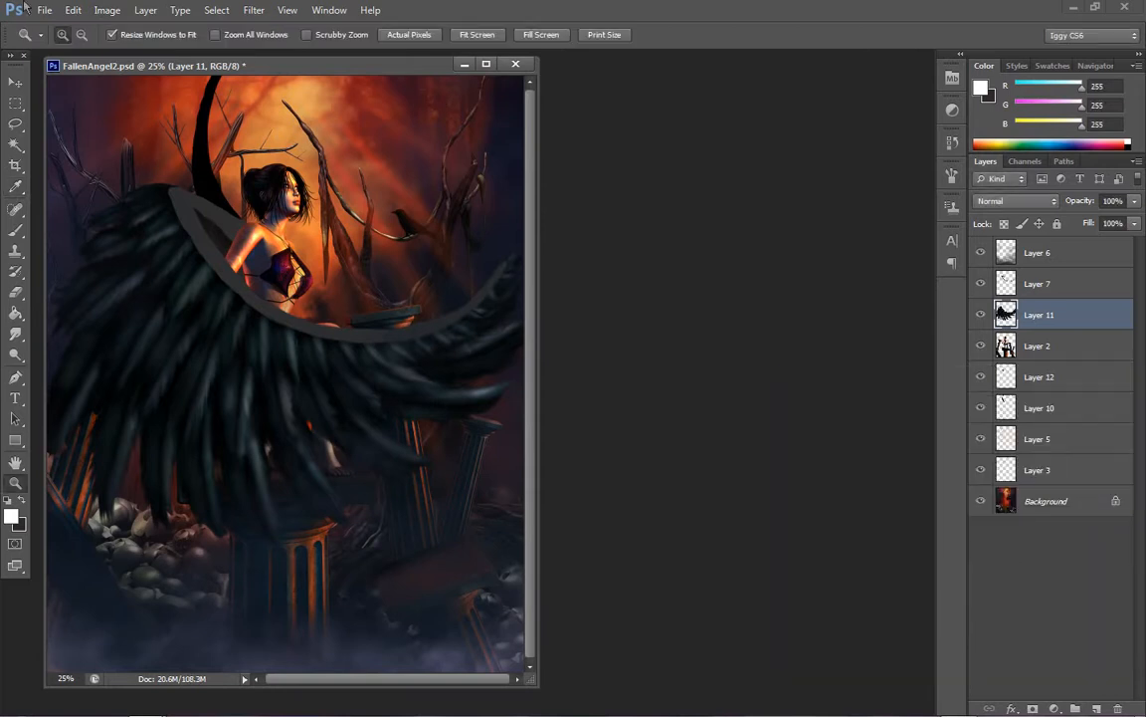
{"action": "left_click", "coordinate": [108, 10]}
{"action": "mouse_move", "coordinate": [129, 50]}
{"action": "left_click", "coordinate": [374, 49]}
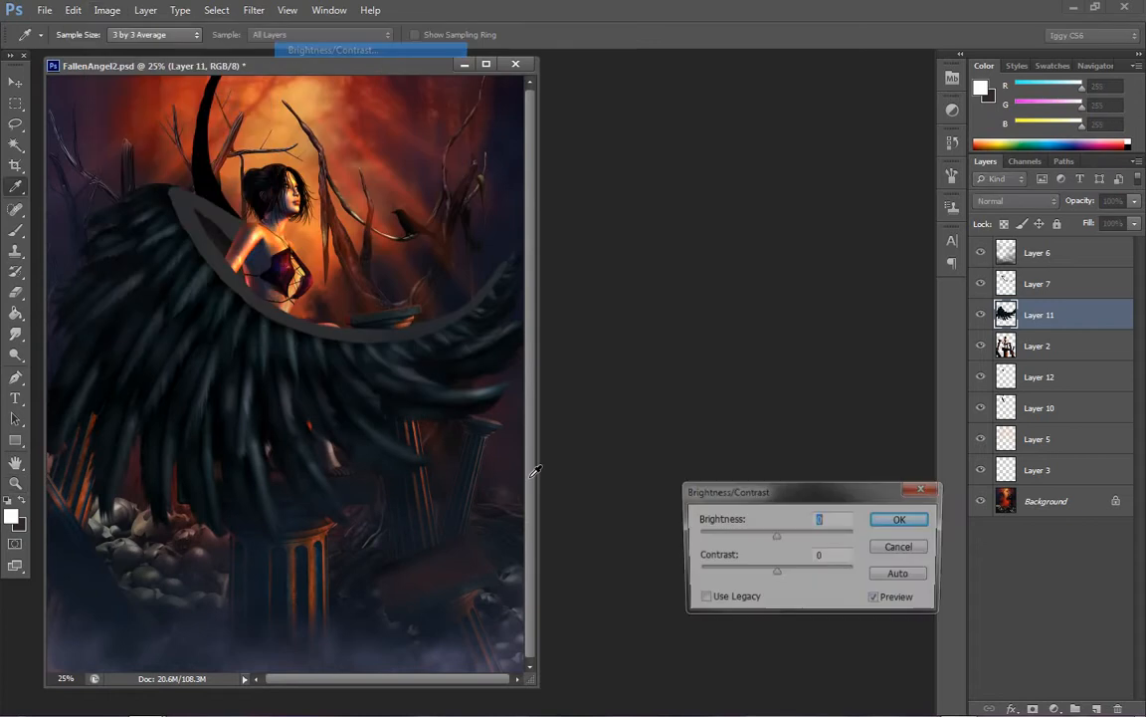
{"action": "left_click_drag", "start_coordinate": [714, 536], "coordinate": [637, 578]}
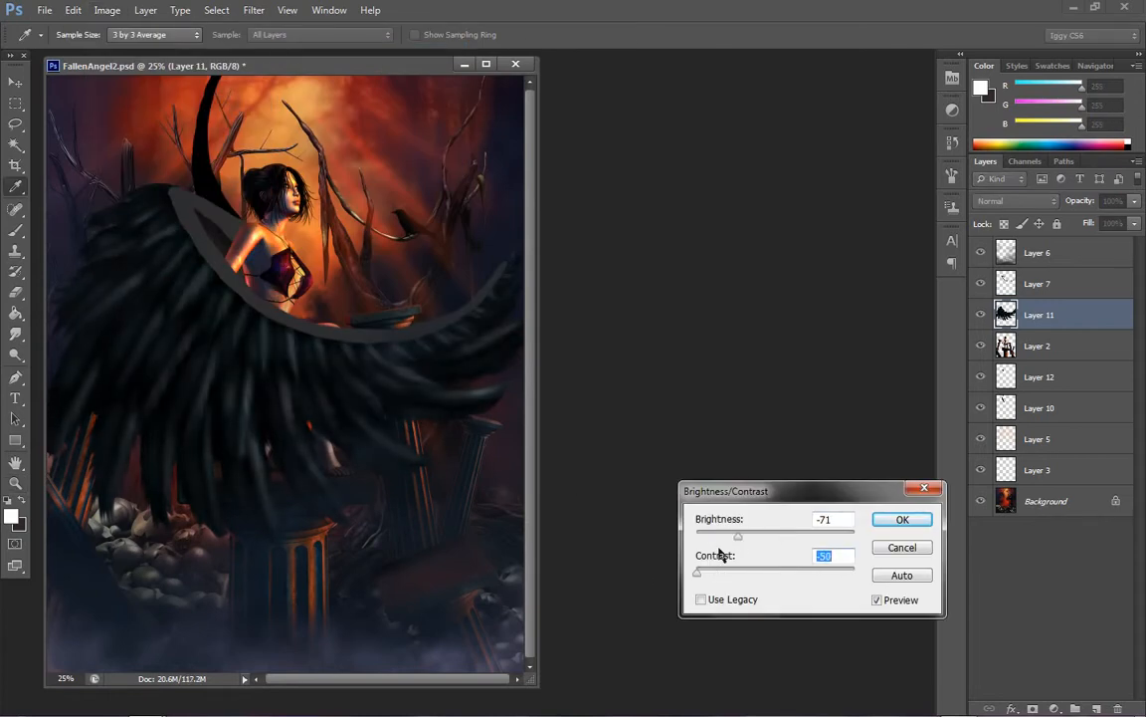
{"action": "left_click_drag", "start_coordinate": [753, 541], "coordinate": [785, 542]}
{"action": "left_click_drag", "start_coordinate": [696, 572], "coordinate": [804, 570]}
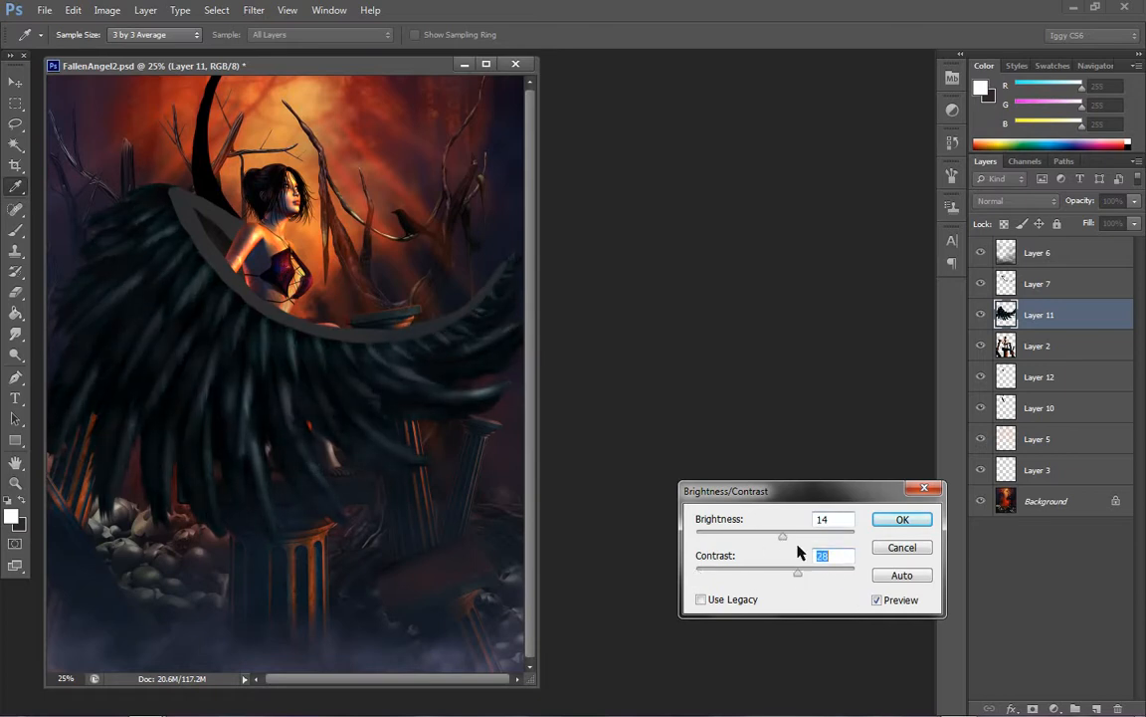
{"action": "left_click_drag", "start_coordinate": [779, 533], "coordinate": [686, 593]}
{"action": "left_click_drag", "start_coordinate": [762, 540], "coordinate": [750, 537]}
{"action": "left_click", "coordinate": [878, 602]}
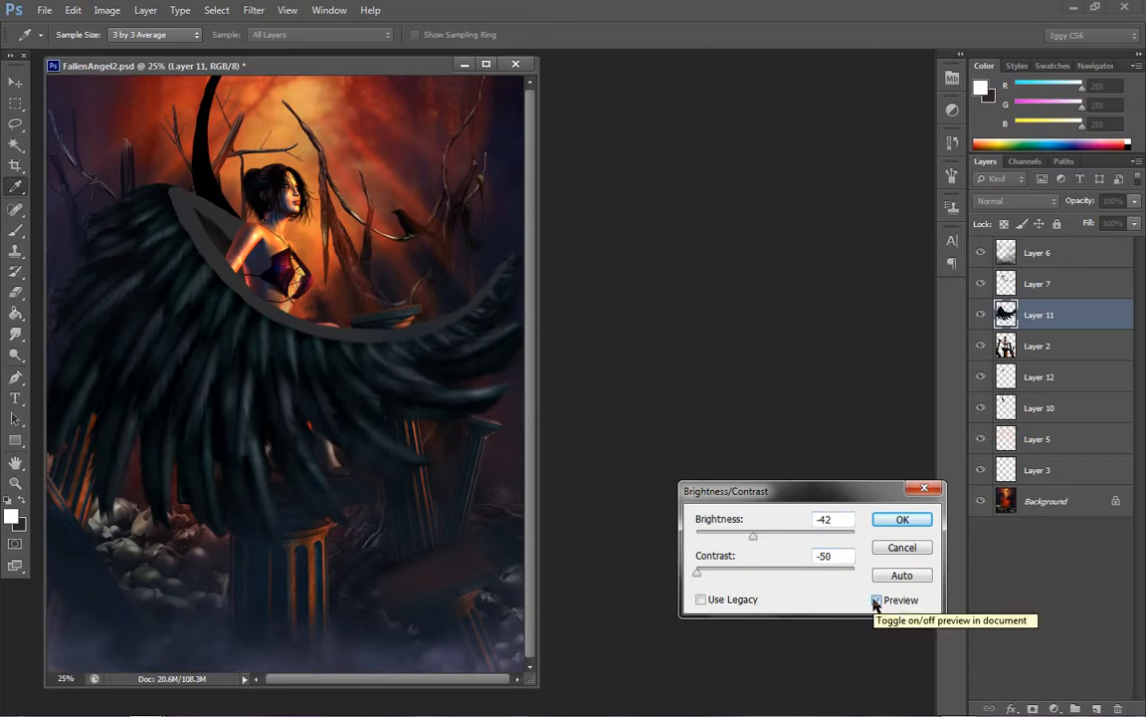
{"action": "left_click", "coordinate": [903, 546]}
Undo the last Hue/Saturation adjustment on the wing layer and check the whole painting fitted on screen
{"action": "key", "text": "z"}
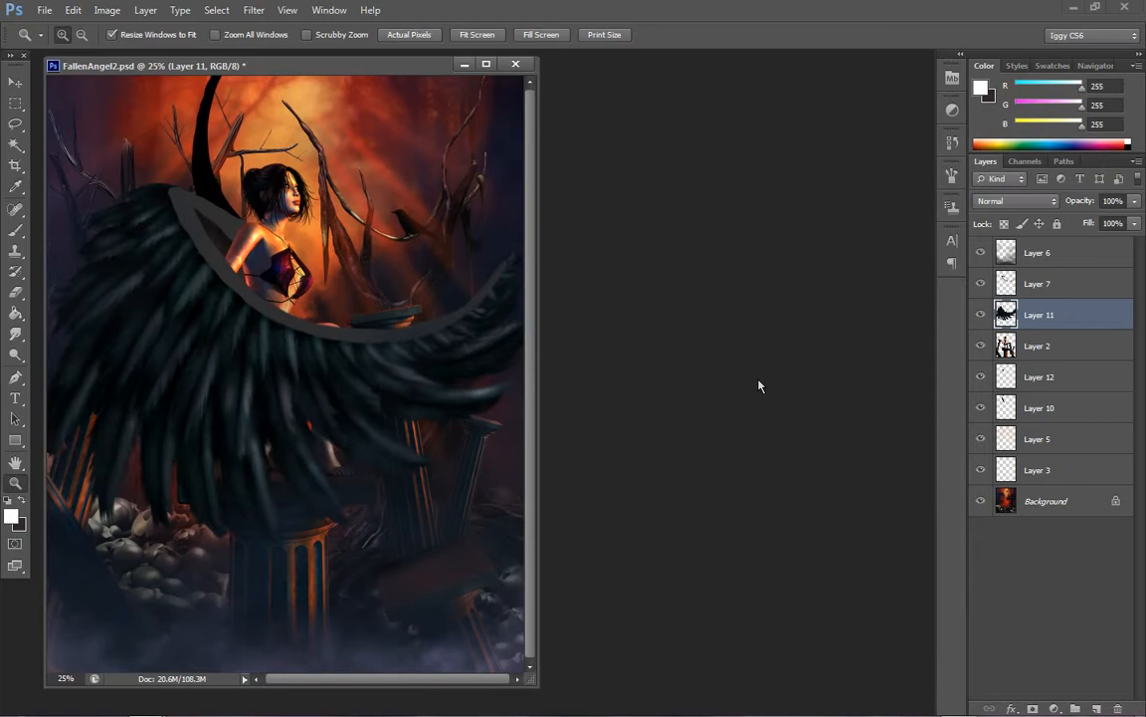
{"action": "left_click", "coordinate": [304, 350]}
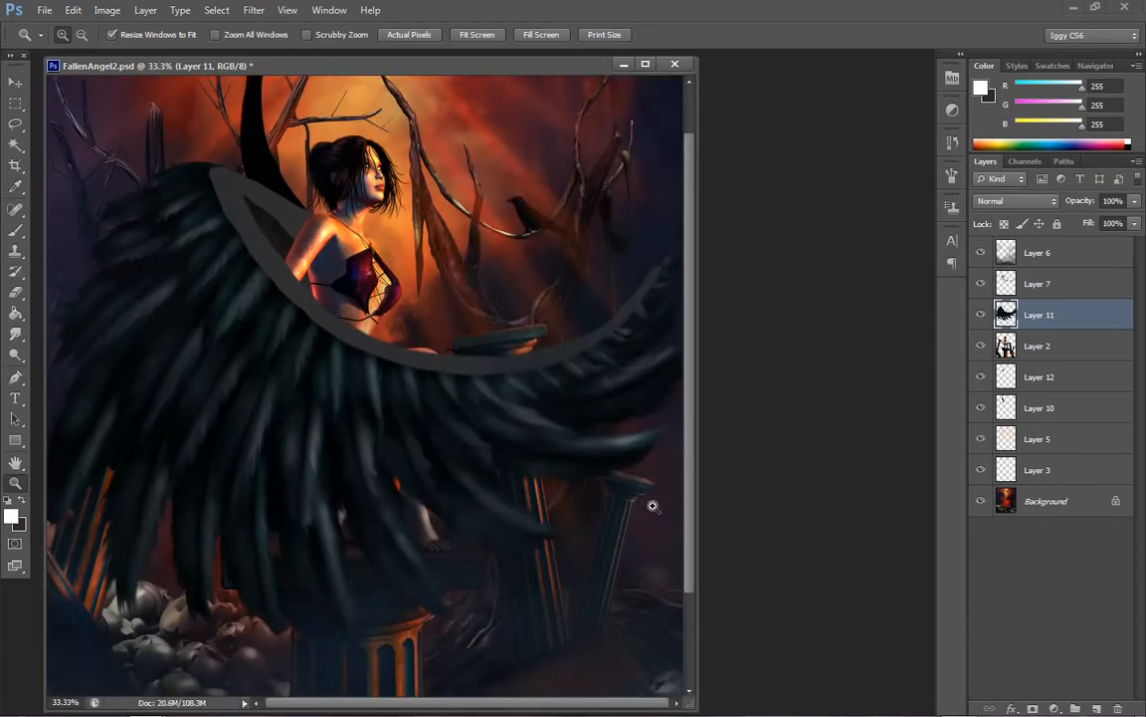
{"action": "key", "text": "ctrl+z"}
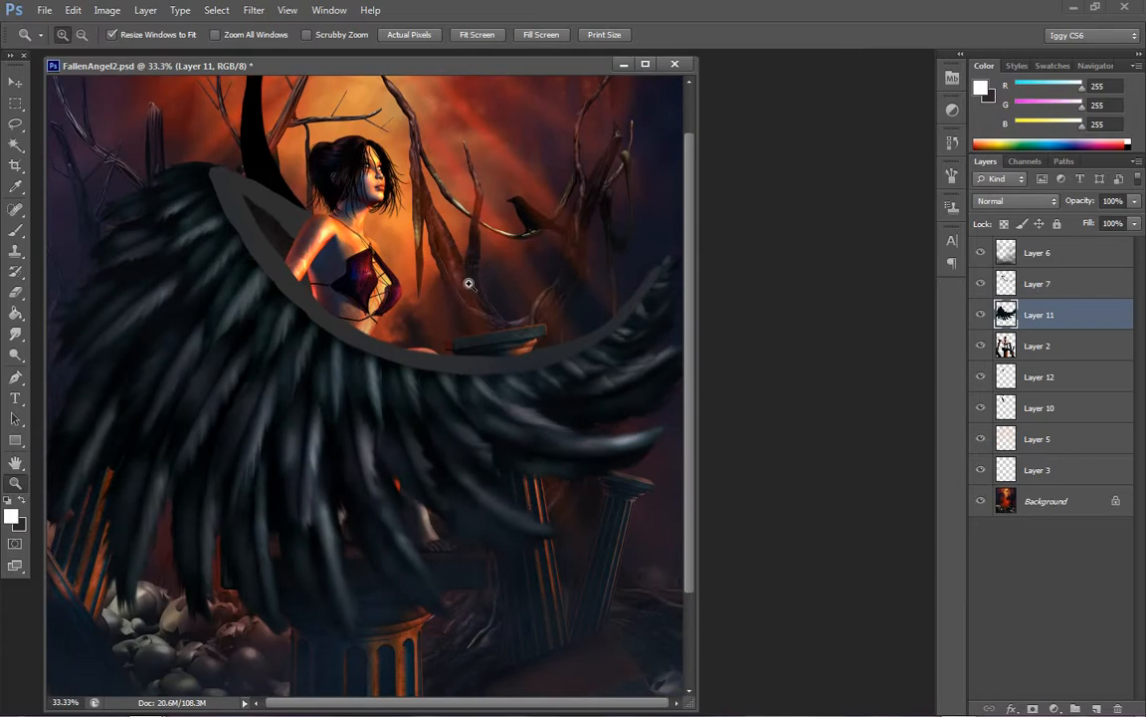
{"action": "scroll", "coordinate": [465, 275], "scroll_direction": "up", "scroll_amount": 2}
{"action": "right_click", "coordinate": [477, 304]}
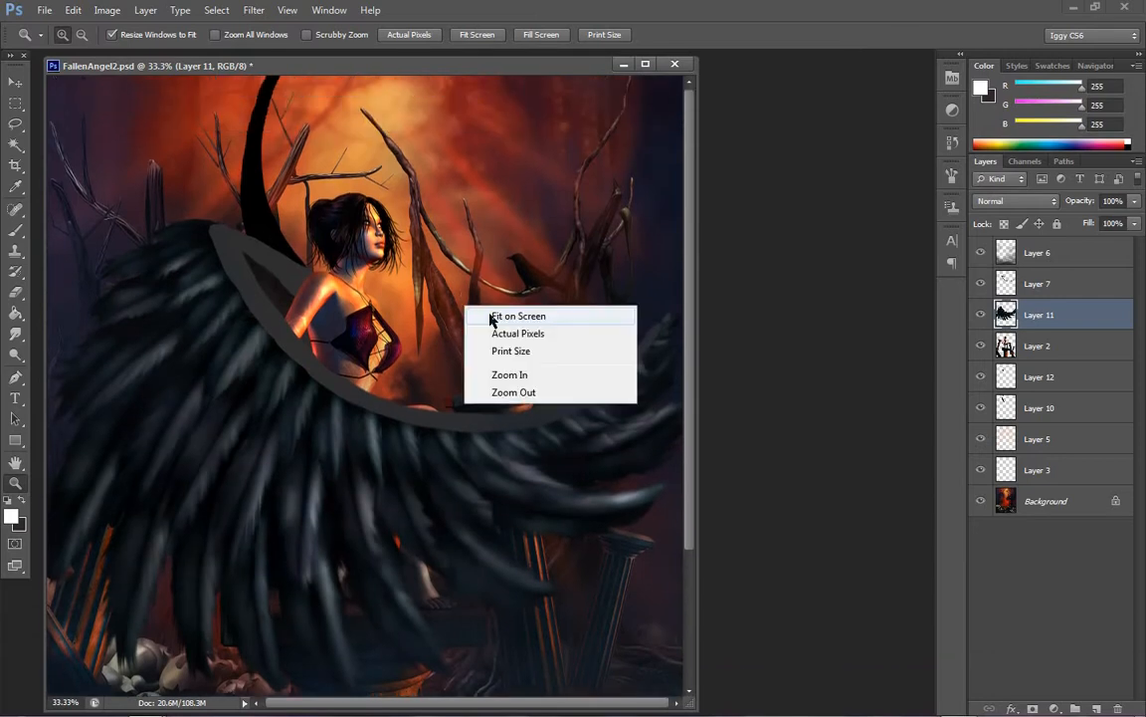
{"action": "left_click", "coordinate": [492, 313]}
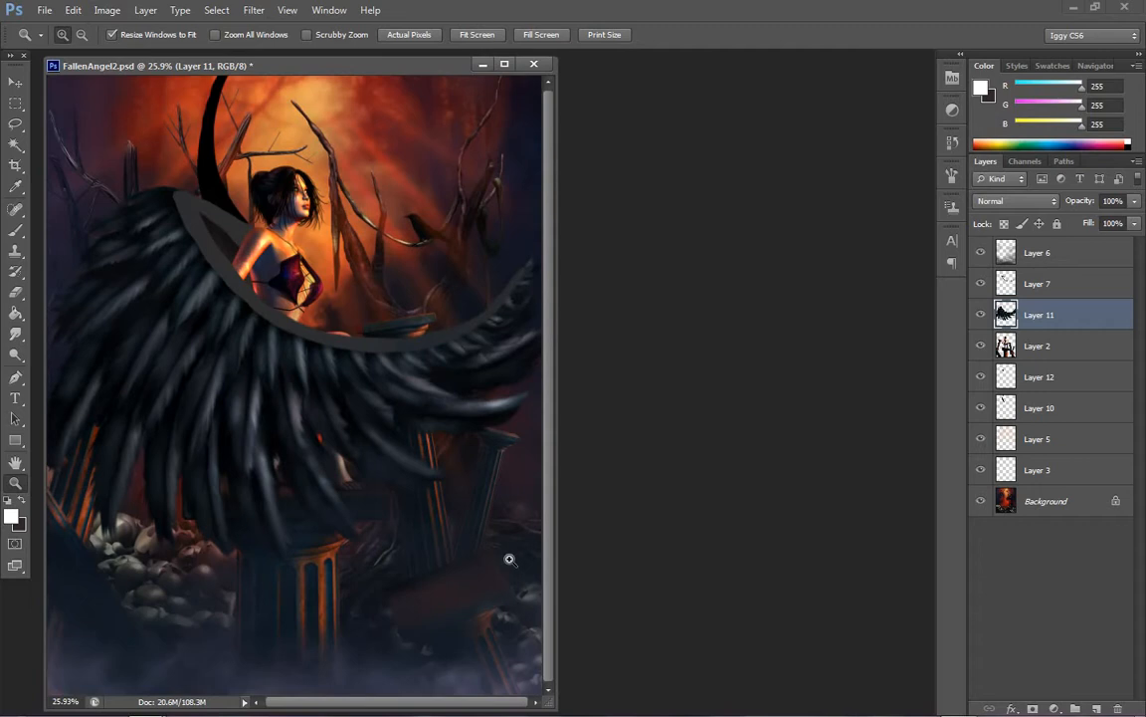
Burn the bare grey arm of the wing beside the angel's shoulder on Layer 7, using midtones, 36% exposure and brush sizes between 250 and 70
{"action": "left_click", "coordinate": [278, 243]}
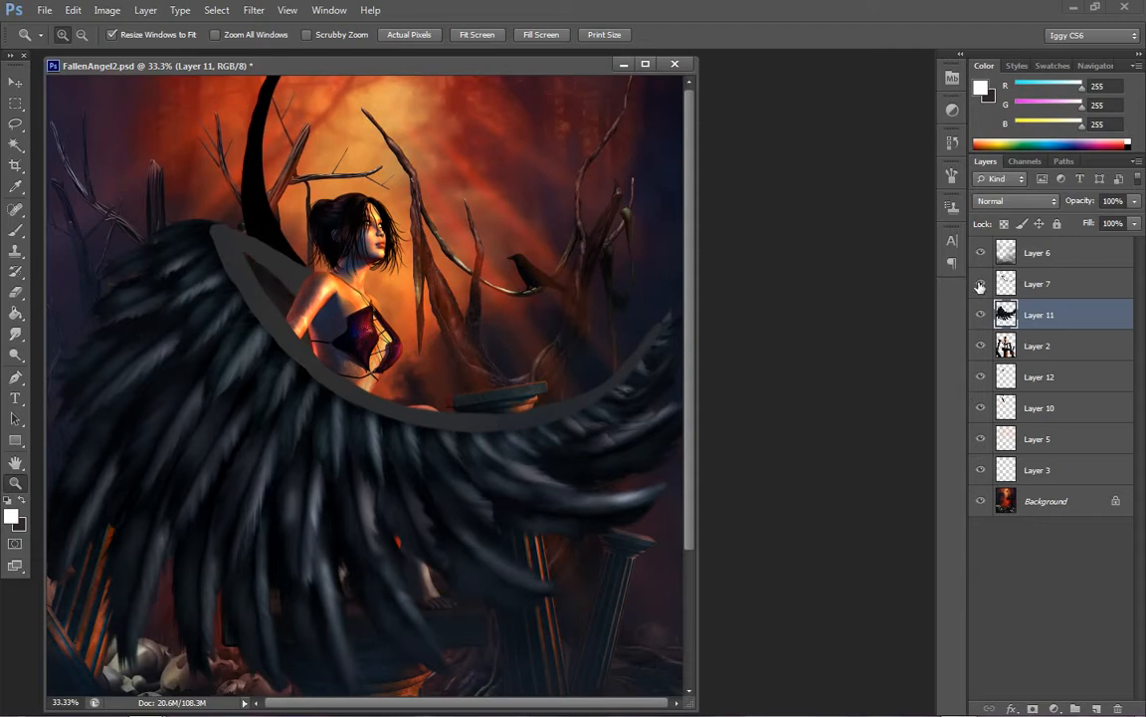
{"action": "left_click", "coordinate": [1036, 286]}
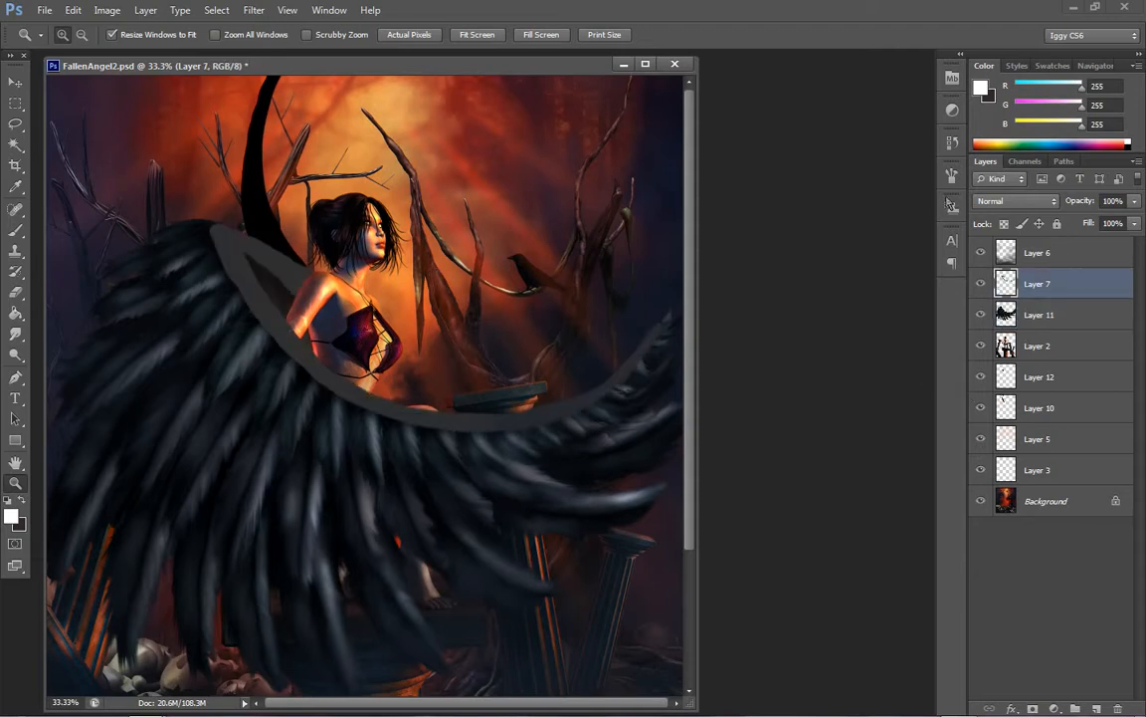
{"action": "left_click", "coordinate": [334, 303]}
{"action": "left_click", "coordinate": [20, 355]}
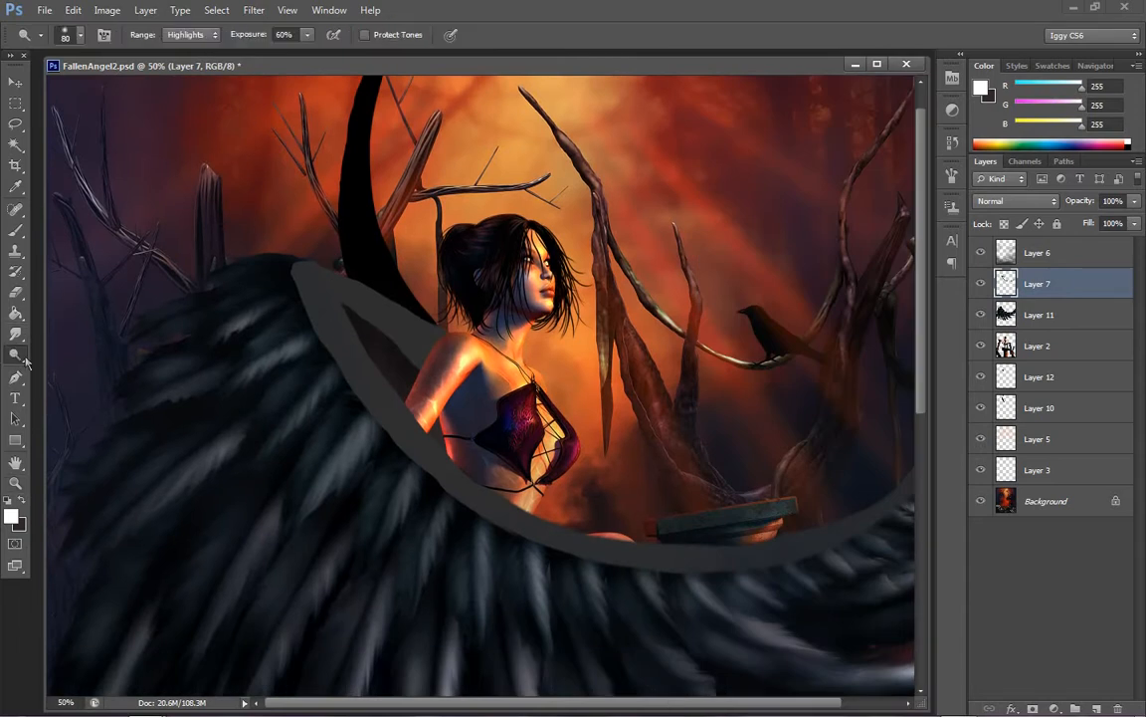
{"action": "right_click", "coordinate": [15, 355]}
{"action": "left_click", "coordinate": [81, 335]}
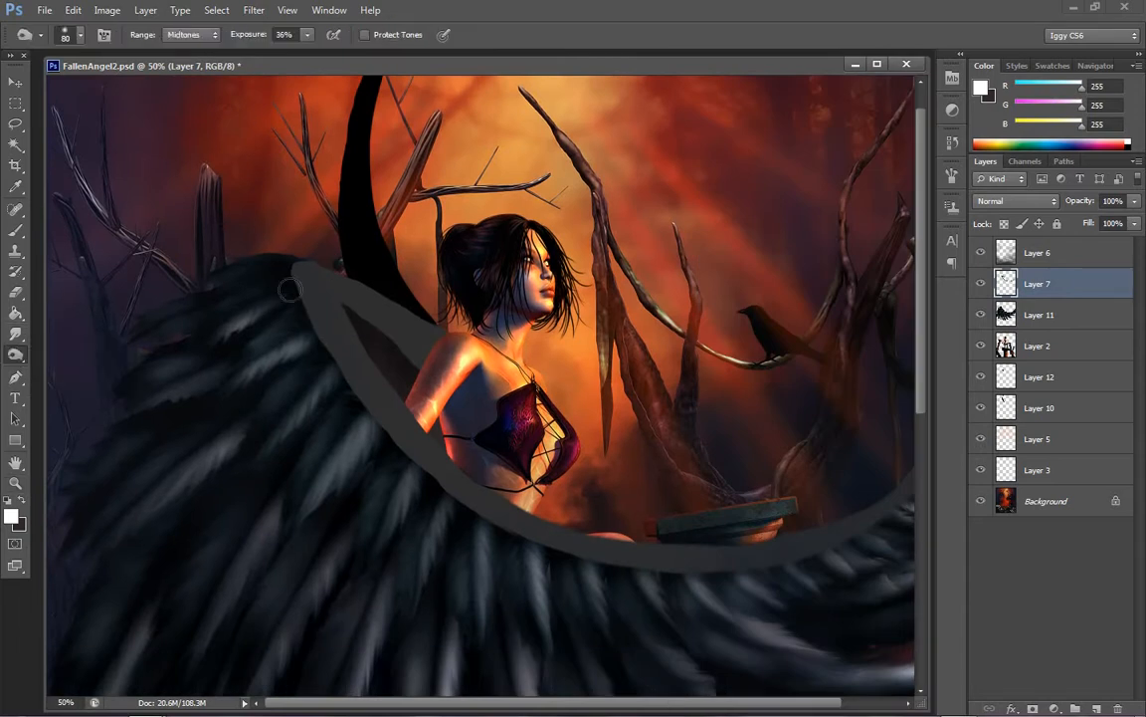
{"action": "mouse_move", "coordinate": [283, 269]}
{"action": "left_mouse_down"}
{"action": "mouse_move", "coordinate": [340, 397]}
{"action": "mouse_move", "coordinate": [284, 283]}
{"action": "mouse_move", "coordinate": [379, 441]}
{"action": "mouse_move", "coordinate": [301, 318]}
{"action": "mouse_move", "coordinate": [377, 436]}
{"action": "mouse_move", "coordinate": [388, 287]}
{"action": "mouse_move", "coordinate": [414, 299]}
{"action": "mouse_move", "coordinate": [340, 271]}
{"action": "mouse_move", "coordinate": [421, 313]}
{"action": "left_mouse_up"}
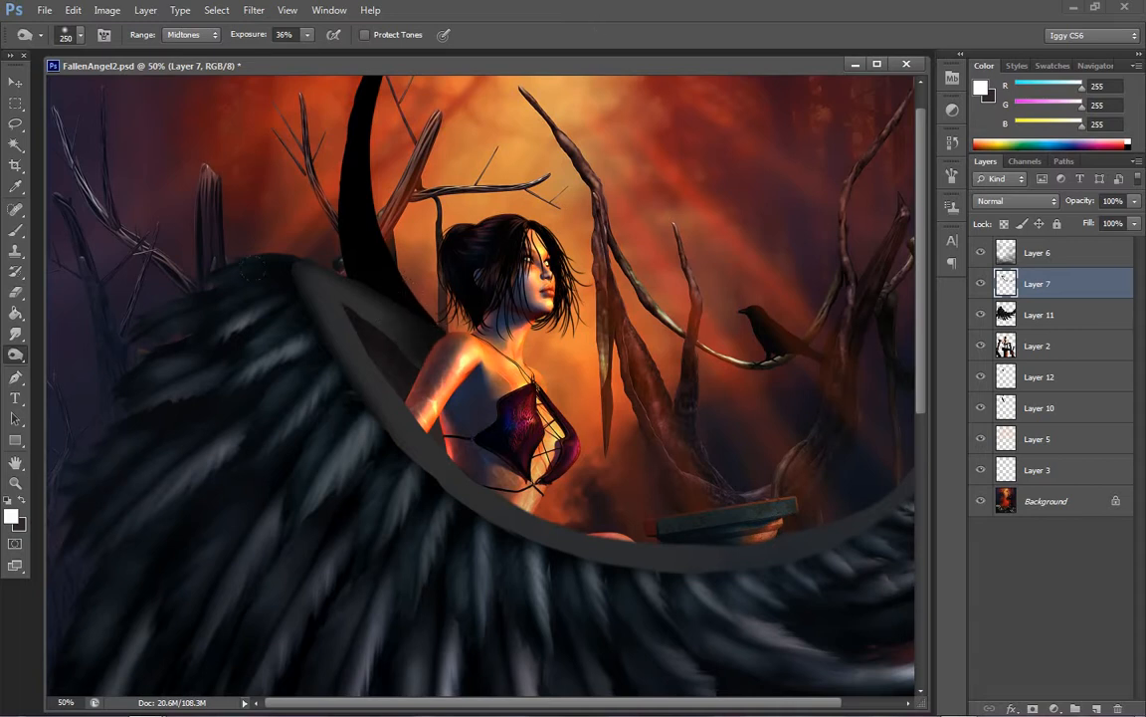
{"action": "key", "text": "bracketleft"}
{"action": "key", "text": "bracketleft"}
{"action": "key", "text": "bracketleft"}
{"action": "key", "text": "bracketleft"}
{"action": "key", "text": "bracketleft"}
{"action": "key", "text": "bracketleft"}
{"action": "key", "text": "bracketleft"}
{"action": "key", "text": "bracketright"}
{"action": "key", "text": "bracketright"}
{"action": "key", "text": "bracketright"}
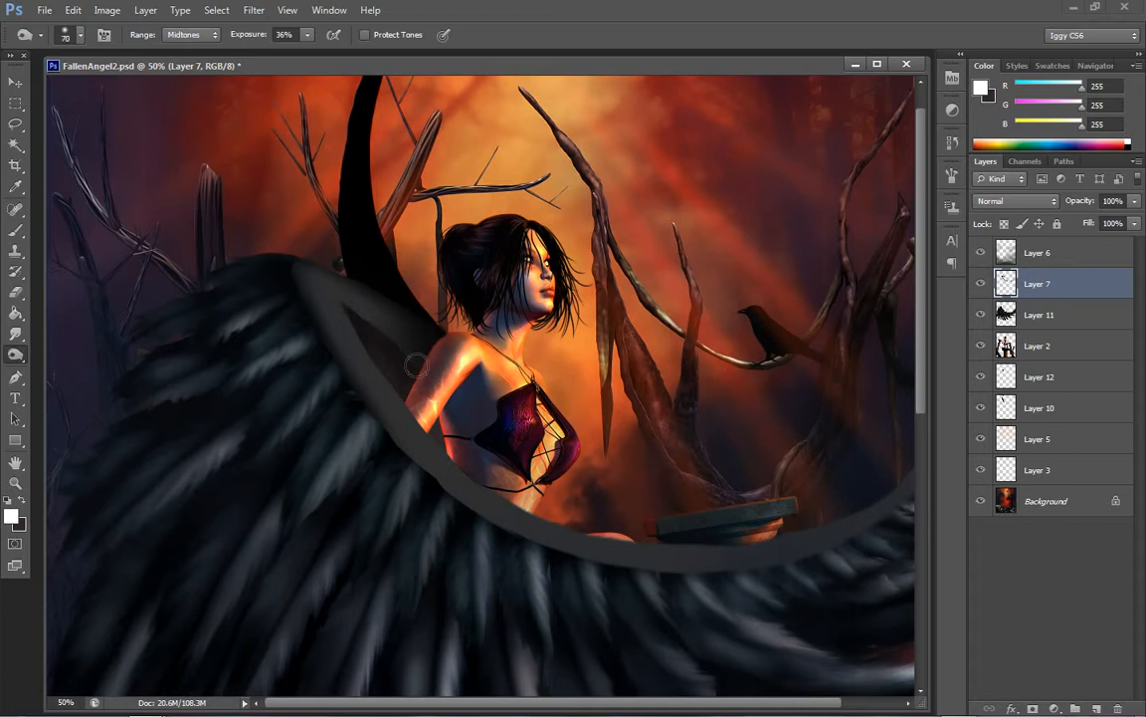
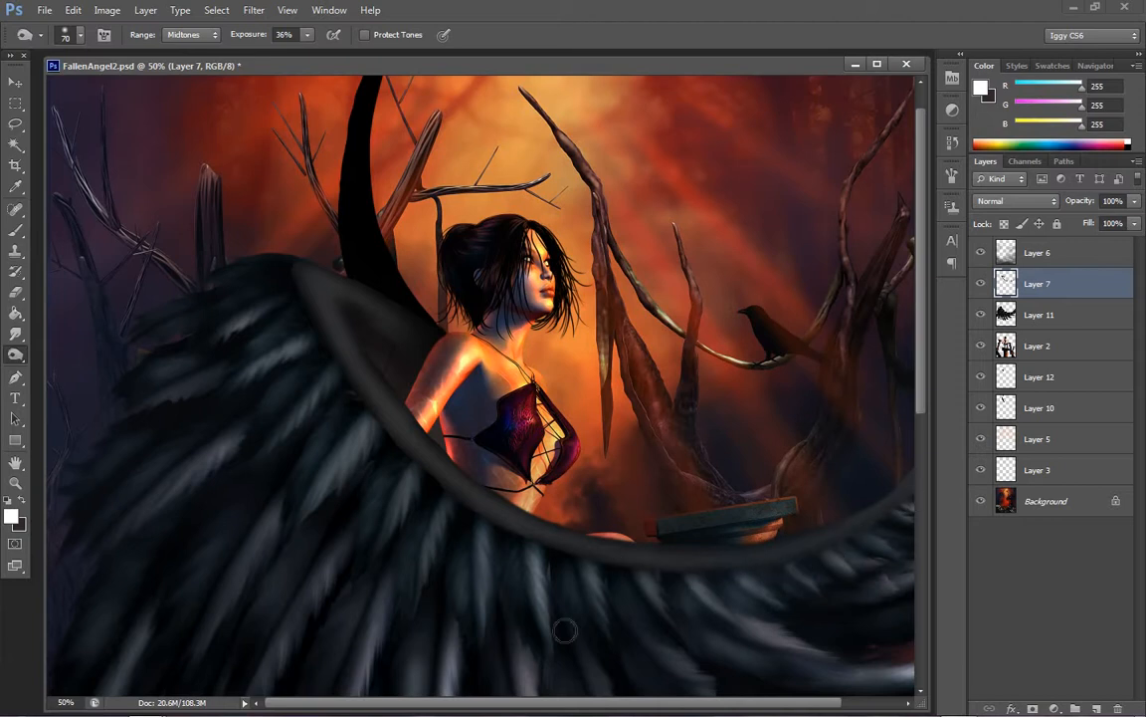
Burn more of the wing's arm on Layer 7 with a 250 px brush, keeping midtones and 36% exposure
{"action": "scroll", "coordinate": [509, 637], "scroll_direction": "right", "scroll_amount": 2}
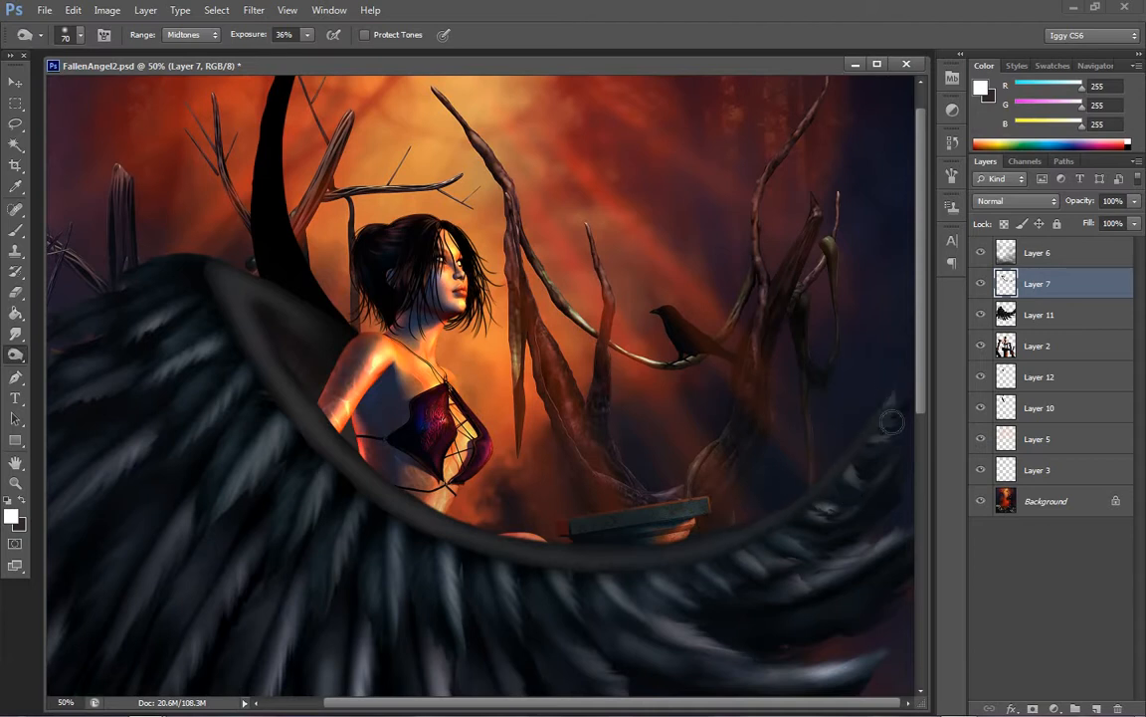
{"action": "key", "text": "]"}
{"action": "key", "text": "]"}
{"action": "key", "text": "]"}
{"action": "key", "text": "]"}
{"action": "key", "text": "]"}
{"action": "key", "text": "]"}
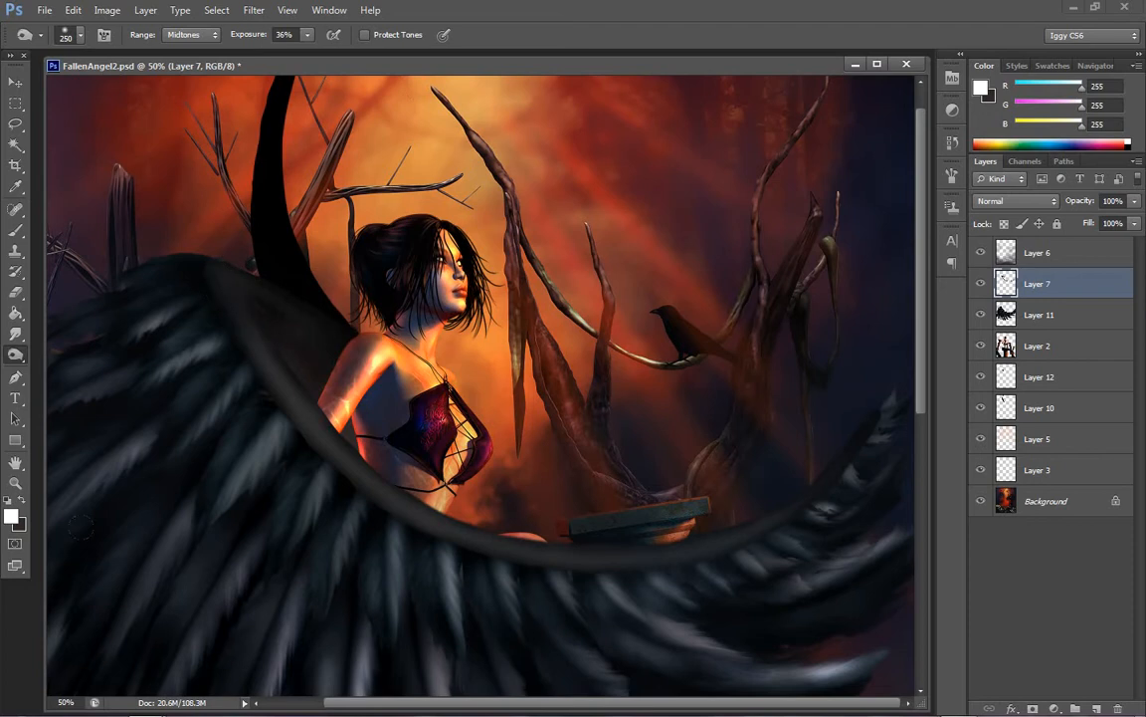
Dodge highlights along the curved arm of the wing with a 50 px brush at 60% exposure and check the whole painting
{"action": "right_click", "coordinate": [16, 354]}
{"action": "left_click", "coordinate": [74, 346]}
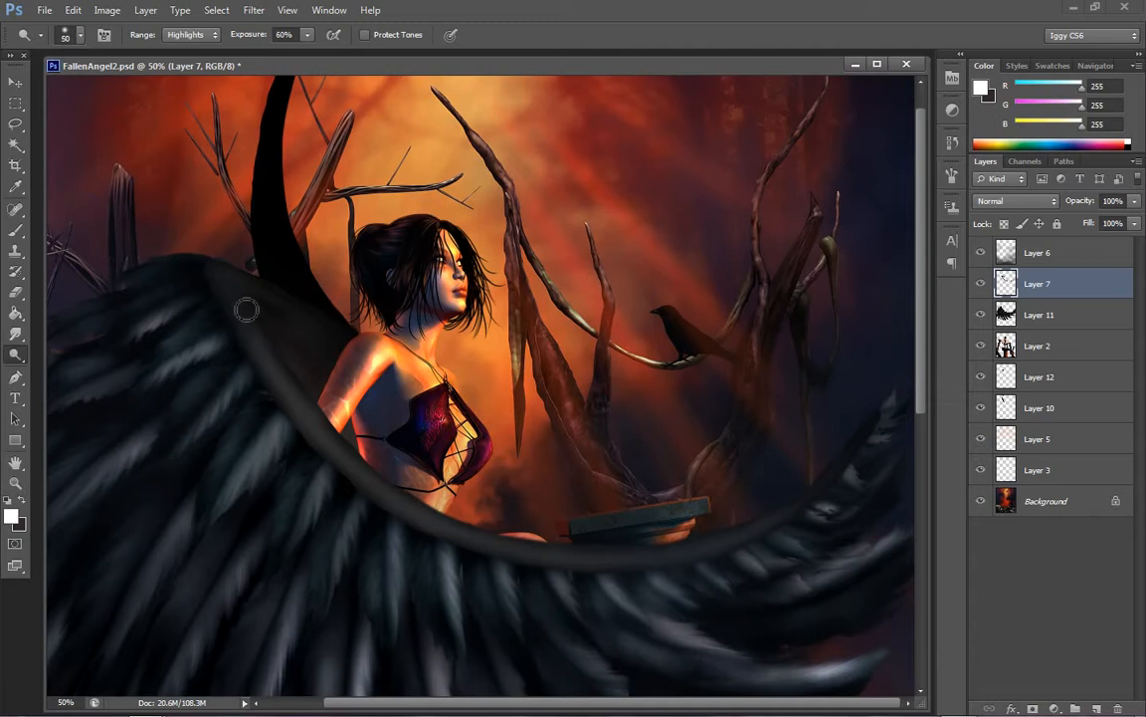
{"action": "mouse_move", "coordinate": [249, 330]}
{"action": "left_mouse_down"}
{"action": "mouse_move", "coordinate": [358, 478]}
{"action": "mouse_move", "coordinate": [348, 462]}
{"action": "mouse_move", "coordinate": [504, 555]}
{"action": "mouse_move", "coordinate": [392, 507]}
{"action": "mouse_move", "coordinate": [465, 518]}
{"action": "mouse_move", "coordinate": [599, 567]}
{"action": "mouse_move", "coordinate": [706, 561]}
{"action": "mouse_move", "coordinate": [649, 559]}
{"action": "mouse_move", "coordinate": [717, 554]}
{"action": "mouse_move", "coordinate": [780, 516]}
{"action": "left_mouse_up"}
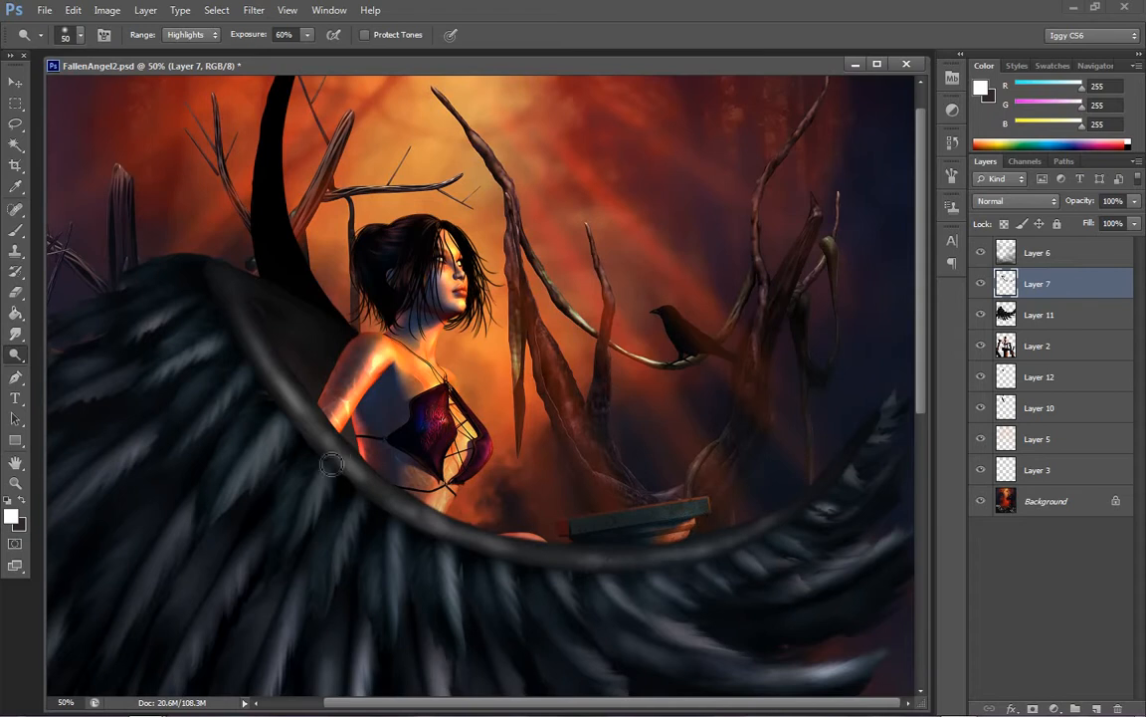
{"action": "mouse_move", "coordinate": [274, 351]}
{"action": "left_mouse_down"}
{"action": "mouse_move", "coordinate": [233, 311]}
{"action": "mouse_move", "coordinate": [236, 291]}
{"action": "left_mouse_up"}
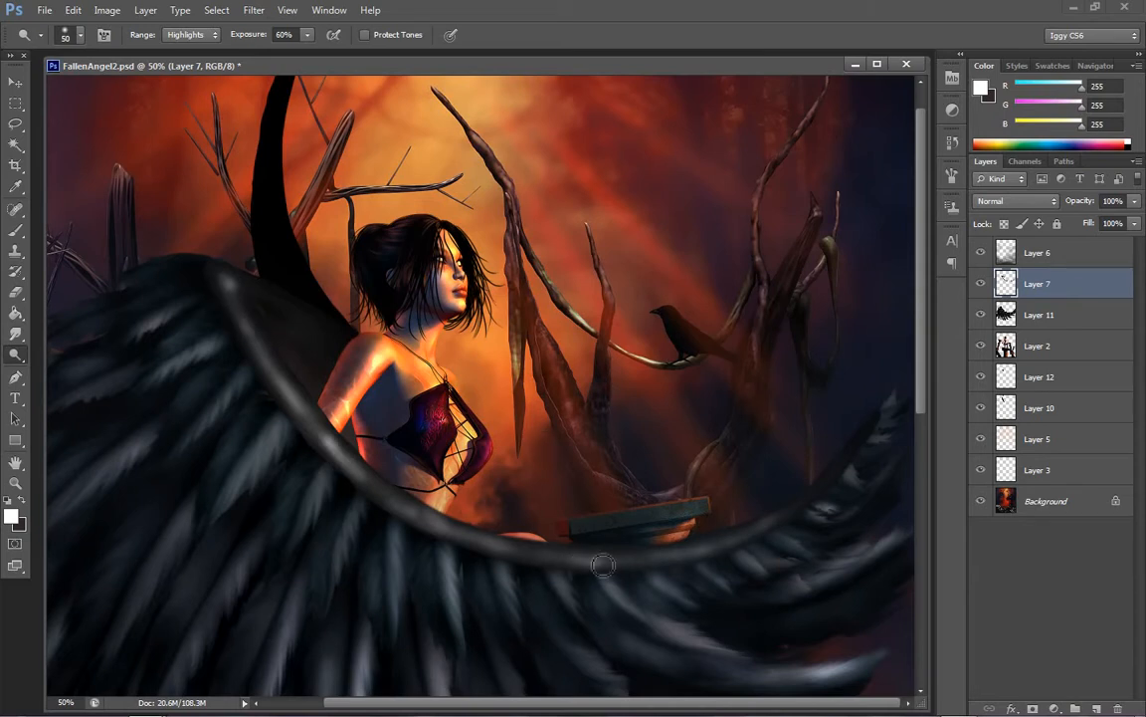
{"action": "left_click_drag", "start_coordinate": [683, 558], "coordinate": [753, 541]}
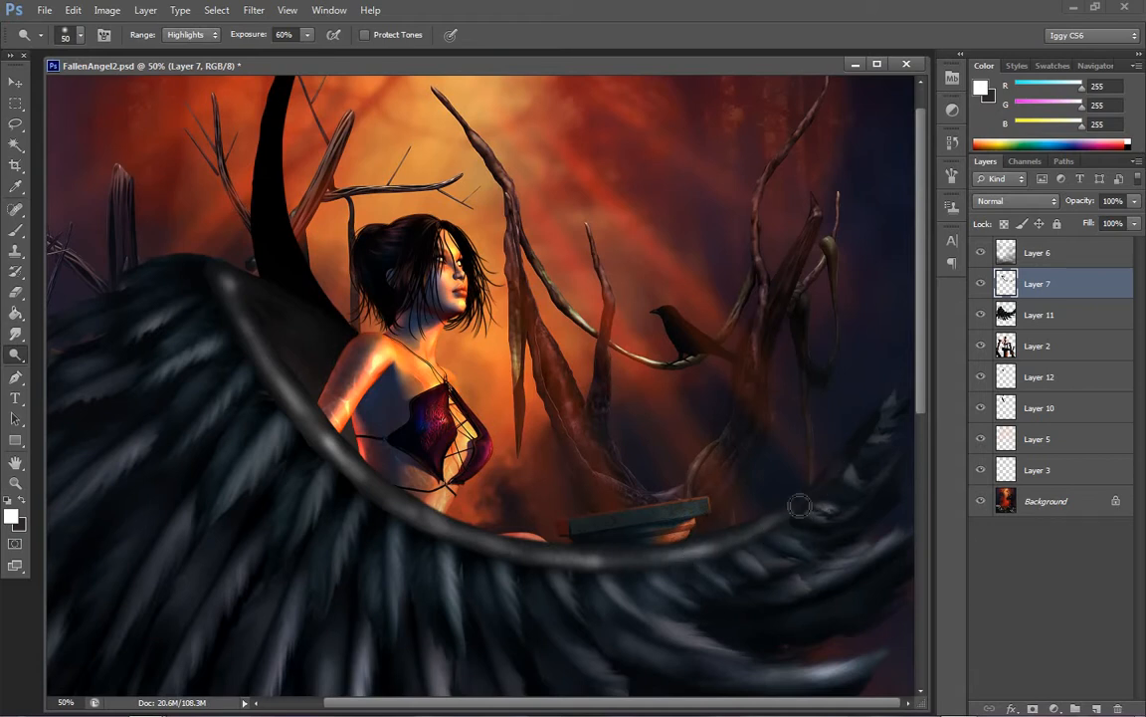
{"action": "mouse_move", "coordinate": [386, 456]}
{"action": "left_mouse_down"}
{"action": "mouse_move", "coordinate": [364, 460]}
{"action": "mouse_move", "coordinate": [333, 438]}
{"action": "mouse_move", "coordinate": [243, 341]}
{"action": "left_mouse_up"}
{"action": "left_click_drag", "start_coordinate": [505, 553], "coordinate": [578, 563]}
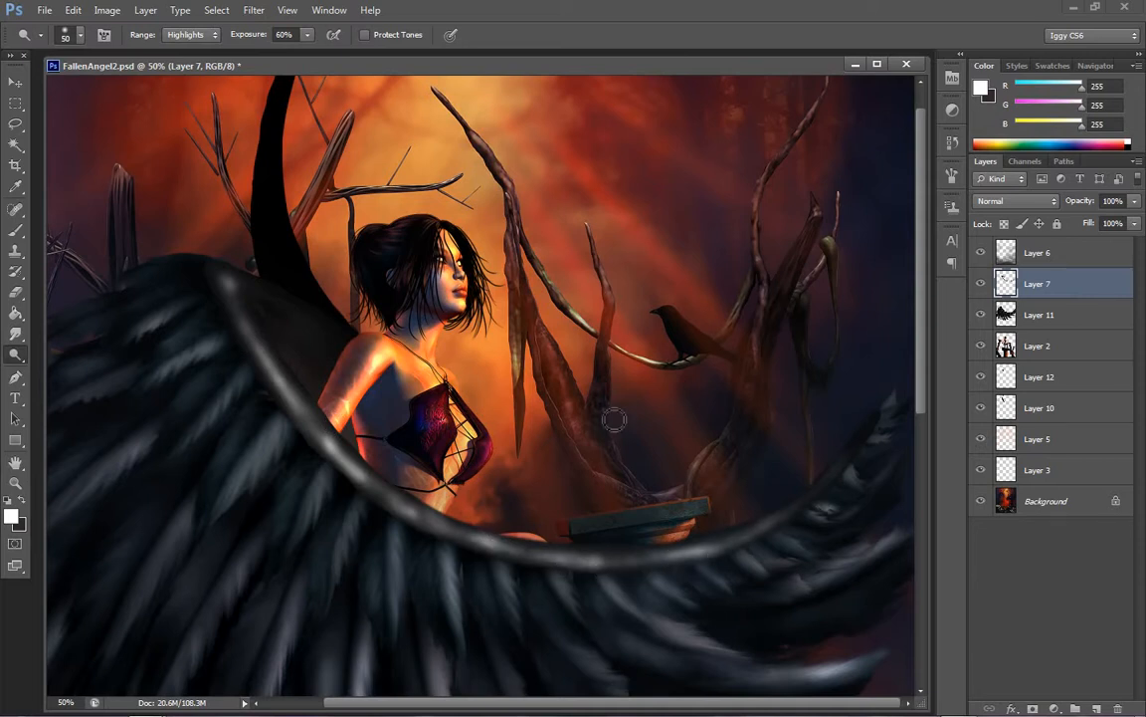
{"action": "left_click", "coordinate": [15, 483]}
{"action": "right_click", "coordinate": [556, 413]}
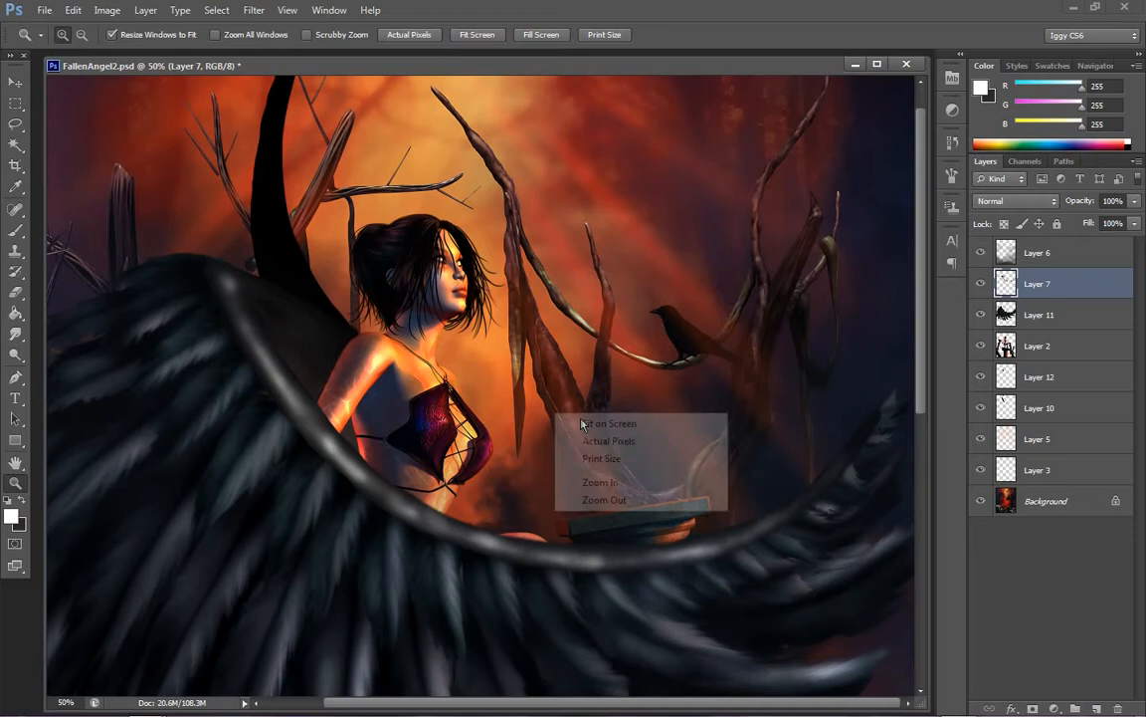
{"action": "left_click", "coordinate": [610, 423]}
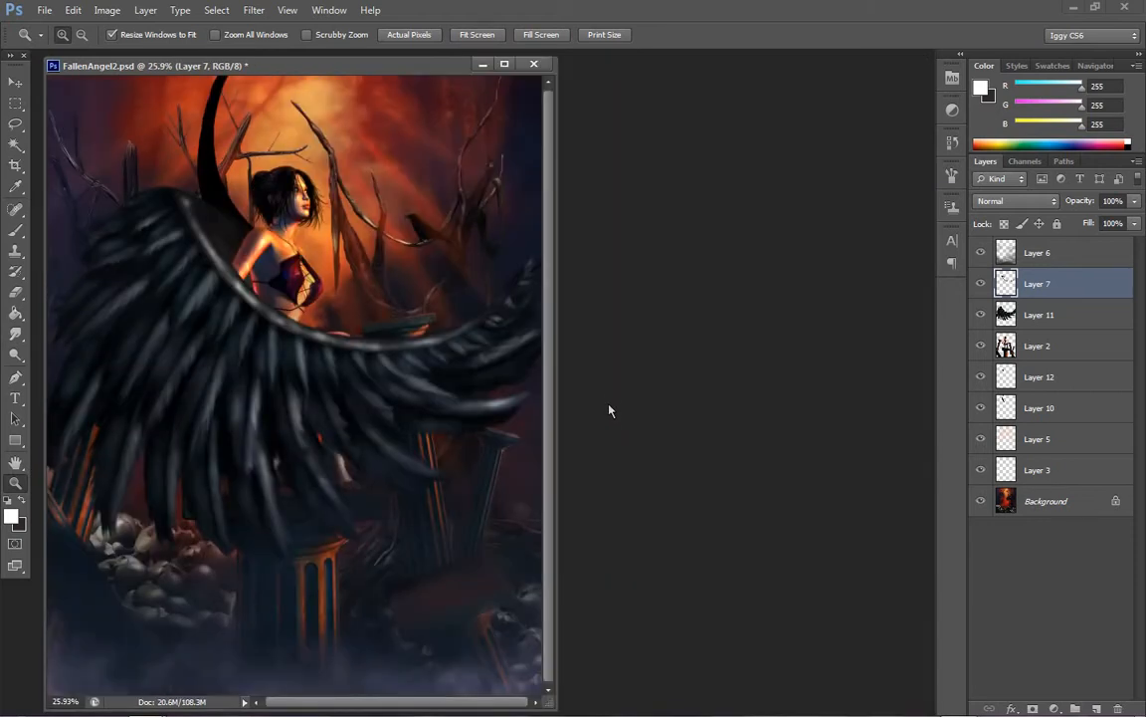
Apply Brightness/Contrast to Layer 7 with brightness -67 and contrast 67
{"action": "left_click", "coordinate": [329, 290]}
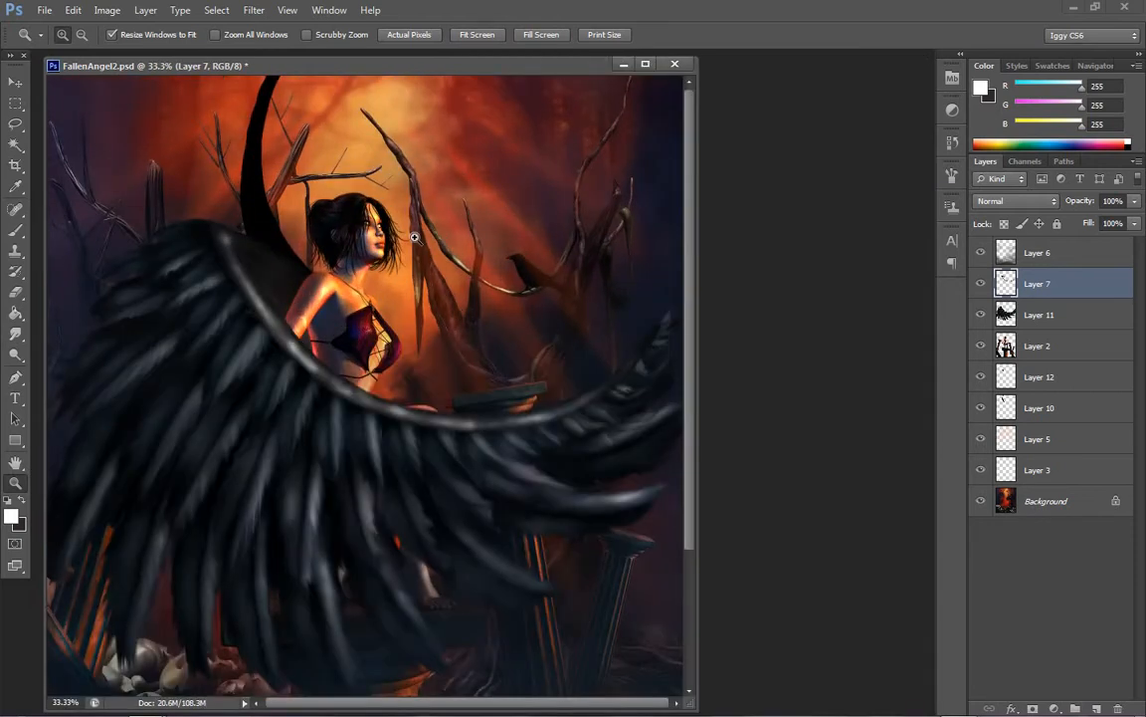
{"action": "left_click", "coordinate": [106, 9]}
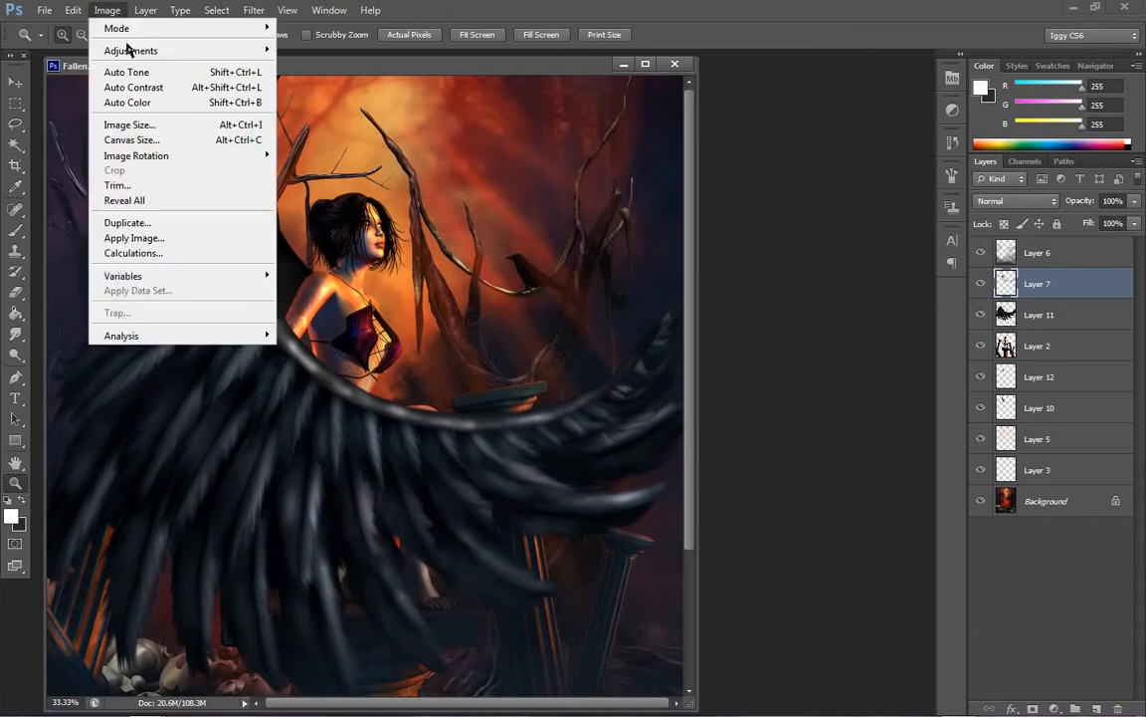
{"action": "mouse_move", "coordinate": [118, 45]}
{"action": "left_click", "coordinate": [312, 49]}
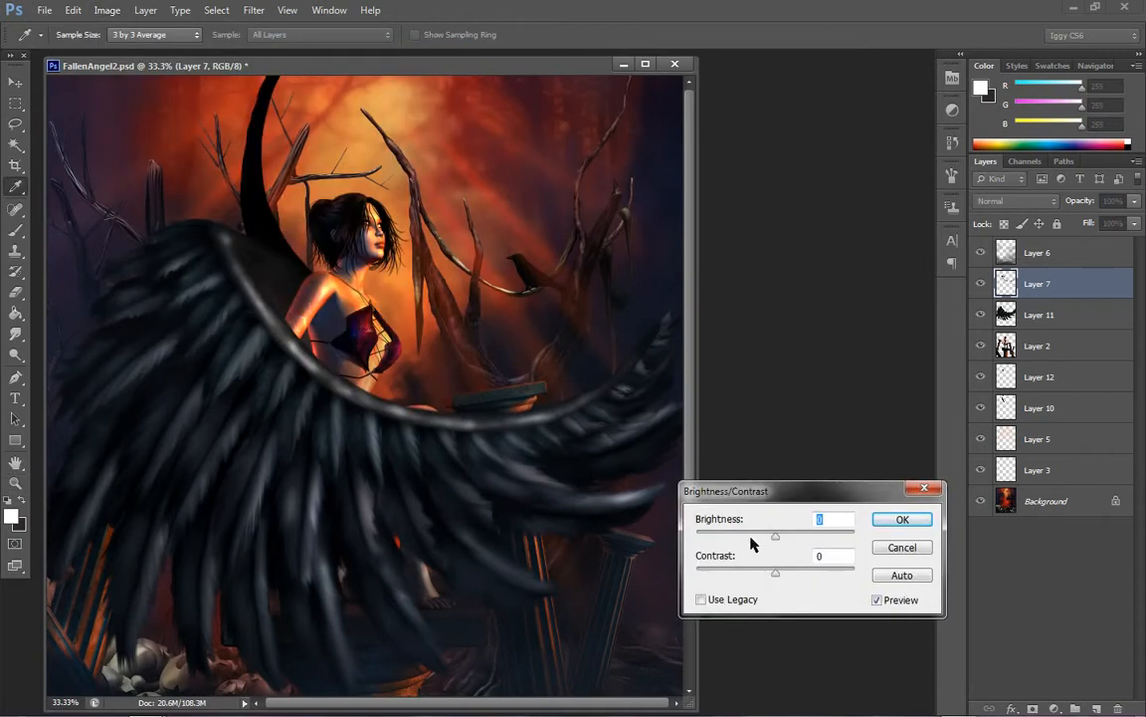
{"action": "left_click_drag", "start_coordinate": [775, 535], "coordinate": [848, 575]}
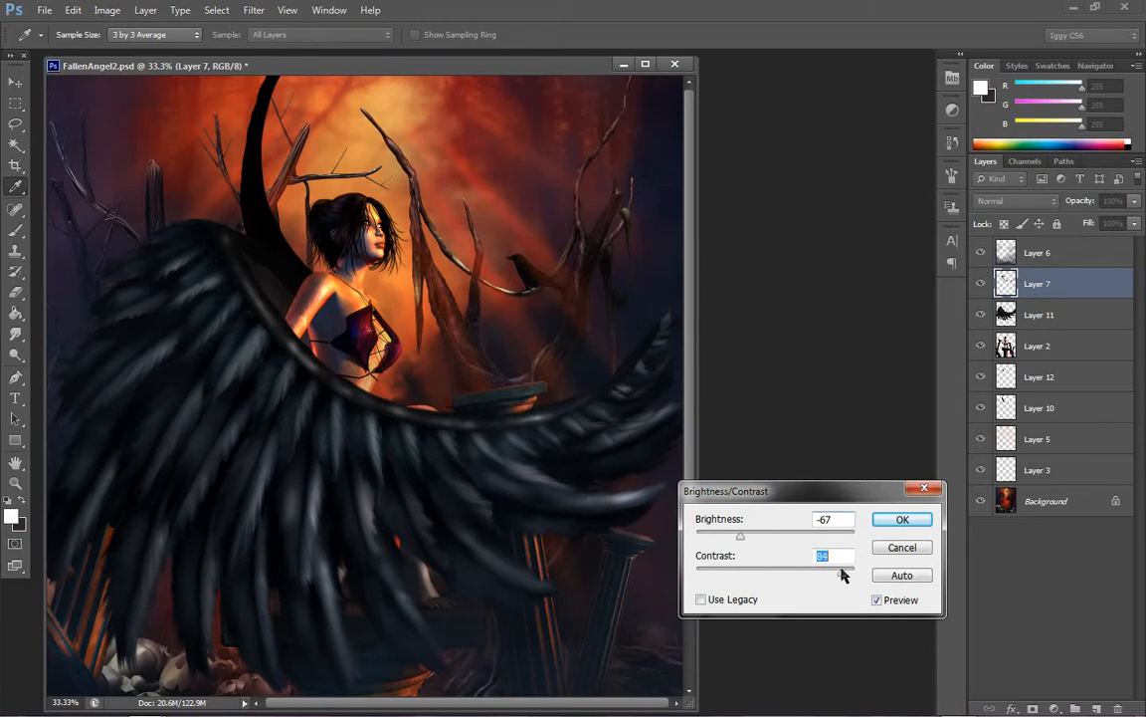
{"action": "left_click", "coordinate": [903, 519]}
{"action": "key", "text": "z"}
Apply Color Balance to Layer 7's midtones, shifting them slightly toward cyan with the yellow-blue level at +3
{"action": "left_click", "coordinate": [107, 10]}
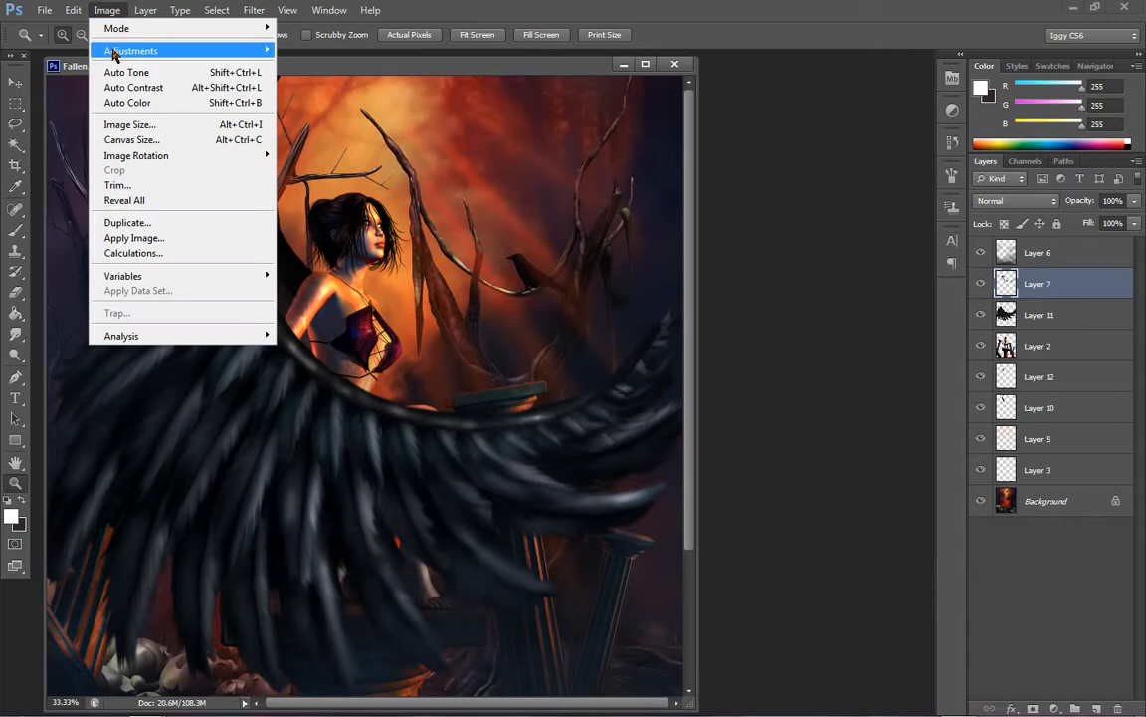
{"action": "mouse_move", "coordinate": [130, 50]}
{"action": "left_click", "coordinate": [321, 147]}
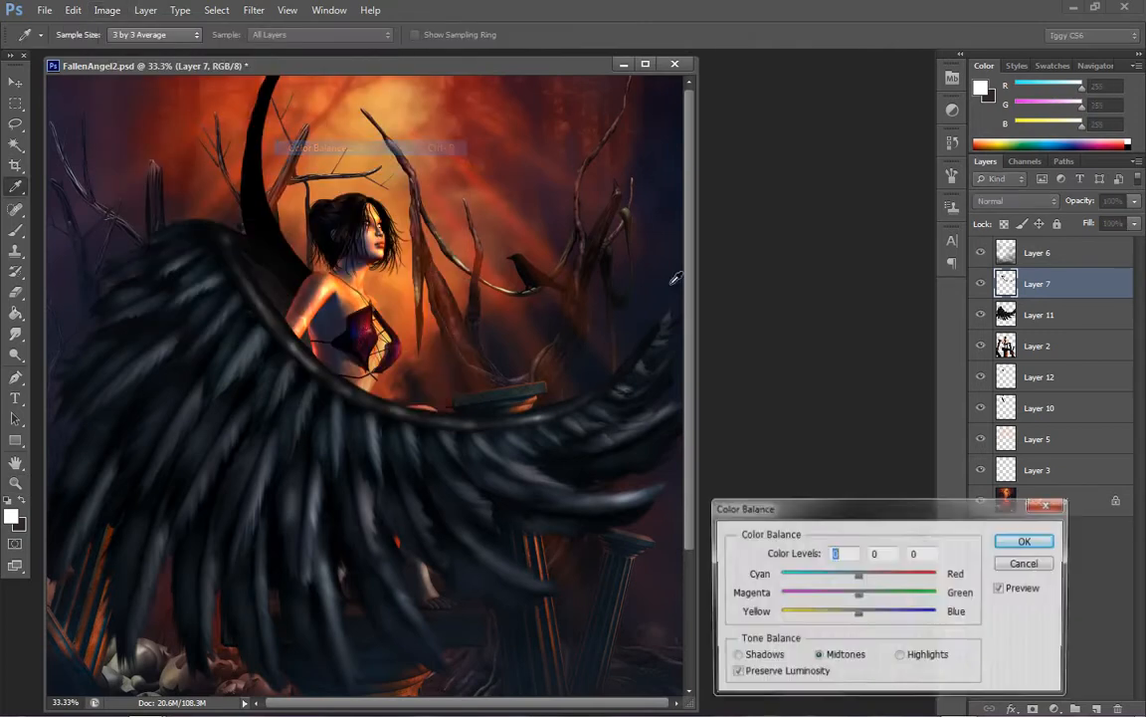
{"action": "mouse_move", "coordinate": [858, 613]}
{"action": "left_mouse_down"}
{"action": "mouse_move", "coordinate": [889, 619]}
{"action": "mouse_move", "coordinate": [876, 617]}
{"action": "left_mouse_up"}
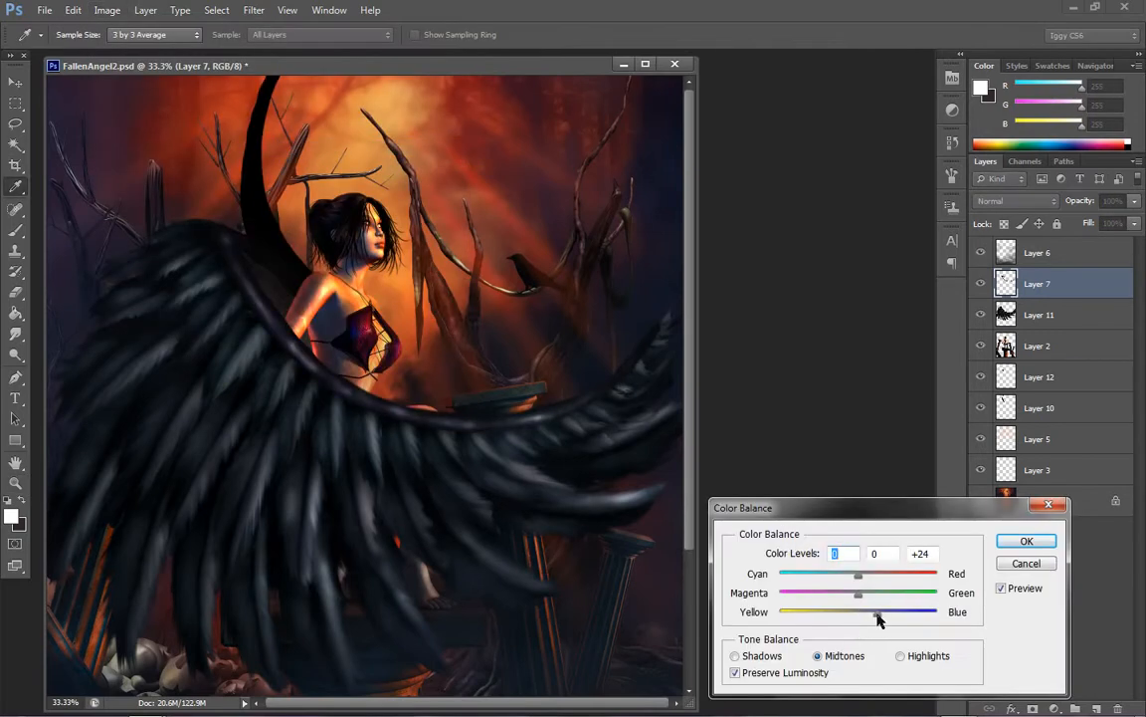
{"action": "mouse_move", "coordinate": [842, 577]}
{"action": "left_mouse_down"}
{"action": "mouse_move", "coordinate": [819, 574]}
{"action": "mouse_move", "coordinate": [834, 575]}
{"action": "left_mouse_up"}
{"action": "left_click_drag", "start_coordinate": [875, 616], "coordinate": [861, 613]}
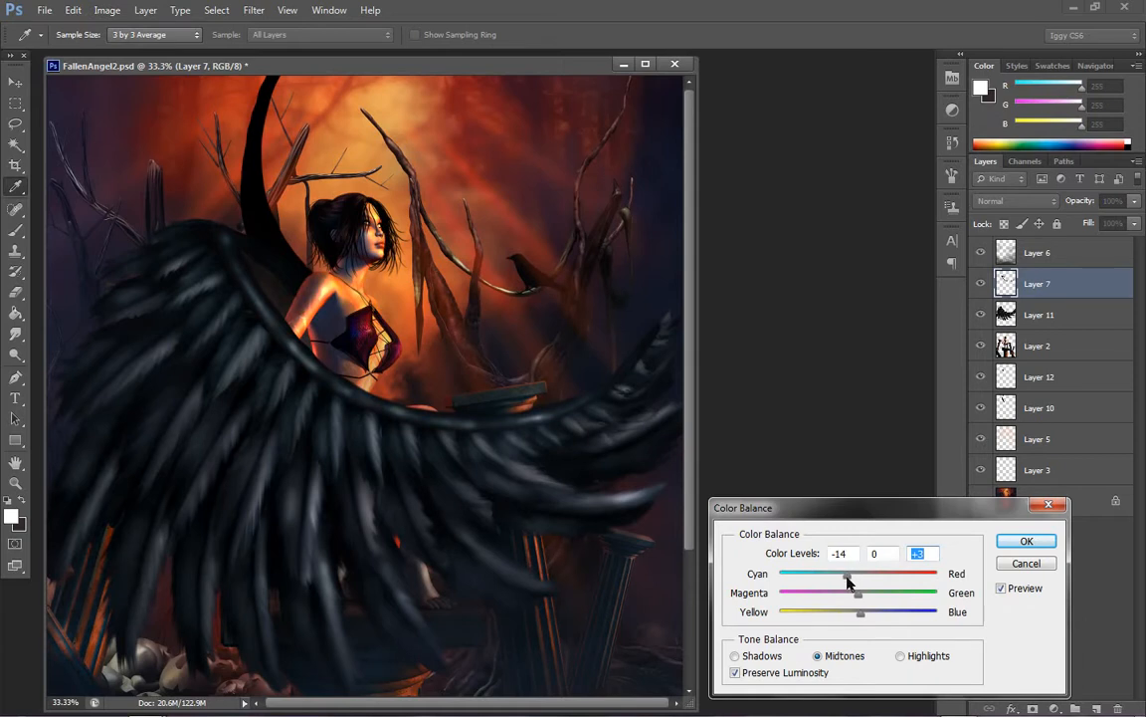
{"action": "left_click_drag", "start_coordinate": [847, 582], "coordinate": [851, 585]}
{"action": "left_click", "coordinate": [1025, 541]}
{"action": "key", "text": "z"}
Dodge highlights on the upper wing arm and its inner branch near the angel's shoulder, using a 50 px brush at 60% exposure
{"action": "left_click", "coordinate": [314, 285]}
{"action": "left_click", "coordinate": [378, 327]}
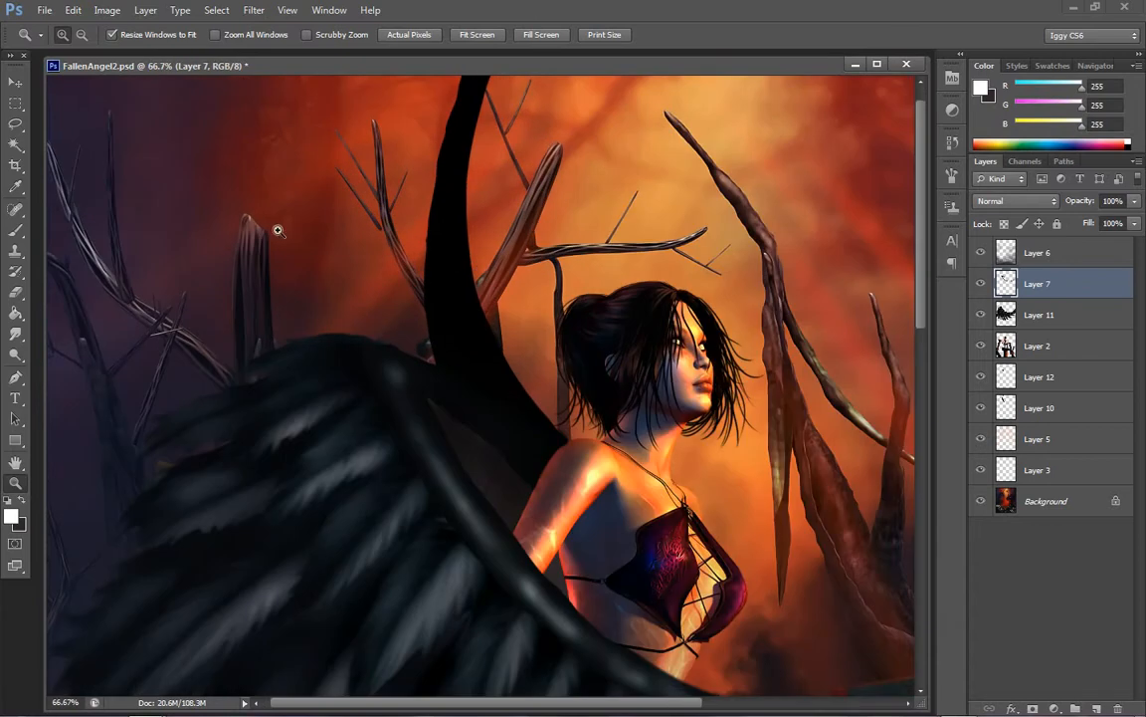
{"action": "left_click", "coordinate": [15, 354]}
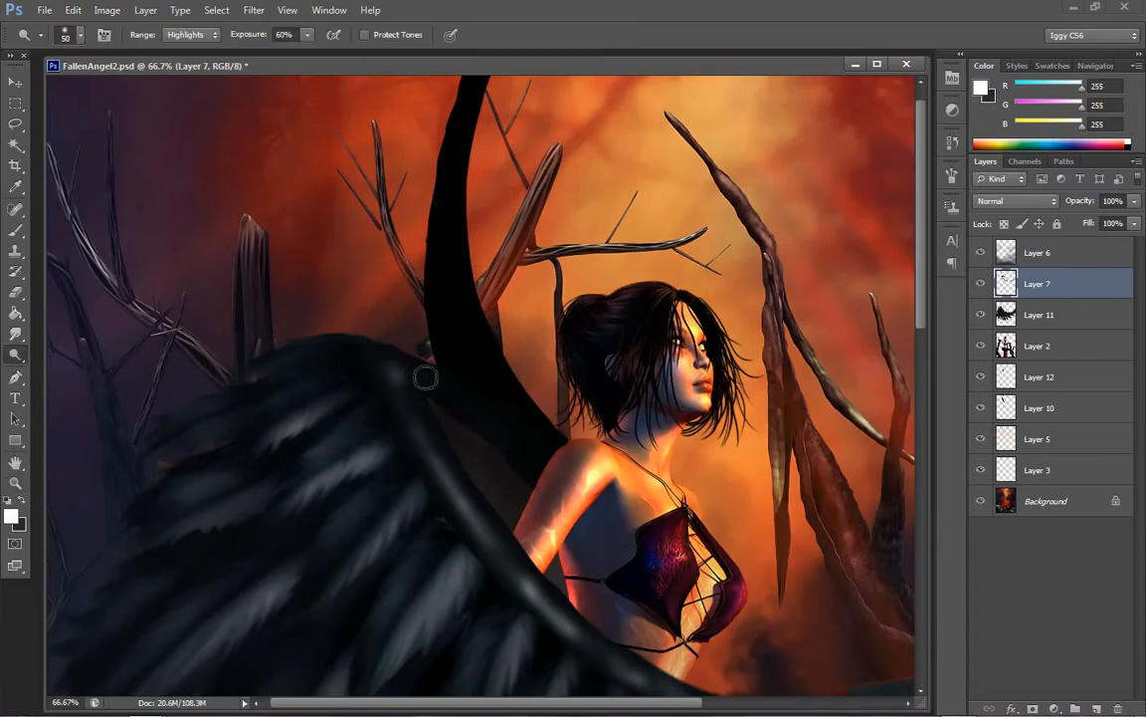
{"action": "mouse_move", "coordinate": [425, 377]}
{"action": "left_mouse_down"}
{"action": "mouse_move", "coordinate": [538, 477]}
{"action": "mouse_move", "coordinate": [389, 354]}
{"action": "mouse_move", "coordinate": [426, 371]}
{"action": "mouse_move", "coordinate": [426, 457]}
{"action": "mouse_move", "coordinate": [366, 369]}
{"action": "mouse_move", "coordinate": [395, 424]}
{"action": "mouse_move", "coordinate": [450, 480]}
{"action": "left_mouse_up"}
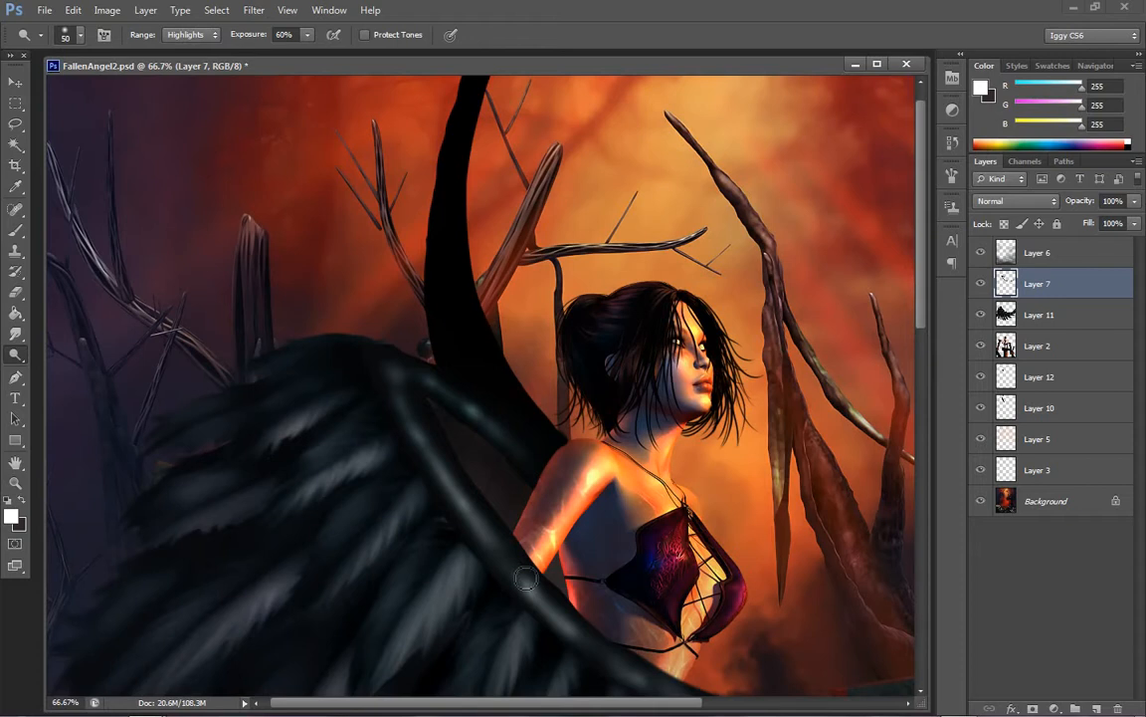
{"action": "mouse_move", "coordinate": [524, 578]}
{"action": "left_mouse_down"}
{"action": "mouse_move", "coordinate": [439, 495]}
{"action": "mouse_move", "coordinate": [458, 505]}
{"action": "left_mouse_up"}
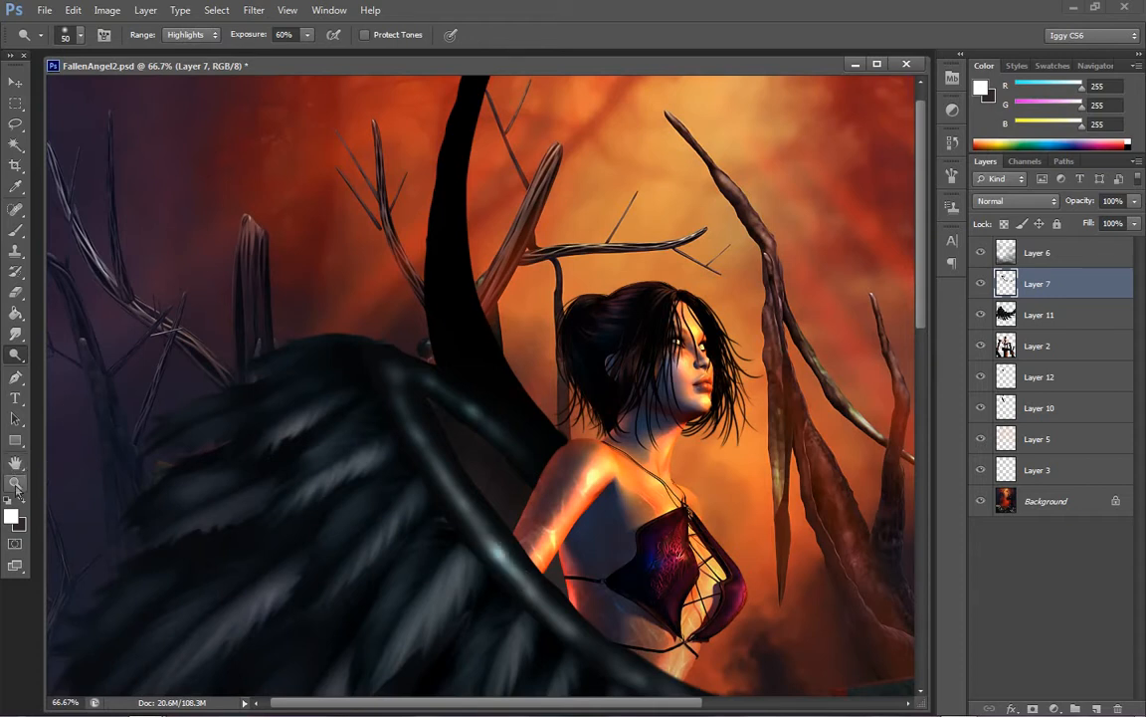
{"action": "key", "text": "z"}
{"action": "right_click", "coordinate": [495, 403]}
{"action": "left_click", "coordinate": [569, 412]}
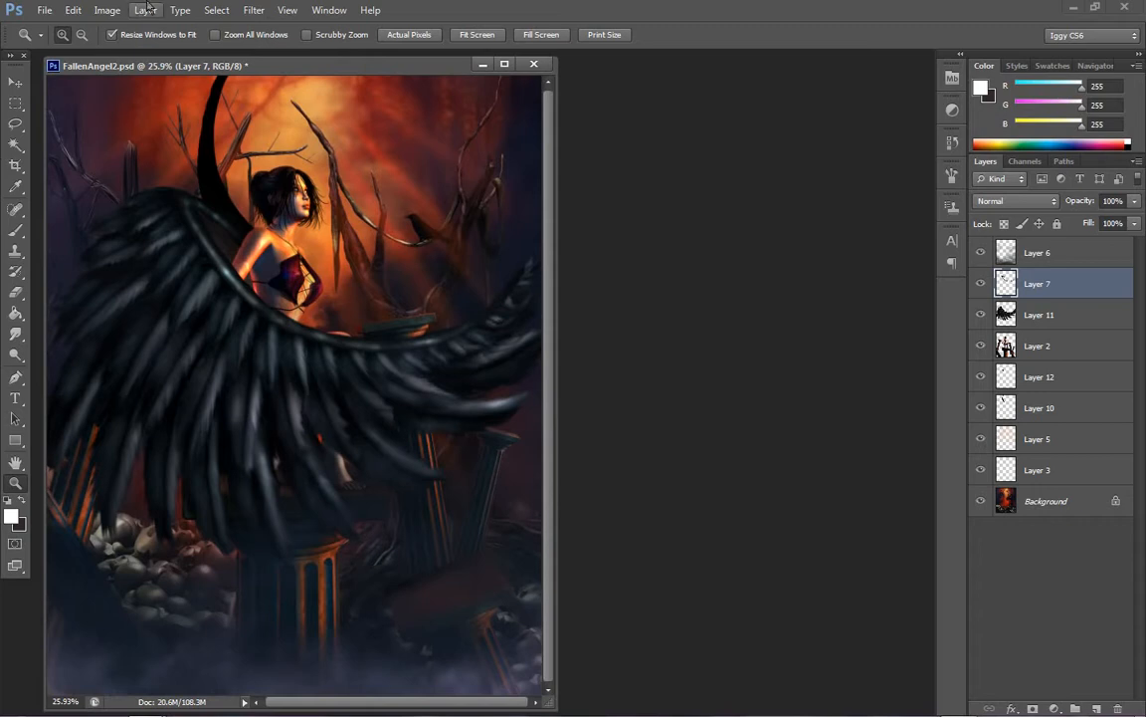
Apply a legacy Brightness/Contrast adjustment to Layer 7 and check the painting at several zoom levels
{"action": "left_click", "coordinate": [107, 10]}
{"action": "mouse_move", "coordinate": [129, 50]}
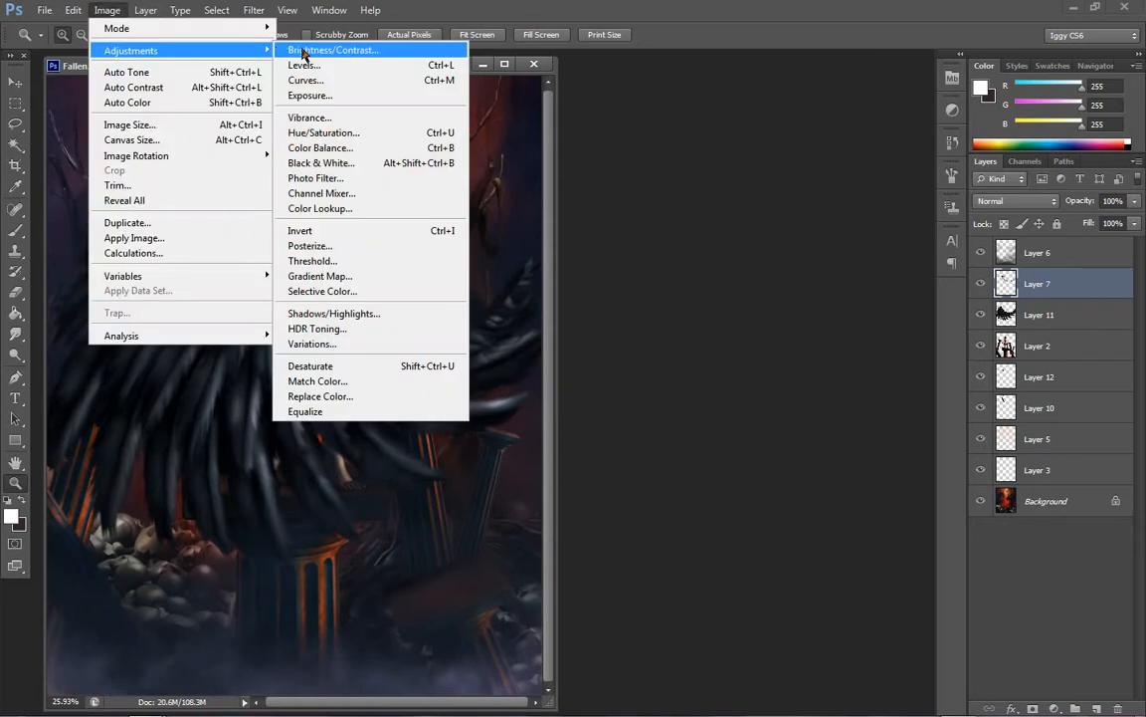
{"action": "left_click", "coordinate": [289, 44]}
{"action": "left_click", "coordinate": [751, 533]}
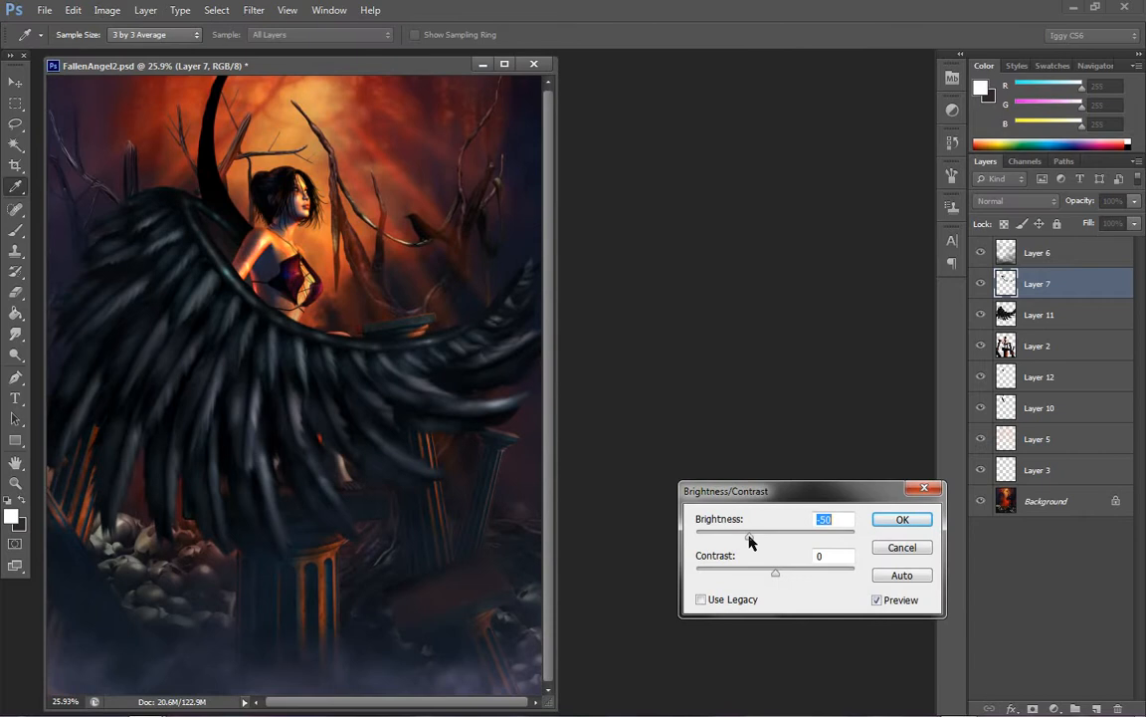
{"action": "left_click", "coordinate": [736, 601]}
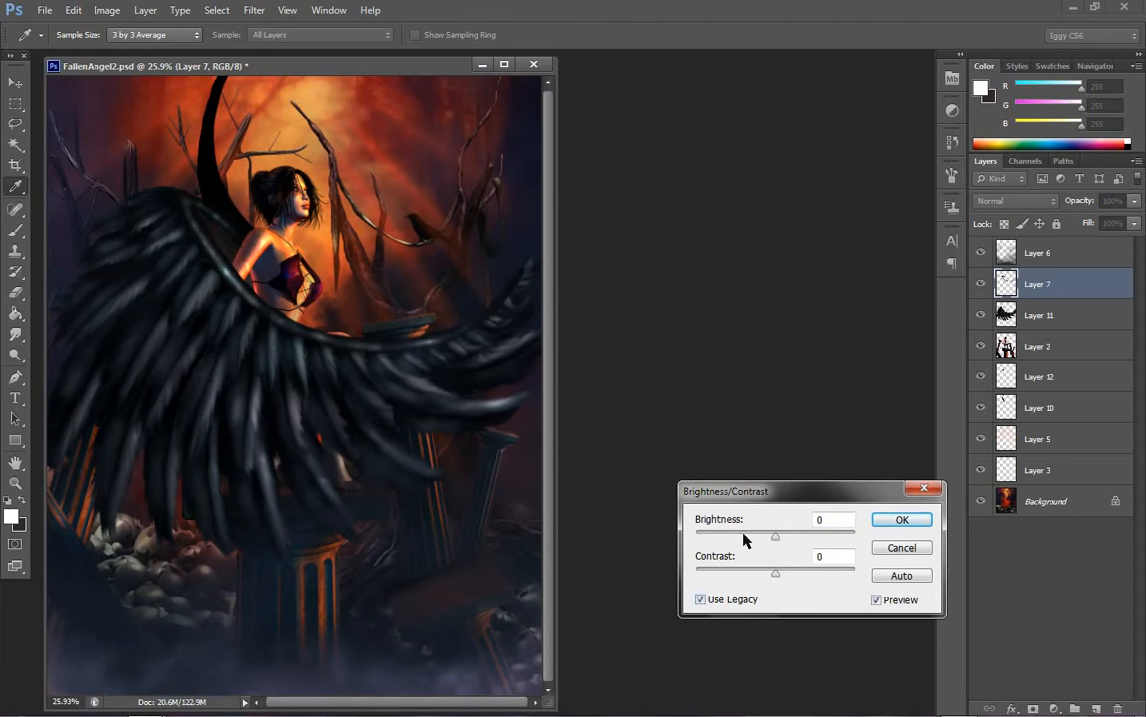
{"action": "left_click_drag", "start_coordinate": [741, 536], "coordinate": [697, 573]}
{"action": "left_click_drag", "start_coordinate": [749, 537], "coordinate": [775, 537]}
{"action": "left_click", "coordinate": [896, 519]}
{"action": "key", "text": "z"}
{"action": "left_click", "coordinate": [338, 293]}
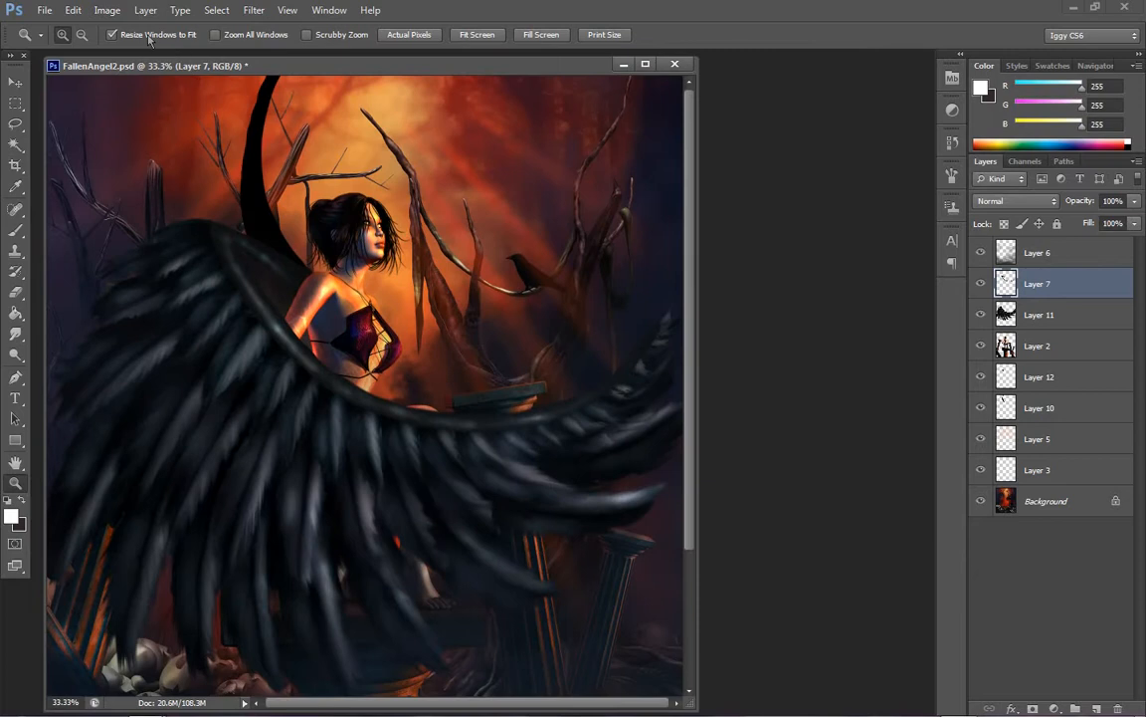
{"action": "right_click", "coordinate": [396, 324]}
{"action": "left_click", "coordinate": [443, 410]}
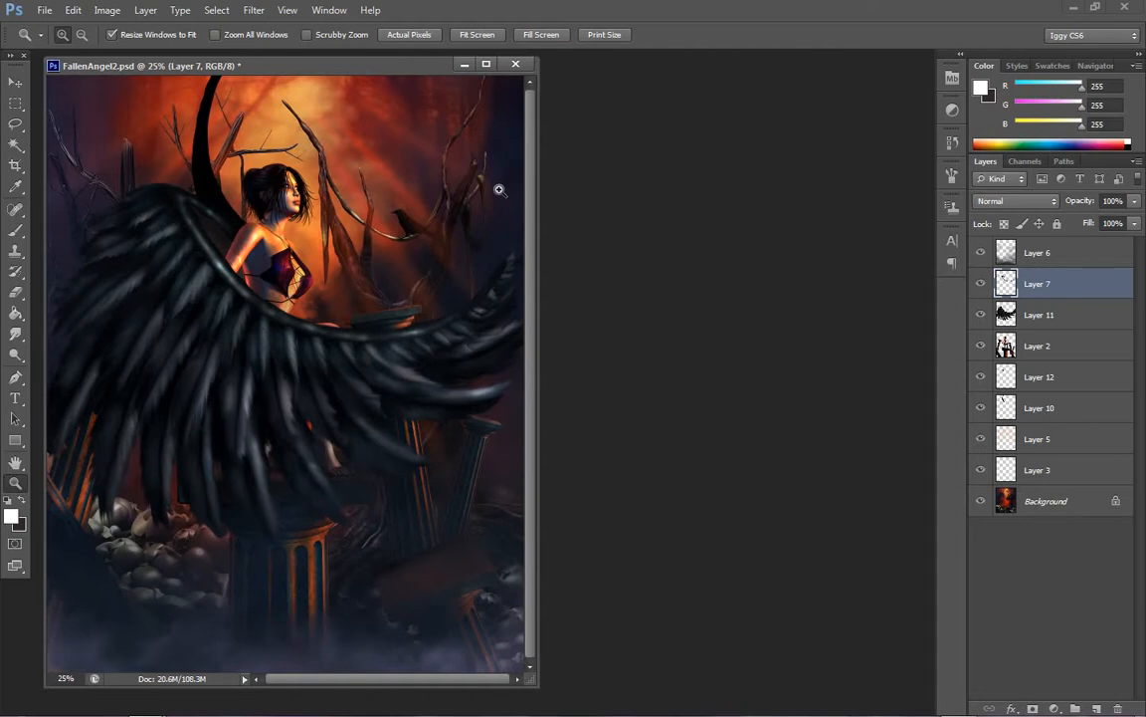
{"action": "left_click", "coordinate": [338, 262]}
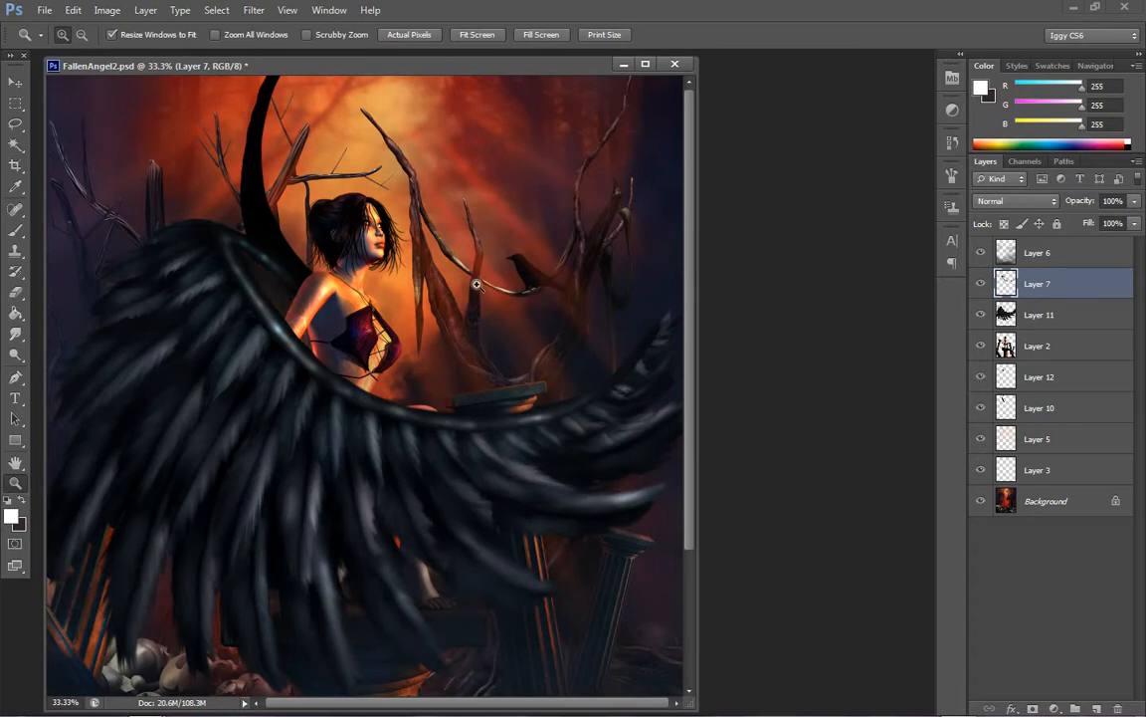
{"action": "left_click", "coordinate": [430, 256]}
Duplicate Layer 12 within the same document and undo the duplication
{"action": "left_click", "coordinate": [1050, 388]}
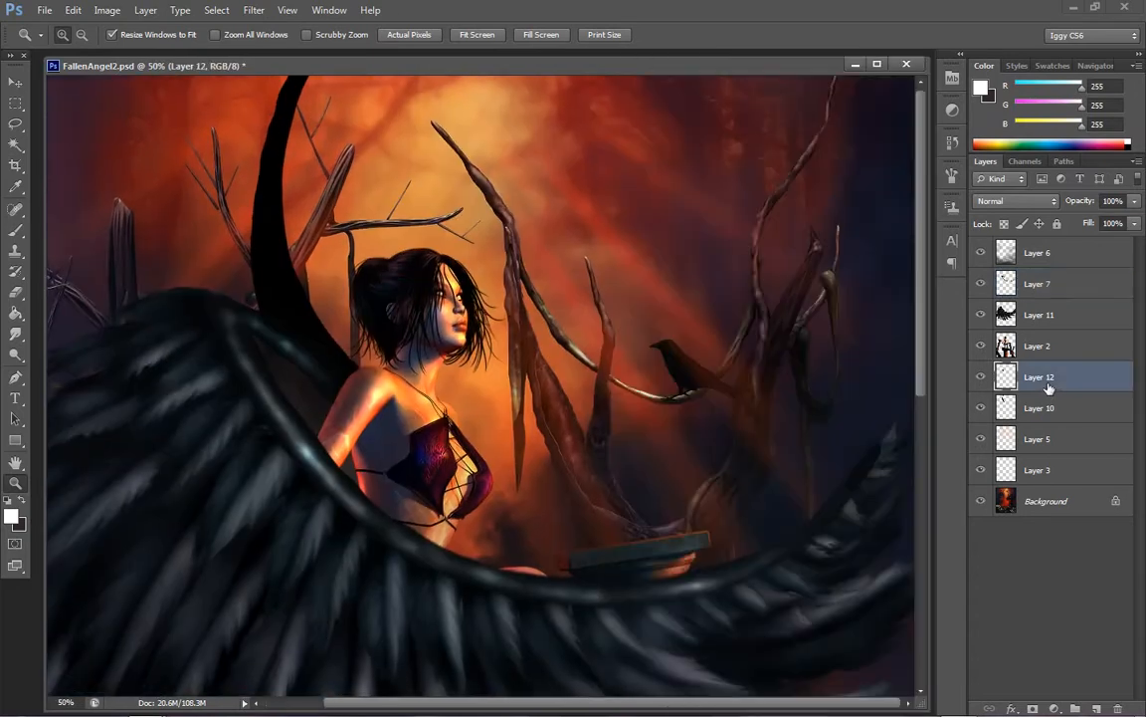
{"action": "right_click", "coordinate": [1075, 383]}
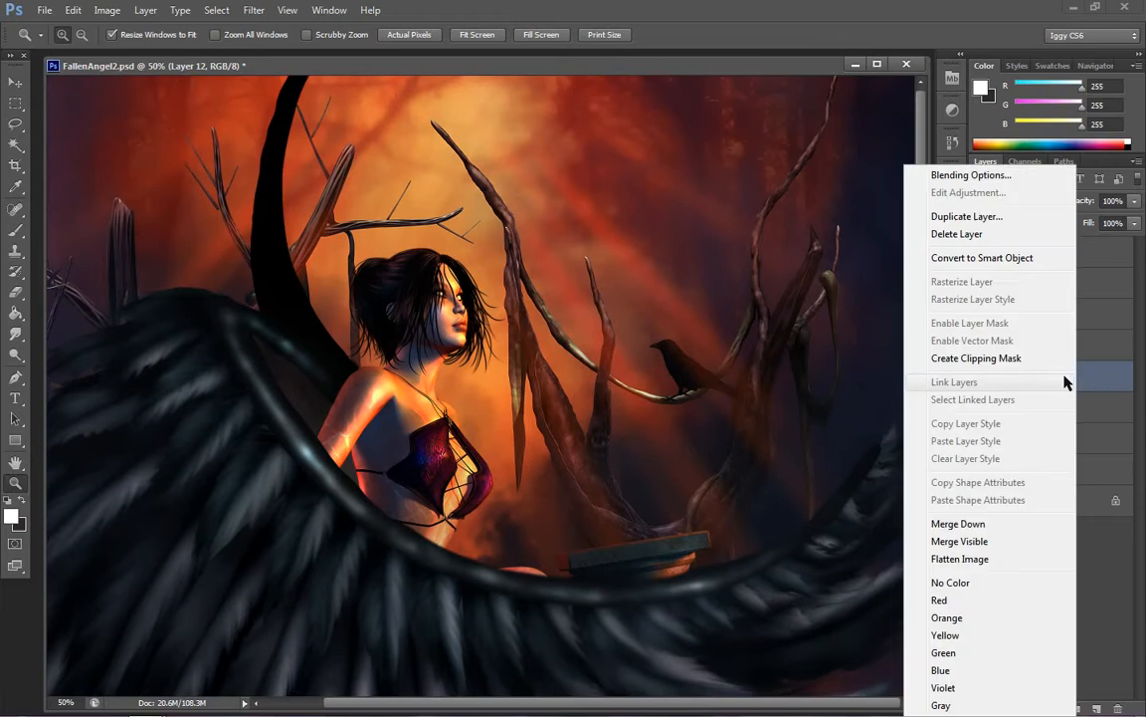
{"action": "left_click", "coordinate": [971, 215]}
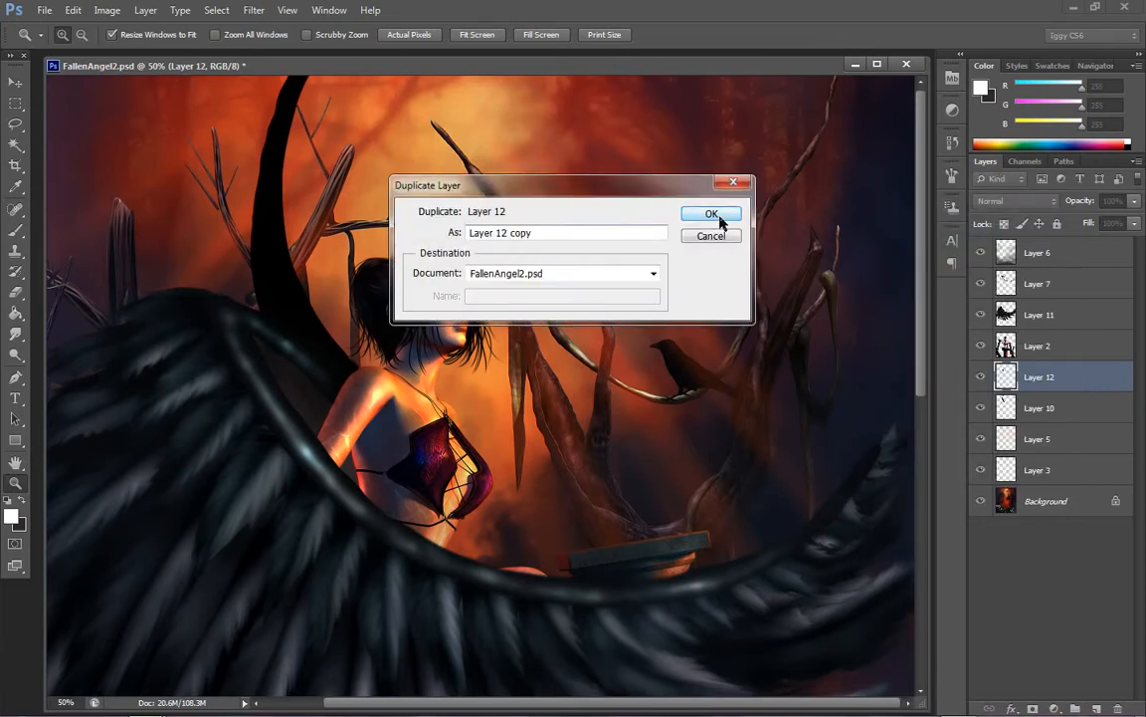
{"action": "left_click", "coordinate": [710, 214]}
{"action": "key", "text": "ctrl+z"}
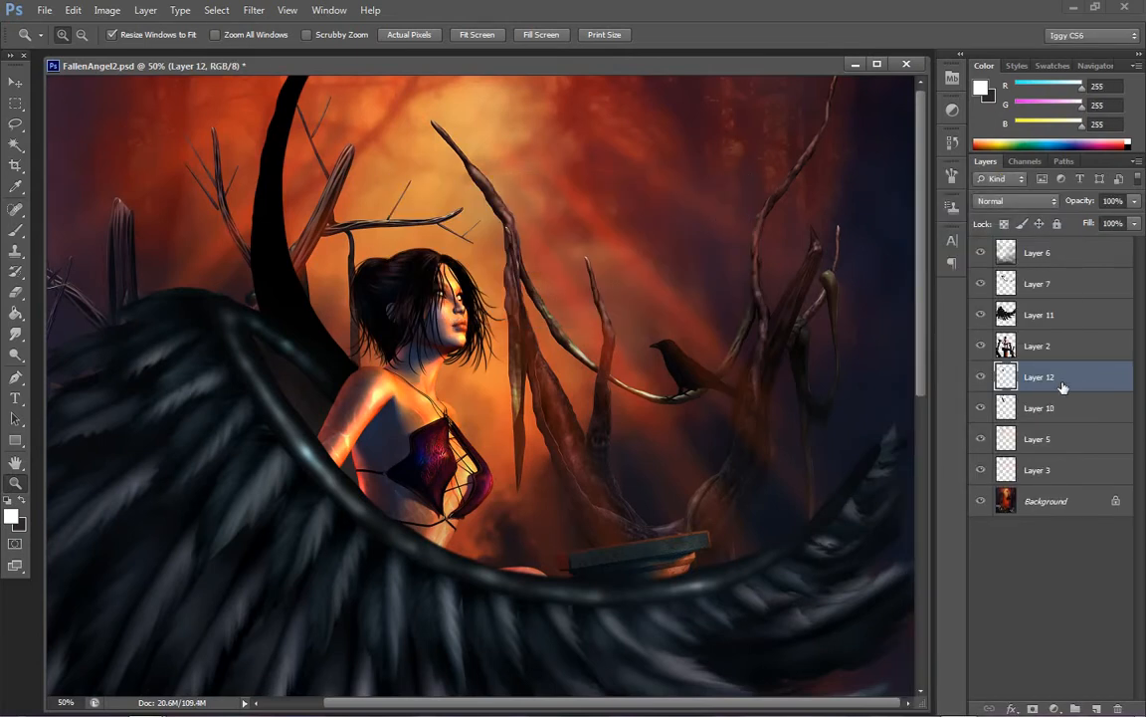
Apply Color Balance to Layer 12's midtones with the cyan-red level at -24 and the yellow-blue level at +8
{"action": "left_click", "coordinate": [108, 10]}
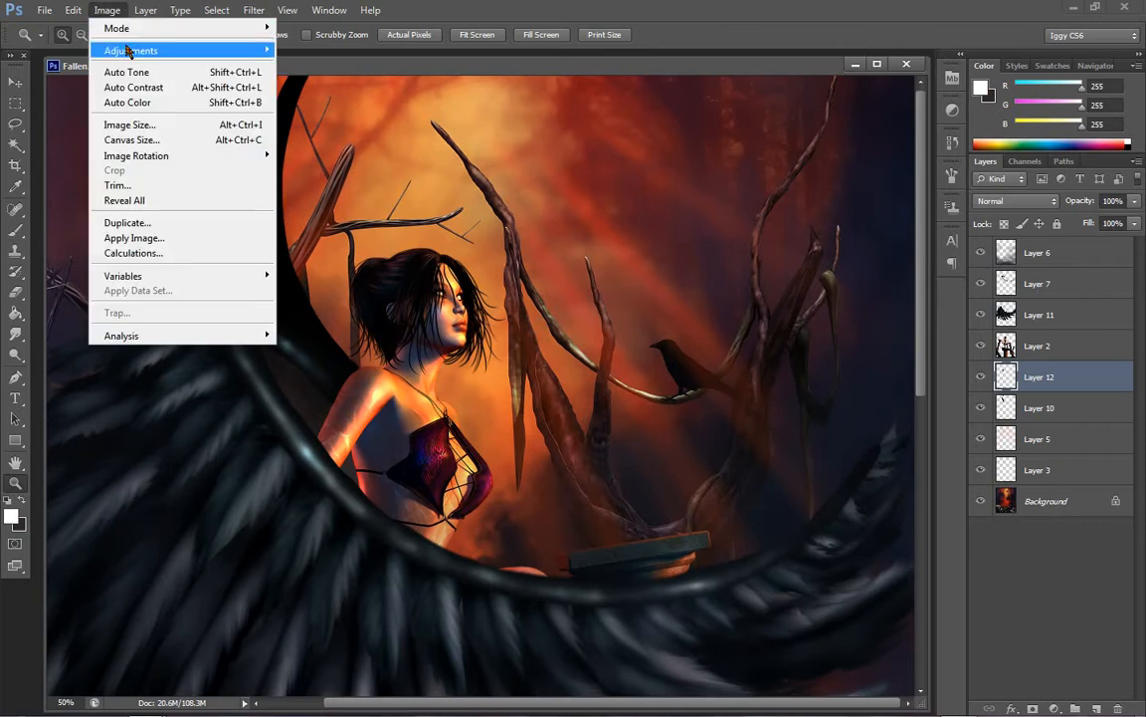
{"action": "mouse_move", "coordinate": [130, 50]}
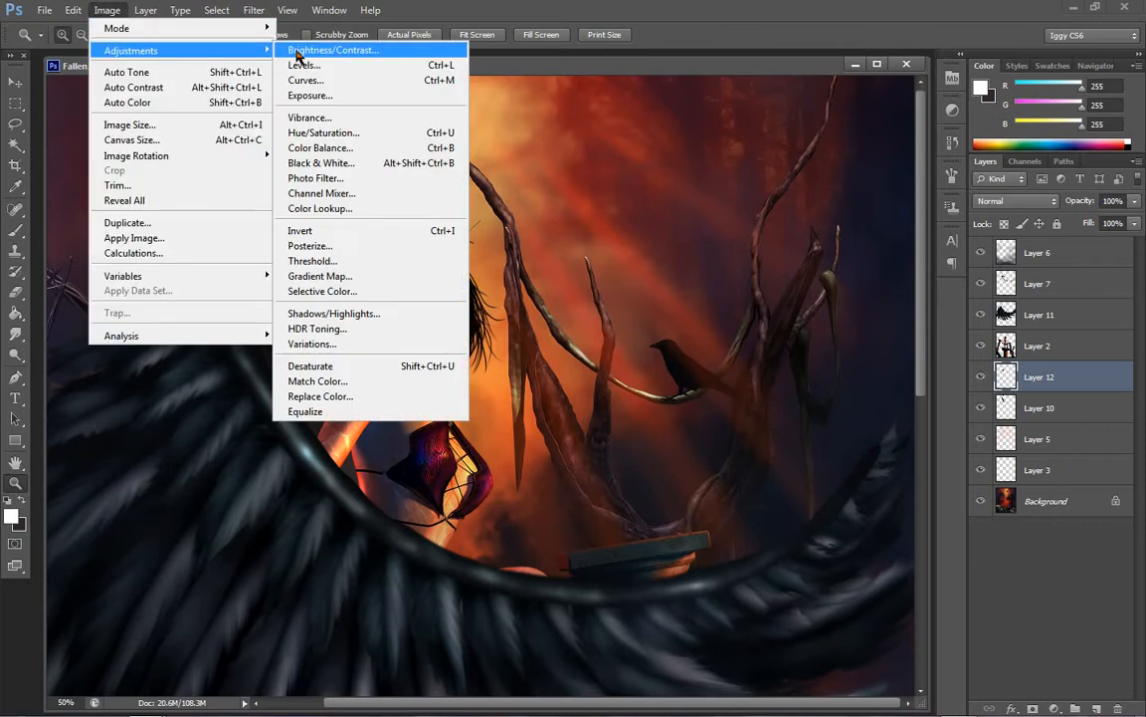
{"action": "left_click", "coordinate": [321, 147]}
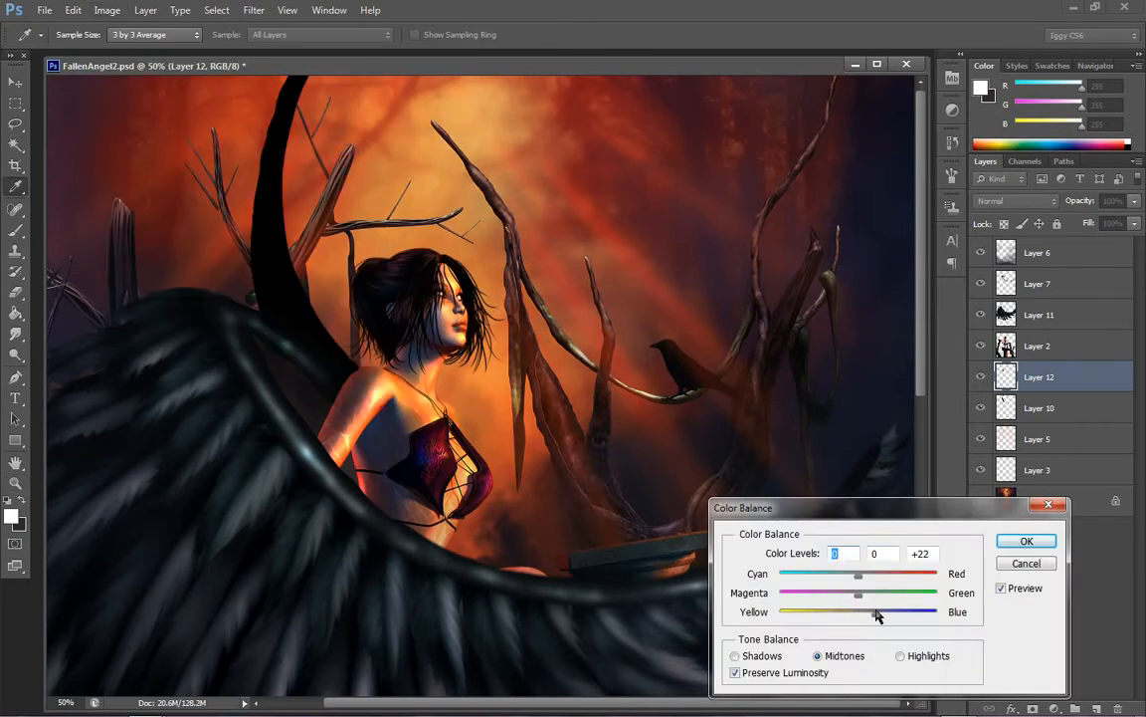
{"action": "left_click_drag", "start_coordinate": [878, 616], "coordinate": [863, 617]}
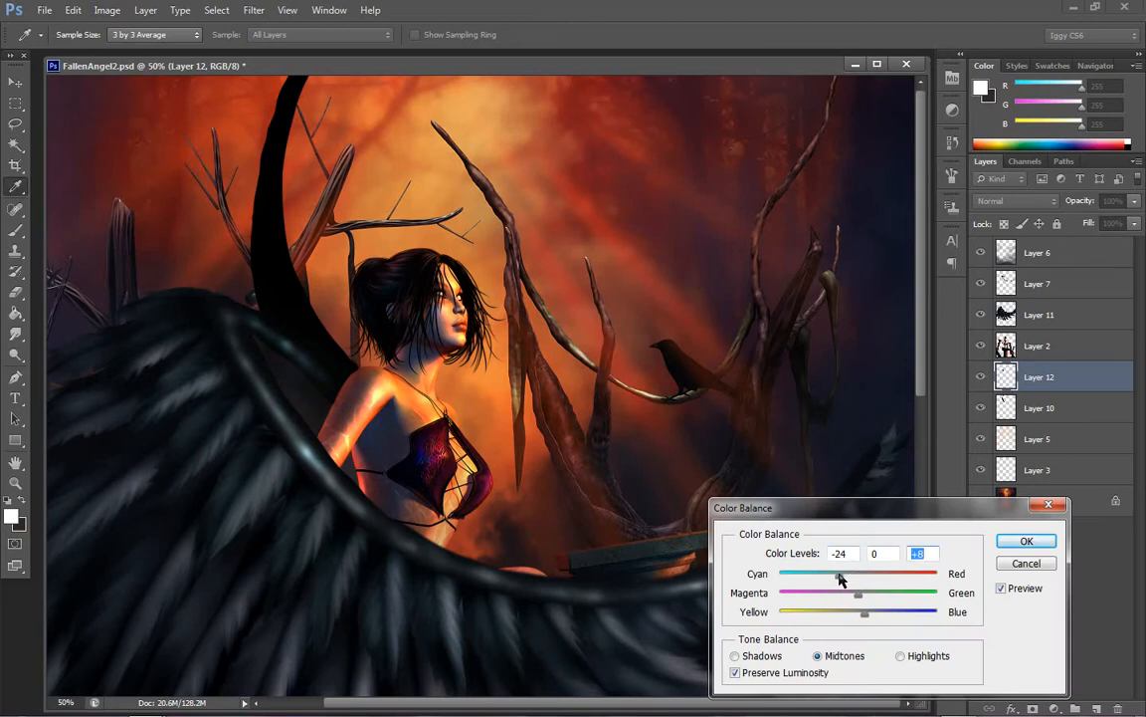
{"action": "left_click", "coordinate": [840, 577]}
{"action": "left_click", "coordinate": [1019, 545]}
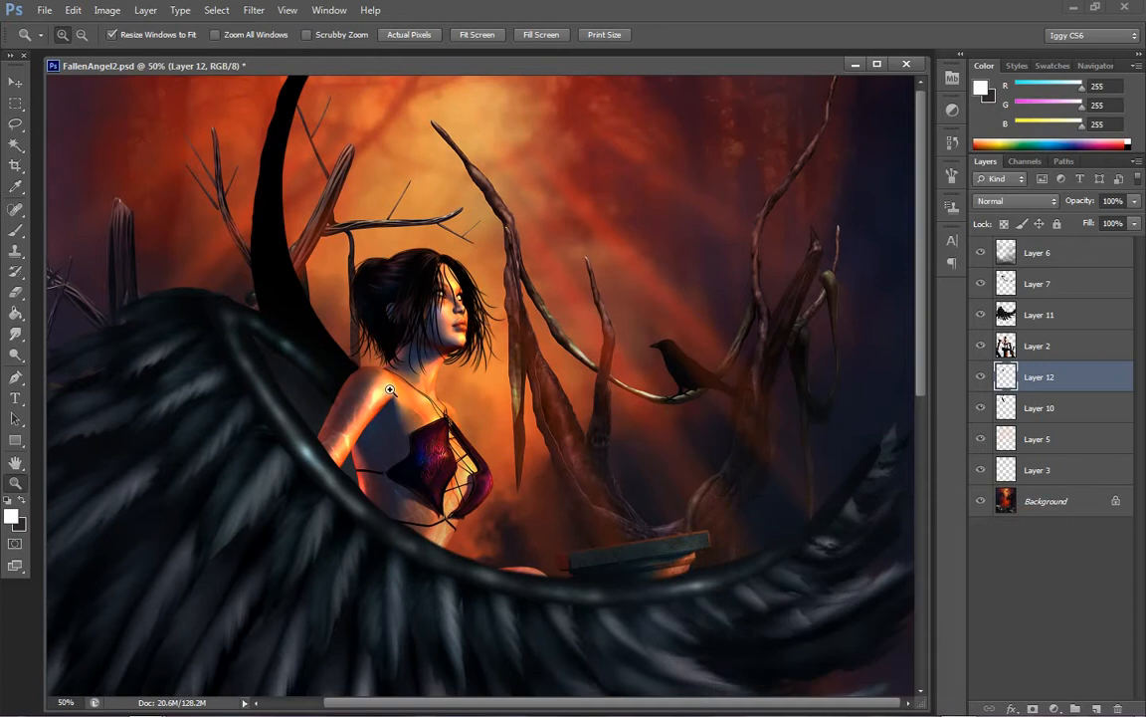
Burn the midtones of Layer 12 beside the wing's inner branch, using a 50 px brush at 36% exposure
{"action": "left_click", "coordinate": [390, 389]}
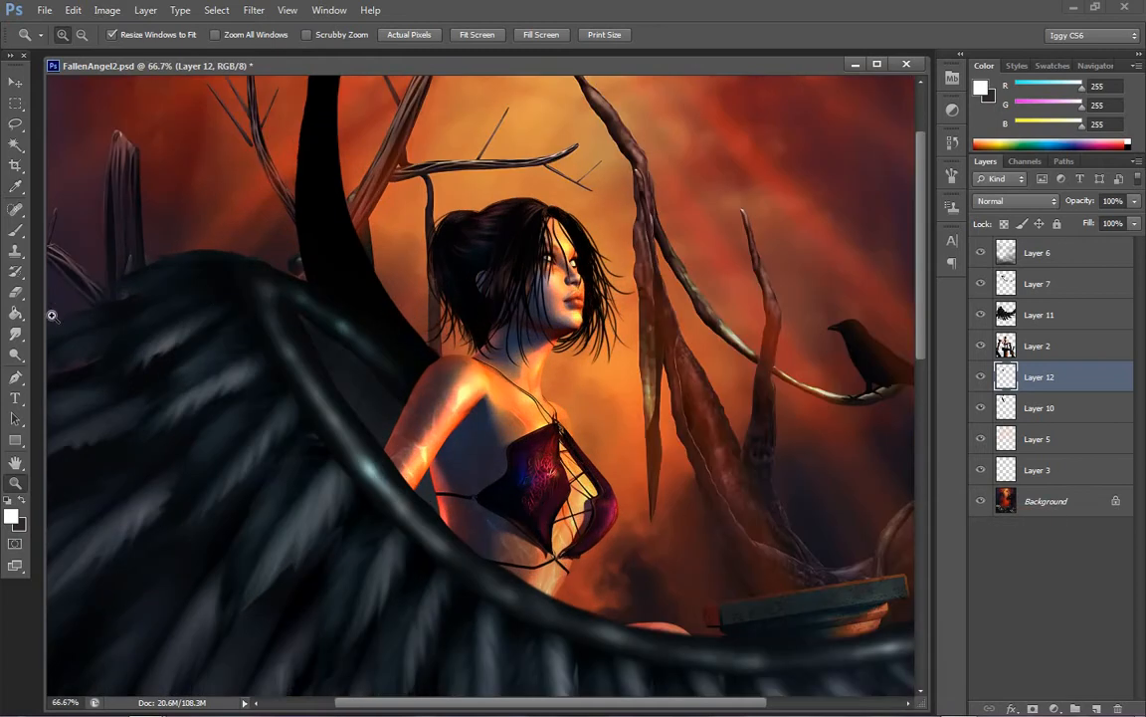
{"action": "left_click", "coordinate": [15, 353]}
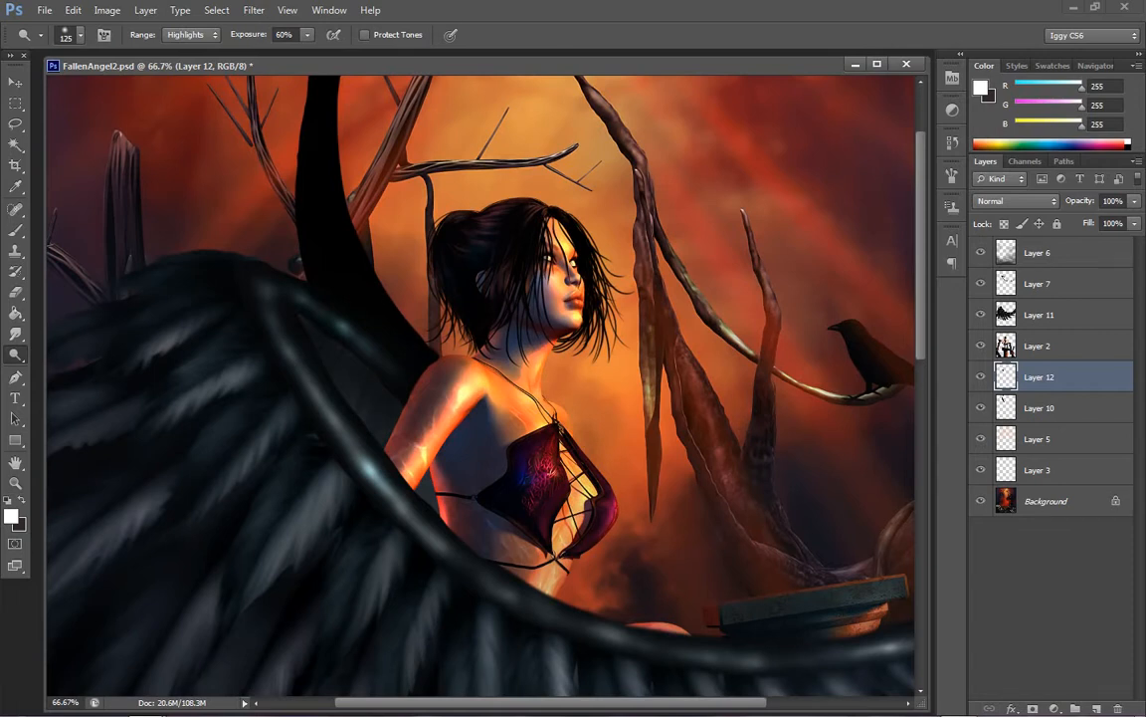
{"action": "right_click", "coordinate": [15, 353]}
{"action": "left_click", "coordinate": [82, 359]}
{"action": "key", "text": "bracketleft"}
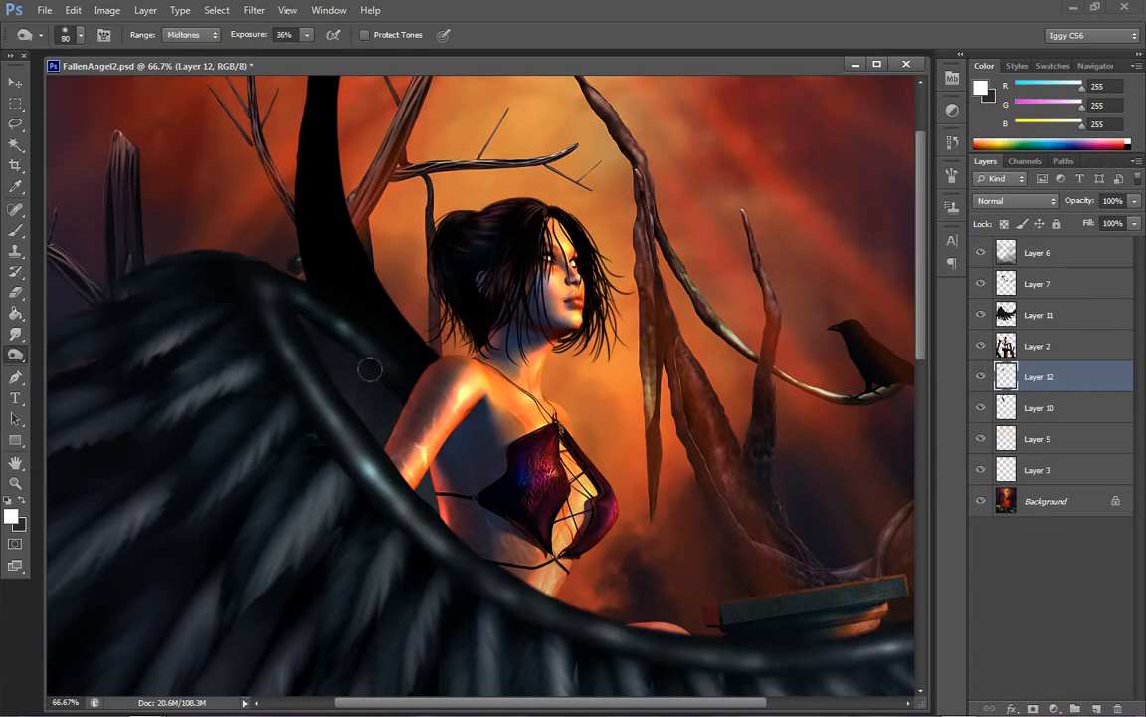
{"action": "key", "text": "bracketleft"}
{"action": "key", "text": "bracketleft"}
{"action": "key", "text": "bracketleft"}
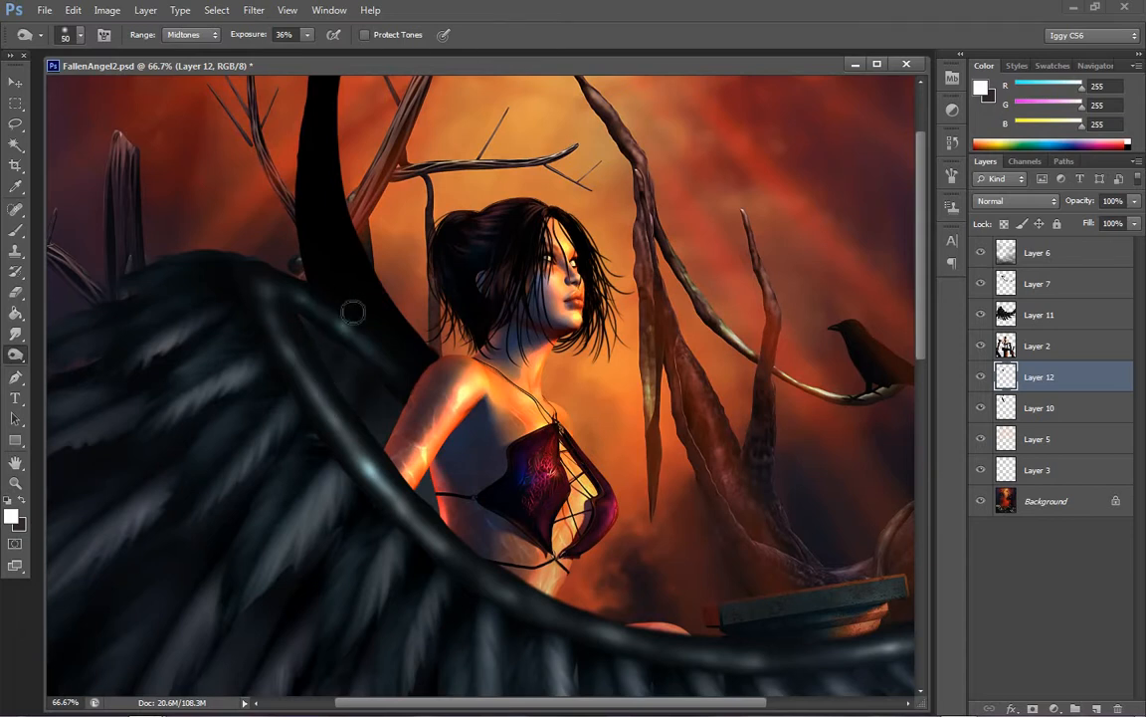
Smudge Layer 12 around the wing's inner branch in Darken mode at 82% strength, and switch back to the Burn tool
{"action": "left_click", "coordinate": [16, 333]}
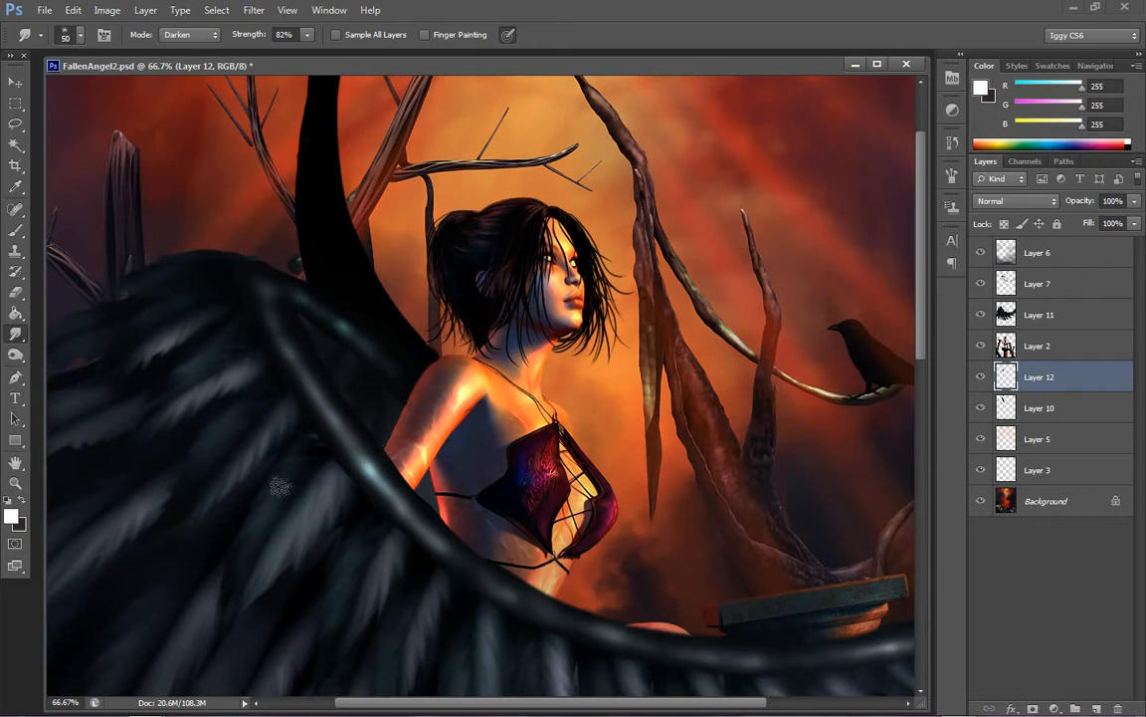
{"action": "left_click", "coordinate": [15, 355]}
{"action": "left_click", "coordinate": [69, 351]}
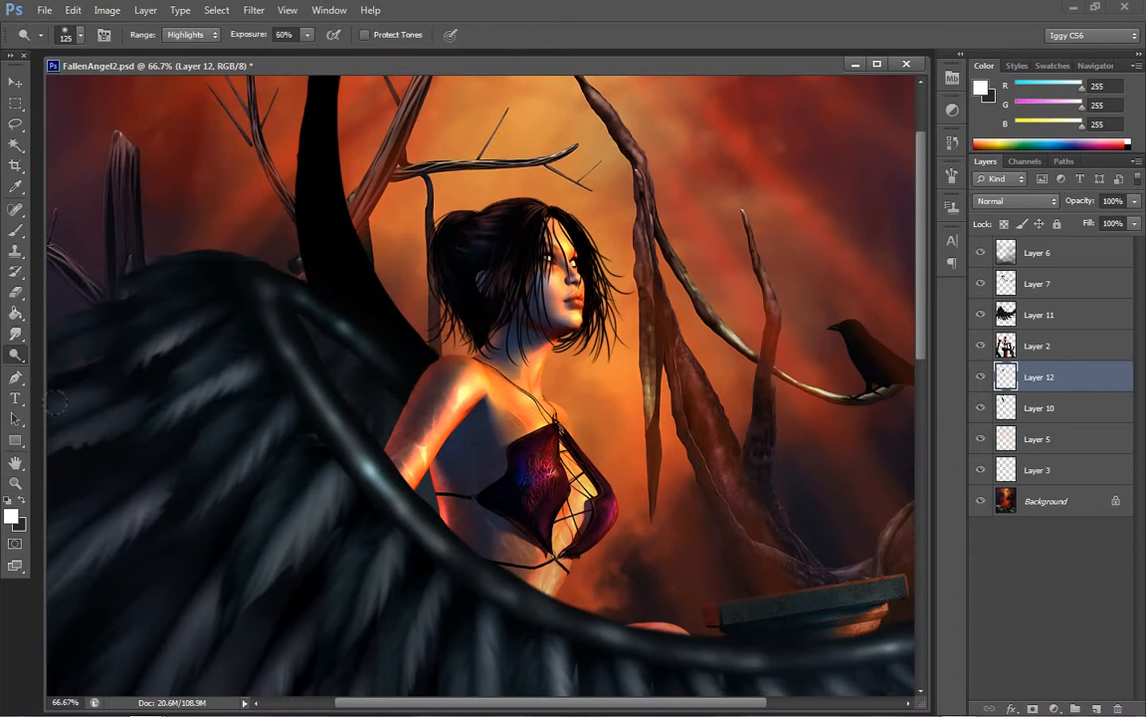
{"action": "left_click", "coordinate": [15, 484]}
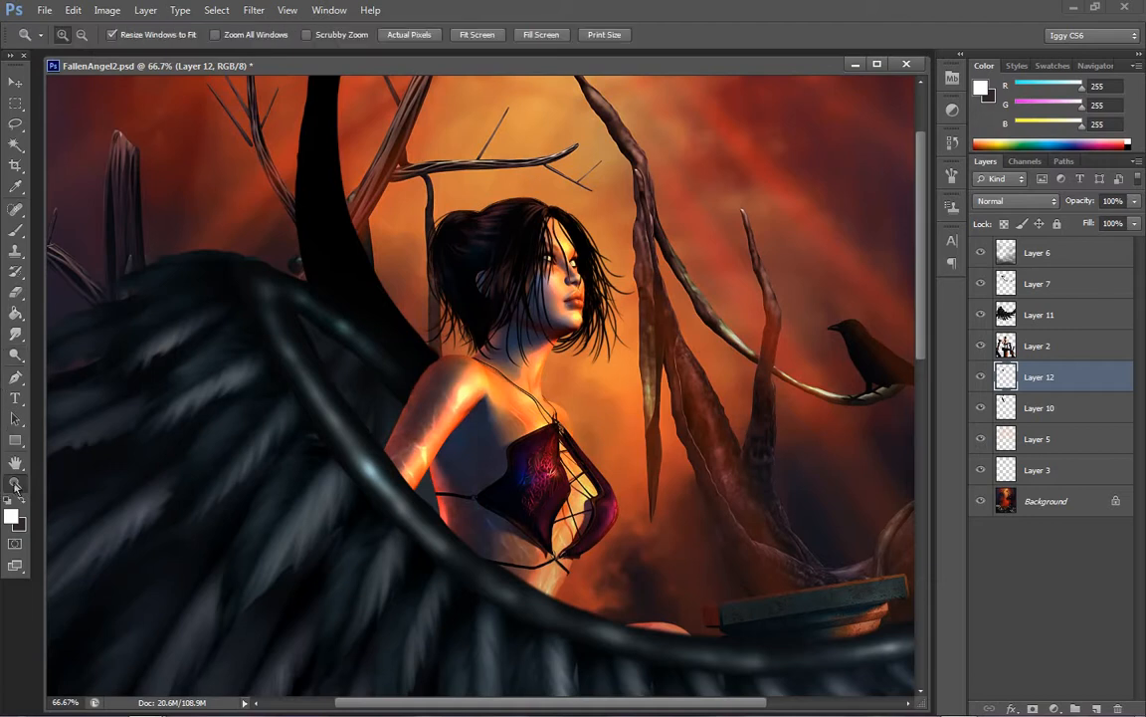
{"action": "left_click", "coordinate": [15, 333]}
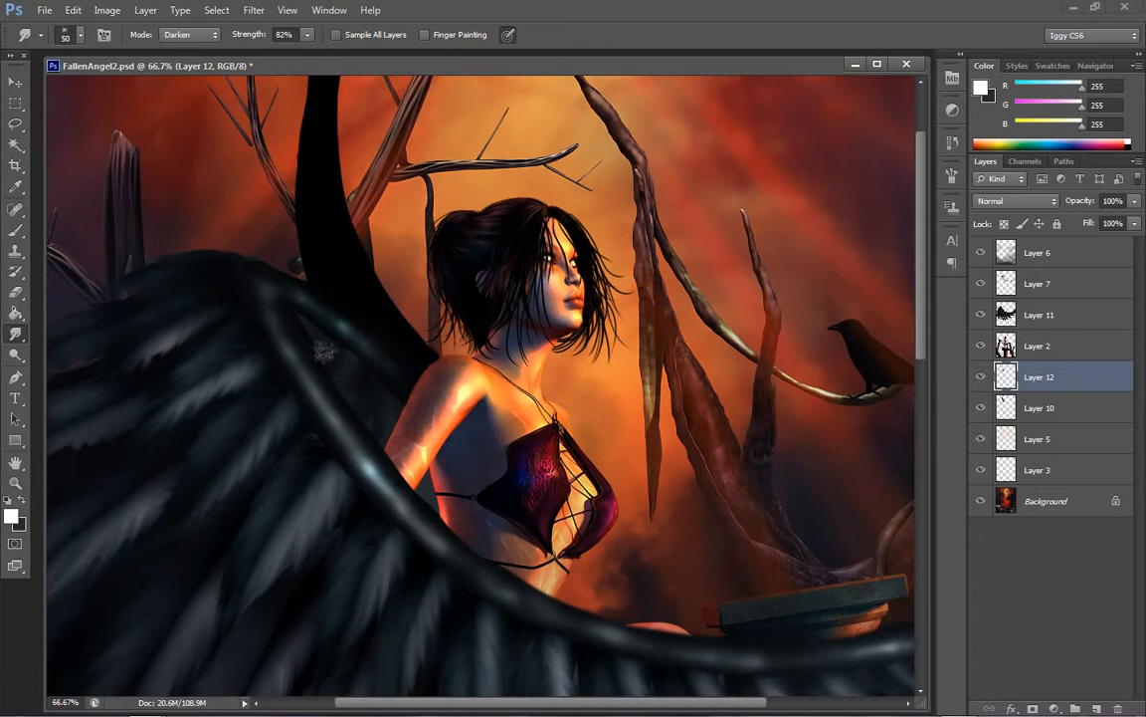
{"action": "left_click_drag", "start_coordinate": [321, 325], "coordinate": [287, 312]}
{"action": "left_click", "coordinate": [16, 355]}
{"action": "right_click", "coordinate": [20, 358]}
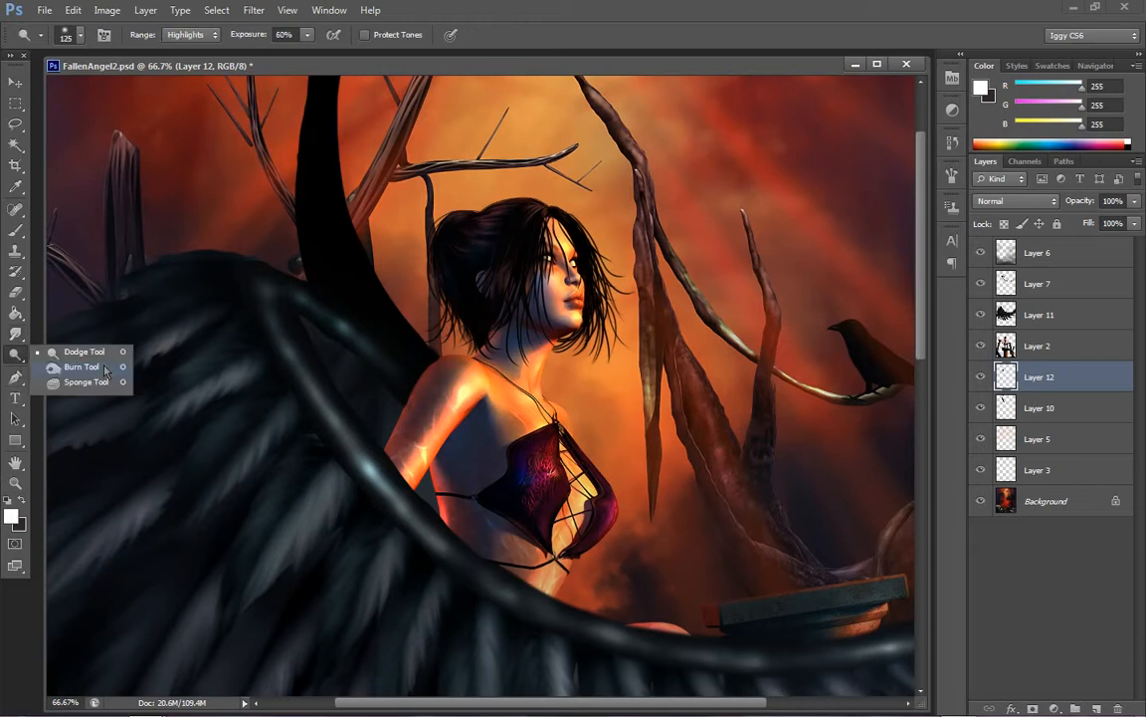
{"action": "left_click", "coordinate": [74, 345]}
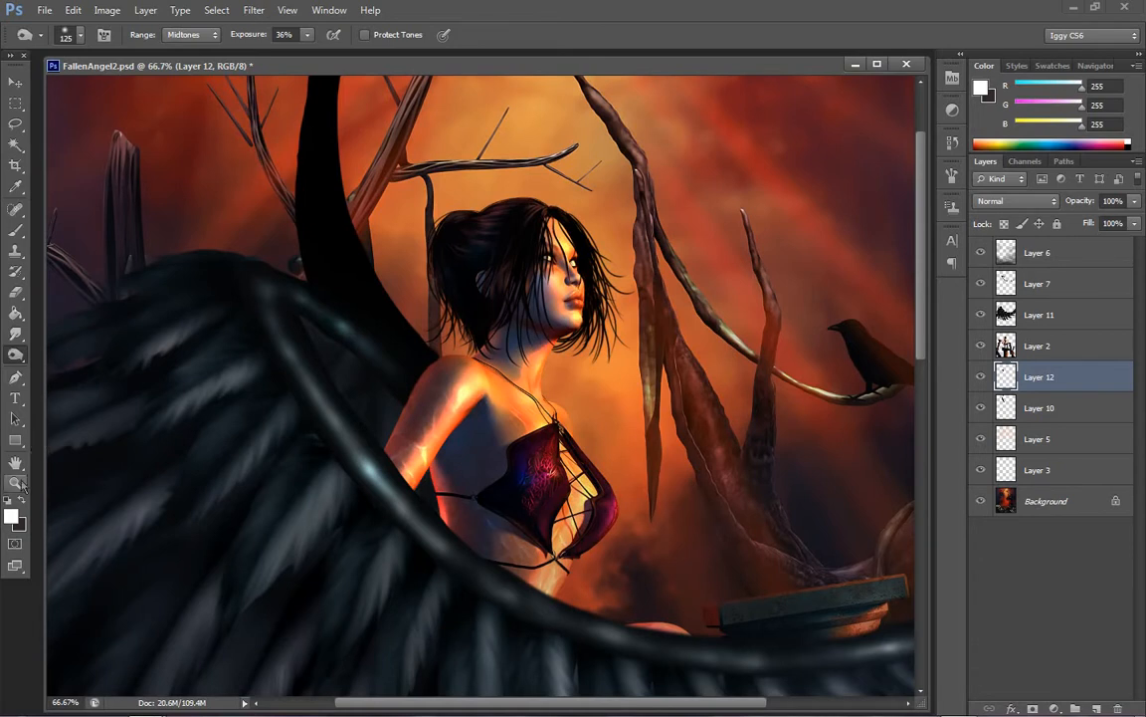
Set up a legacy Brightness/Contrast adjustment for Layer 11 with brightness -3 and contrast -34
{"action": "key", "text": "z"}
{"action": "right_click", "coordinate": [524, 327]}
{"action": "left_click", "coordinate": [590, 331]}
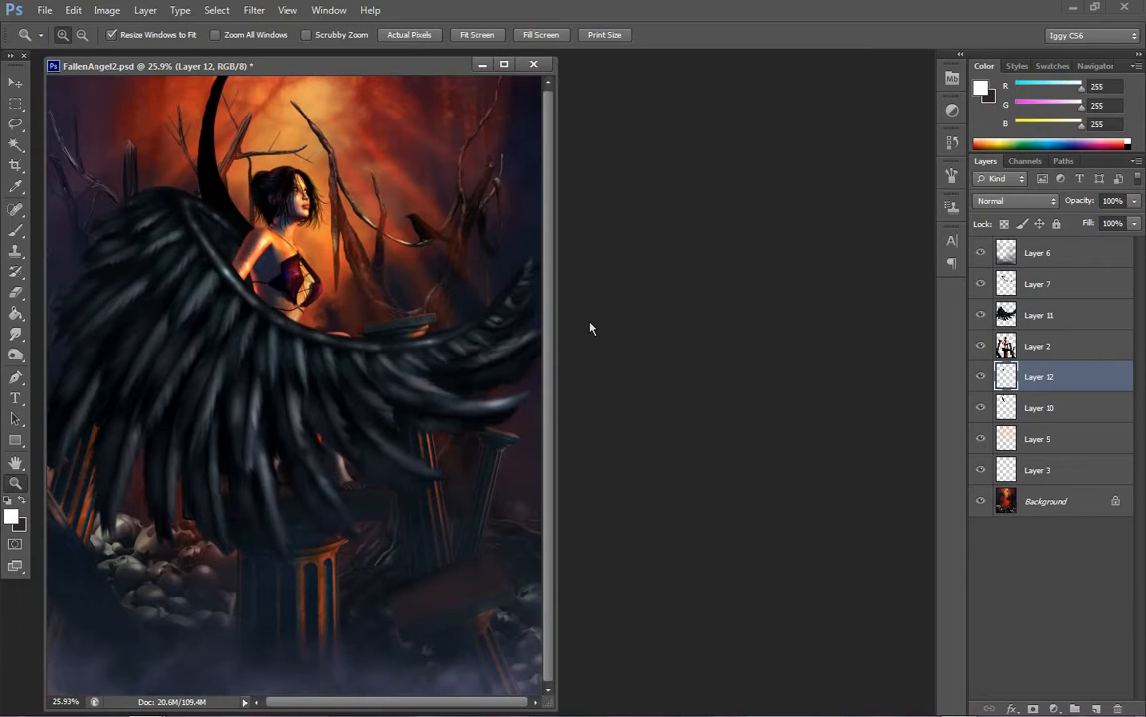
{"action": "left_click", "coordinate": [1094, 315]}
{"action": "left_click", "coordinate": [108, 9]}
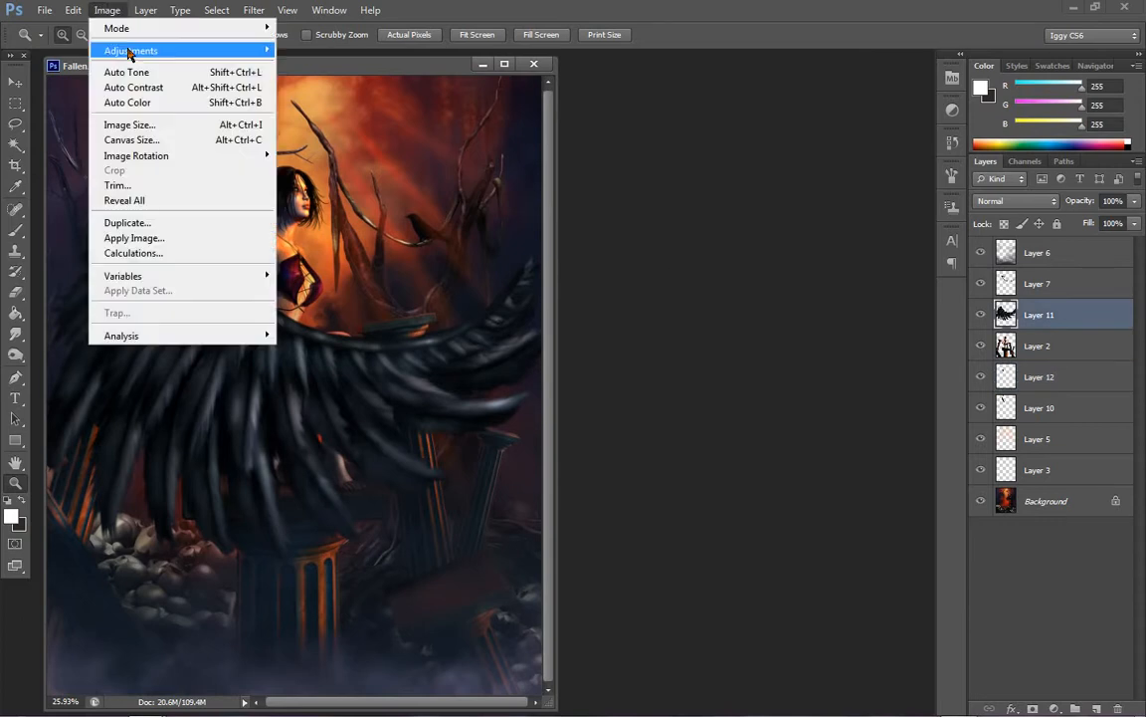
{"action": "mouse_move", "coordinate": [150, 51]}
{"action": "left_click", "coordinate": [329, 51]}
{"action": "left_click_drag", "start_coordinate": [782, 574], "coordinate": [678, 572]}
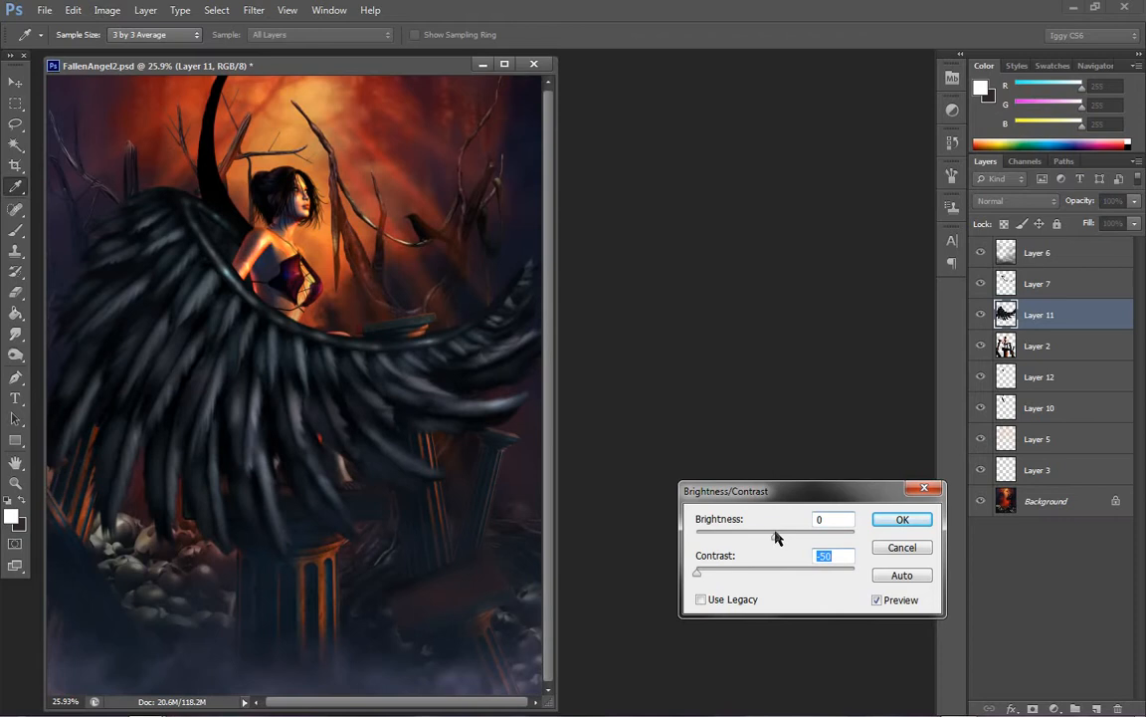
{"action": "mouse_move", "coordinate": [775, 536]}
{"action": "left_mouse_down"}
{"action": "mouse_move", "coordinate": [851, 540]}
{"action": "mouse_move", "coordinate": [810, 542]}
{"action": "mouse_move", "coordinate": [776, 574]}
{"action": "mouse_move", "coordinate": [744, 575]}
{"action": "mouse_move", "coordinate": [780, 537]}
{"action": "mouse_move", "coordinate": [757, 577]}
{"action": "mouse_move", "coordinate": [739, 575]}
{"action": "mouse_move", "coordinate": [768, 575]}
{"action": "mouse_move", "coordinate": [767, 538]}
{"action": "mouse_move", "coordinate": [780, 540]}
{"action": "left_mouse_up"}
{"action": "left_click", "coordinate": [701, 599]}
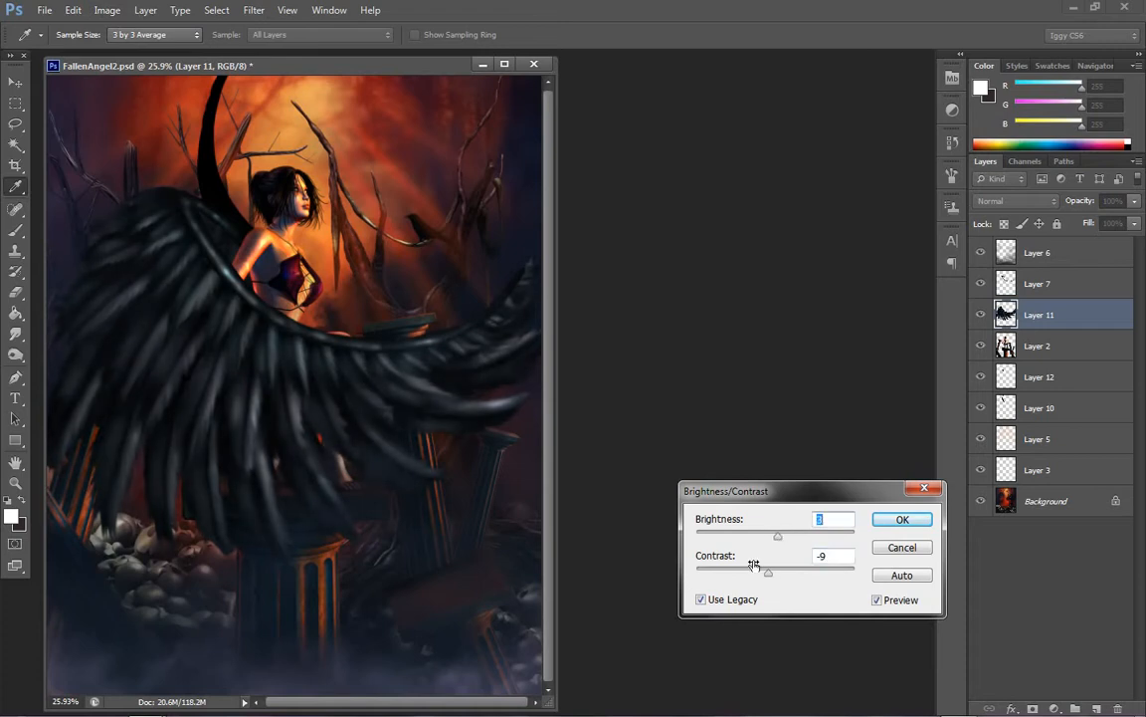
{"action": "left_click", "coordinate": [750, 575]}
{"action": "left_click", "coordinate": [768, 539]}
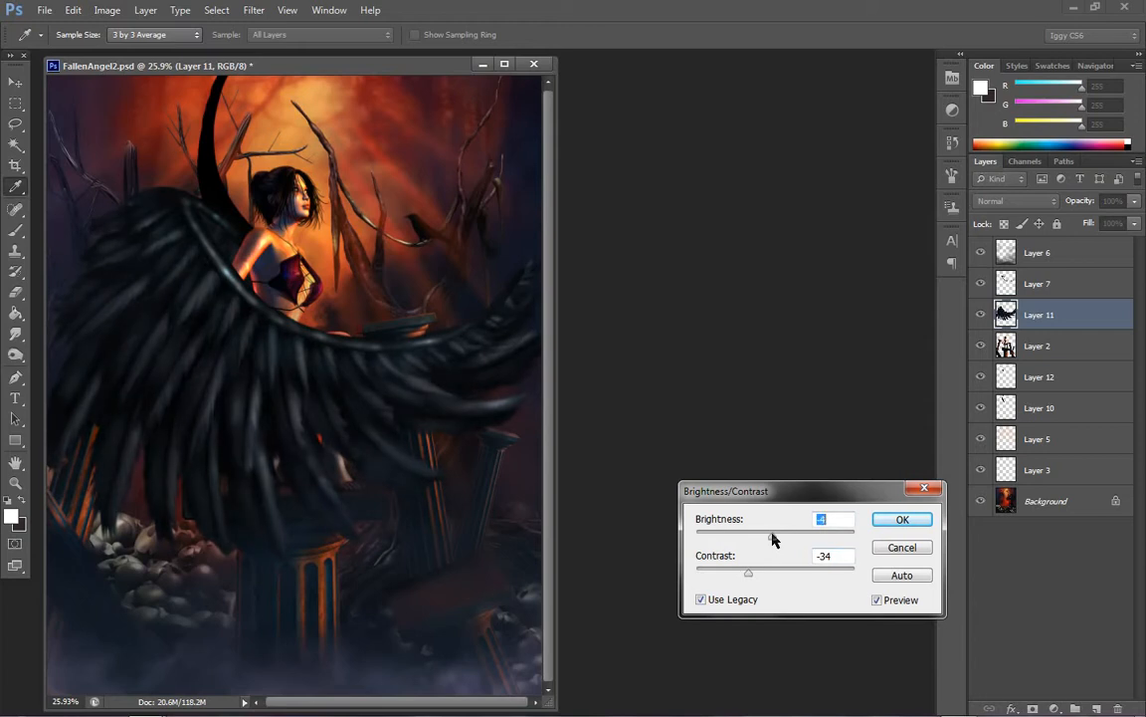
{"action": "left_click_drag", "start_coordinate": [775, 538], "coordinate": [775, 542]}
Compare the wing with and without the adjustment preview, and apply the adjustment to Layer 11
{"action": "left_click", "coordinate": [882, 603]}
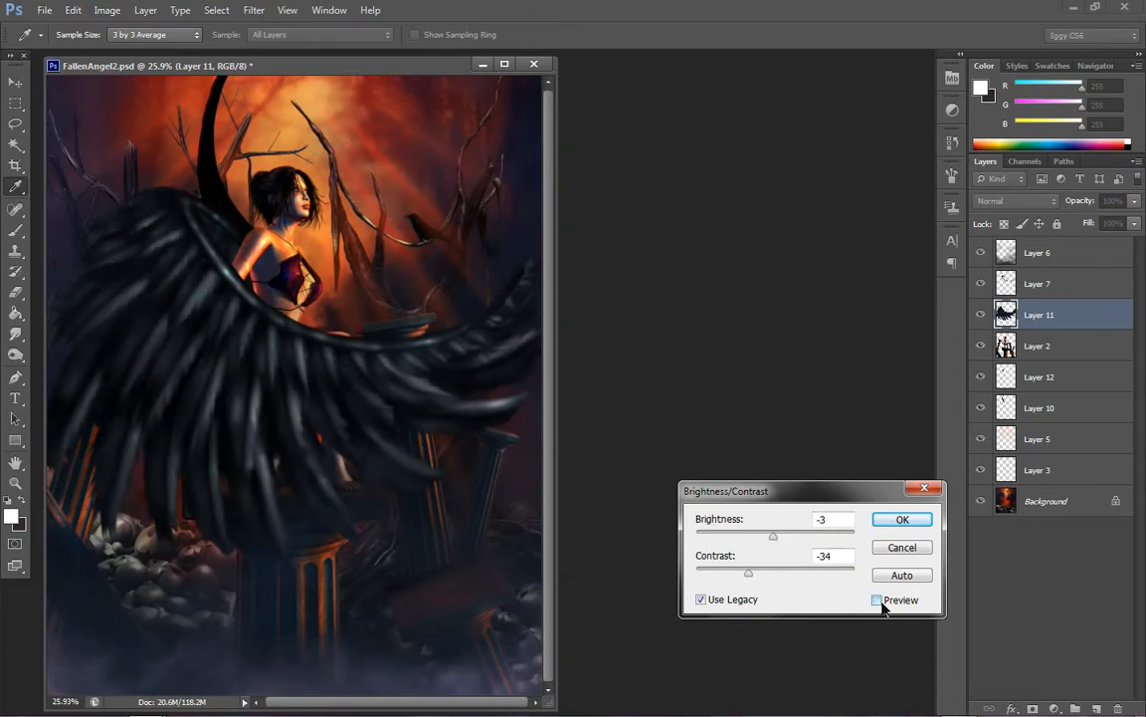
{"action": "left_click", "coordinate": [881, 603]}
{"action": "left_click", "coordinate": [882, 603]}
{"action": "left_click", "coordinate": [878, 600]}
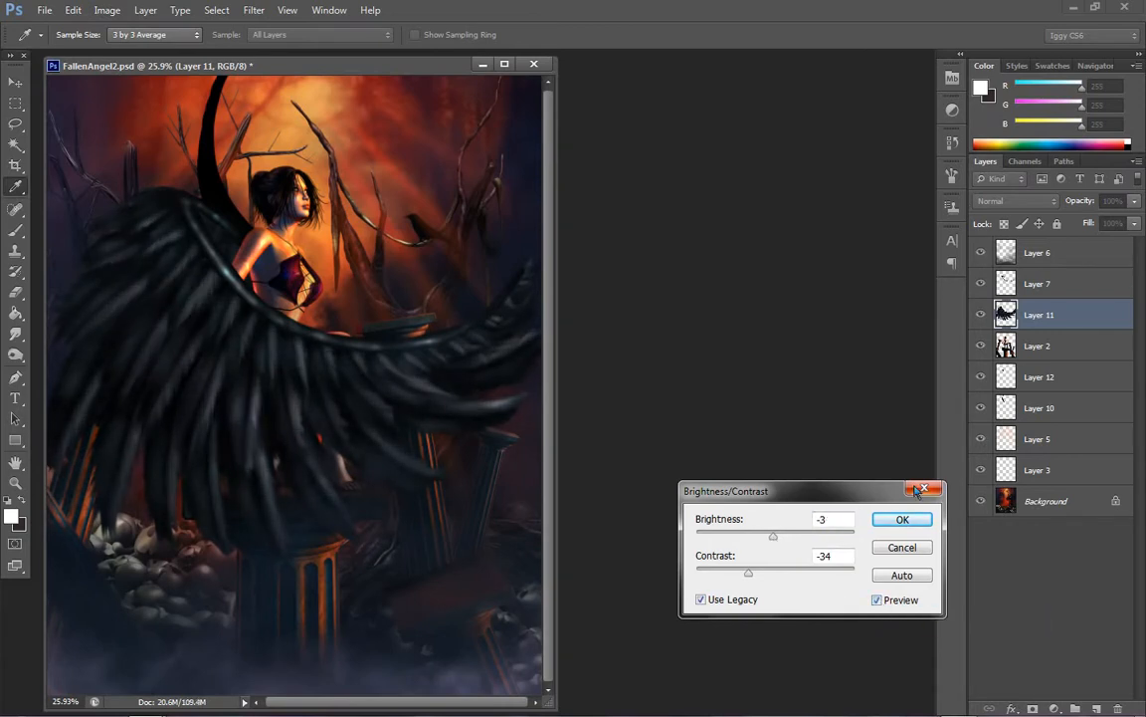
{"action": "left_click", "coordinate": [903, 519]}
Apply a legacy Brightness/Contrast adjustment to Layer 7 with brightness -1 and contrast -71
{"action": "key", "text": "z"}
{"action": "right_click", "coordinate": [273, 270]}
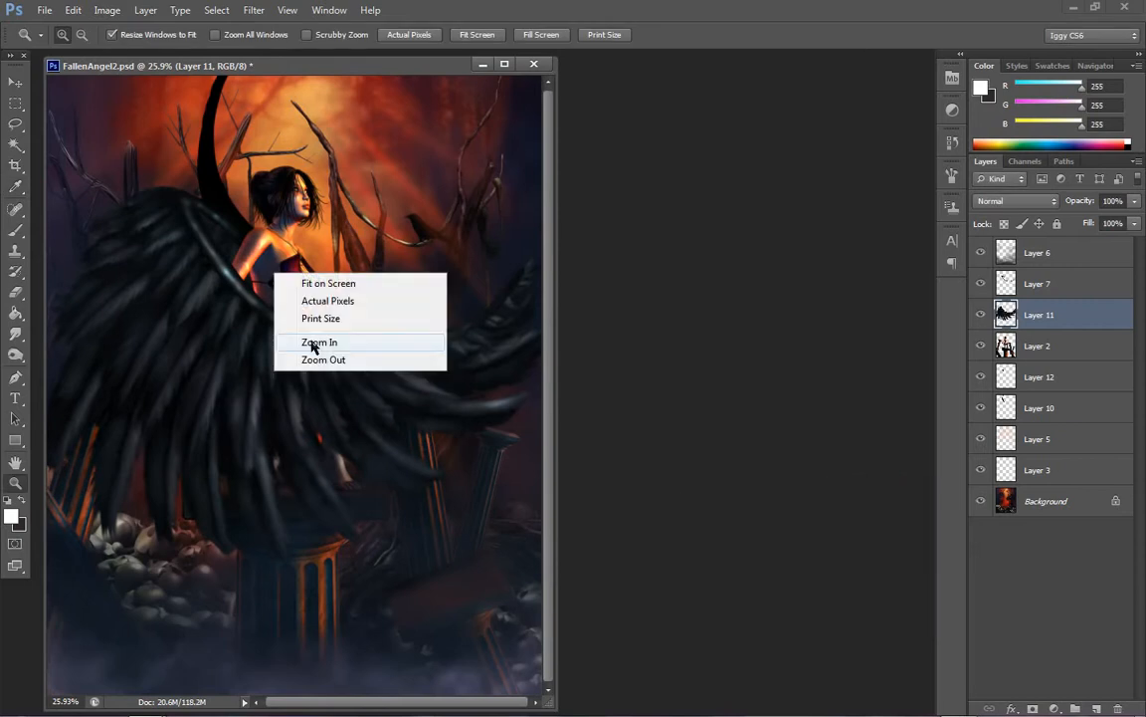
{"action": "left_click", "coordinate": [319, 358]}
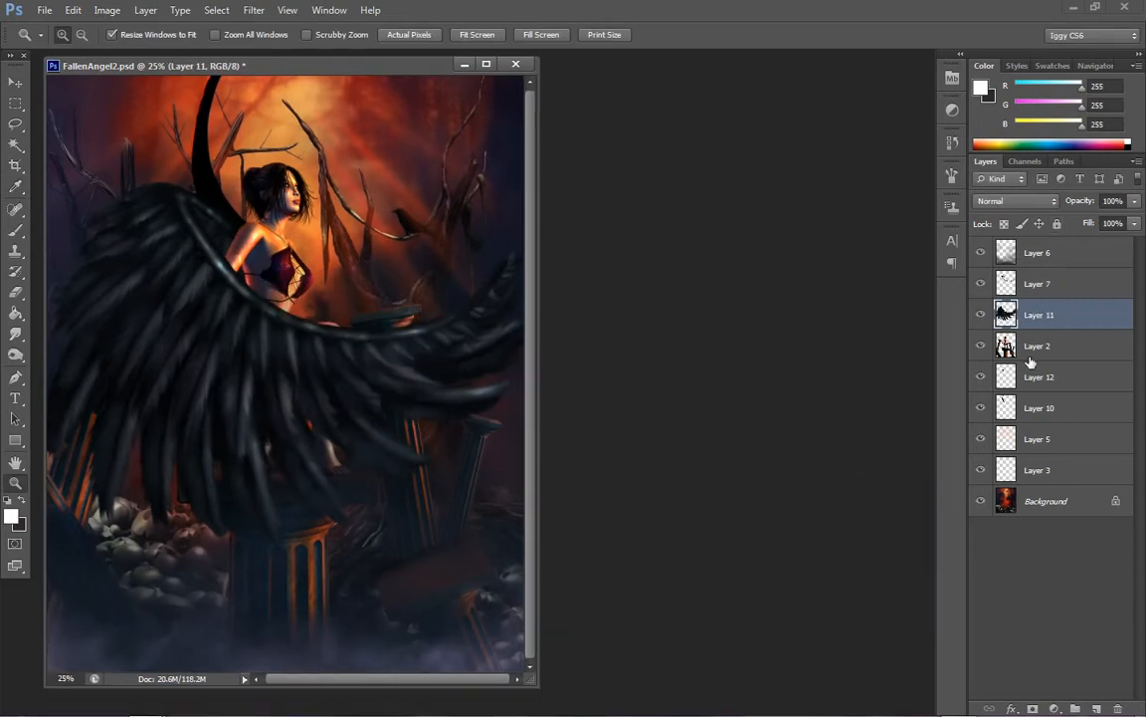
{"action": "left_click", "coordinate": [1035, 283]}
{"action": "left_click", "coordinate": [106, 10]}
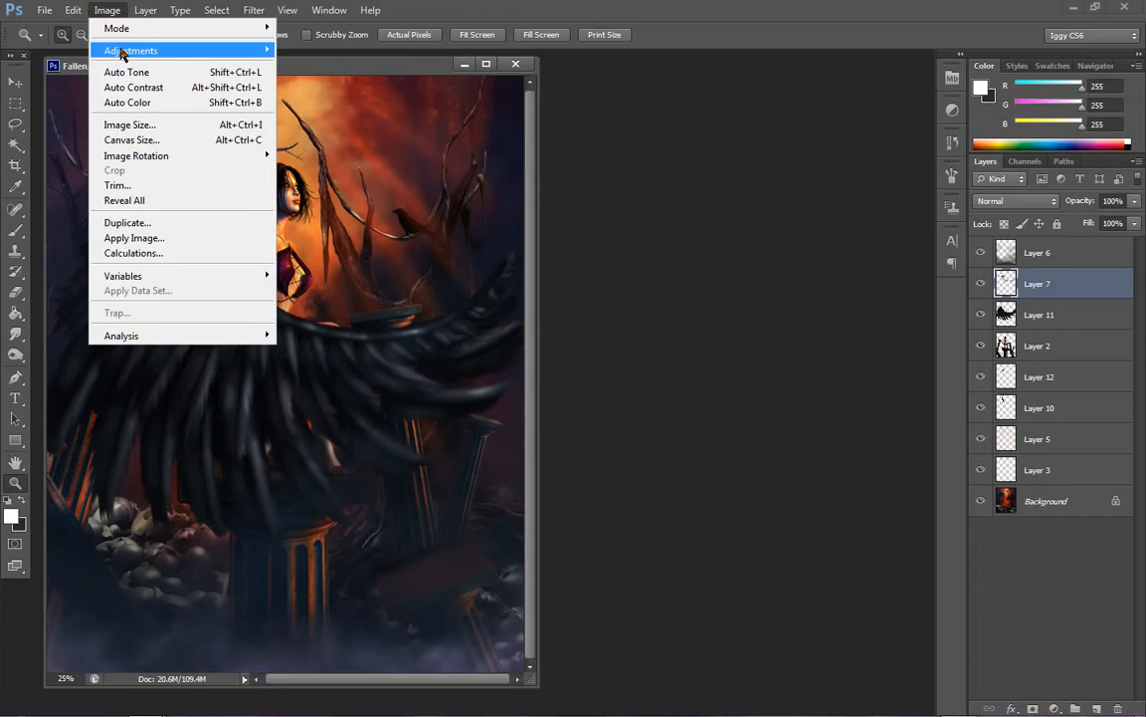
{"action": "mouse_move", "coordinate": [149, 49]}
{"action": "left_click", "coordinate": [314, 49]}
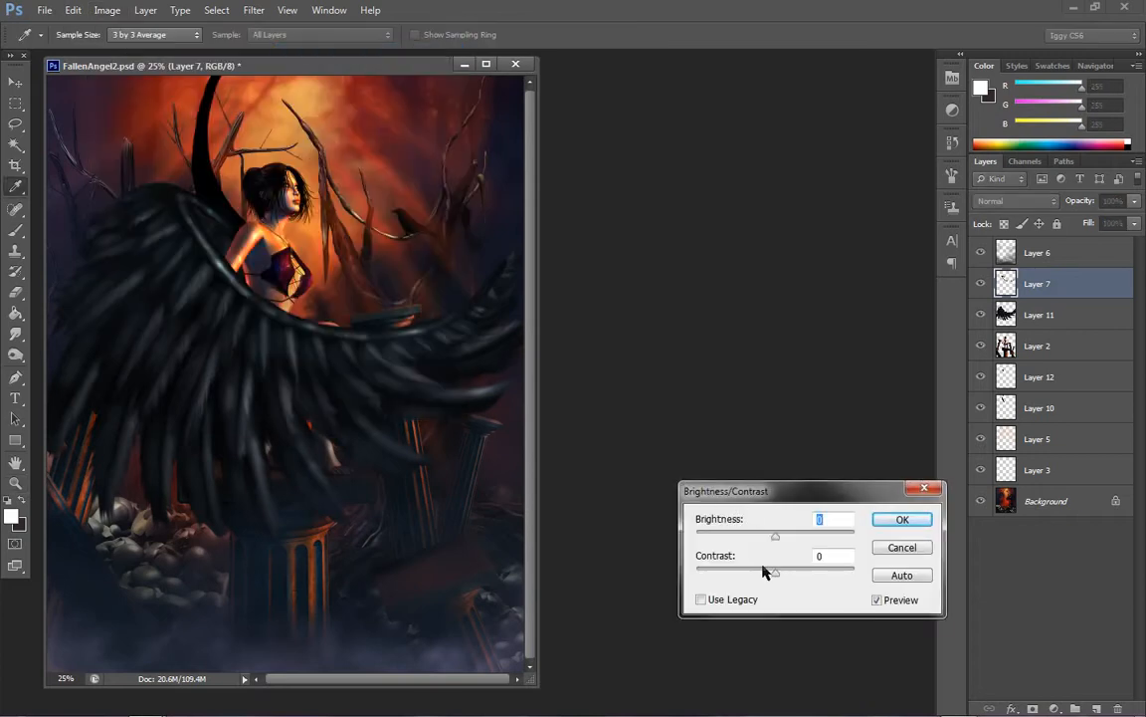
{"action": "left_click", "coordinate": [749, 601]}
{"action": "left_click_drag", "start_coordinate": [759, 575], "coordinate": [720, 578]}
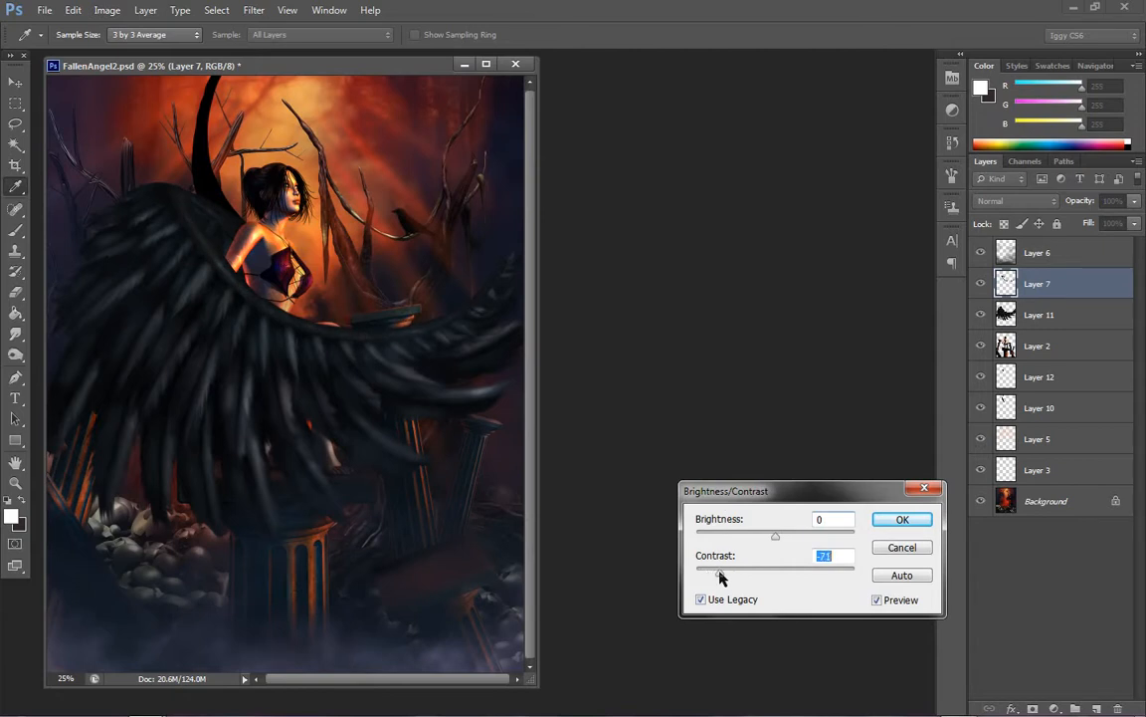
{"action": "left_click", "coordinate": [767, 535]}
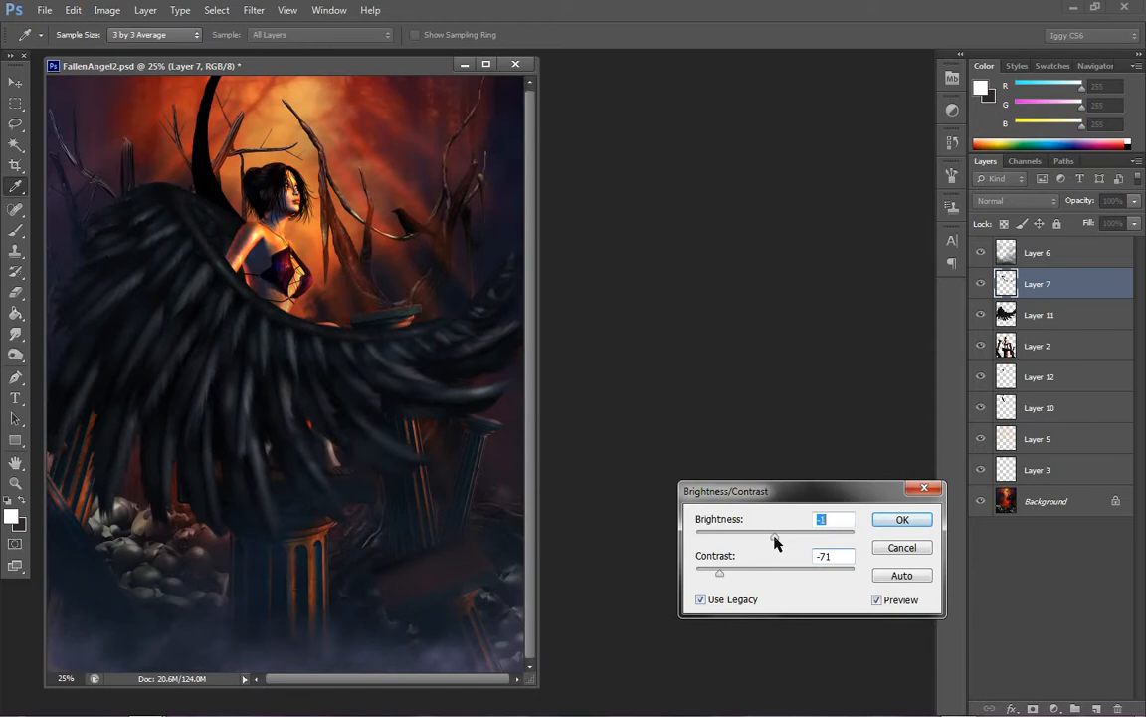
{"action": "left_click", "coordinate": [902, 517]}
Save the FallenAngel2.psd painting
{"action": "key", "text": "z"}
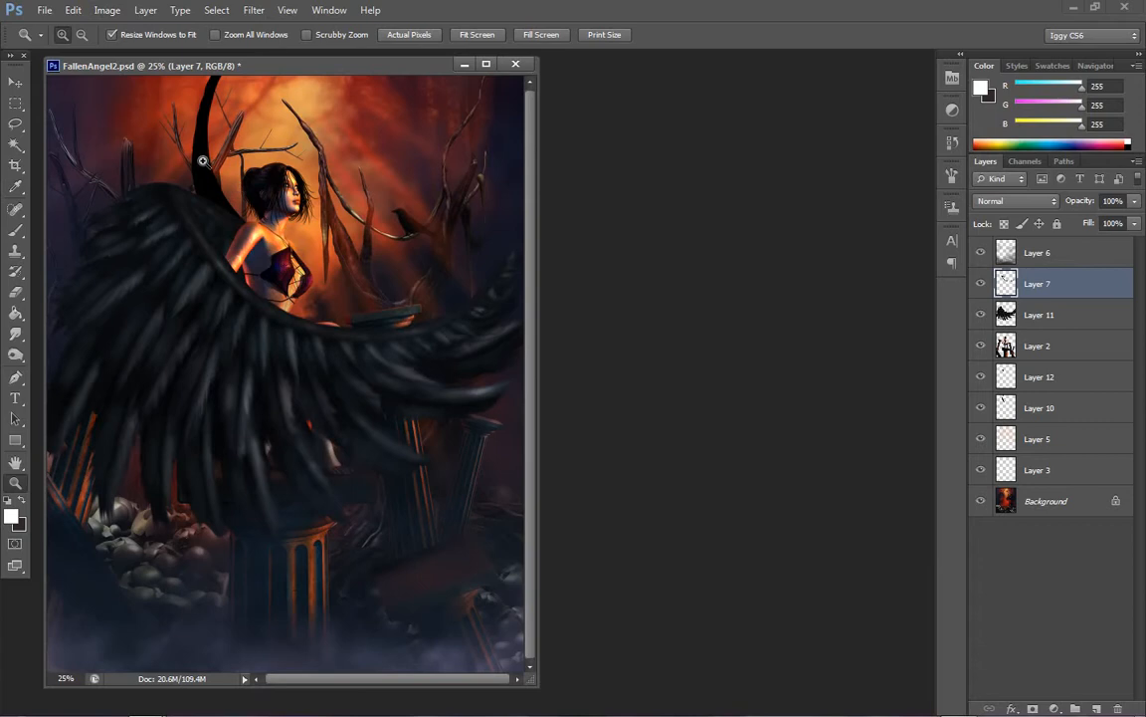
{"action": "left_click", "coordinate": [44, 10]}
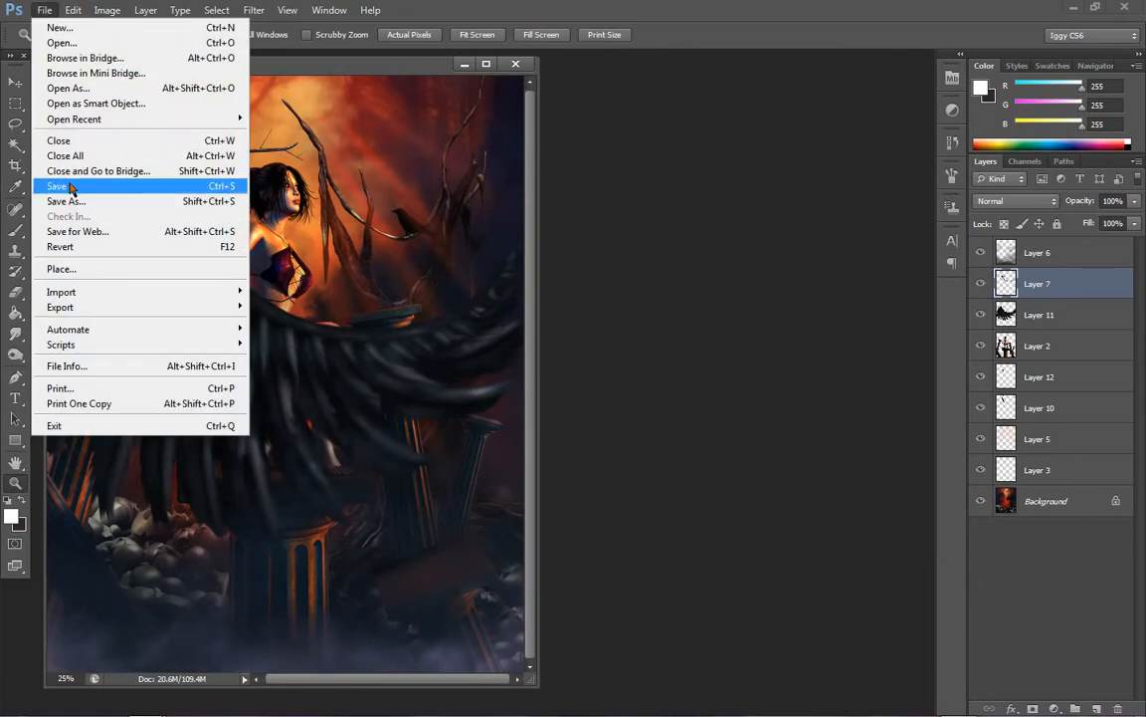
{"action": "left_click", "coordinate": [70, 186]}
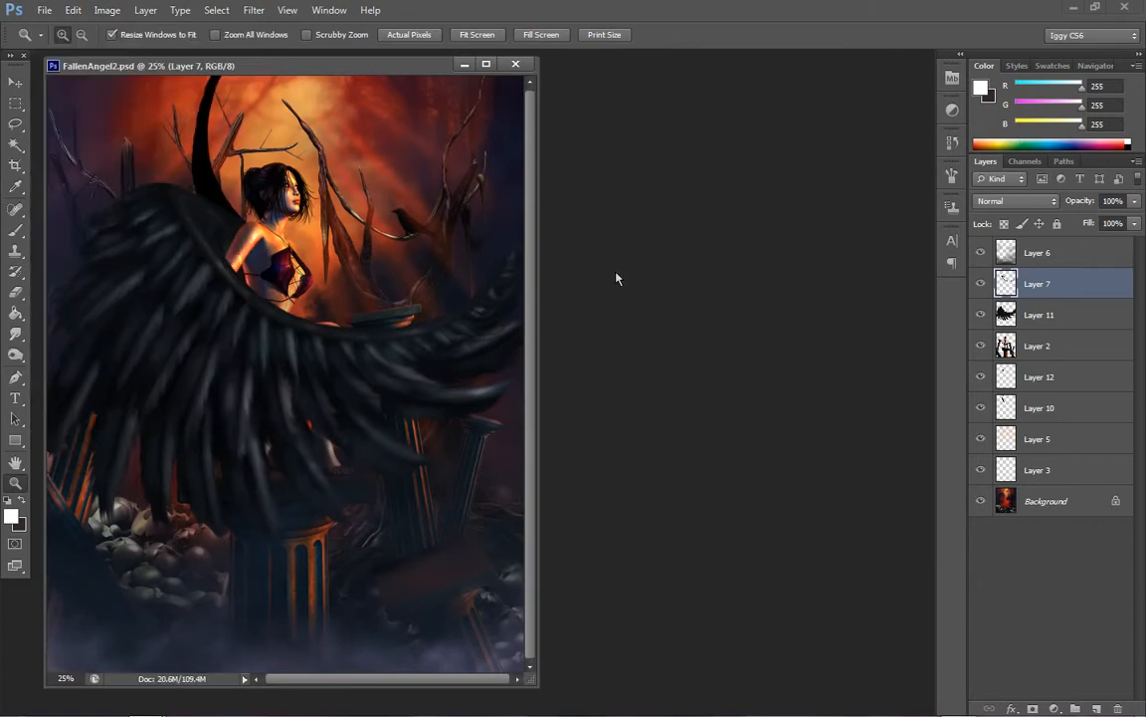
Duplicate the Layer 11 wing and place the copy between Layer 12 and Layer 10, ready for moving
{"action": "left_click", "coordinate": [1083, 317]}
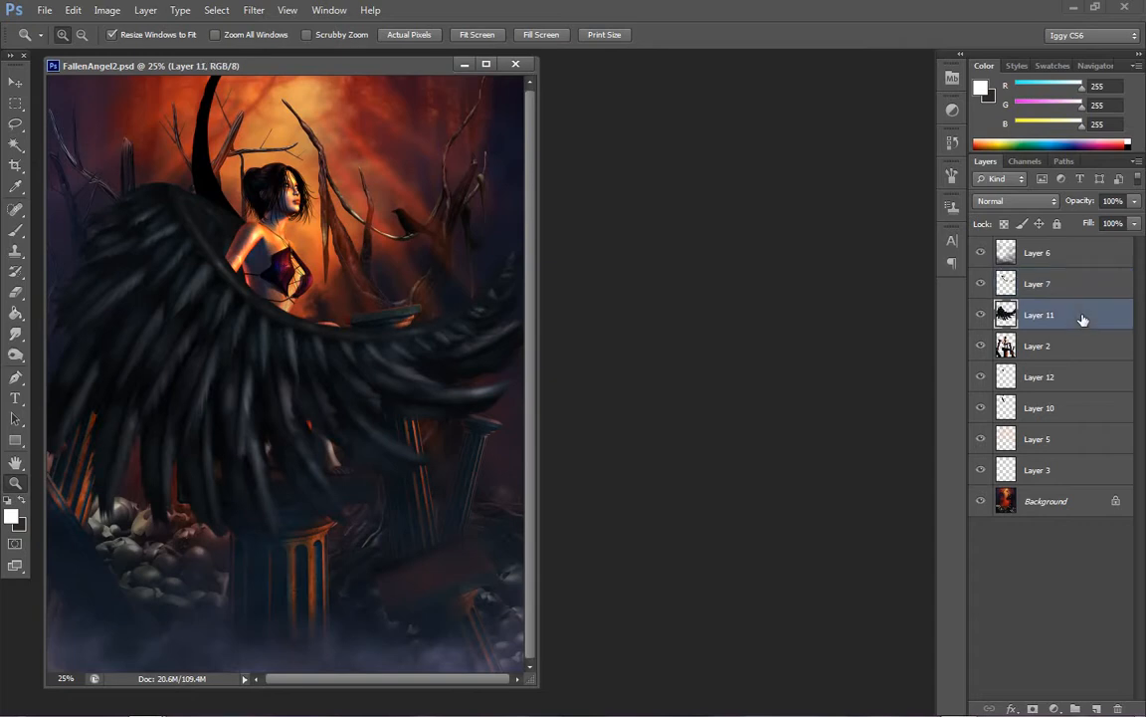
{"action": "right_click", "coordinate": [1076, 319]}
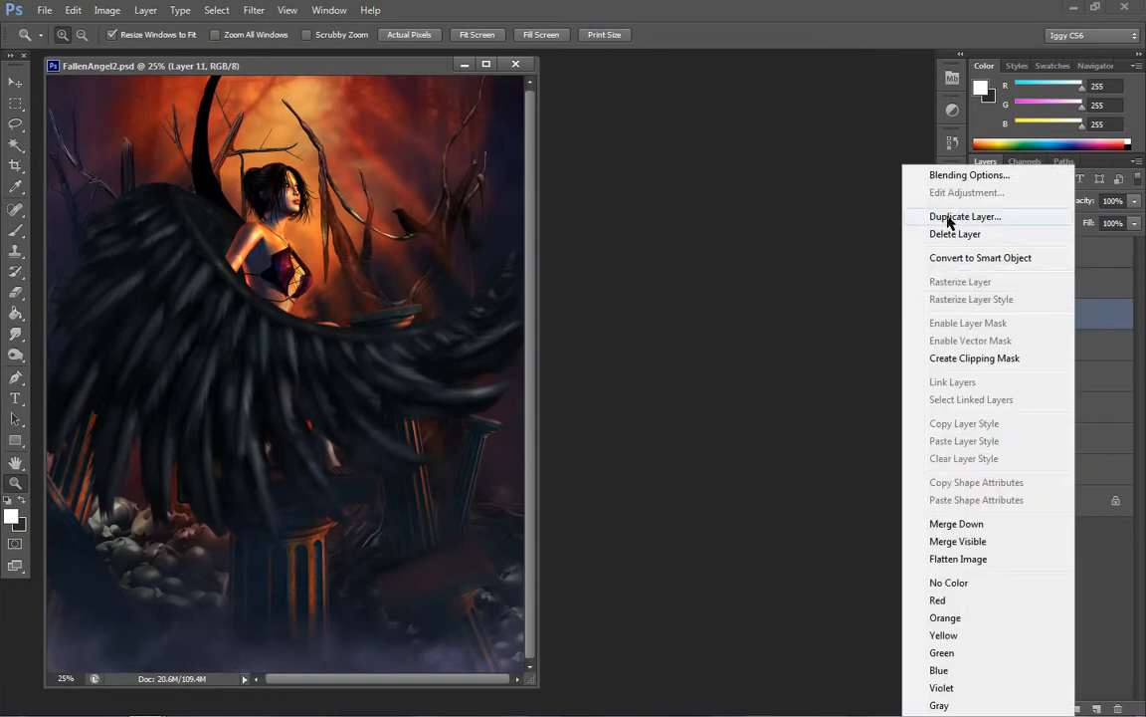
{"action": "left_click", "coordinate": [947, 219]}
{"action": "left_click", "coordinate": [709, 215]}
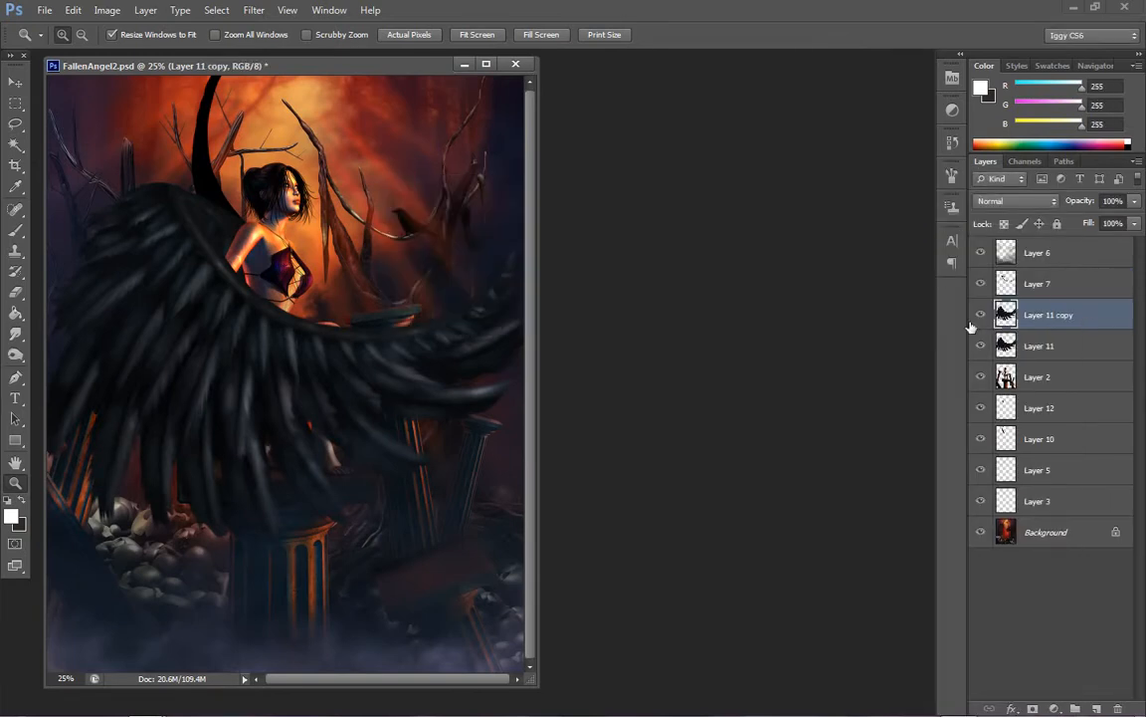
{"action": "left_click_drag", "start_coordinate": [1066, 327], "coordinate": [1055, 414]}
{"action": "left_click", "coordinate": [15, 79]}
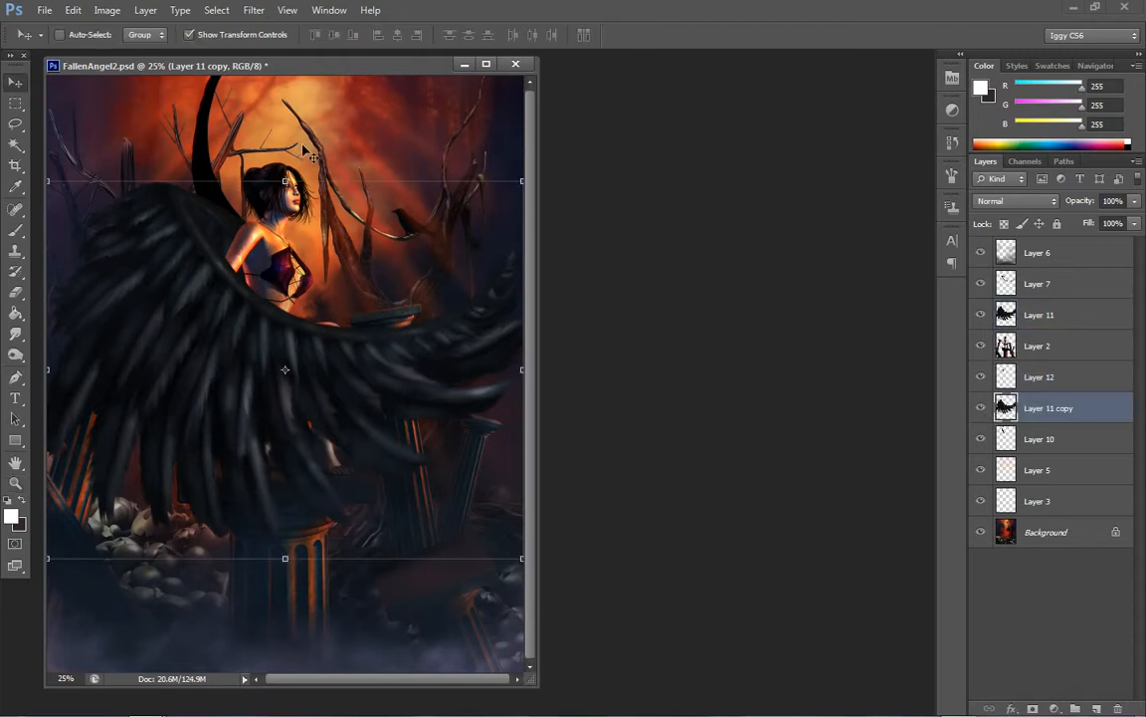
Rotate the Layer 11 copy wing about 65° and scale it to about 85% width and 80% height behind the angel's shoulder
{"action": "left_click_drag", "start_coordinate": [296, 154], "coordinate": [453, 214]}
{"action": "left_click_drag", "start_coordinate": [344, 296], "coordinate": [247, 212]}
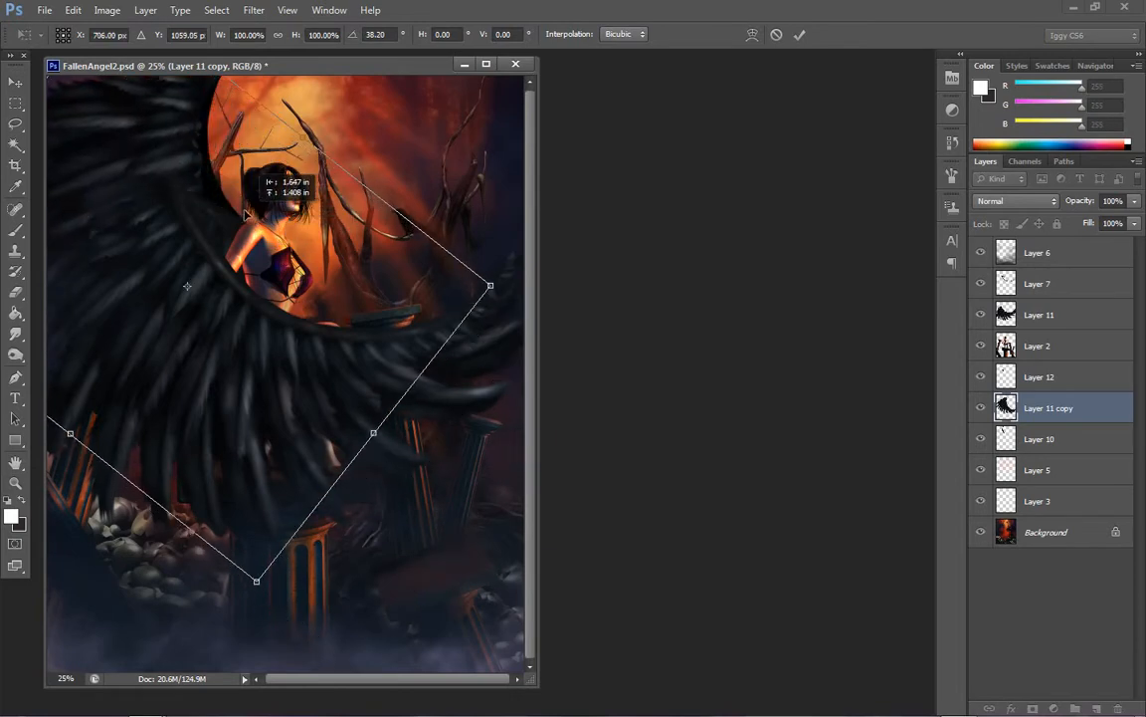
{"action": "left_click_drag", "start_coordinate": [515, 275], "coordinate": [474, 398]}
{"action": "left_click_drag", "start_coordinate": [285, 285], "coordinate": [319, 211]}
{"action": "left_click_drag", "start_coordinate": [493, 346], "coordinate": [391, 315]}
{"action": "left_click_drag", "start_coordinate": [237, 172], "coordinate": [248, 215]}
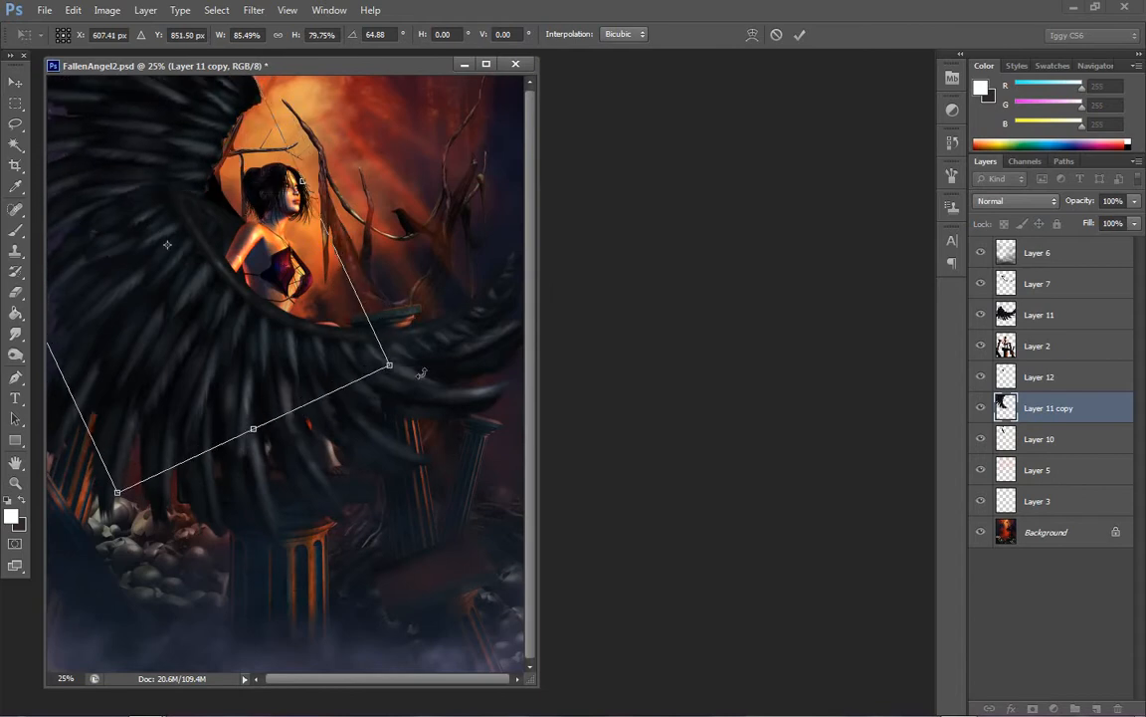
Shrink the wing copy to 77.47% width and 67.09% height, place it above the near wing beside the wing arm, and apply the transformation
{"action": "left_click_drag", "start_coordinate": [422, 377], "coordinate": [402, 435]}
{"action": "left_click_drag", "start_coordinate": [305, 267], "coordinate": [272, 200]}
{"action": "left_click_drag", "start_coordinate": [321, 315], "coordinate": [364, 281]}
{"action": "left_click_drag", "start_coordinate": [223, 235], "coordinate": [247, 233]}
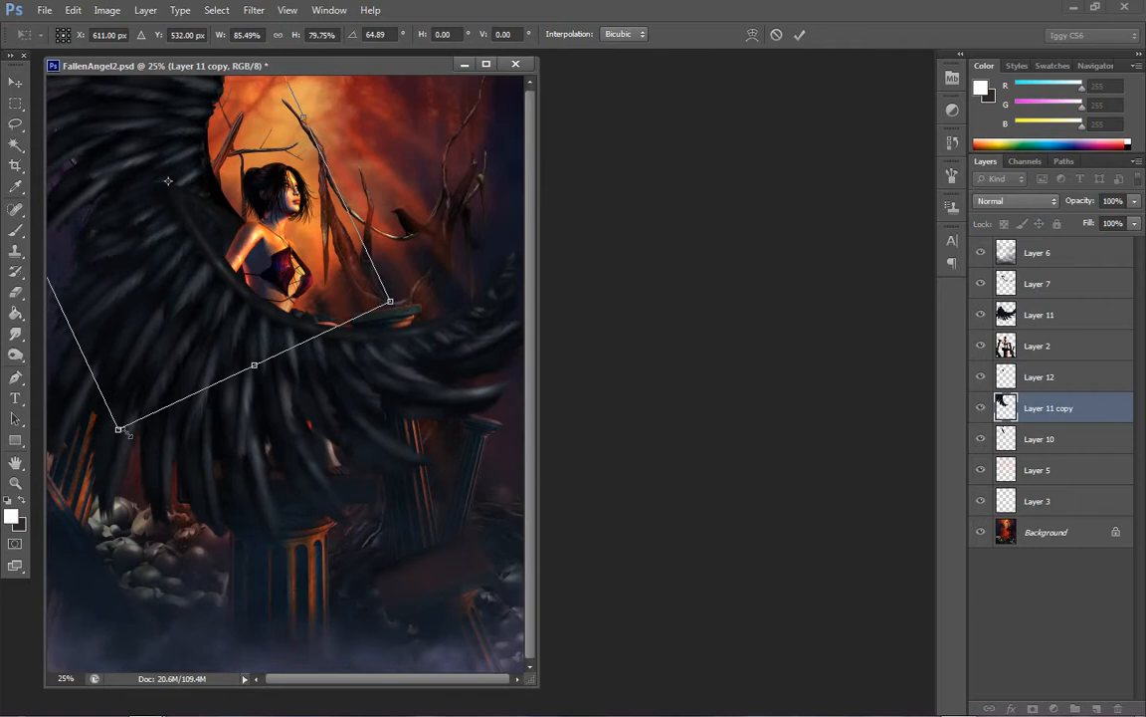
{"action": "left_click_drag", "start_coordinate": [119, 431], "coordinate": [145, 374]}
{"action": "left_click_drag", "start_coordinate": [188, 240], "coordinate": [163, 259]}
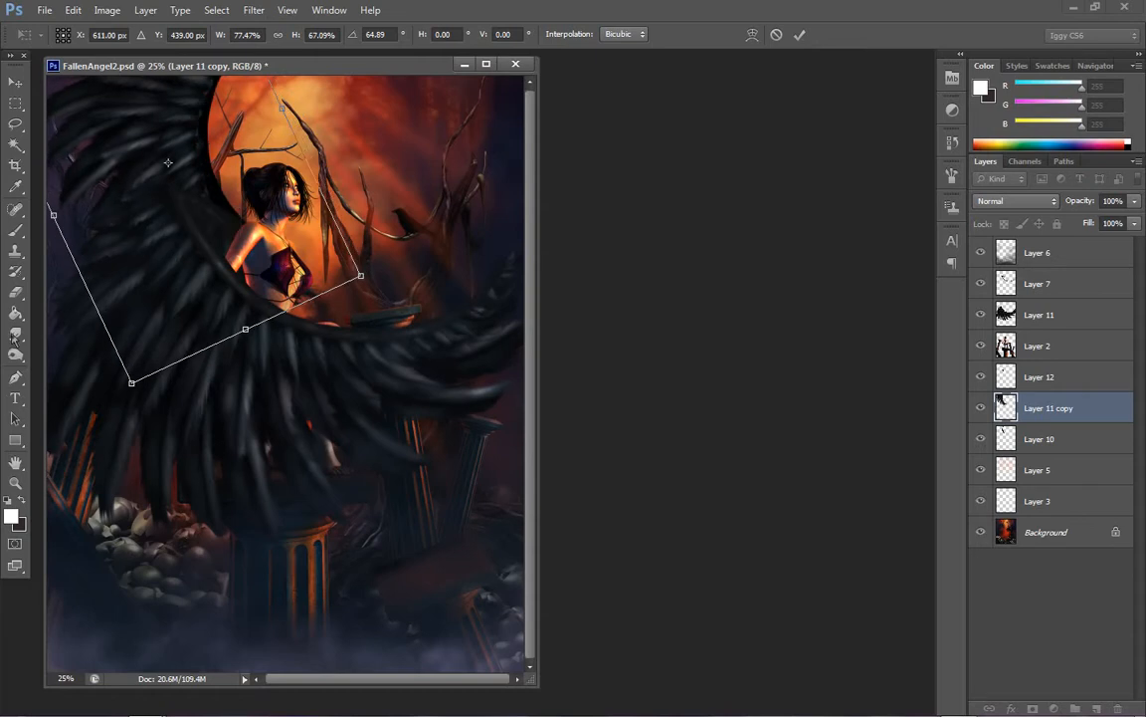
{"action": "left_click", "coordinate": [15, 483]}
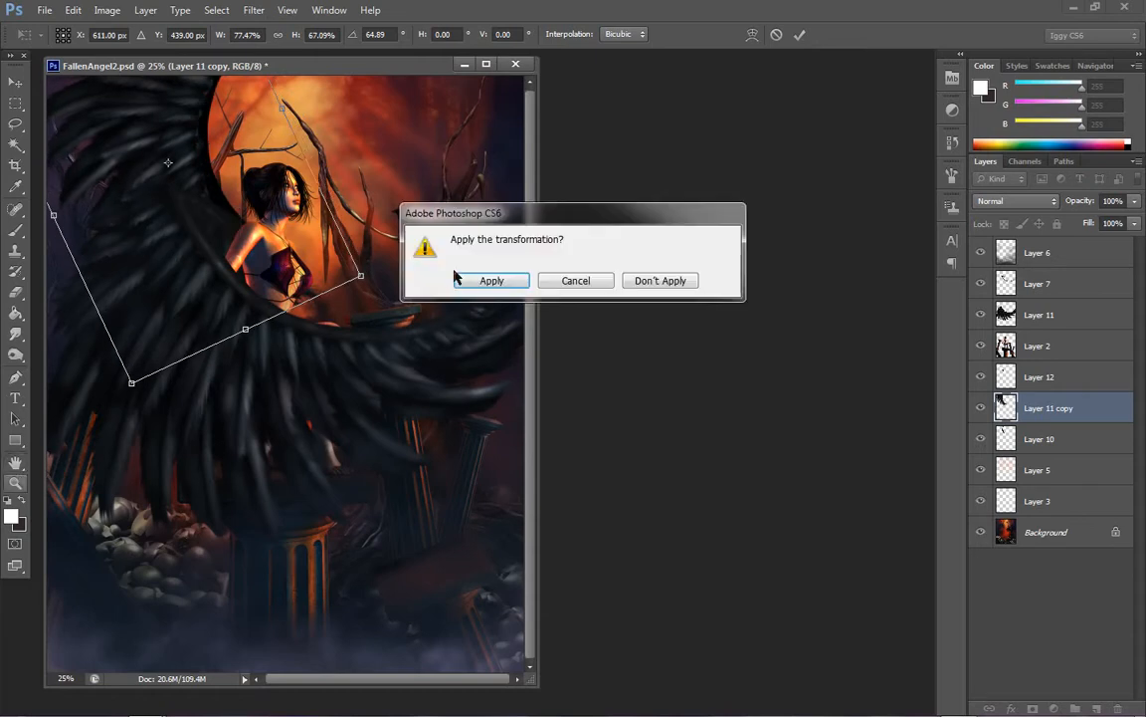
{"action": "left_click", "coordinate": [491, 280]}
Move Layer 11 copy beneath Layer 10 in the layer stack
{"action": "left_click", "coordinate": [257, 116]}
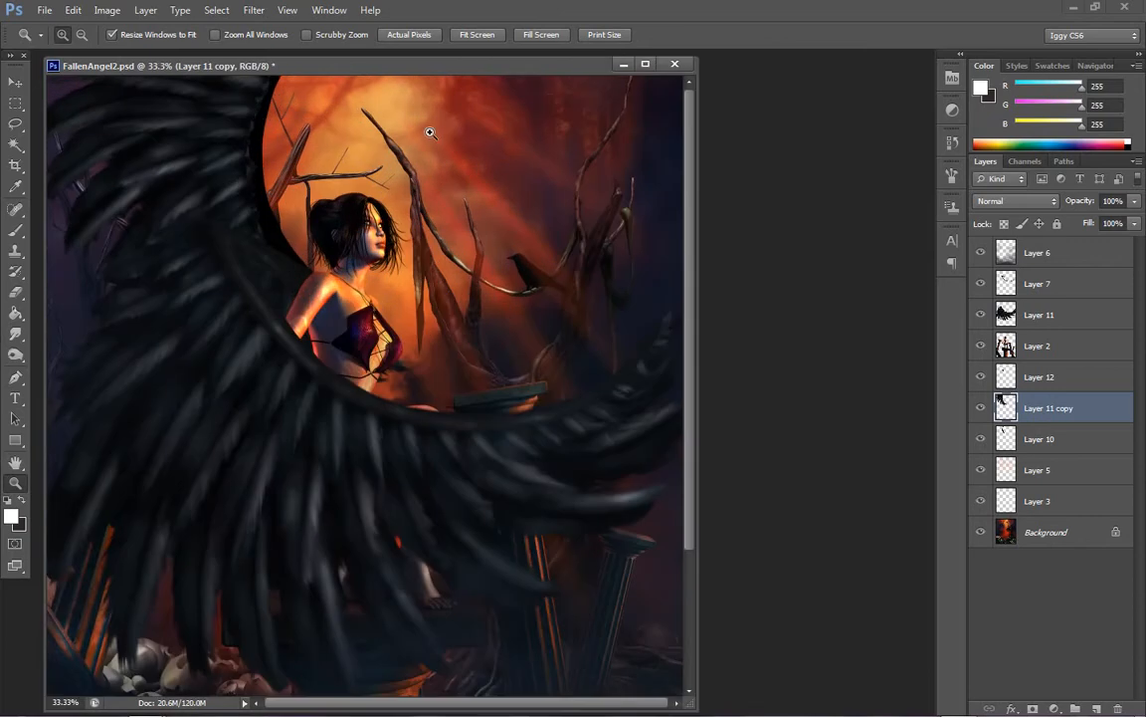
{"action": "left_click_drag", "start_coordinate": [1058, 408], "coordinate": [1045, 439]}
{"action": "right_click", "coordinate": [414, 278]}
{"action": "left_click", "coordinate": [457, 288]}
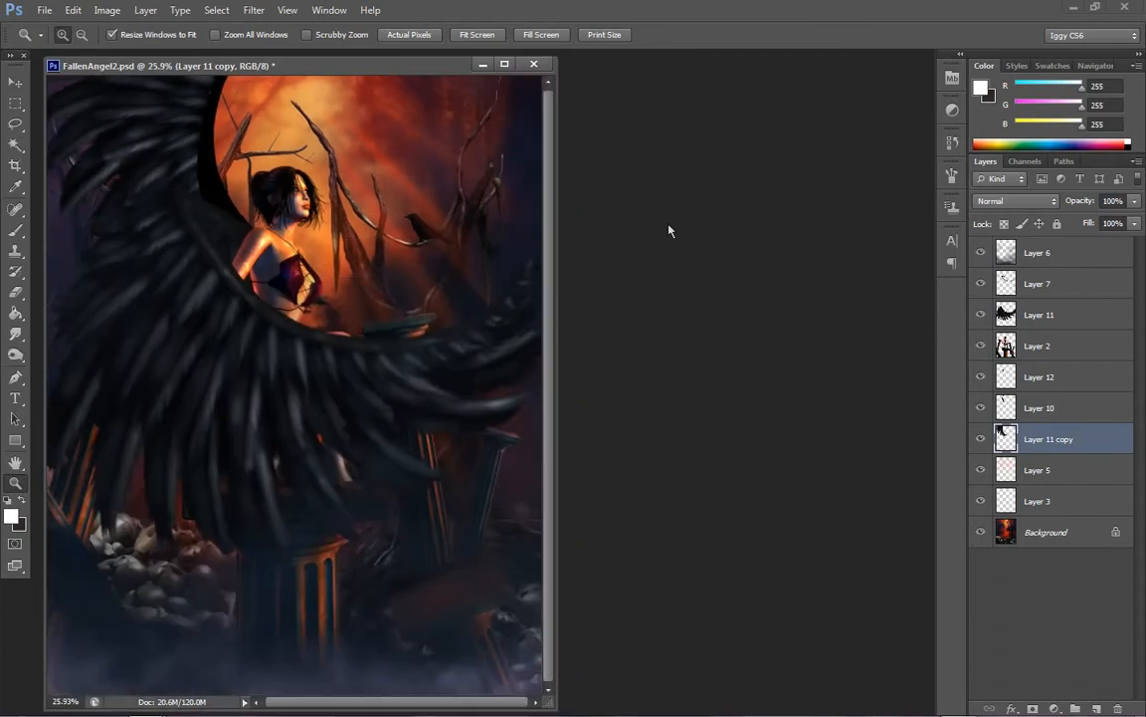
Brighten the far wing's arm on Layer 10 with a legacy Brightness/Contrast adjustment, brightness 47 and contrast 0
{"action": "left_click", "coordinate": [205, 174]}
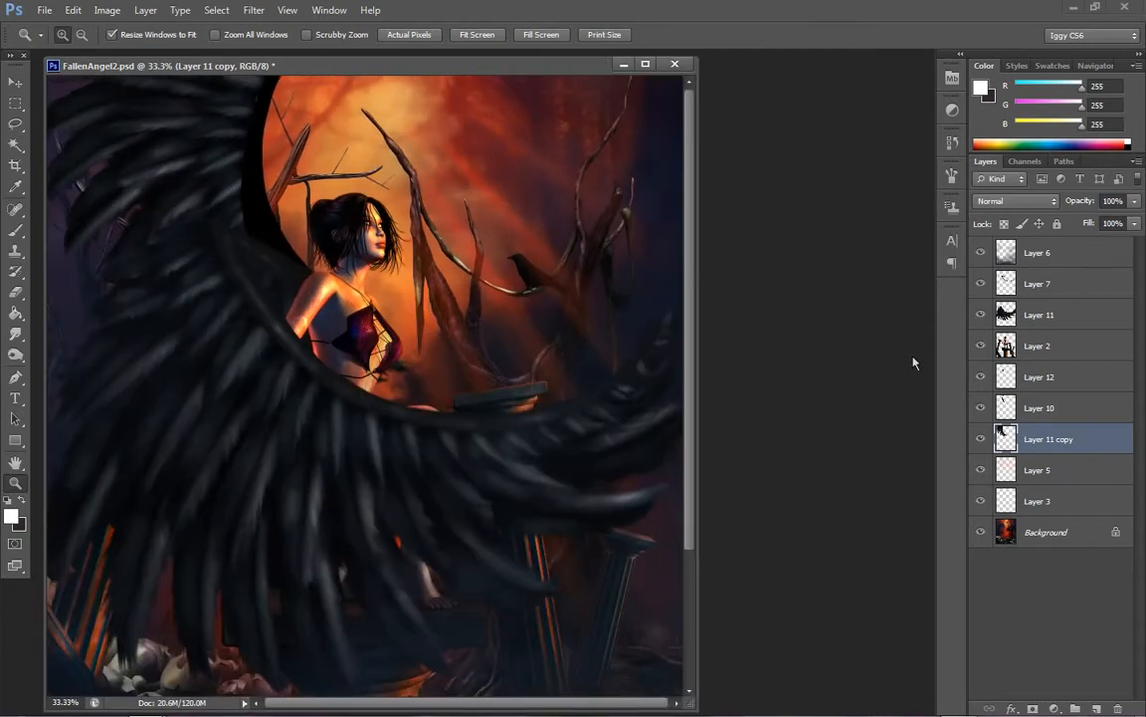
{"action": "left_click", "coordinate": [1030, 409]}
{"action": "left_click_drag", "start_coordinate": [197, 123], "coordinate": [217, 137]}
{"action": "right_click", "coordinate": [372, 187]}
{"action": "left_click", "coordinate": [386, 201]}
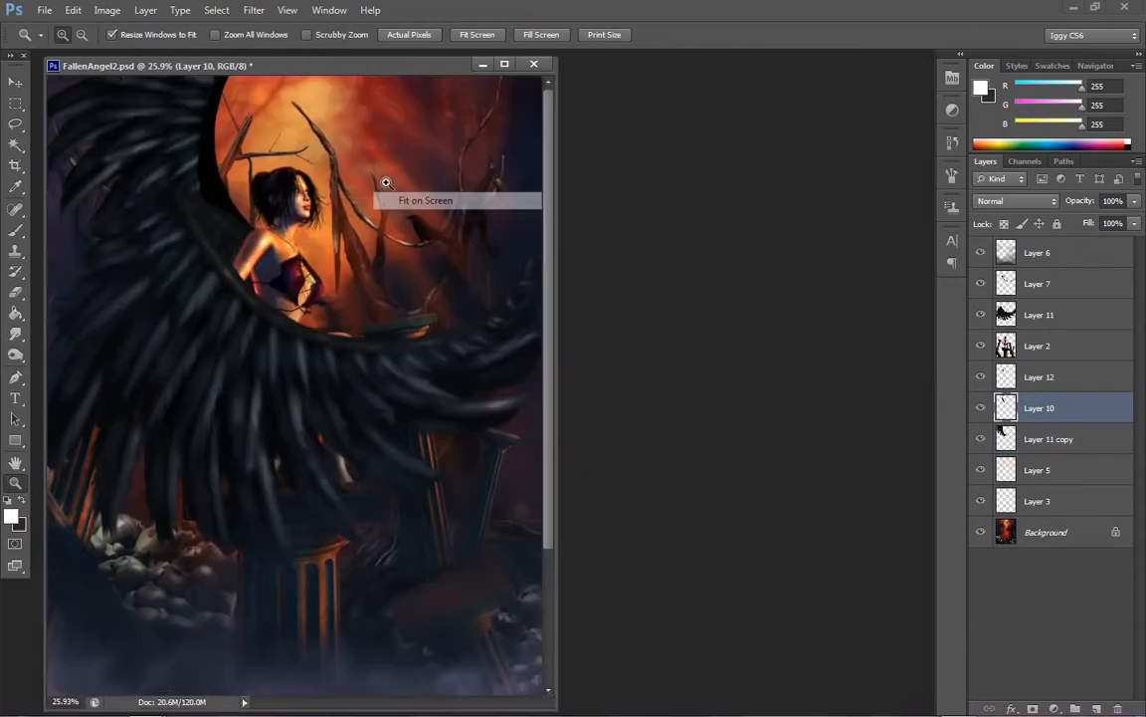
{"action": "left_click", "coordinate": [107, 10]}
{"action": "mouse_move", "coordinate": [124, 50]}
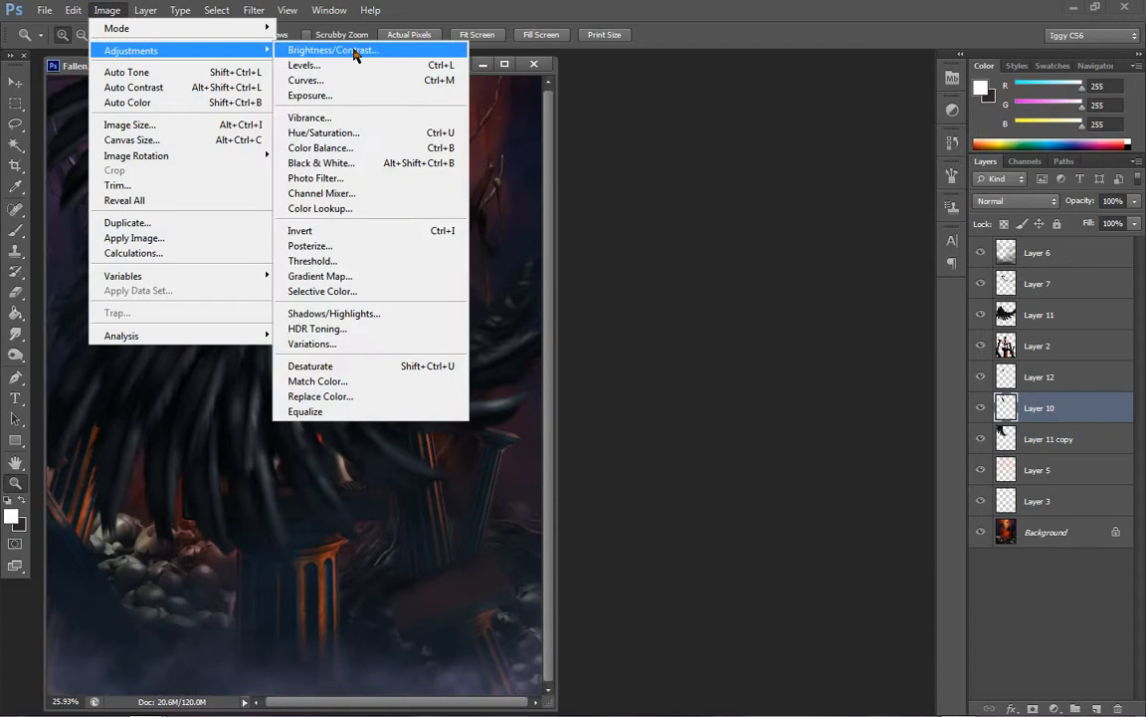
{"action": "left_click", "coordinate": [354, 55]}
{"action": "left_click_drag", "start_coordinate": [776, 534], "coordinate": [820, 541]}
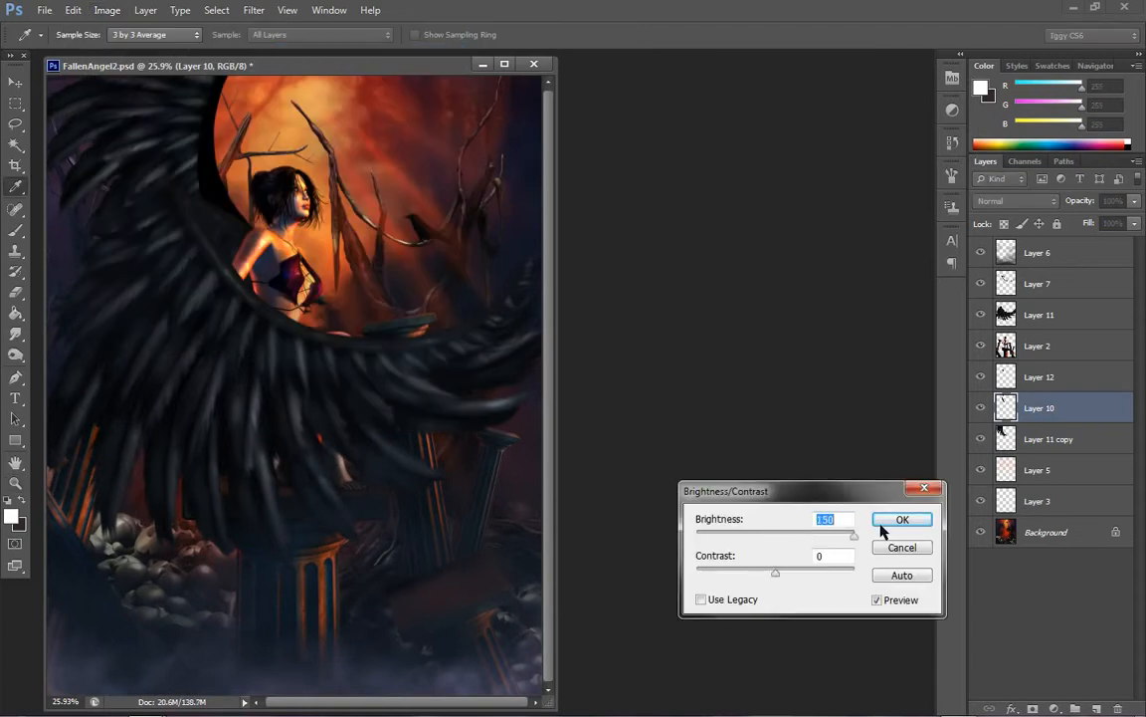
{"action": "left_click", "coordinate": [732, 604]}
{"action": "left_click_drag", "start_coordinate": [790, 535], "coordinate": [797, 540]}
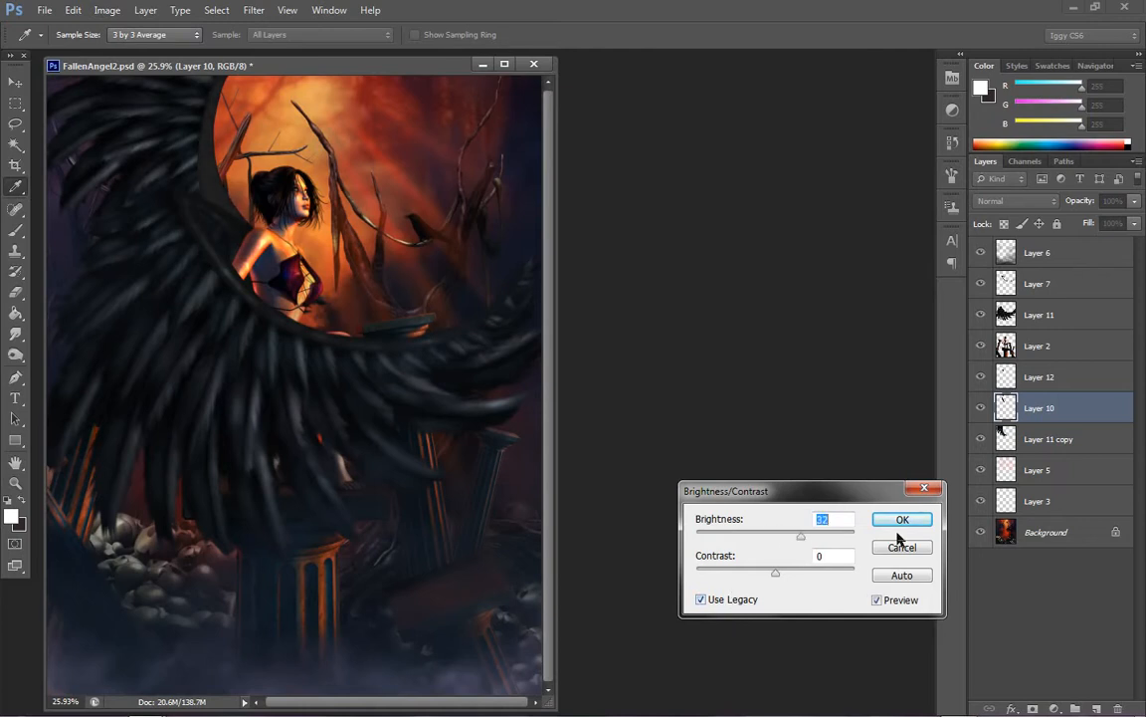
{"action": "left_click_drag", "start_coordinate": [801, 535], "coordinate": [814, 540]}
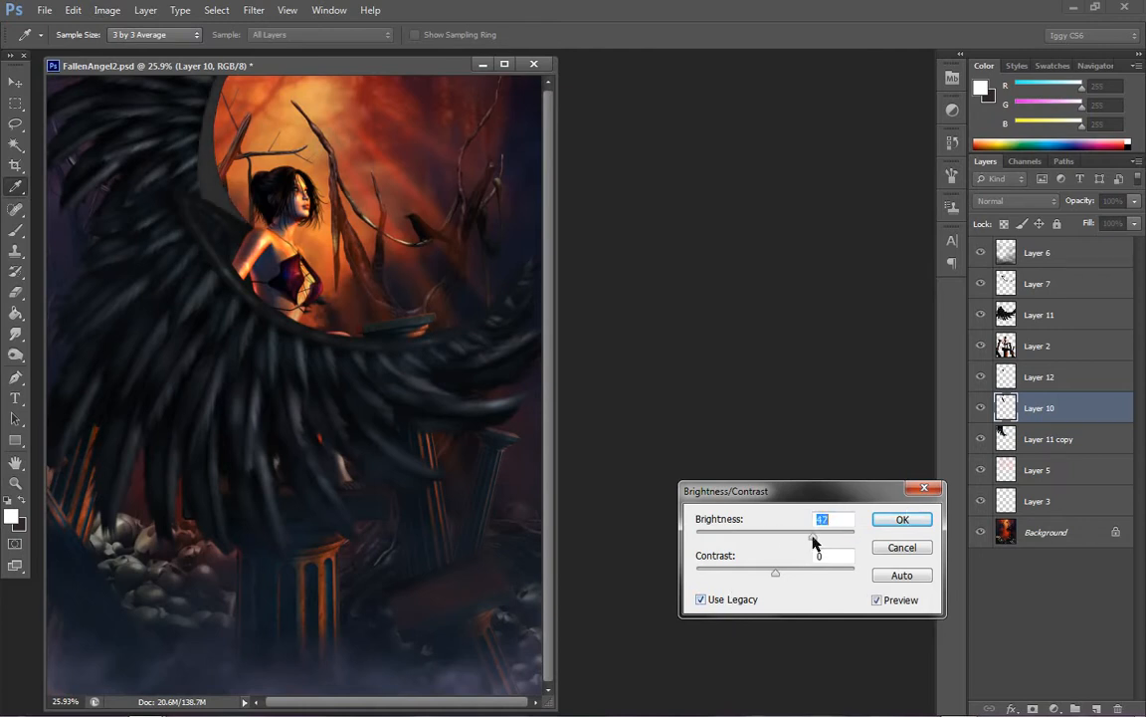
{"action": "left_click", "coordinate": [911, 518]}
Darken the edges of the far wing's arm on Layer 10 with a 125 px Burn tool, midtones range, 36% exposure
{"action": "key", "text": "z"}
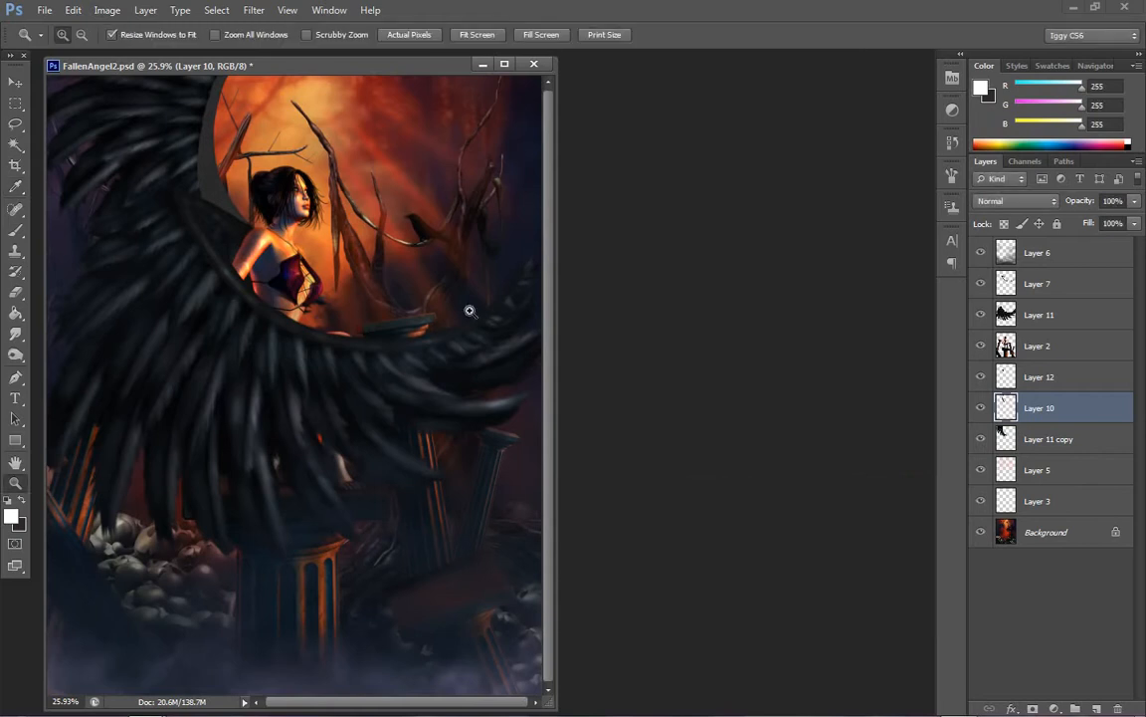
{"action": "left_click", "coordinate": [273, 155]}
{"action": "left_click", "coordinate": [274, 154]}
{"action": "left_click", "coordinate": [273, 154]}
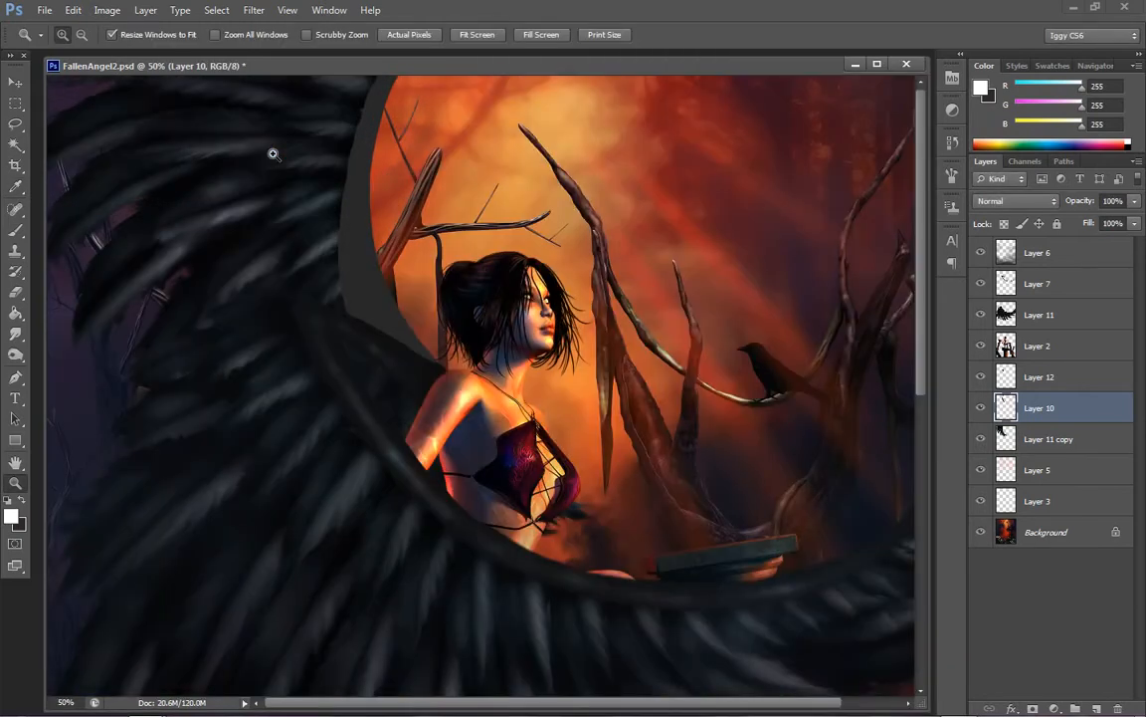
{"action": "left_click", "coordinate": [15, 354]}
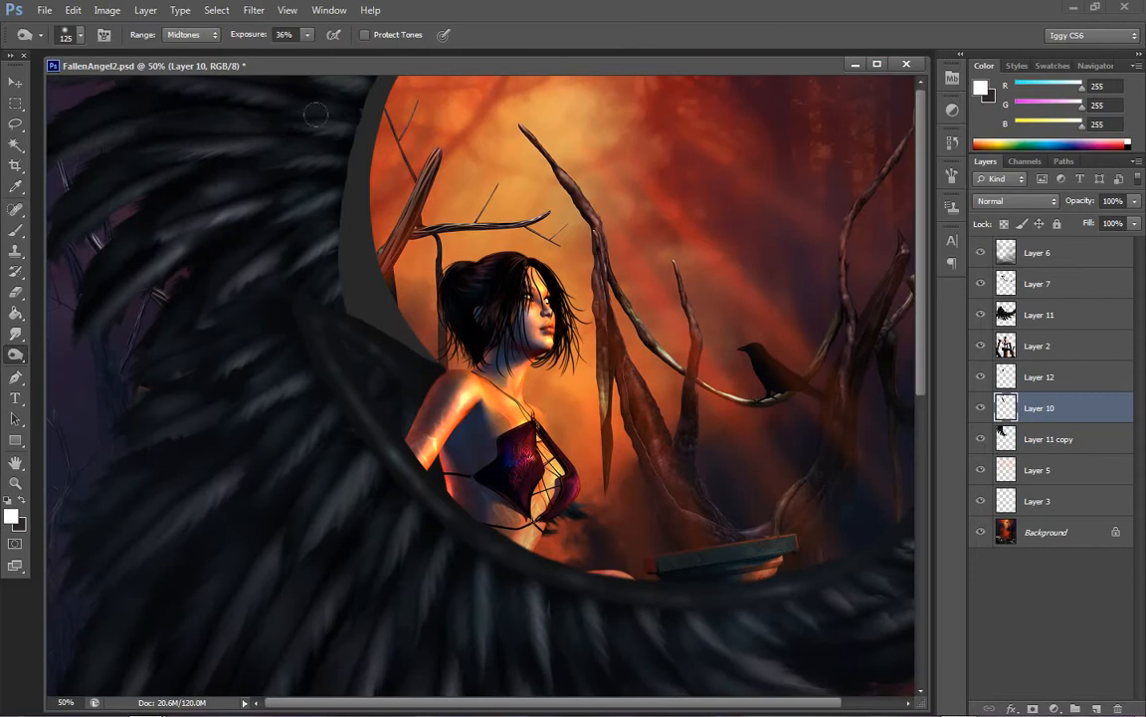
{"action": "left_click_drag", "start_coordinate": [365, 67], "coordinate": [328, 193]}
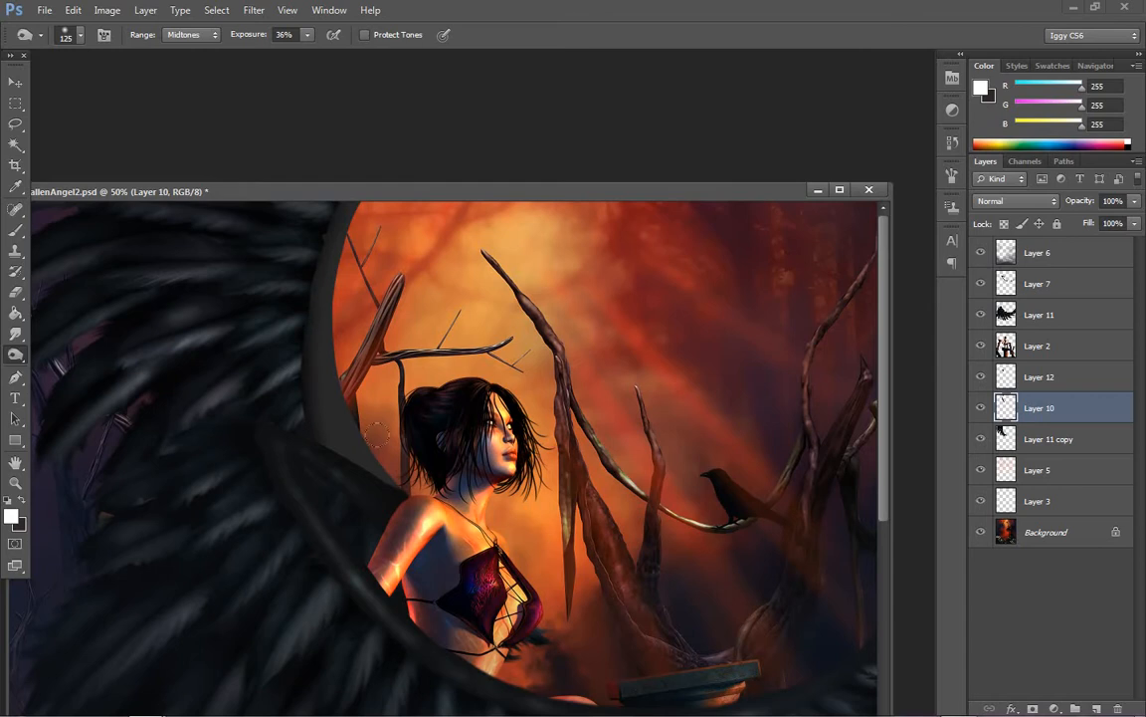
{"action": "left_click_drag", "start_coordinate": [402, 493], "coordinate": [329, 354]}
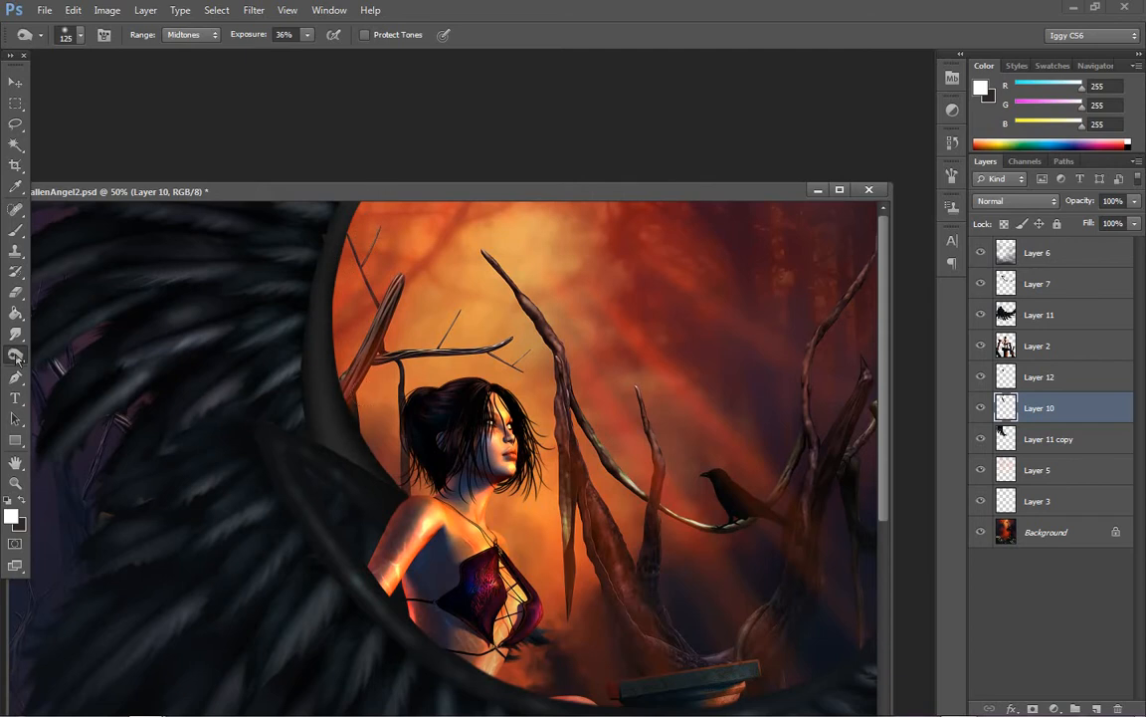
Brighten the middle of the far wing's arm with the Dodge tool, highlights range, 60% exposure, reducing the brush to 50 px
{"action": "left_click_drag", "start_coordinate": [20, 354], "coordinate": [70, 321]}
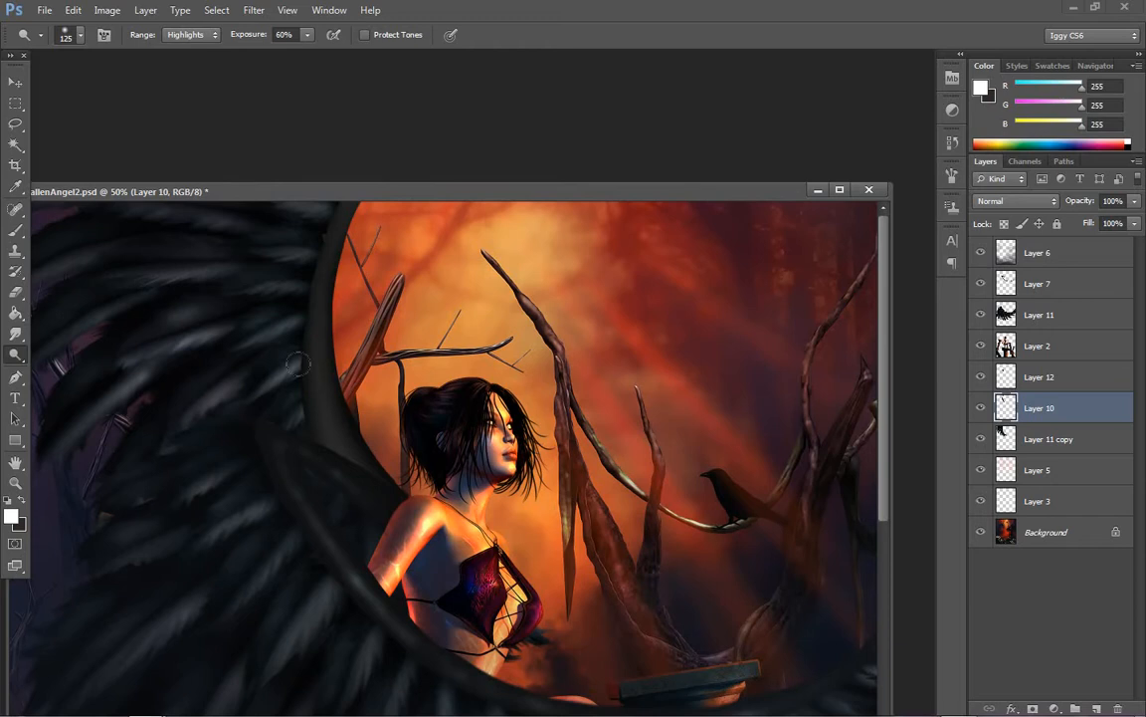
{"action": "key", "text": "bracketleft"}
{"action": "key", "text": "bracketleft"}
{"action": "key", "text": "bracketleft"}
{"action": "key", "text": "bracketleft"}
{"action": "key", "text": "bracketleft"}
{"action": "key", "text": "bracketleft"}
{"action": "key", "text": "bracketleft"}
{"action": "mouse_move", "coordinate": [340, 438]}
{"action": "left_mouse_down"}
{"action": "mouse_move", "coordinate": [321, 338]}
{"action": "mouse_move", "coordinate": [322, 355]}
{"action": "mouse_move", "coordinate": [325, 271]}
{"action": "mouse_move", "coordinate": [326, 301]}
{"action": "mouse_move", "coordinate": [328, 207]}
{"action": "left_mouse_up"}
{"action": "key", "text": "bracketleft"}
{"action": "key", "text": "bracketleft"}
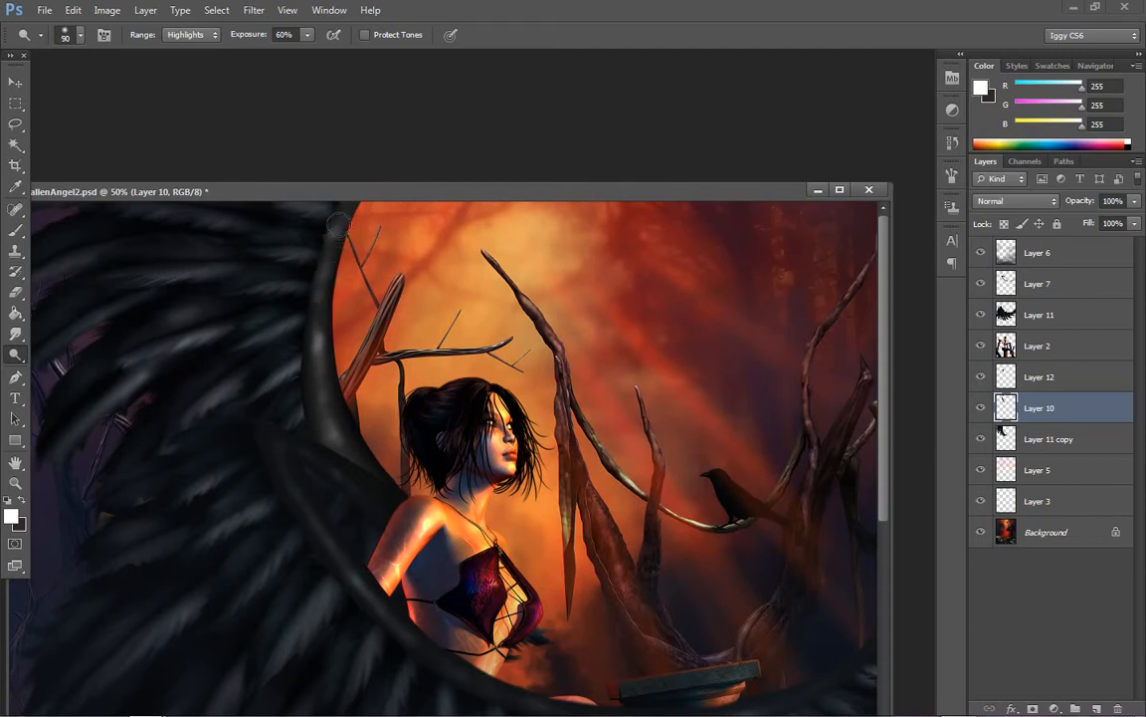
{"action": "mouse_move", "coordinate": [329, 385]}
{"action": "left_mouse_down"}
{"action": "mouse_move", "coordinate": [310, 398]}
{"action": "mouse_move", "coordinate": [334, 426]}
{"action": "mouse_move", "coordinate": [295, 356]}
{"action": "mouse_move", "coordinate": [301, 203]}
{"action": "left_mouse_up"}
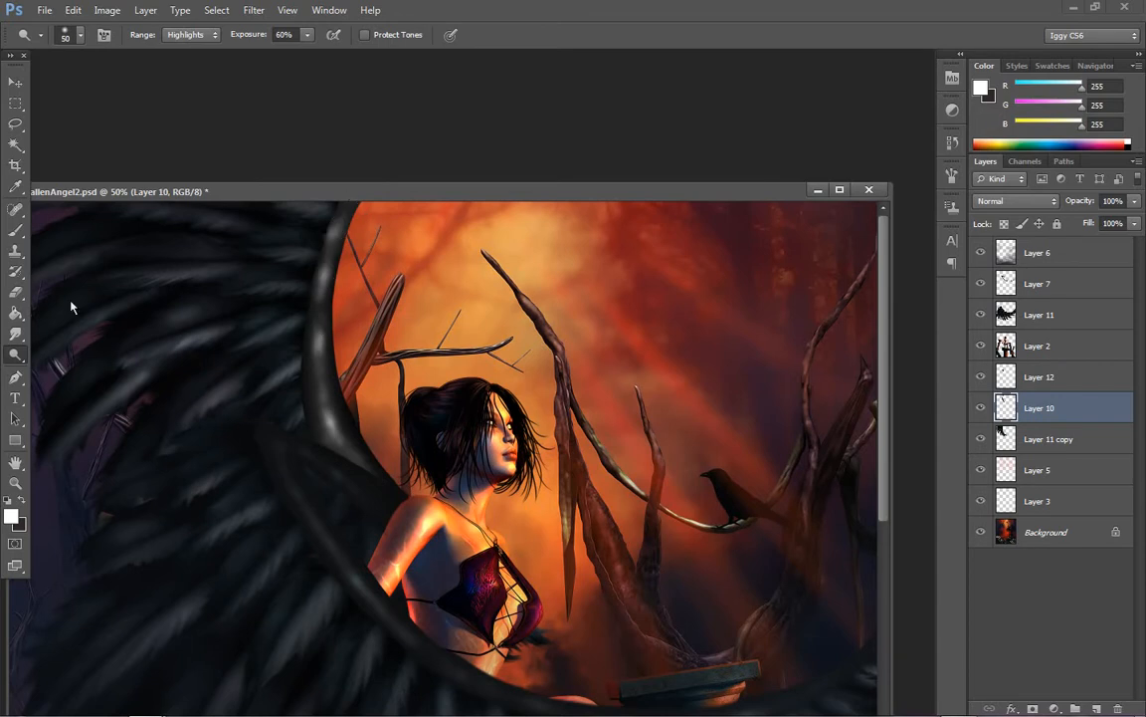
Tint Layer 10 with a Color Balance adjustment of midtone levels -21, 0 and +5
{"action": "left_click", "coordinate": [107, 10]}
{"action": "mouse_move", "coordinate": [263, 50]}
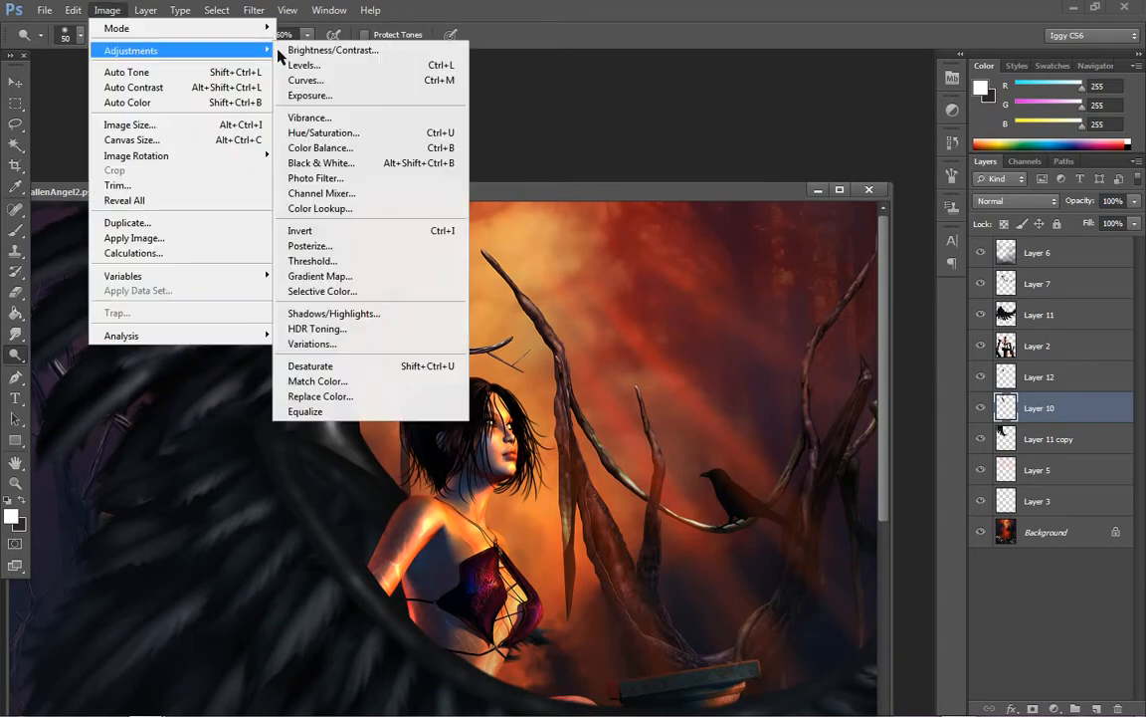
{"action": "left_click", "coordinate": [312, 147]}
{"action": "mouse_move", "coordinate": [858, 610]}
{"action": "left_mouse_down"}
{"action": "mouse_move", "coordinate": [870, 617]}
{"action": "mouse_move", "coordinate": [847, 579]}
{"action": "mouse_move", "coordinate": [829, 581]}
{"action": "mouse_move", "coordinate": [841, 580]}
{"action": "mouse_move", "coordinate": [864, 619]}
{"action": "left_mouse_up"}
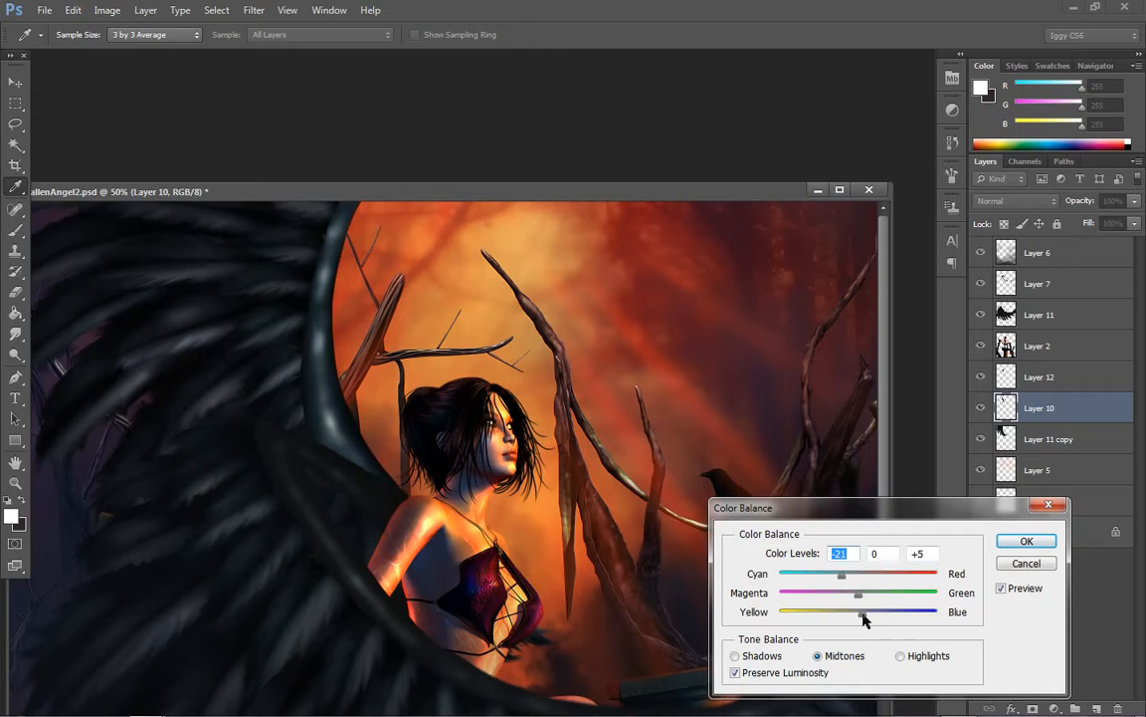
{"action": "left_click", "coordinate": [1020, 540]}
{"action": "key", "text": "o"}
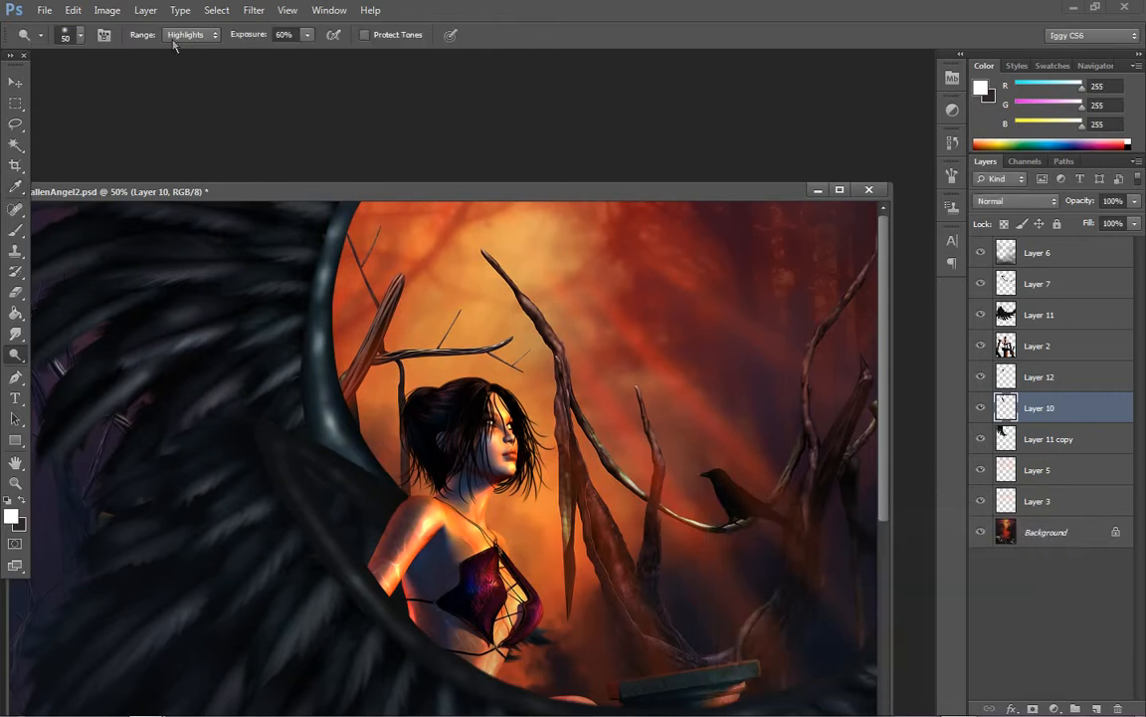
Apply a legacy Brightness/Contrast adjustment to Layer 10 with brightness -23 and contrast -62
{"action": "left_click", "coordinate": [107, 10]}
{"action": "mouse_move", "coordinate": [145, 49]}
{"action": "left_click", "coordinate": [353, 44]}
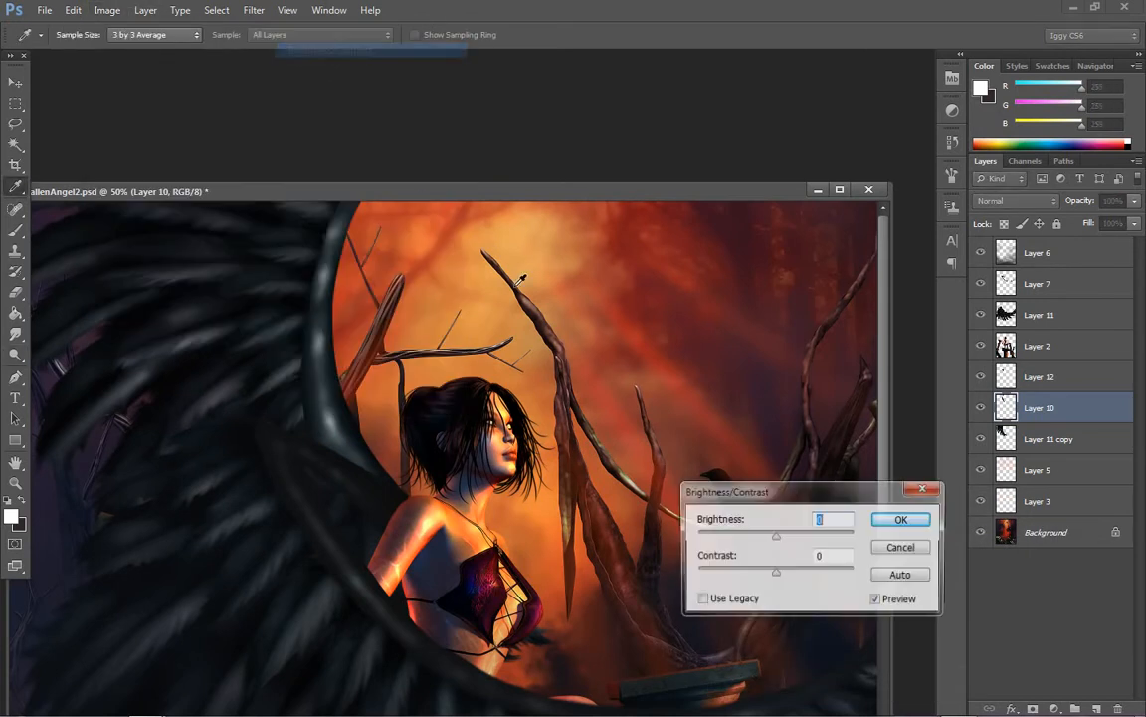
{"action": "left_click_drag", "start_coordinate": [753, 537], "coordinate": [729, 537]}
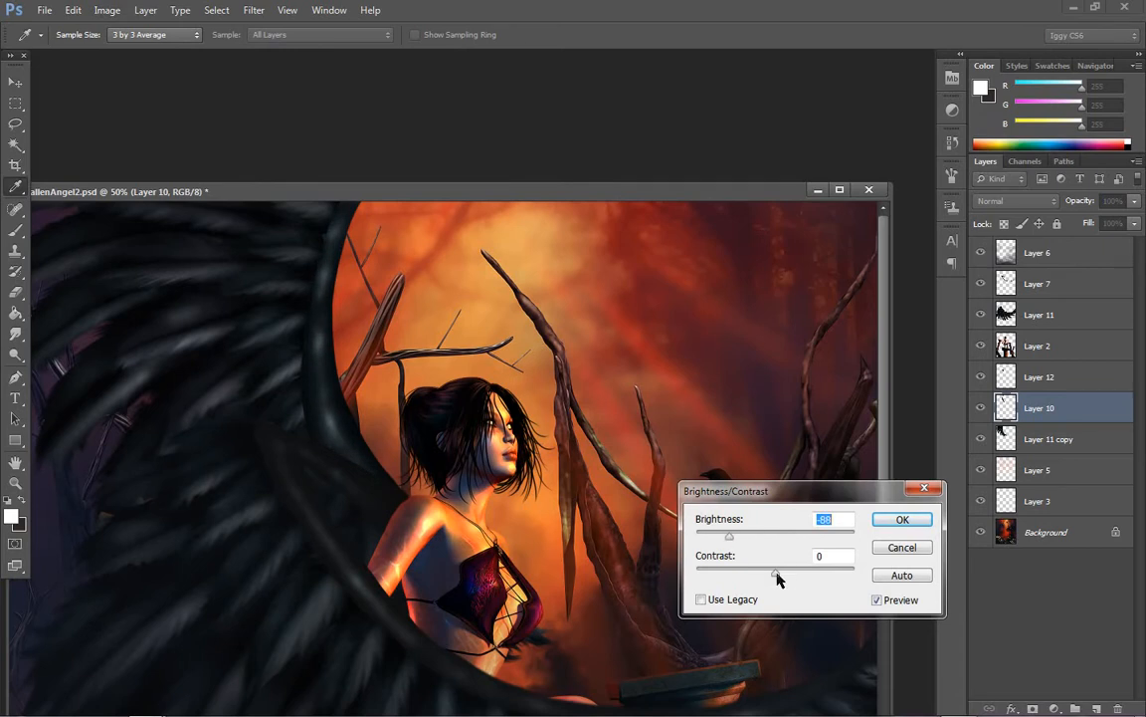
{"action": "left_click_drag", "start_coordinate": [776, 576], "coordinate": [738, 575]}
{"action": "left_click", "coordinate": [702, 599]}
{"action": "left_click_drag", "start_coordinate": [737, 536], "coordinate": [726, 575]}
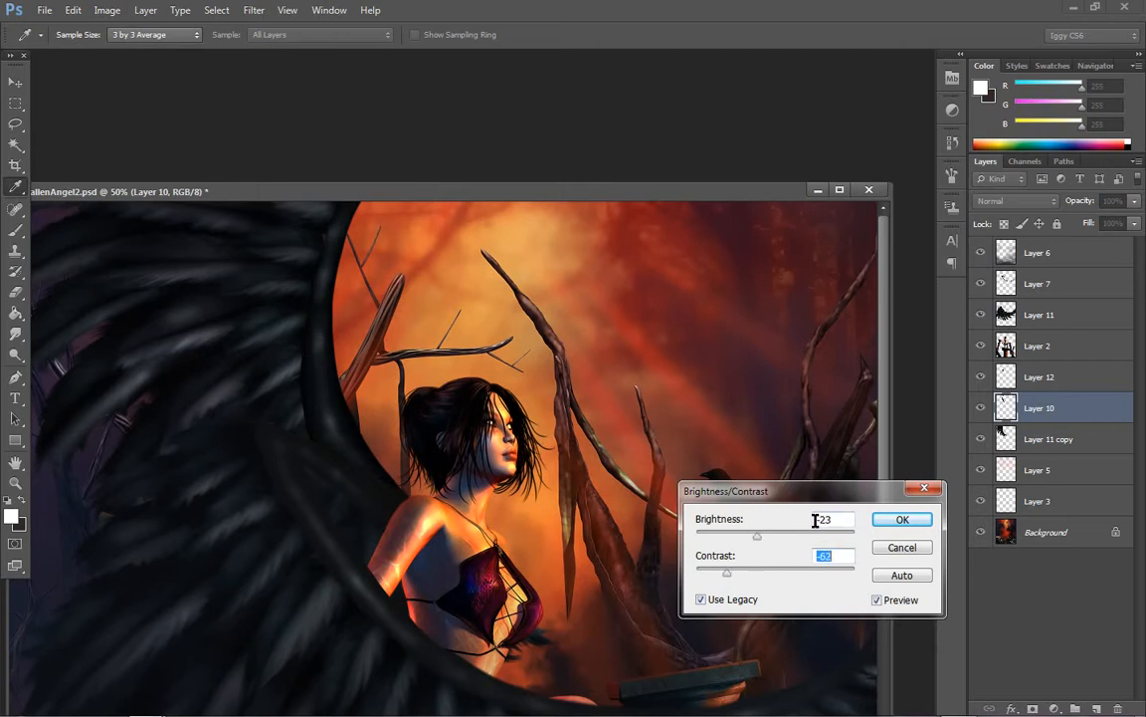
{"action": "left_click", "coordinate": [903, 518]}
{"action": "key", "text": "o"}
{"action": "key", "text": "z"}
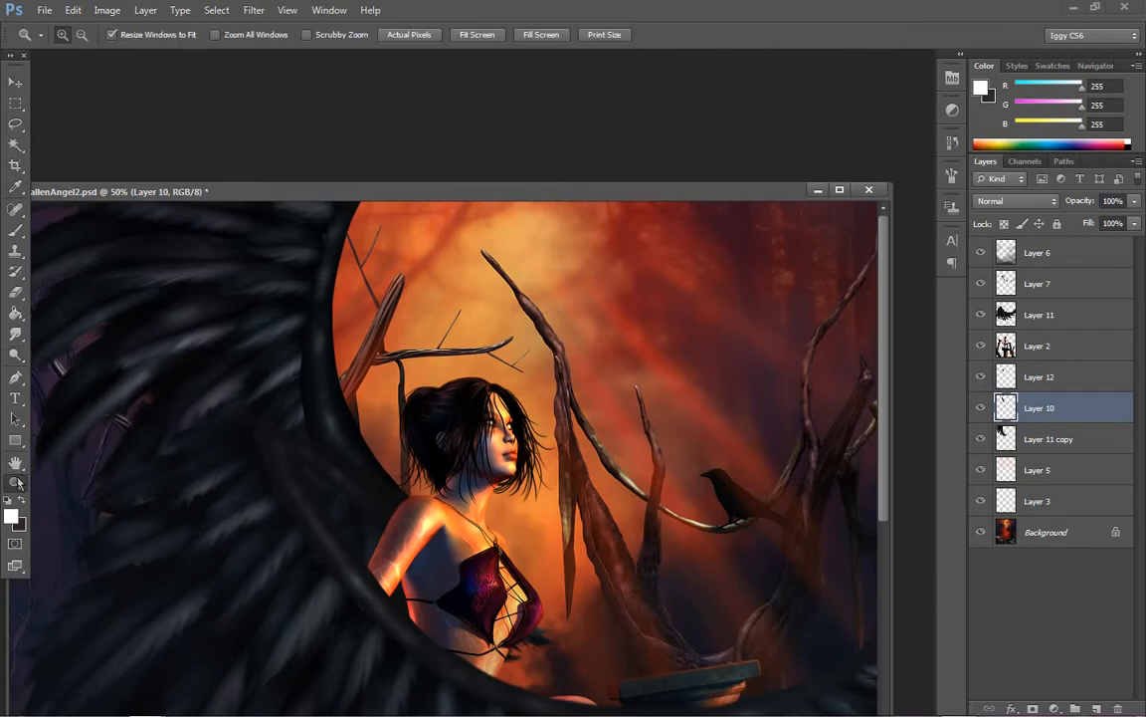
{"action": "right_click", "coordinate": [488, 366]}
{"action": "left_click", "coordinate": [528, 378]}
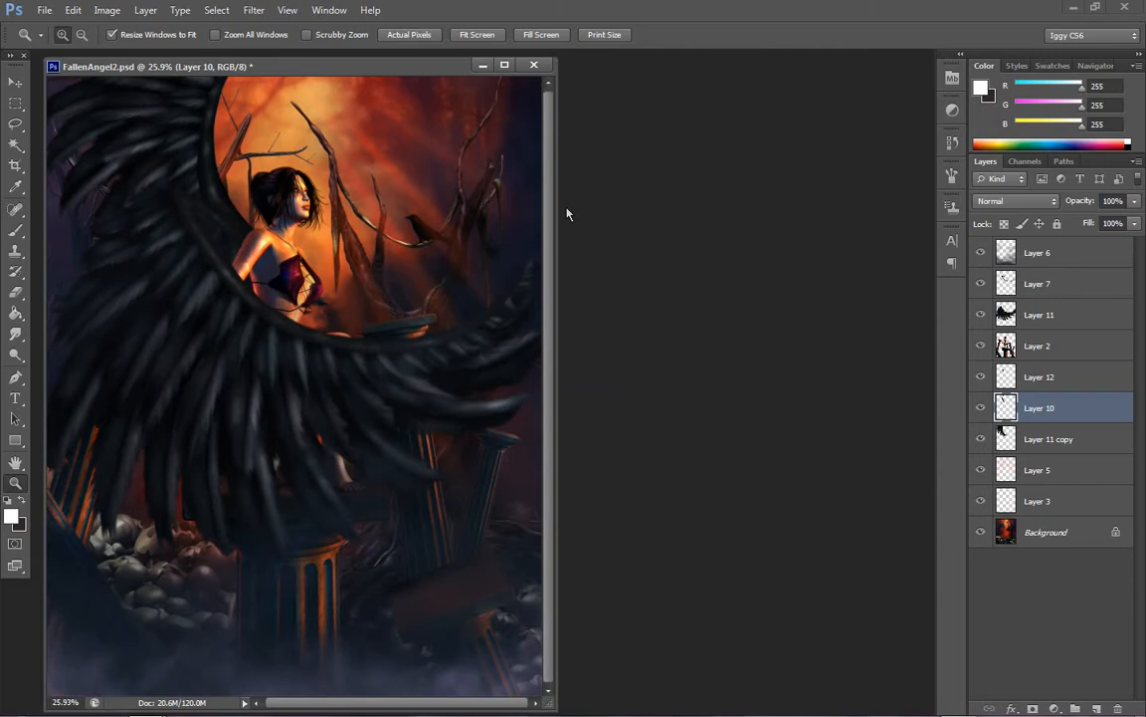
Try squashing Layers 7, 11, 12, 10 and 11 copy to 77.11% height and lowering the wings over the figure, discarding the transformation
{"action": "left_click", "coordinate": [1047, 315]}
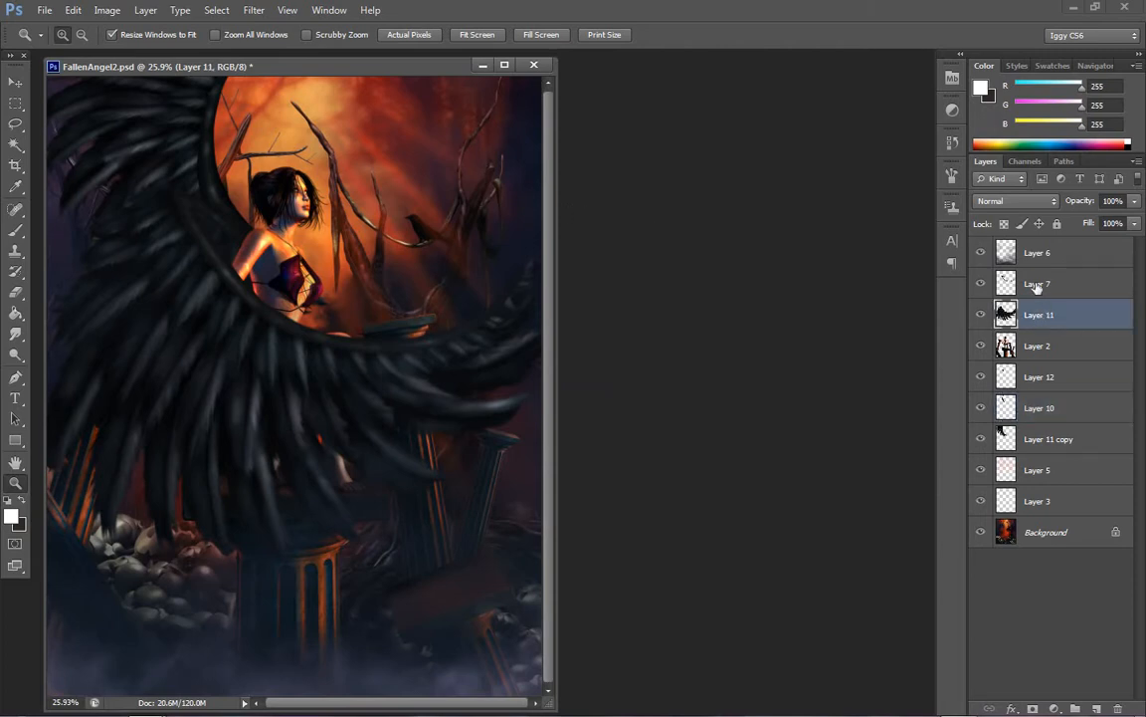
{"action": "left_click", "coordinate": [1037, 285], "text": "ctrl"}
{"action": "left_click", "coordinate": [1035, 376], "text": "ctrl"}
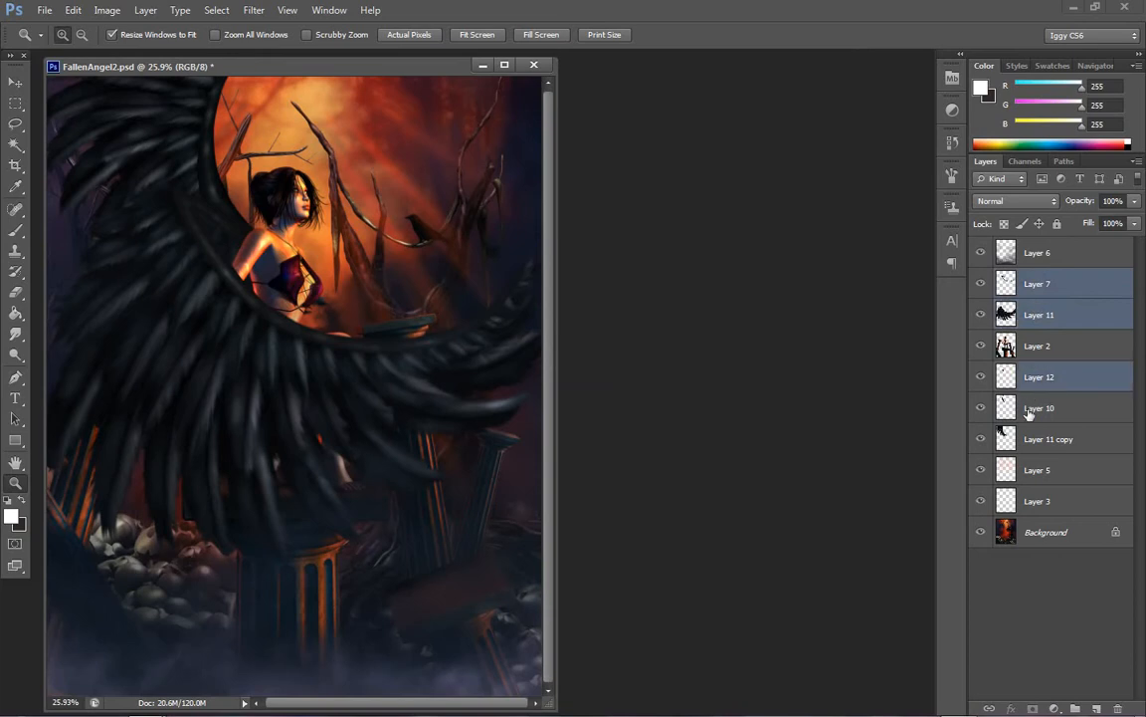
{"action": "left_click", "coordinate": [1035, 408], "text": "ctrl"}
{"action": "left_click", "coordinate": [1040, 439], "text": "ctrl"}
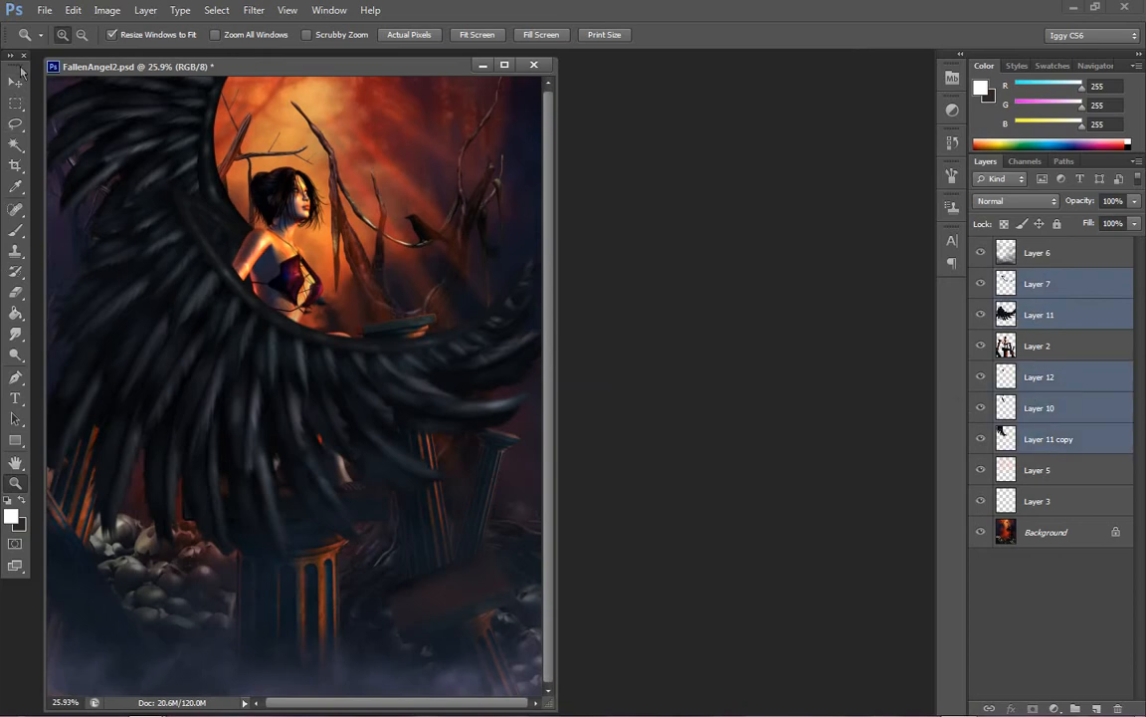
{"action": "left_click", "coordinate": [16, 79]}
{"action": "key", "text": "ctrl+t"}
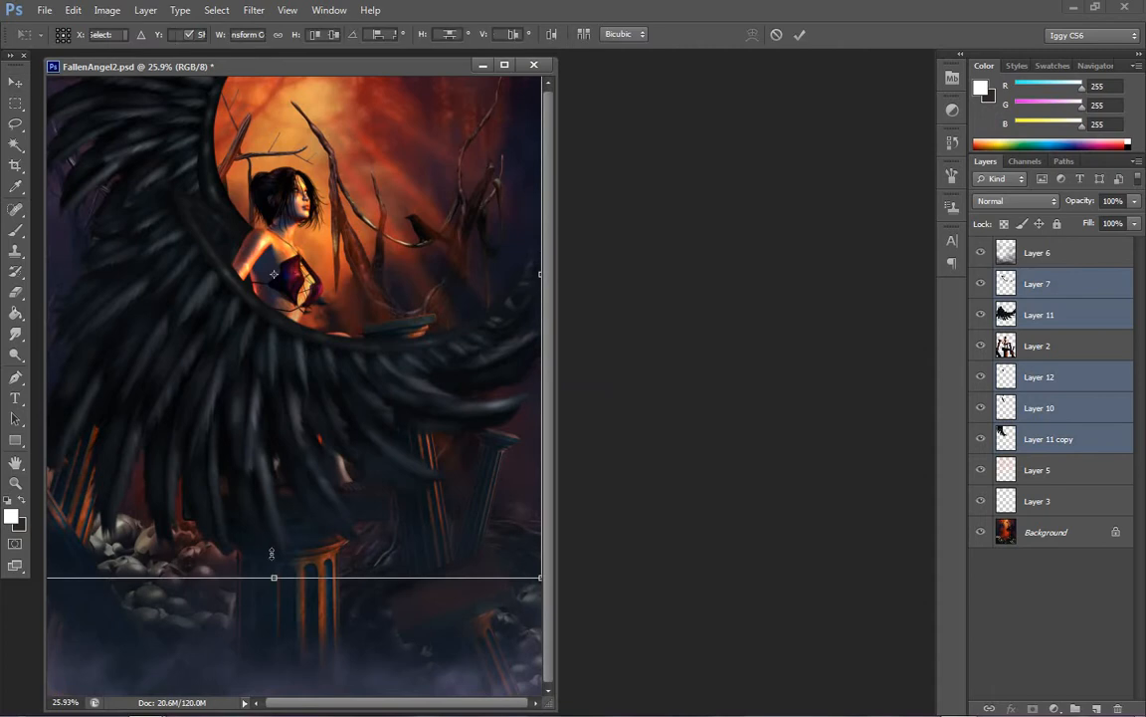
{"action": "left_click_drag", "start_coordinate": [271, 553], "coordinate": [276, 416]}
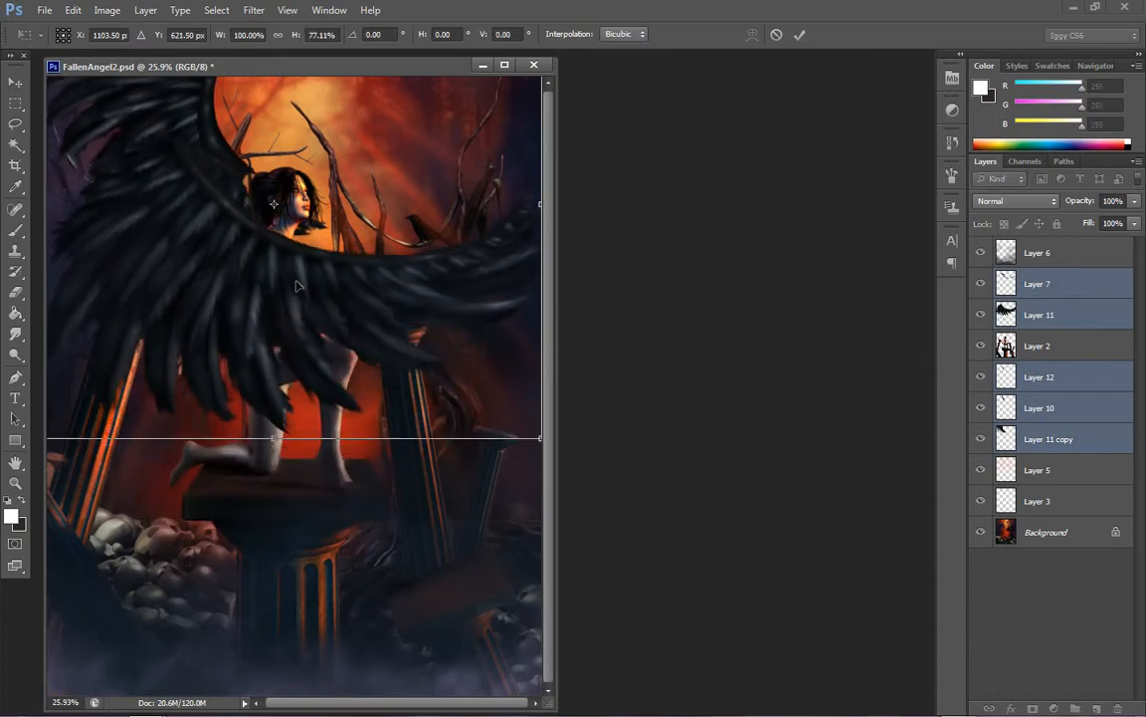
{"action": "left_click_drag", "start_coordinate": [296, 285], "coordinate": [306, 342]}
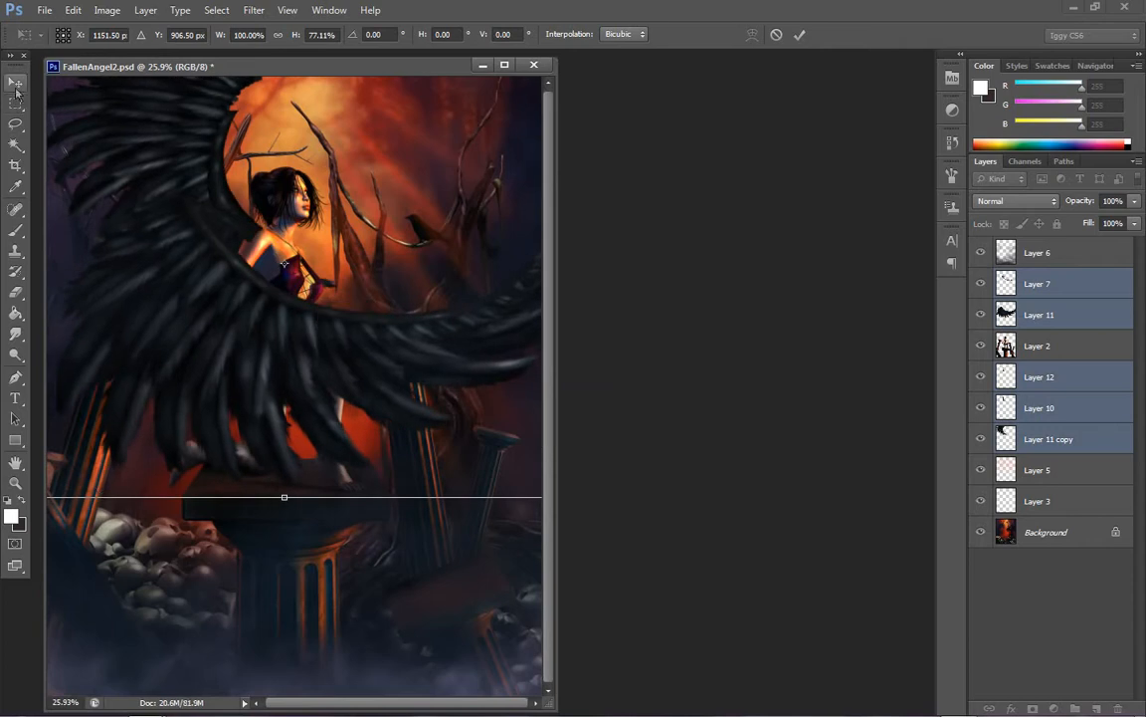
{"action": "left_click", "coordinate": [16, 84]}
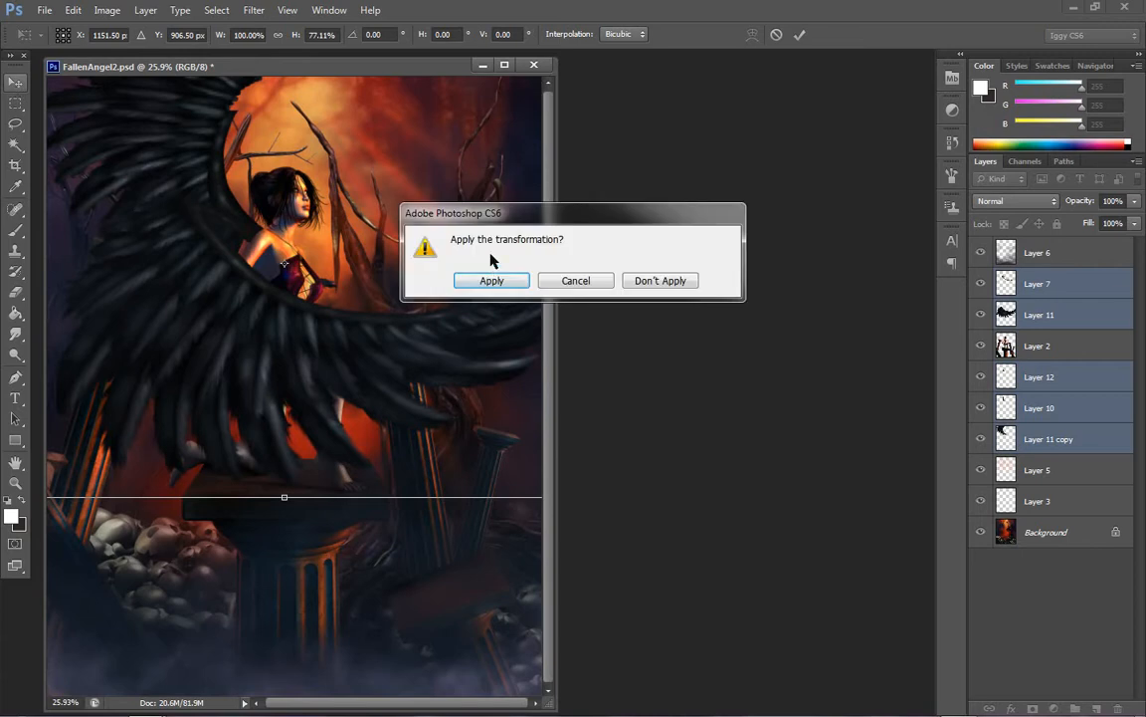
{"action": "left_click", "coordinate": [664, 285]}
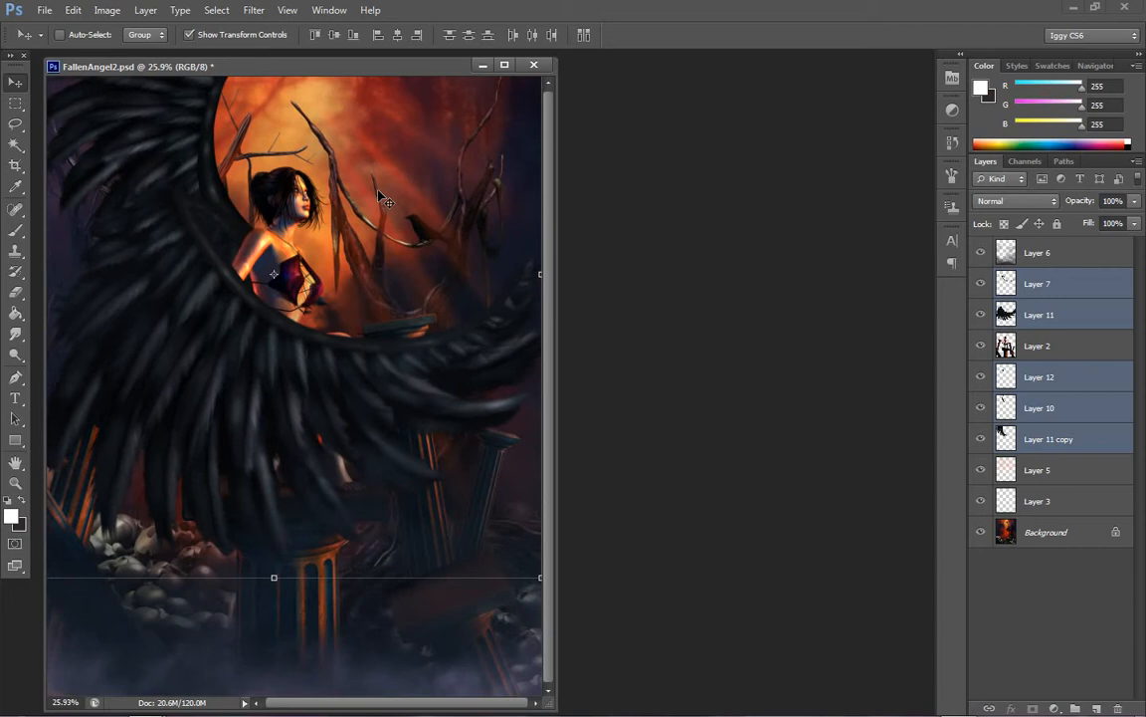
Create a new layer with default settings directly above Layer 7
{"action": "left_click", "coordinate": [1036, 286]}
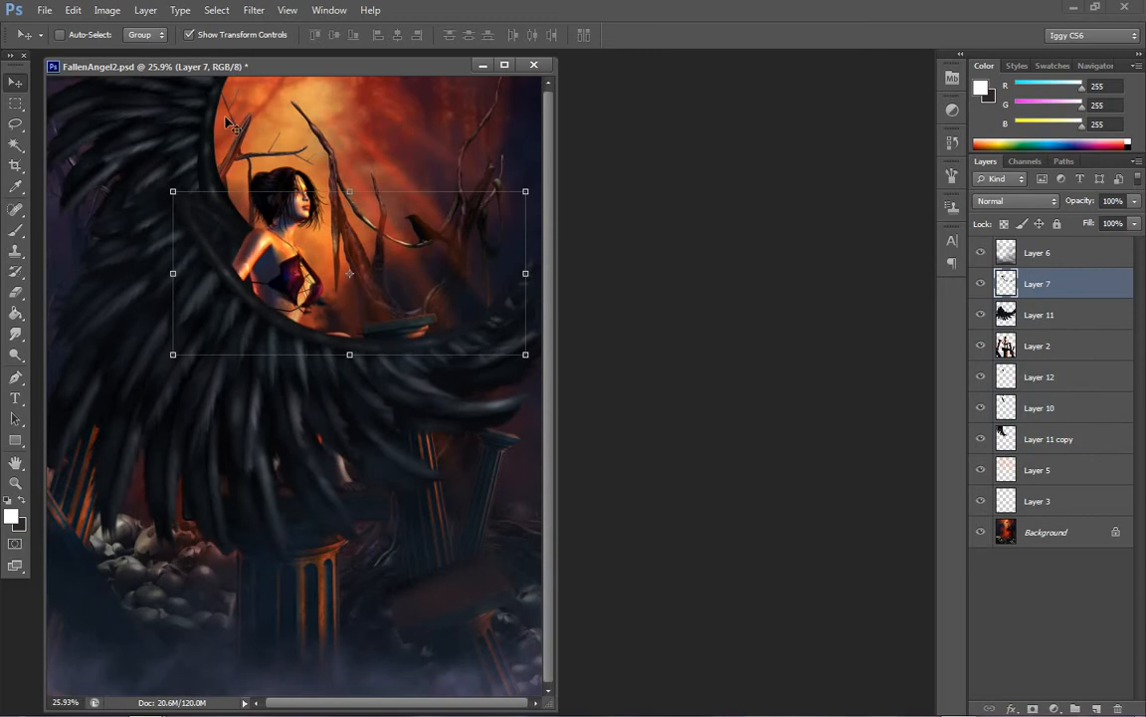
{"action": "left_click", "coordinate": [145, 10]}
{"action": "mouse_move", "coordinate": [259, 28]}
{"action": "left_click", "coordinate": [347, 28]}
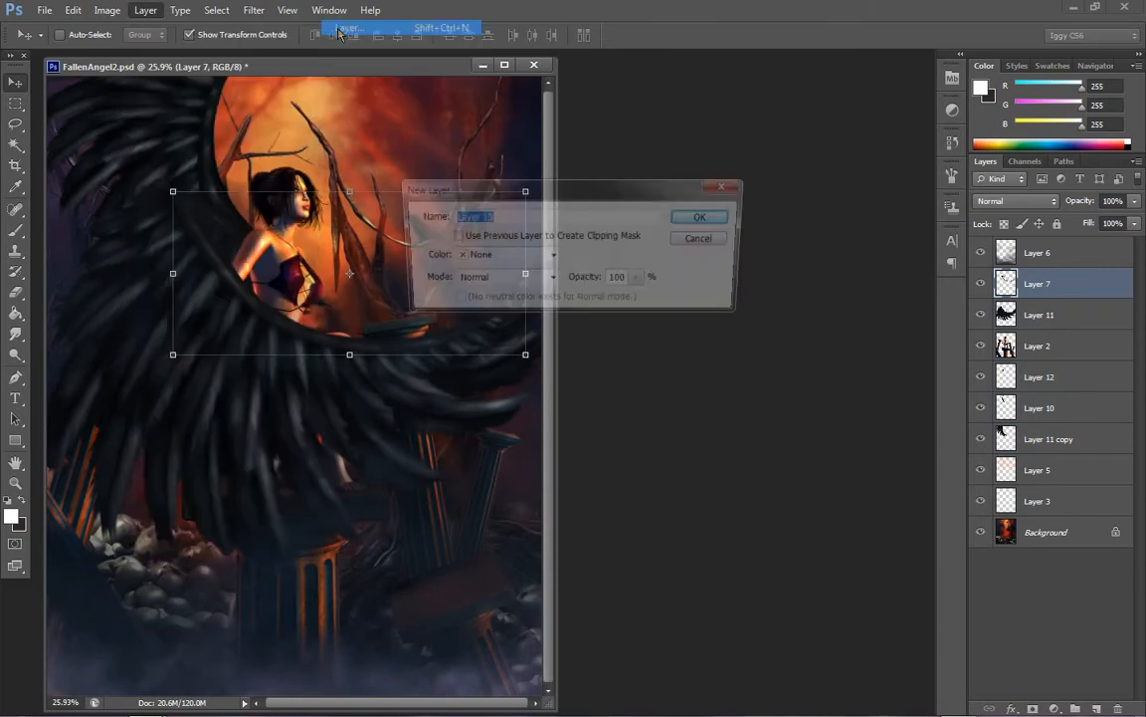
{"action": "key", "text": "Return"}
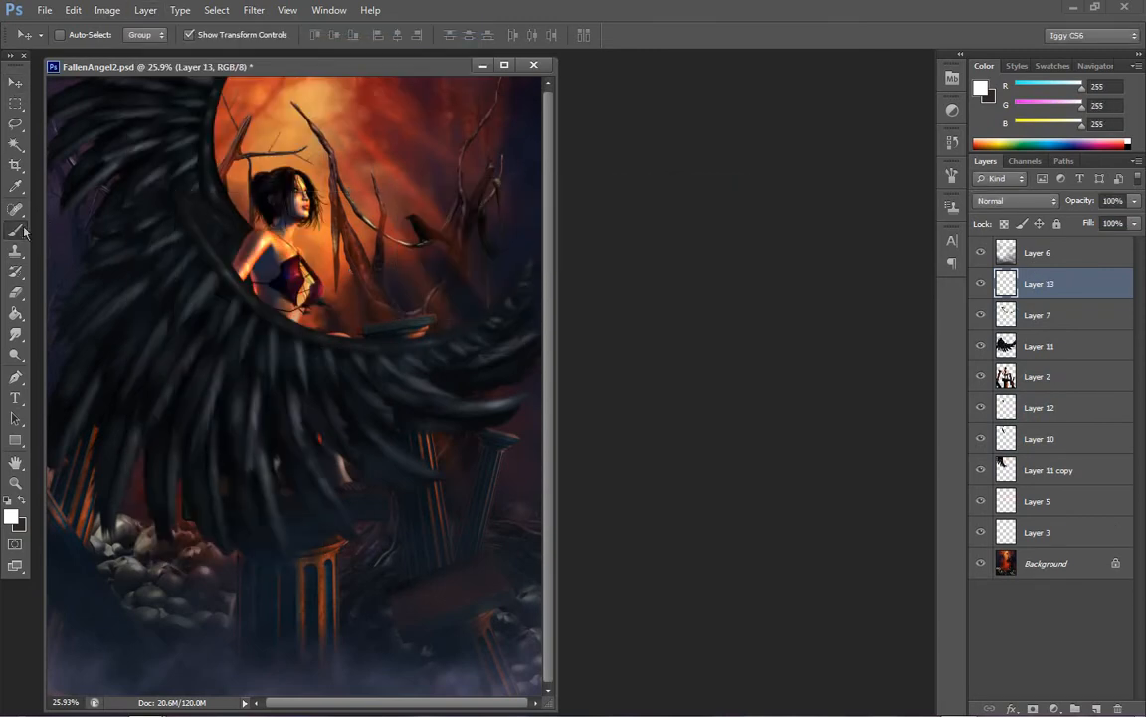
Set the foreground colour to an orange-red sampled from the glowing background, RGB 174, 66, 49
{"action": "left_click", "coordinate": [16, 186]}
{"action": "left_click", "coordinate": [982, 89]}
{"action": "mouse_move", "coordinate": [803, 334]}
{"action": "left_mouse_down"}
{"action": "mouse_move", "coordinate": [824, 335]}
{"action": "mouse_move", "coordinate": [812, 381]}
{"action": "left_mouse_up"}
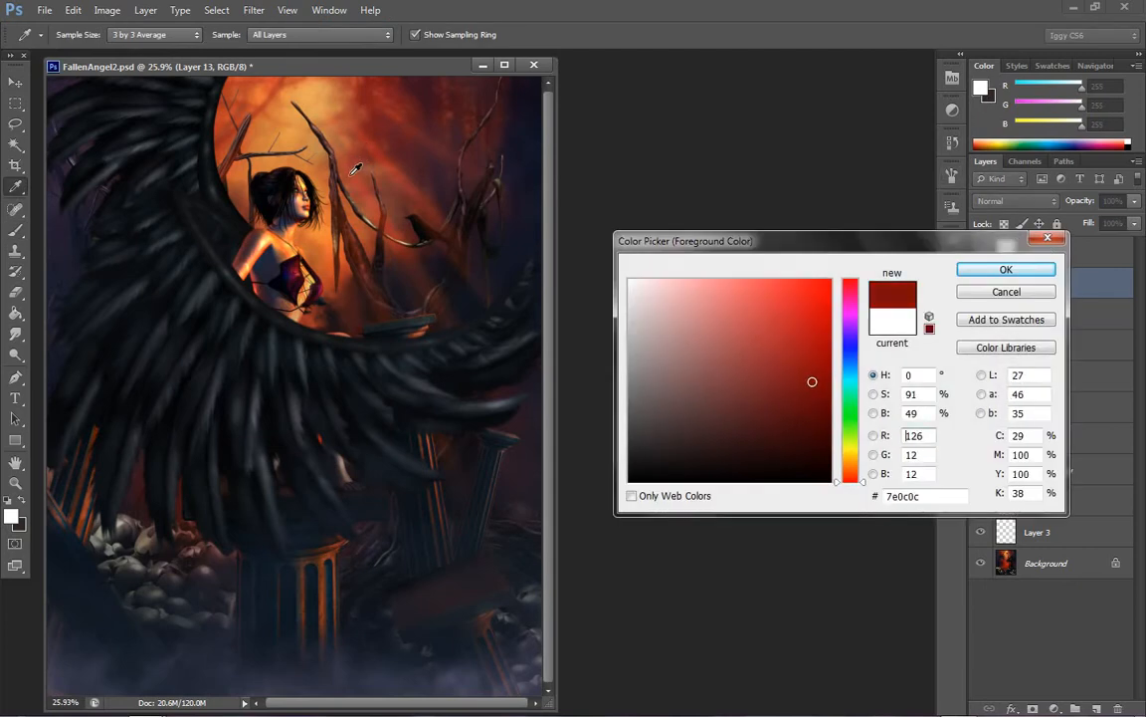
{"action": "left_click", "coordinate": [321, 152]}
{"action": "left_click", "coordinate": [1006, 269]}
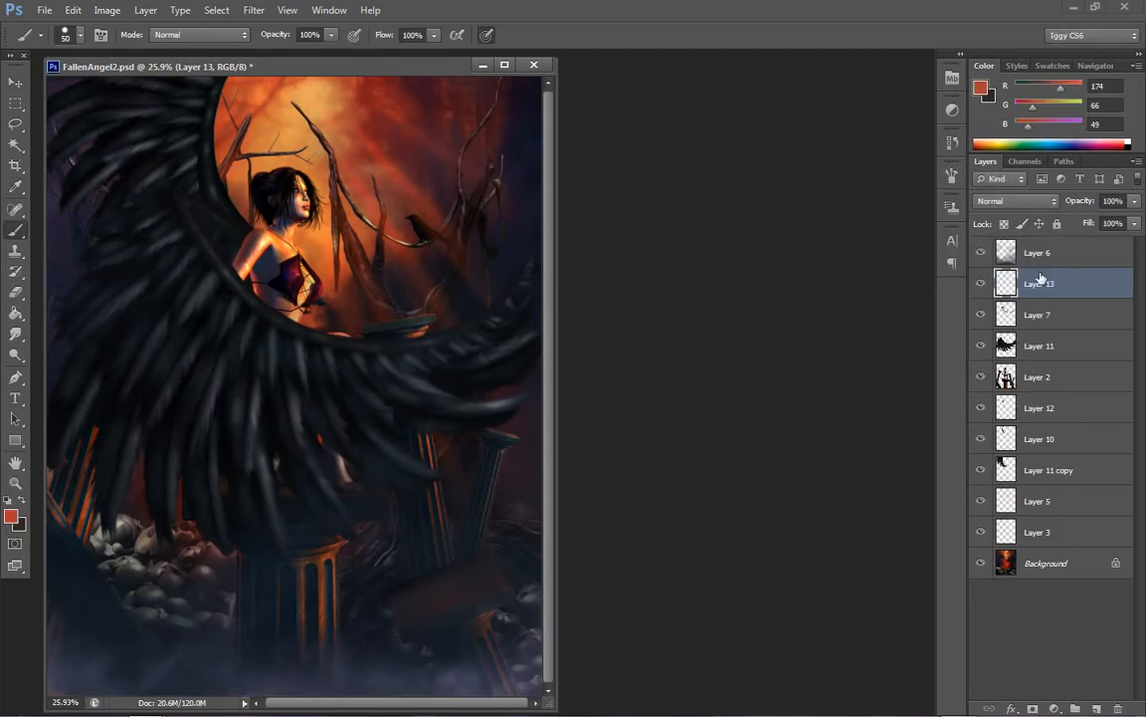
Brush test strokes on the near wing's feathers in Layer 13, trying the Saturation and Normal blend modes
{"action": "left_click", "coordinate": [1011, 201]}
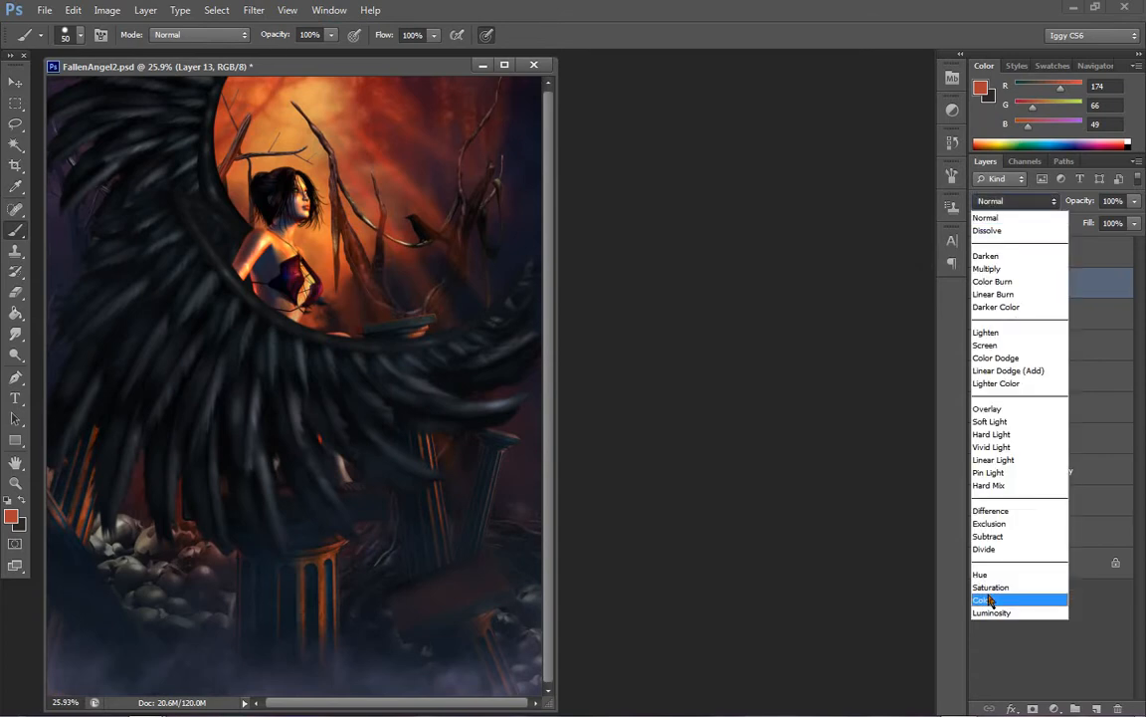
{"action": "left_click", "coordinate": [990, 587]}
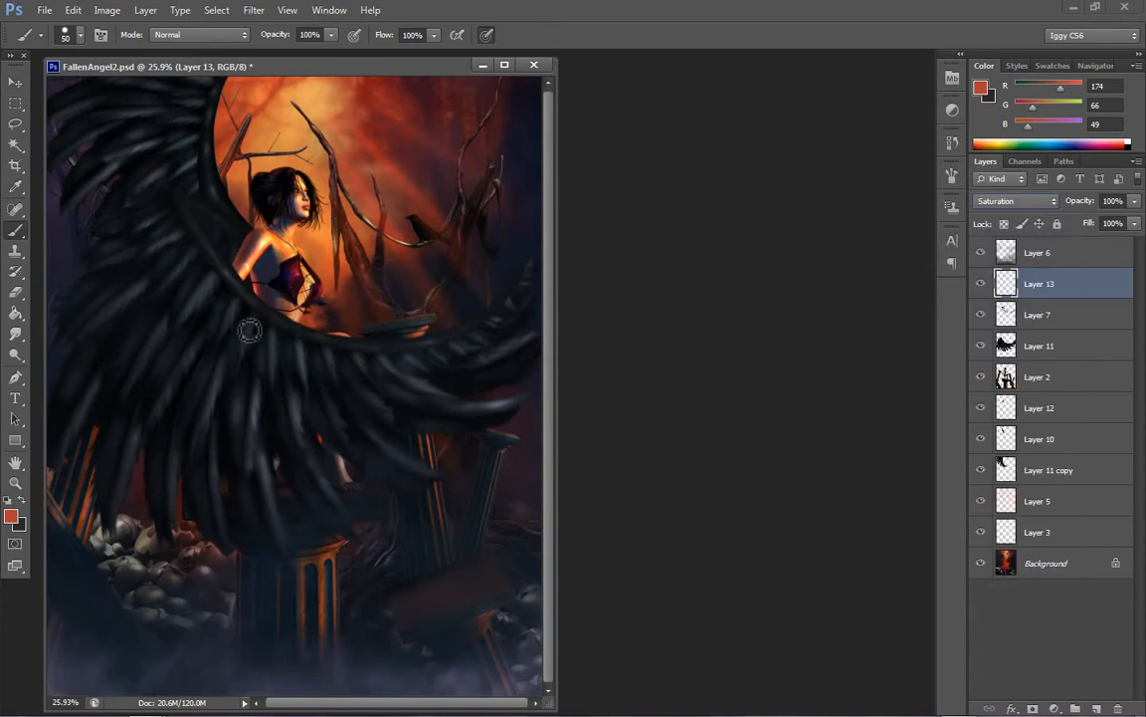
{"action": "left_click_drag", "start_coordinate": [237, 303], "coordinate": [224, 360]}
{"action": "mouse_move", "coordinate": [462, 399]}
{"action": "left_mouse_down"}
{"action": "mouse_move", "coordinate": [470, 326]}
{"action": "mouse_move", "coordinate": [495, 558]}
{"action": "left_mouse_up"}
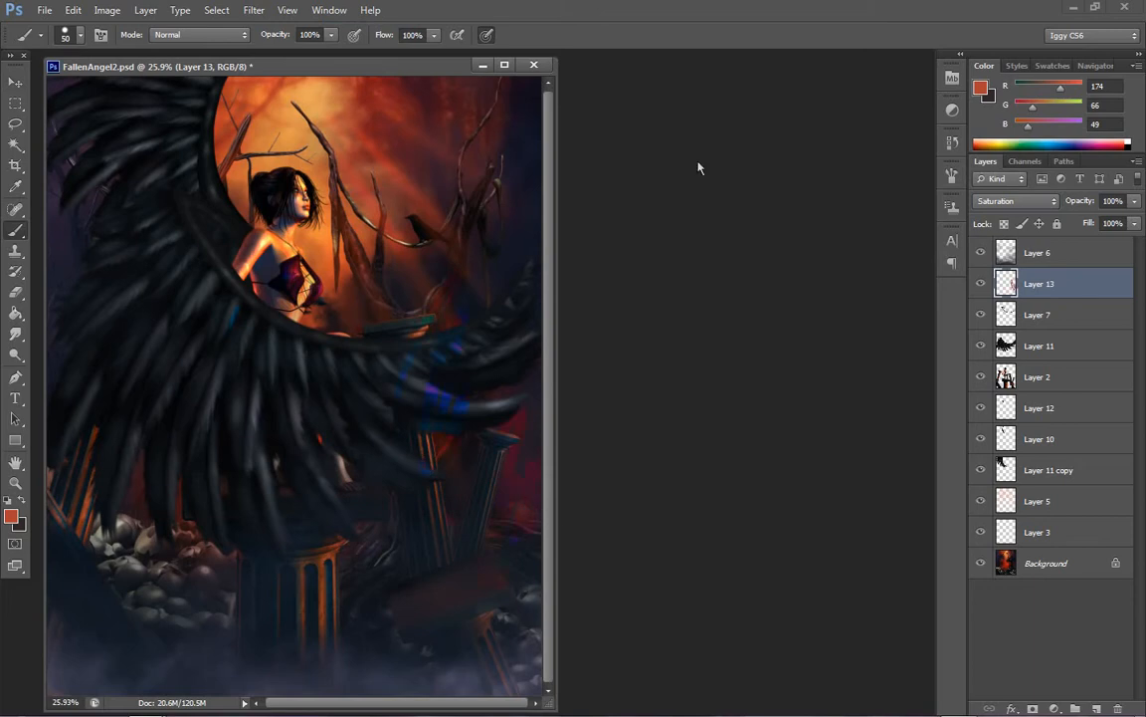
{"action": "left_click", "coordinate": [1015, 200]}
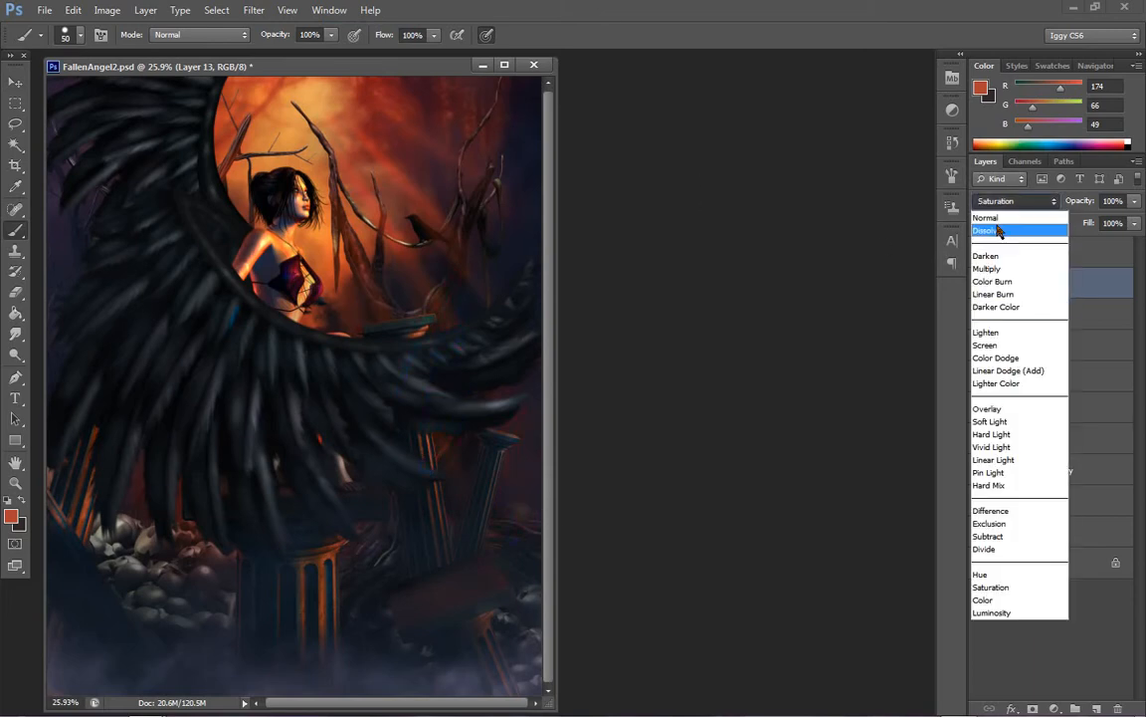
{"action": "left_click", "coordinate": [995, 217]}
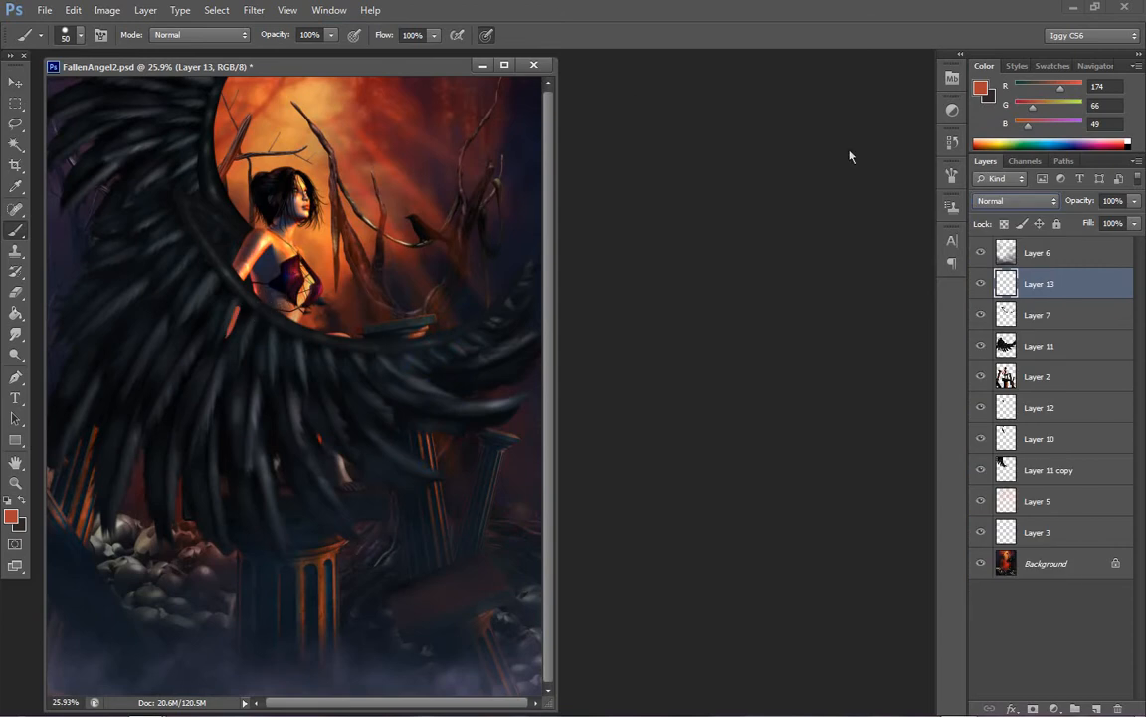
Set Layer 13 to the Color blend mode and brush orange-red tints onto the feathers beneath the near wing's arm
{"action": "left_click", "coordinate": [1015, 200]}
{"action": "left_click", "coordinate": [982, 601]}
{"action": "left_click_drag", "start_coordinate": [330, 349], "coordinate": [340, 374]}
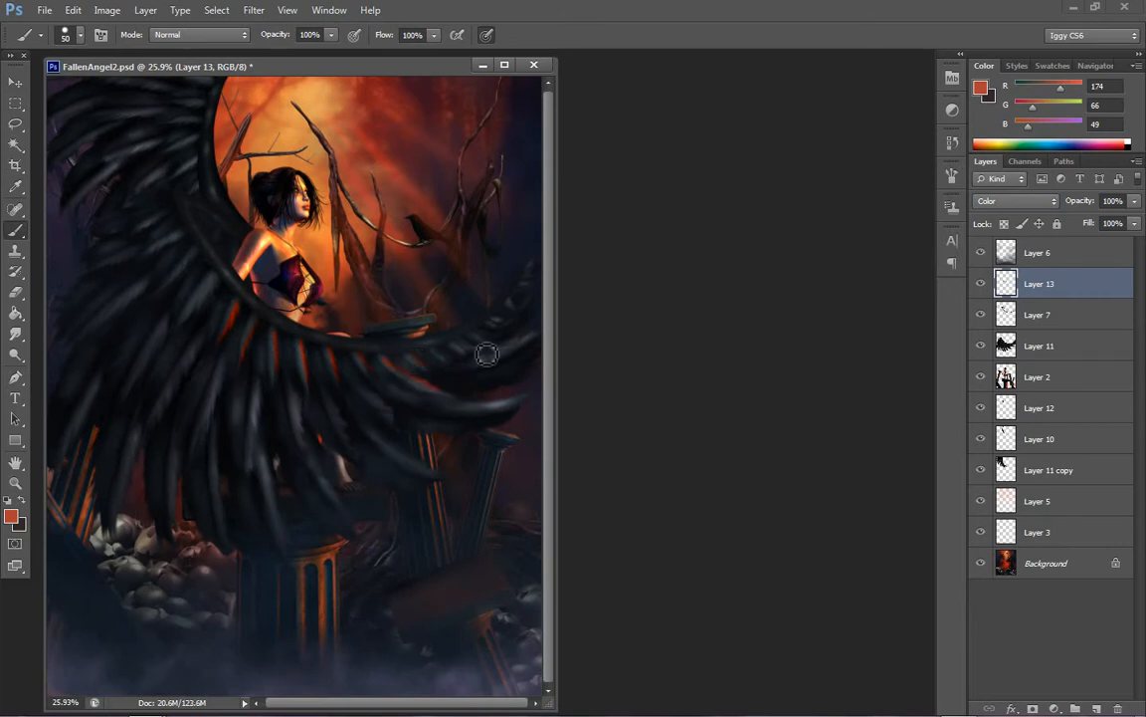
{"action": "left_click_drag", "start_coordinate": [444, 359], "coordinate": [475, 365]}
{"action": "left_click_drag", "start_coordinate": [216, 282], "coordinate": [180, 326]}
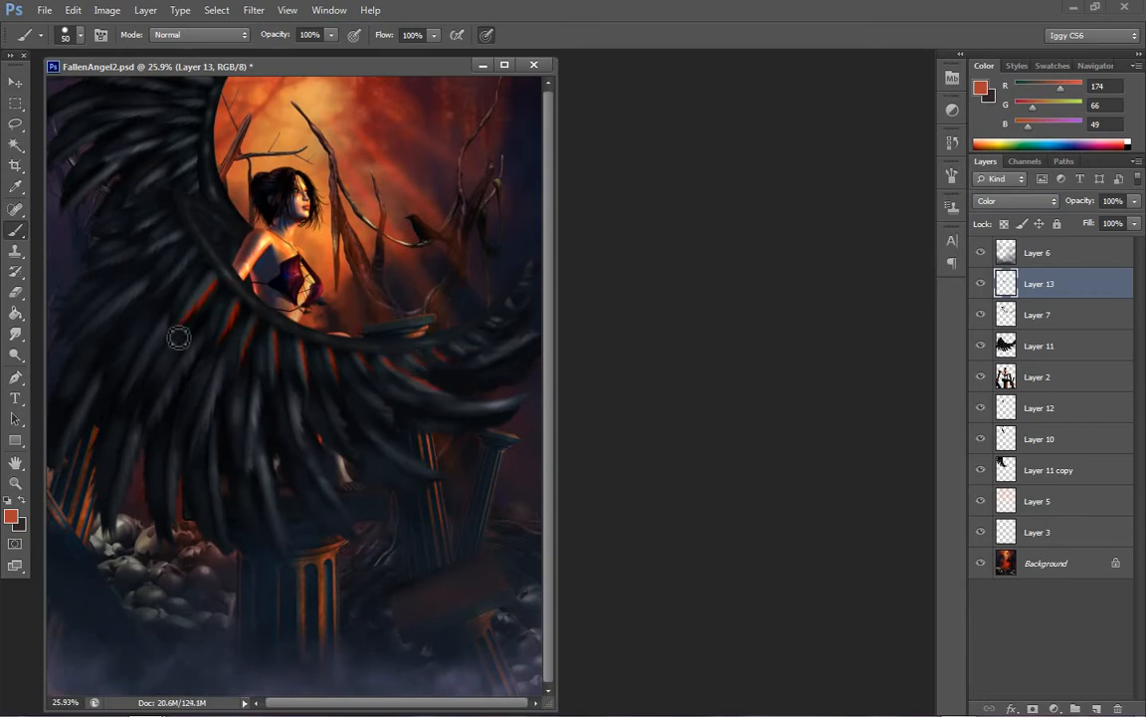
{"action": "left_click_drag", "start_coordinate": [198, 249], "coordinate": [163, 287]}
{"action": "left_click_drag", "start_coordinate": [189, 245], "coordinate": [147, 245]}
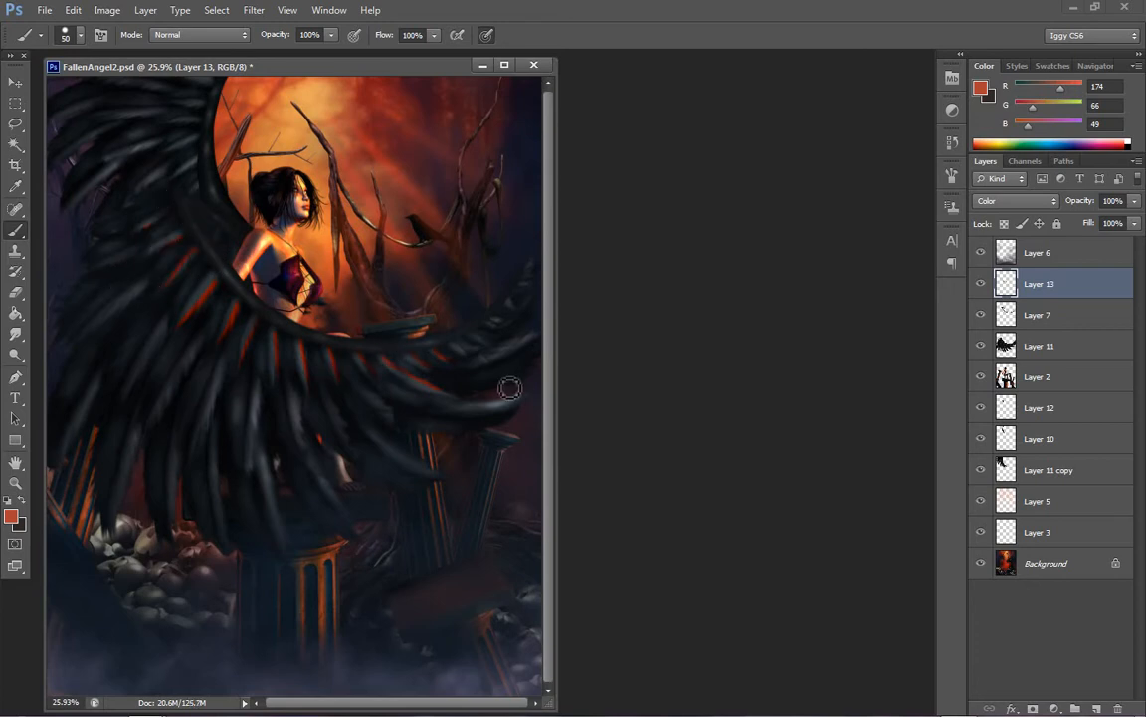
Extend the orange-red tints to the wing tip and the long lower feathers, undoing one stroke
{"action": "left_click_drag", "start_coordinate": [478, 365], "coordinate": [537, 337]}
{"action": "mouse_move", "coordinate": [437, 405]}
{"action": "left_mouse_down"}
{"action": "mouse_move", "coordinate": [516, 390]}
{"action": "mouse_move", "coordinate": [494, 412]}
{"action": "mouse_move", "coordinate": [522, 401]}
{"action": "left_mouse_up"}
{"action": "key", "text": "ctrl+z"}
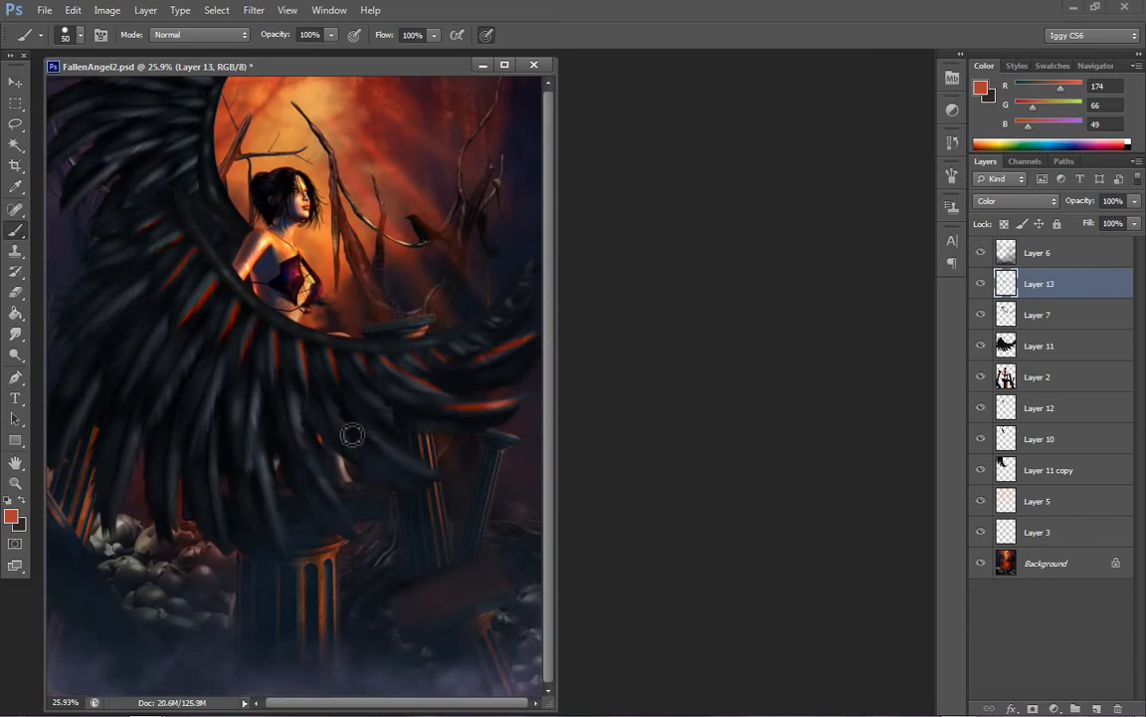
{"action": "left_click_drag", "start_coordinate": [373, 432], "coordinate": [450, 475]}
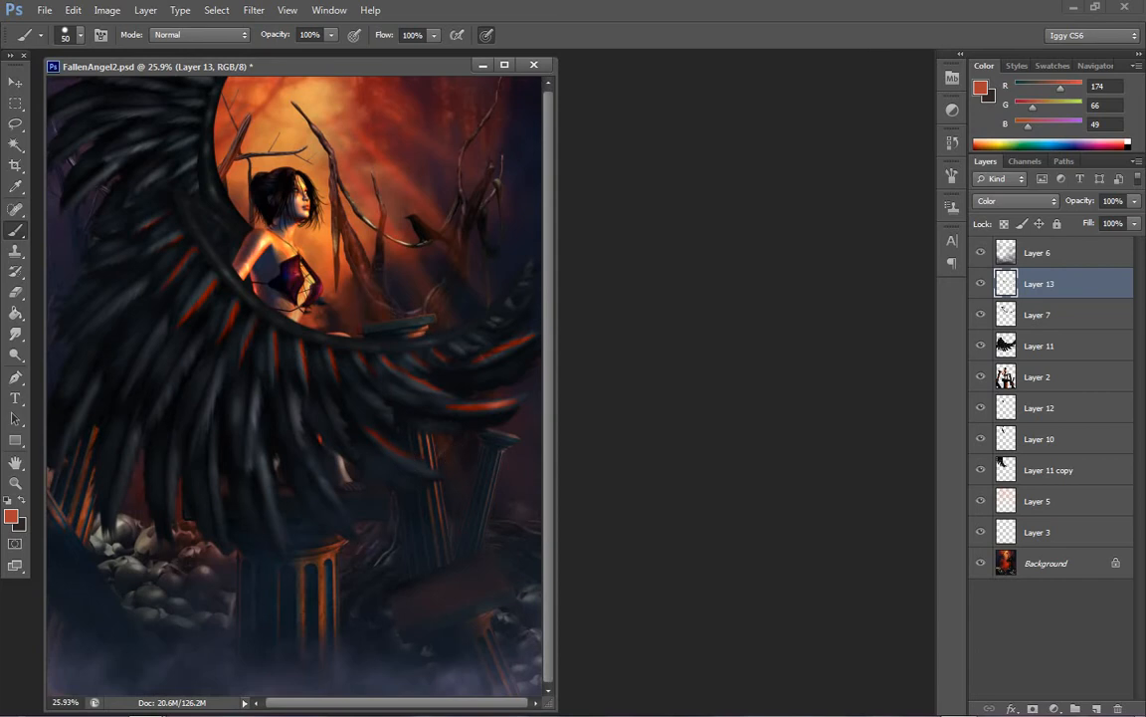
Try softening the tint strokes on Layer 13 with a 25-pixel Gaussian Blur, and step back
{"action": "left_click", "coordinate": [254, 12]}
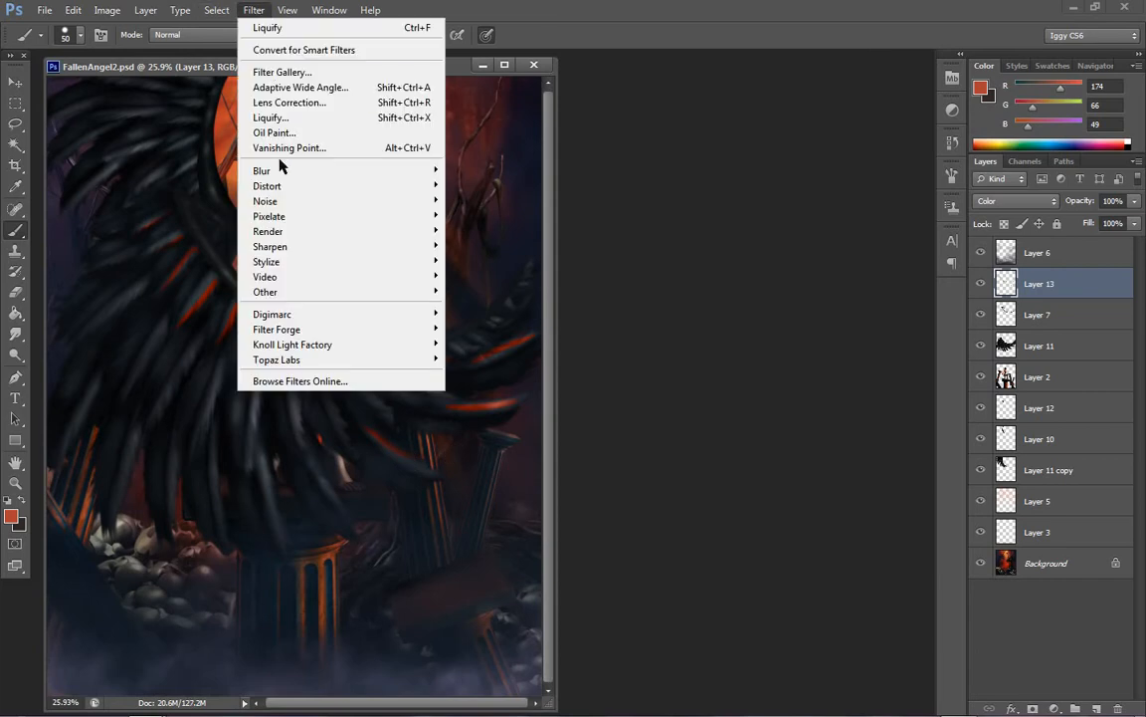
{"action": "mouse_move", "coordinate": [242, 171]}
{"action": "left_click", "coordinate": [206, 283]}
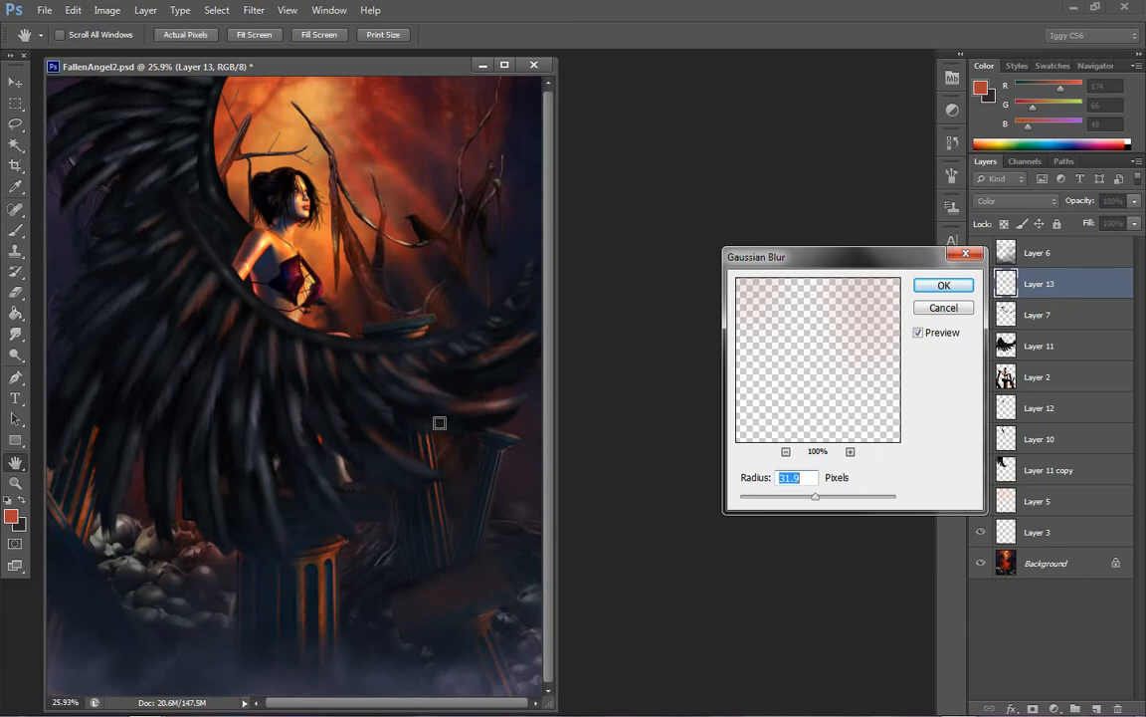
{"action": "left_click_drag", "start_coordinate": [815, 495], "coordinate": [793, 496]}
{"action": "left_click", "coordinate": [808, 497]}
{"action": "left_click", "coordinate": [944, 286]}
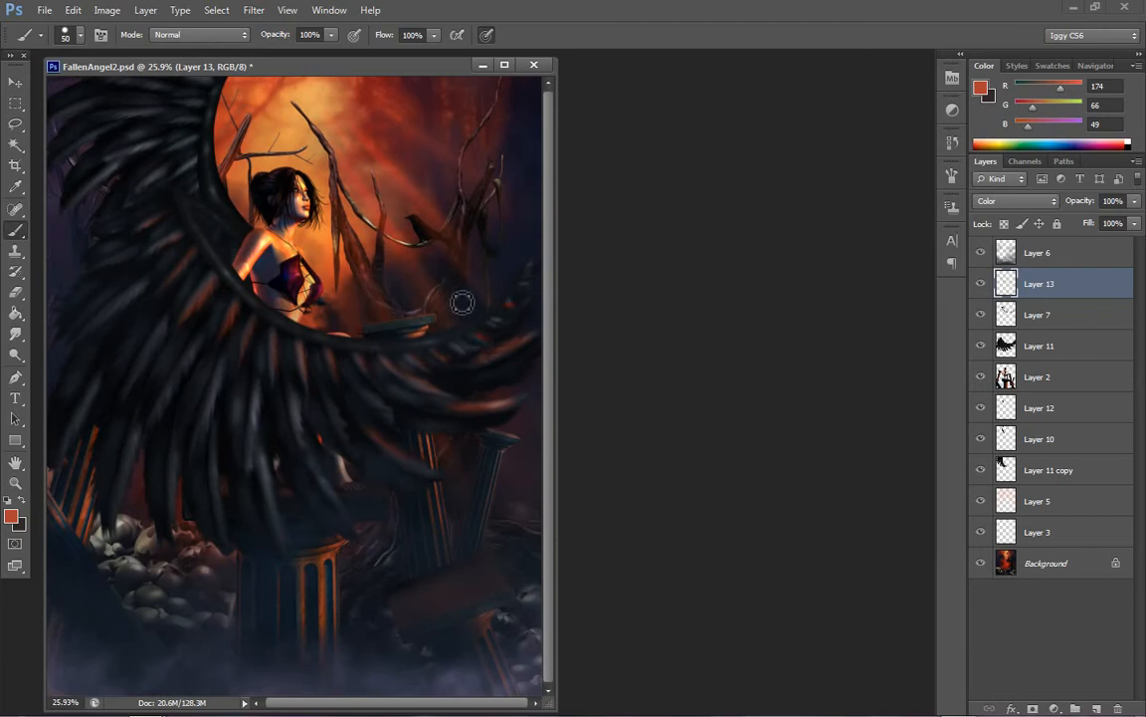
{"action": "key", "text": "ctrl+alt+z"}
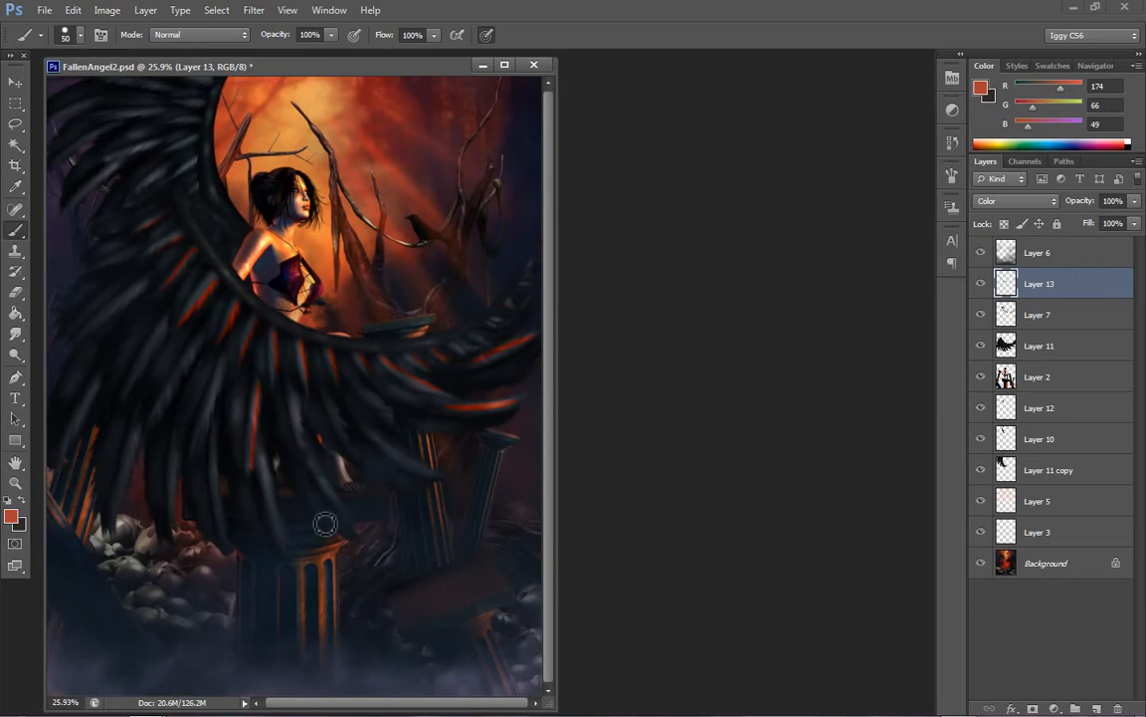
Brush more orange-red streaks along the near wing's lower and outer feathers and onto the far wing's feathers
{"action": "left_click_drag", "start_coordinate": [386, 452], "coordinate": [432, 471]}
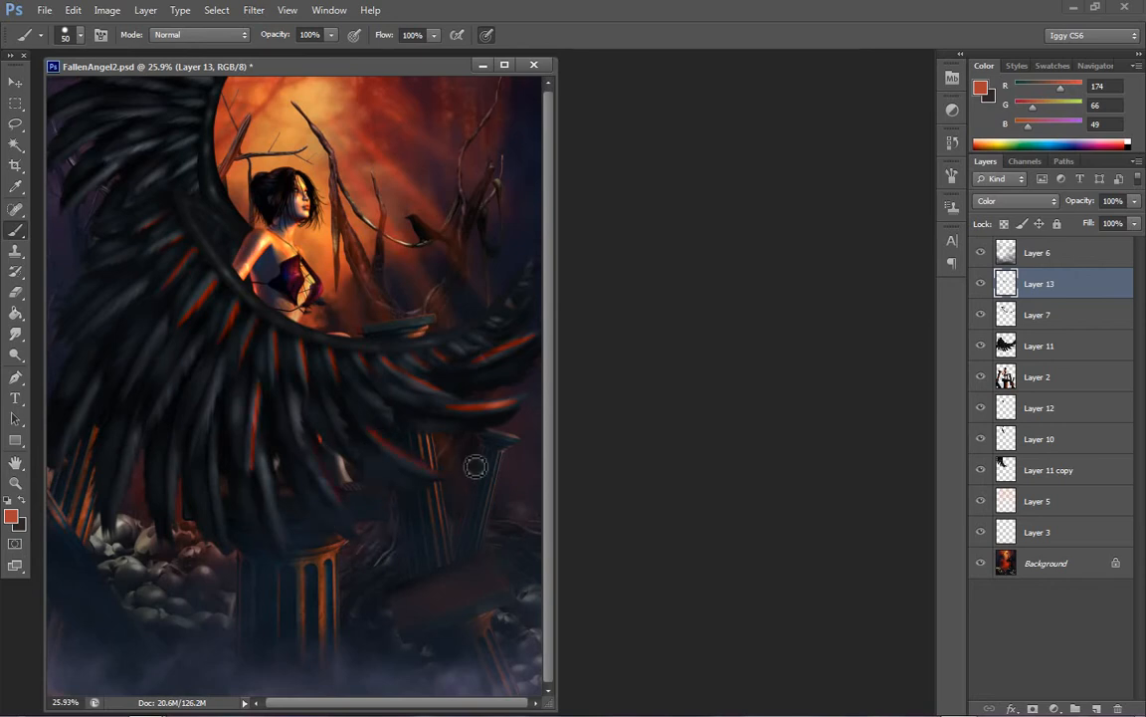
{"action": "left_click_drag", "start_coordinate": [274, 478], "coordinate": [291, 532]}
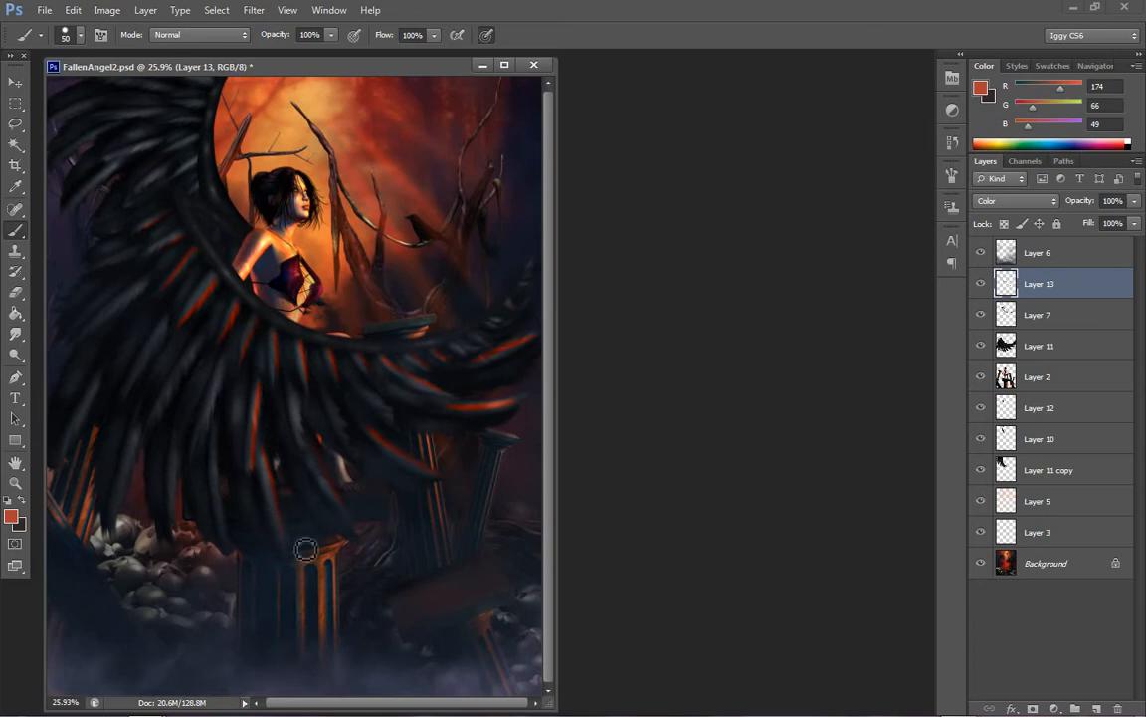
{"action": "left_click_drag", "start_coordinate": [224, 376], "coordinate": [202, 448]}
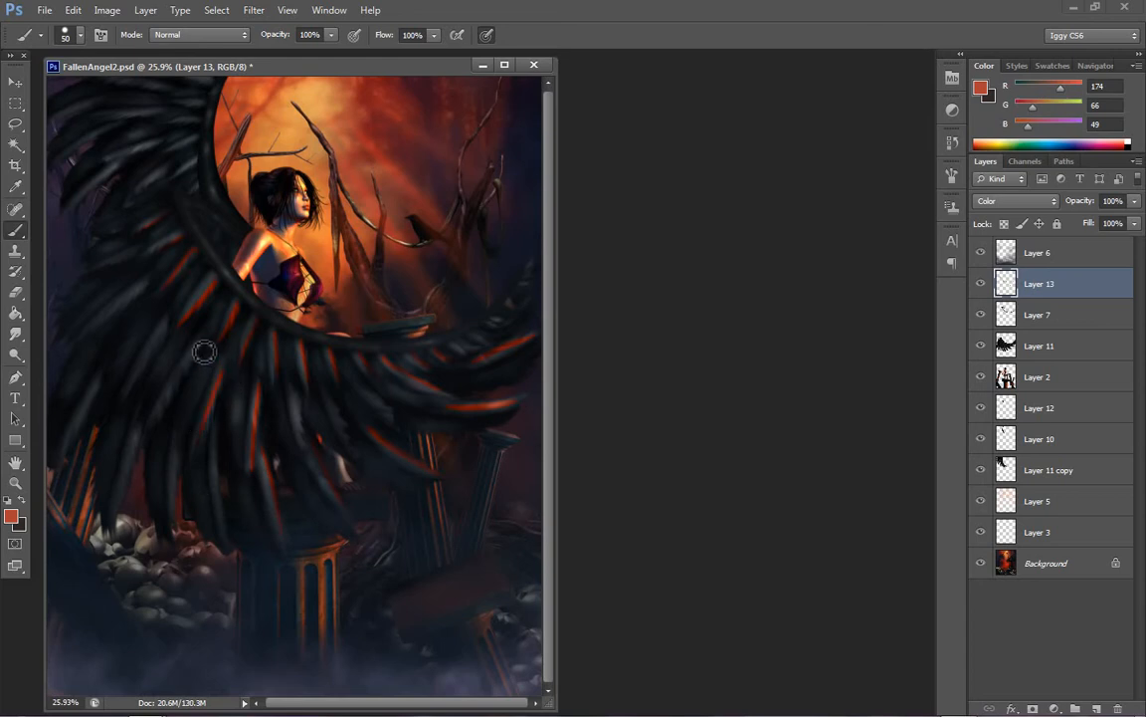
{"action": "left_click_drag", "start_coordinate": [202, 351], "coordinate": [157, 449]}
{"action": "mouse_move", "coordinate": [171, 327]}
{"action": "left_mouse_down"}
{"action": "mouse_move", "coordinate": [118, 432]}
{"action": "mouse_move", "coordinate": [151, 322]}
{"action": "mouse_move", "coordinate": [117, 343]}
{"action": "mouse_move", "coordinate": [99, 507]}
{"action": "mouse_move", "coordinate": [139, 452]}
{"action": "mouse_move", "coordinate": [117, 497]}
{"action": "left_mouse_up"}
{"action": "left_click_drag", "start_coordinate": [97, 393], "coordinate": [77, 438]}
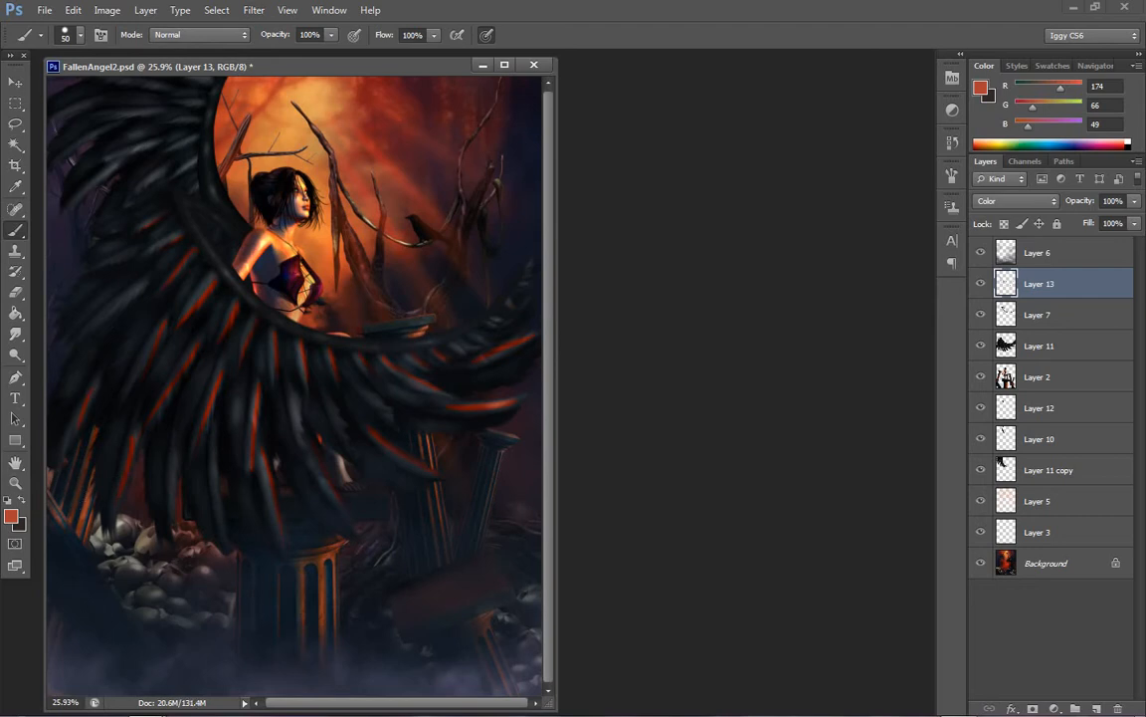
{"action": "left_click_drag", "start_coordinate": [165, 148], "coordinate": [114, 174]}
{"action": "left_click_drag", "start_coordinate": [202, 144], "coordinate": [155, 173]}
Soften the tint strokes on Layer 13 with a Gaussian Blur of 25.0 pixels radius
{"action": "left_click", "coordinate": [254, 10]}
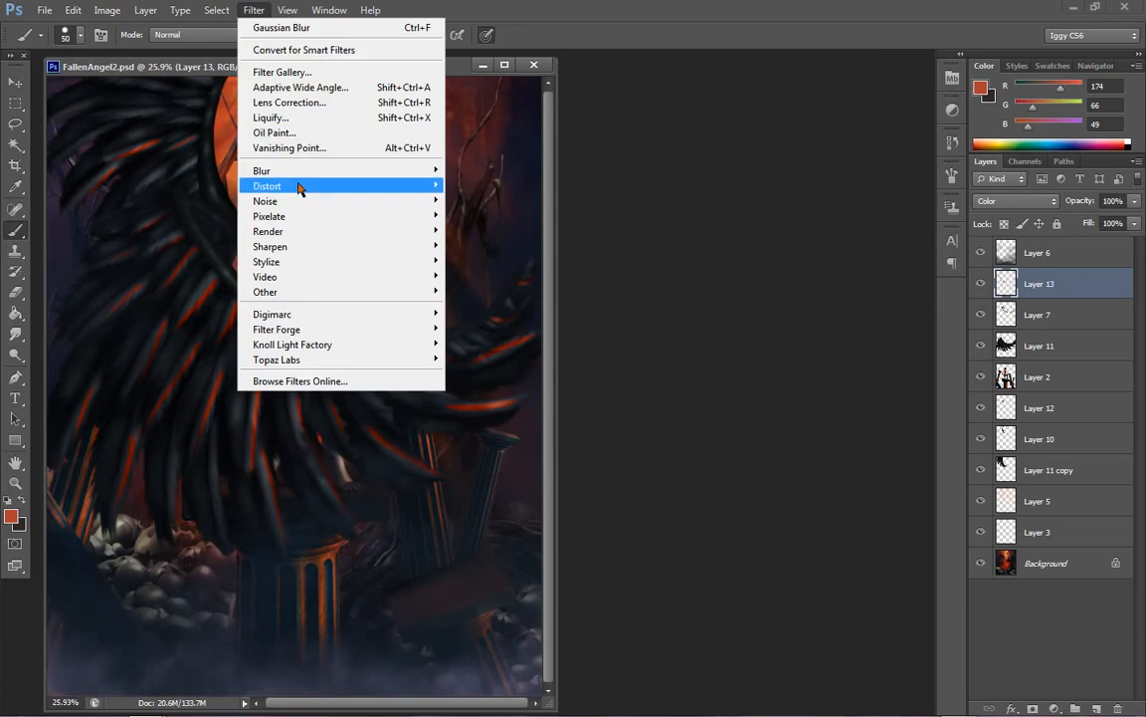
{"action": "mouse_move", "coordinate": [304, 171]}
{"action": "left_click", "coordinate": [171, 286]}
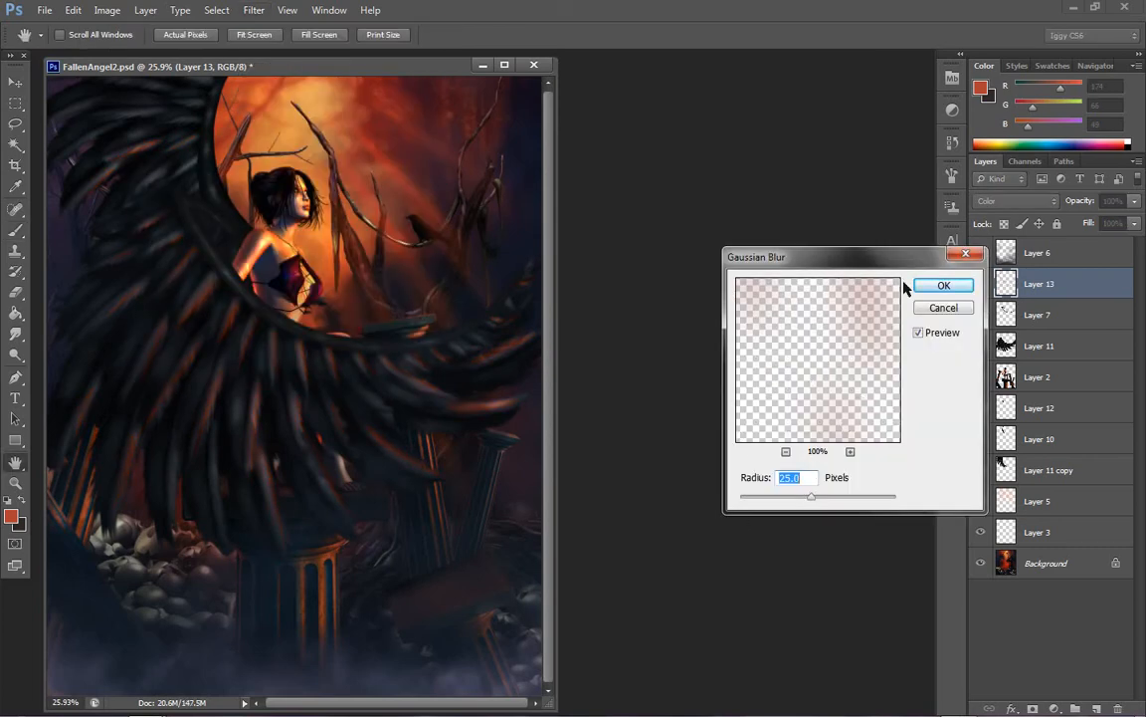
{"action": "left_click", "coordinate": [931, 284]}
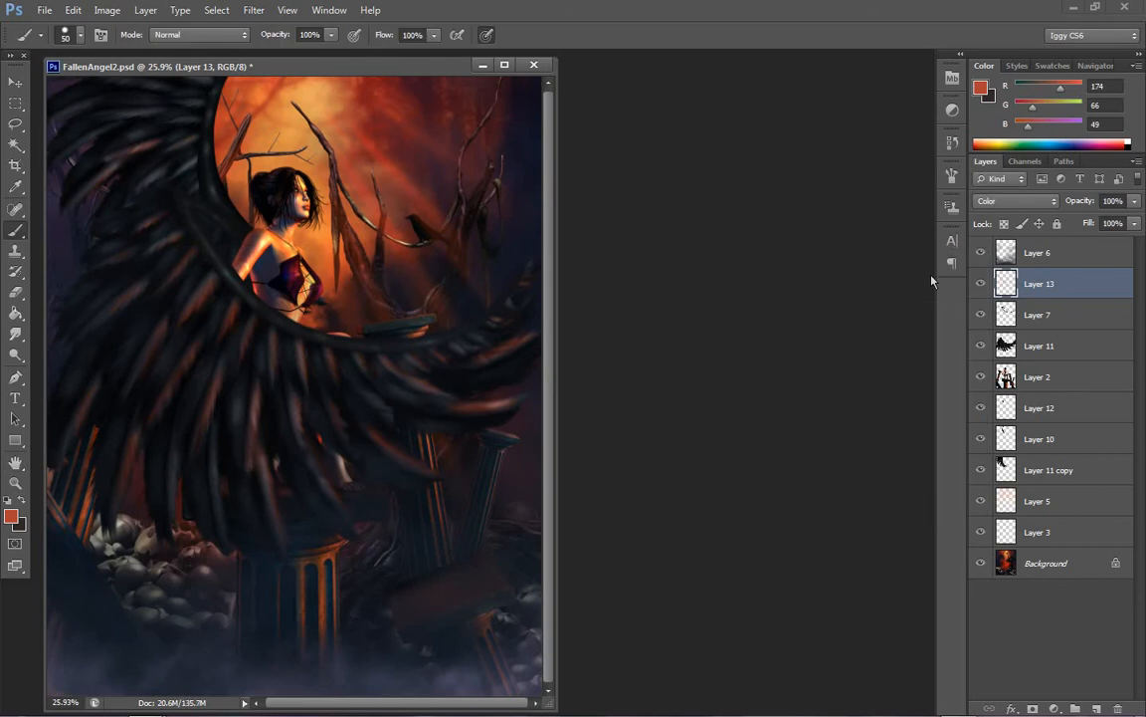
Duplicate Layer 13 to strengthen the feather tint and merge the copy down into Layer 13
{"action": "right_click", "coordinate": [1041, 289]}
{"action": "left_click", "coordinate": [901, 220]}
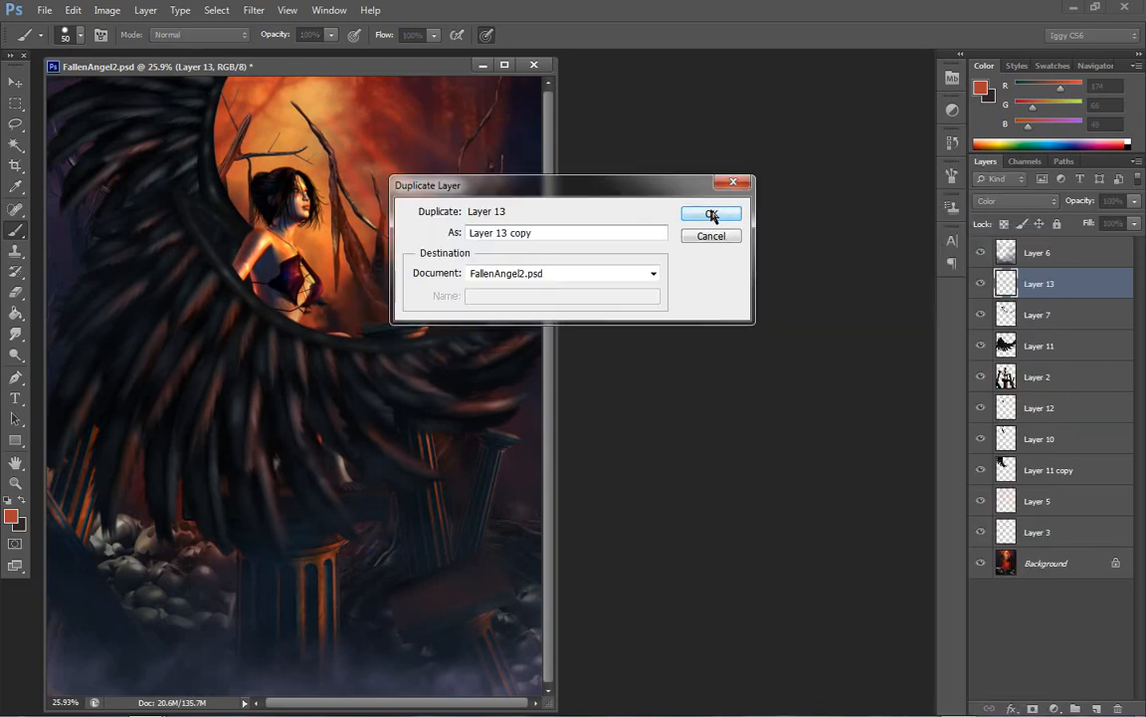
{"action": "left_click", "coordinate": [712, 216]}
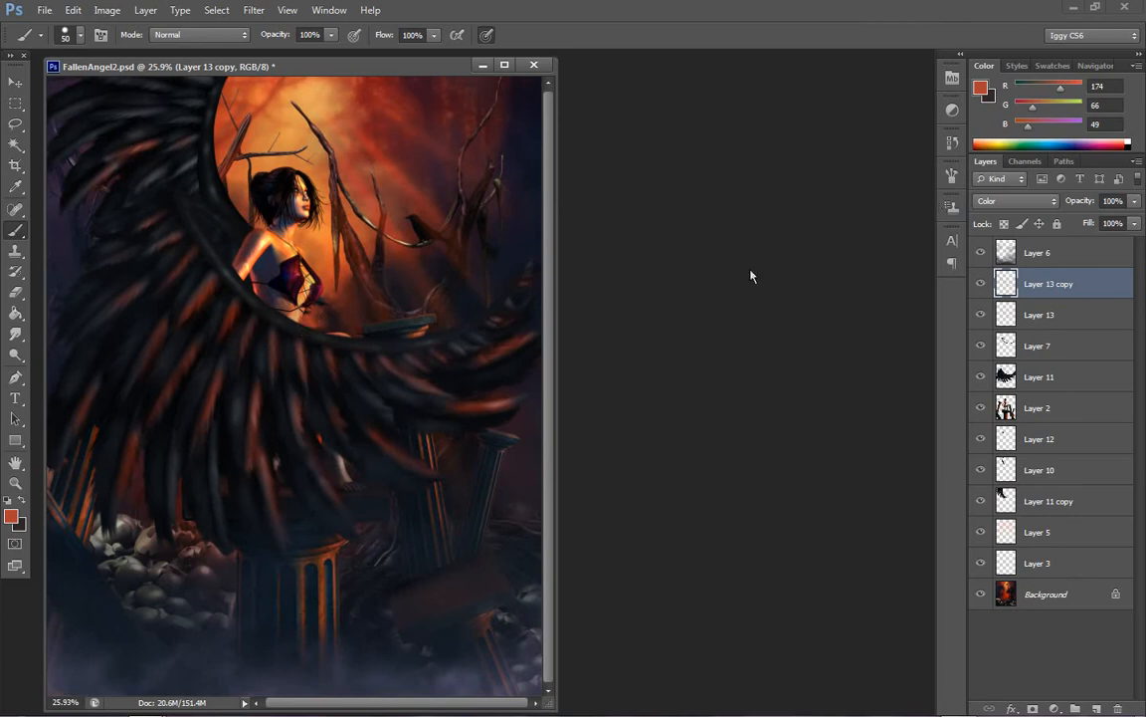
{"action": "key", "text": "ctrl+e"}
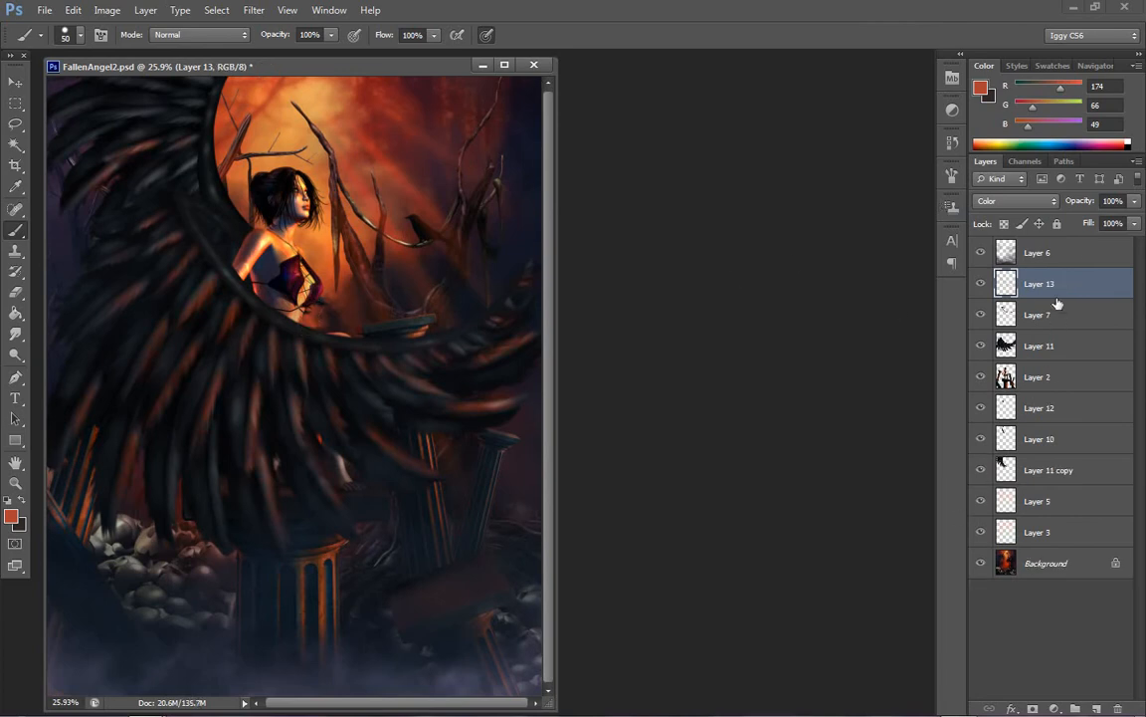
{"action": "right_click", "coordinate": [359, 378]}
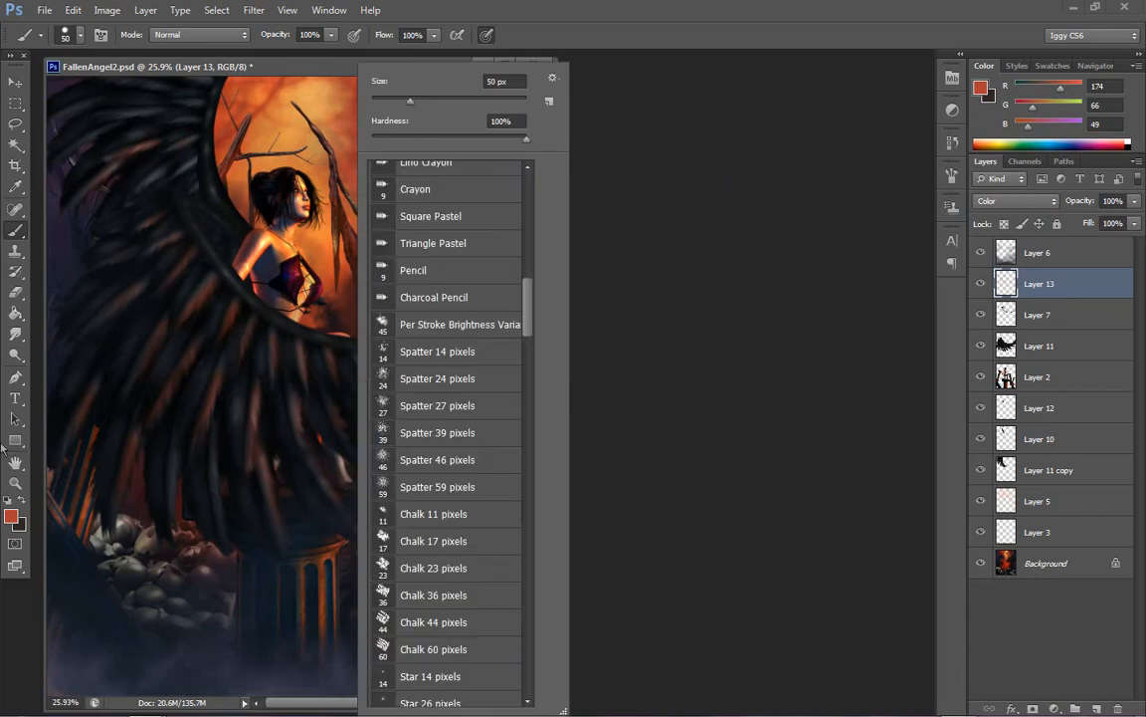
{"action": "key", "text": "z"}
{"action": "right_click", "coordinate": [303, 463]}
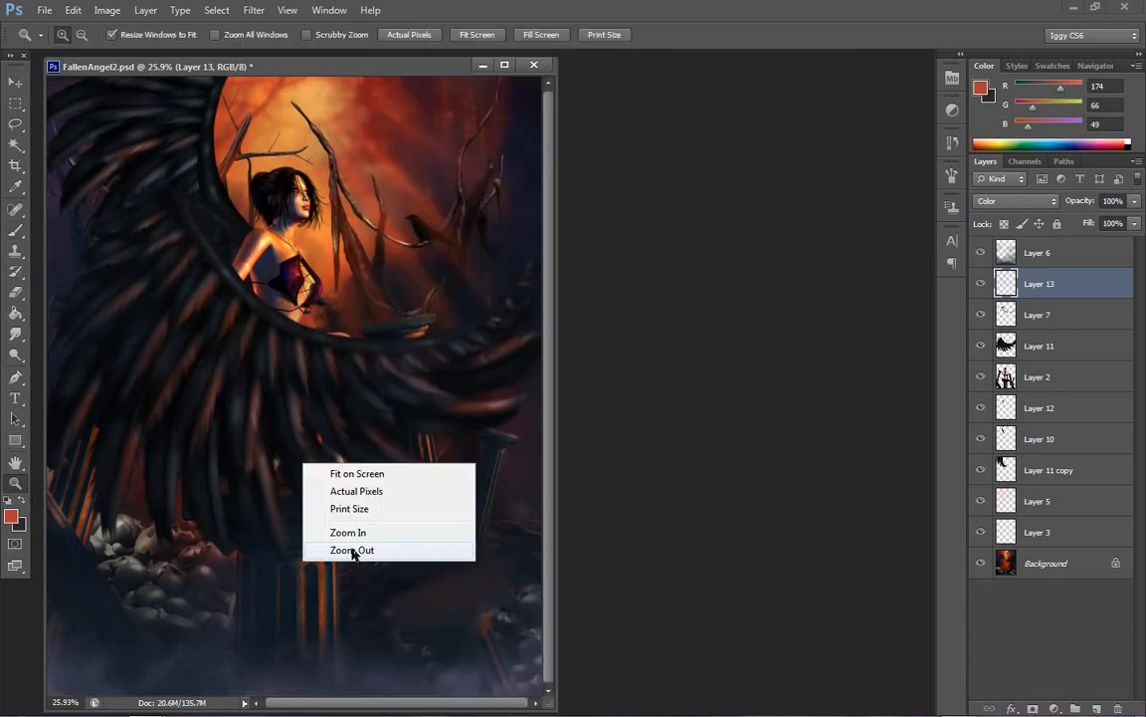
{"action": "left_click", "coordinate": [352, 550]}
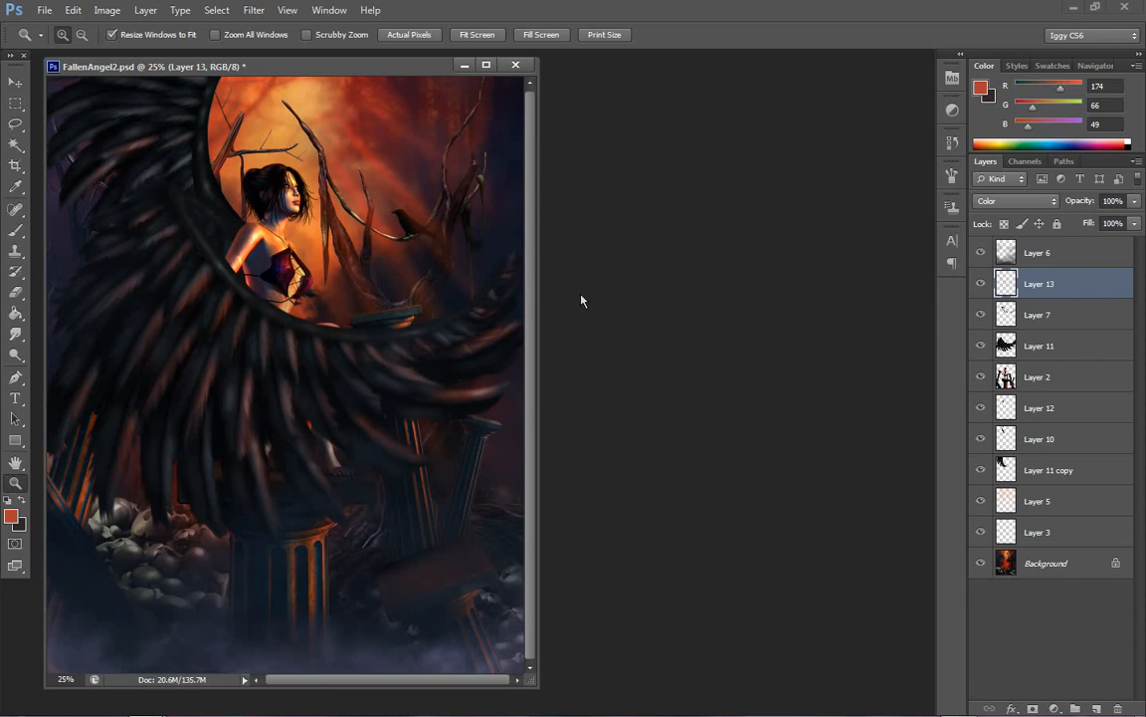
{"action": "mouse_move", "coordinate": [711, 714]}
{"action": "left_click", "coordinate": [958, 703]}
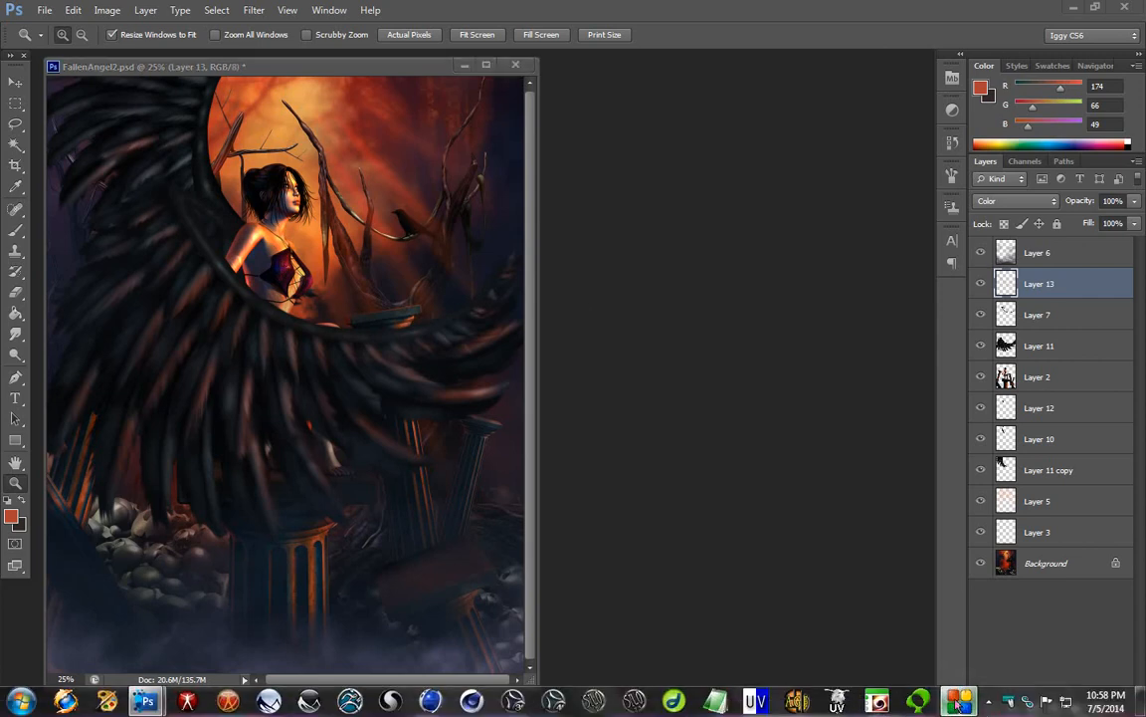